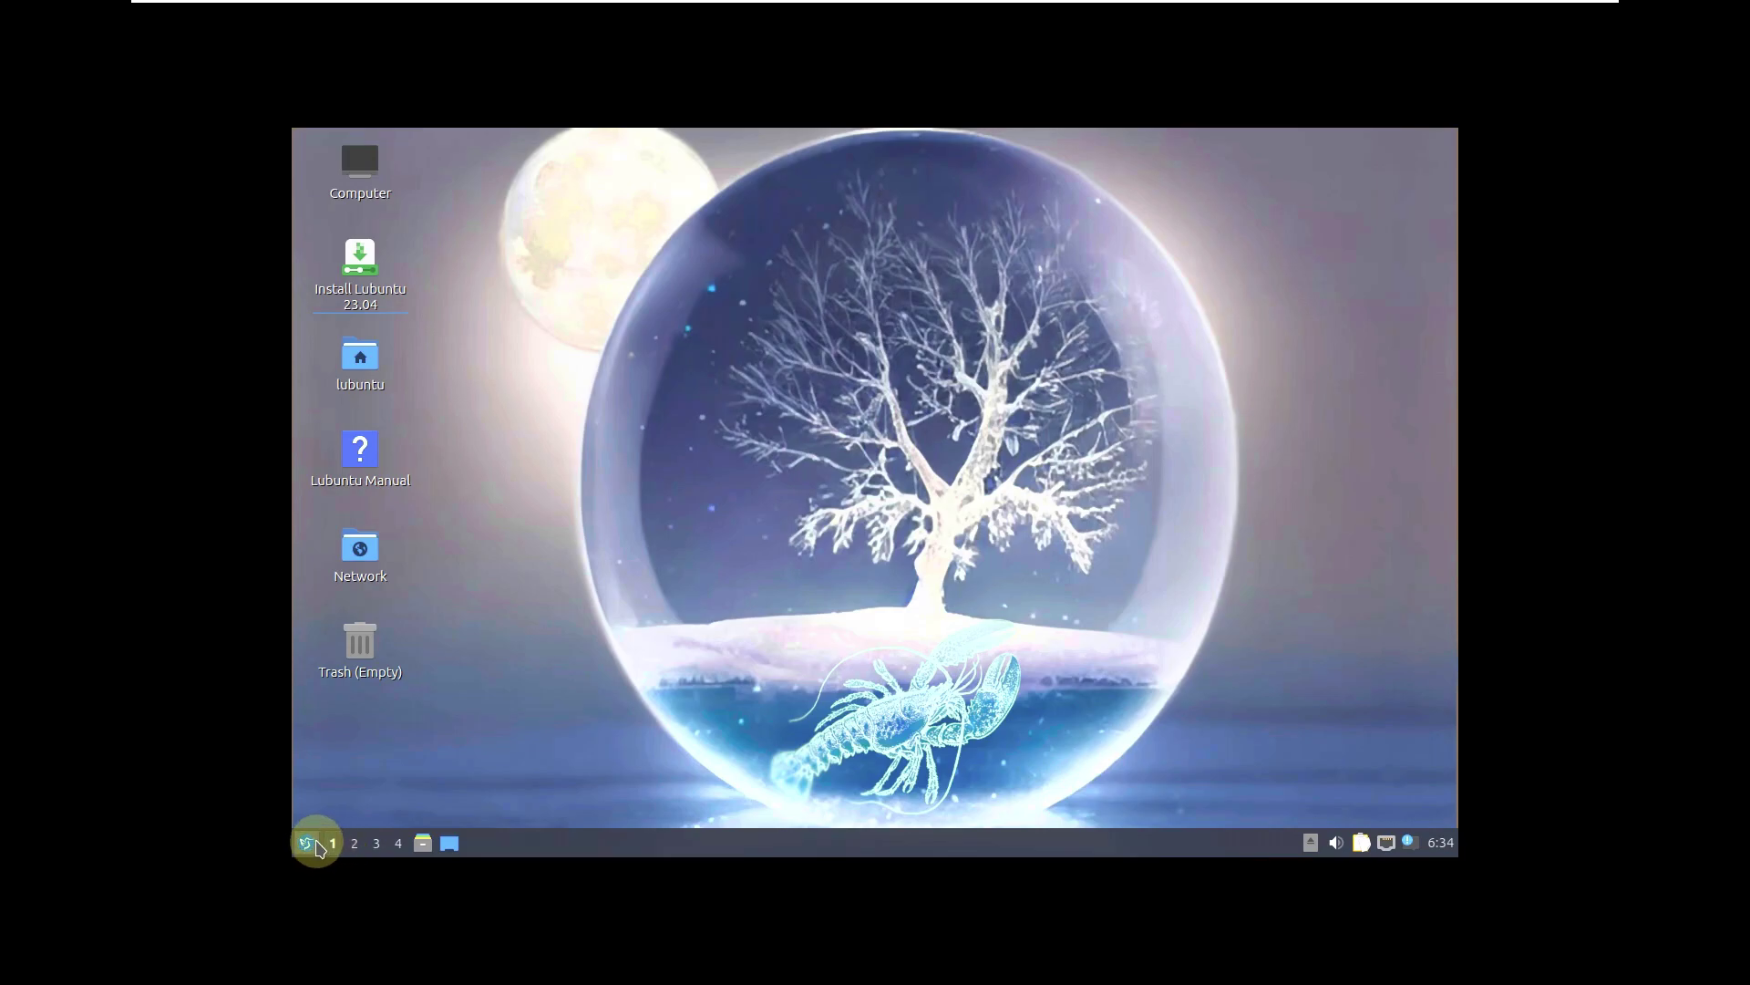
Switch the display from 1280x800 to 1920x1080 in Monitor Settings, keep it, and close the window
mouse_move(374, 679)
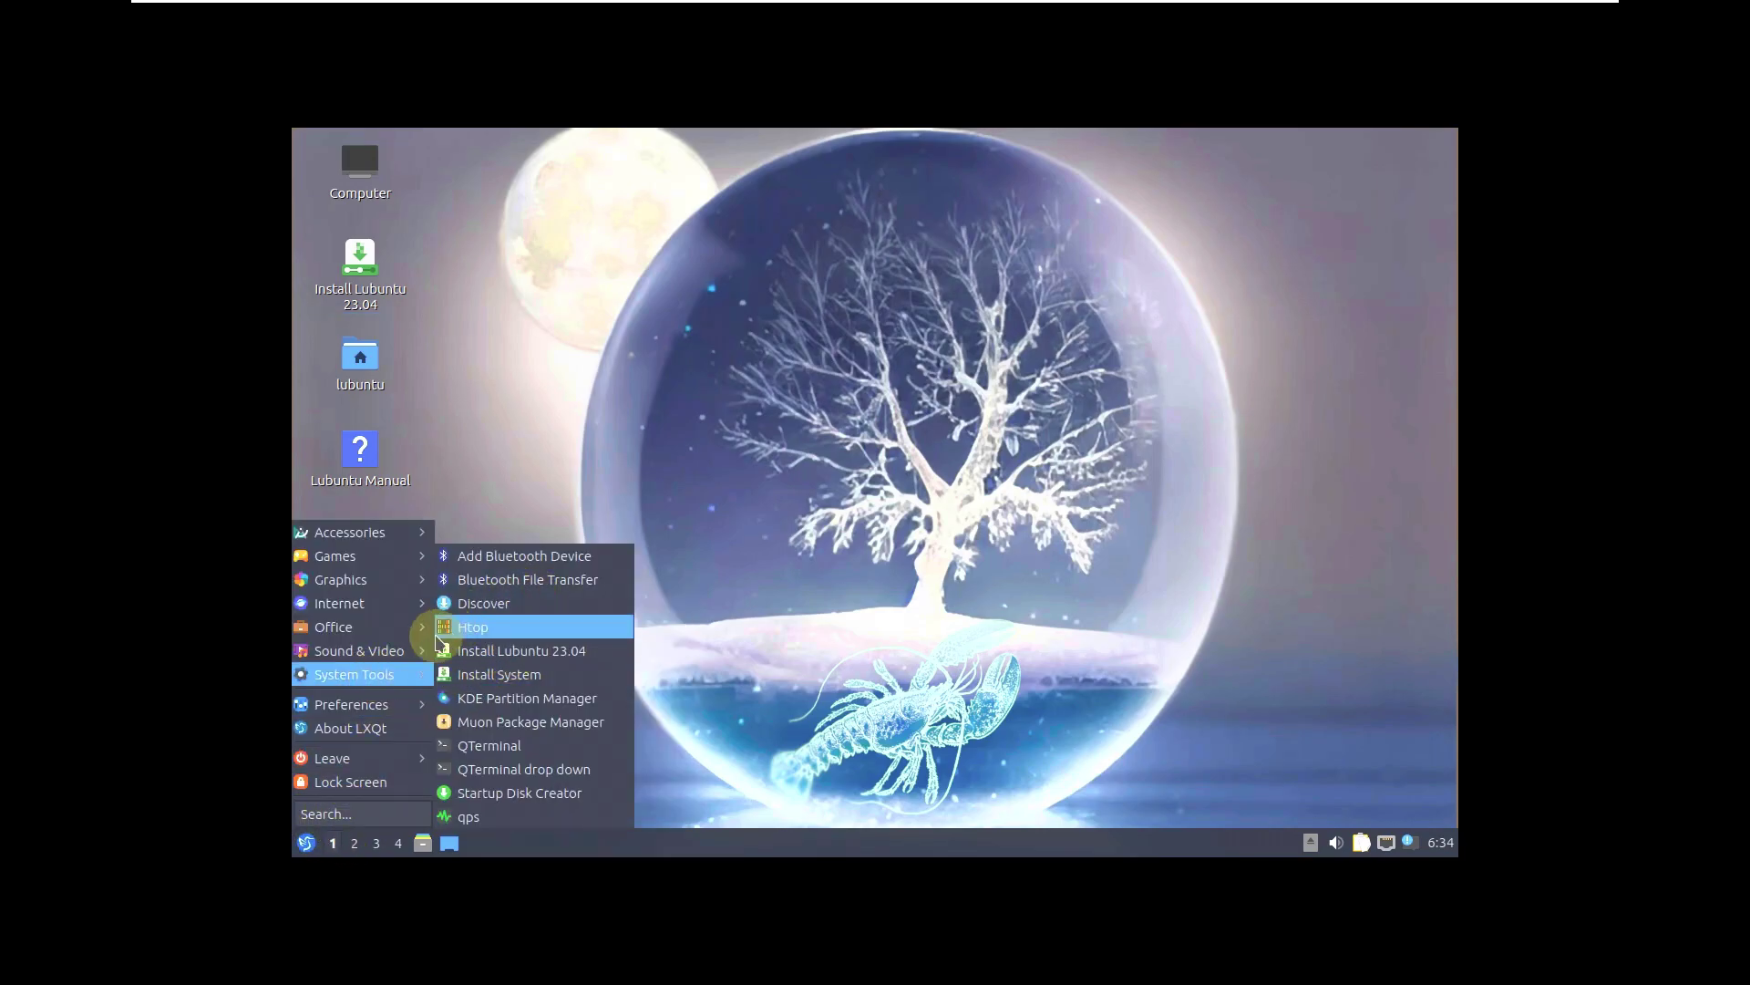
mouse_move(541, 609)
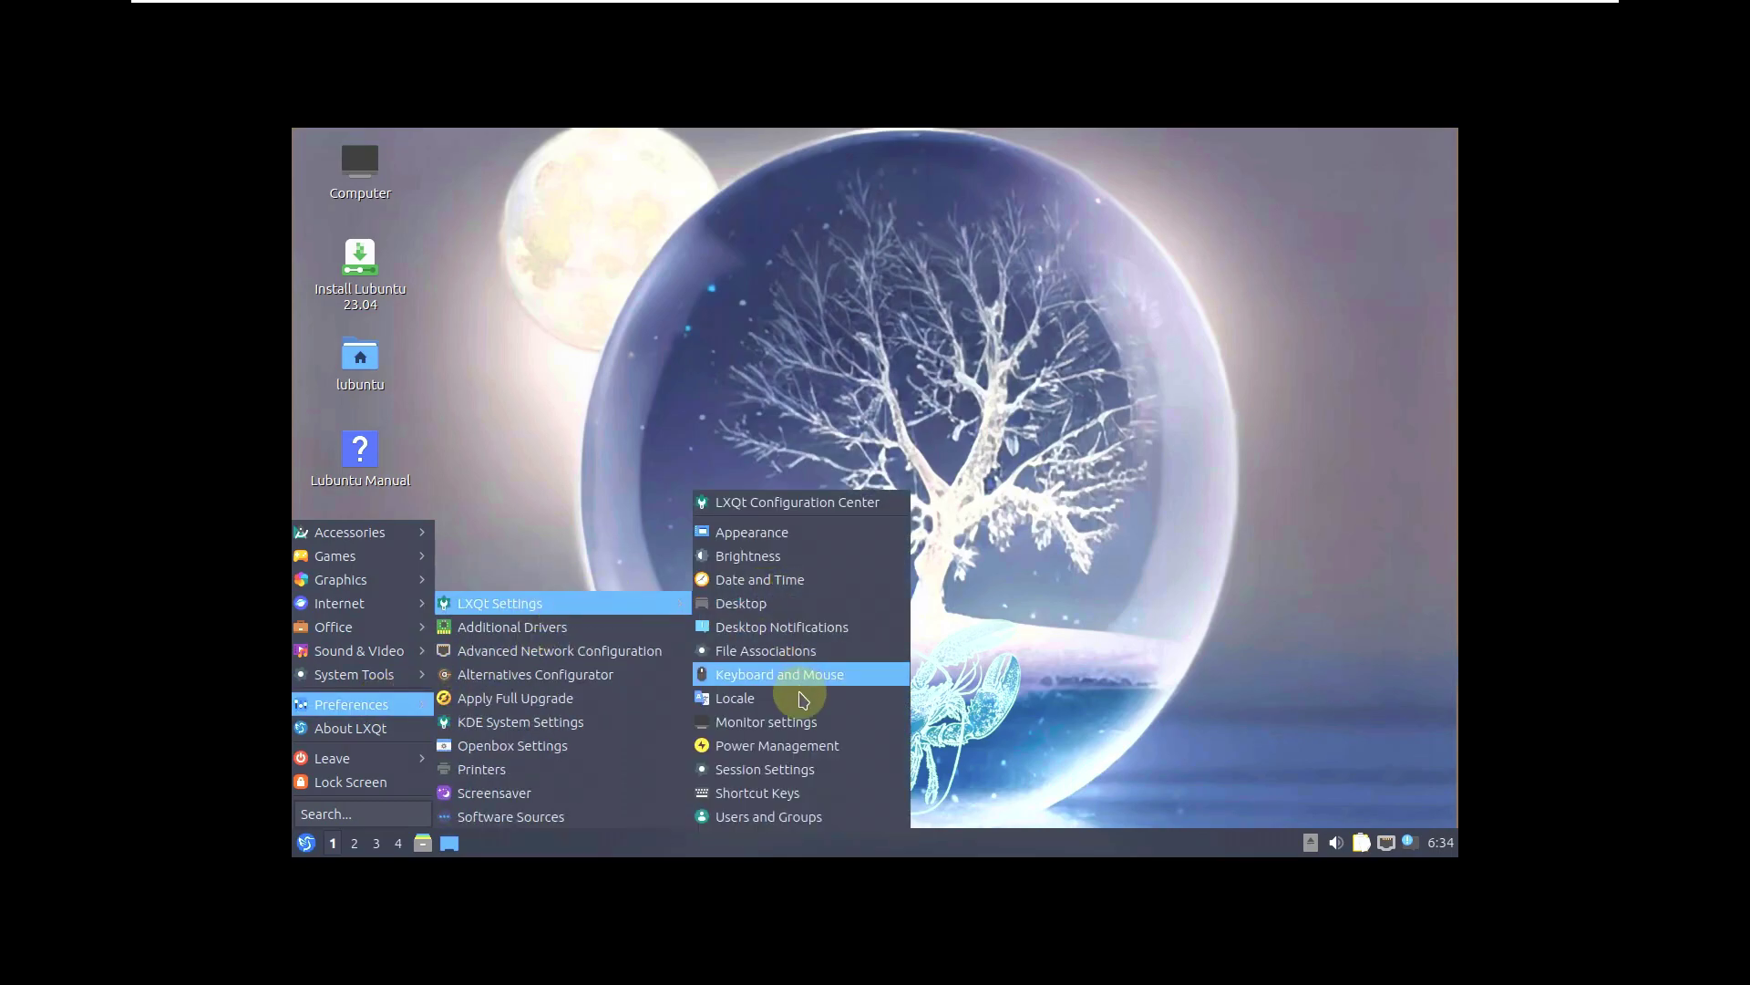
left_click(799, 721)
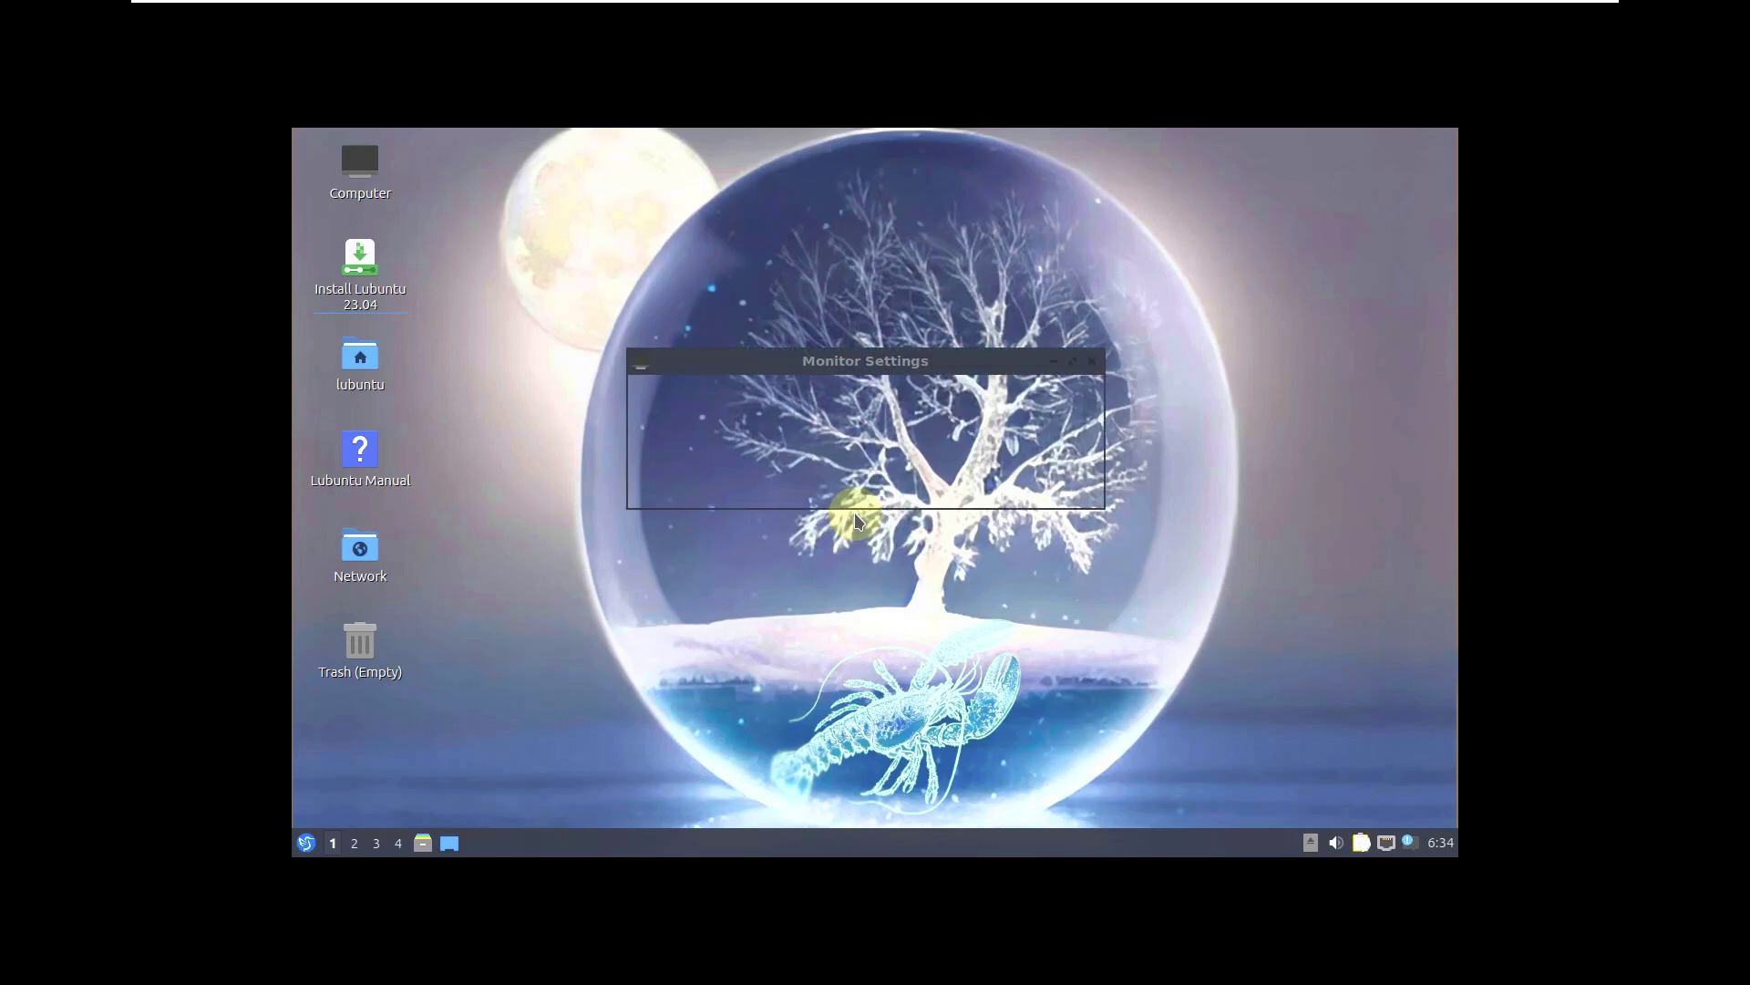
left_click(993, 467)
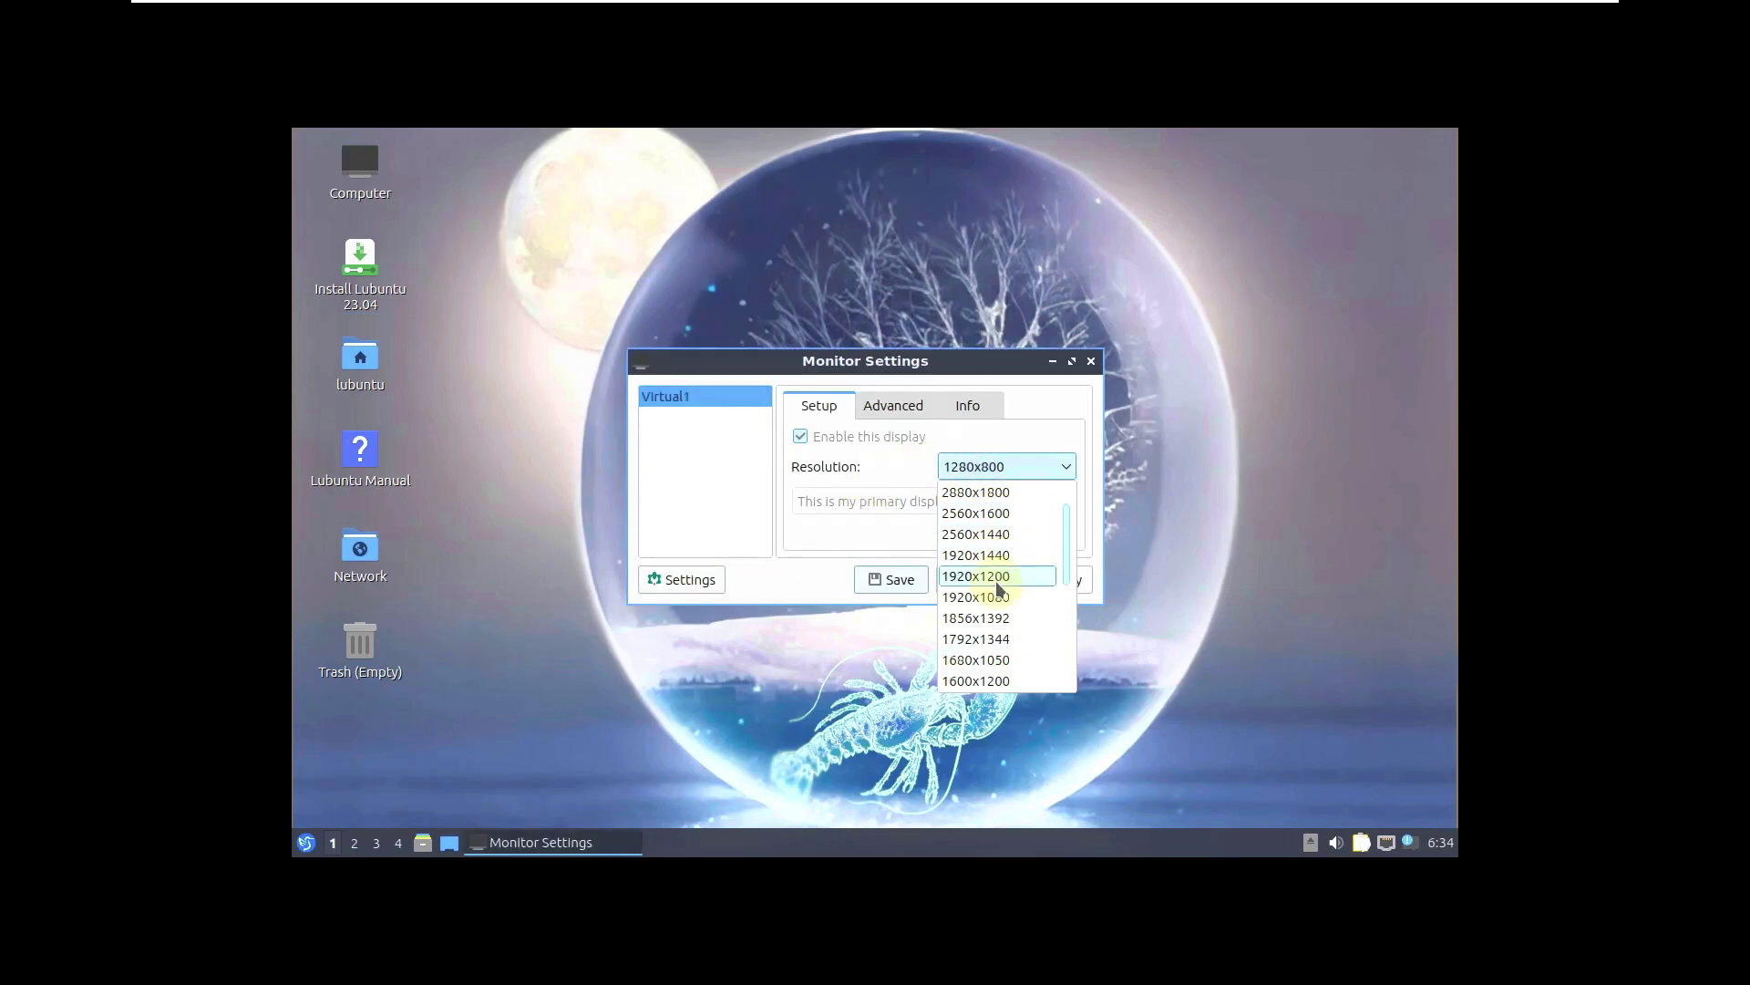
left_click(992, 596)
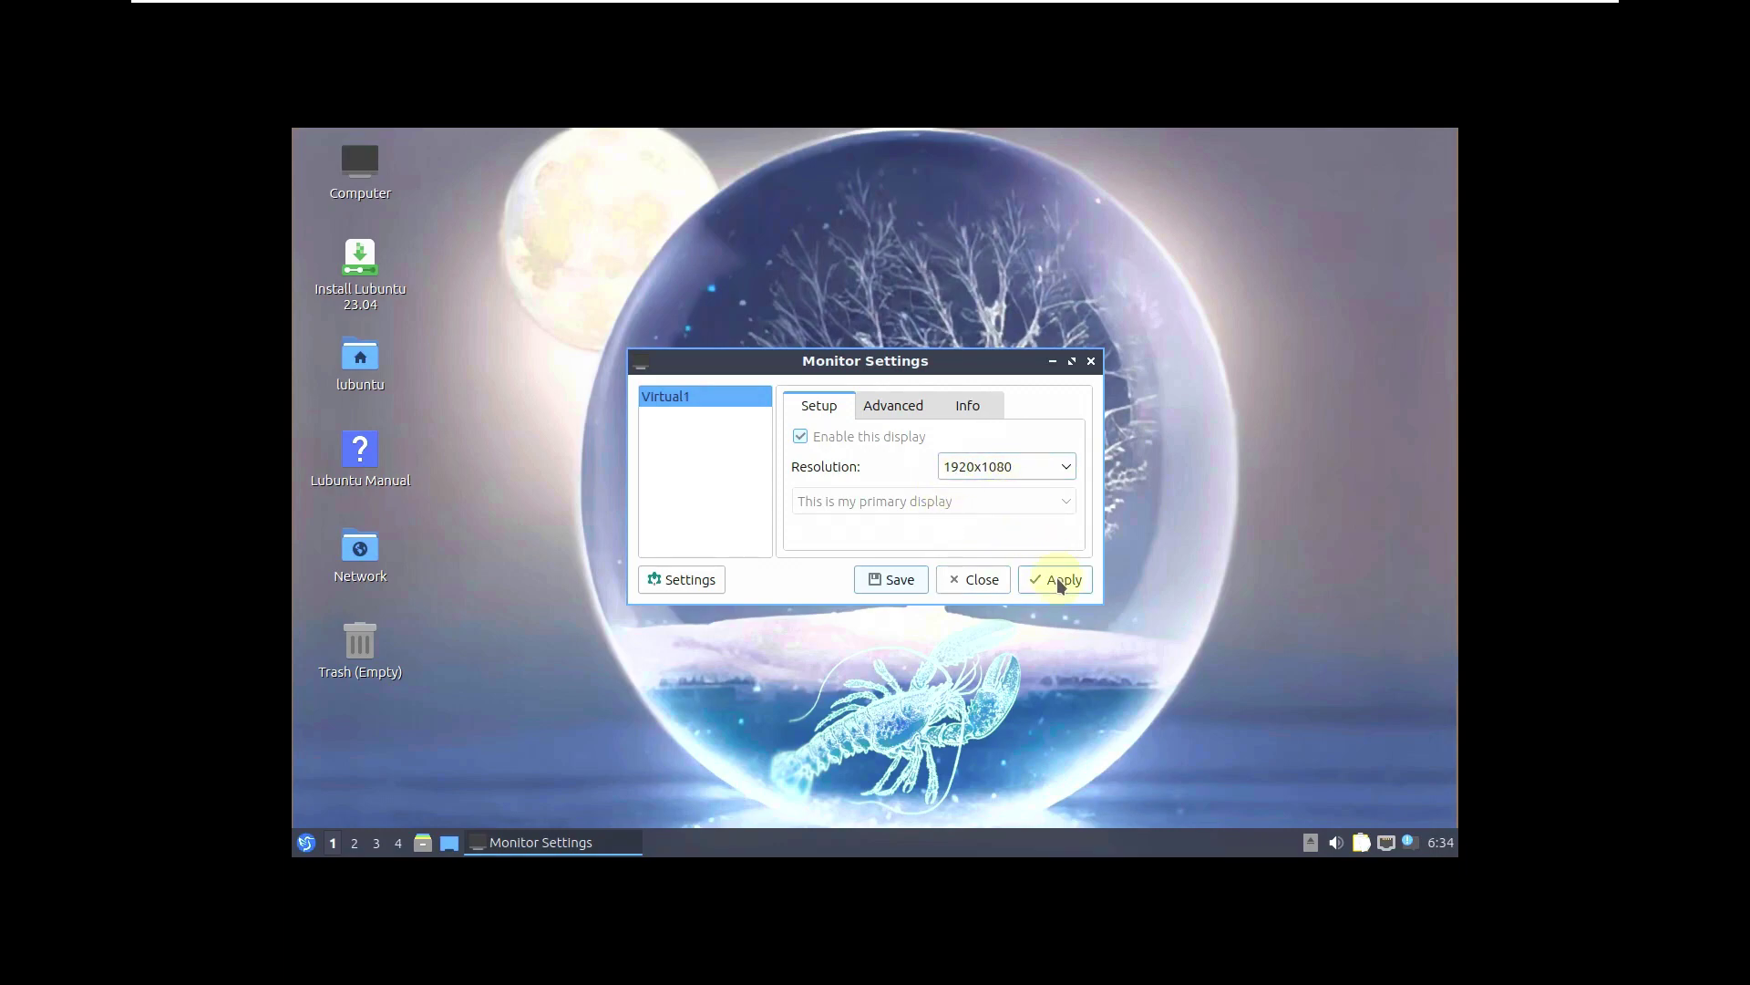
left_click(1058, 578)
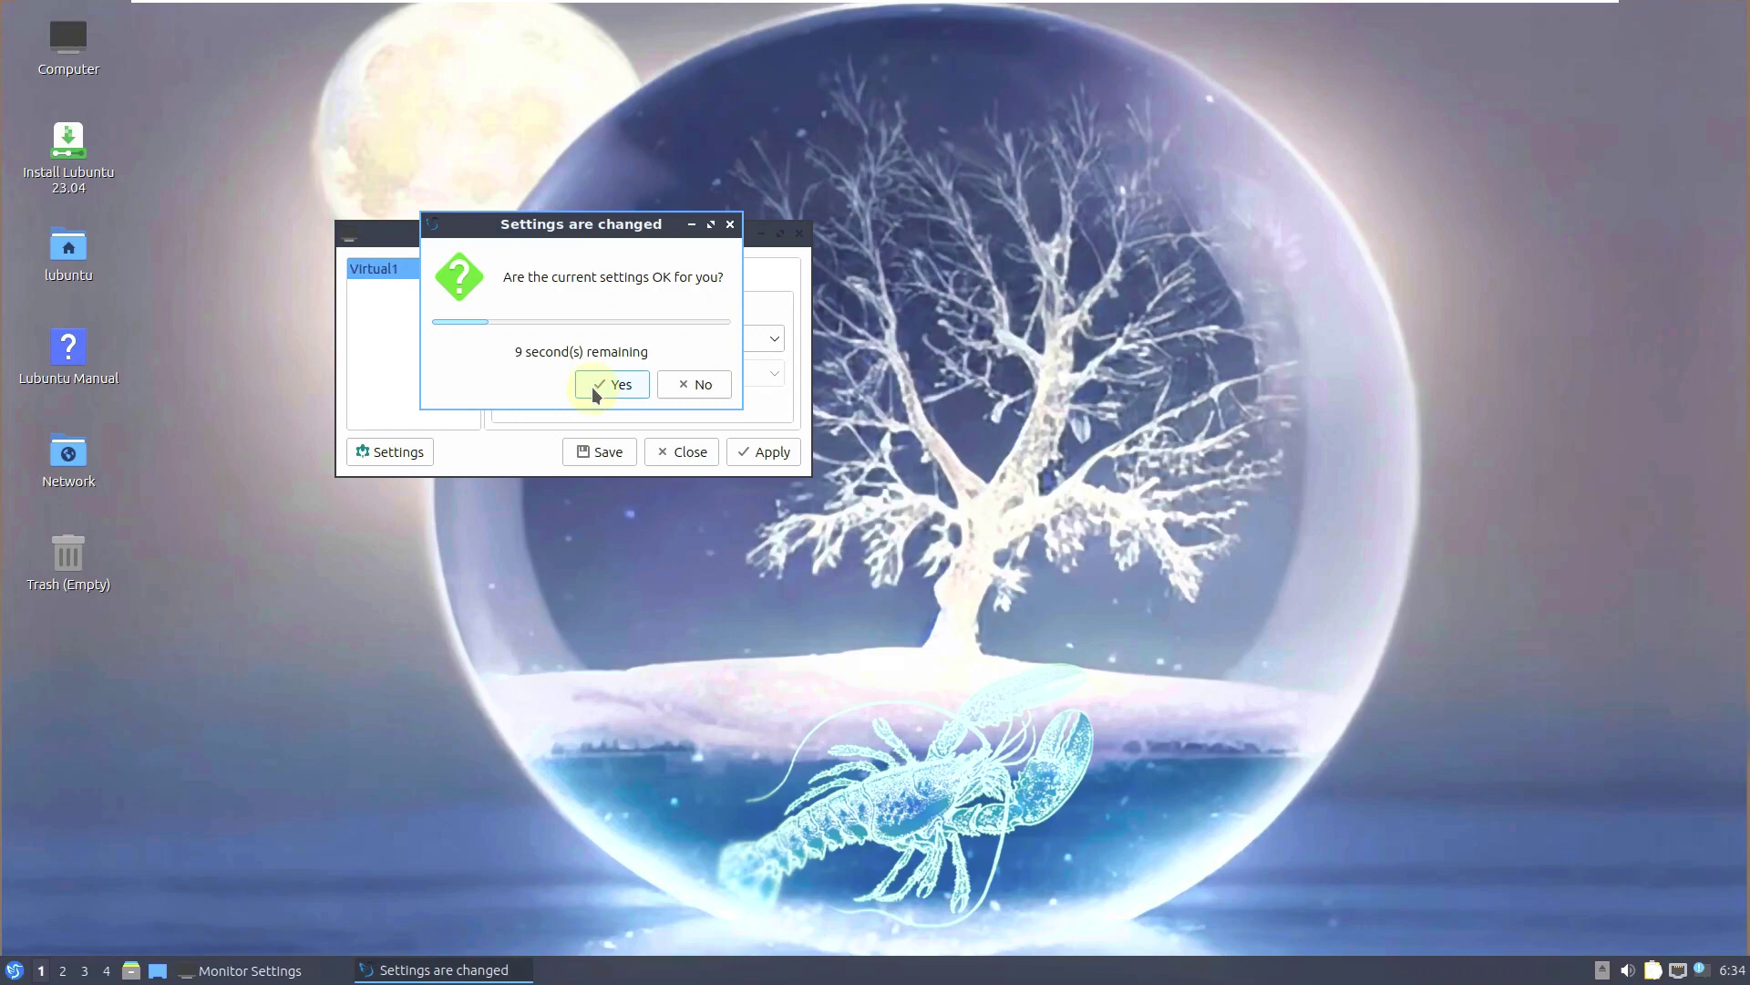
left_click(592, 386)
left_click_drag(611, 235, 893, 235)
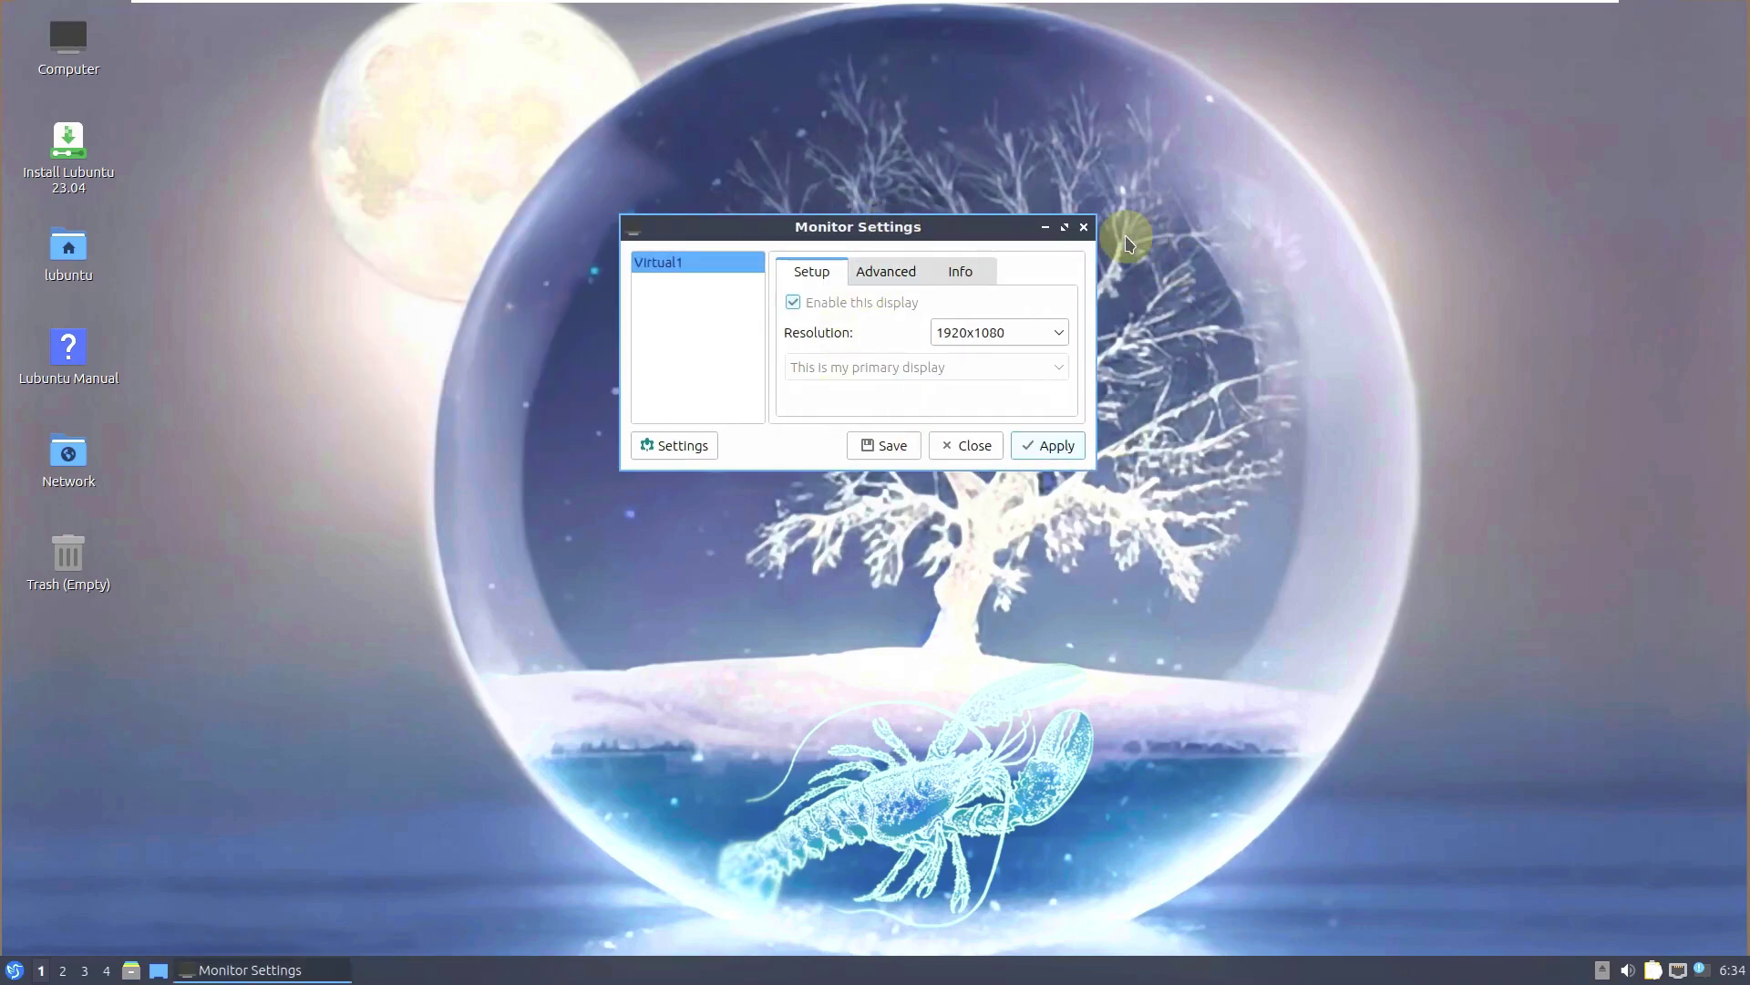
left_click(1081, 234)
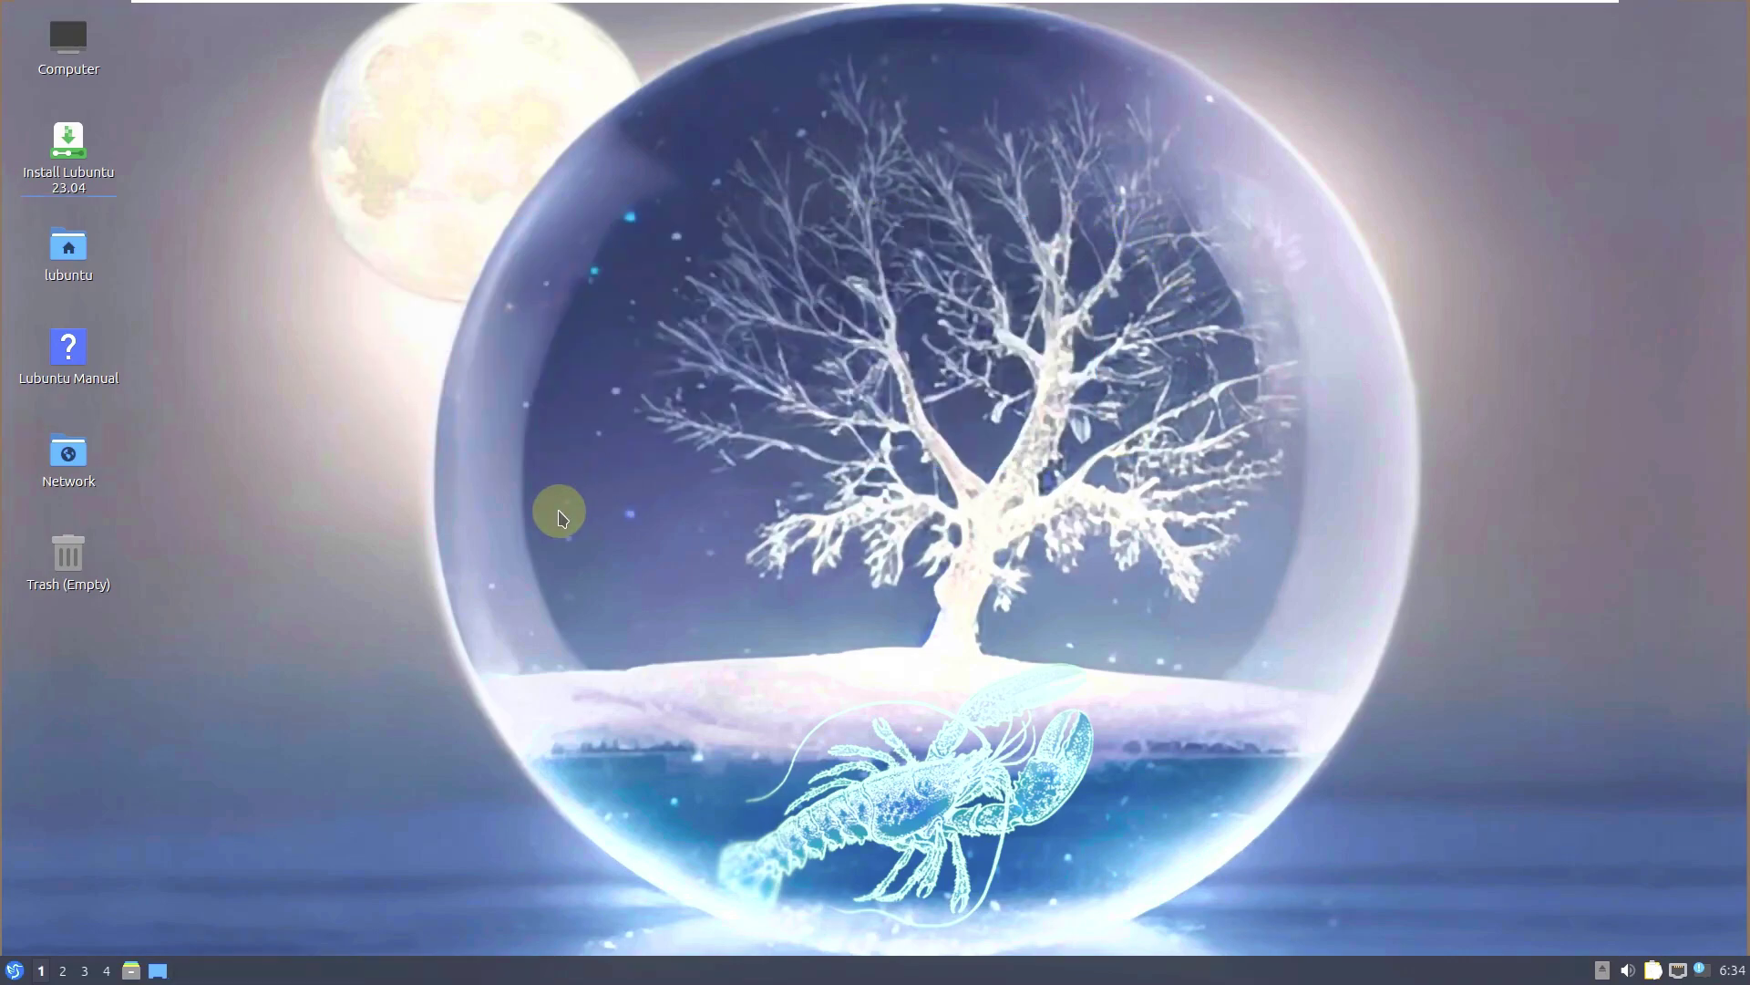
Launch the qps process viewer from System Tools and maximize it
left_click(14, 969)
mouse_move(71, 844)
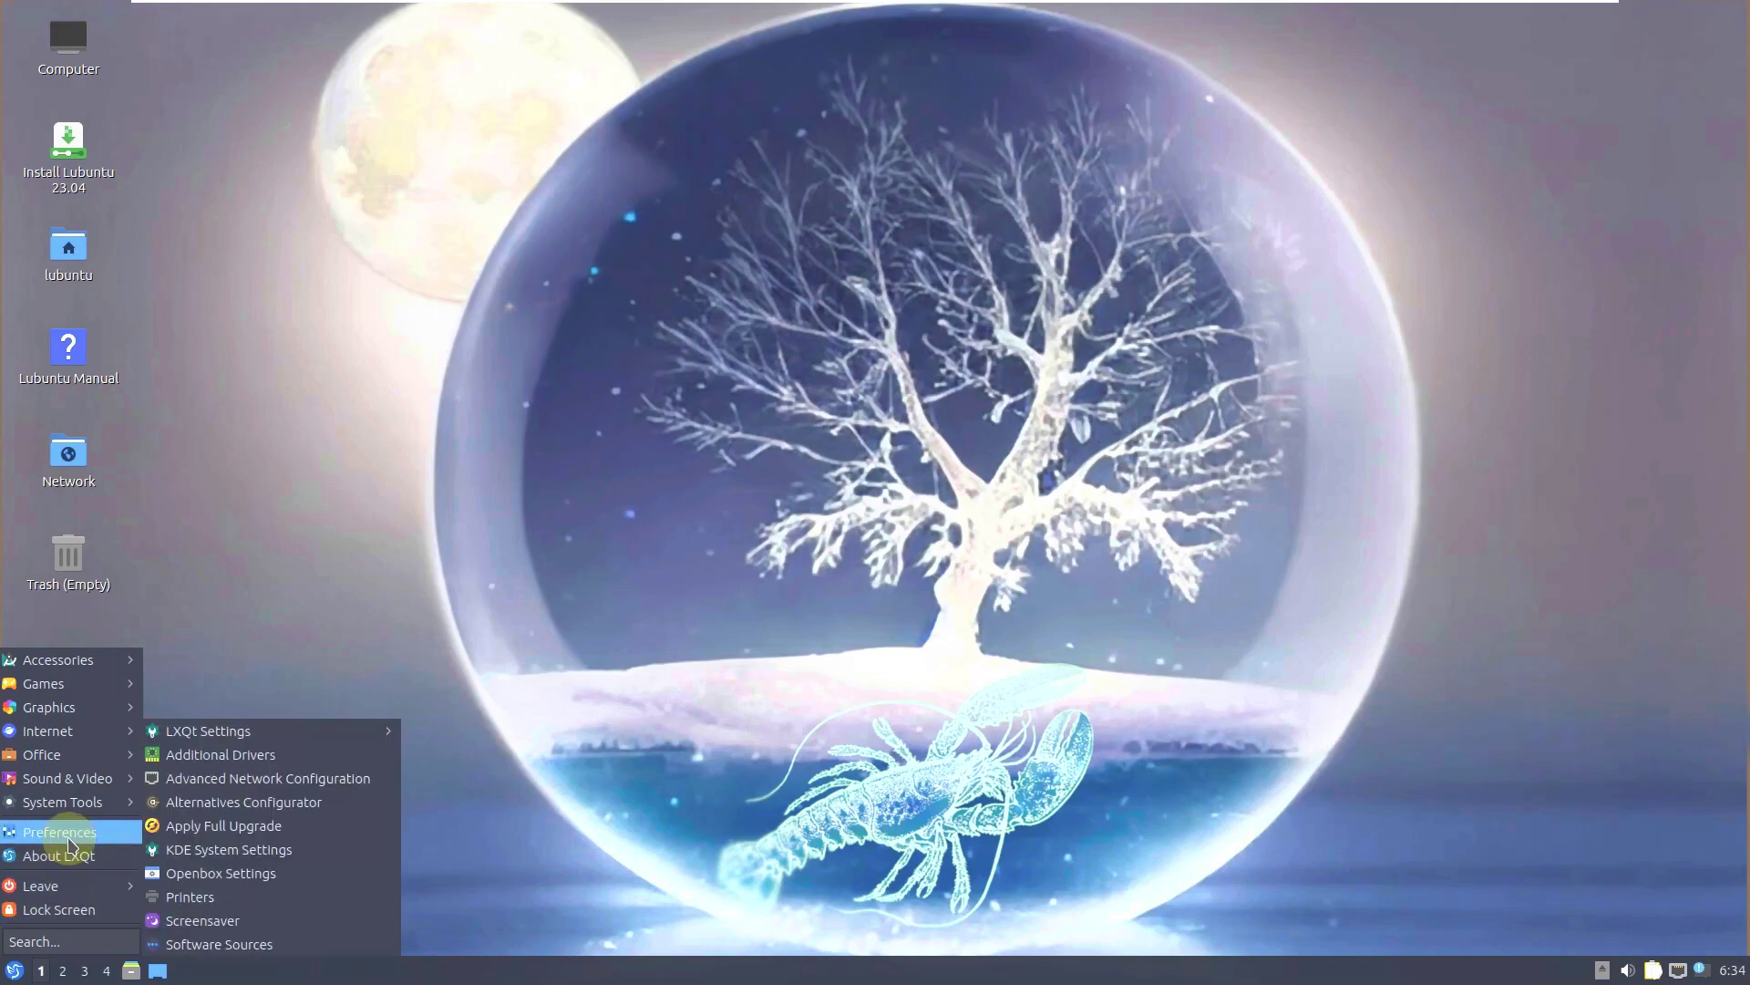
mouse_move(73, 804)
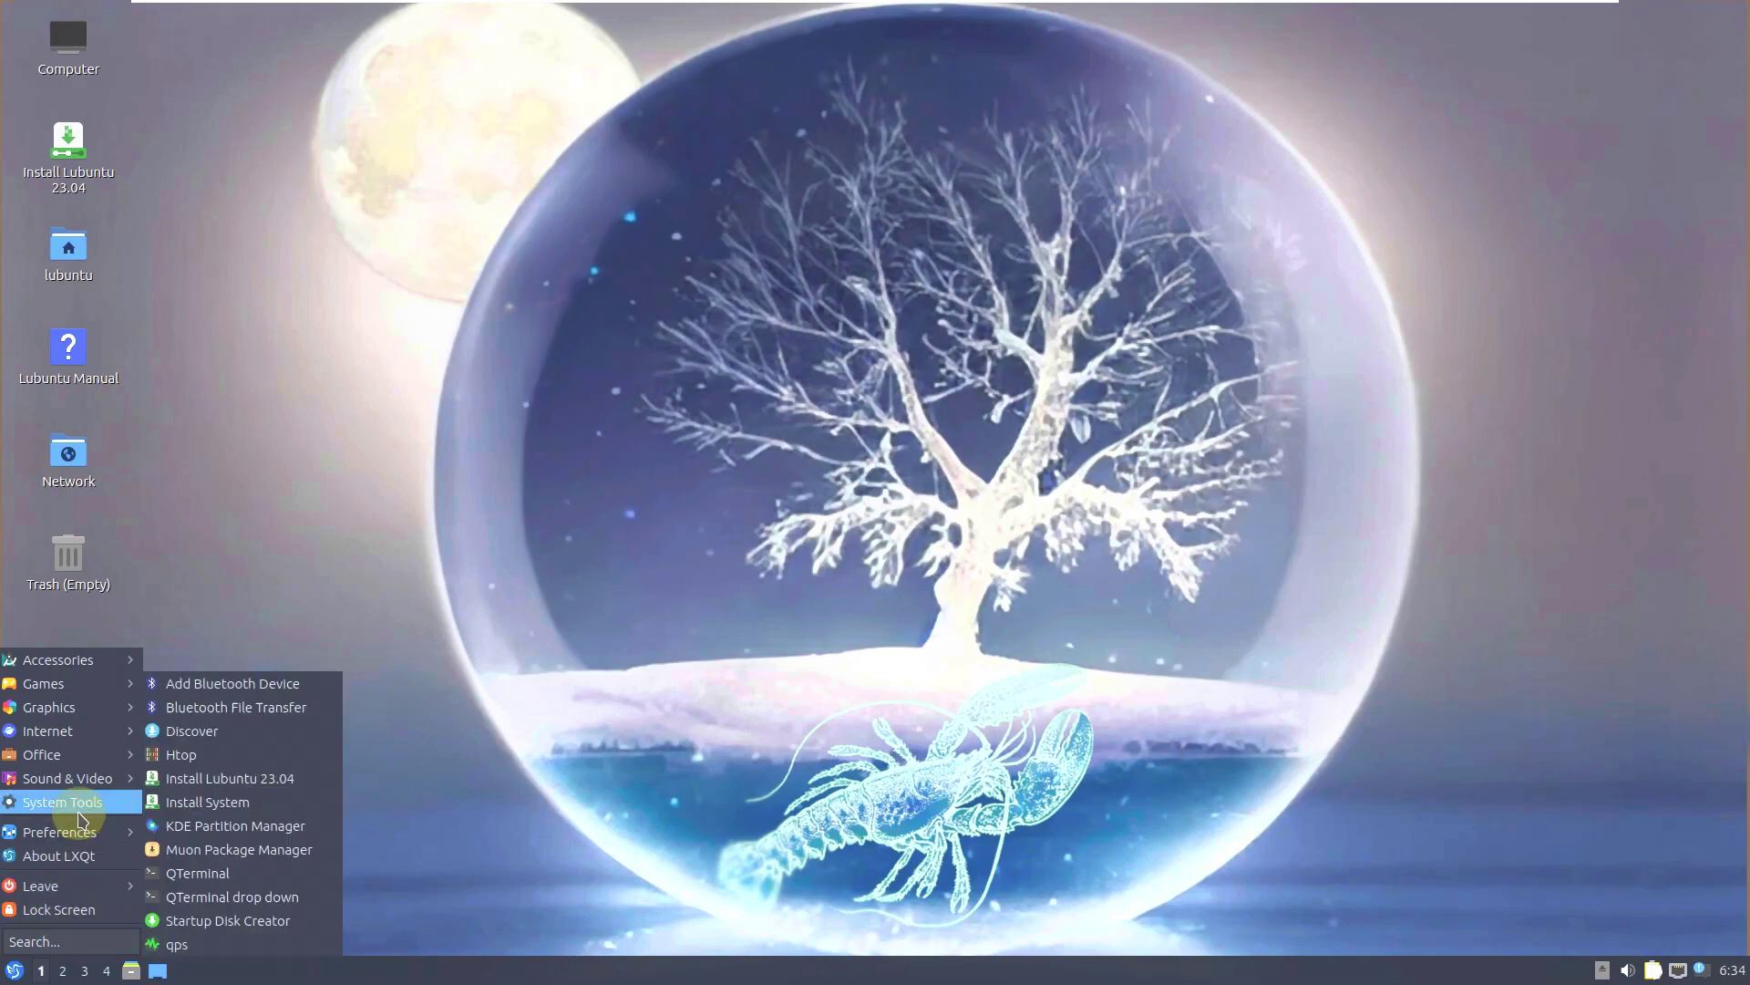
left_click(265, 944)
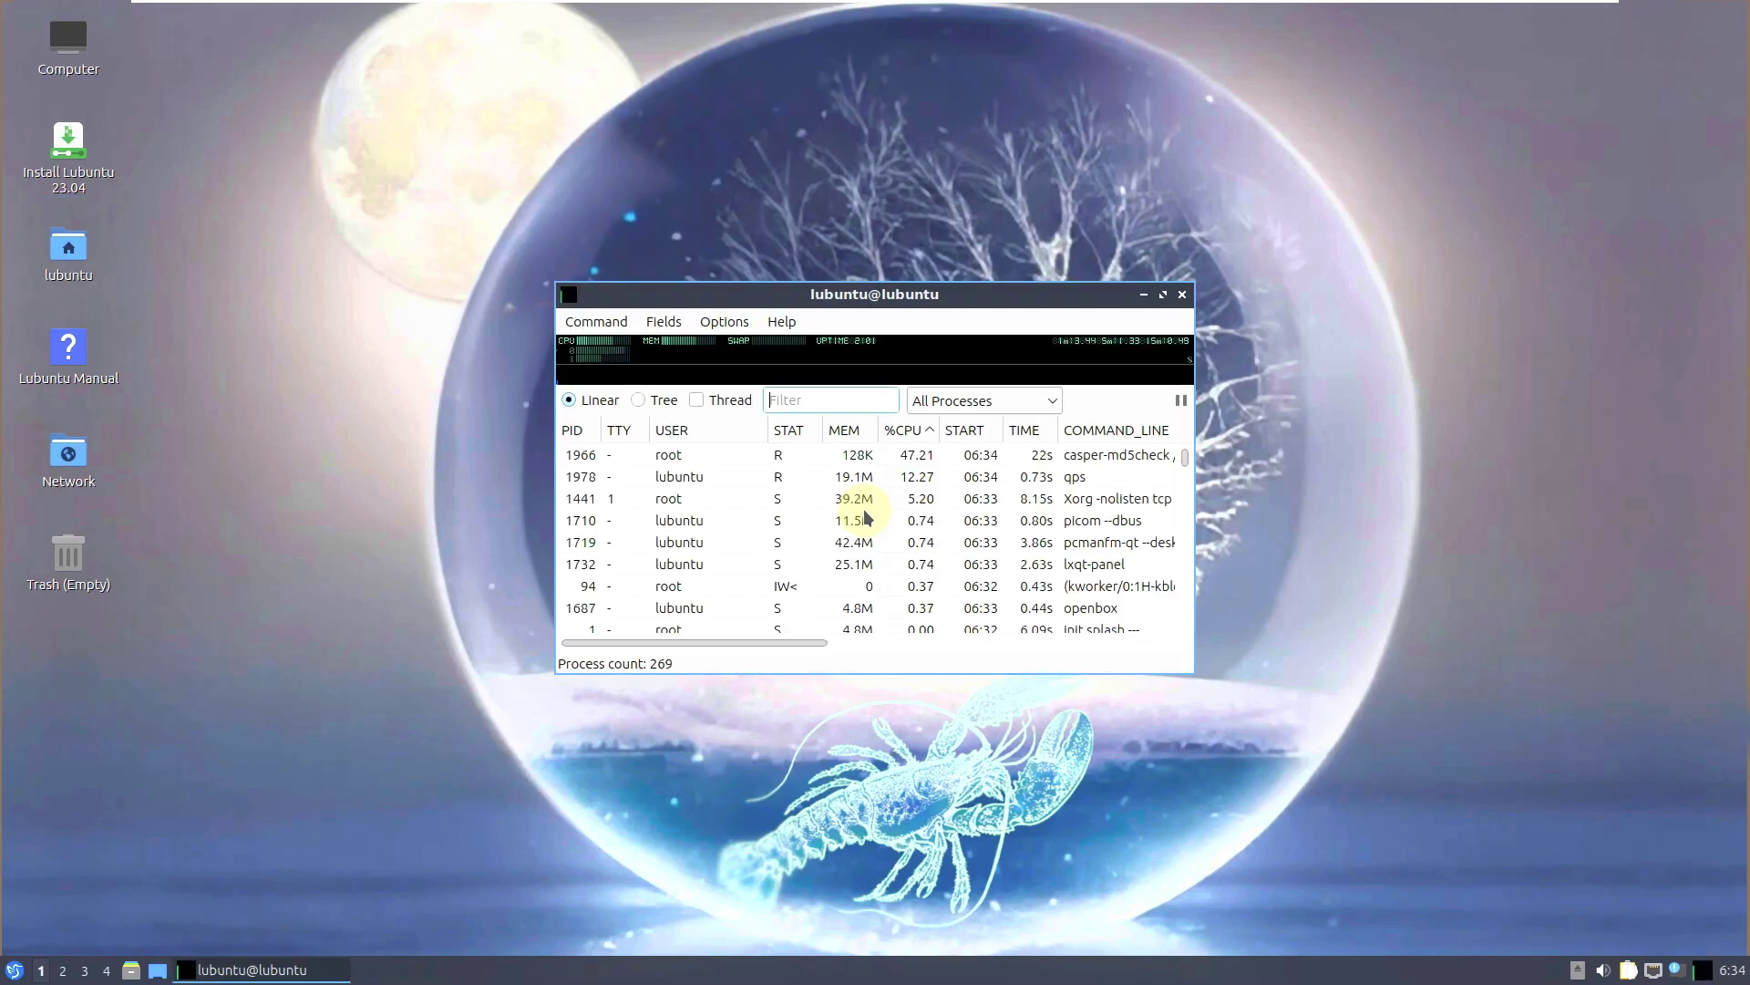
left_click(1164, 294)
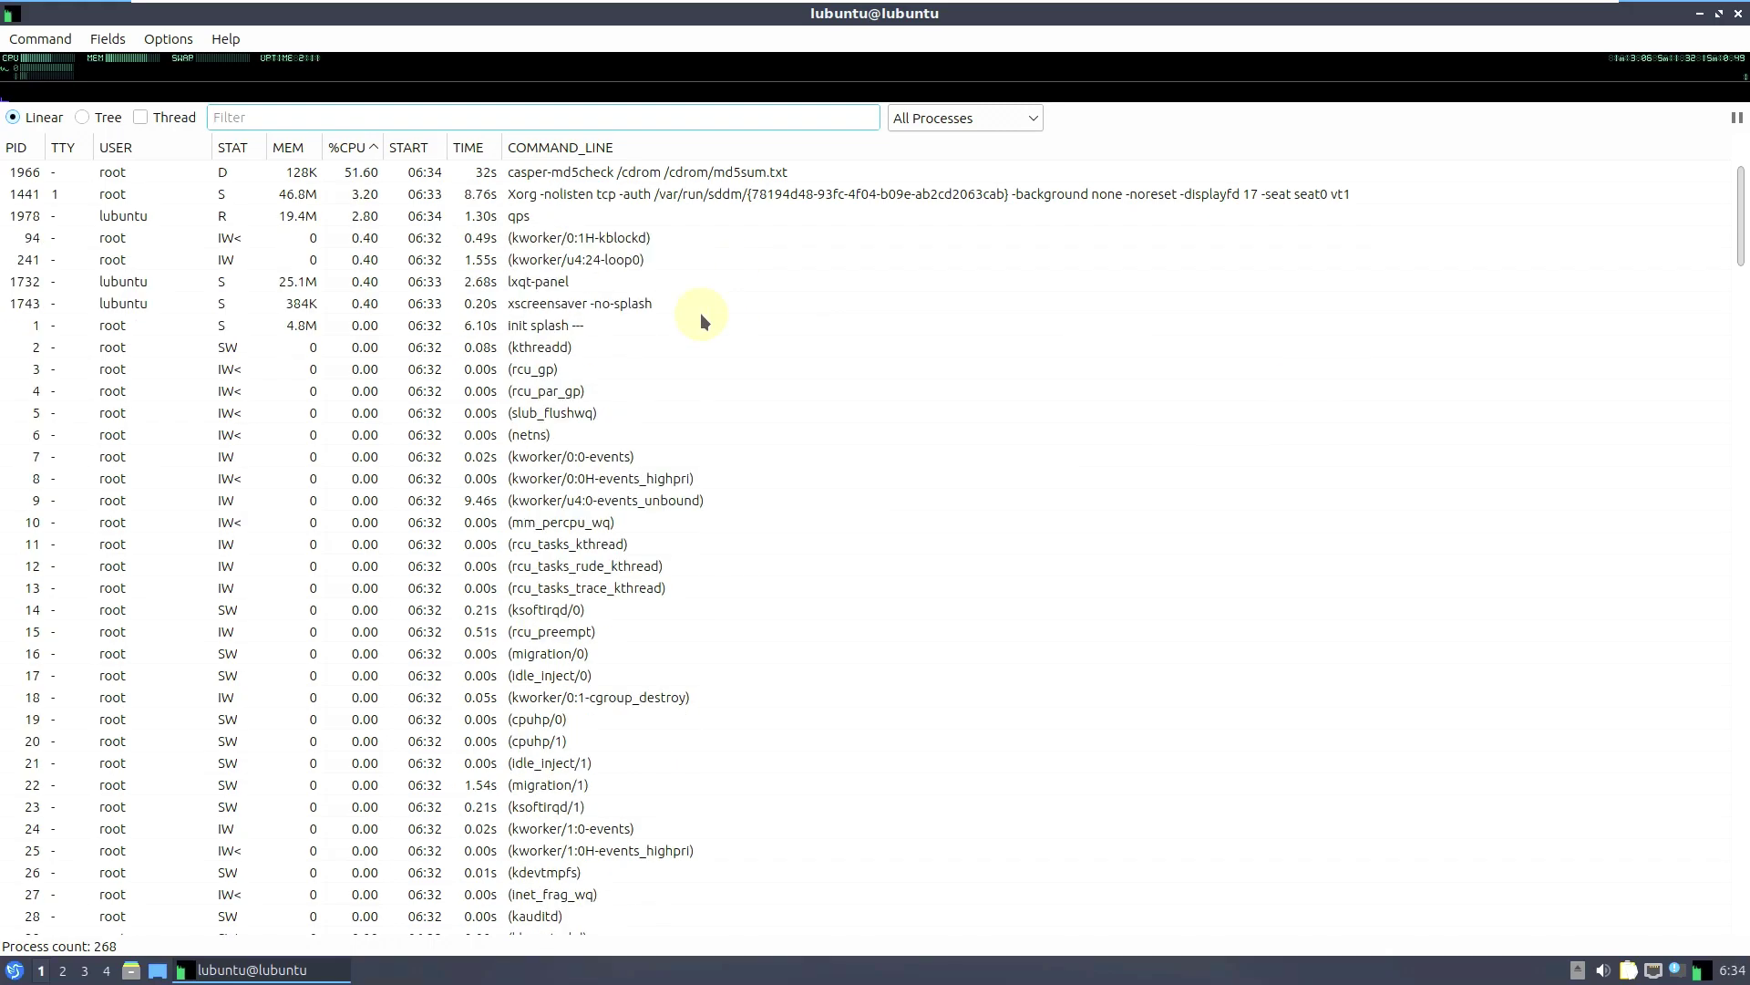
Check the Qps version information under Help > About, then dismiss it
mouse_move(31, 66)
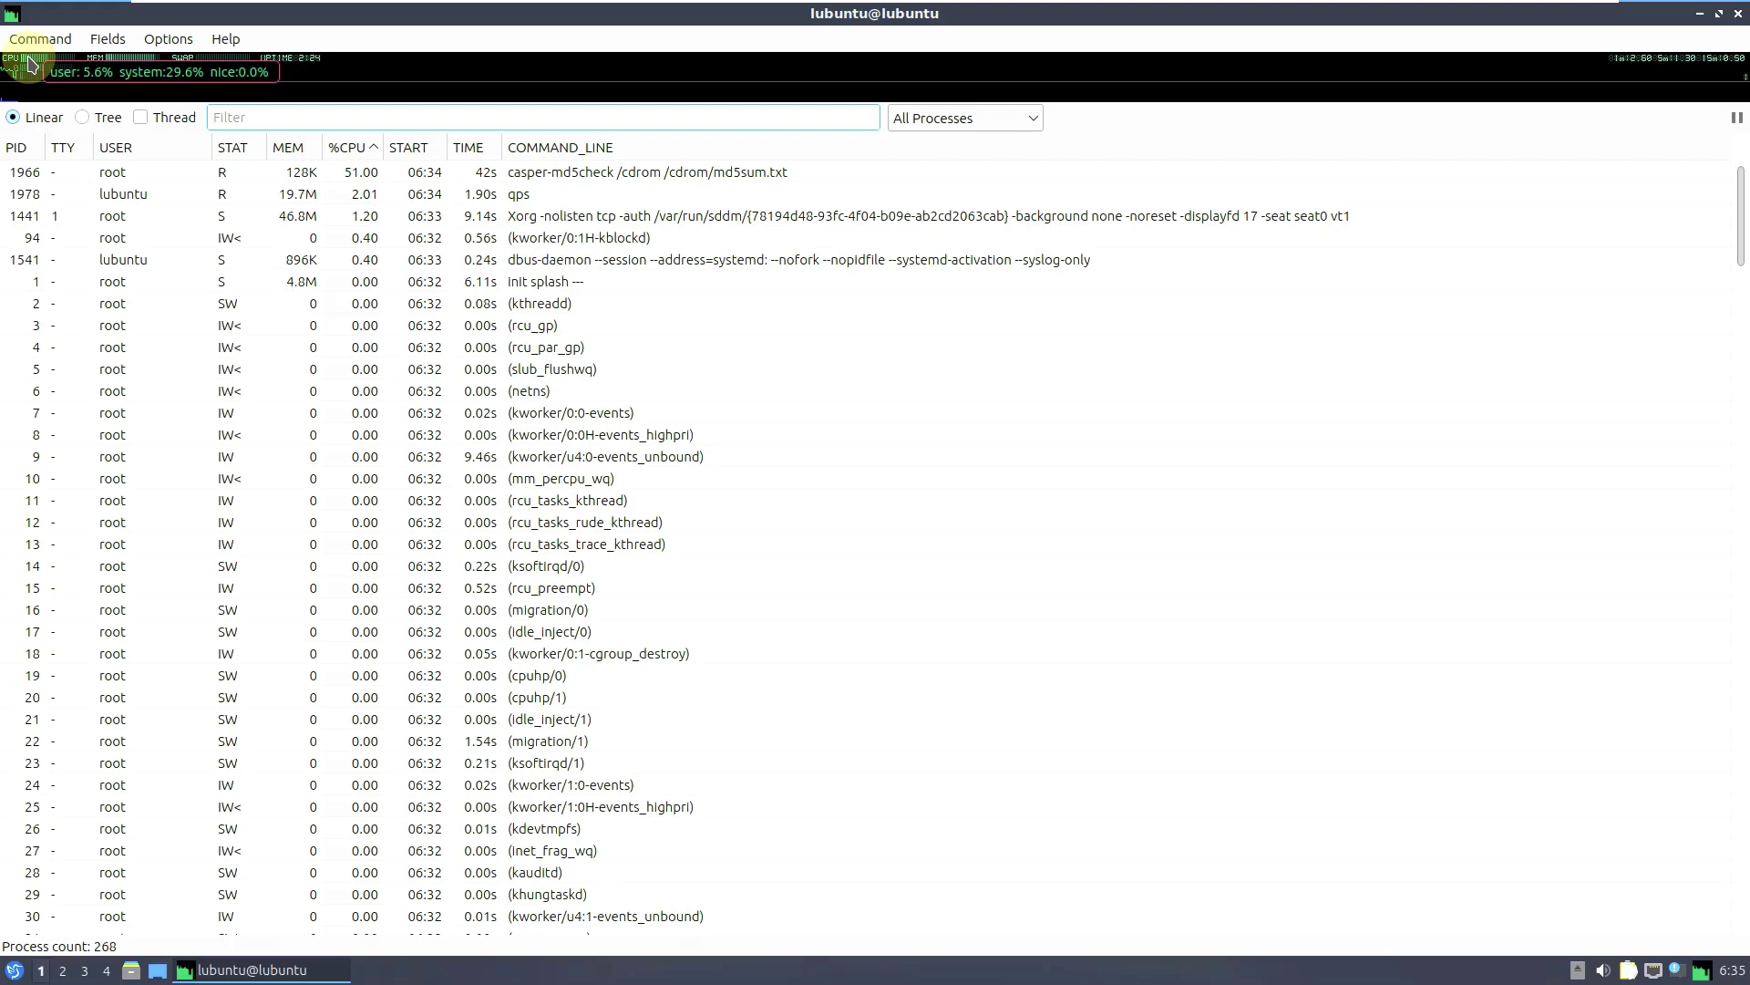
mouse_move(108, 70)
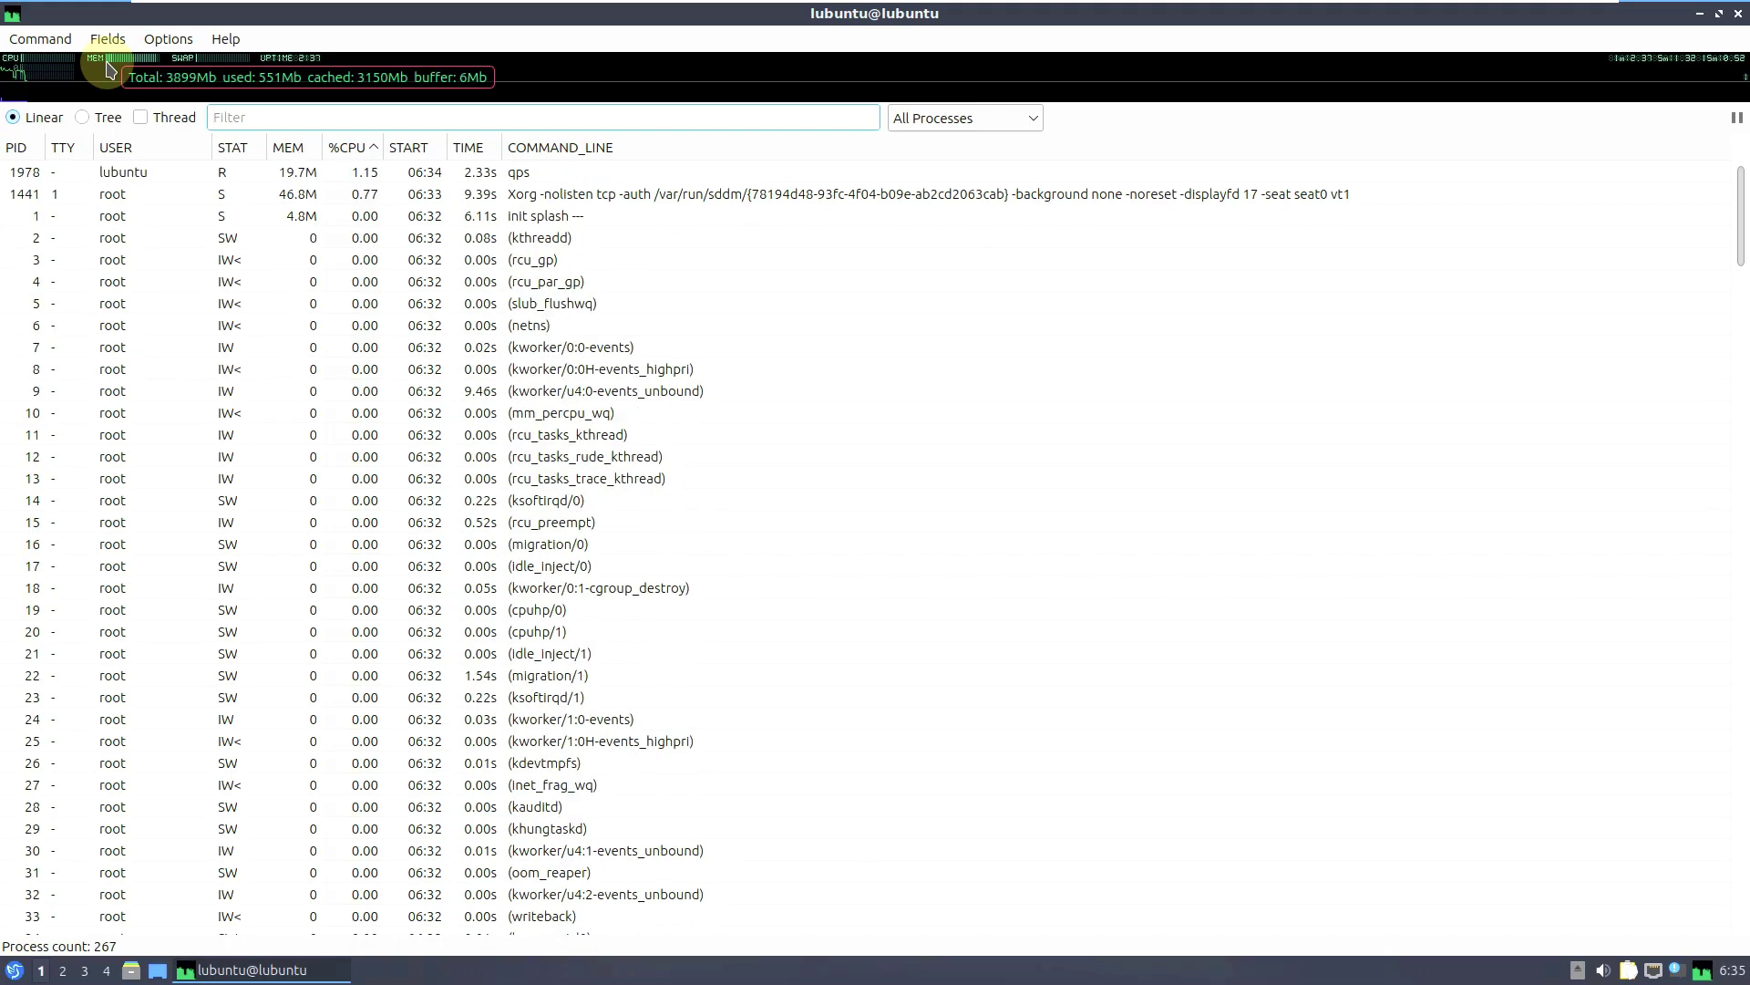
left_click(226, 39)
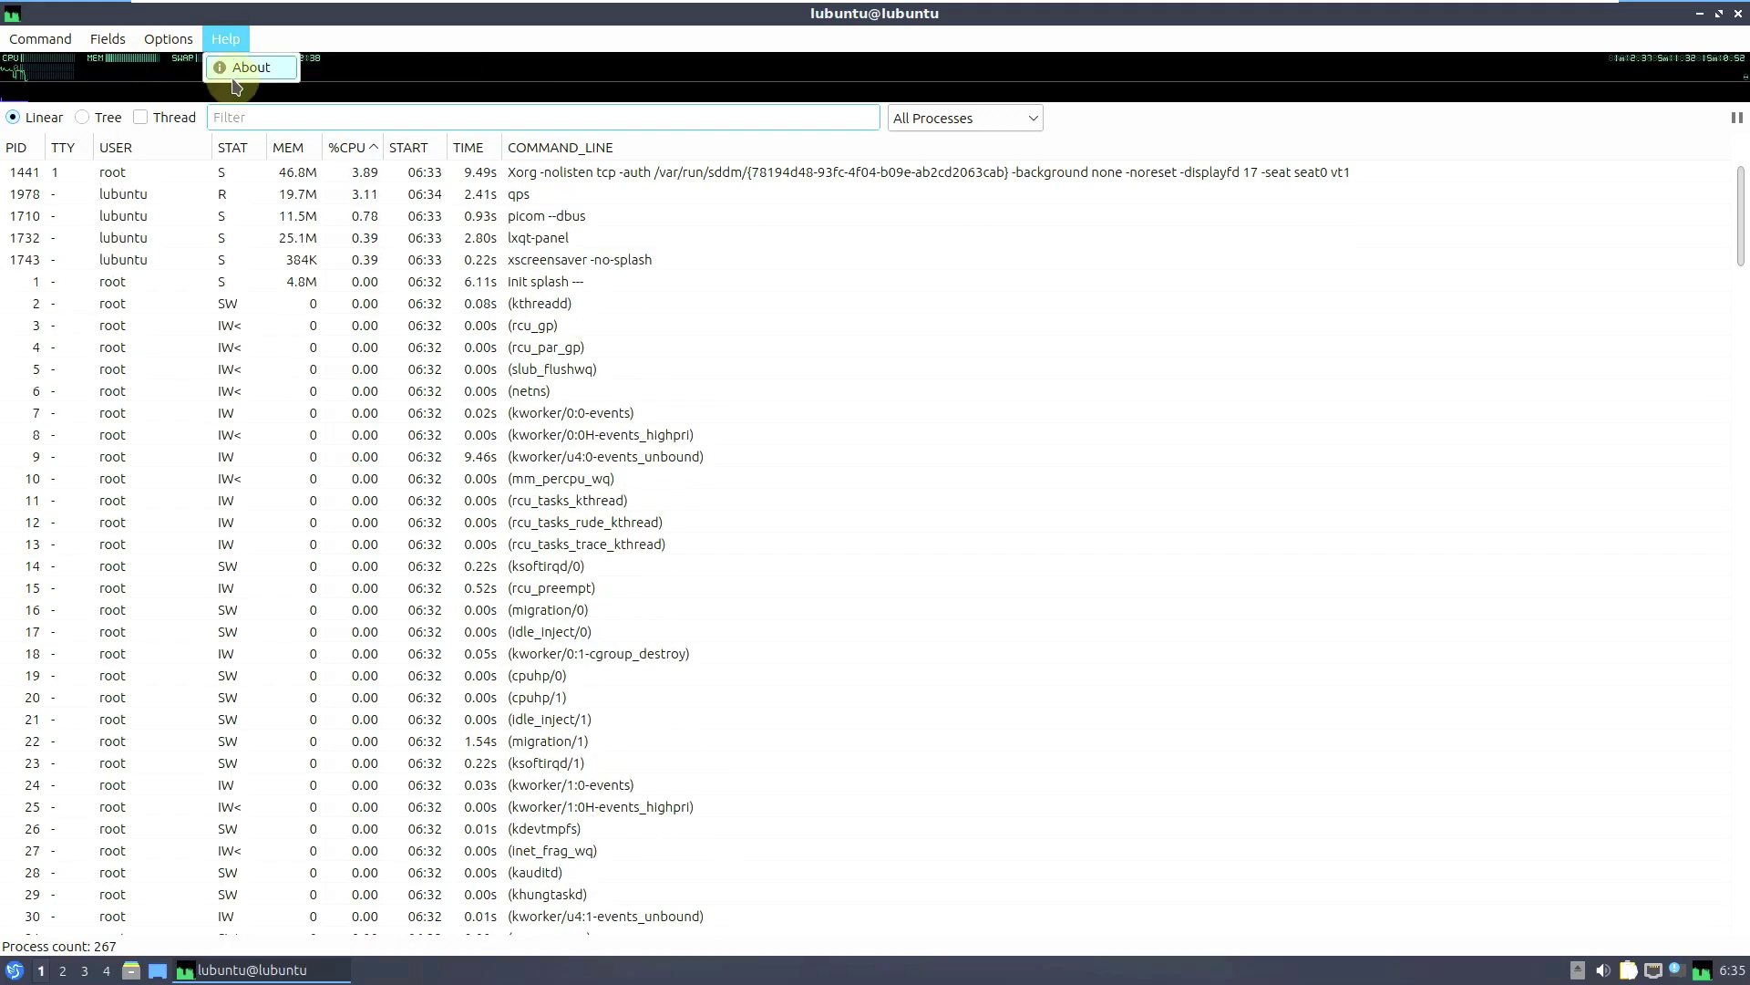
left_click(241, 67)
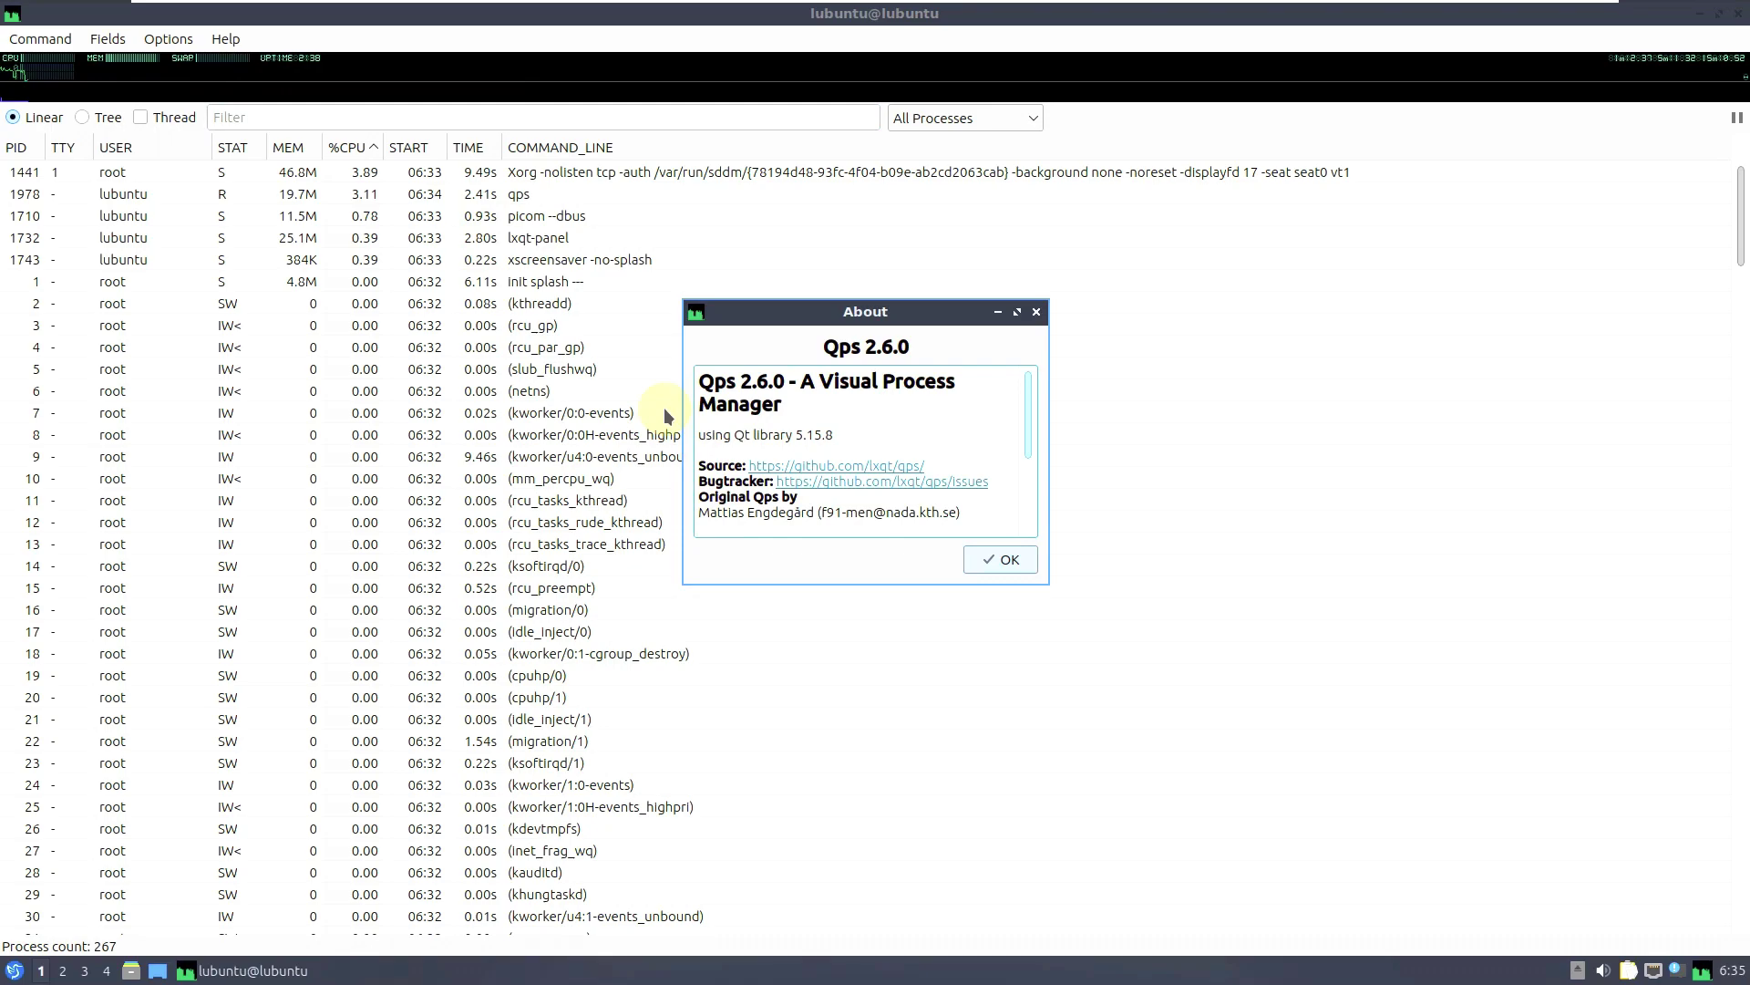
left_click(989, 560)
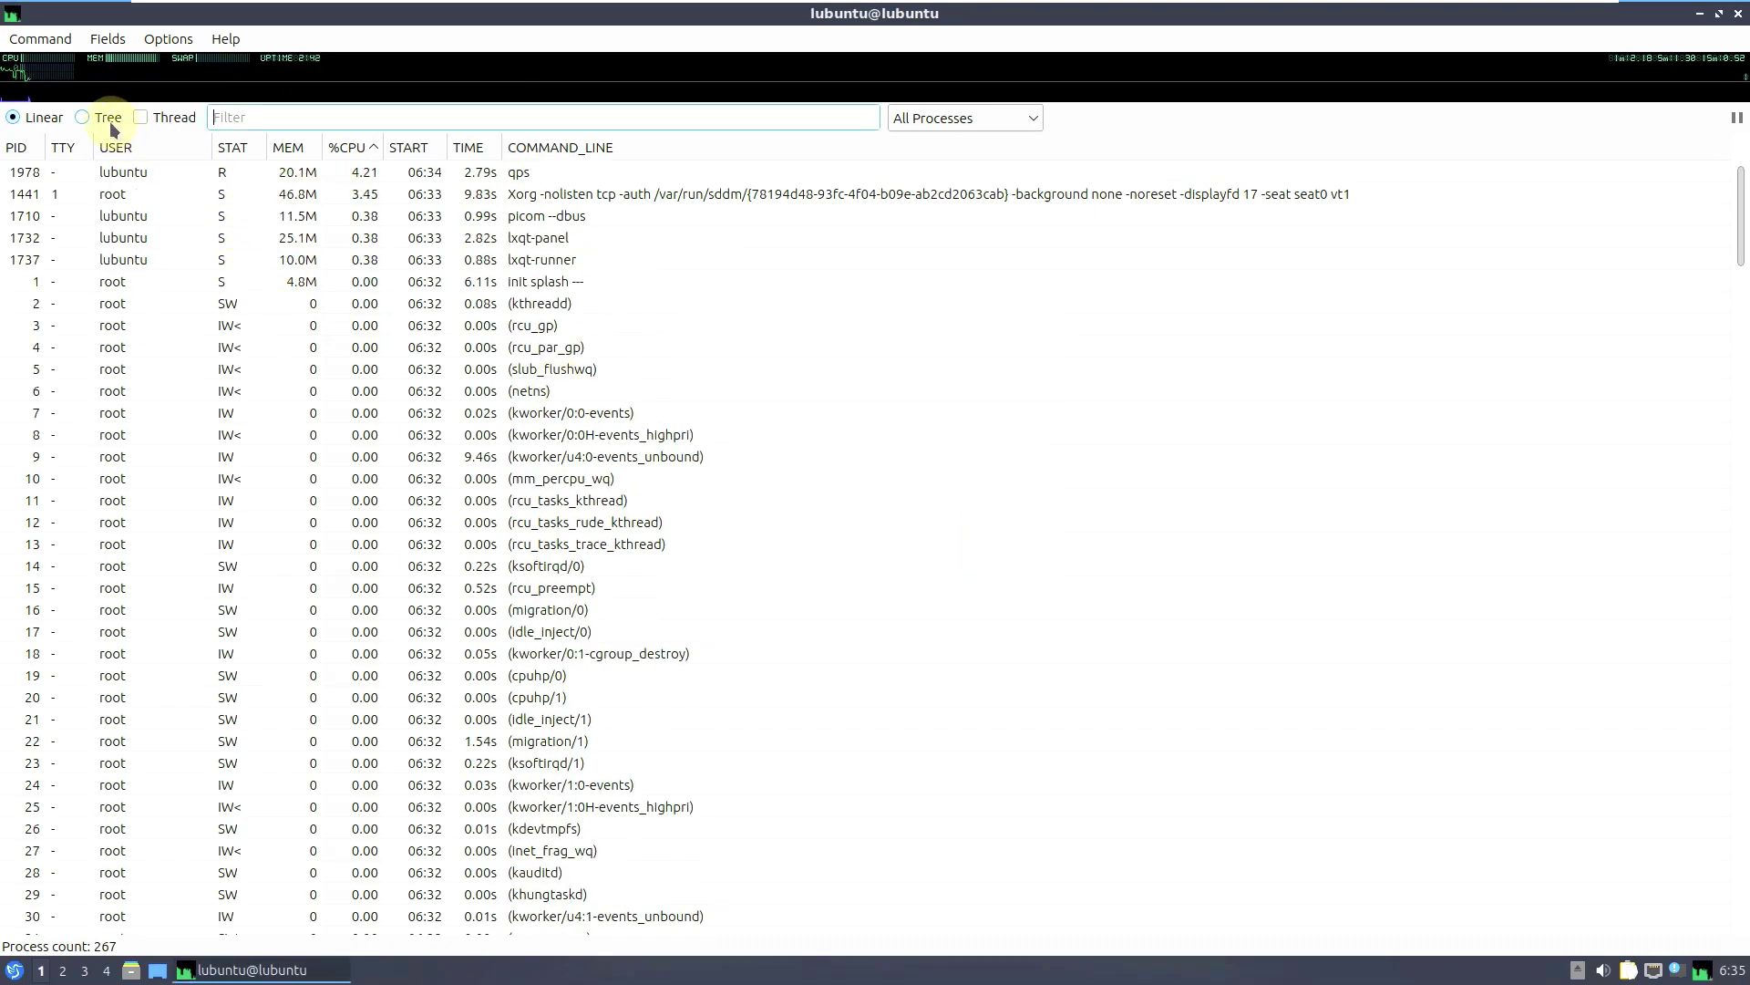
Show the processes as a tree with their individual threads included
left_click(109, 119)
left_click(140, 119)
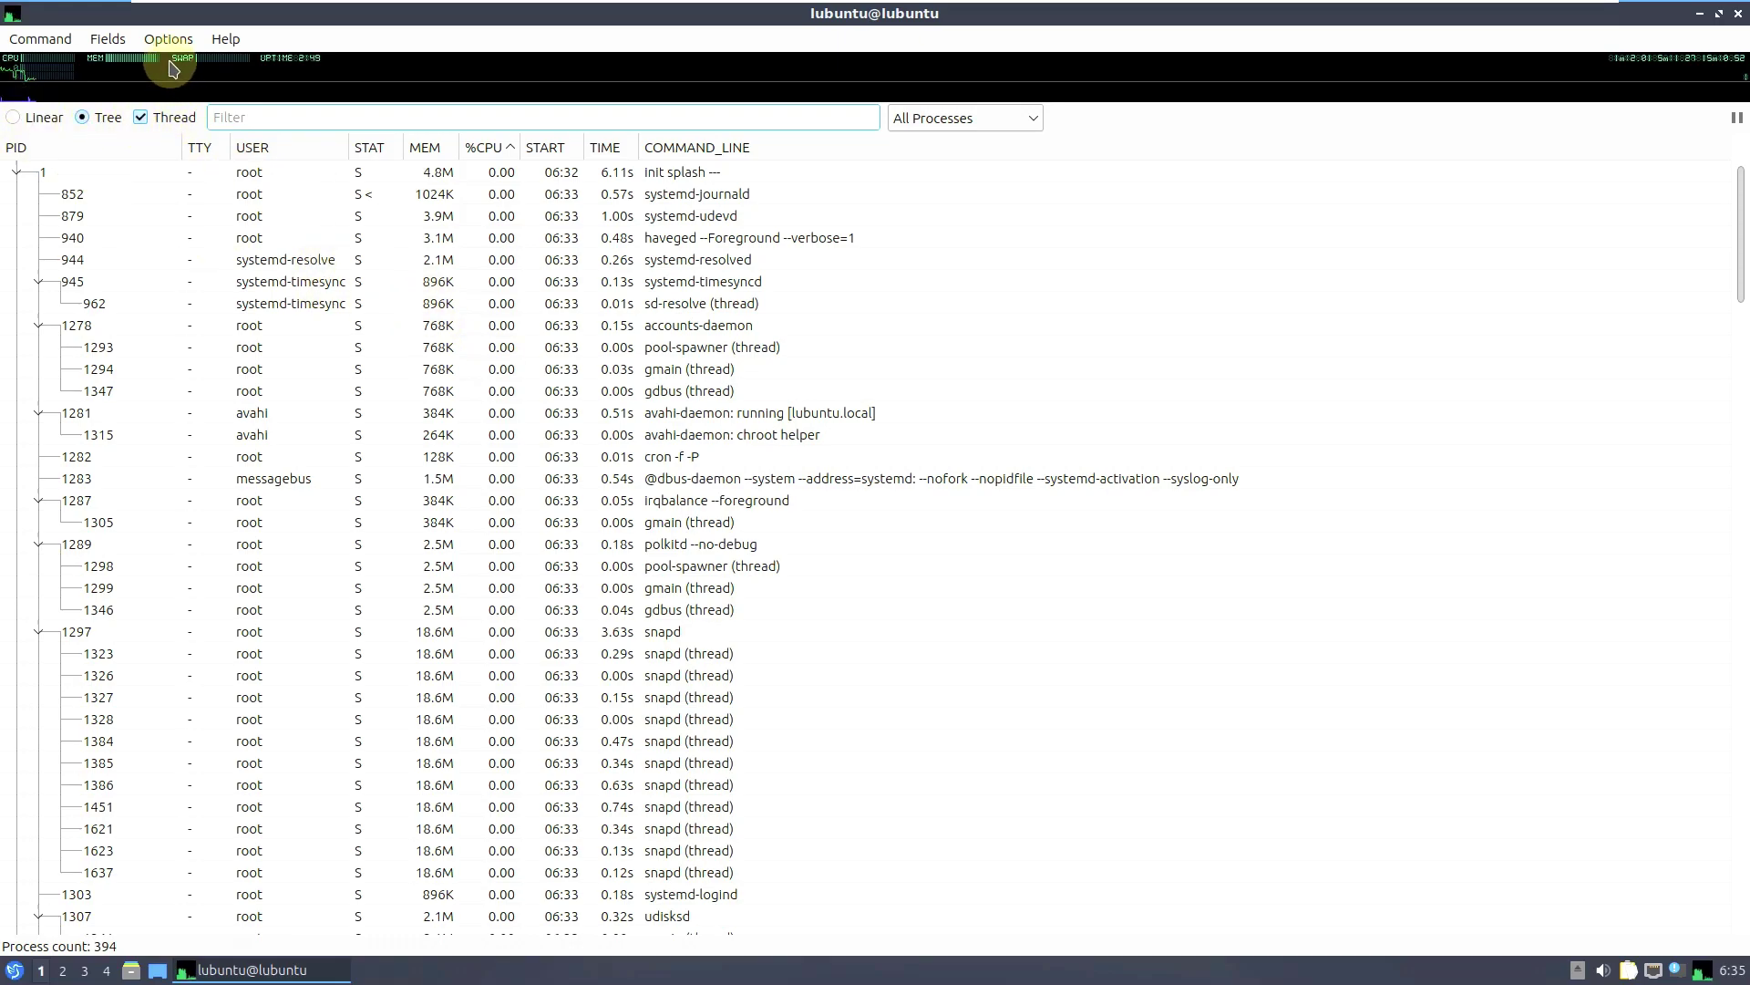
mouse_move(288, 66)
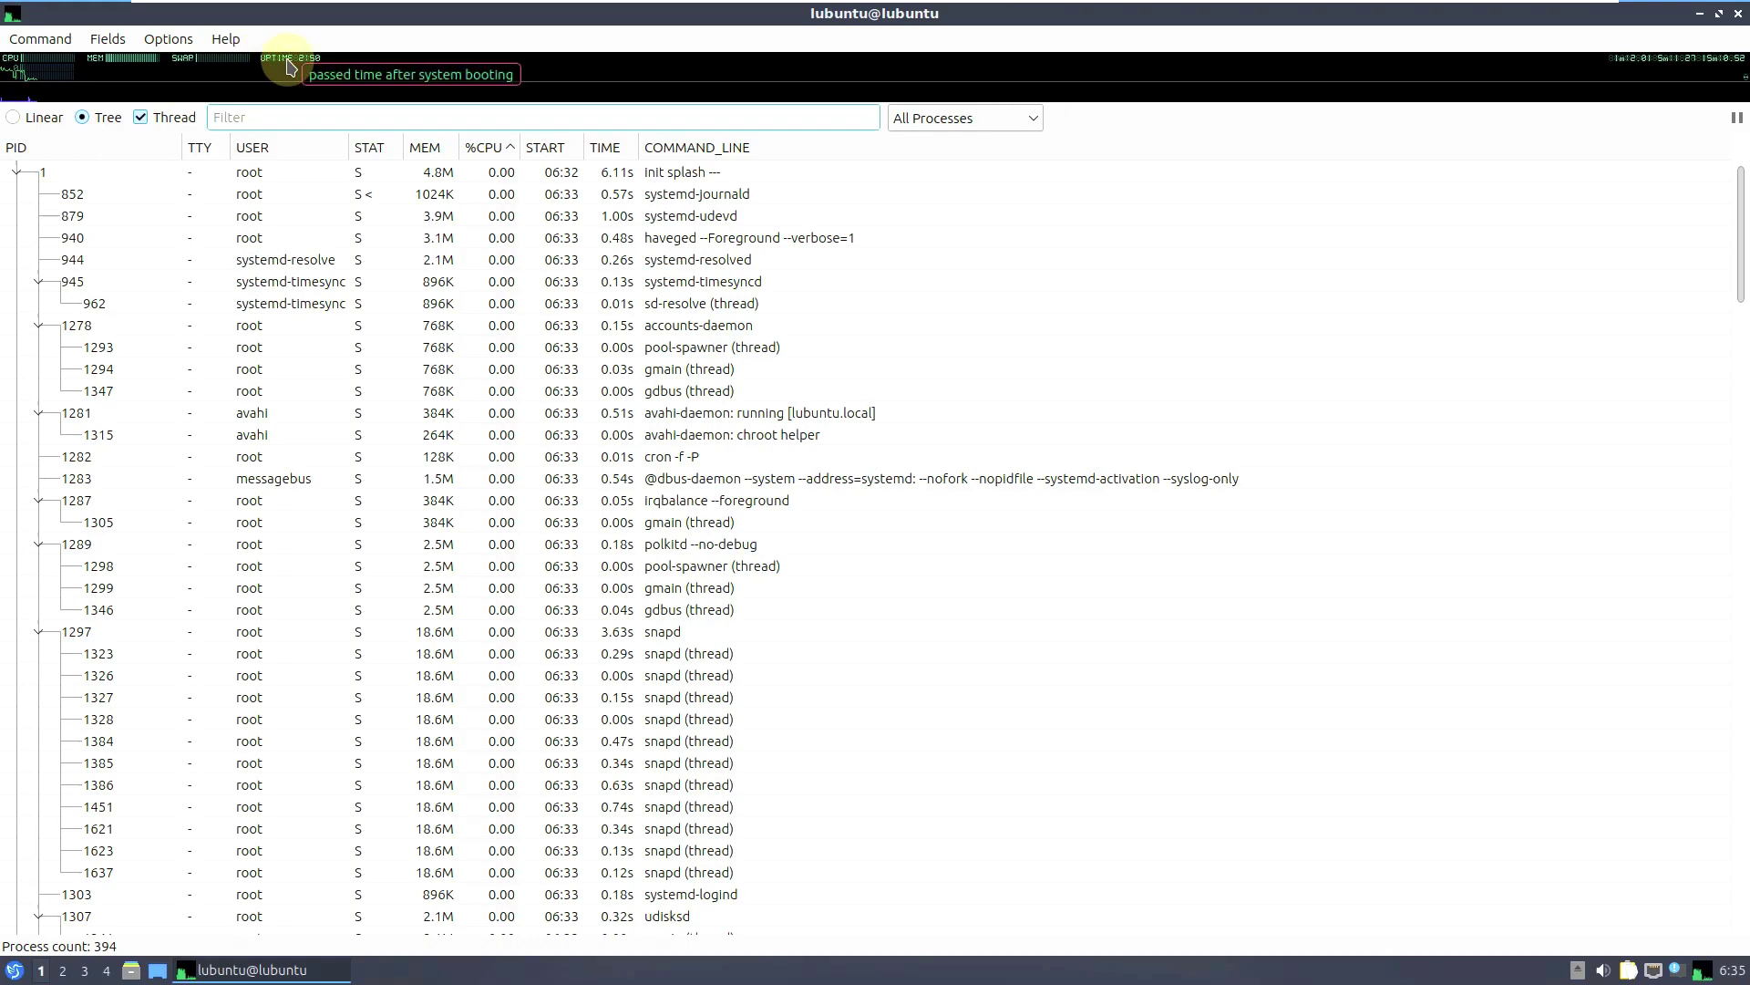
mouse_move(193, 66)
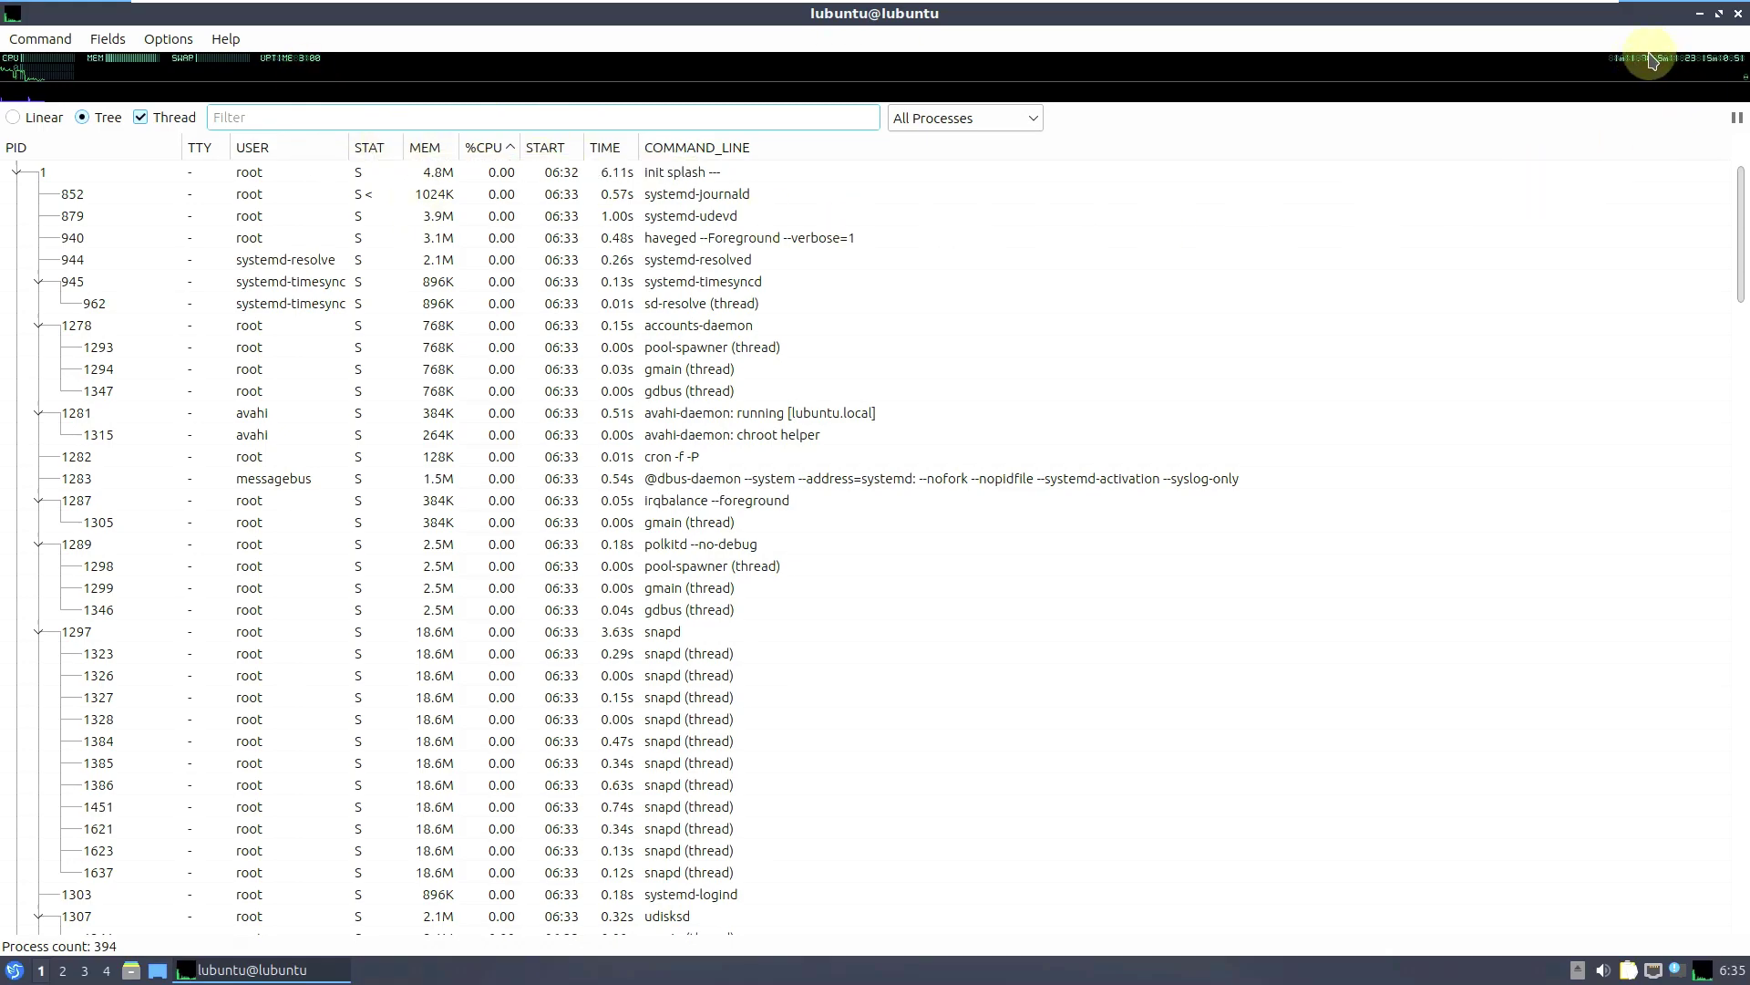
Close qps, then view and dismiss the About LXQt dialog showing version 1.2.0
left_click(1737, 14)
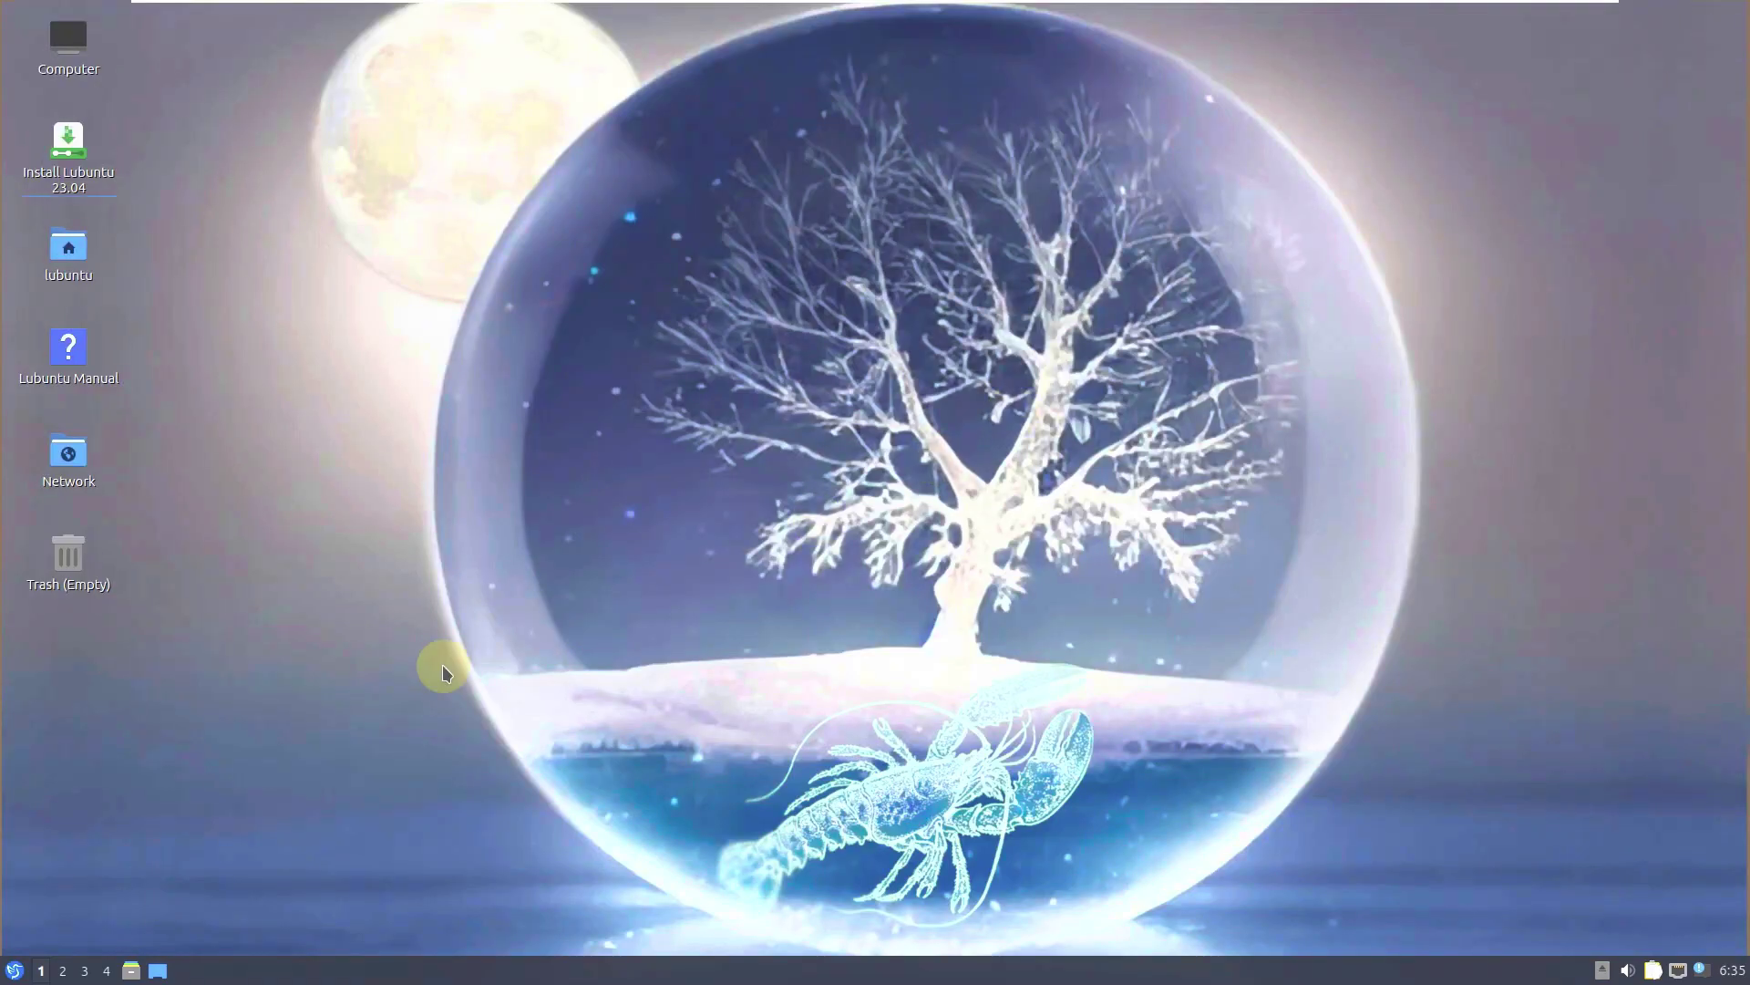
left_click(14, 969)
mouse_move(56, 810)
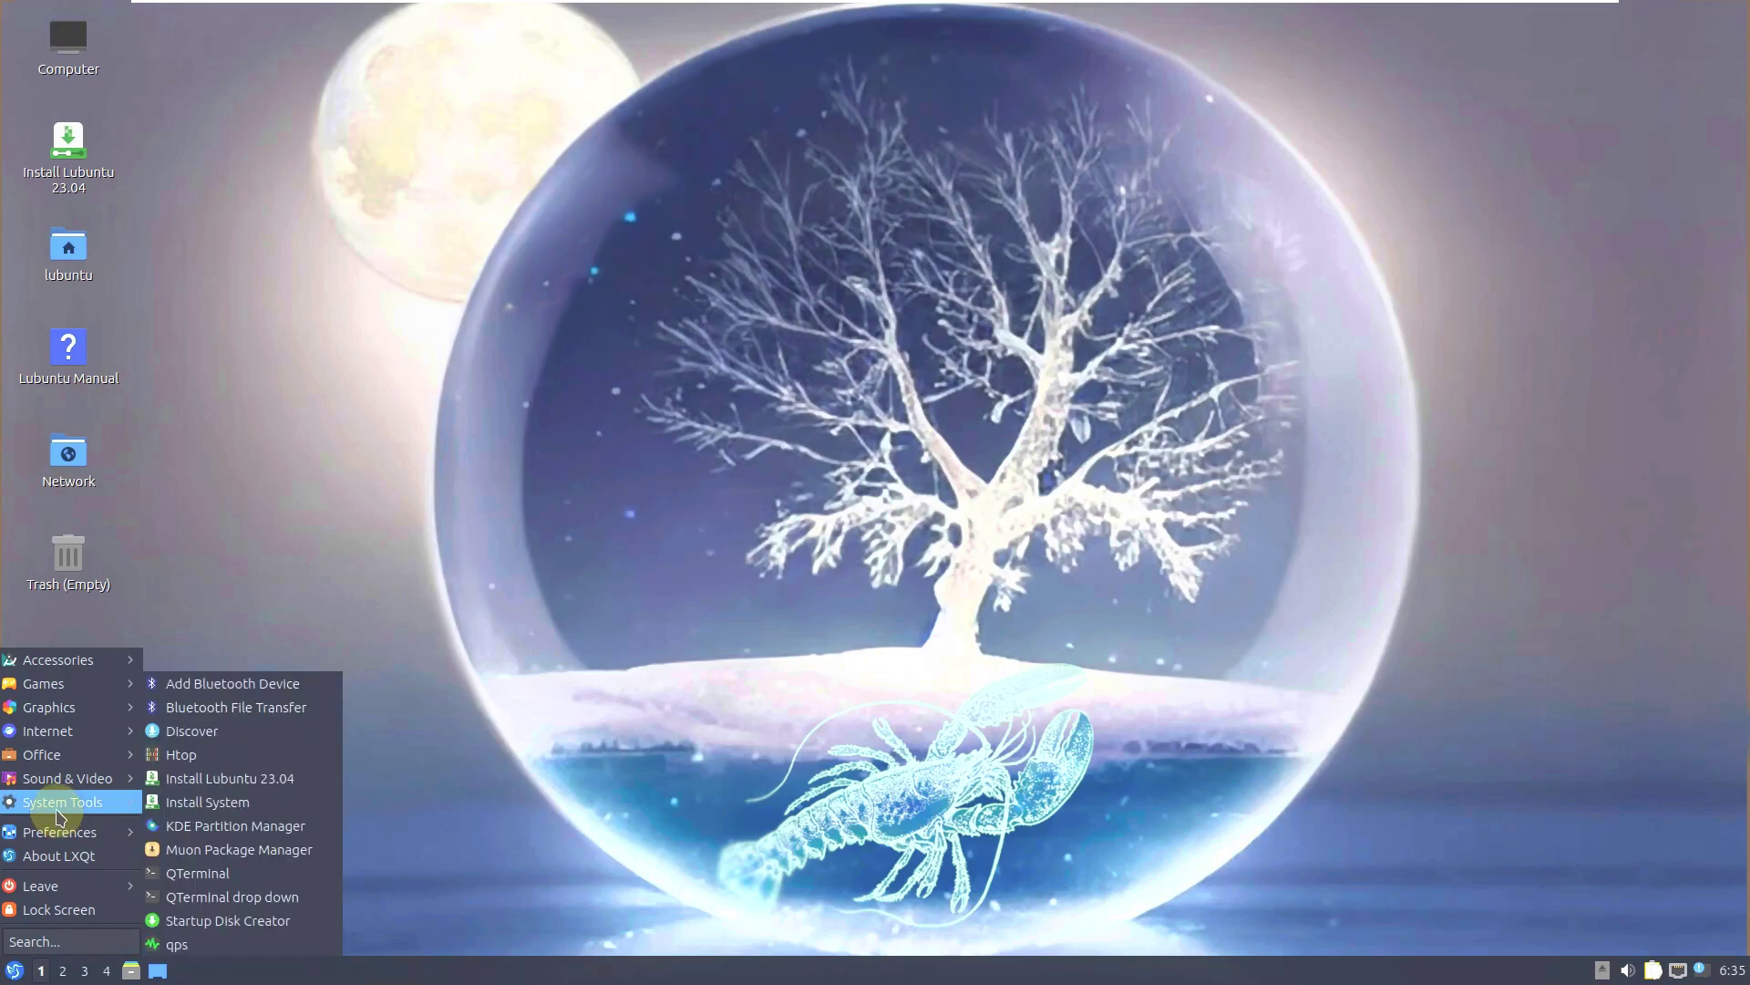
left_click(172, 818)
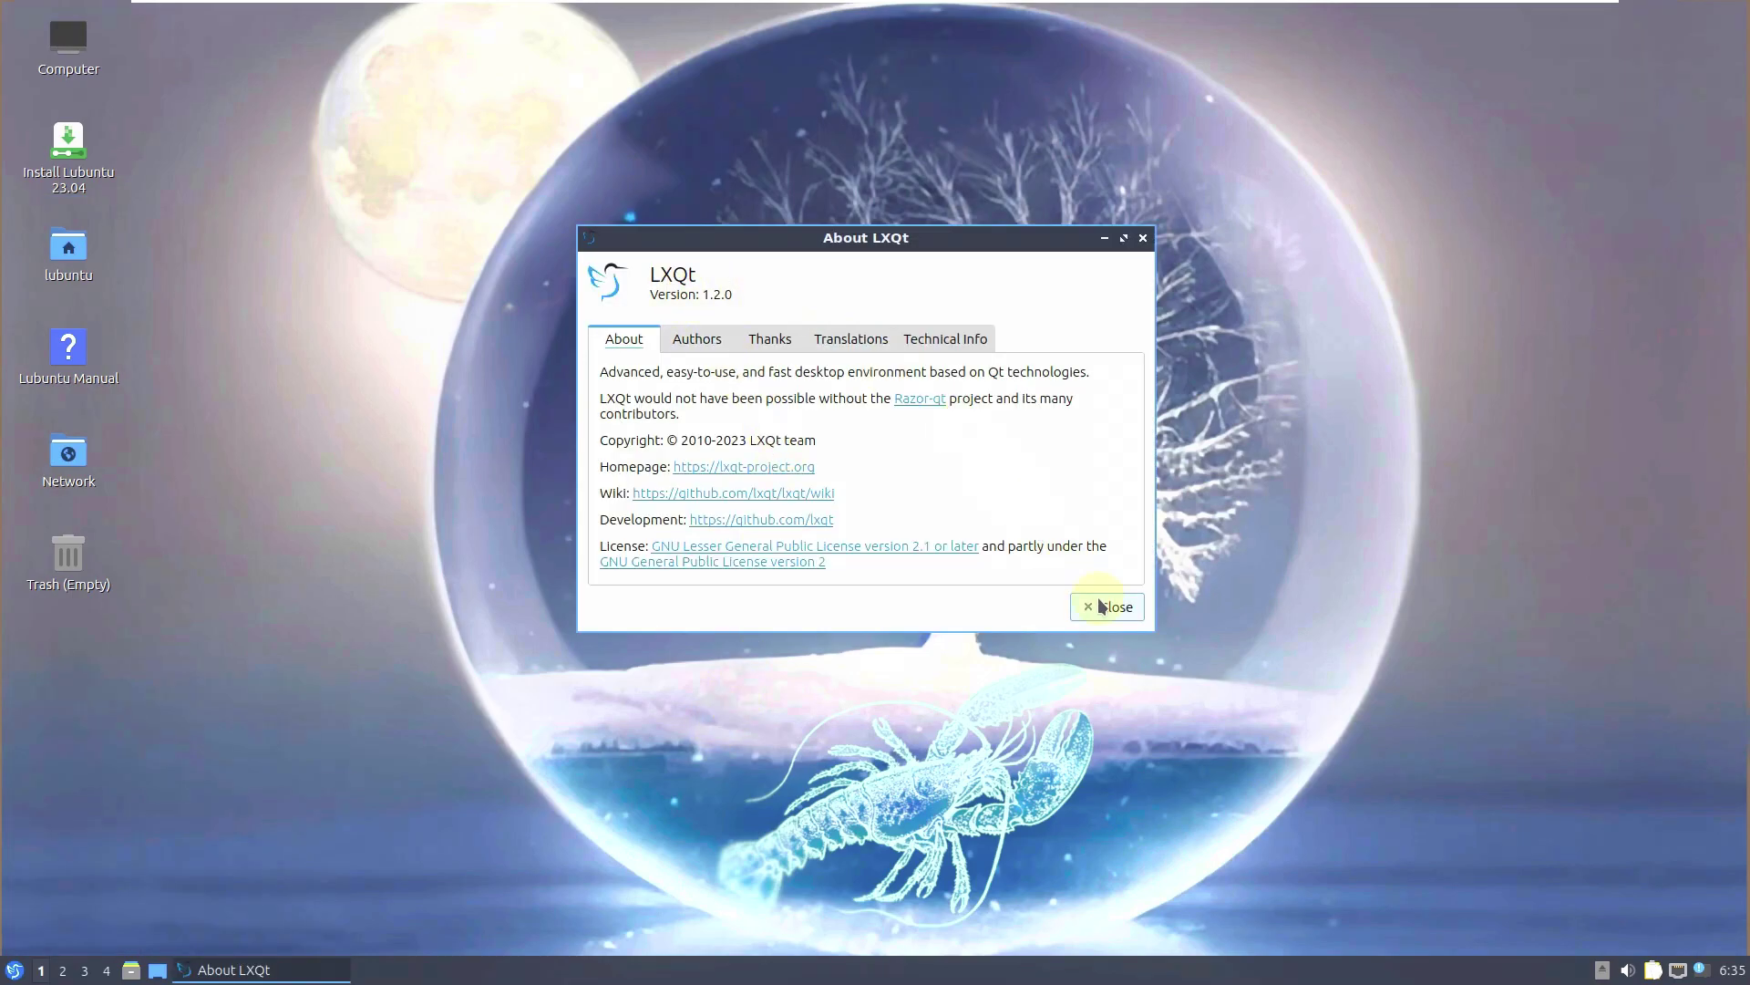
left_click(1103, 606)
Launch QTerminal from System Tools
left_click(14, 969)
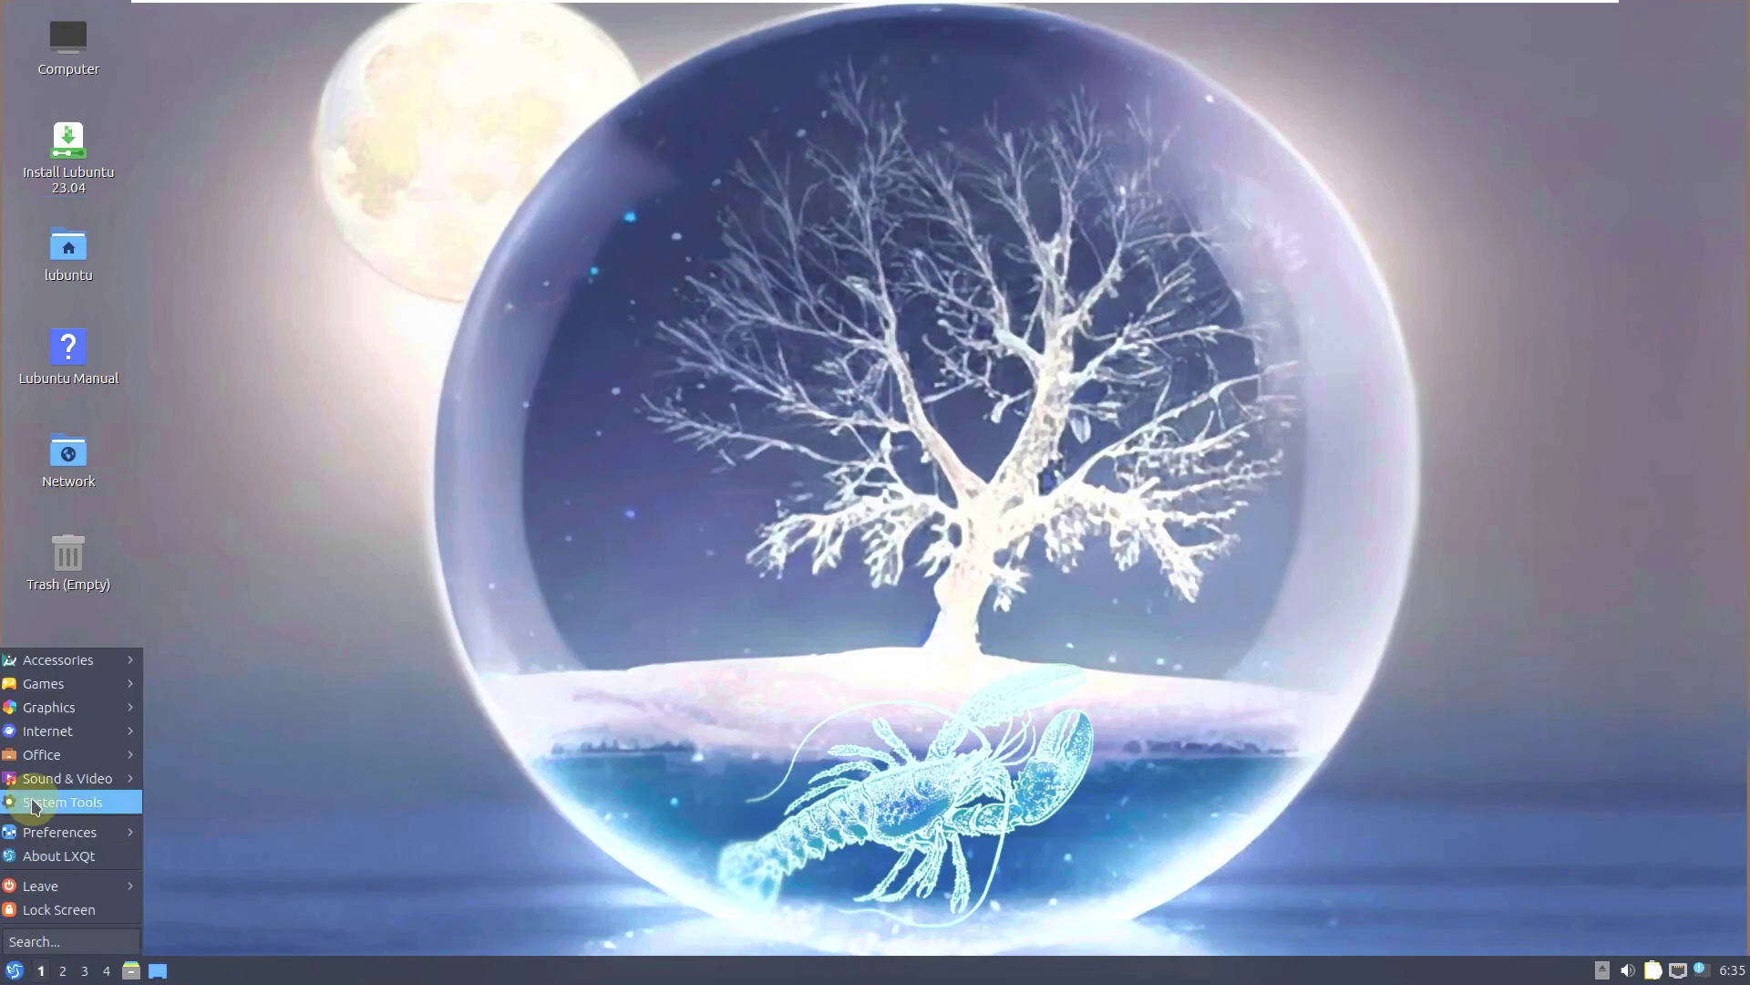
mouse_move(31, 806)
left_click(224, 867)
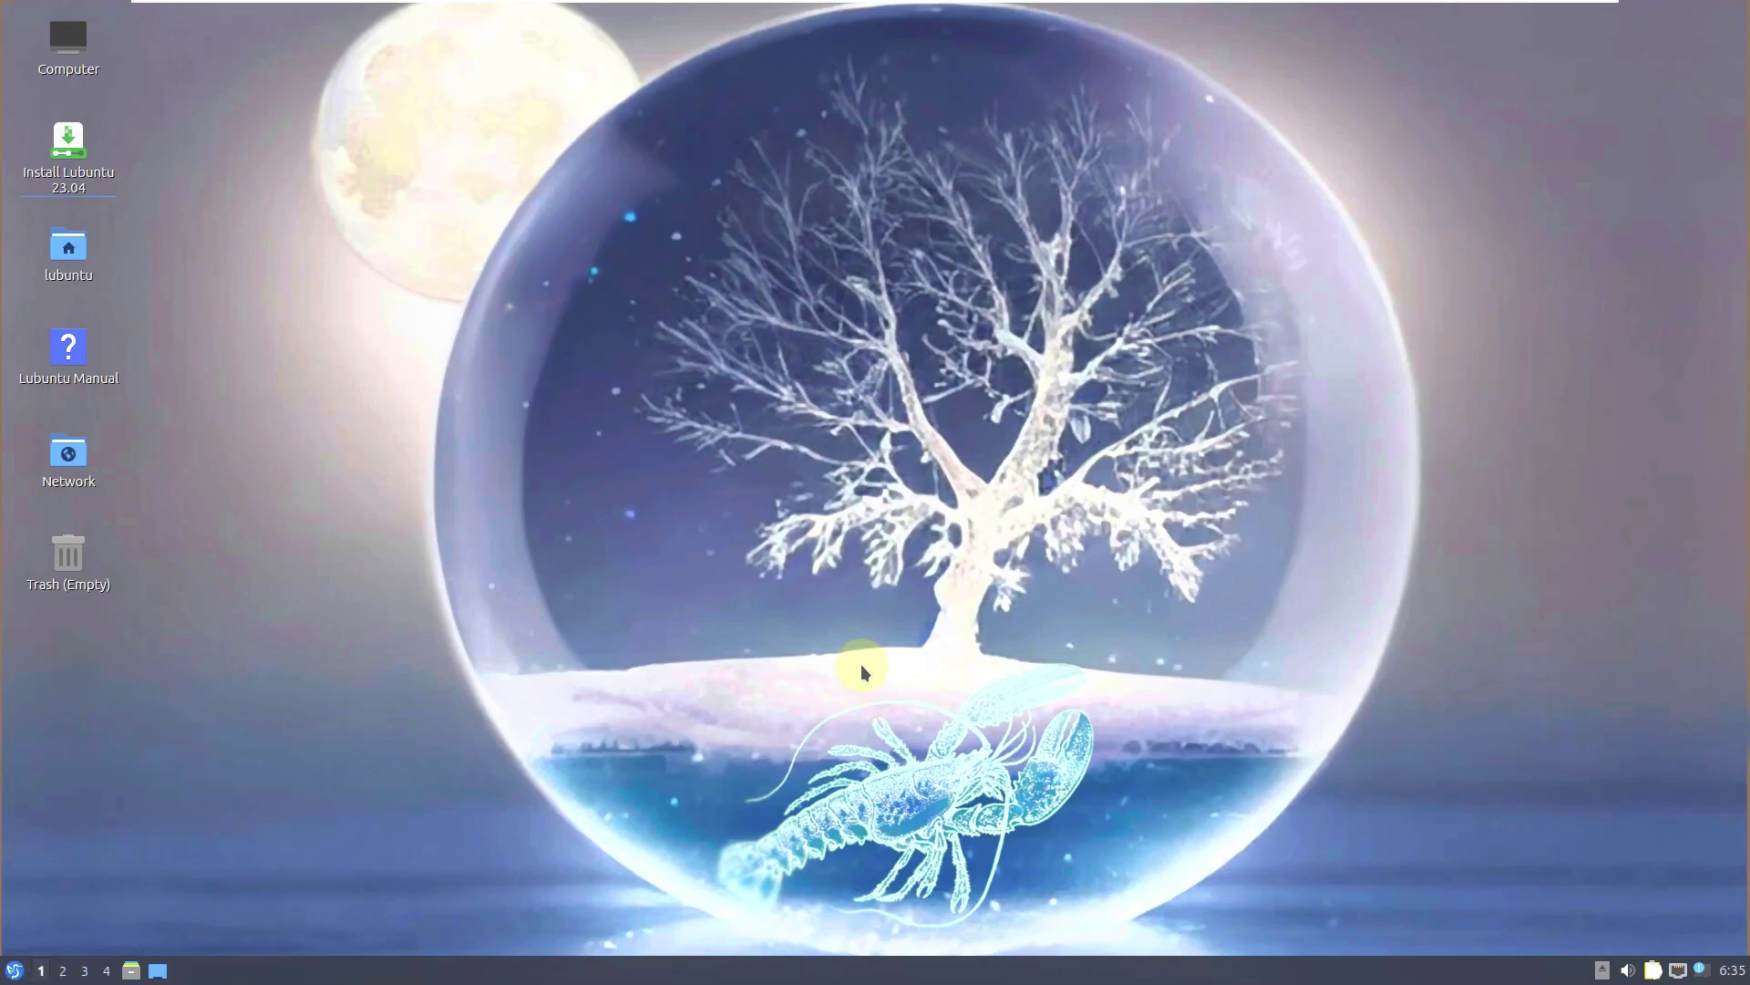
Check QTerminal's About dialog (version 1.2.0), then type inxi -sv8 at the prompt
left_click(730, 230)
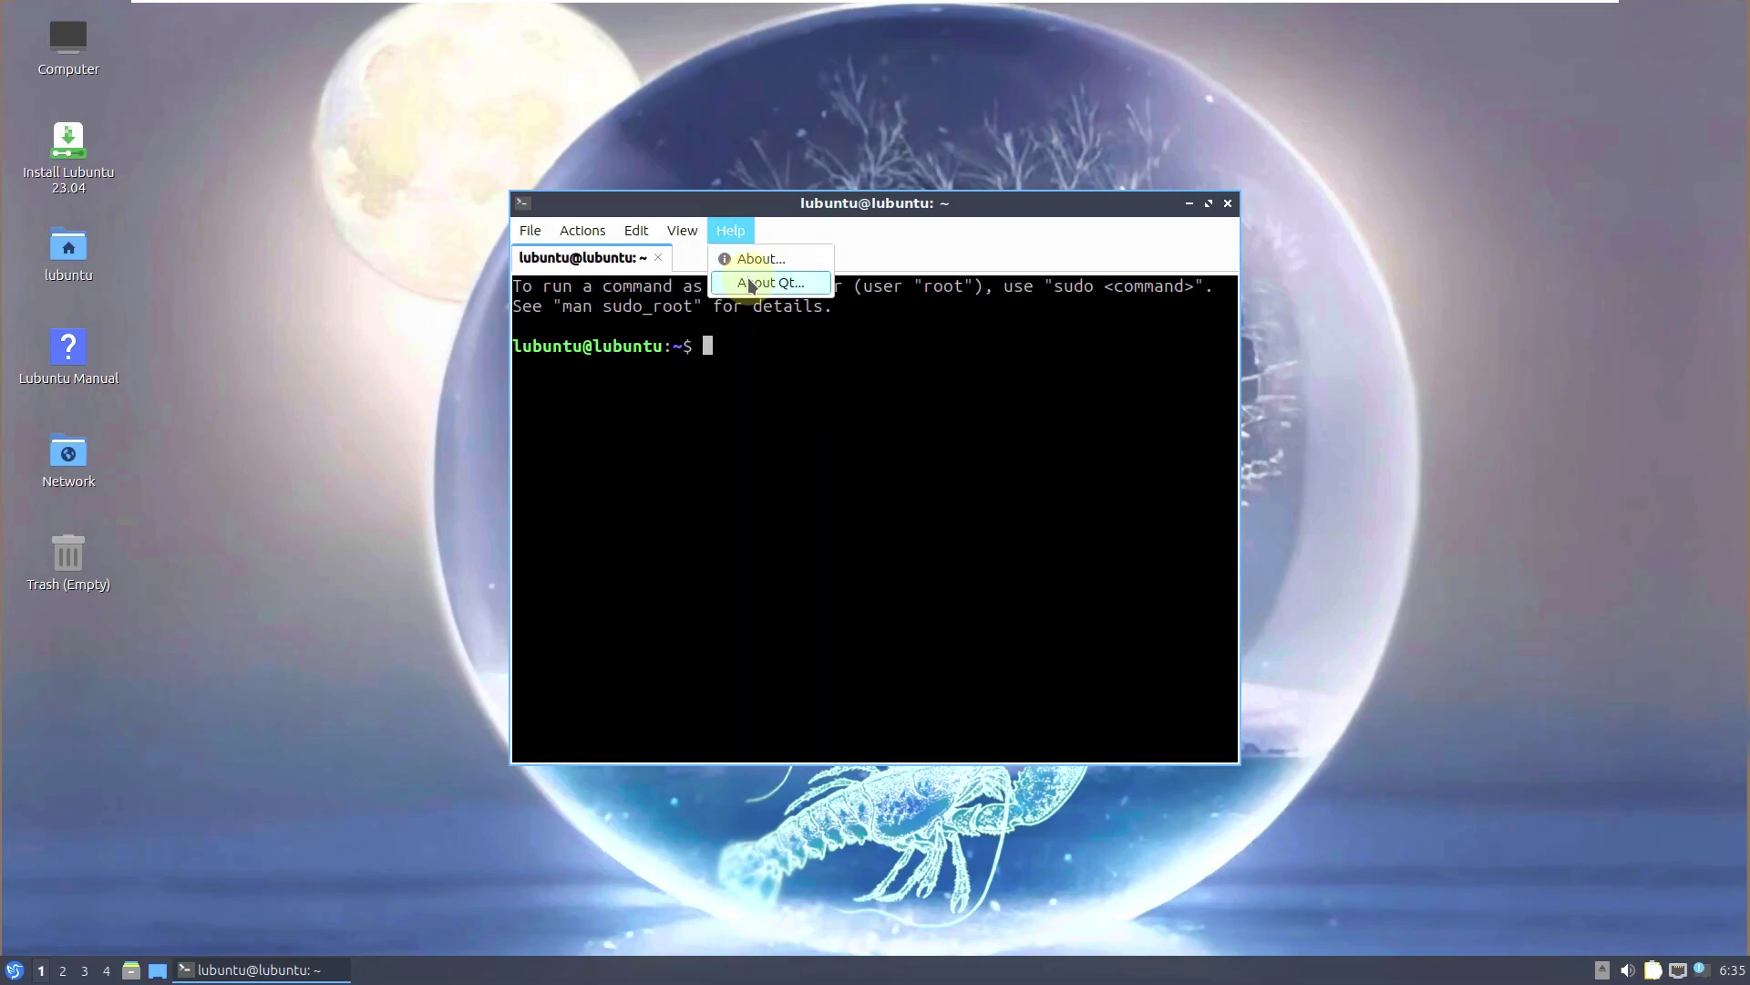
left_click(753, 261)
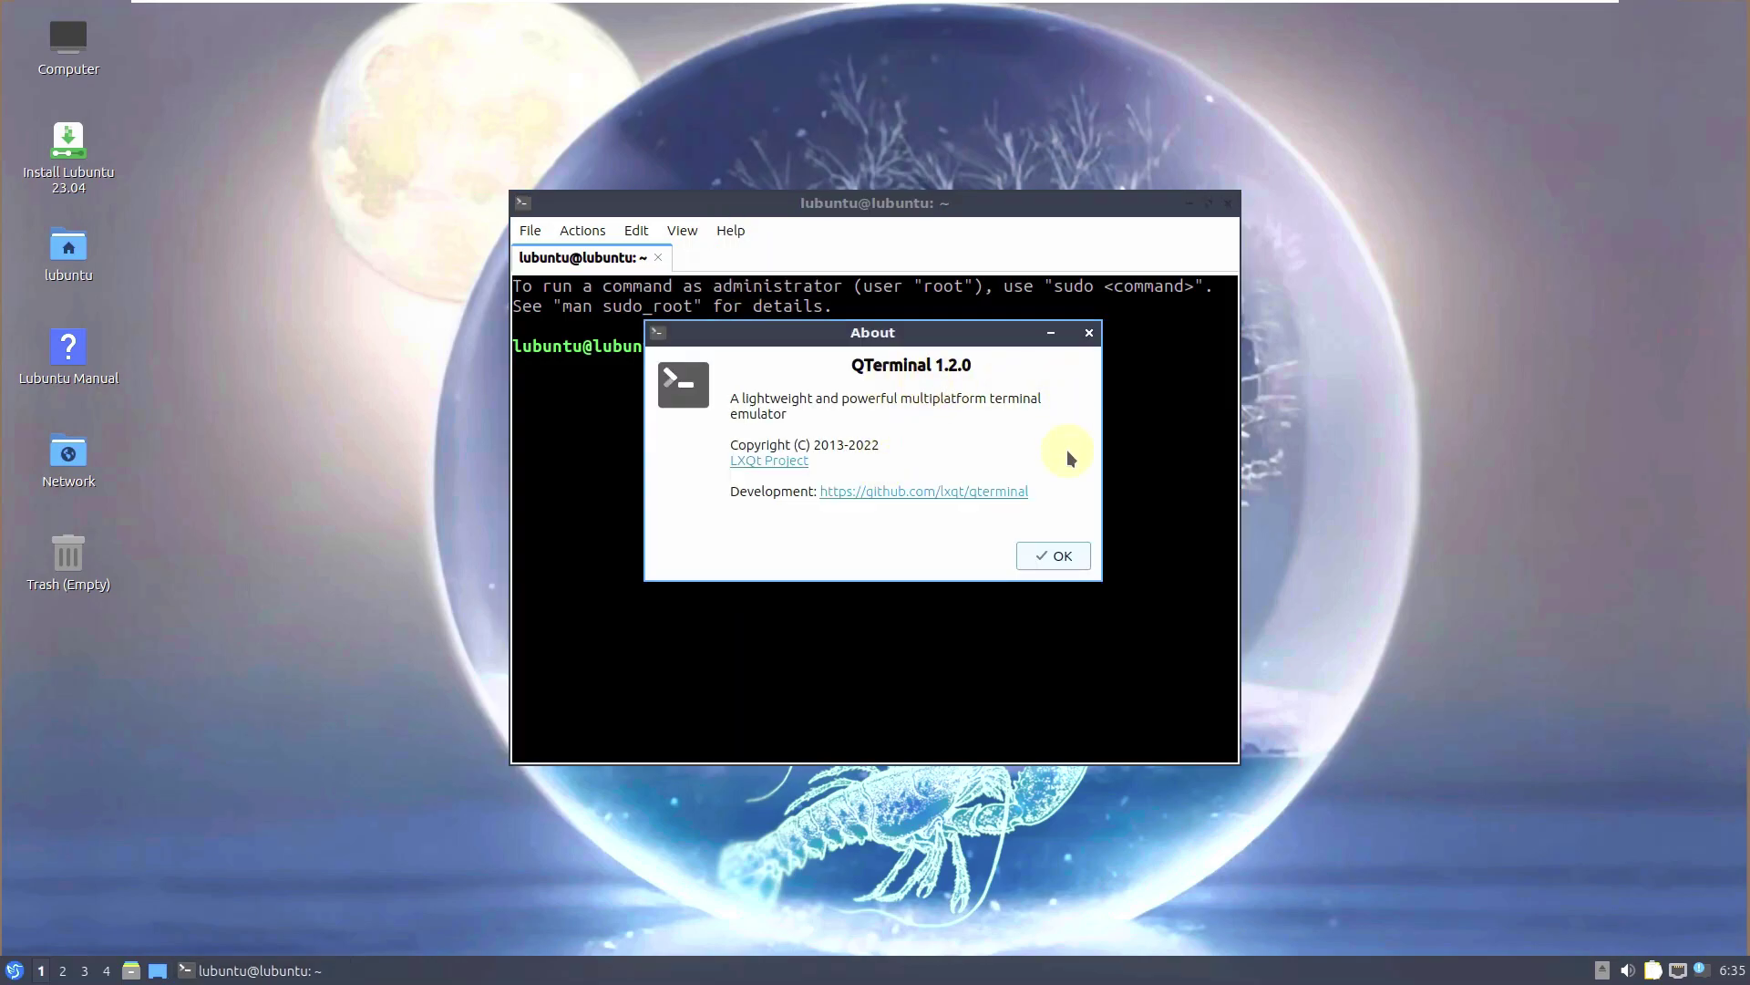
left_click(1062, 558)
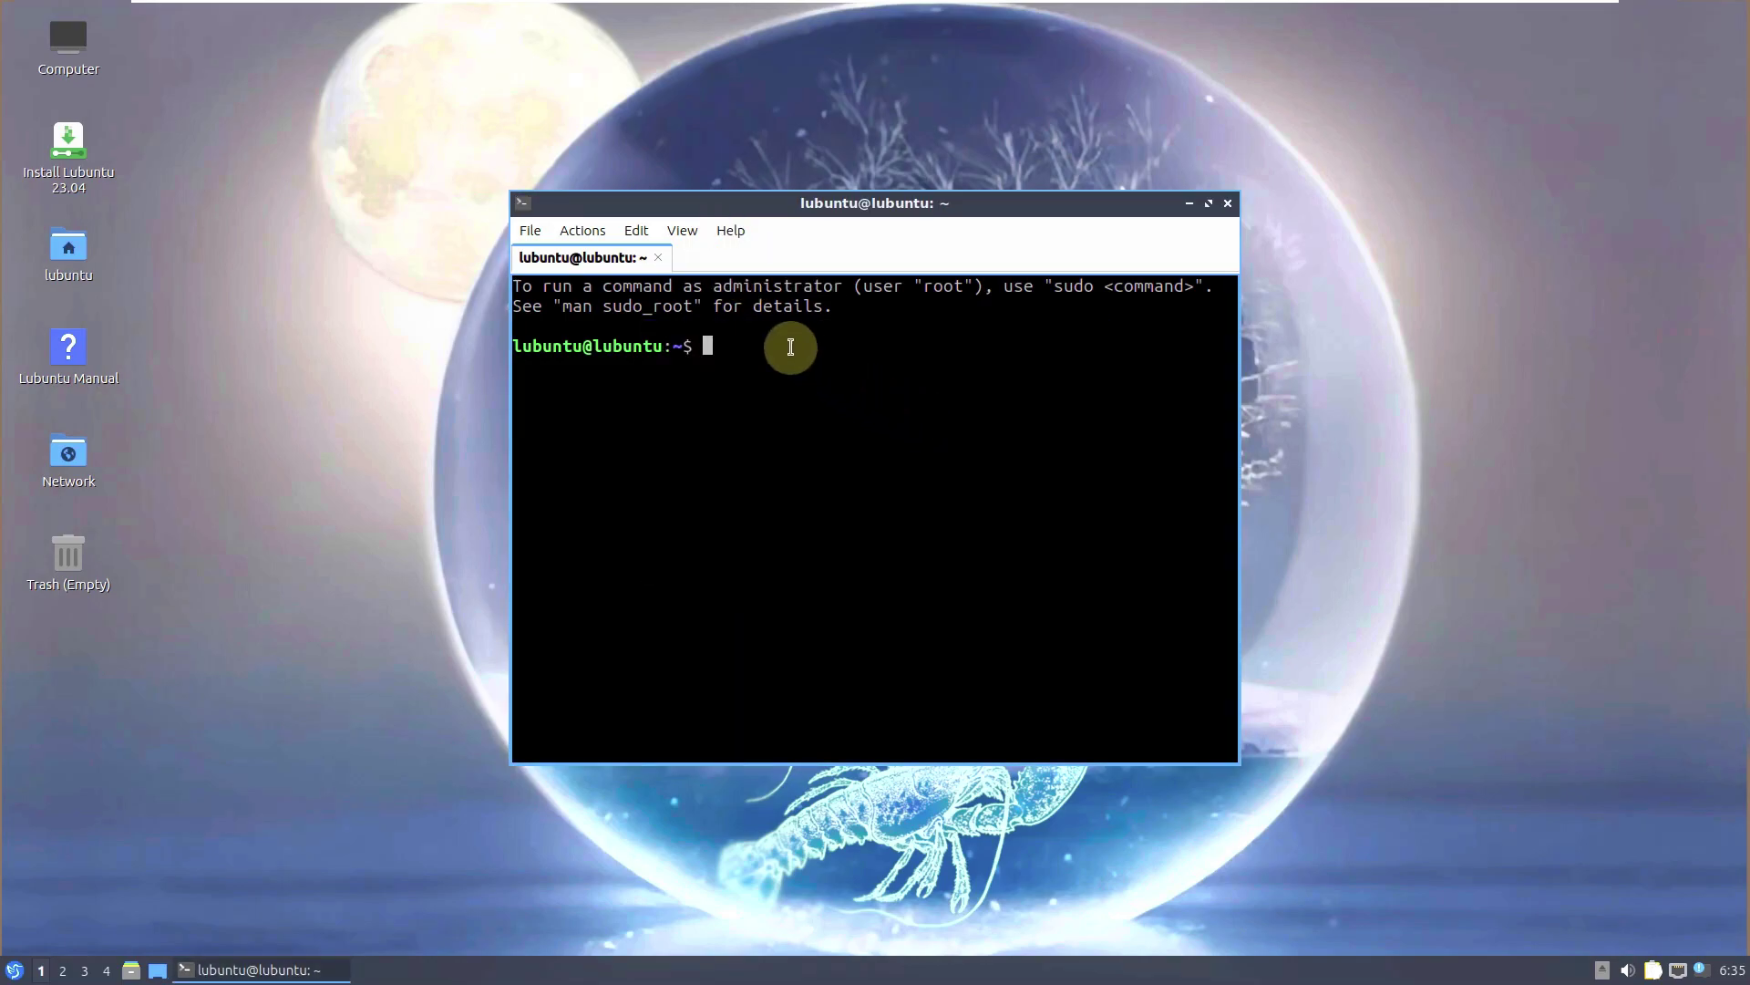
type("inxi -sv8")
Run inxi -sv8, maximize the terminal, and paste the suggested 'sudo apt install inxi' at the prompt
key("Return")
left_click(1210, 203)
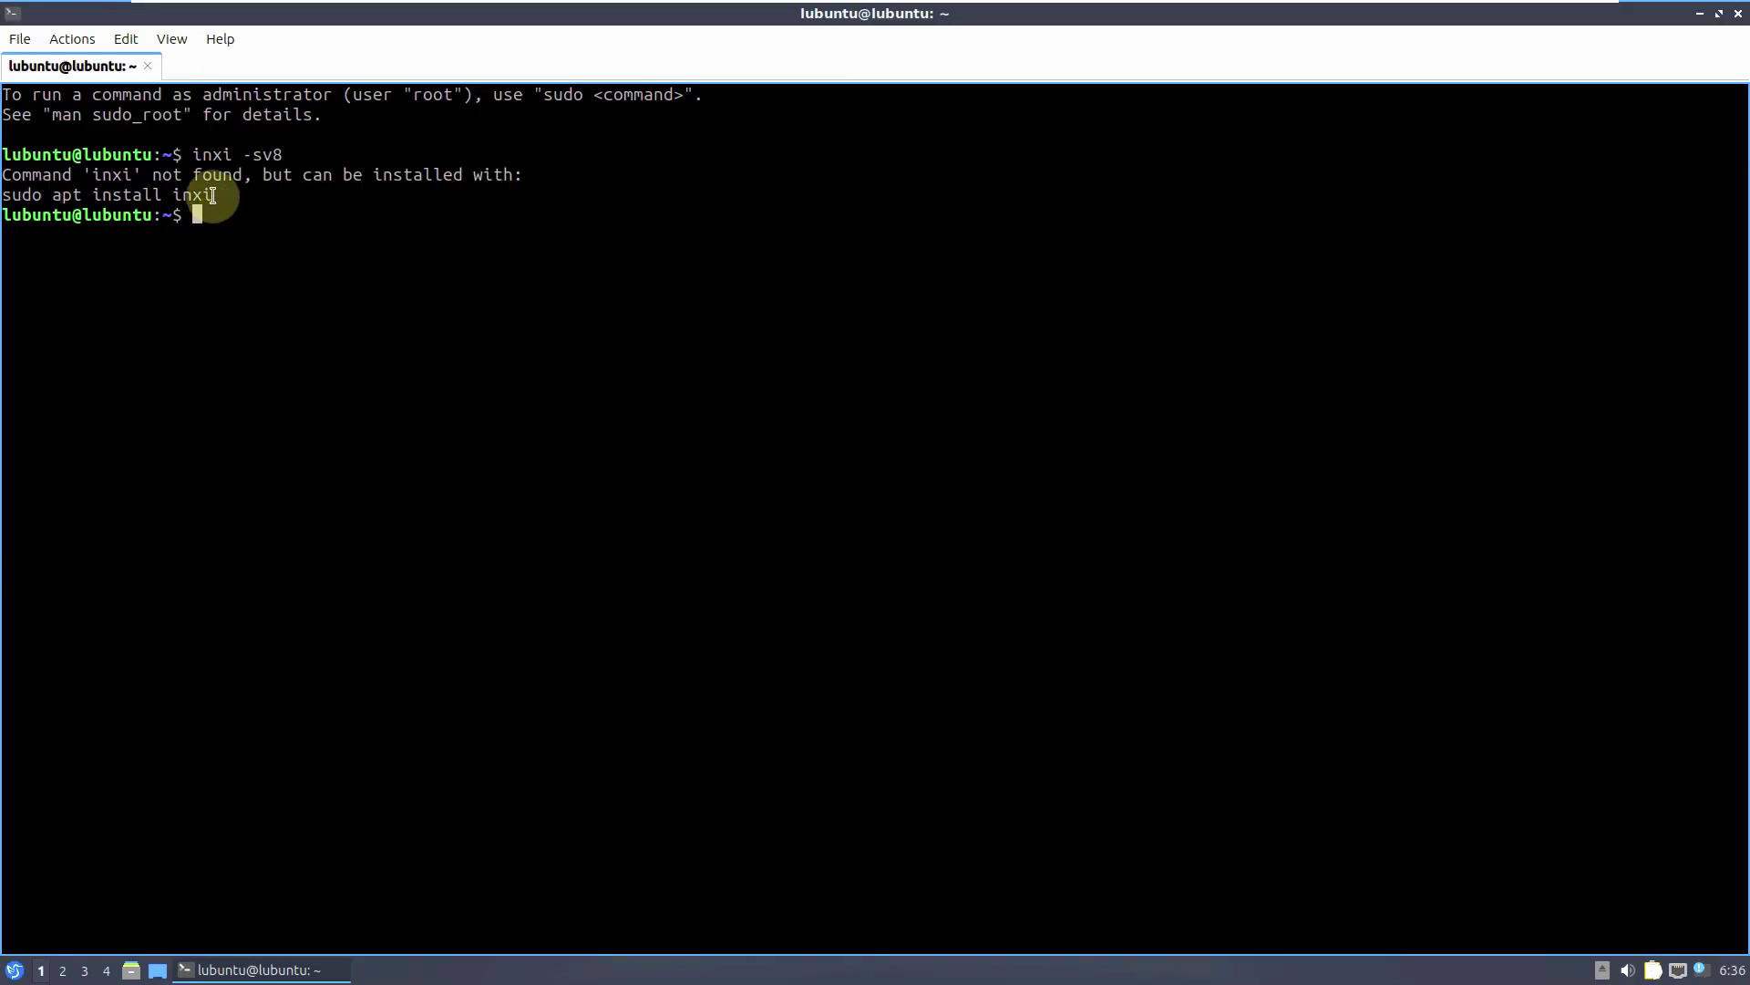
left_click_drag(211, 194, 2, 194)
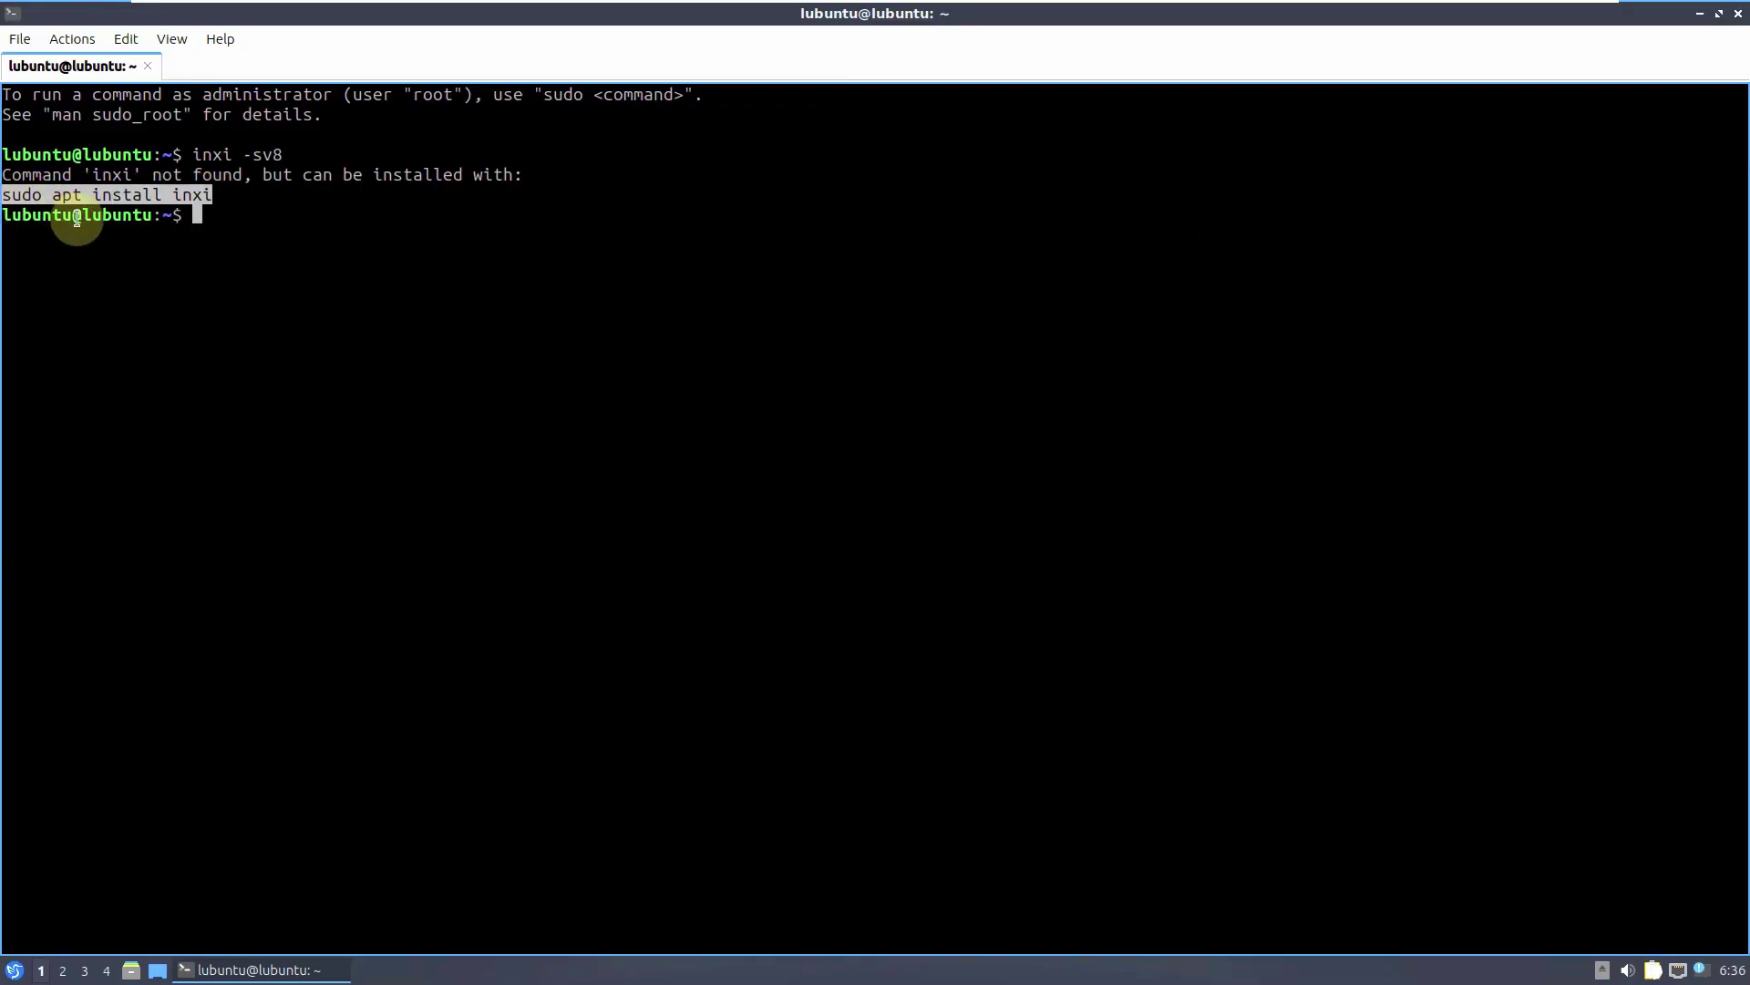
left_click(97, 199)
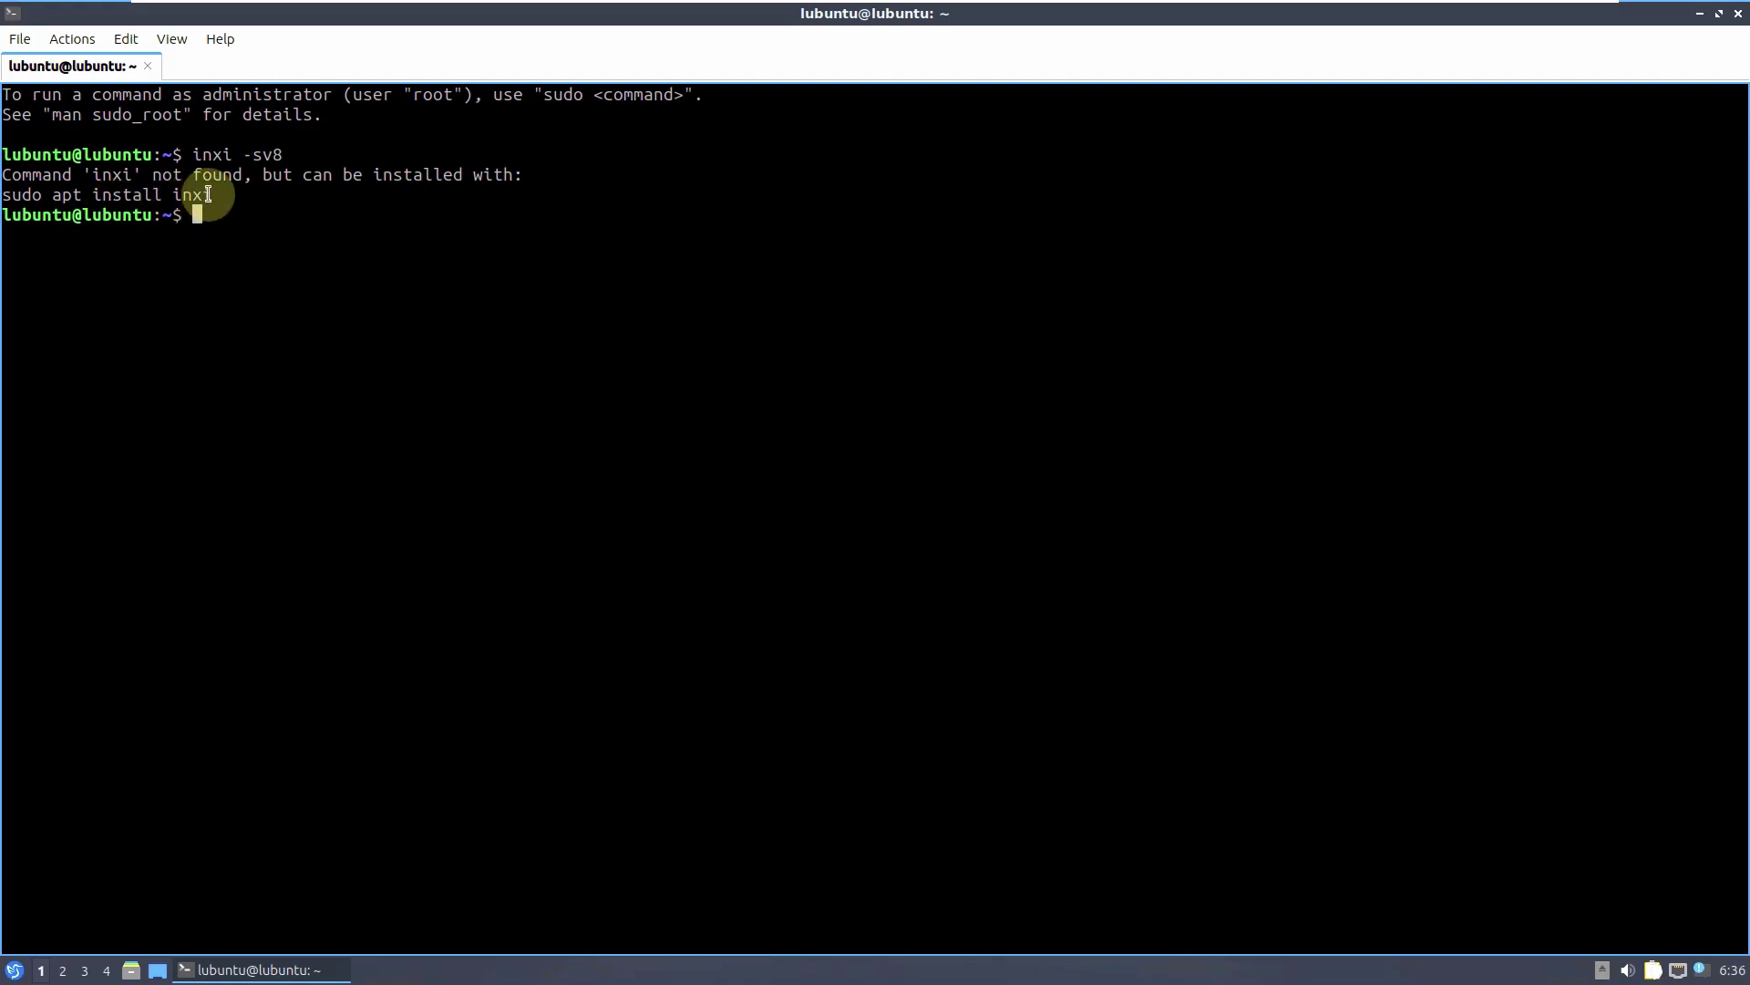
left_click_drag(212, 195, 2, 194)
right_click(16, 193)
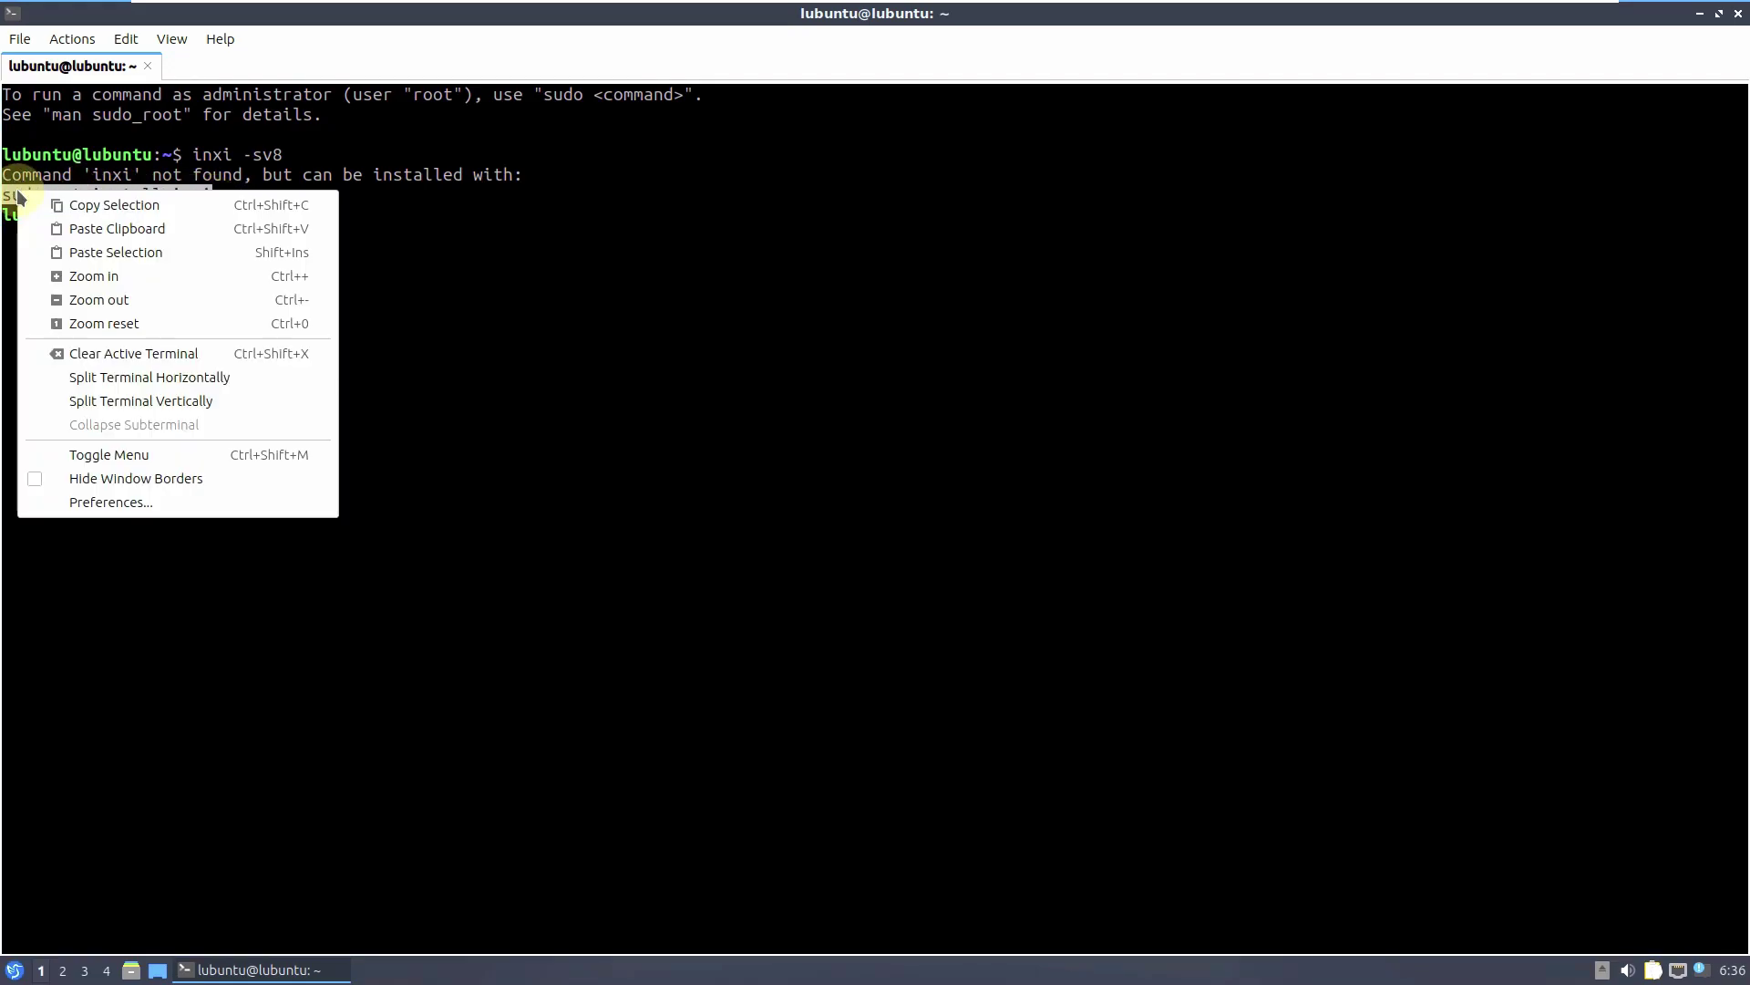
left_click(91, 205)
right_click(200, 218)
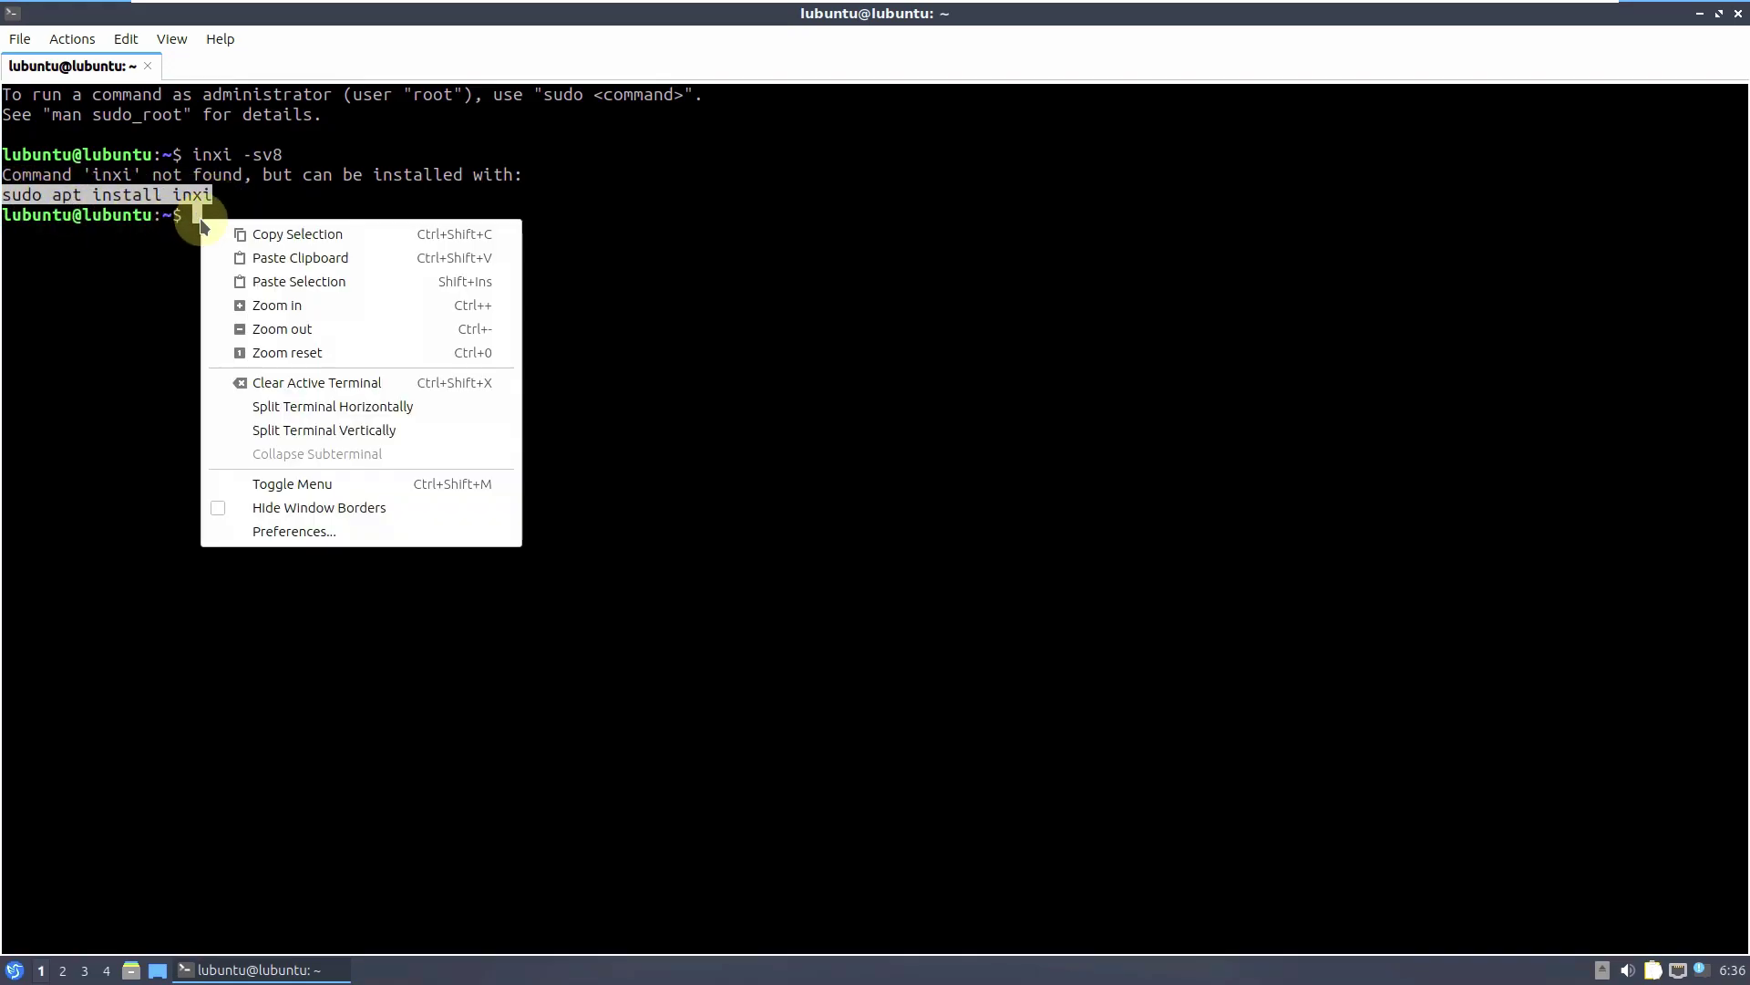
left_click(260, 258)
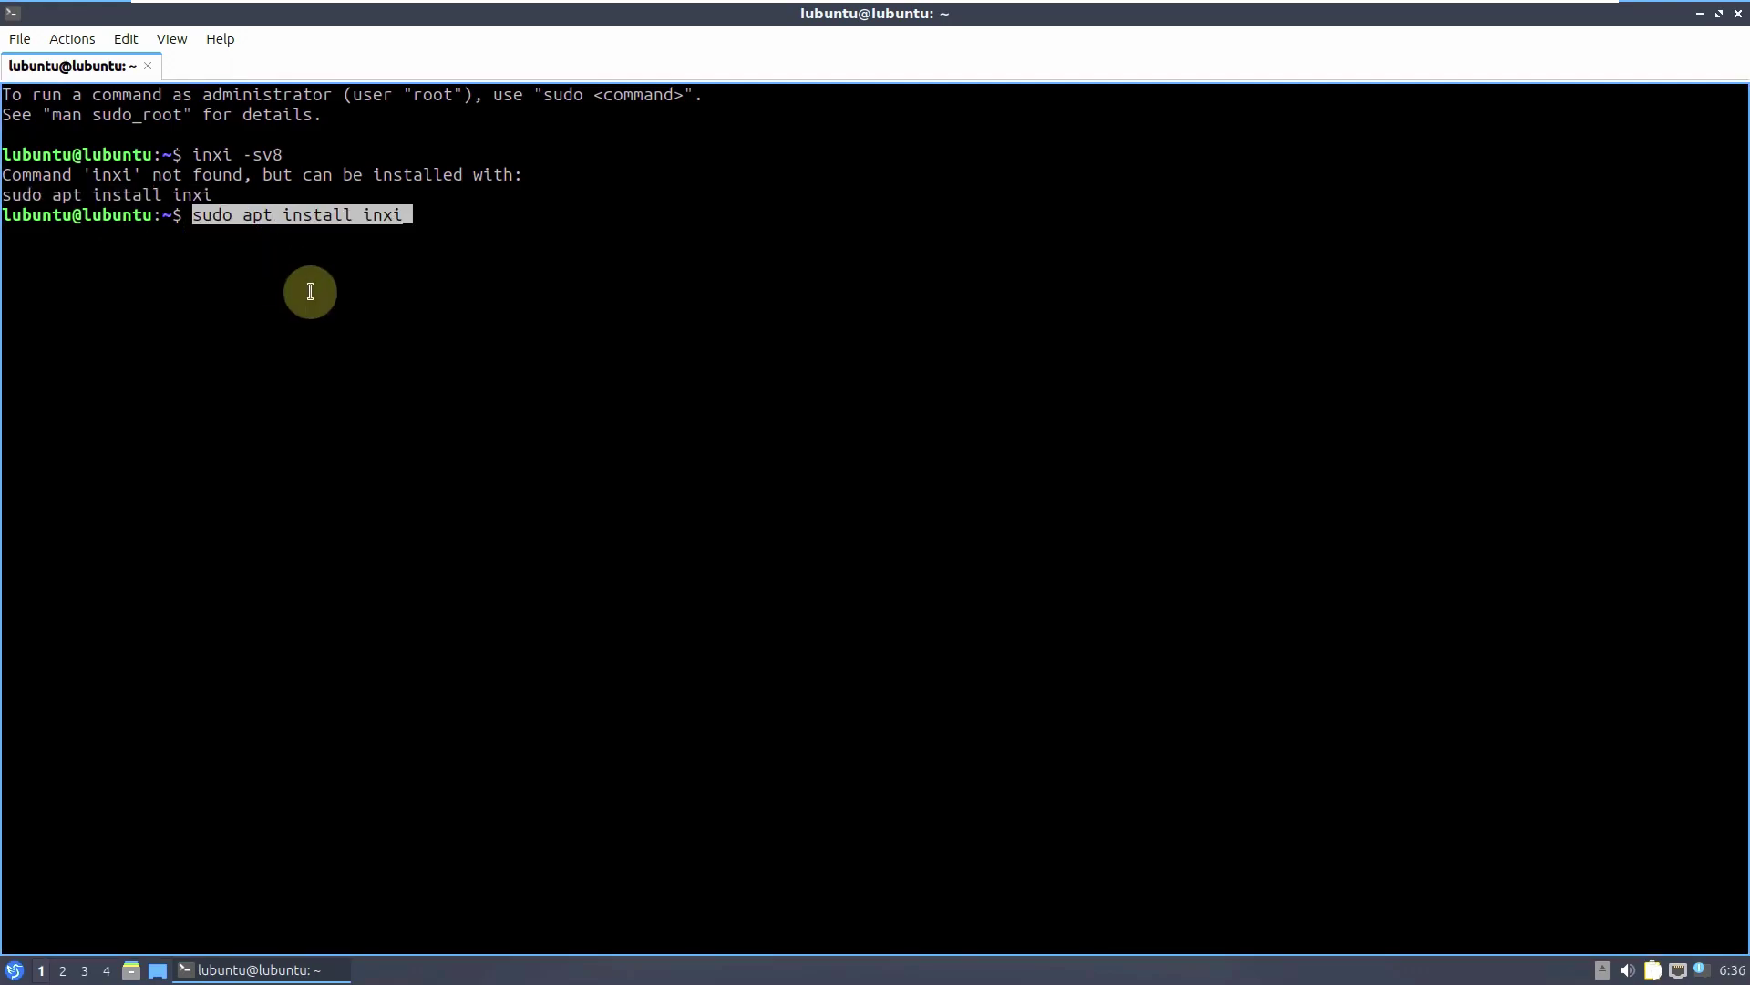
Run sudo apt install inxi, confirm with y, then run inxi -sv8
key("Return")
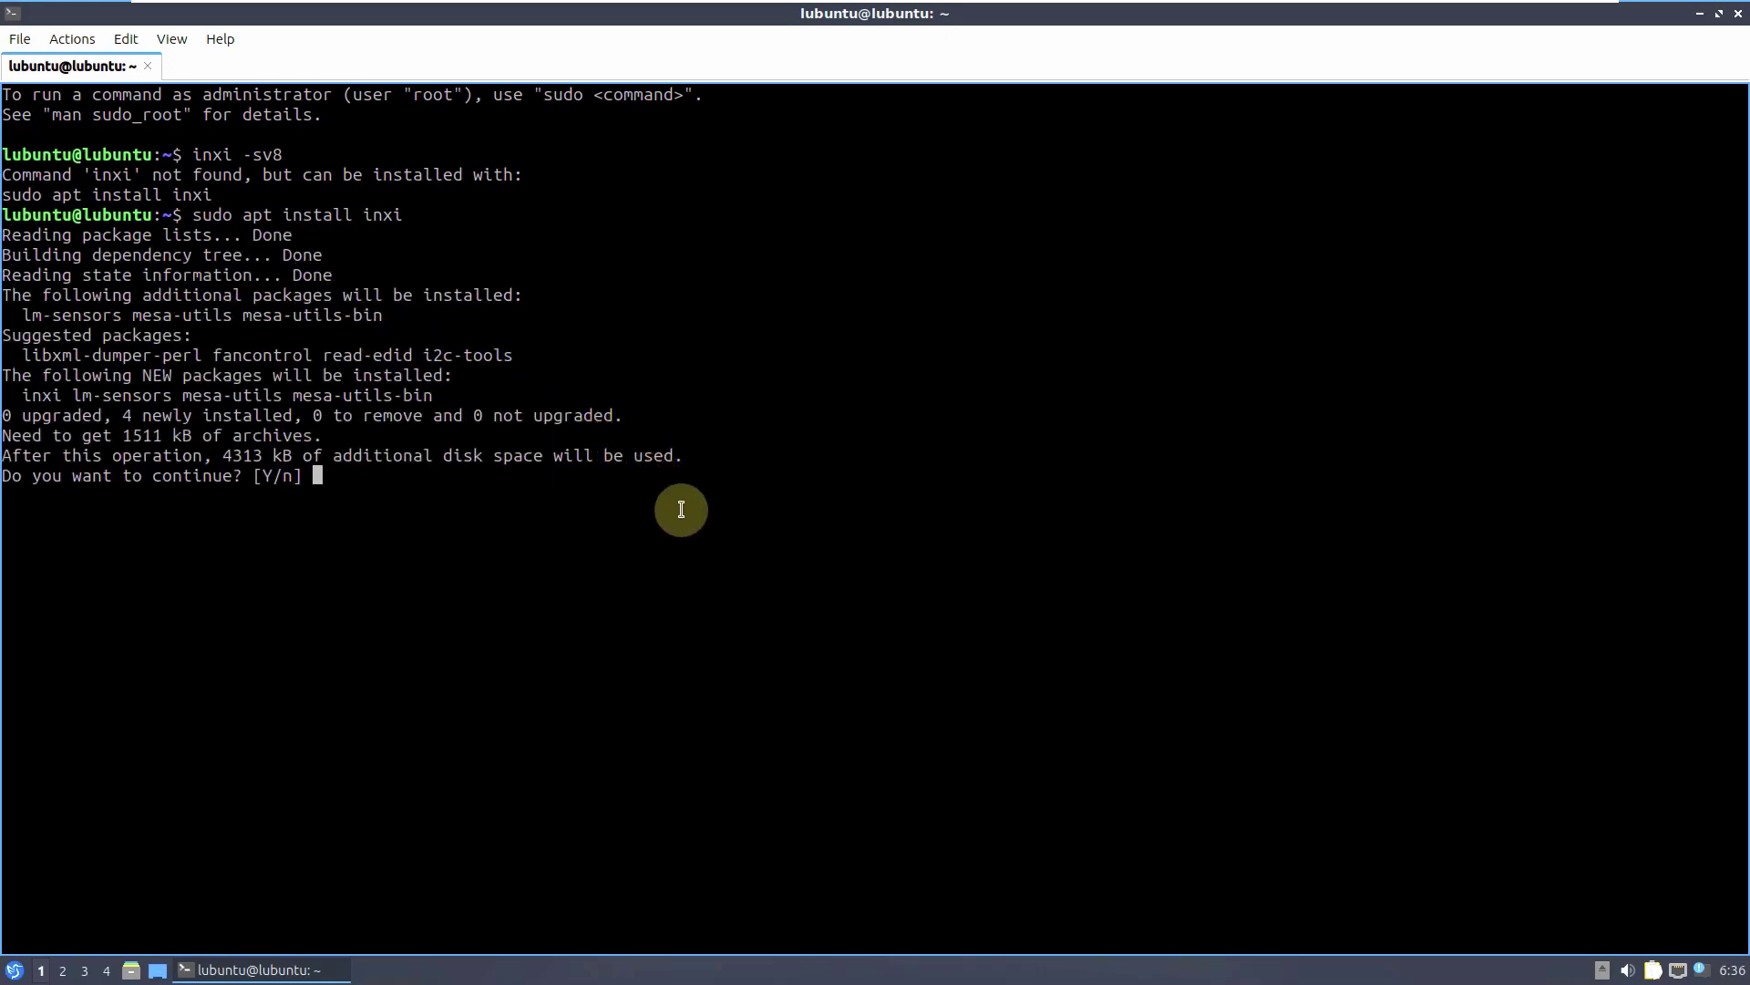
type("y")
key("Return")
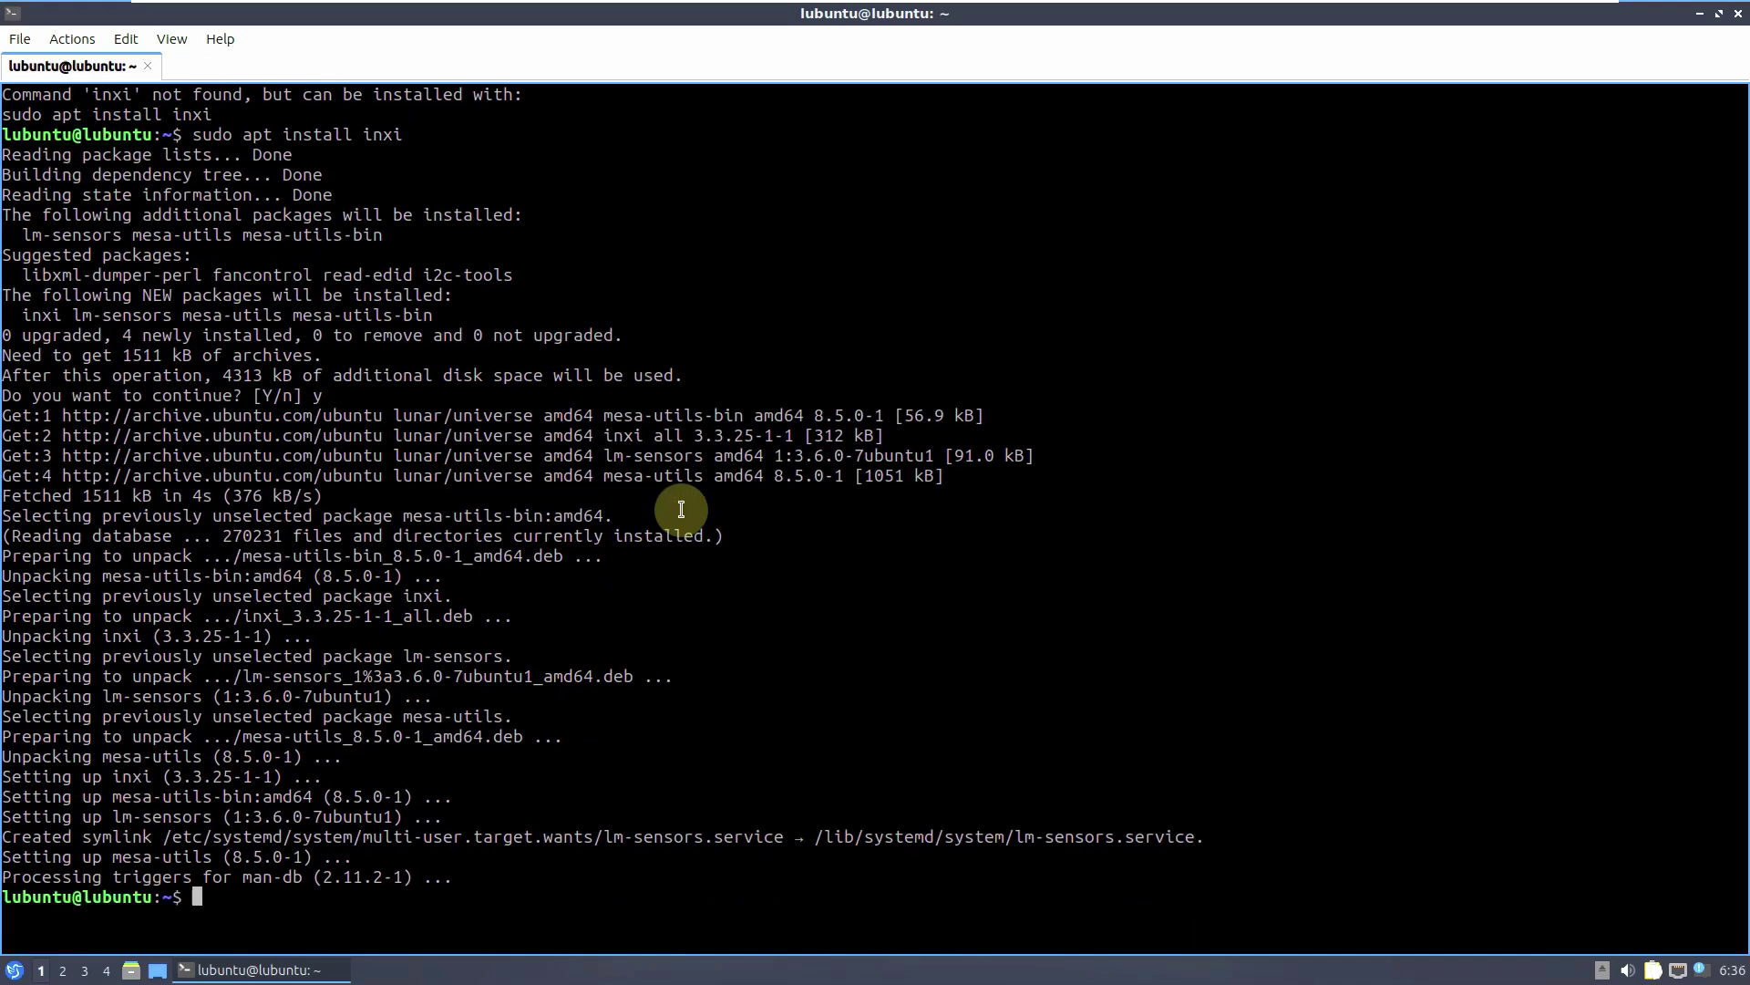
type("inxi -sv8")
key("Return")
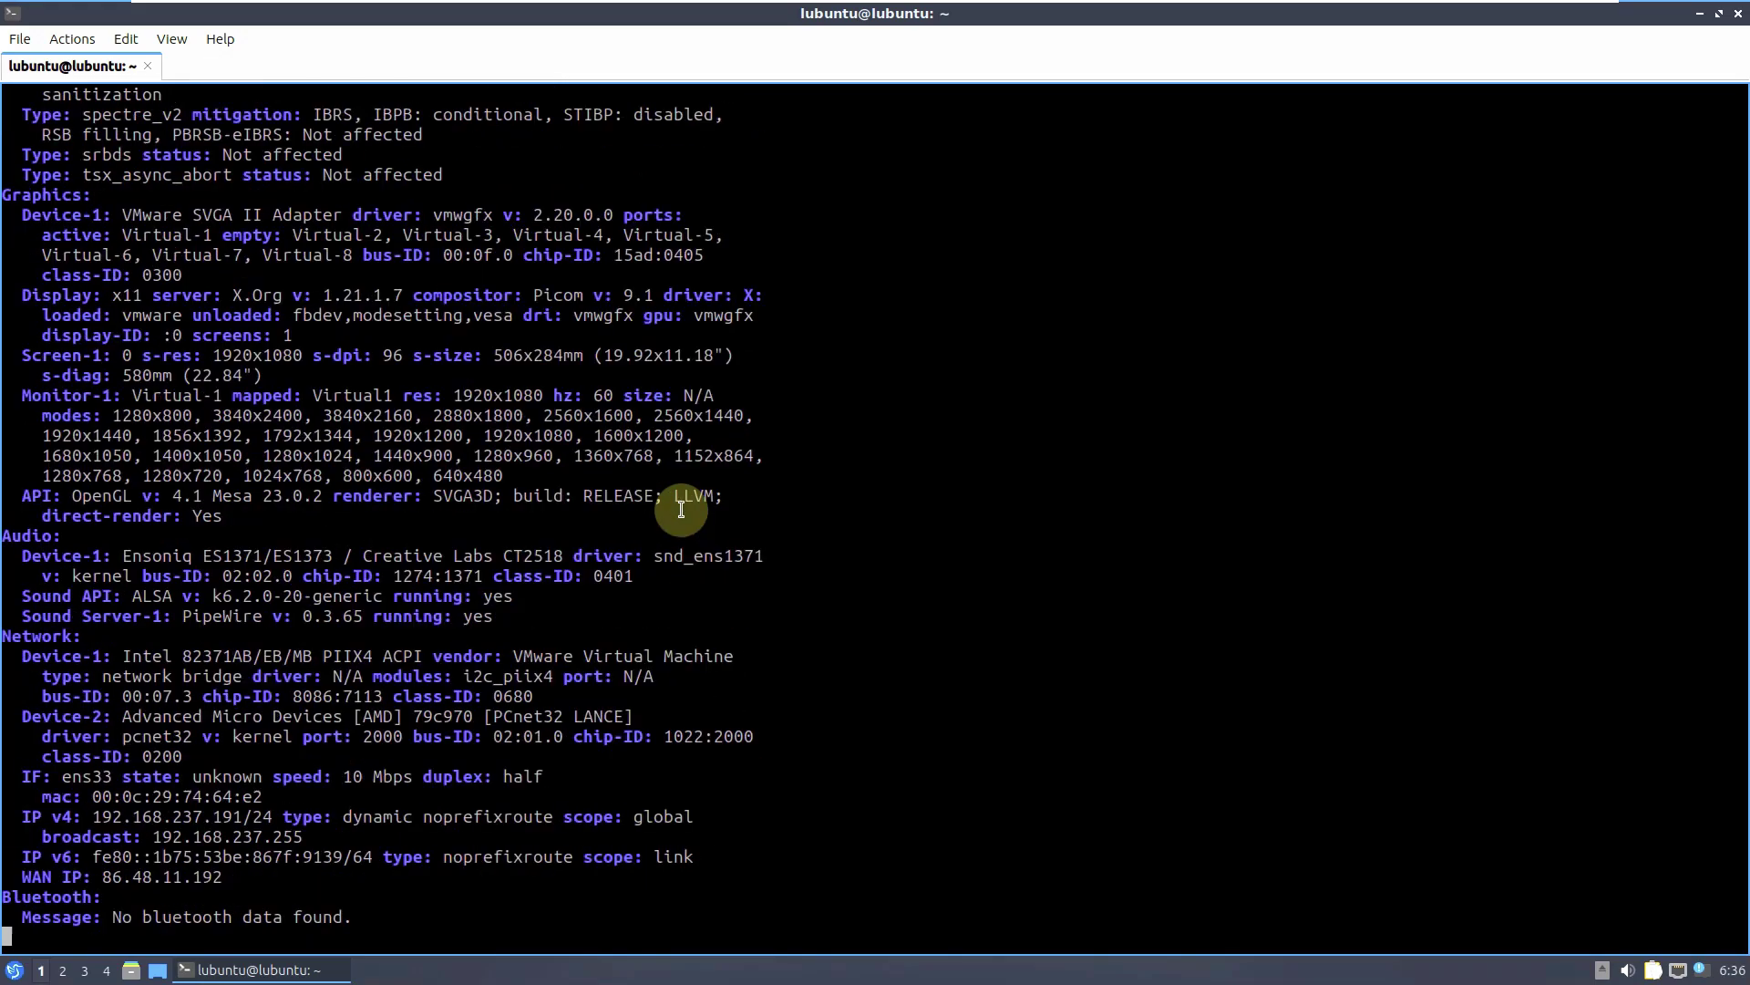
Open QTerminal's Actions menu to look through the window's menus
left_click(72, 38)
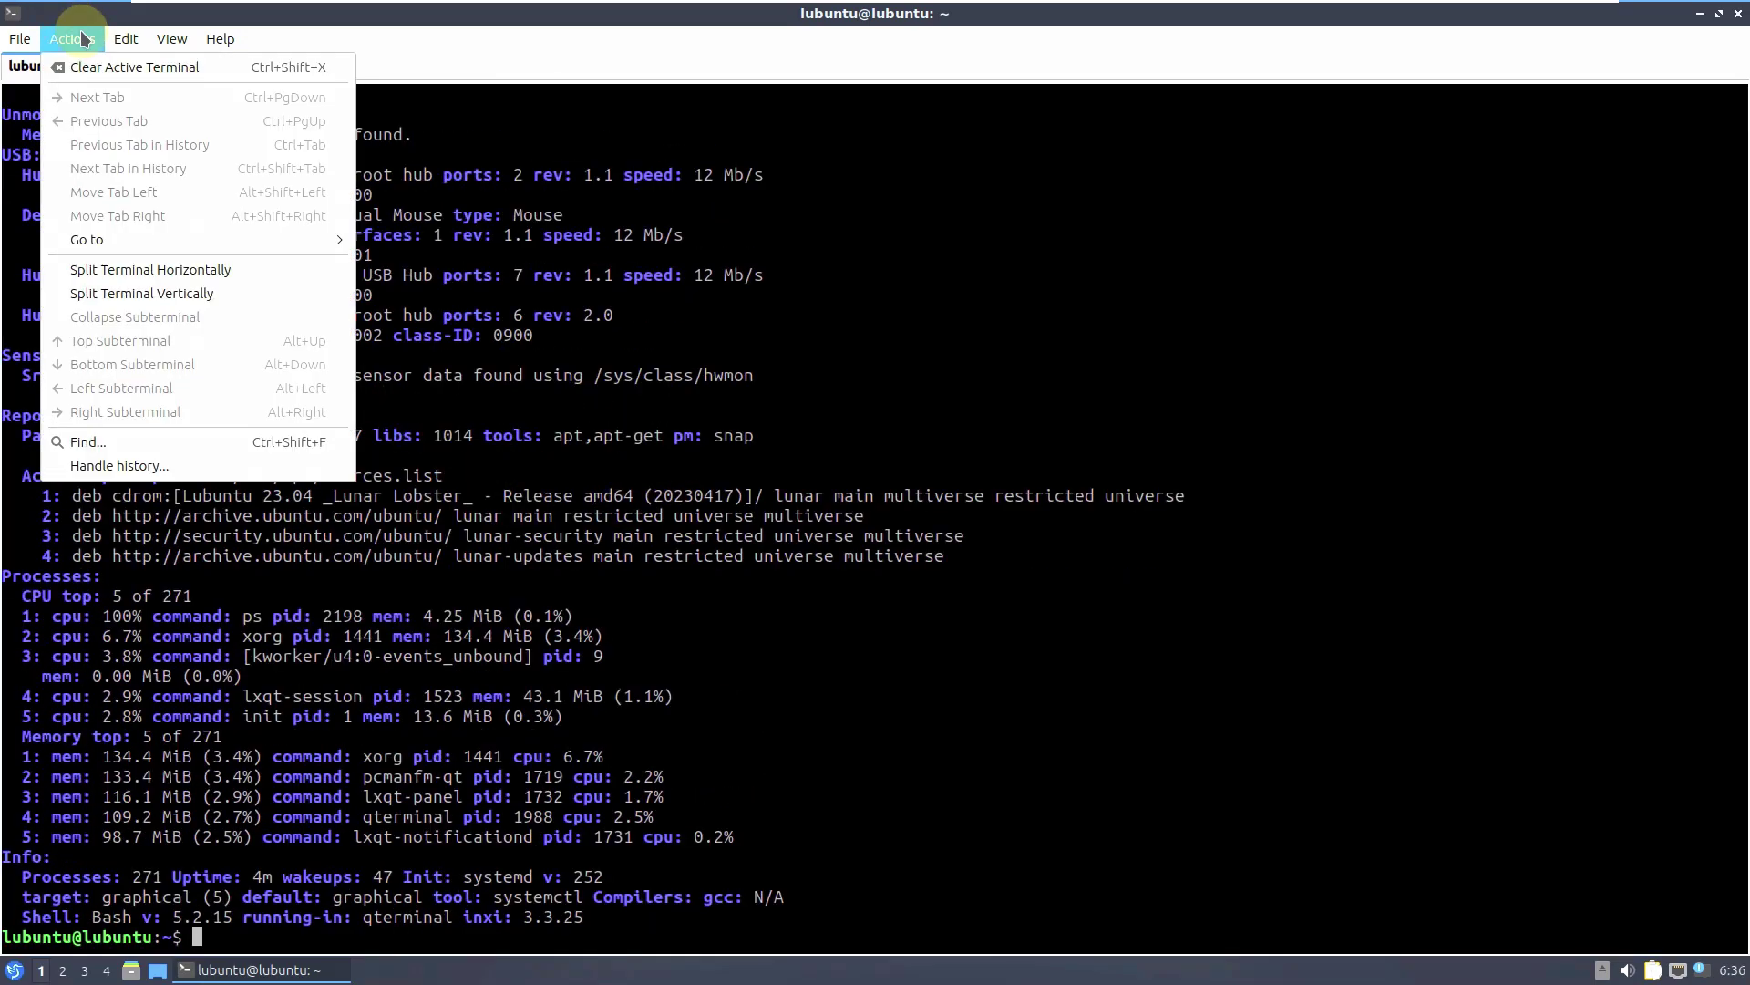
Set QTerminal's colour scheme to BlackOnWhite in Preferences, apply it, and close the settings
mouse_move(131, 39)
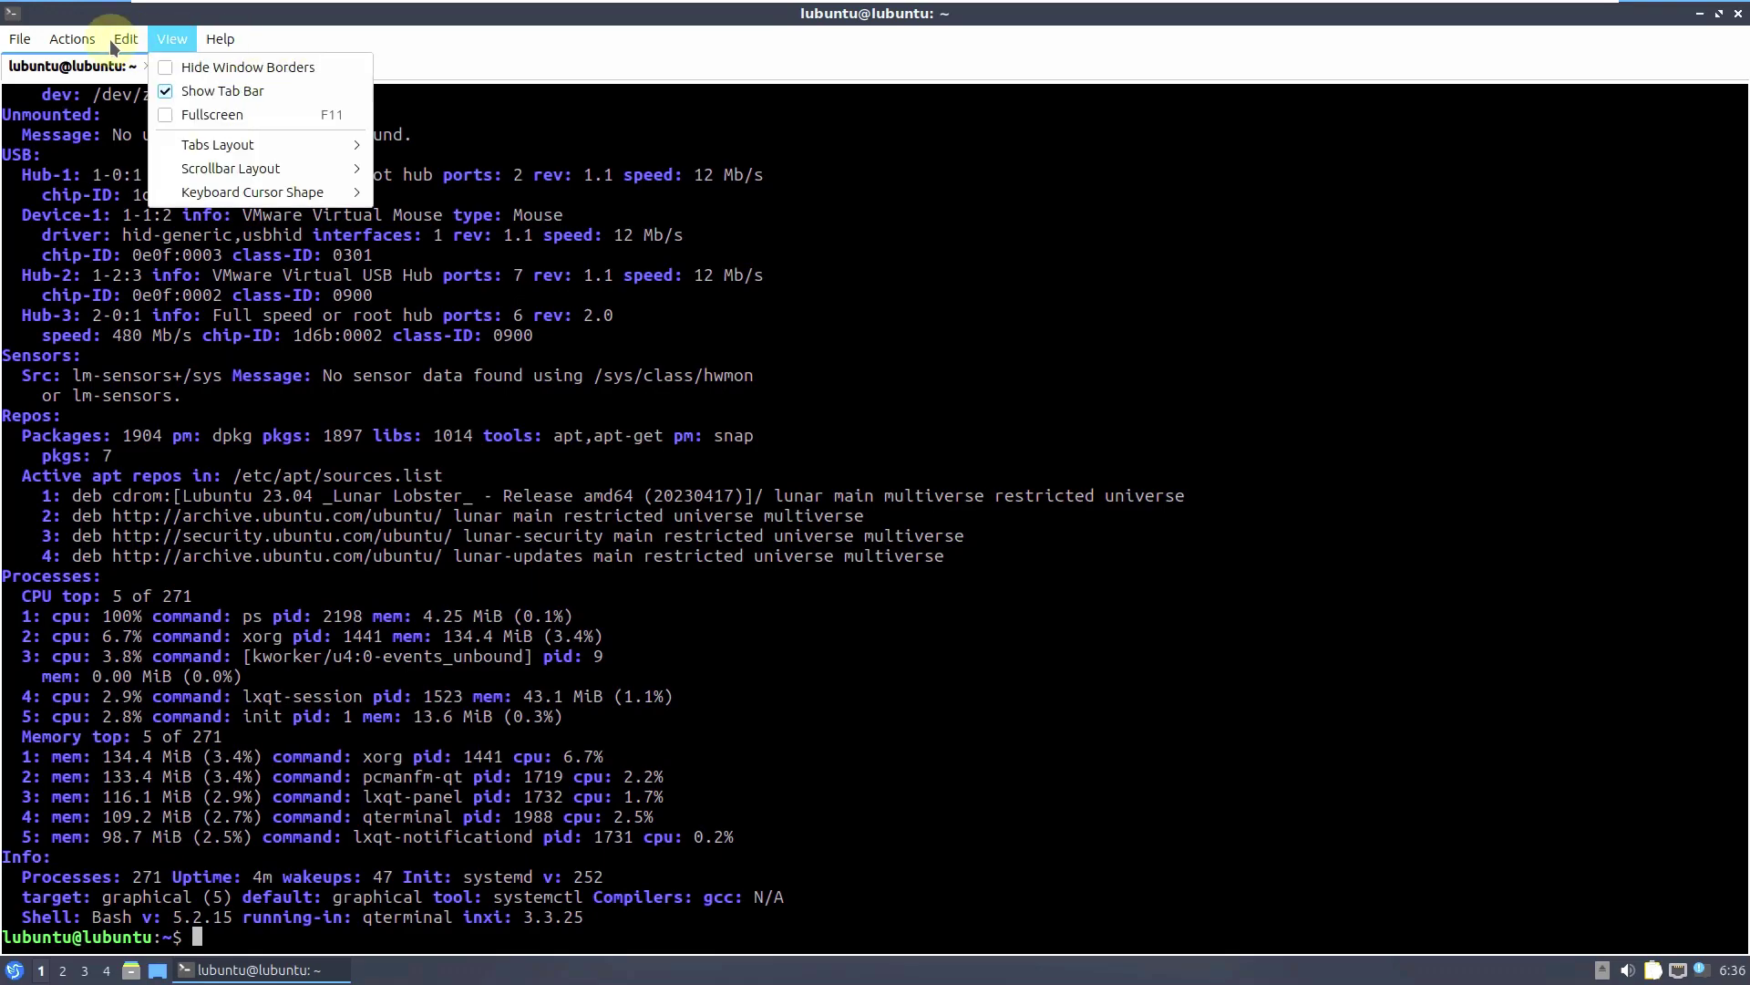
mouse_move(20, 43)
left_click(58, 168)
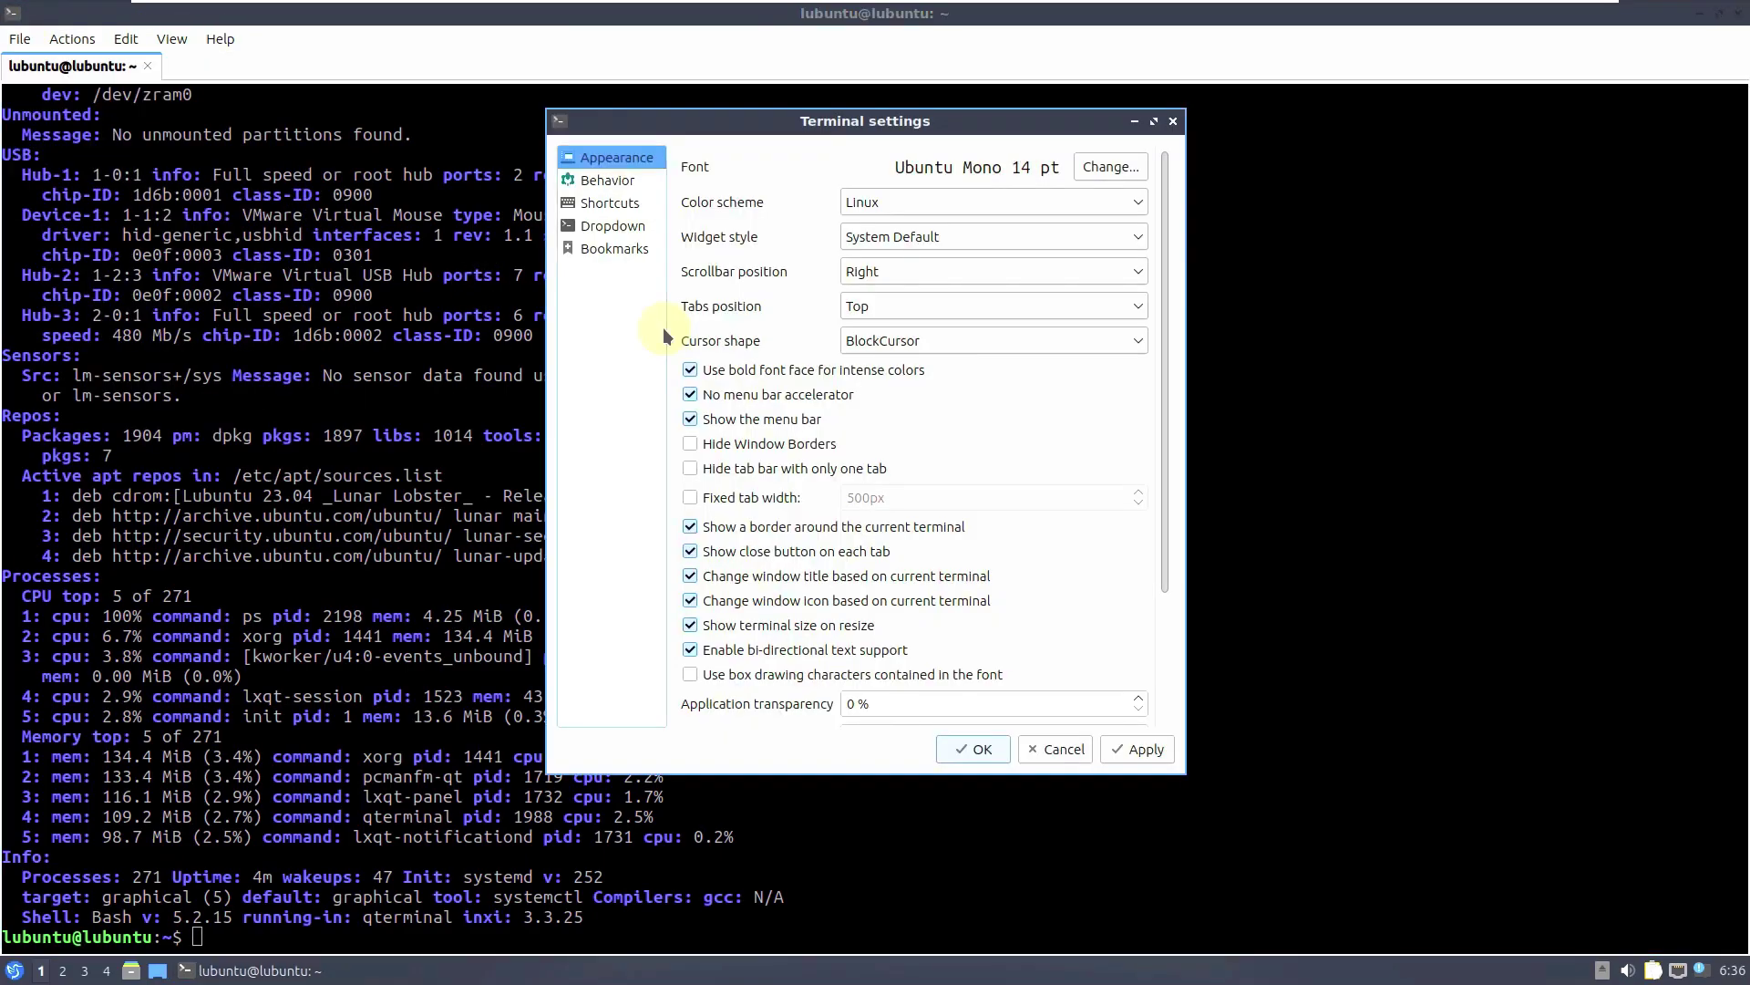
left_click(602, 182)
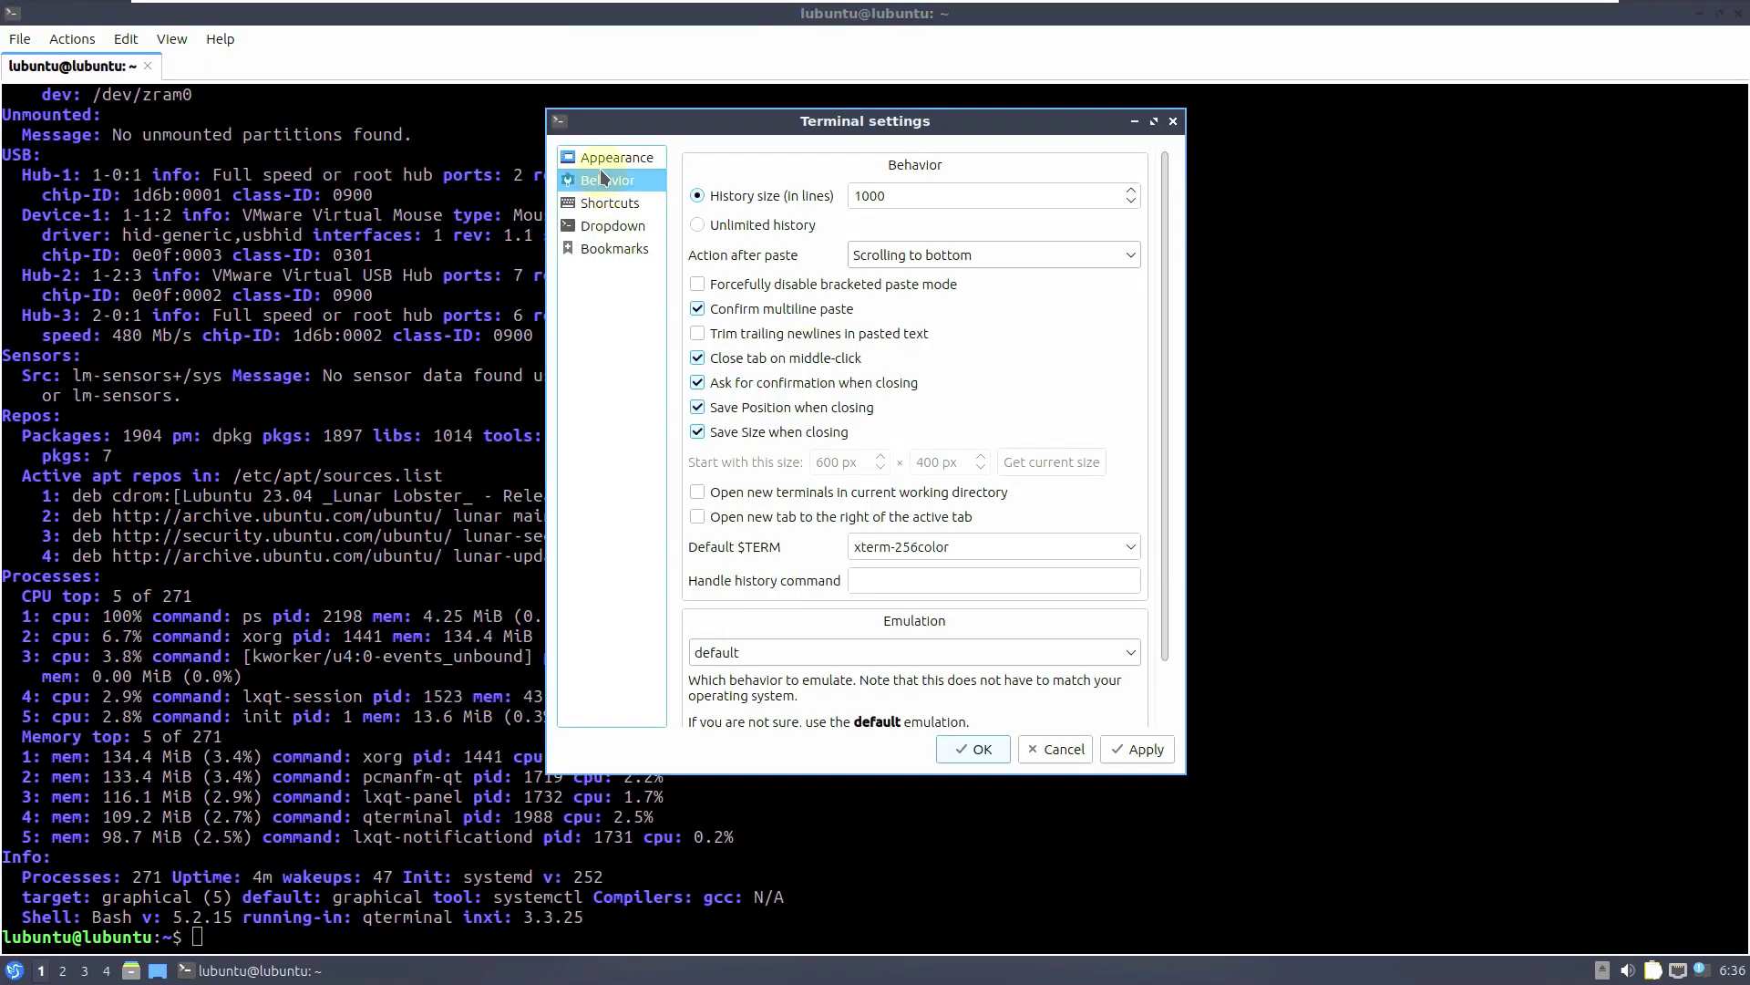
left_click(604, 161)
left_click(877, 197)
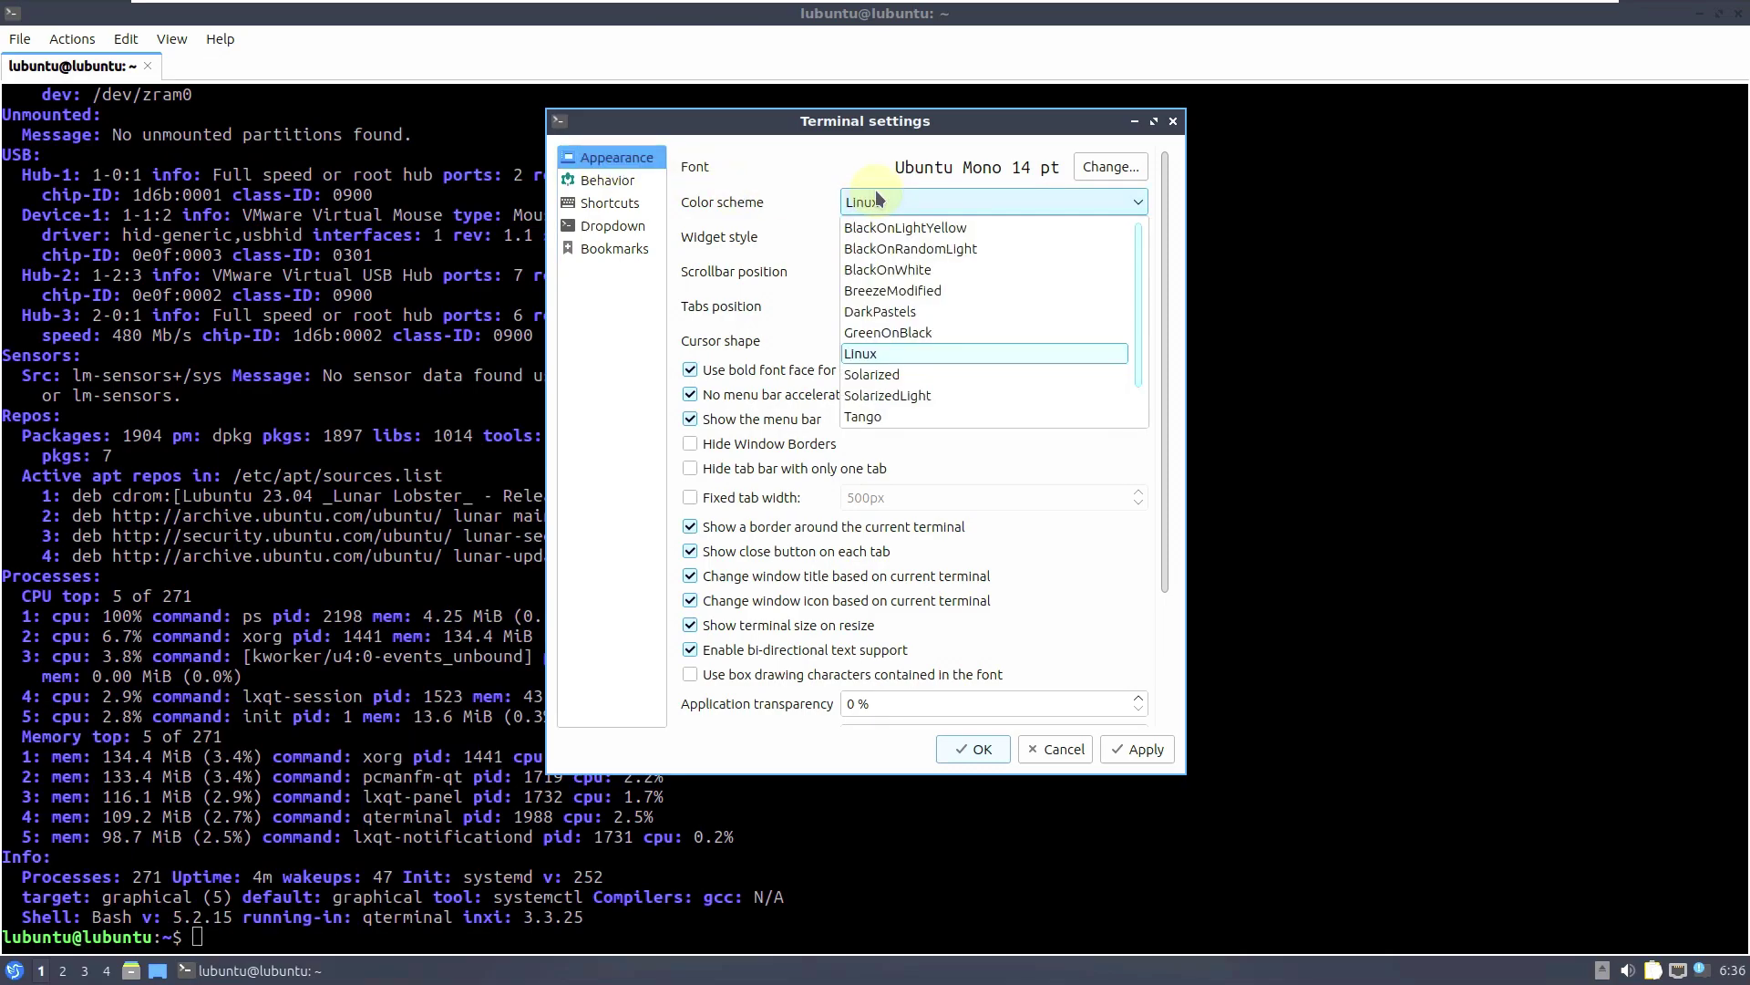
left_click(888, 269)
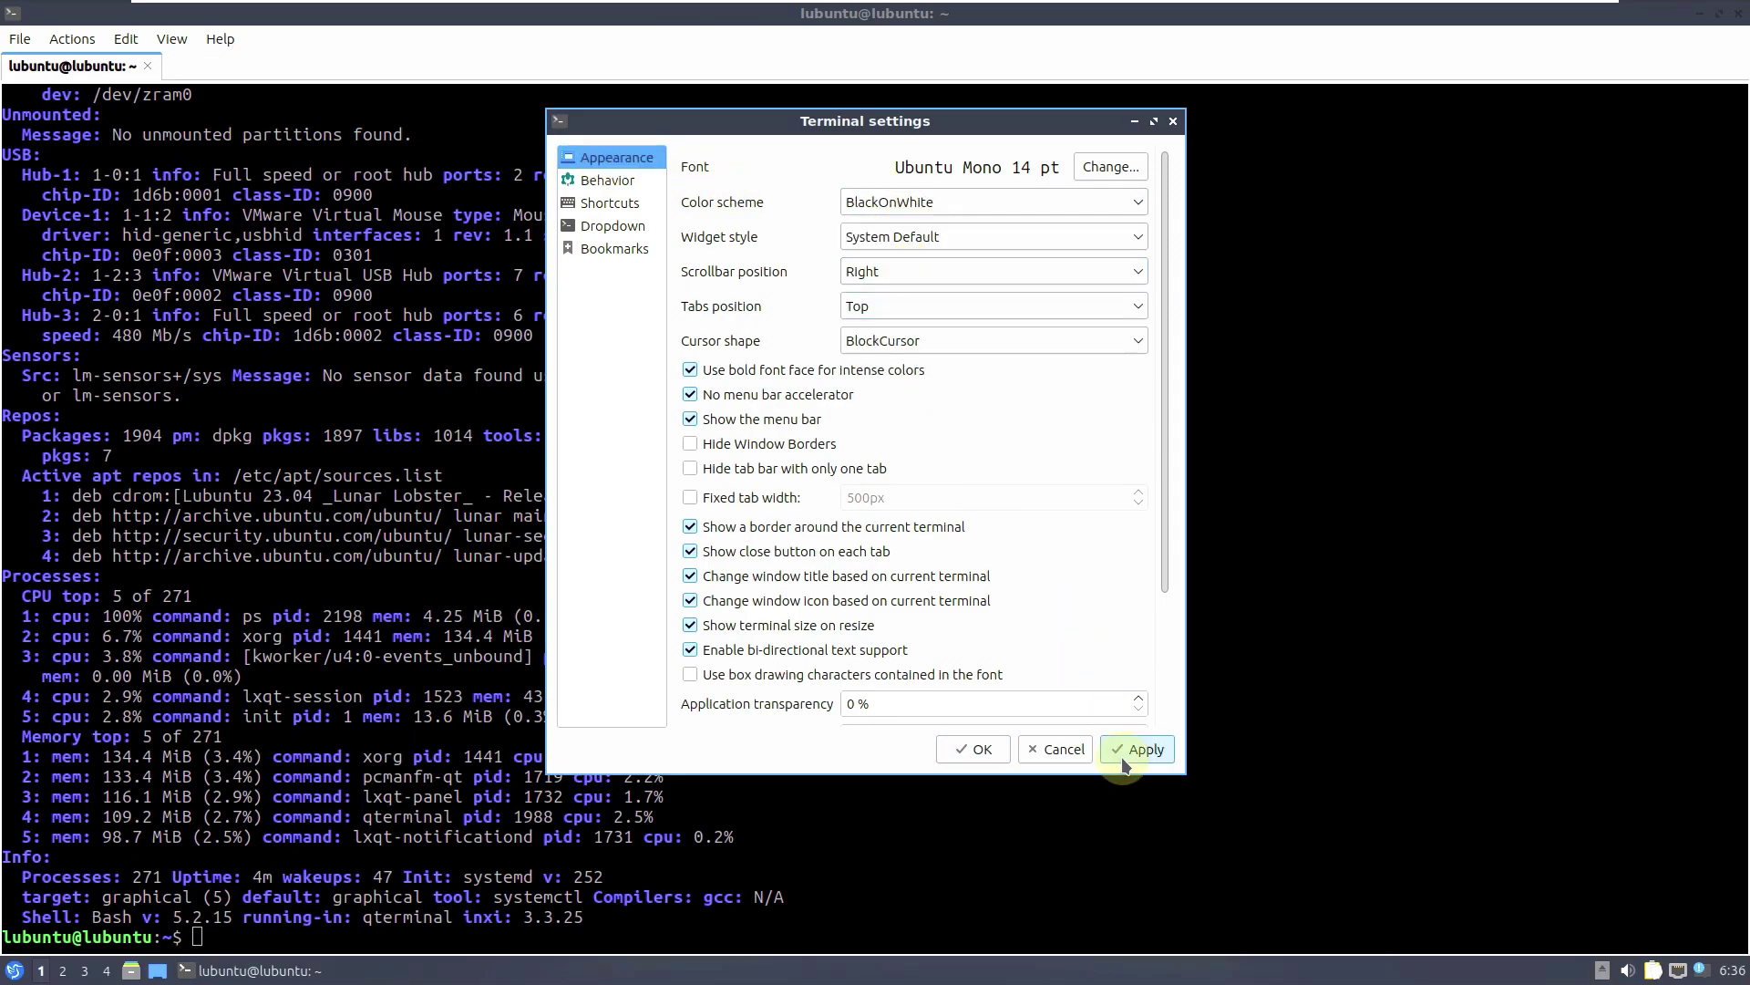
left_click(1135, 749)
left_click(972, 751)
Scroll back to the report start and highlight host lubuntu, kernel 6.2.0-20 and 64-bit
scroll(799, 758, "up", 9)
scroll(799, 758, "up", 20)
scroll(798, 758, "up", 15)
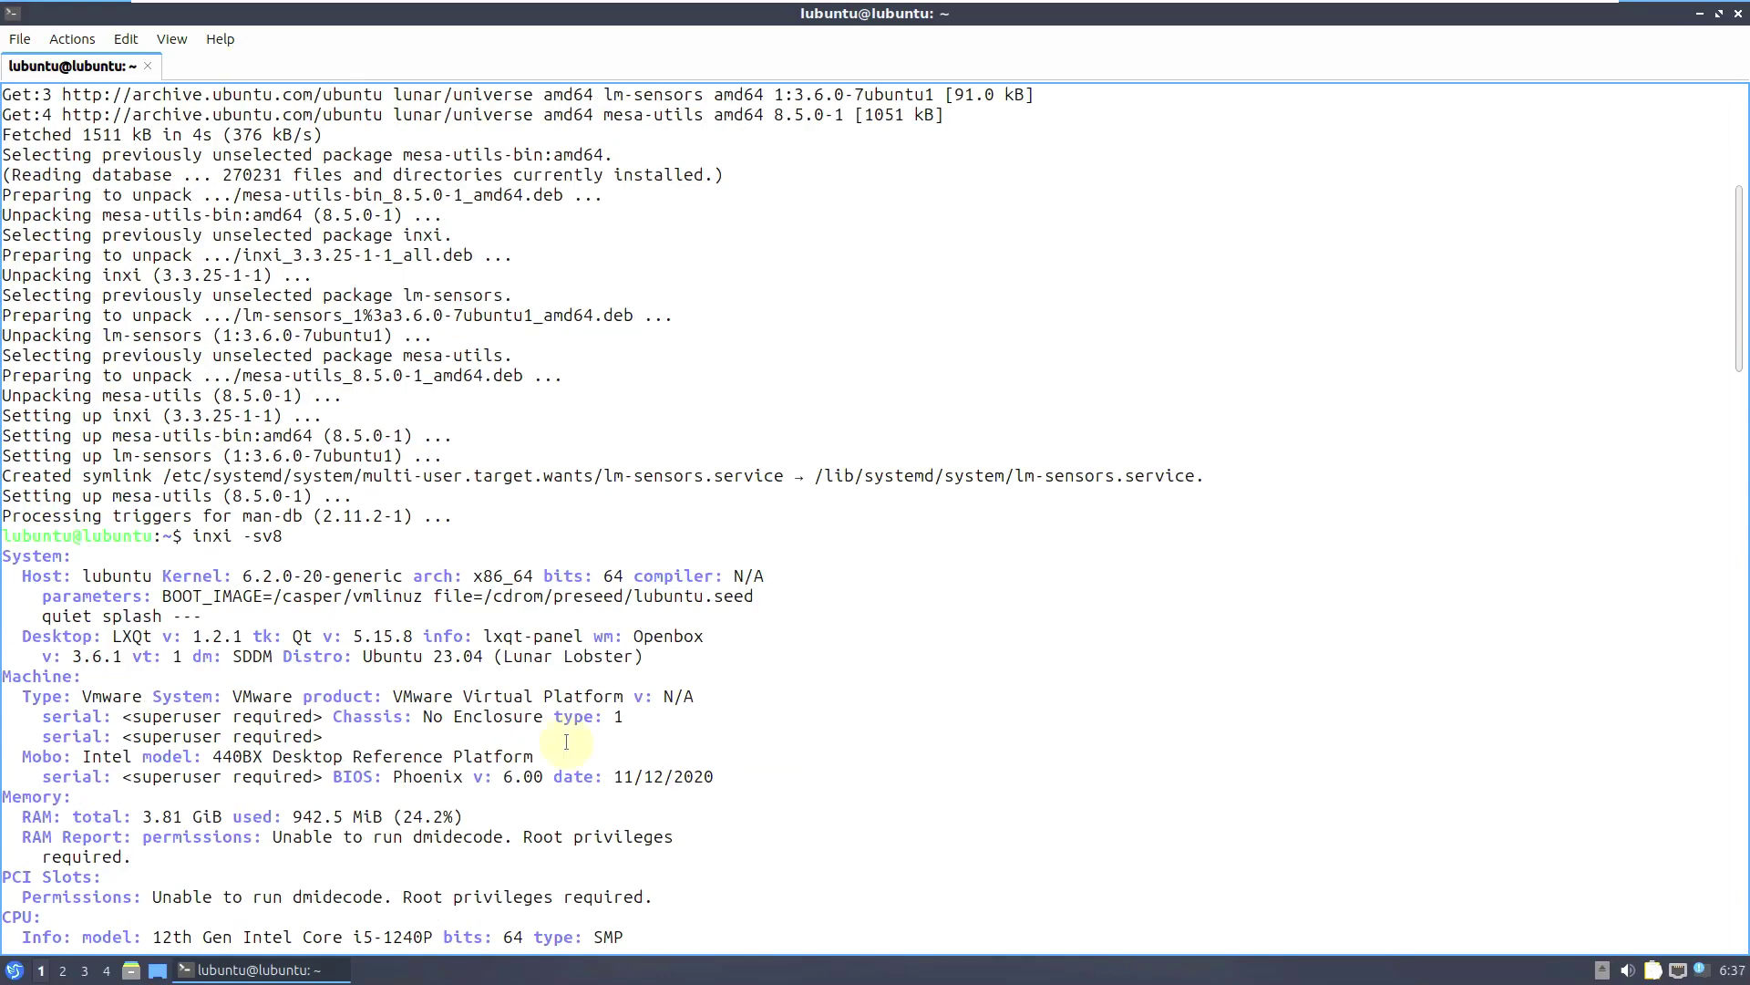
scroll(195, 598, "down", 1)
double_click(95, 511)
left_click_drag(158, 516, 324, 518)
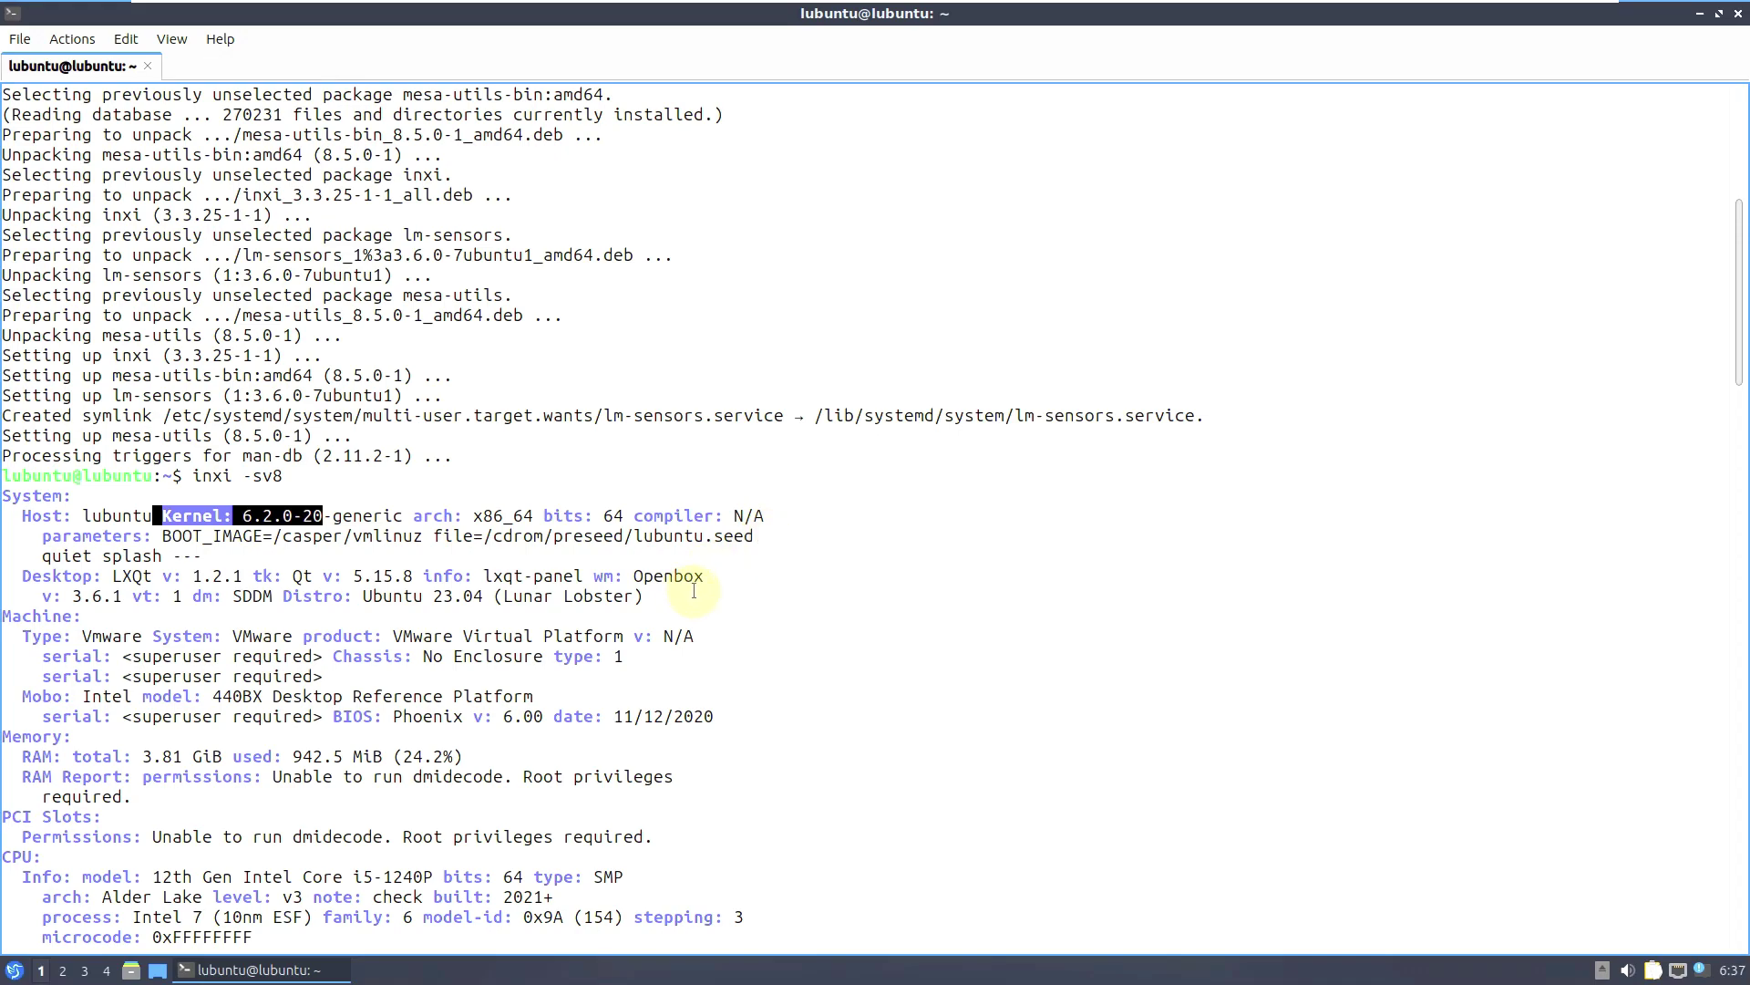
left_click_drag(630, 516, 541, 516)
Highlight the Mobo Intel 440BX, LXQt 1.2.1, Qt 5.15.8 and Ubuntu 23.04 distro entries
left_click_drag(814, 676, 843, 696)
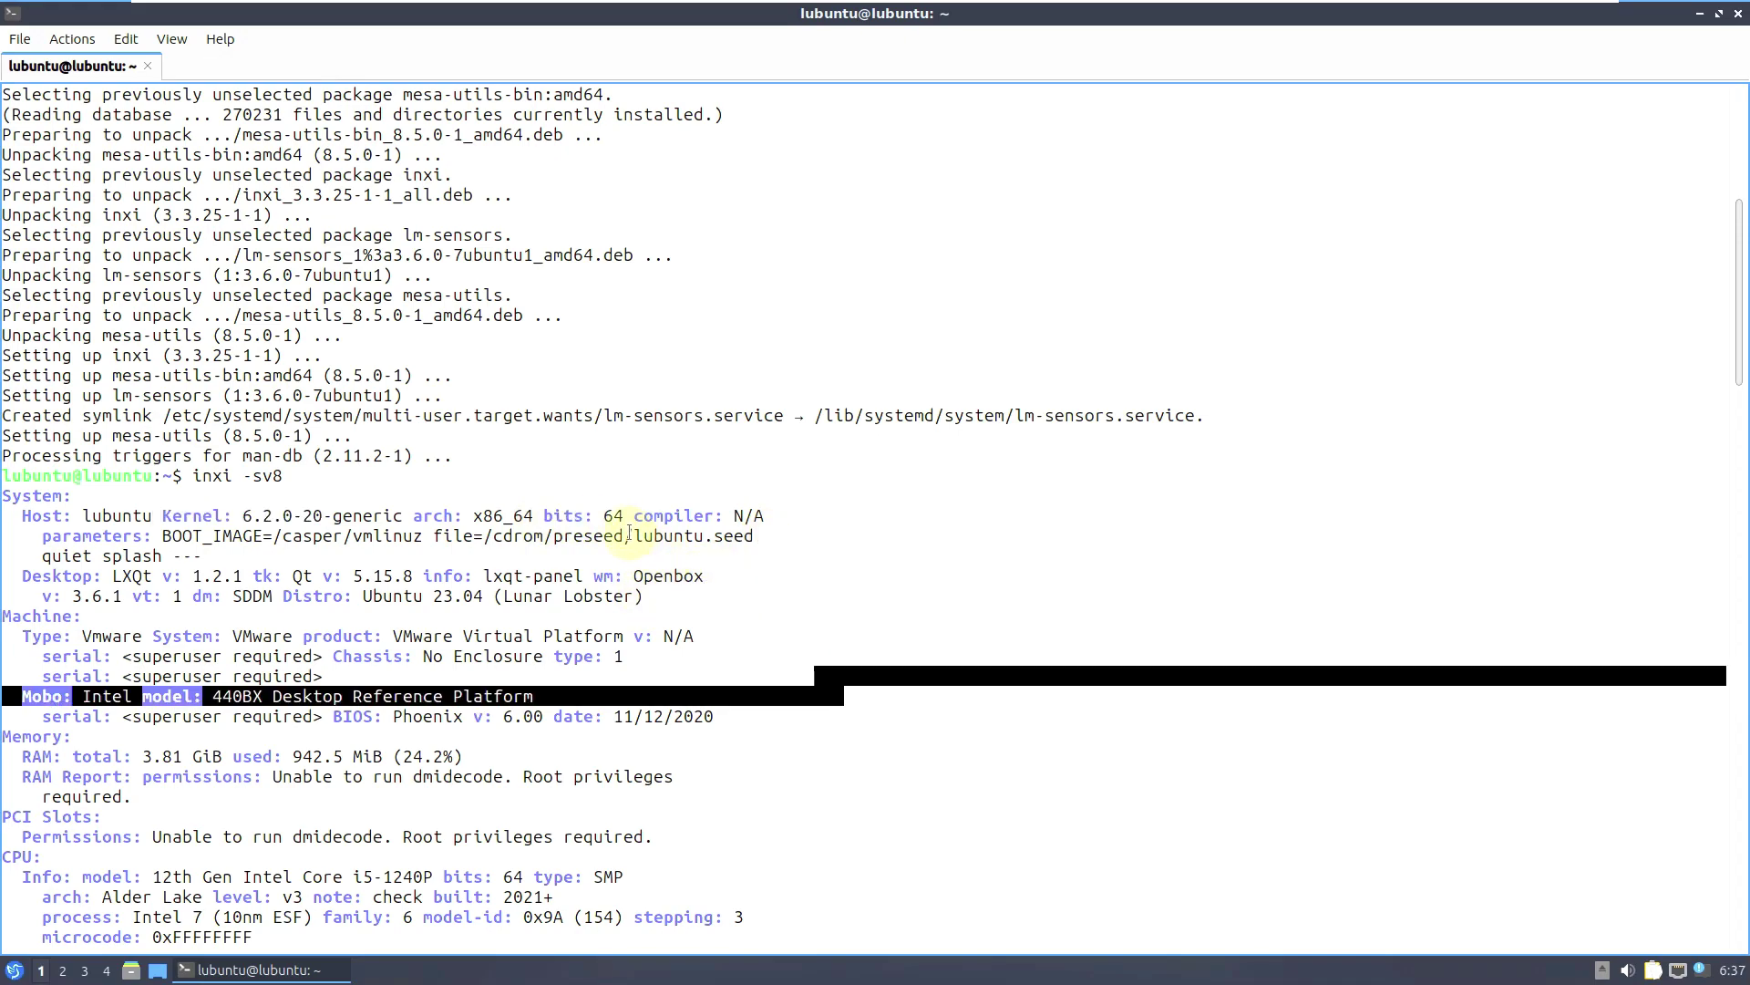
left_click(825, 676)
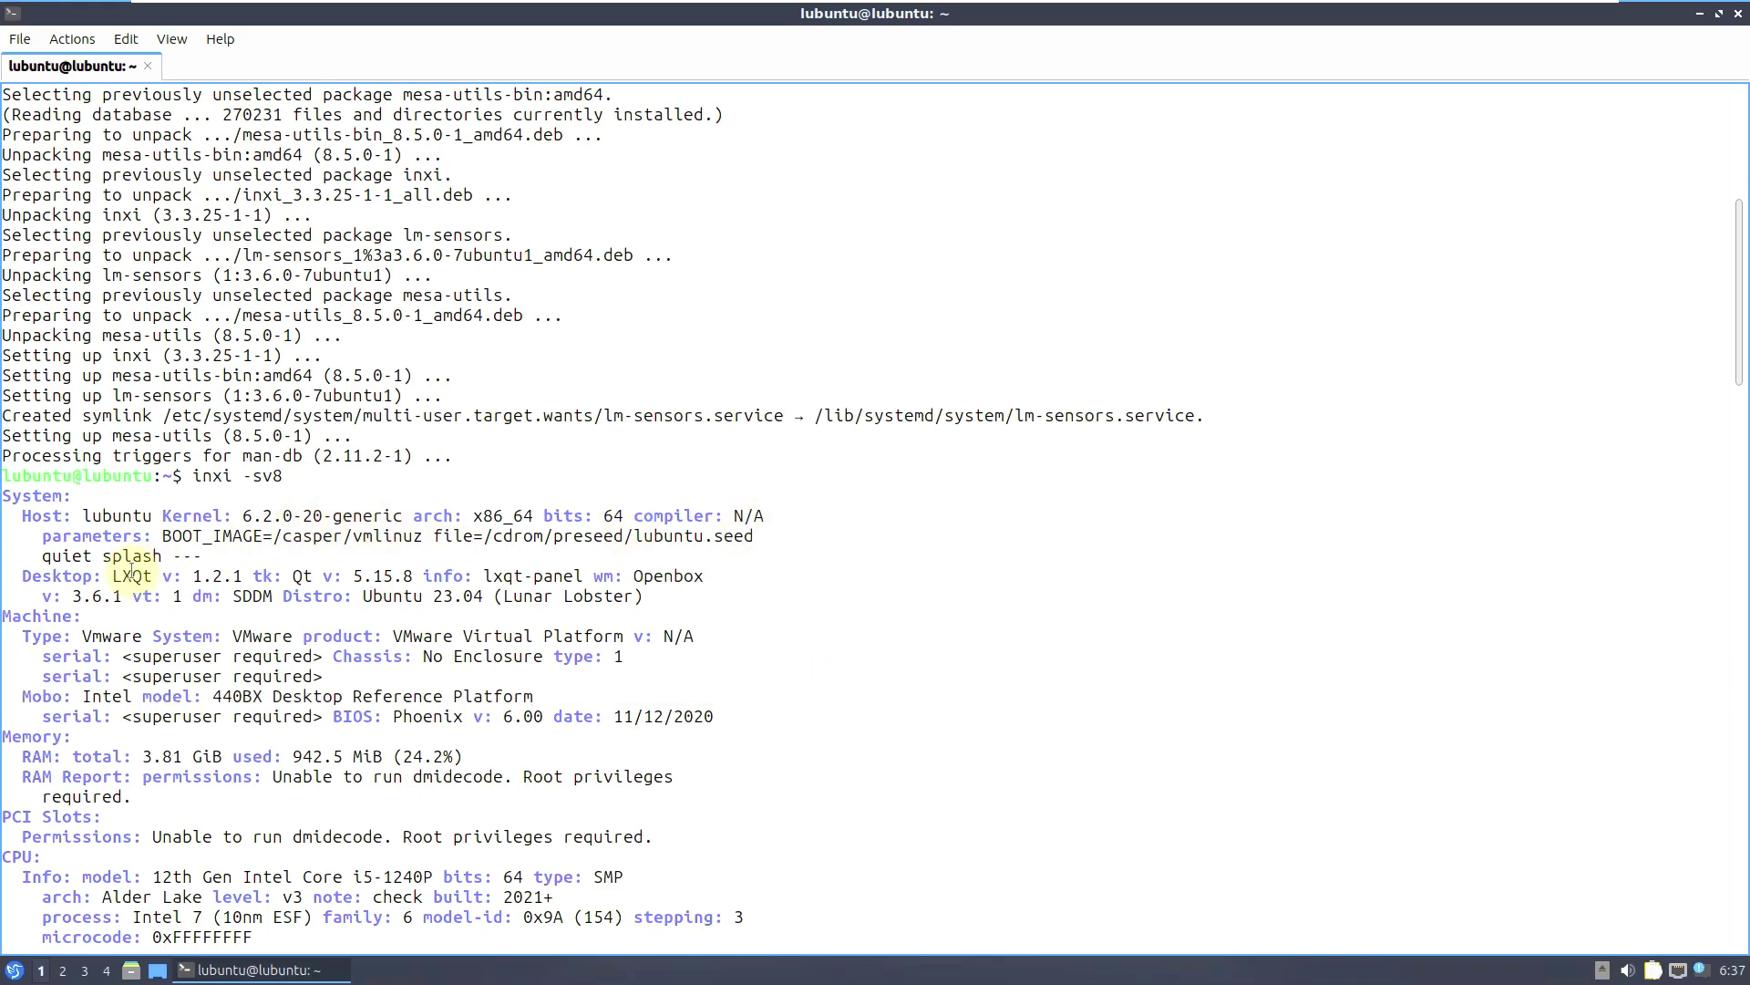
left_click_drag(103, 575, 244, 575)
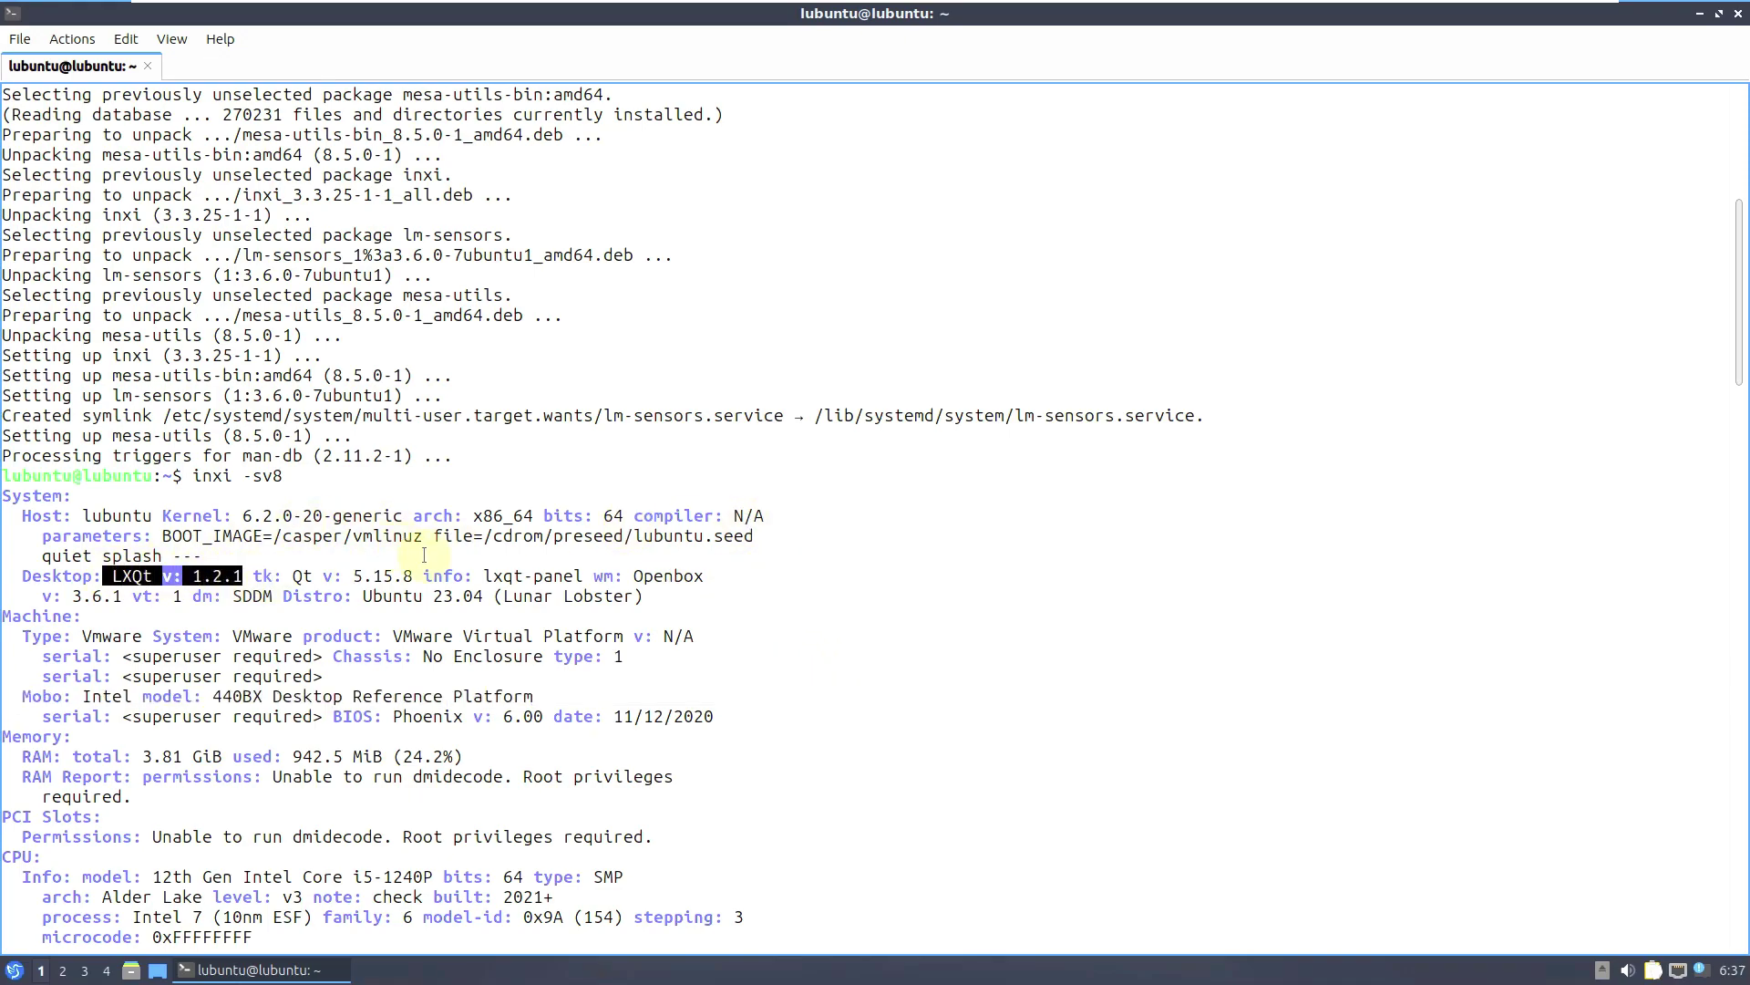
left_click_drag(712, 716, 706, 716)
left_click_drag(290, 576, 422, 576)
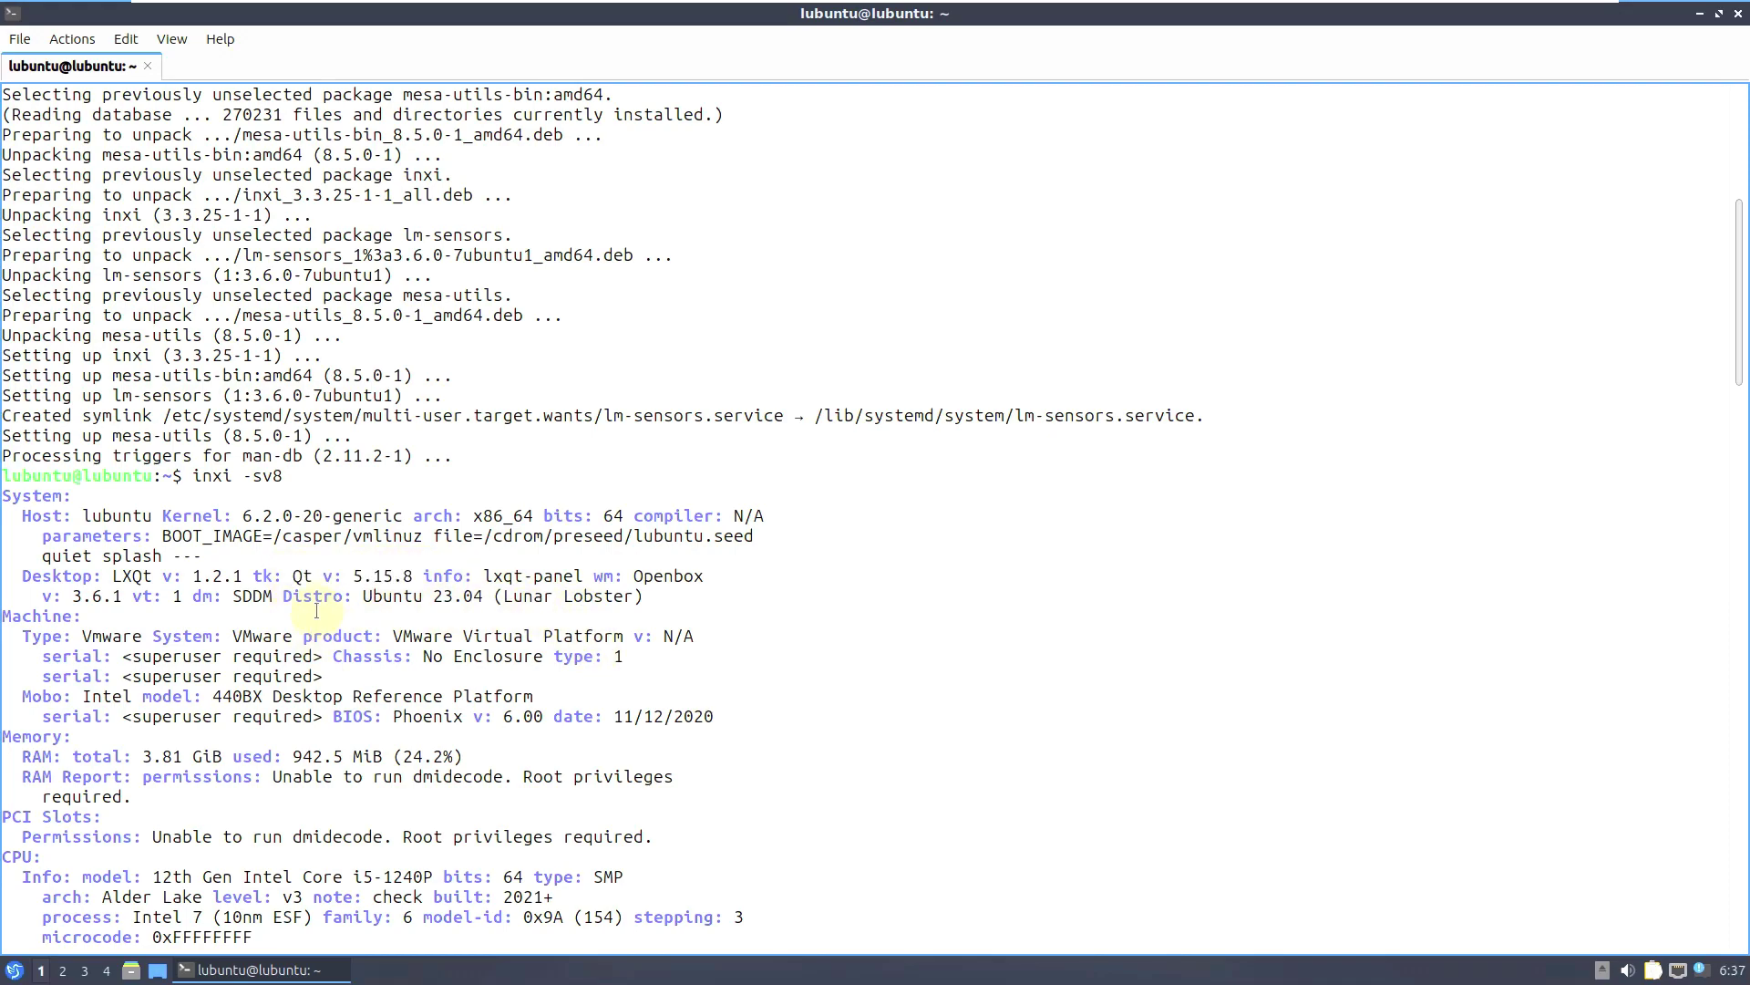
left_click_drag(284, 596, 651, 597)
left_click(700, 610)
left_click_drag(361, 598, 714, 580)
left_click(806, 645)
Highlight the Machine section, the BIOS Phoenix 6.00 version and the RAM total and used amounts
scroll(241, 608, "down", 2)
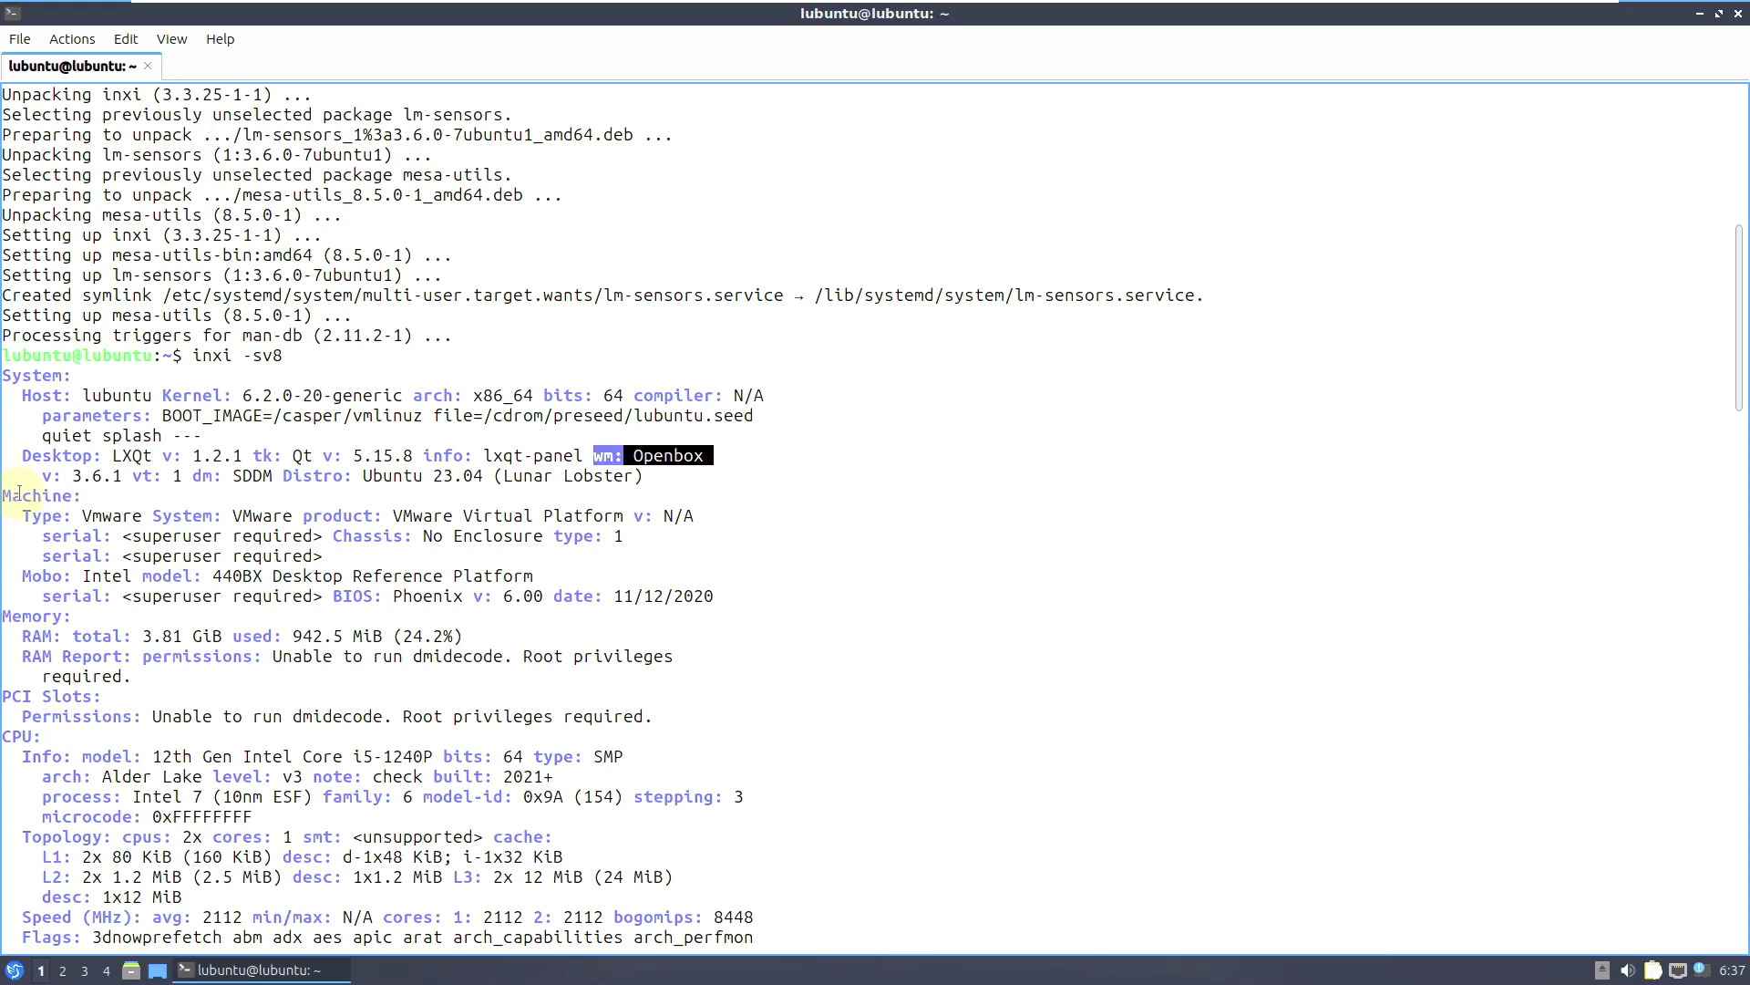
left_click_drag(11, 493, 603, 566)
left_click(417, 598)
left_click_drag(325, 598, 547, 597)
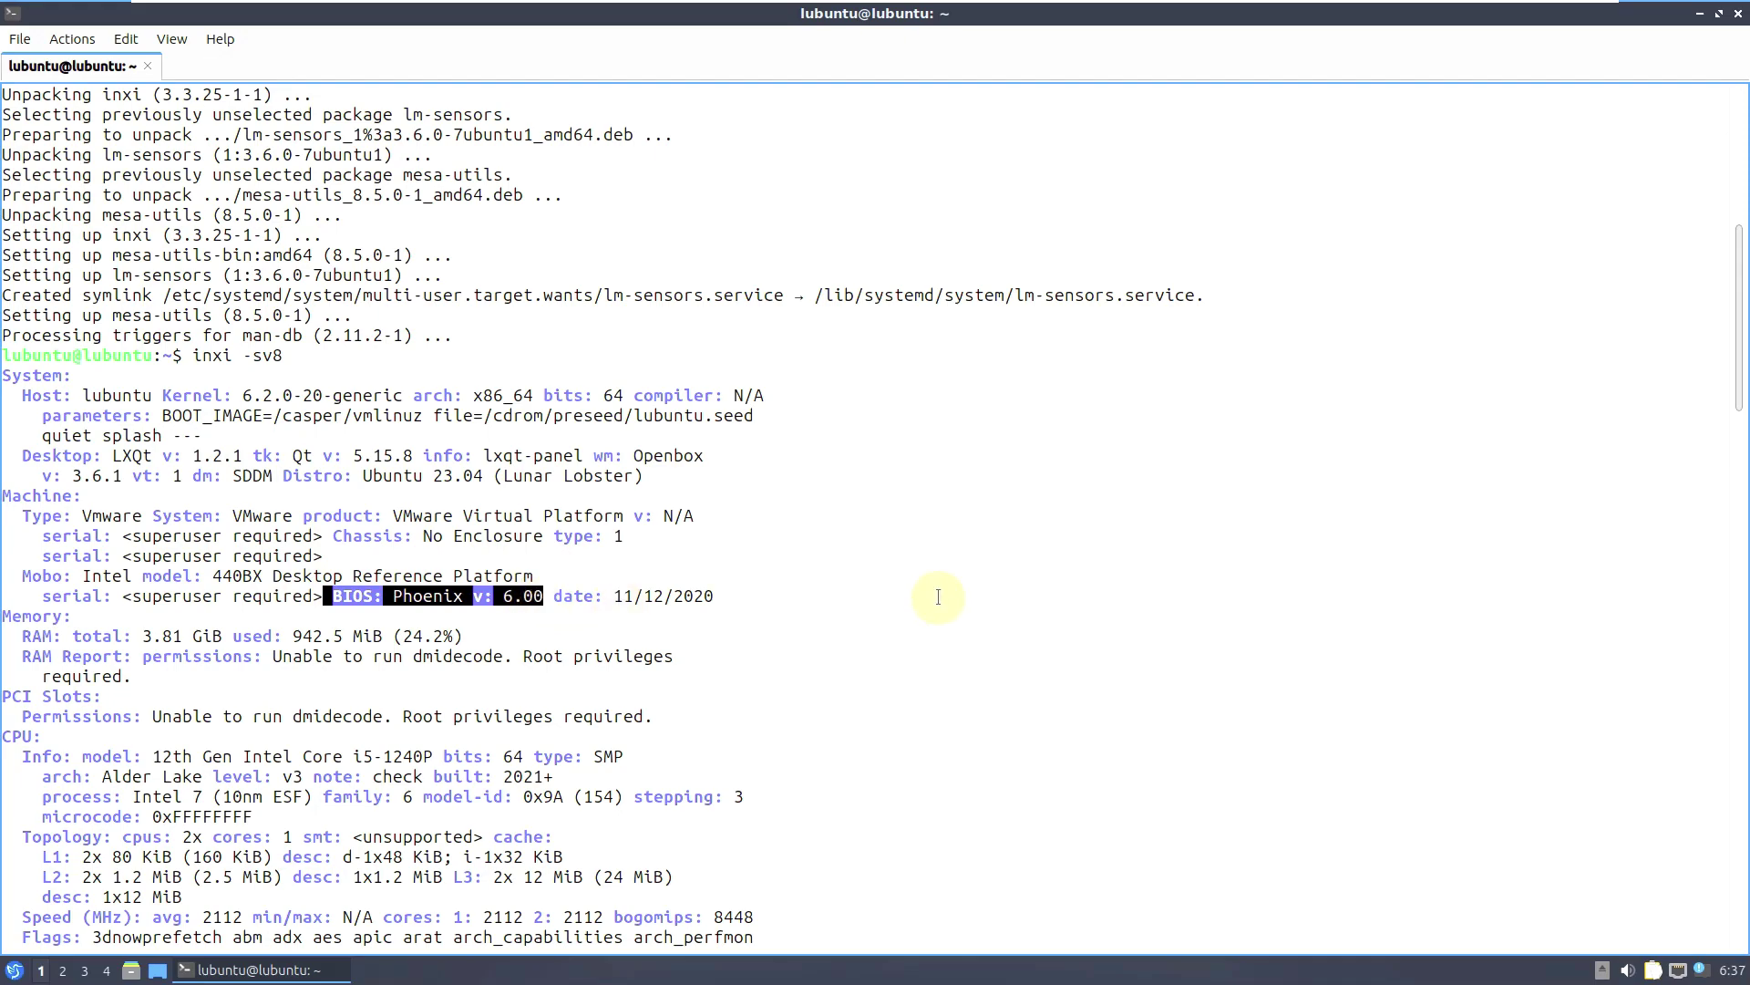
scroll(938, 598, "down", 1)
left_click_drag(135, 576, 474, 576)
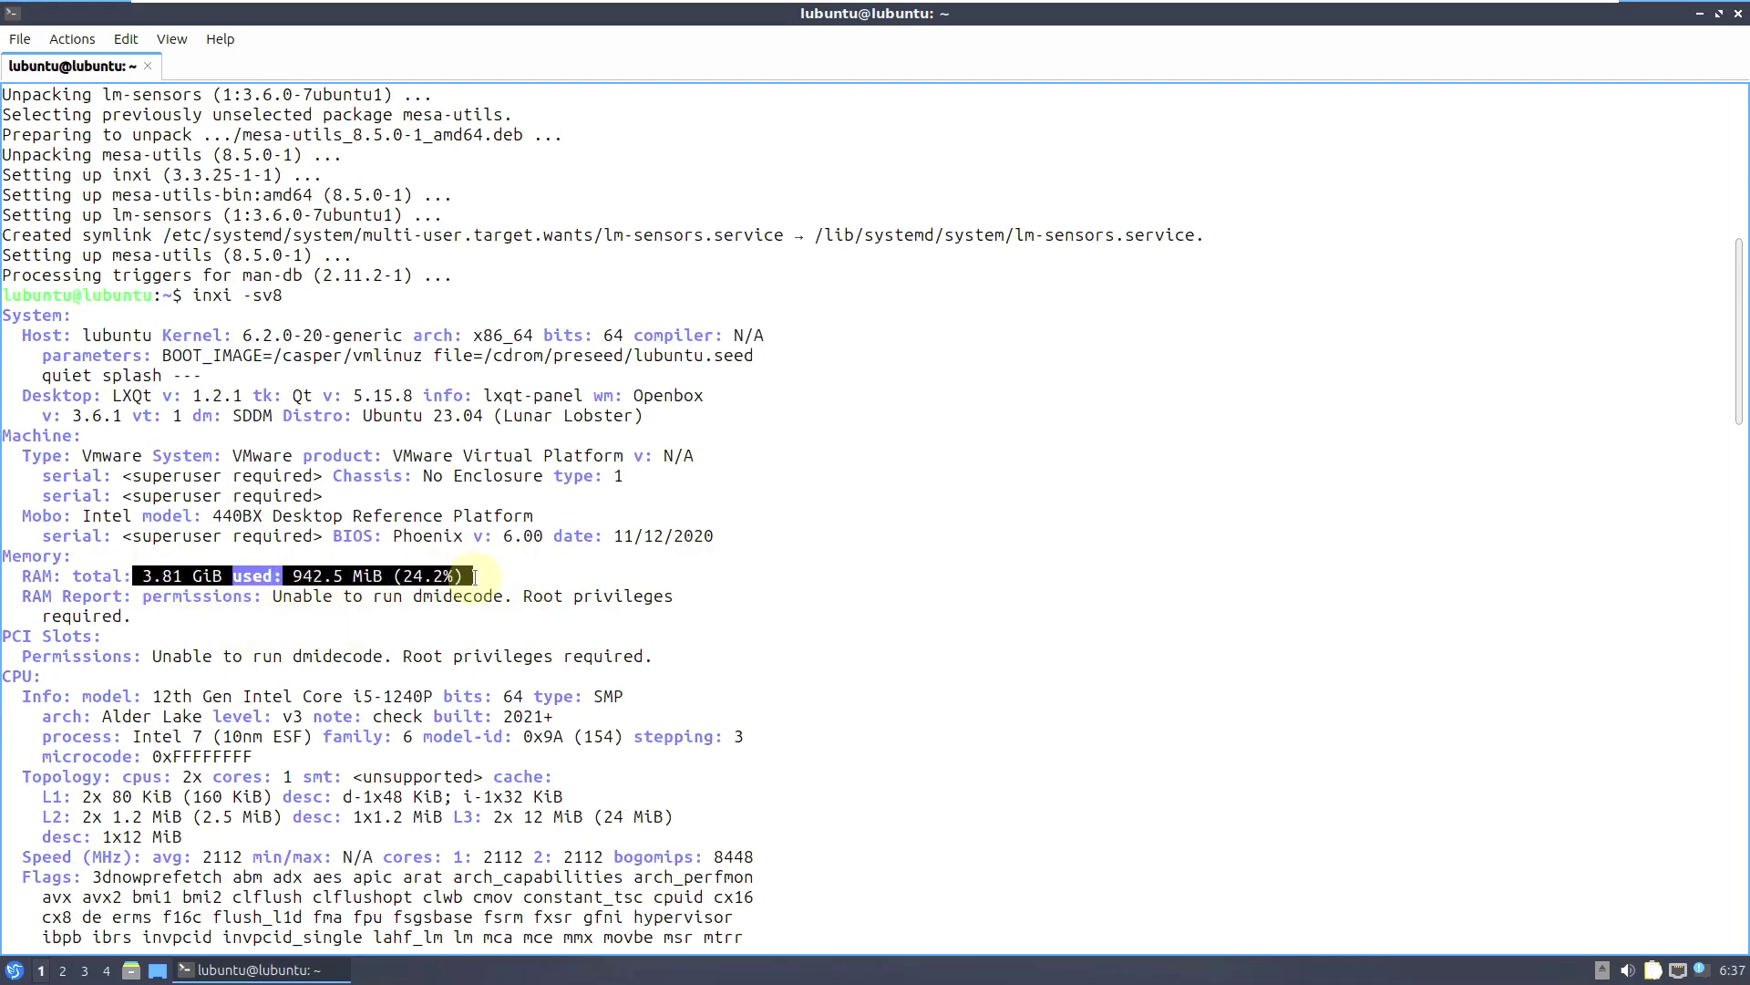
left_click(597, 658)
Highlight the CPU details, then scroll down toward the vulnerabilities and Graphics sections
scroll(547, 639, "down", 1)
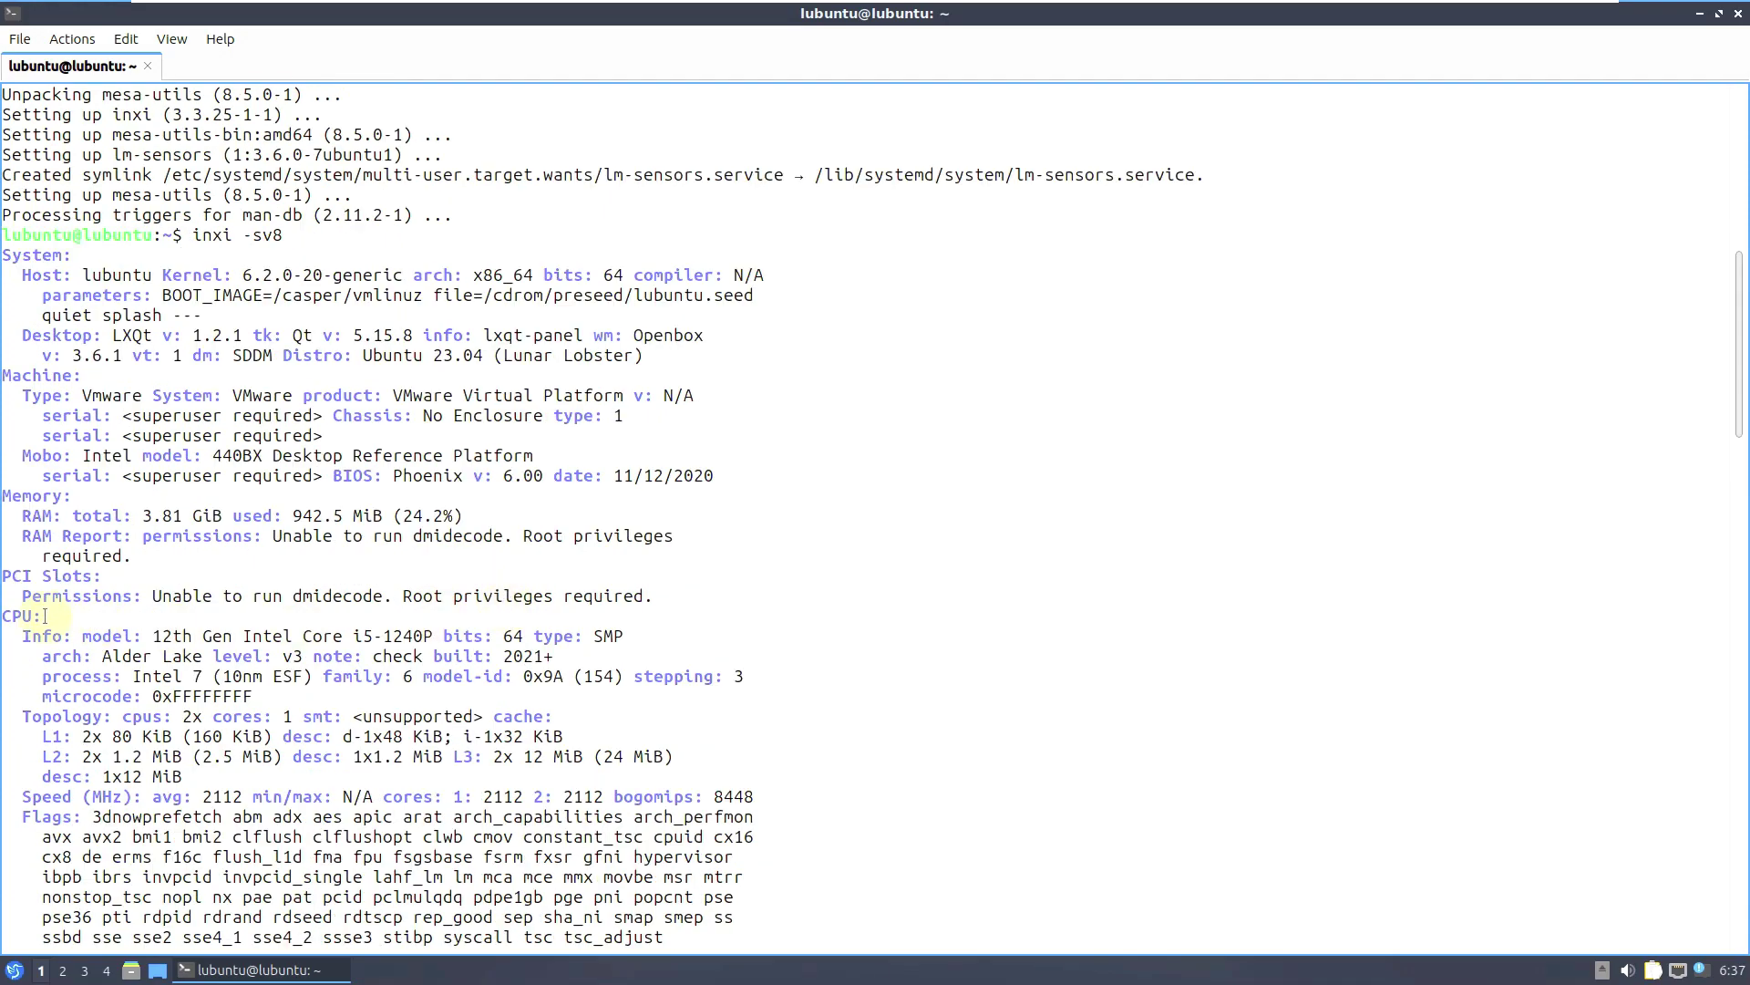
left_click_drag(35, 616, 629, 756)
scroll(702, 754, "down", 2)
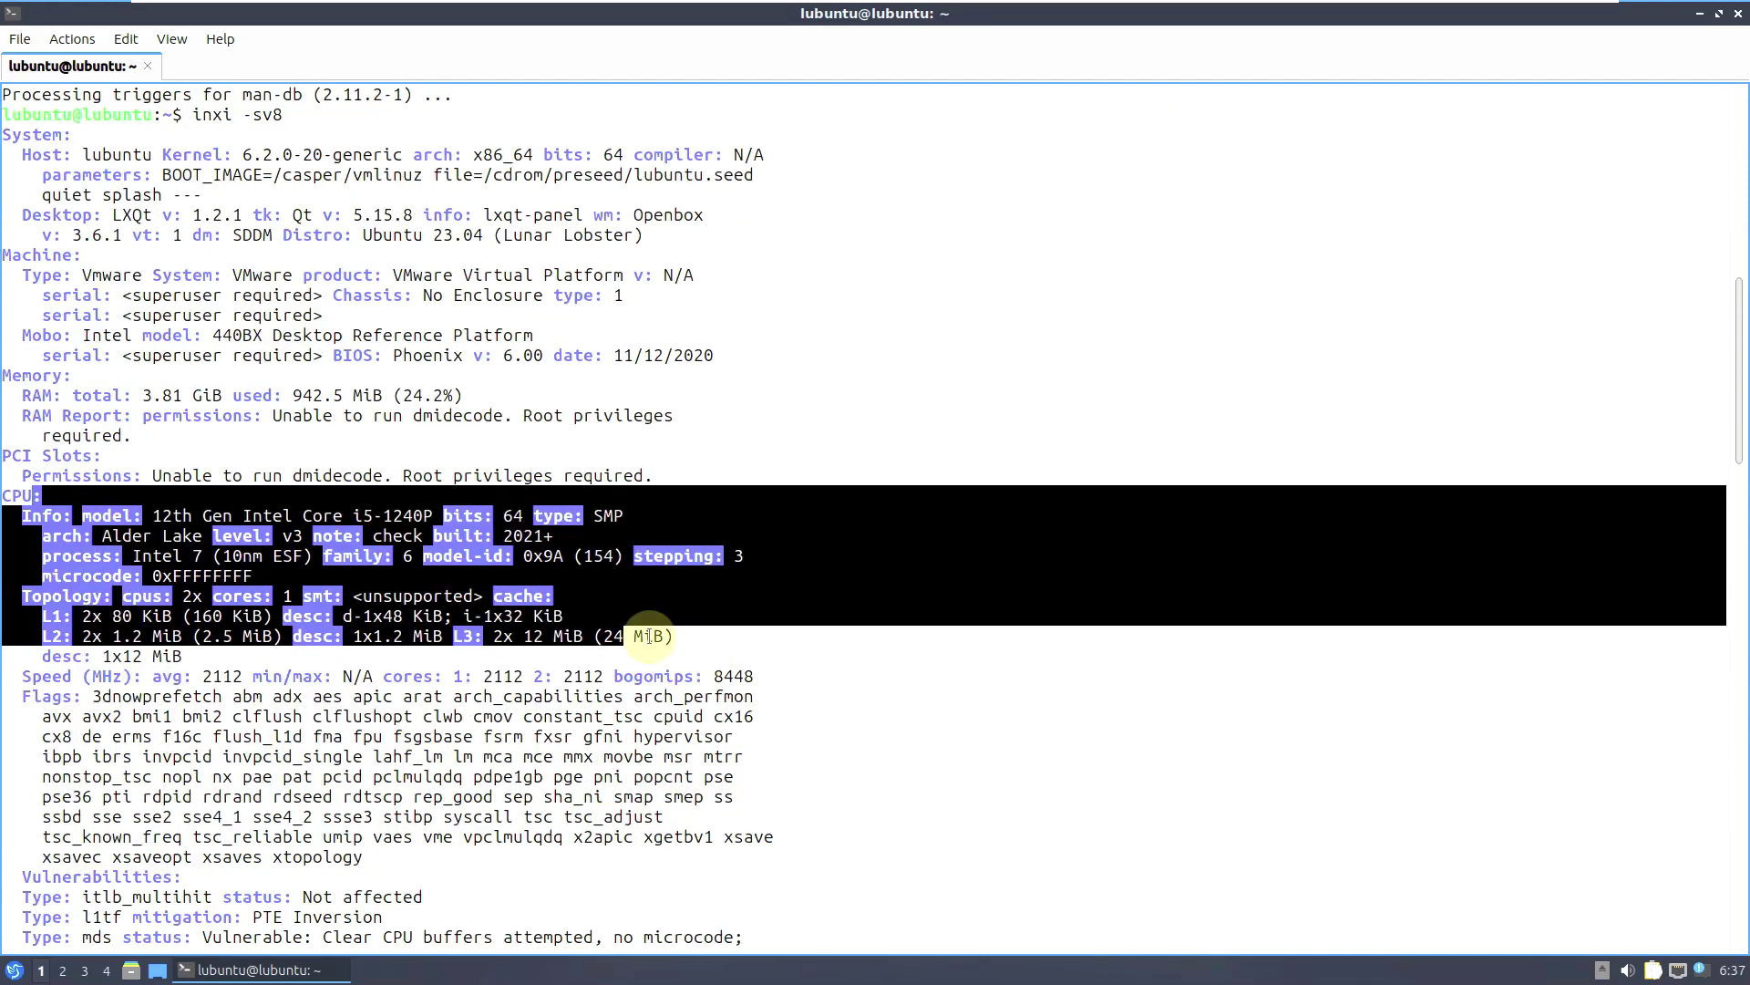
scroll(766, 661, "down", 1)
scroll(767, 648, "down", 5)
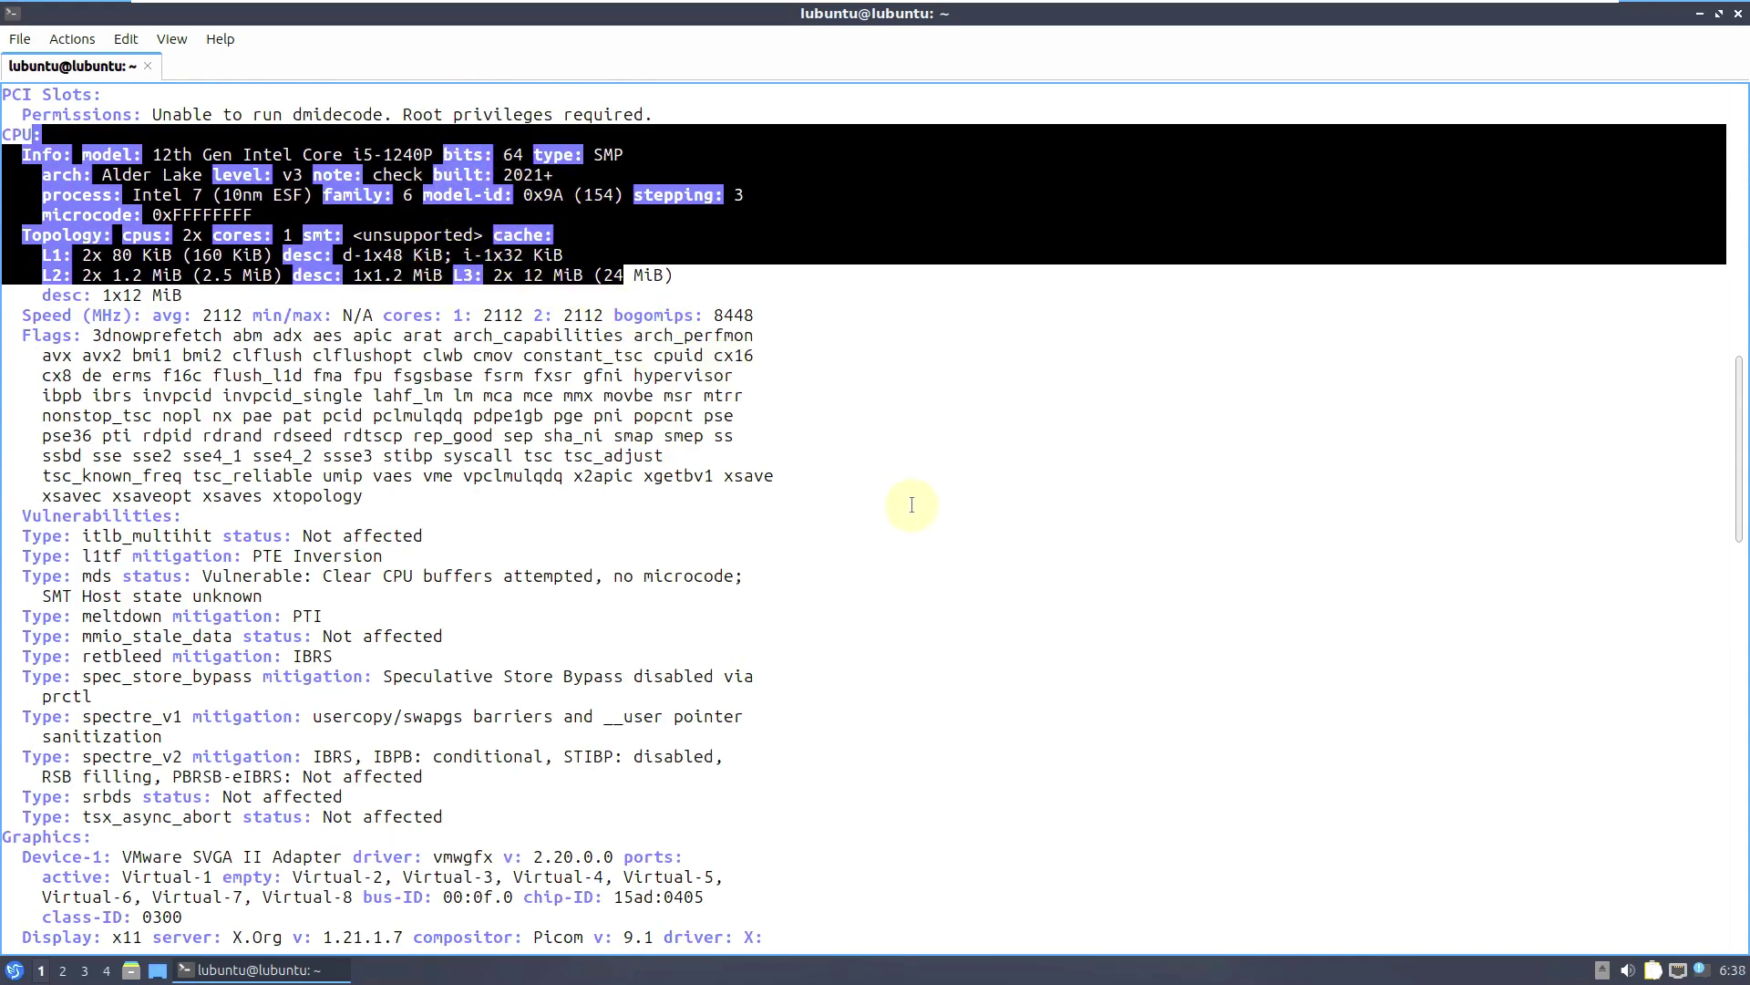
scroll(911, 504, "down", 1)
scroll(584, 713, "down", 1)
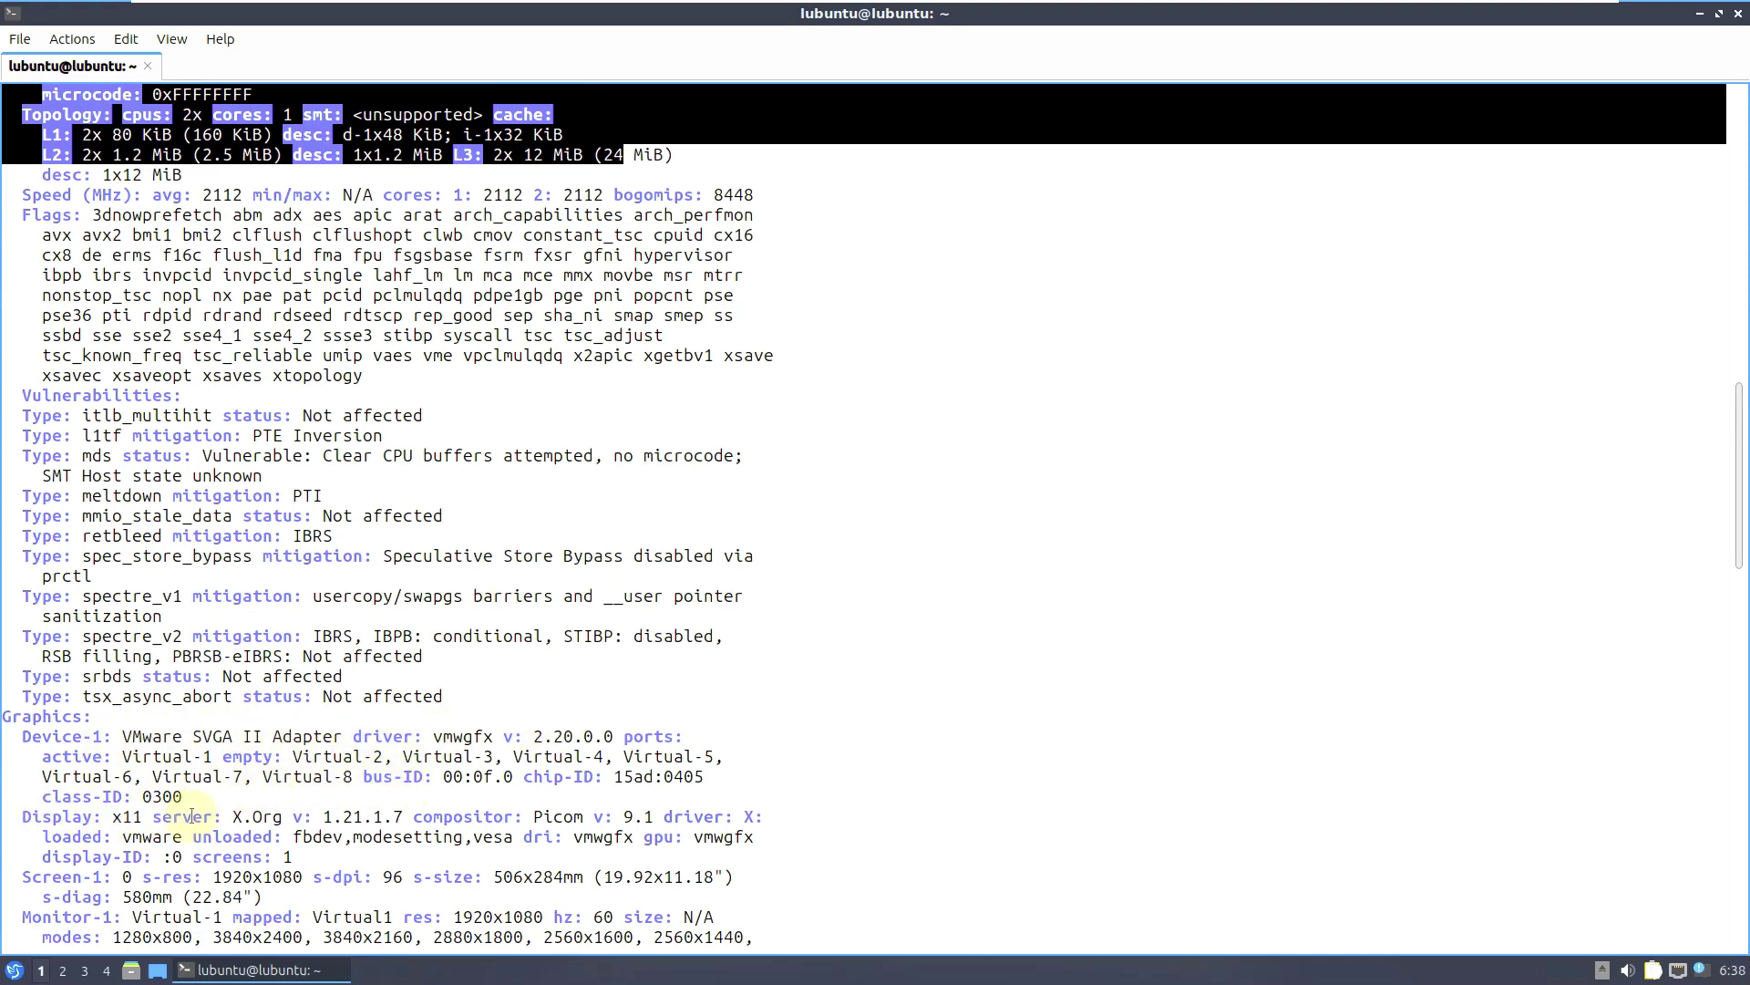
left_click_drag(235, 816, 418, 816)
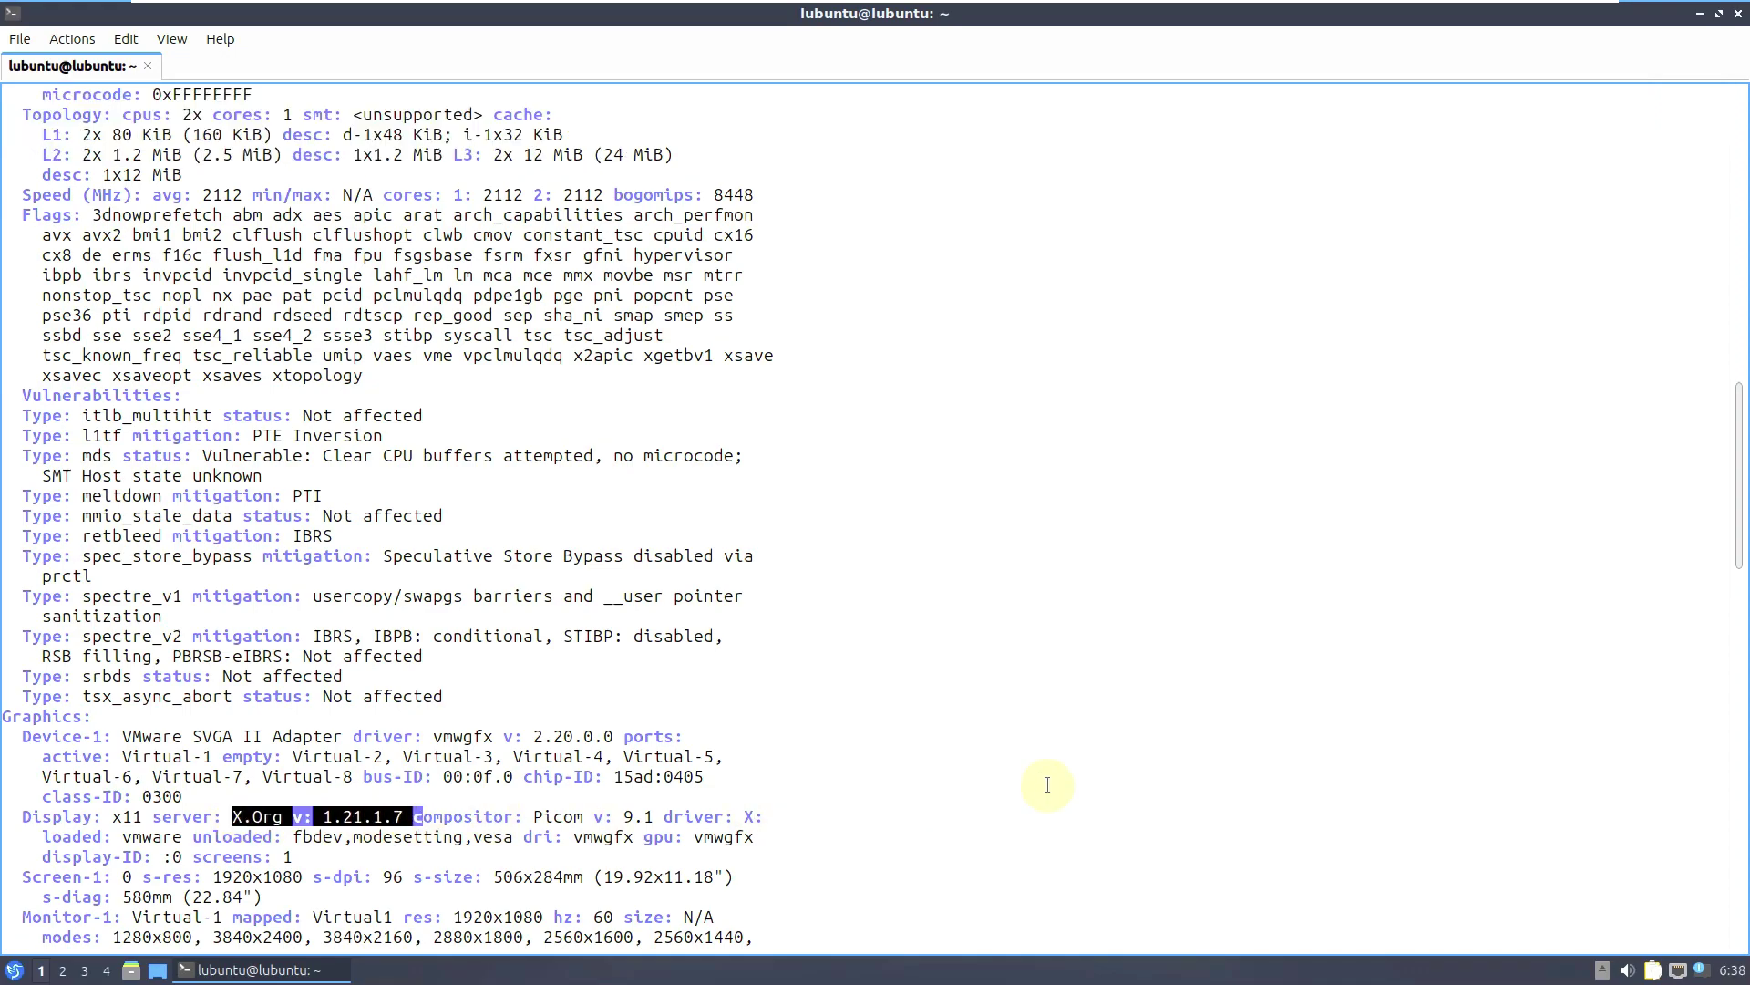
key("ctrl+minus")
key("ctrl+plus")
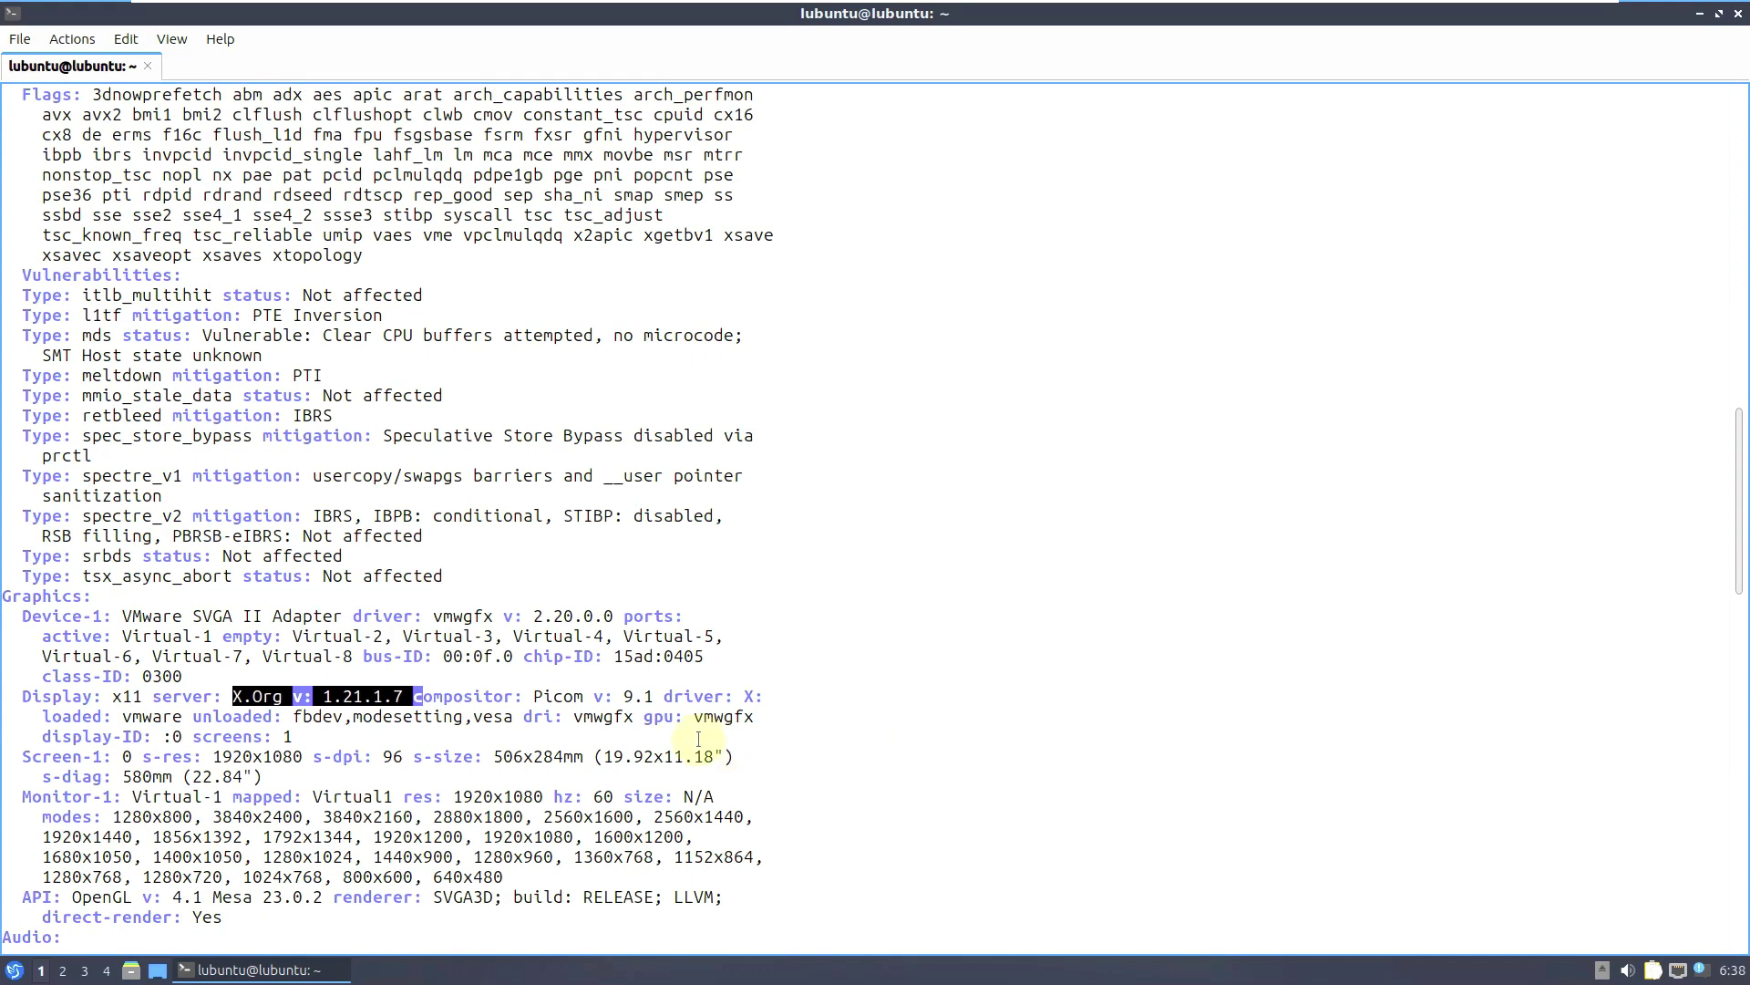
left_click_drag(533, 696, 649, 698)
left_click(859, 703)
scroll(860, 703, "down", 1)
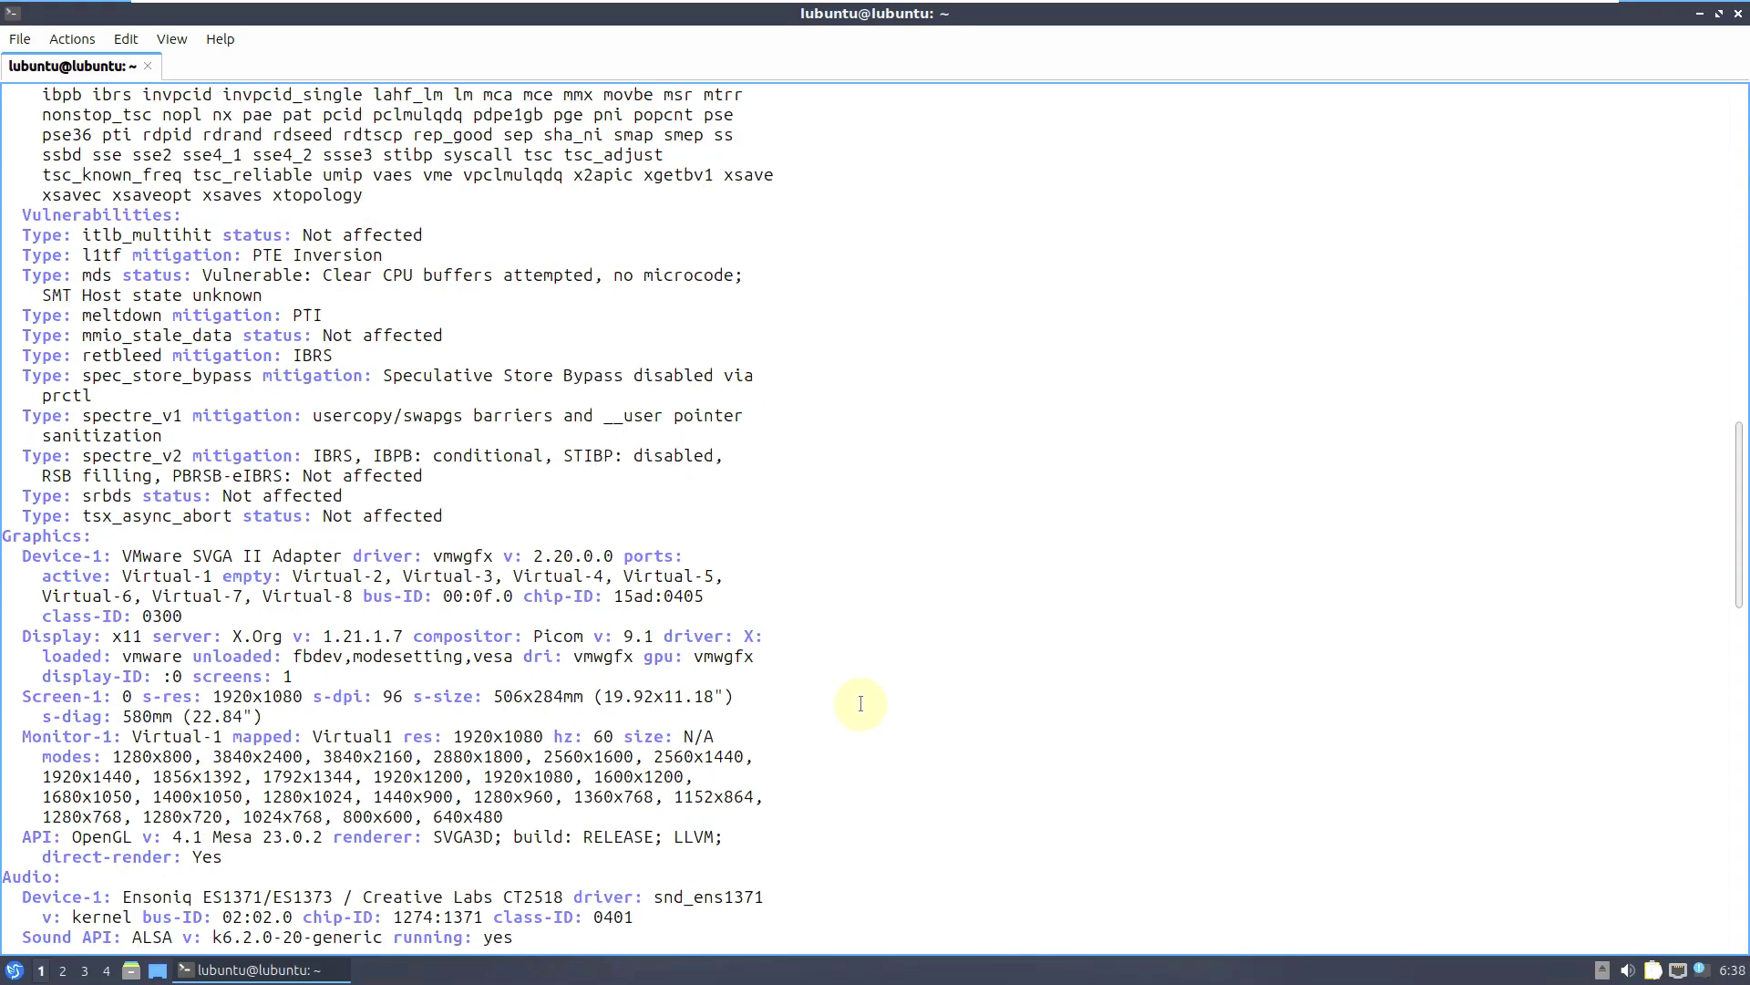
left_click_drag(134, 734, 533, 836)
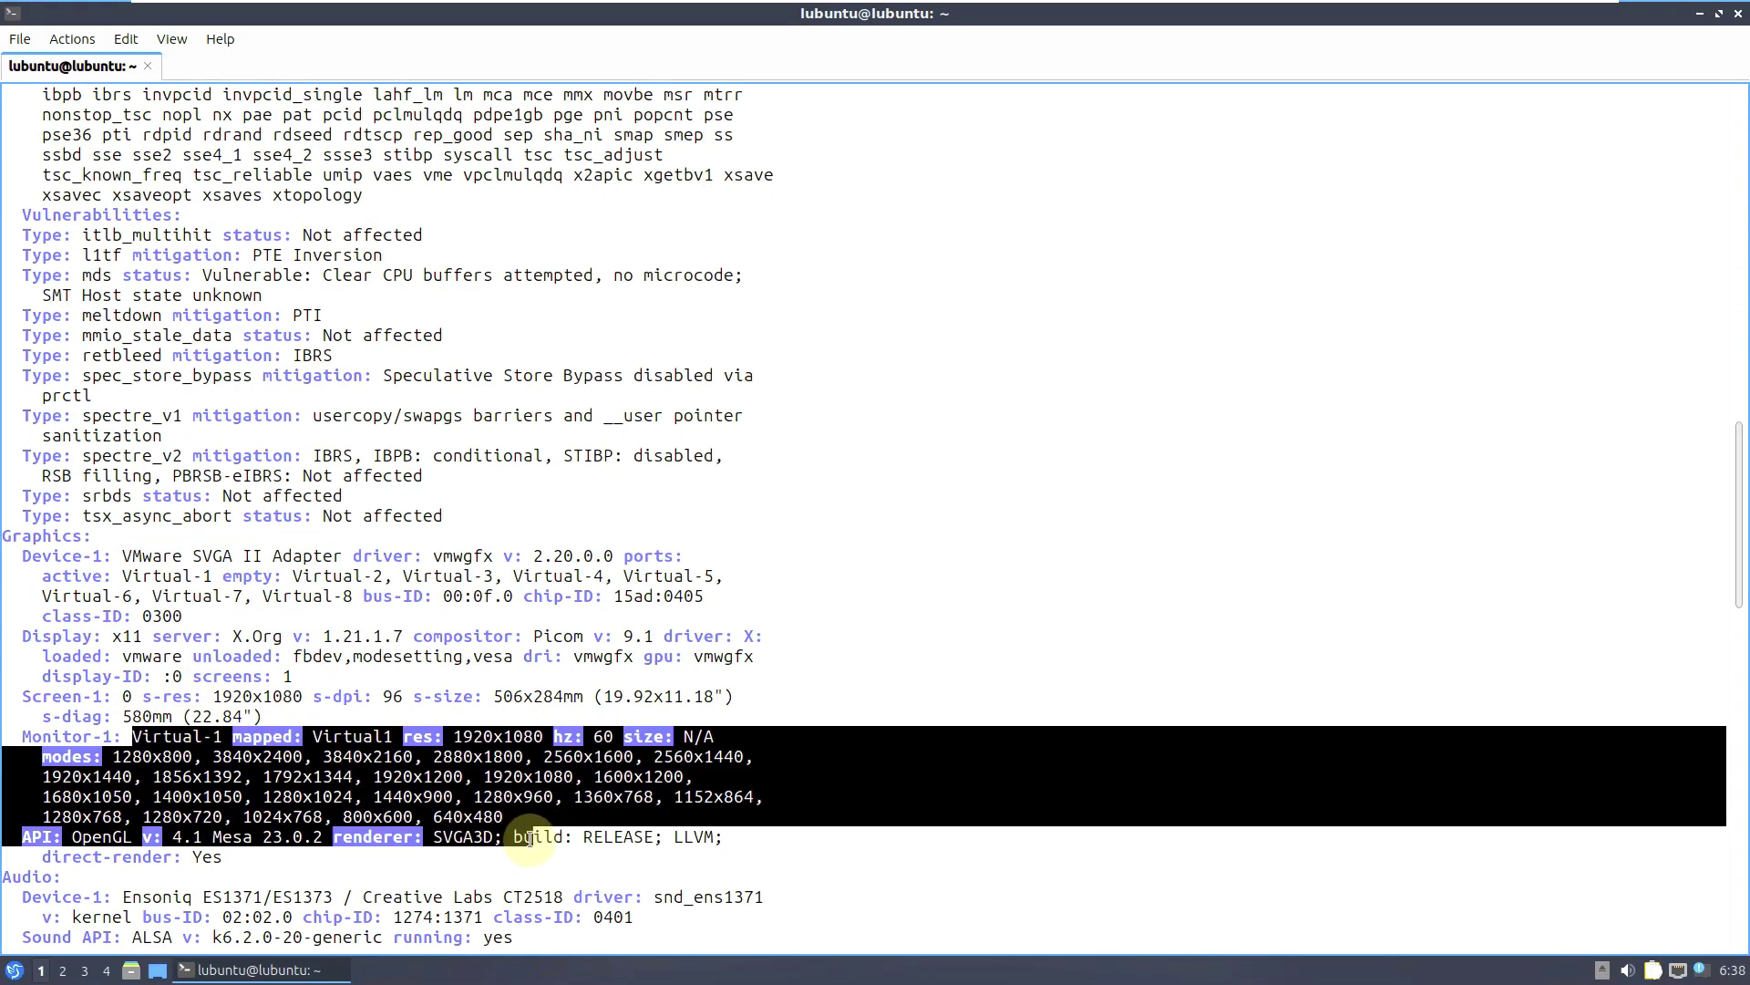
scroll(945, 698, "down", 1)
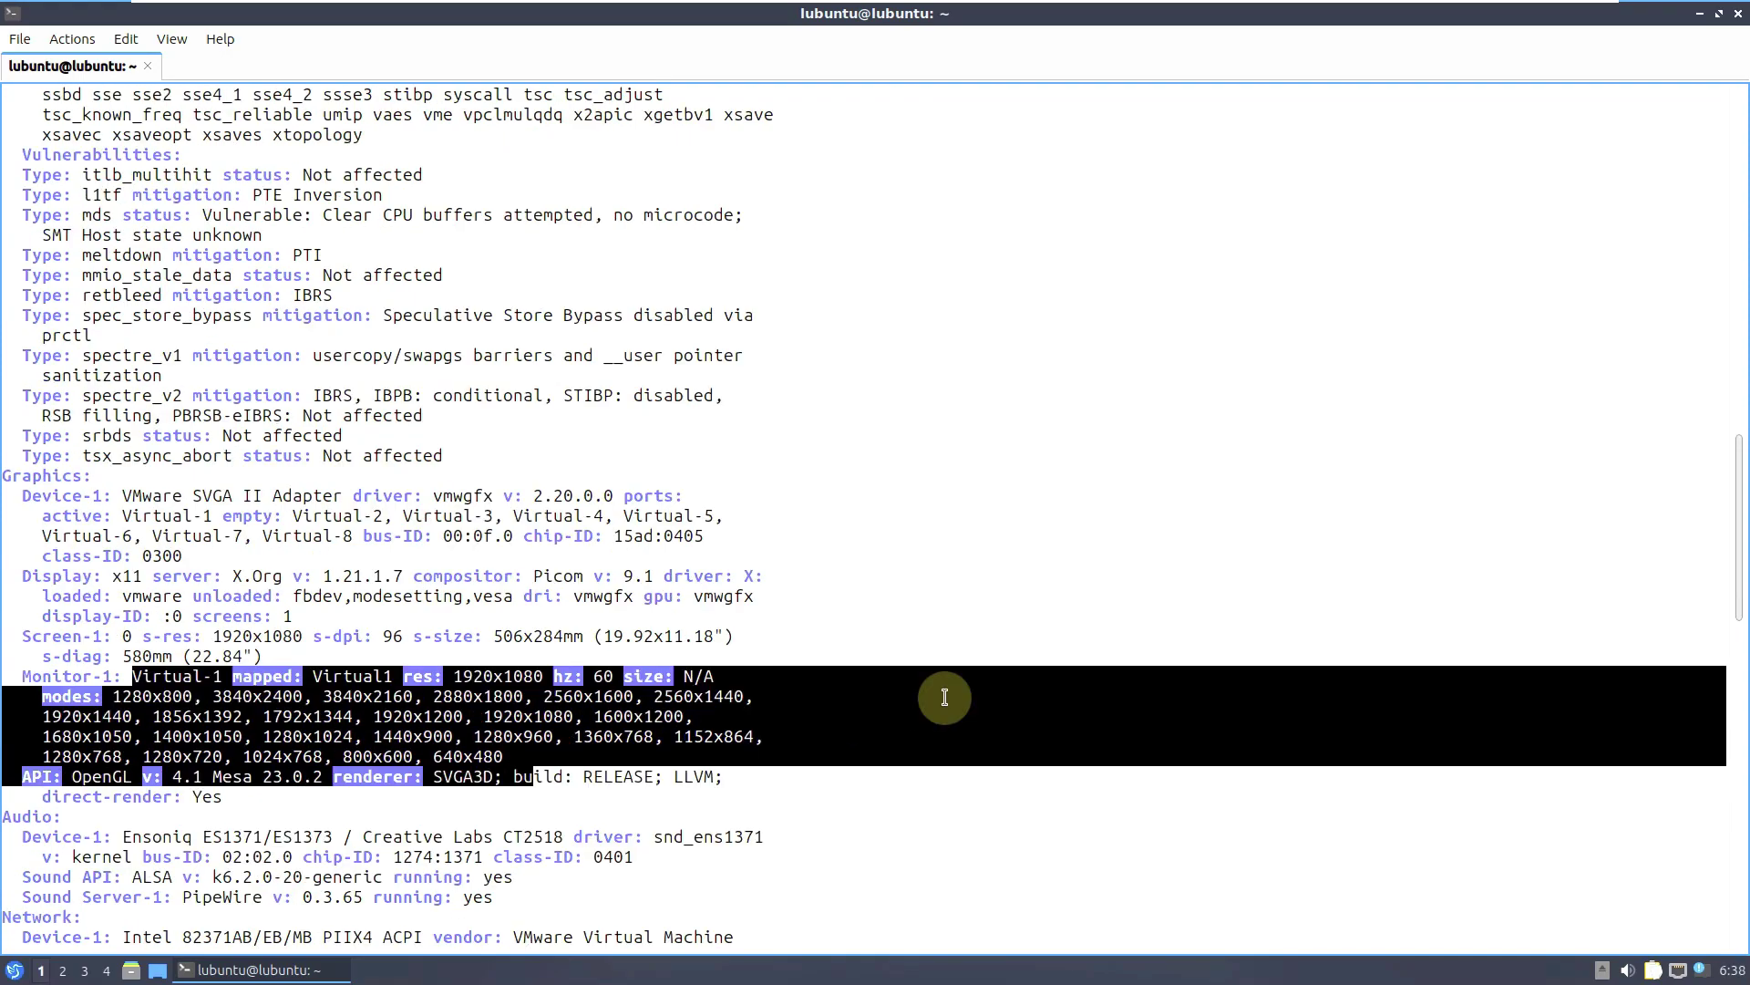
scroll(945, 698, "down", 1)
left_click(141, 725)
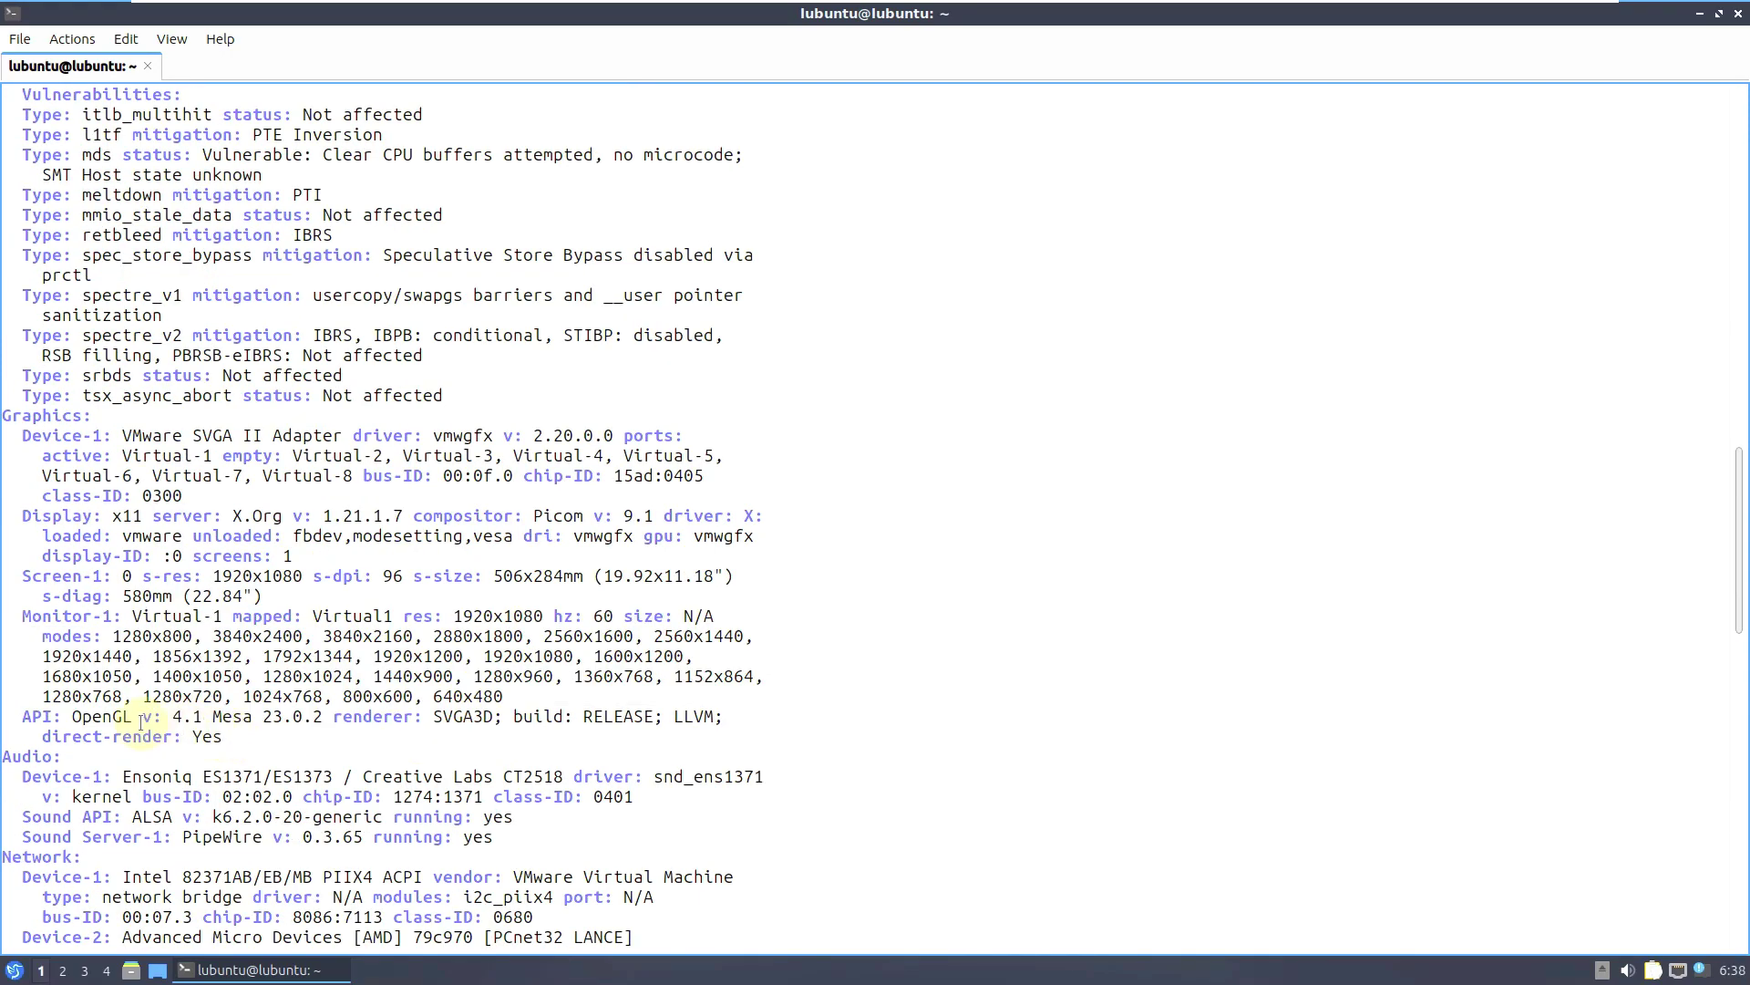
left_click_drag(213, 714, 339, 718)
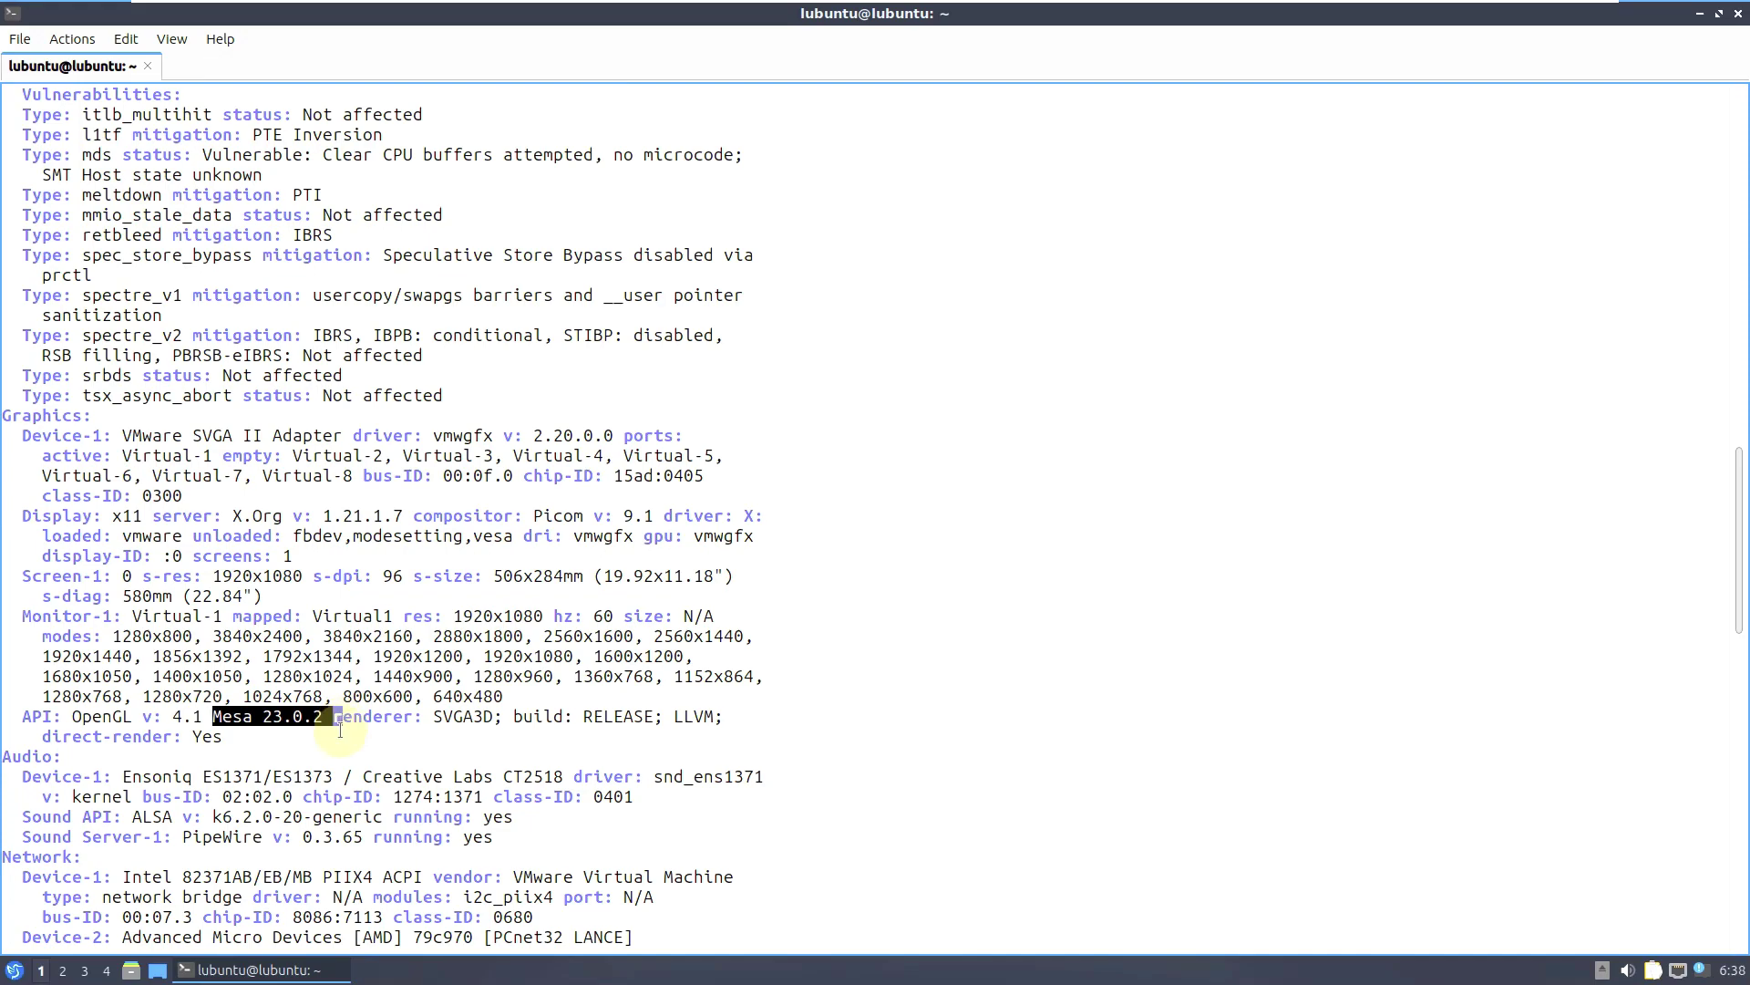
left_click_drag(203, 717, 53, 717)
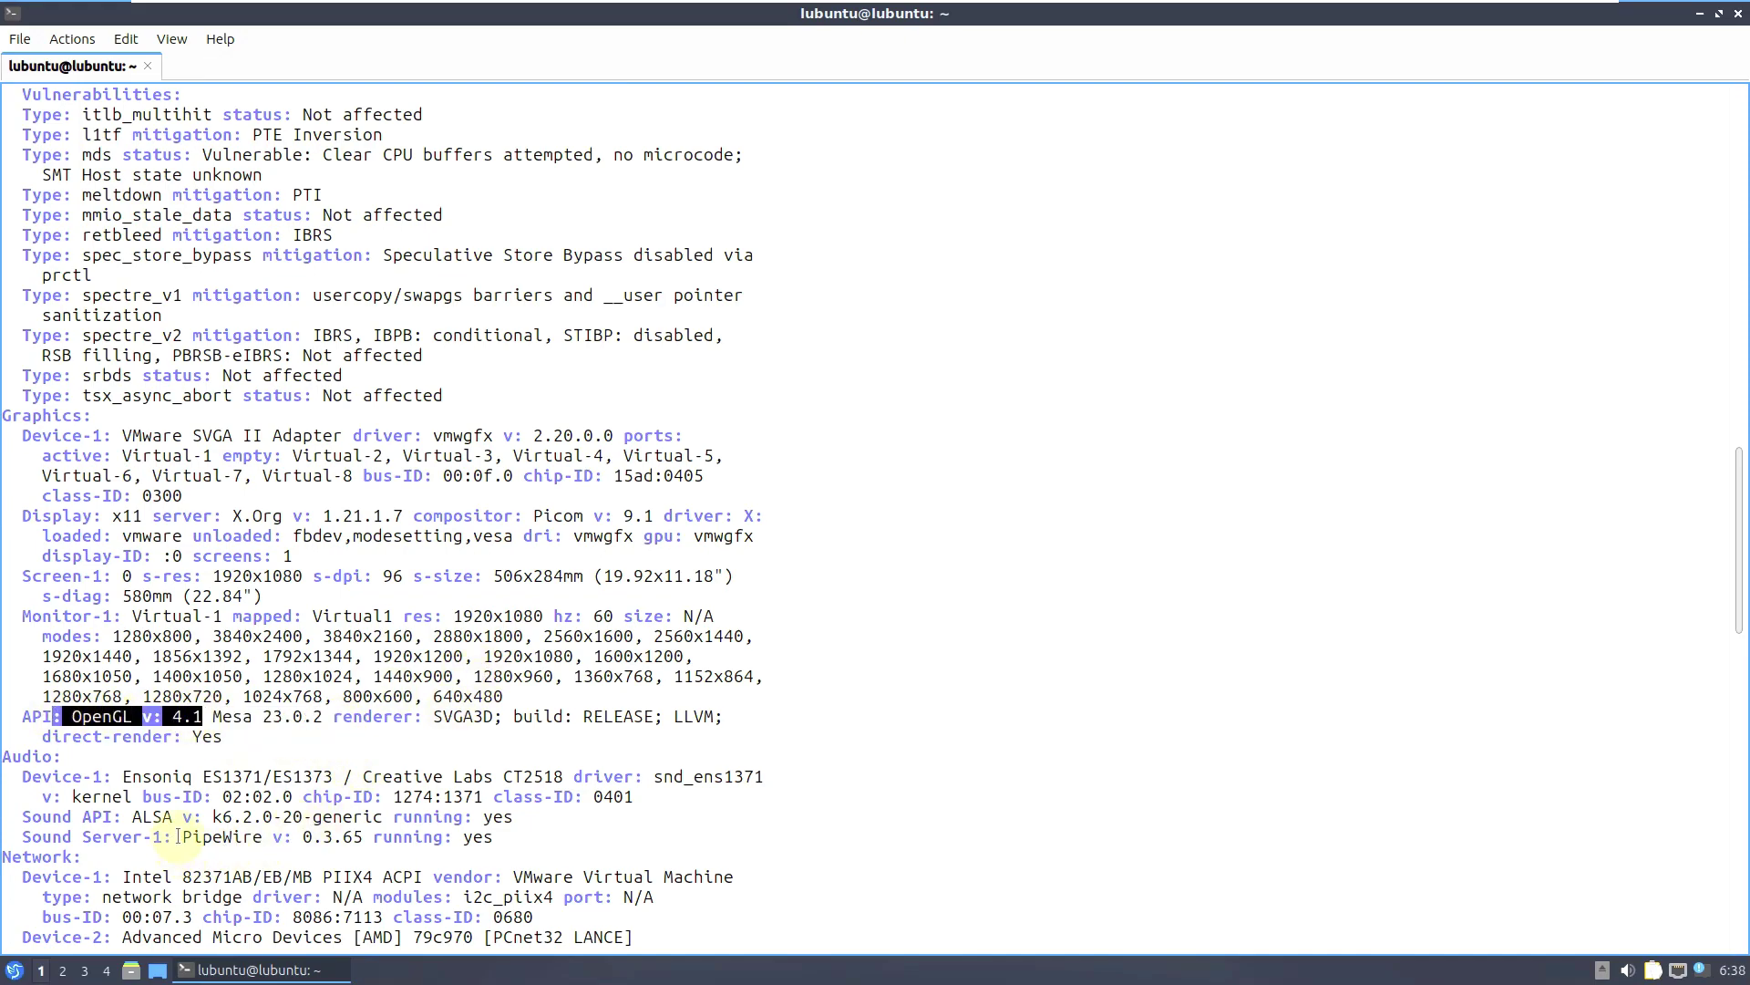
left_click_drag(183, 837, 392, 843)
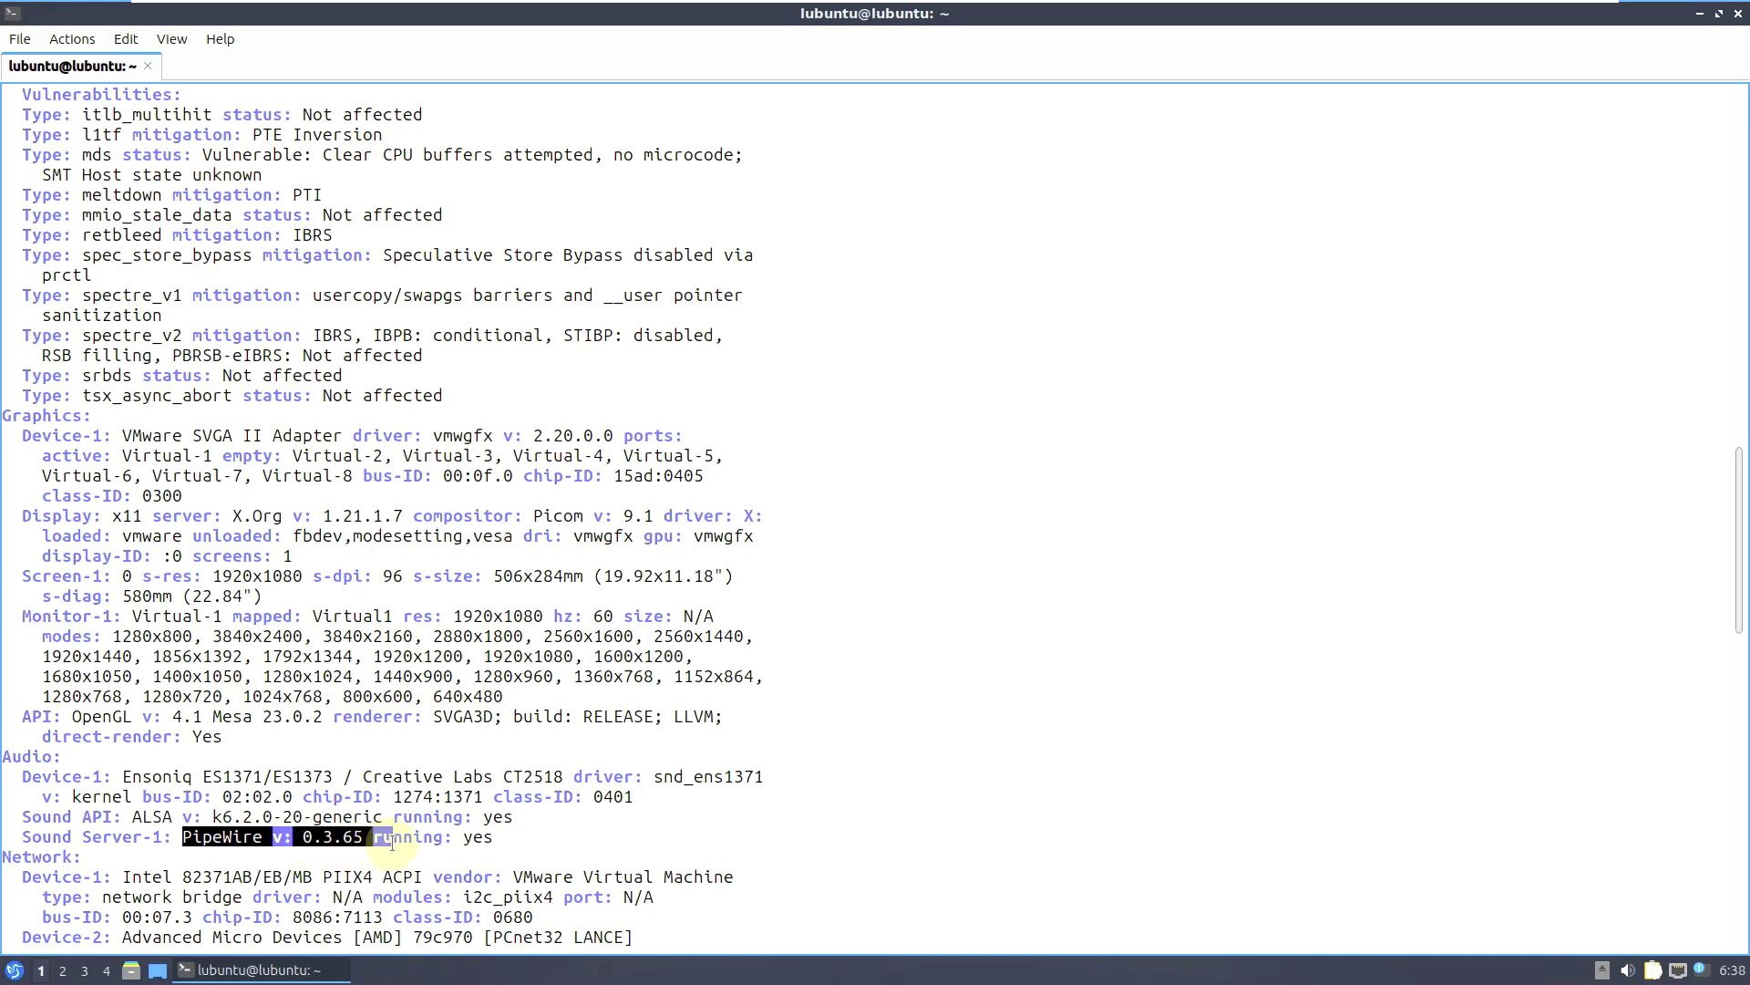
left_click(634, 849)
scroll(634, 825, "down", 8)
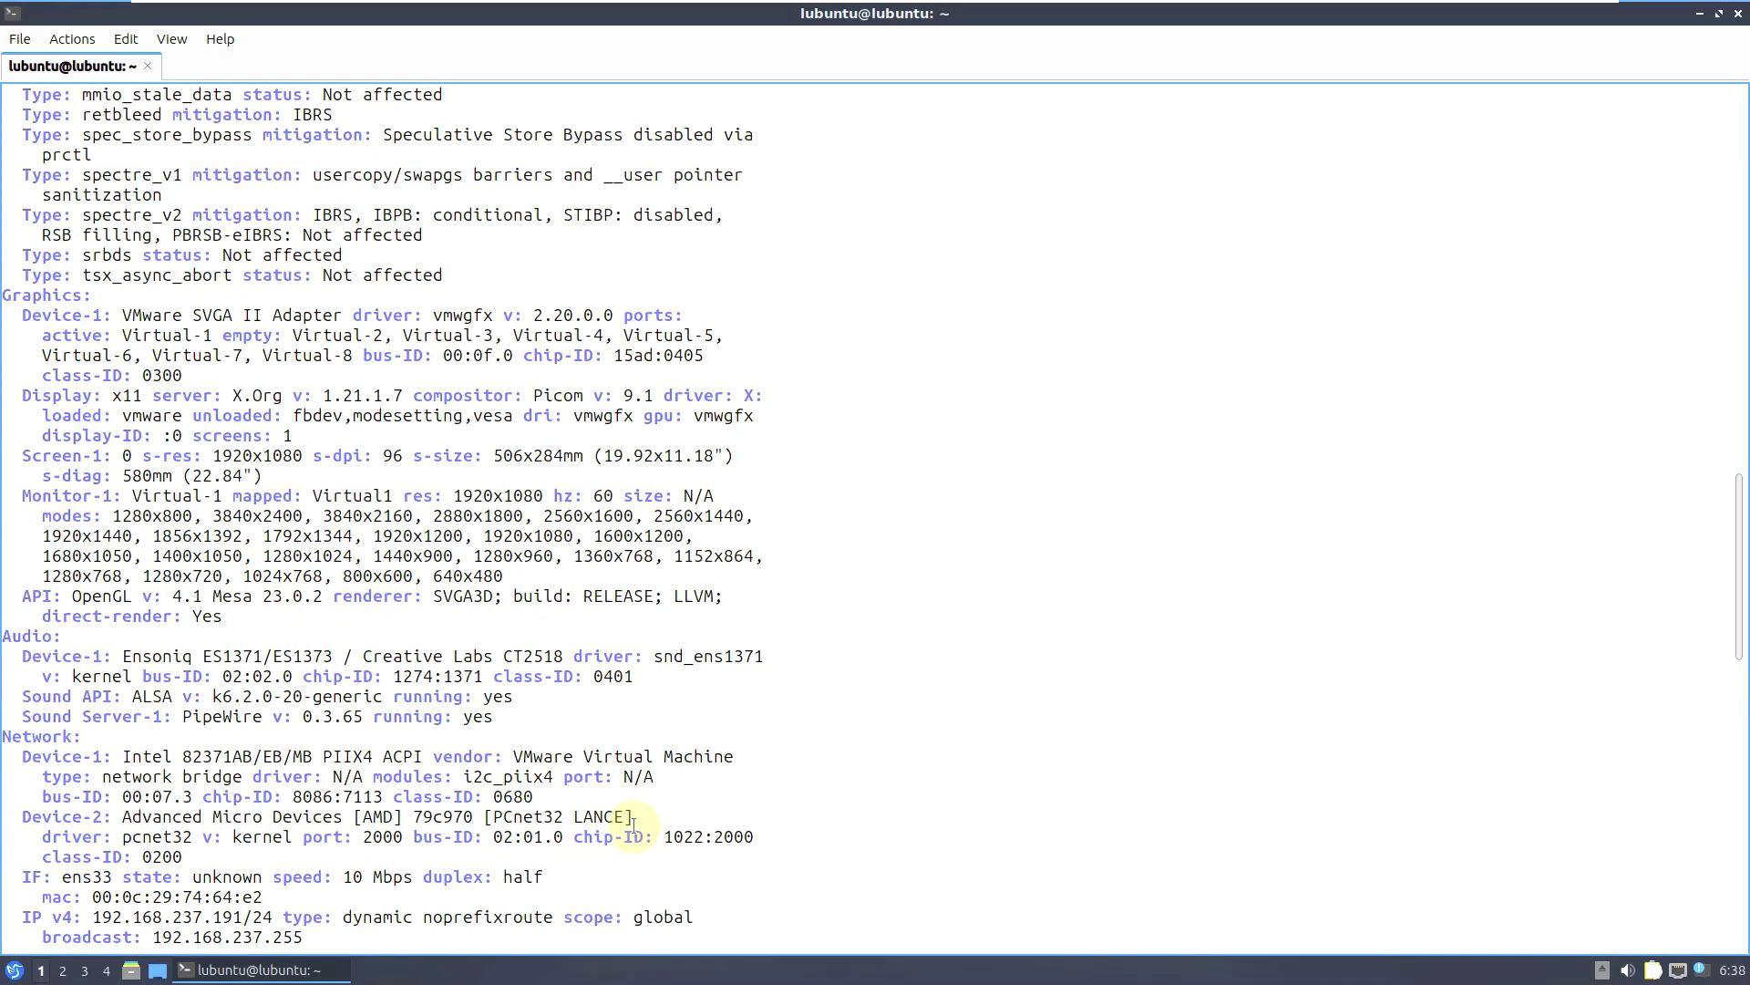
scroll(634, 825, "down", 2)
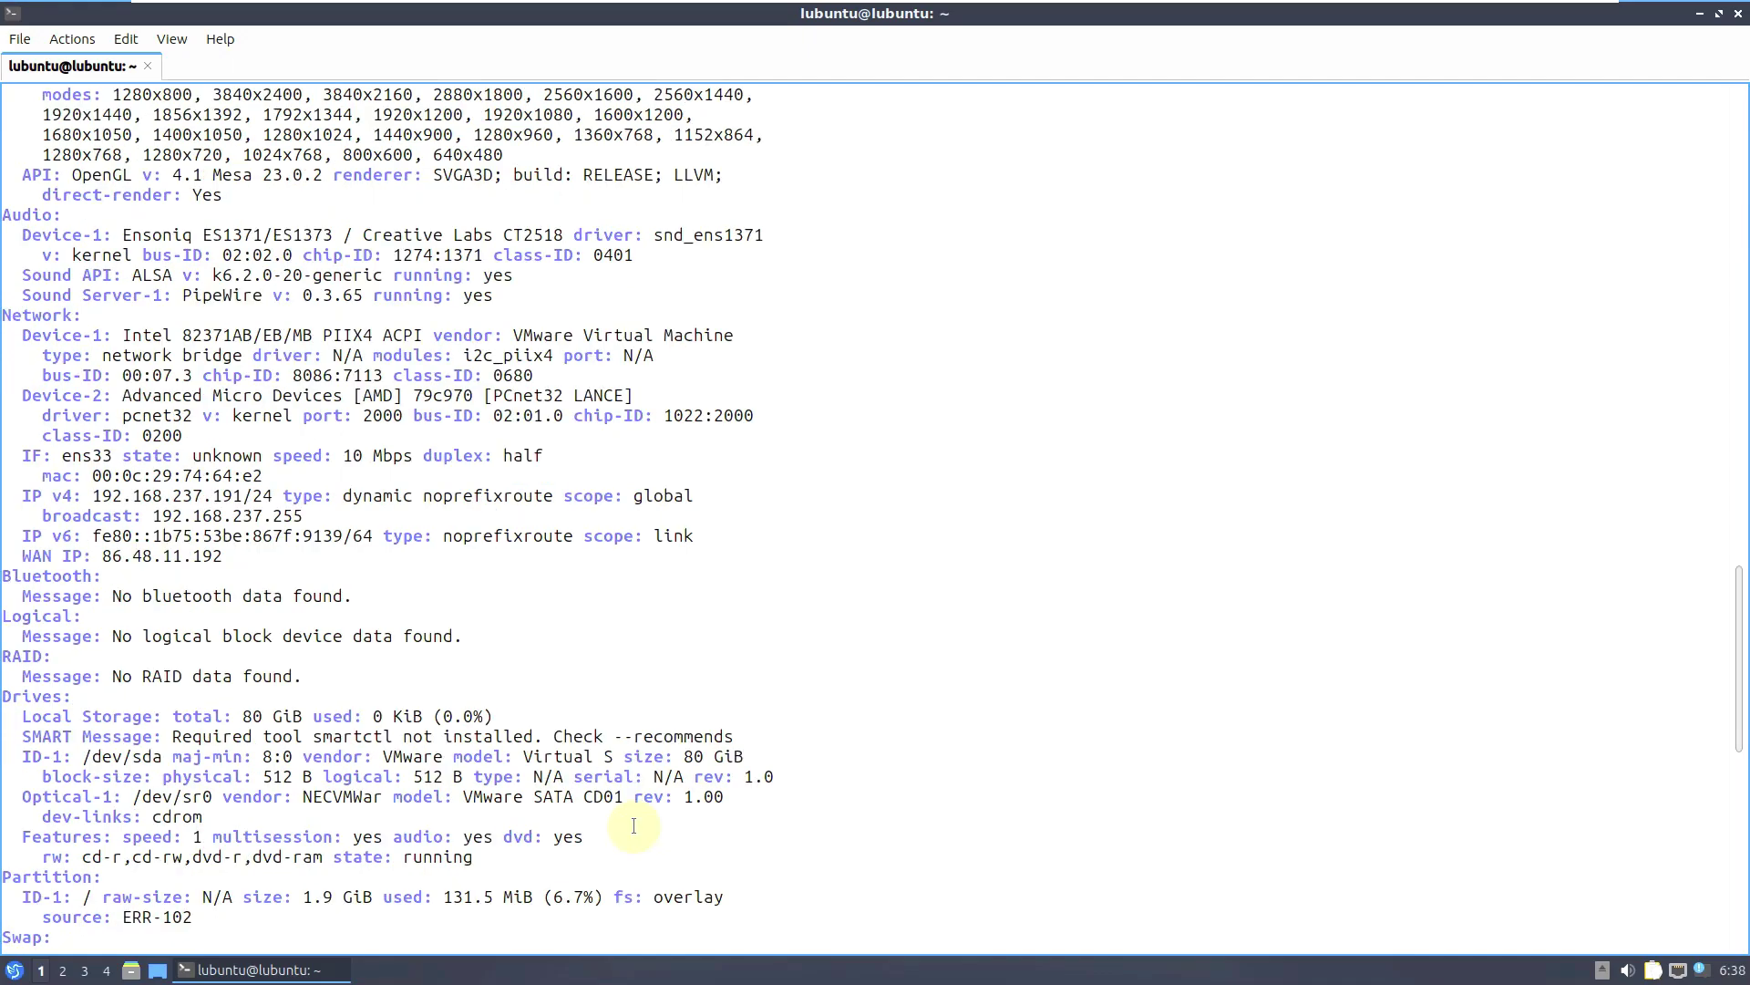
left_click_drag(164, 656, 313, 656)
scroll(661, 620, "down", 3)
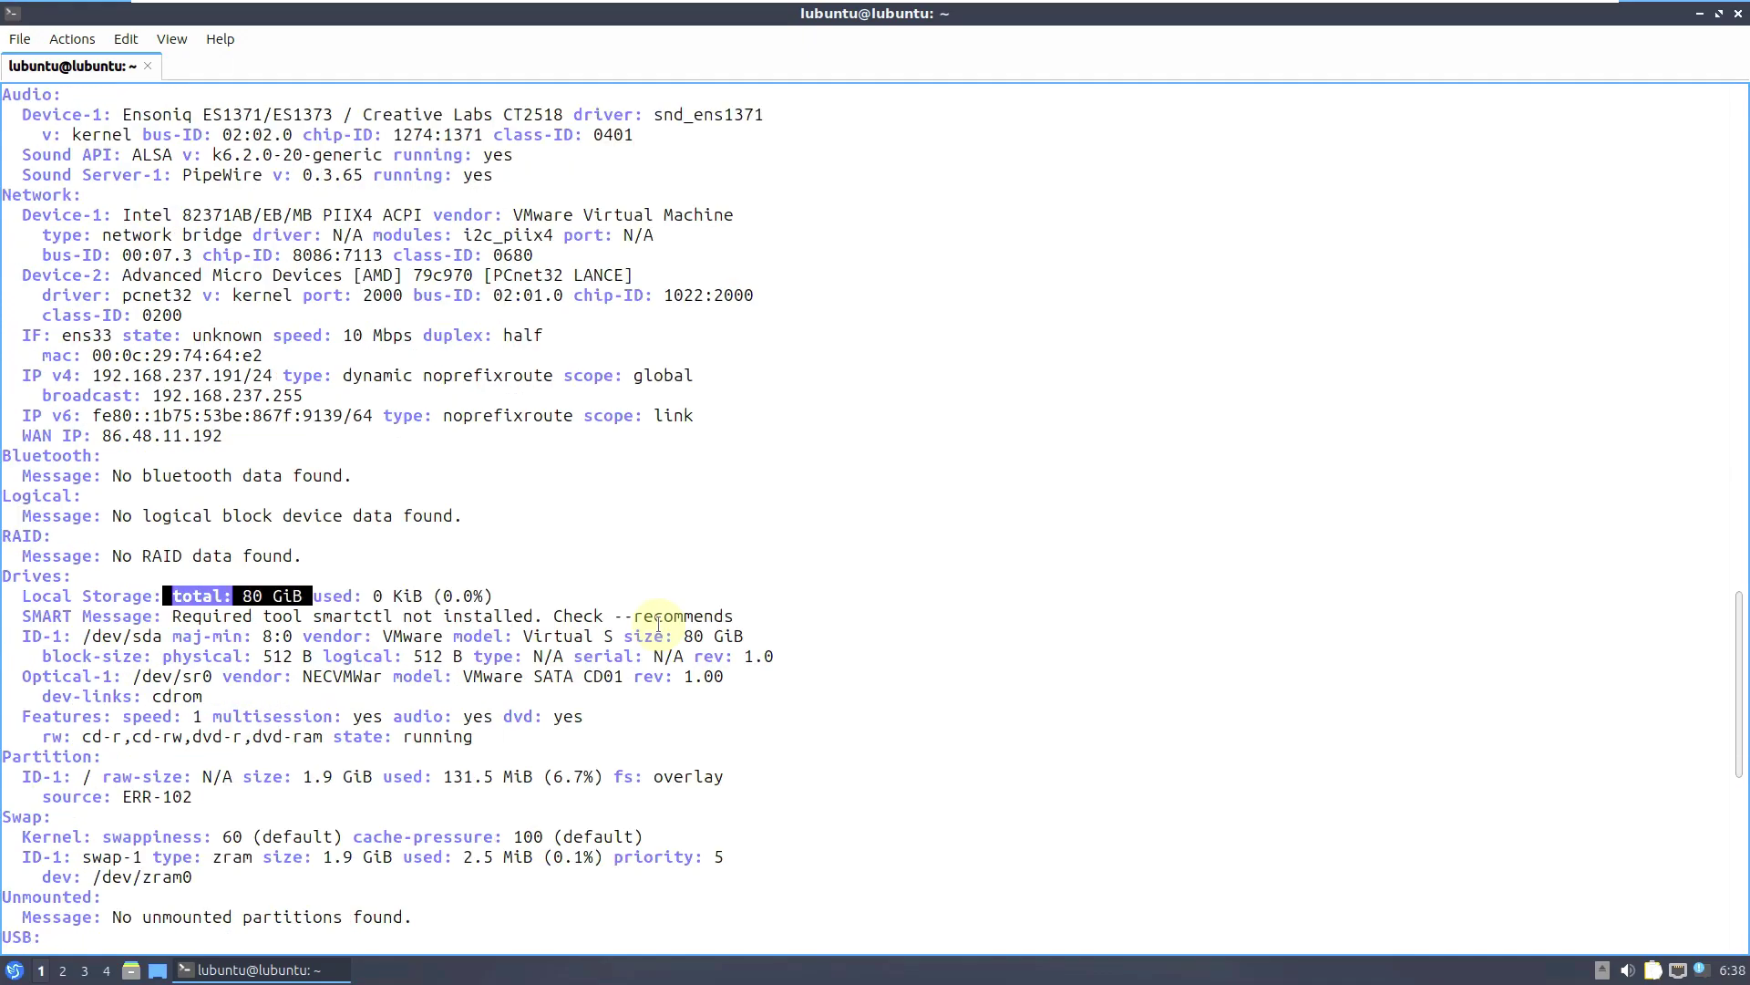
scroll(658, 624, "down", 6)
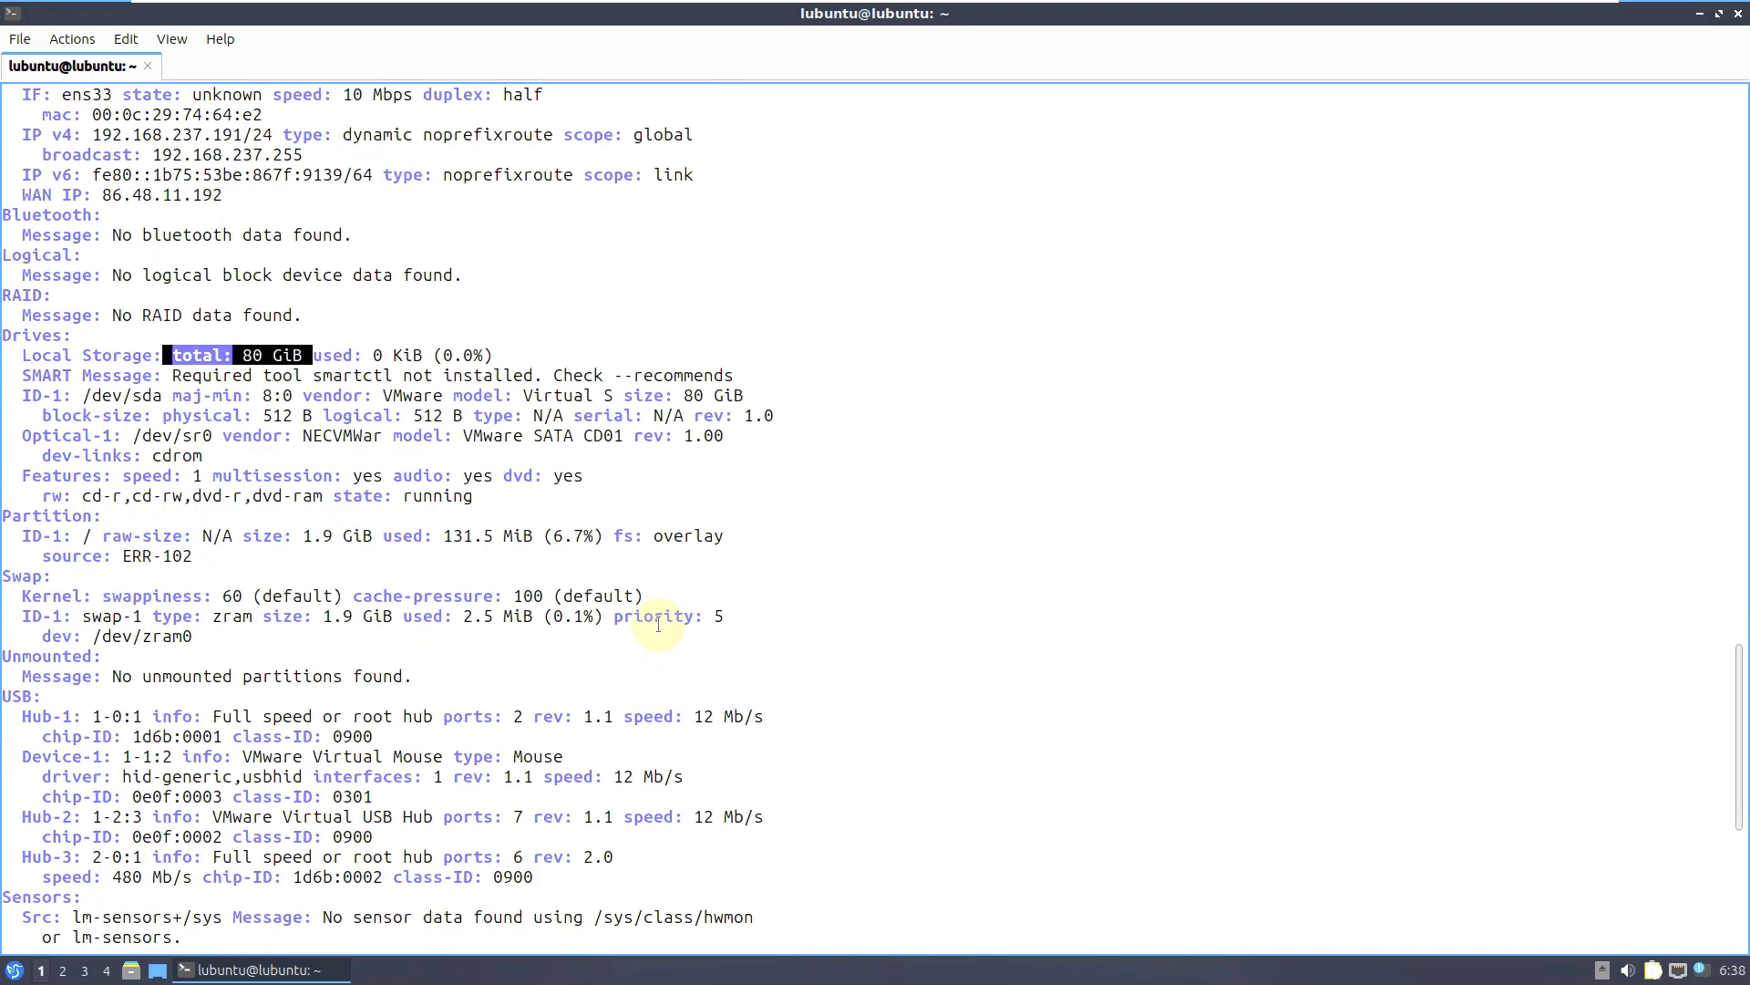
scroll(658, 625, "down", 5)
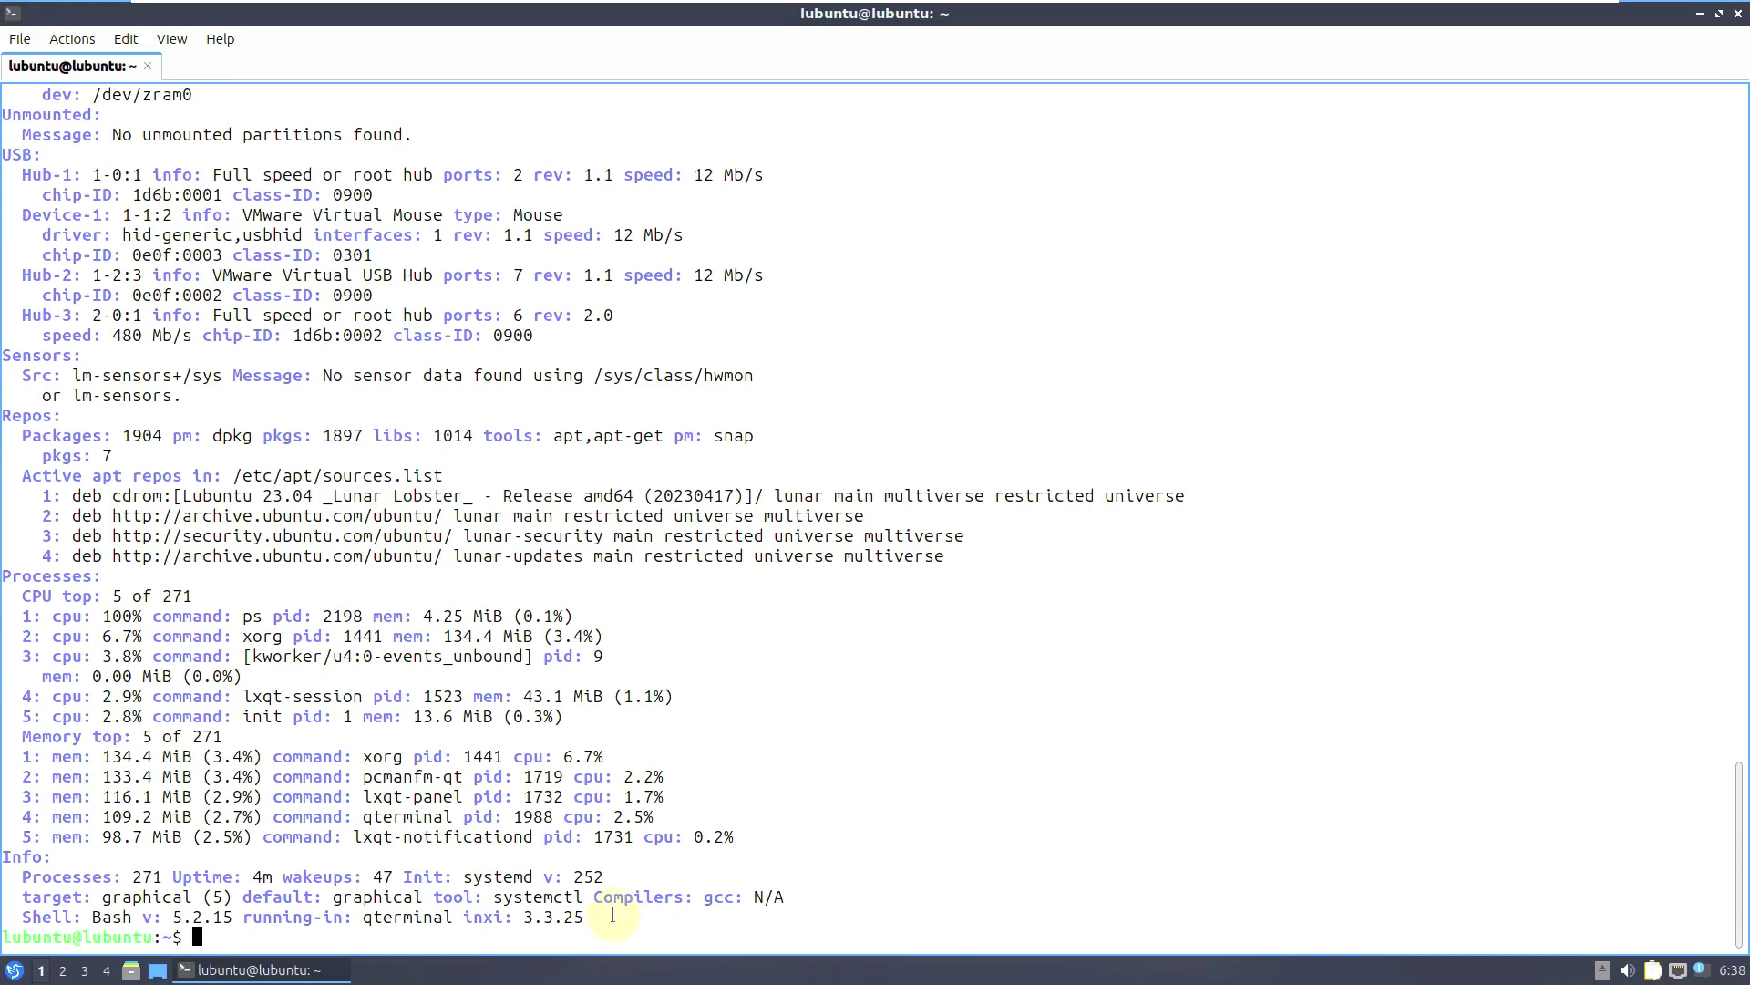
left_click_drag(596, 916, 462, 916)
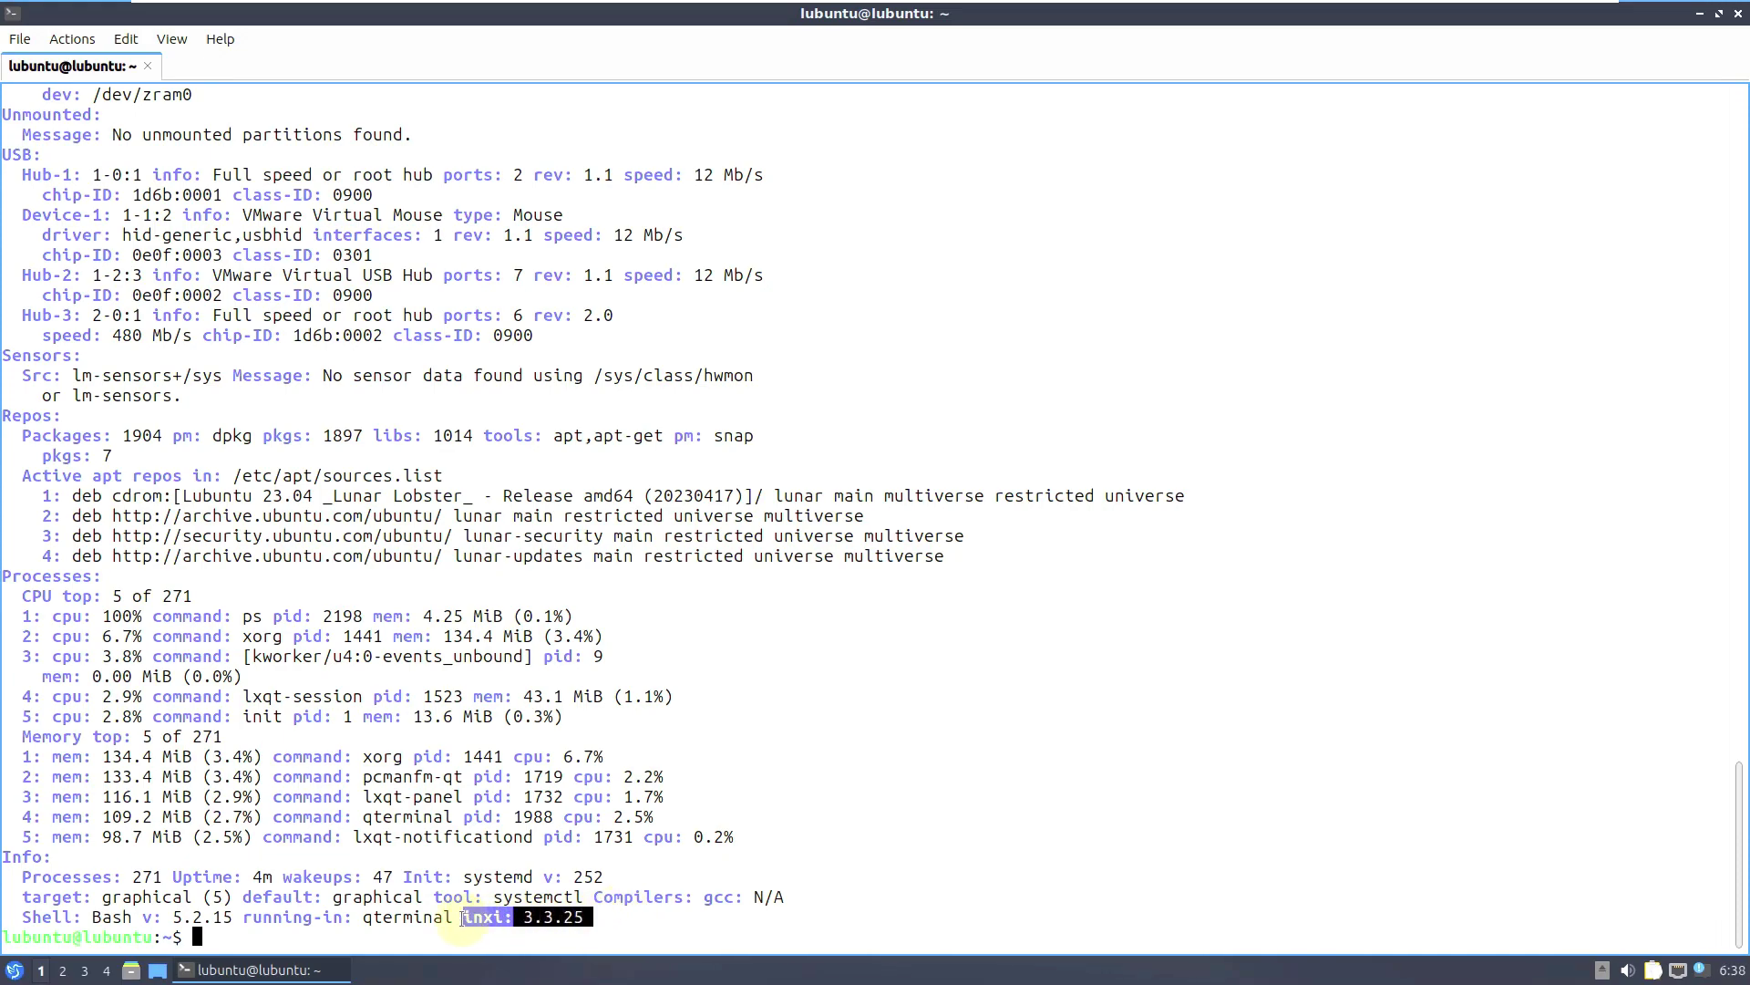
left_click(590, 901)
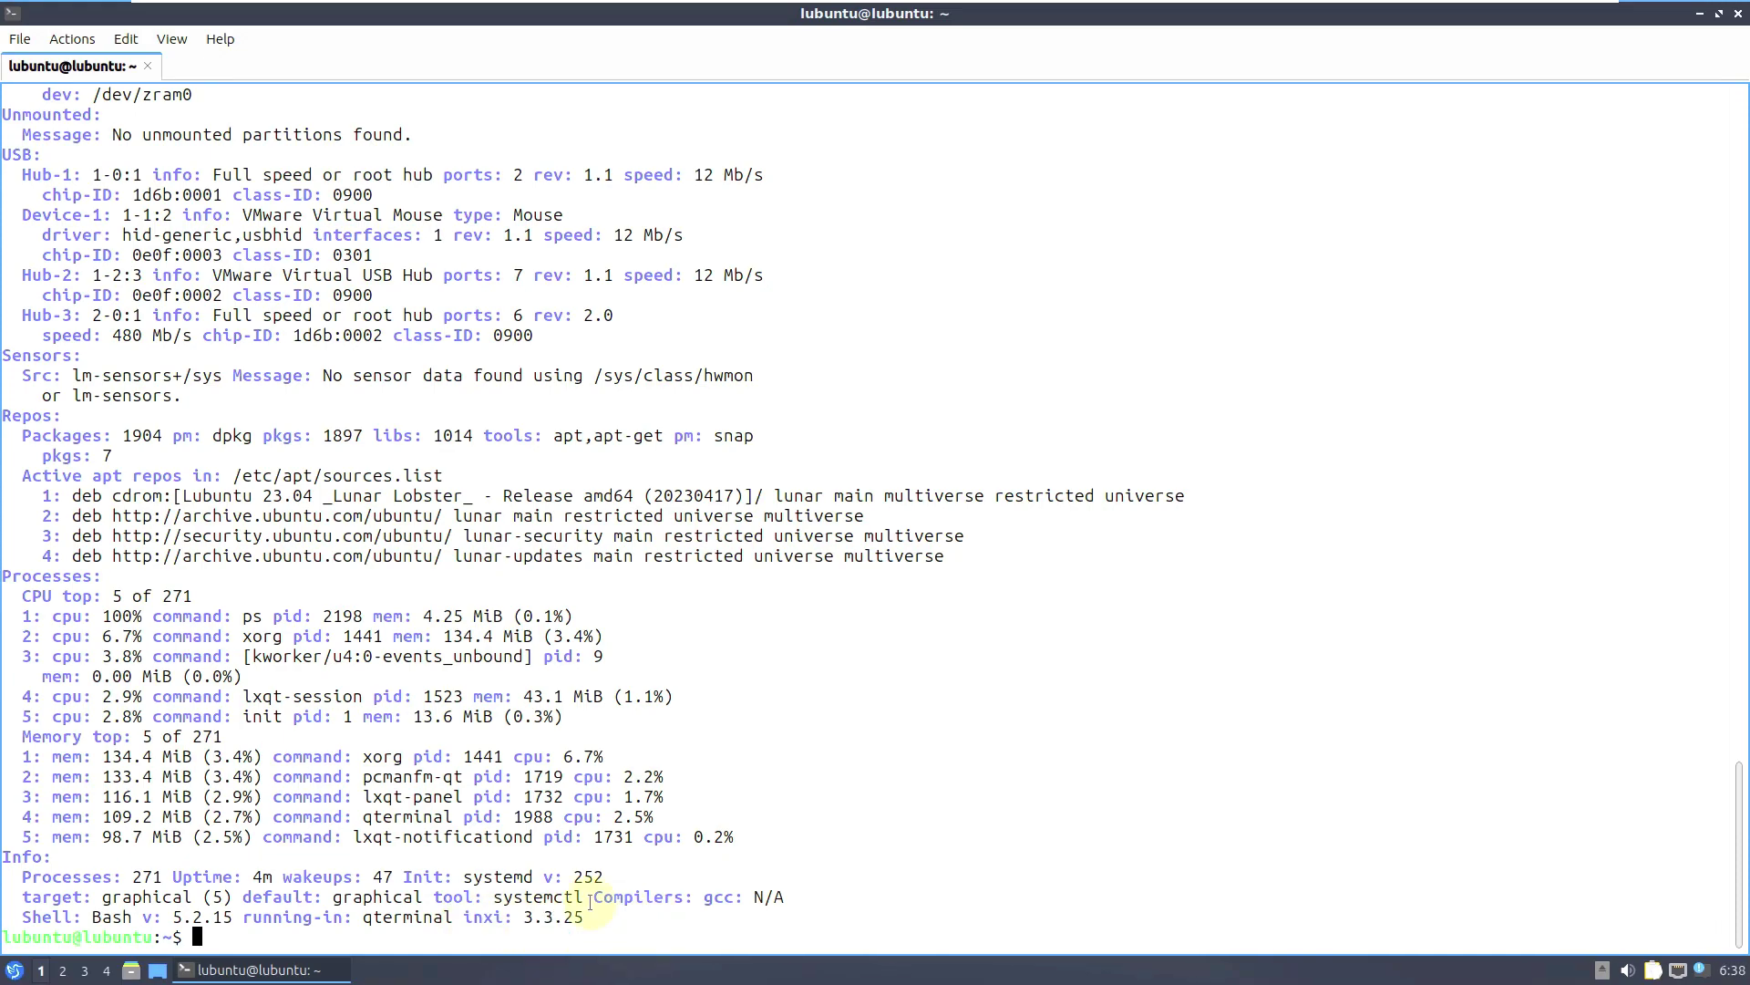
left_click_drag(466, 875, 604, 876)
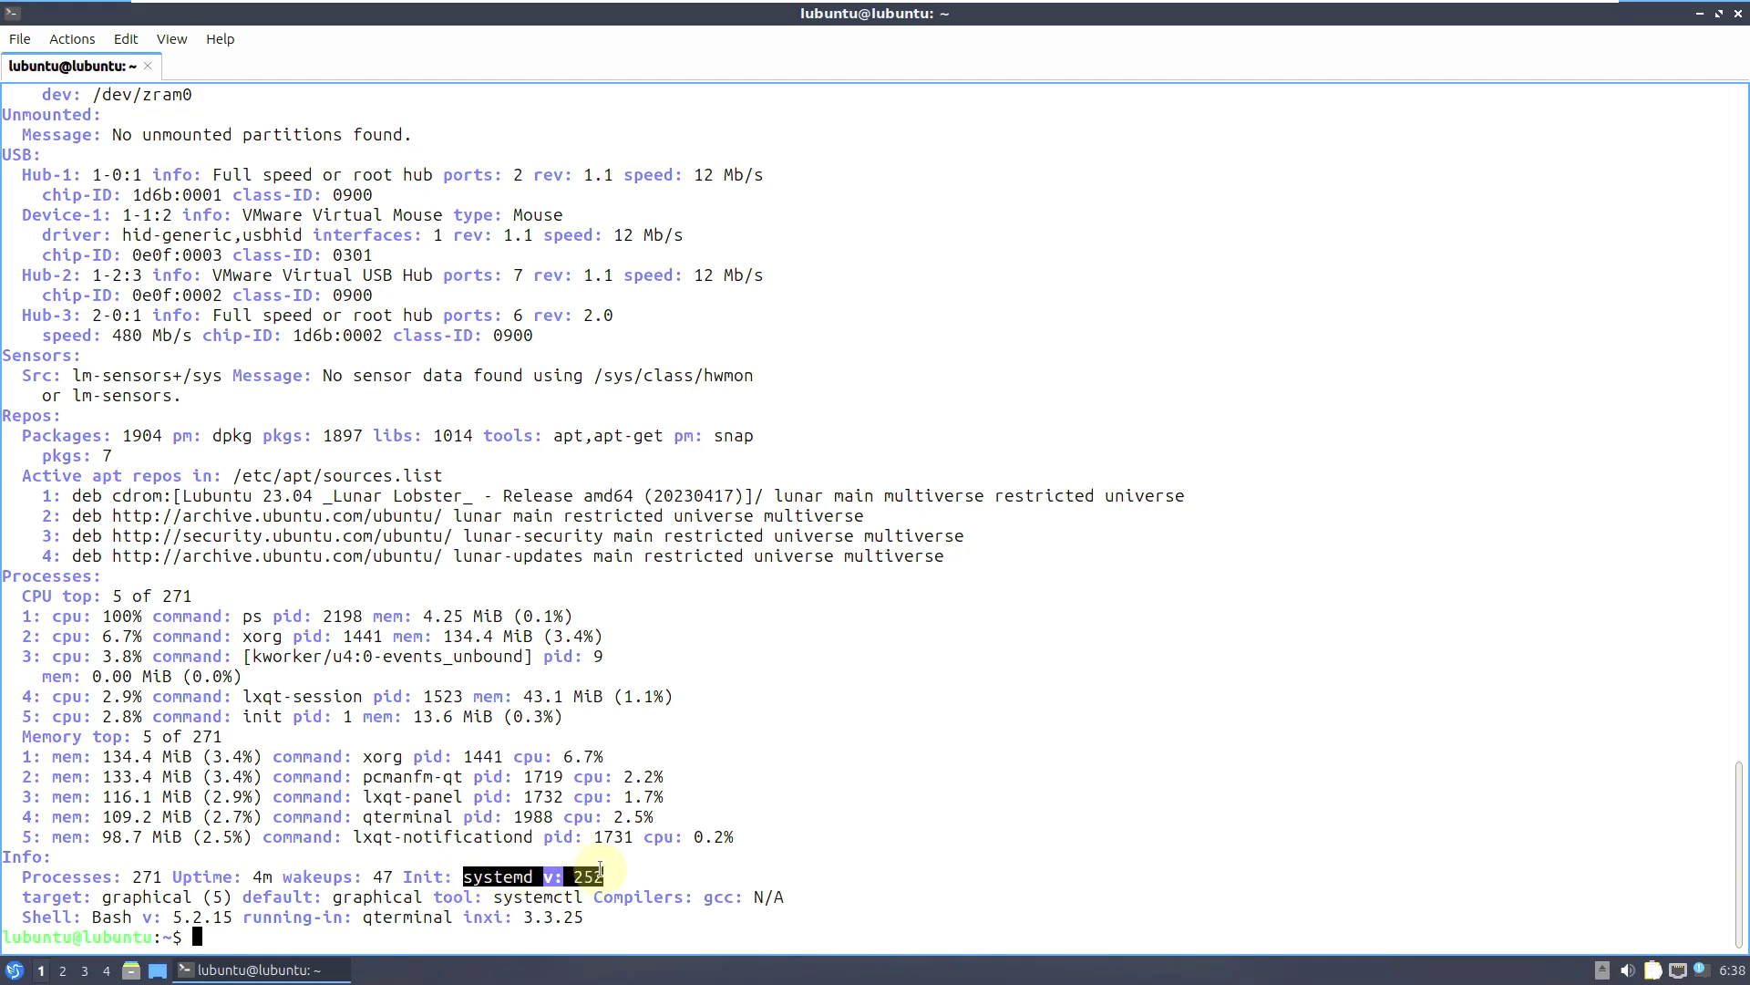
left_click(469, 877)
left_click_drag(162, 876, 273, 877)
left_click_drag(21, 877, 233, 917)
left_click(157, 918)
Run inxi, inxi -G and inxi -b for system, graphics and basic summaries
left_click(245, 941)
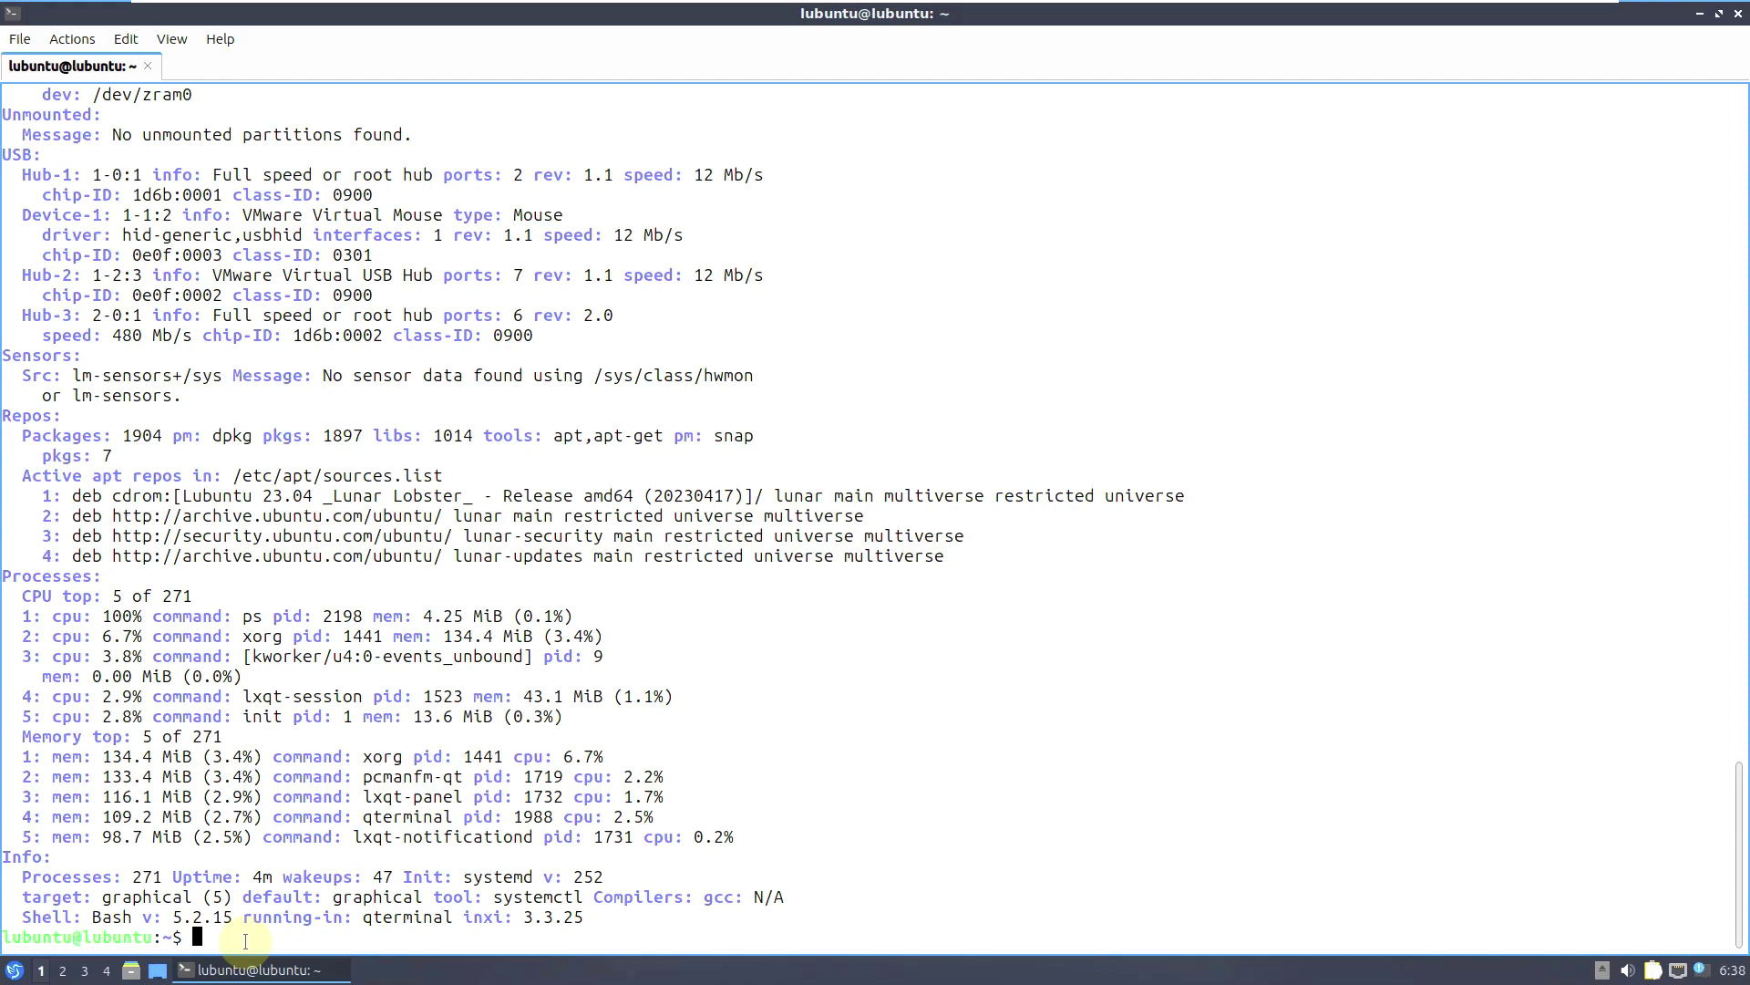
type("inxi")
key("Return")
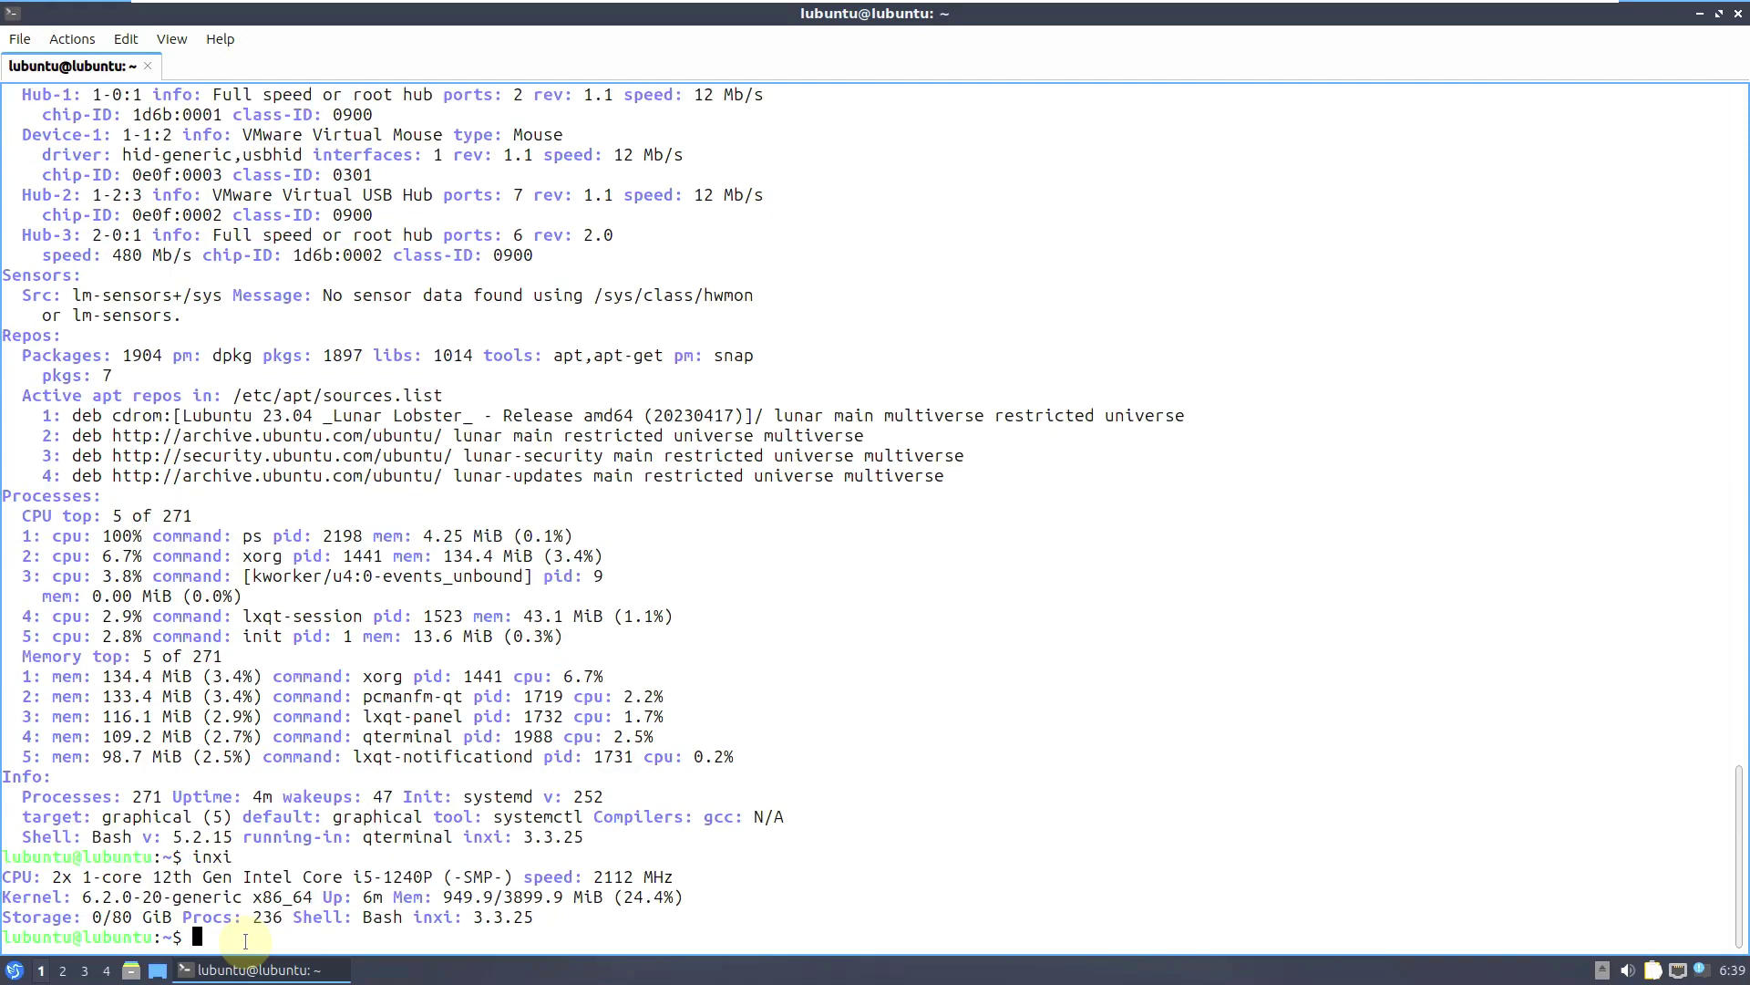
type("inxi -G")
key("Return")
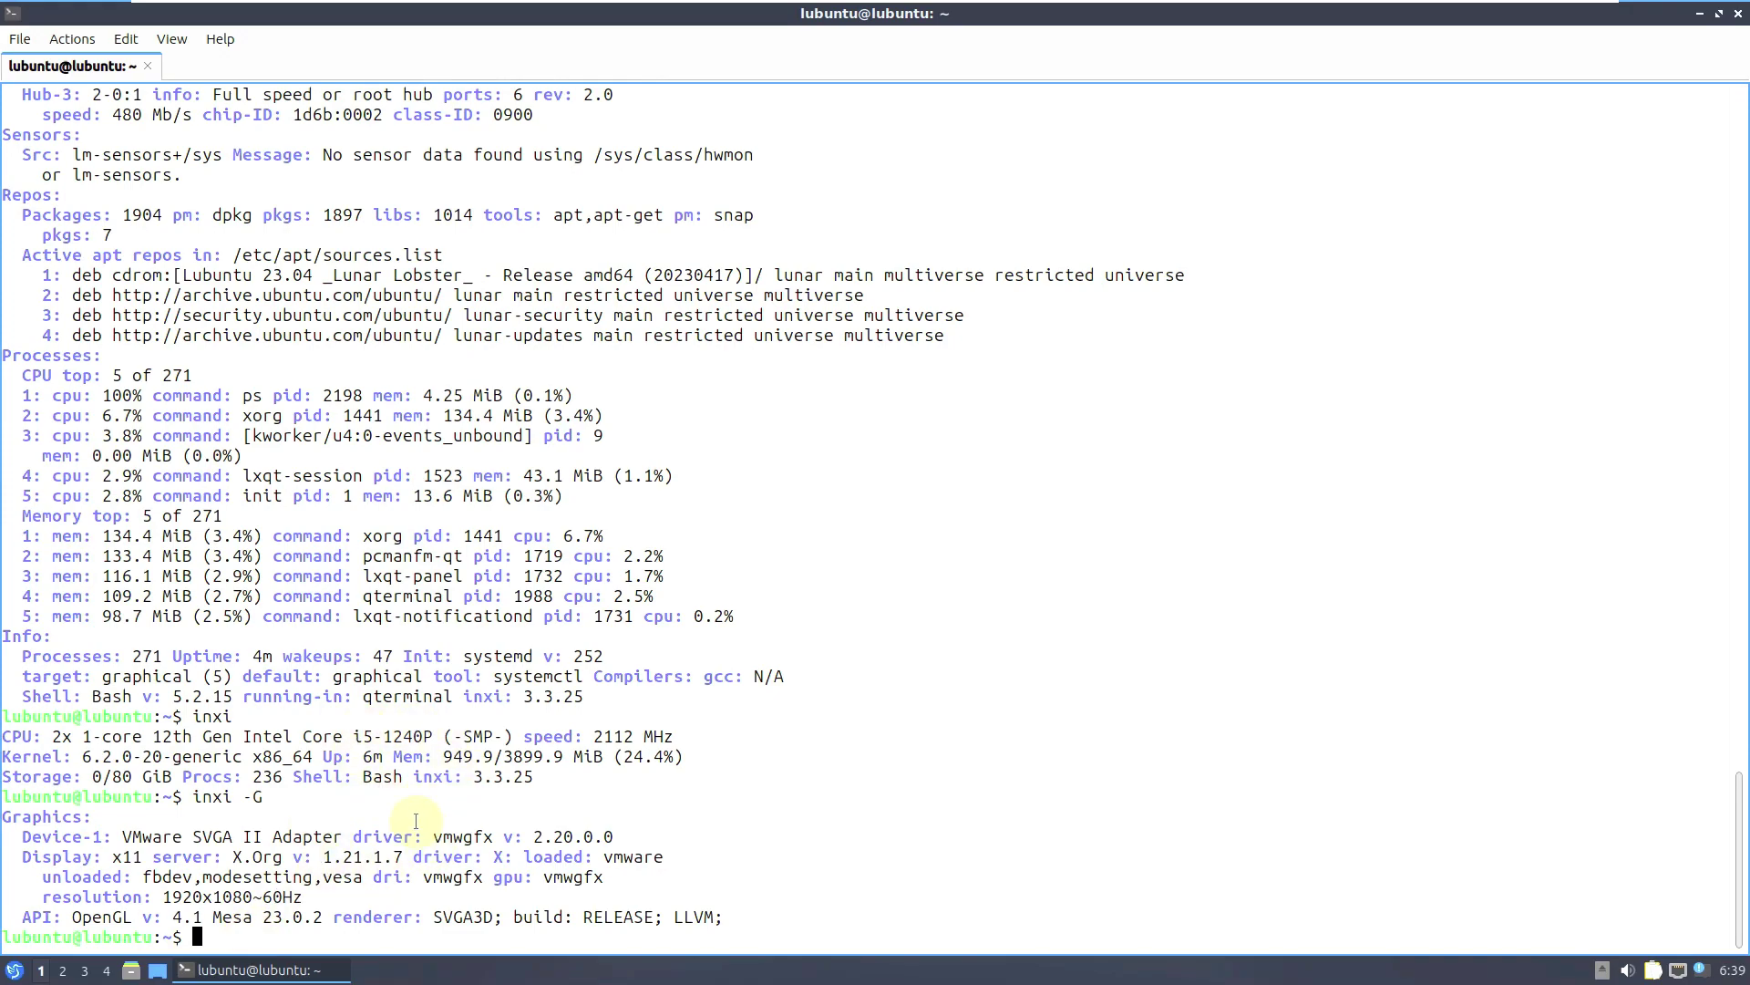
type("inxi -b")
key("Return")
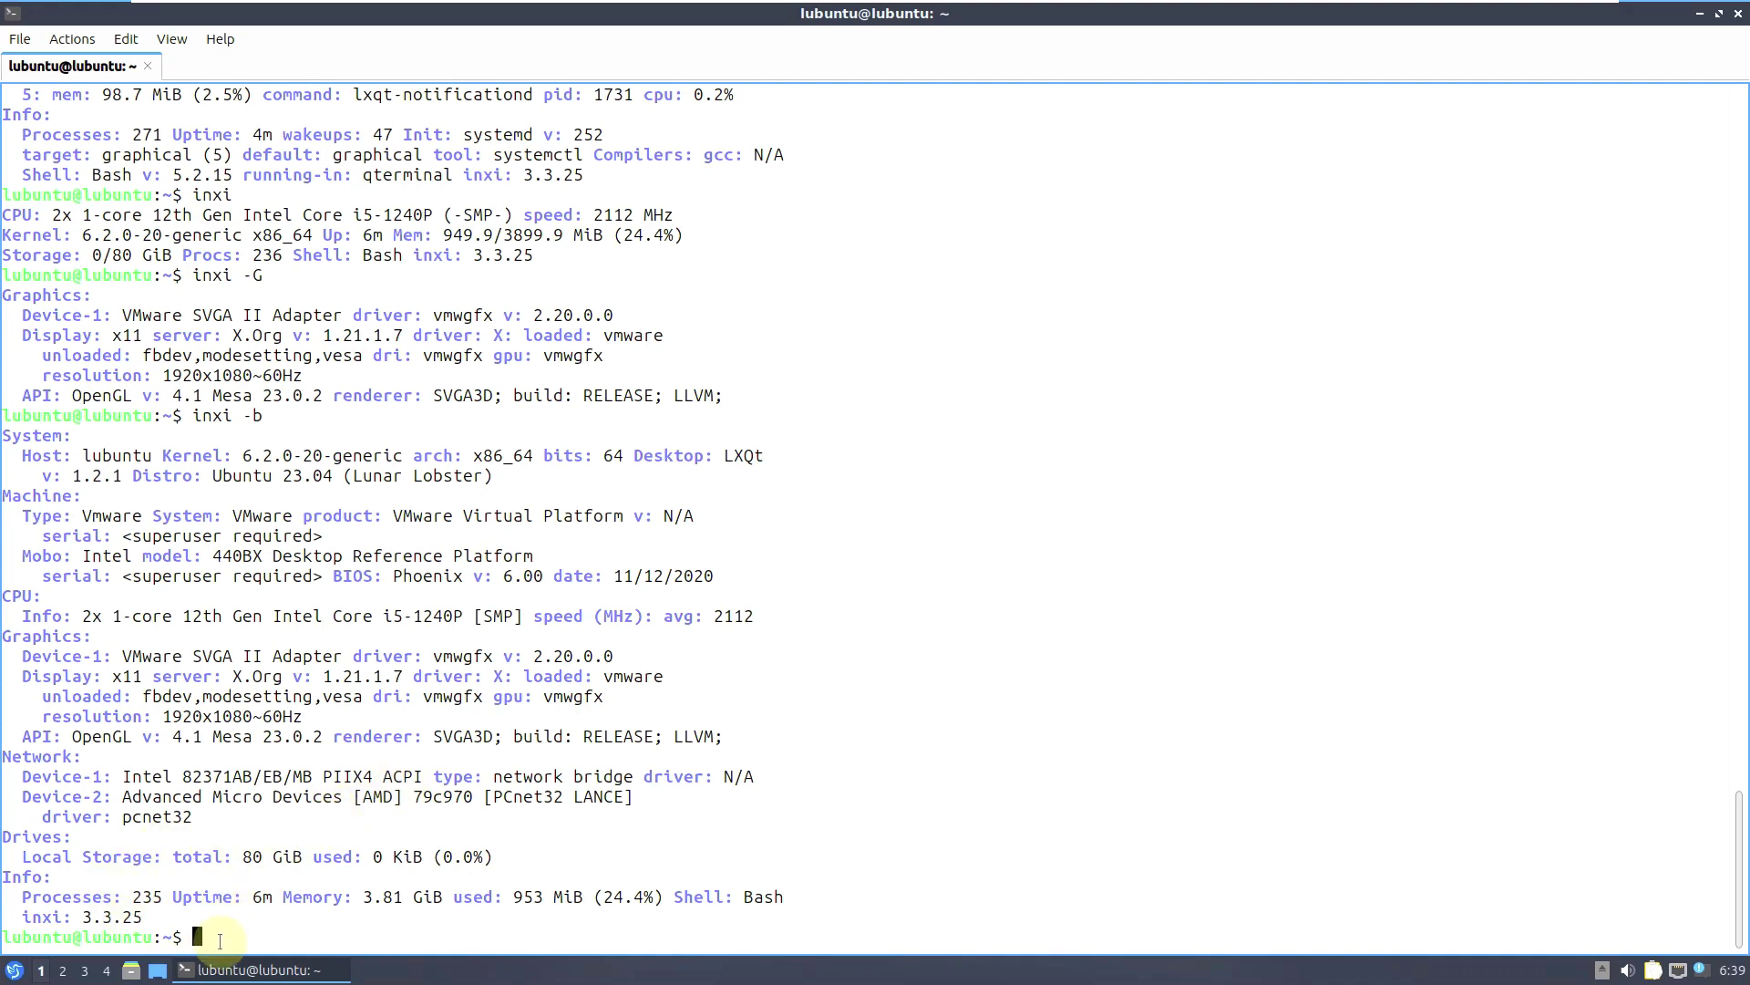
Show the release from /etc/issue, then run neofetch and the htop process viewer
type("cat /etc/issue")
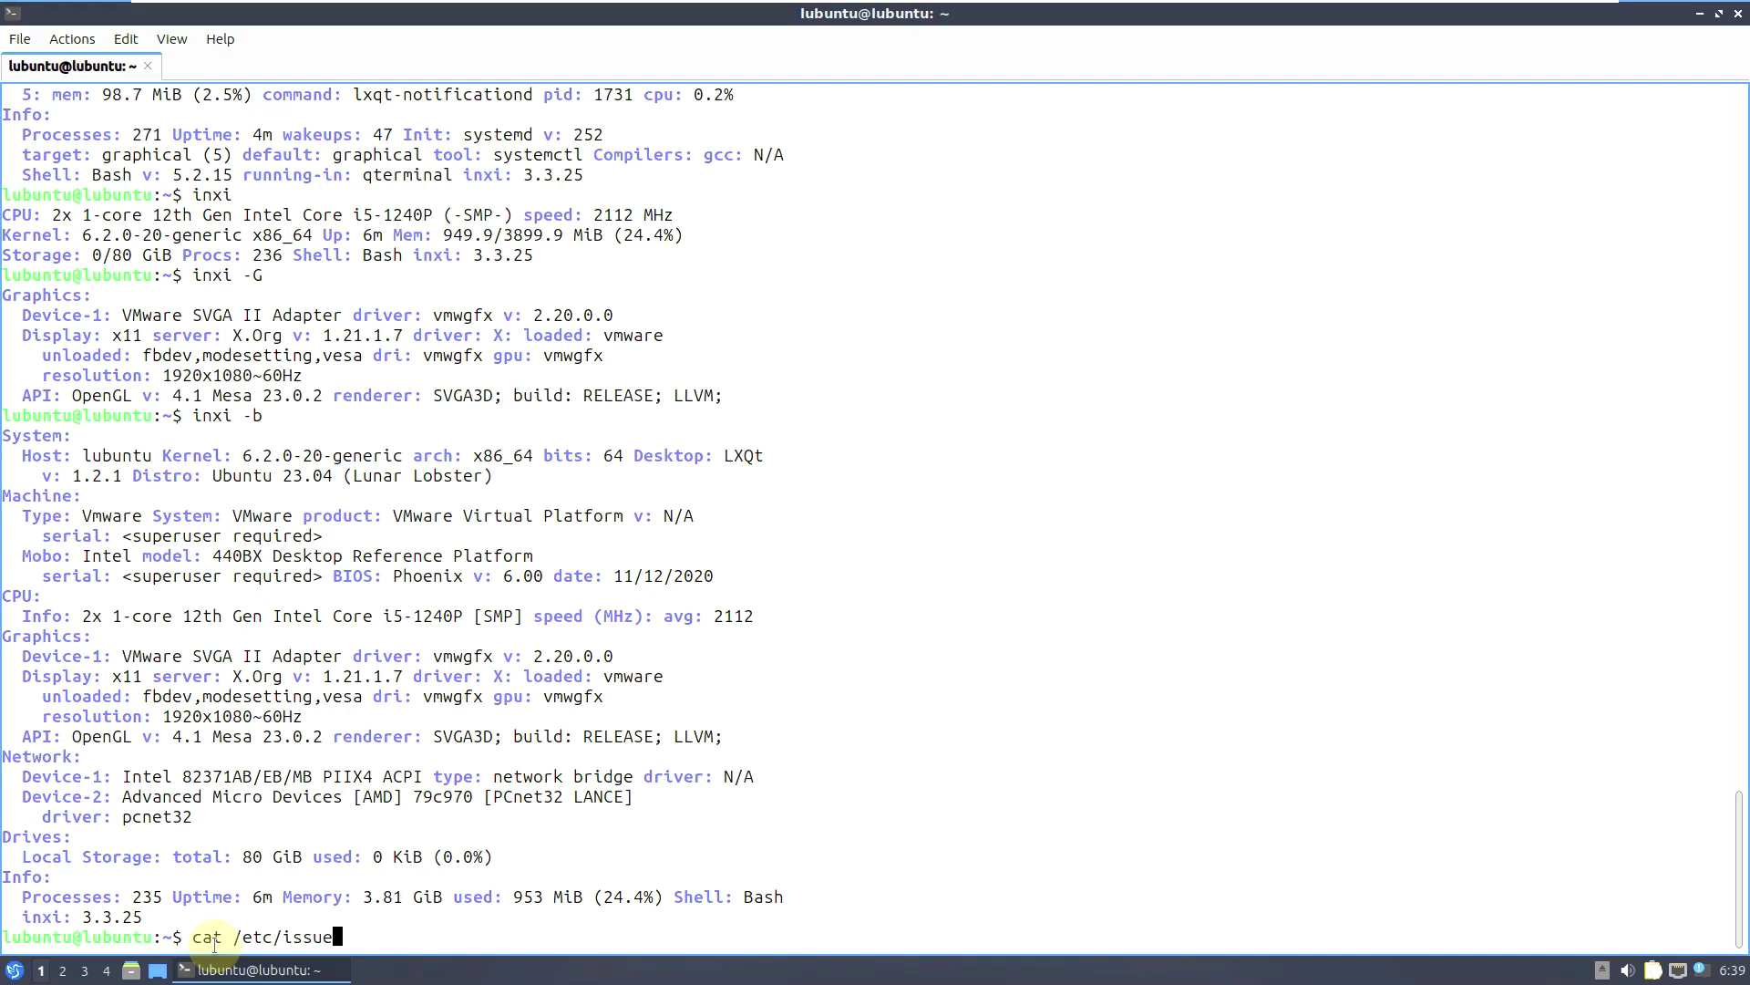
key("Return")
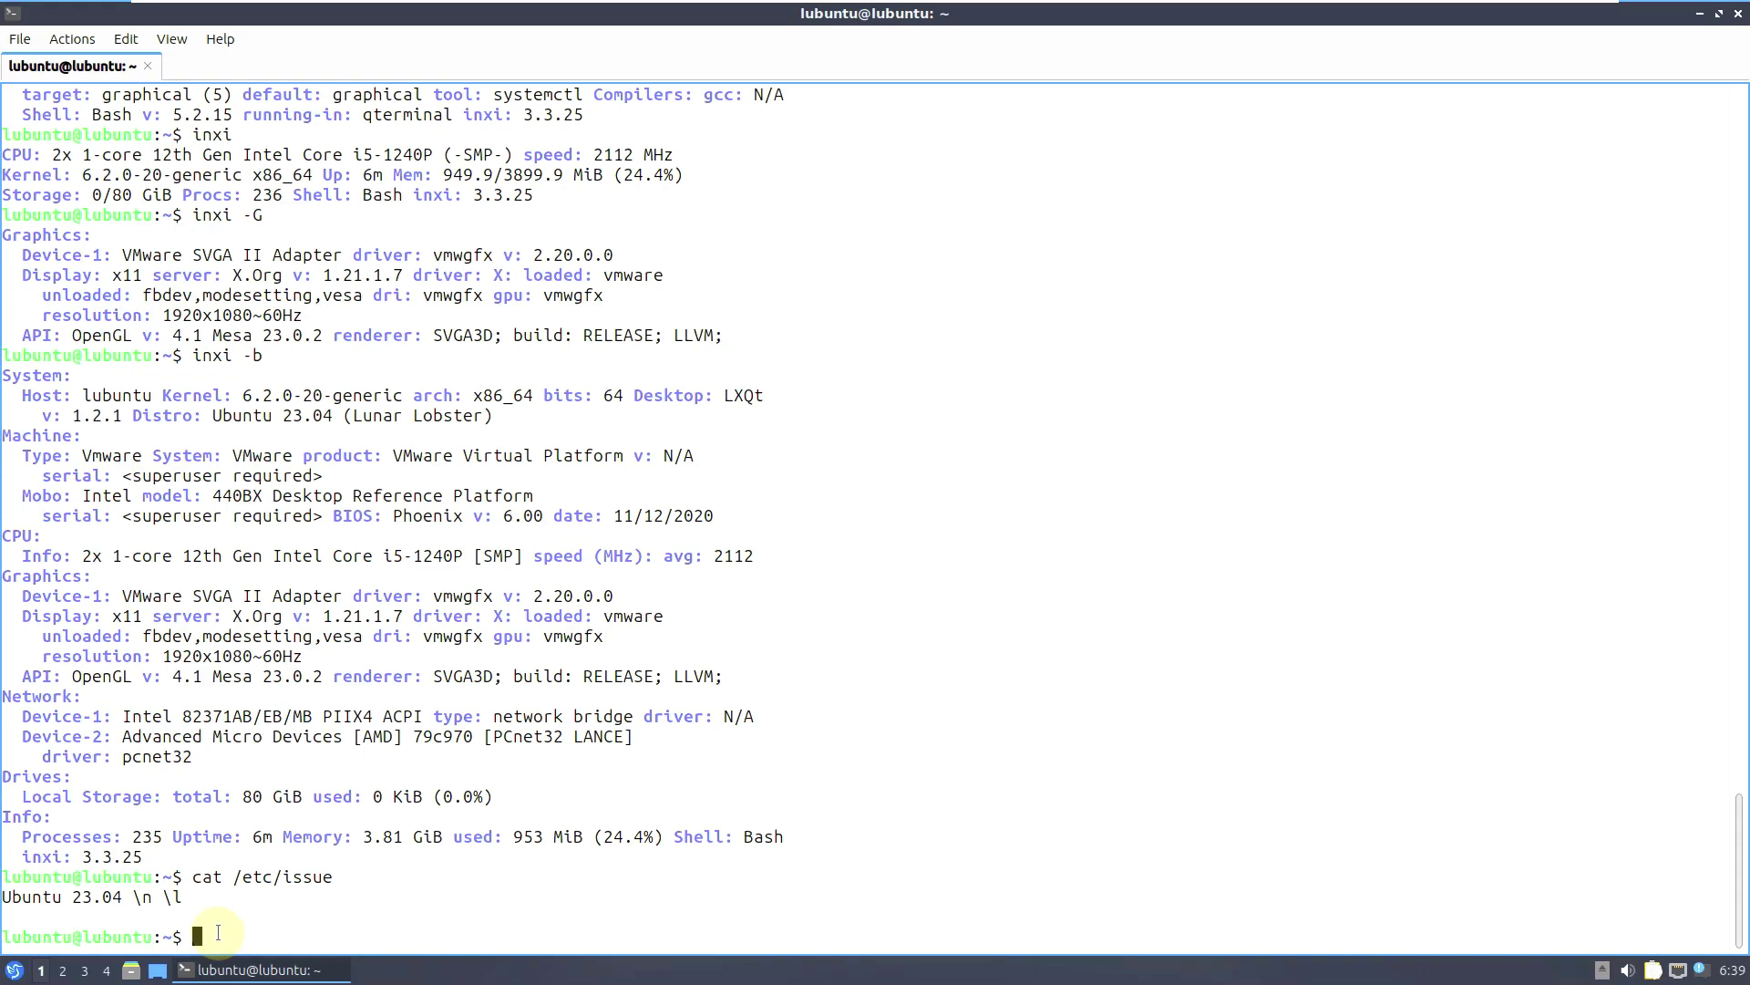
type("neofetch")
key("Return")
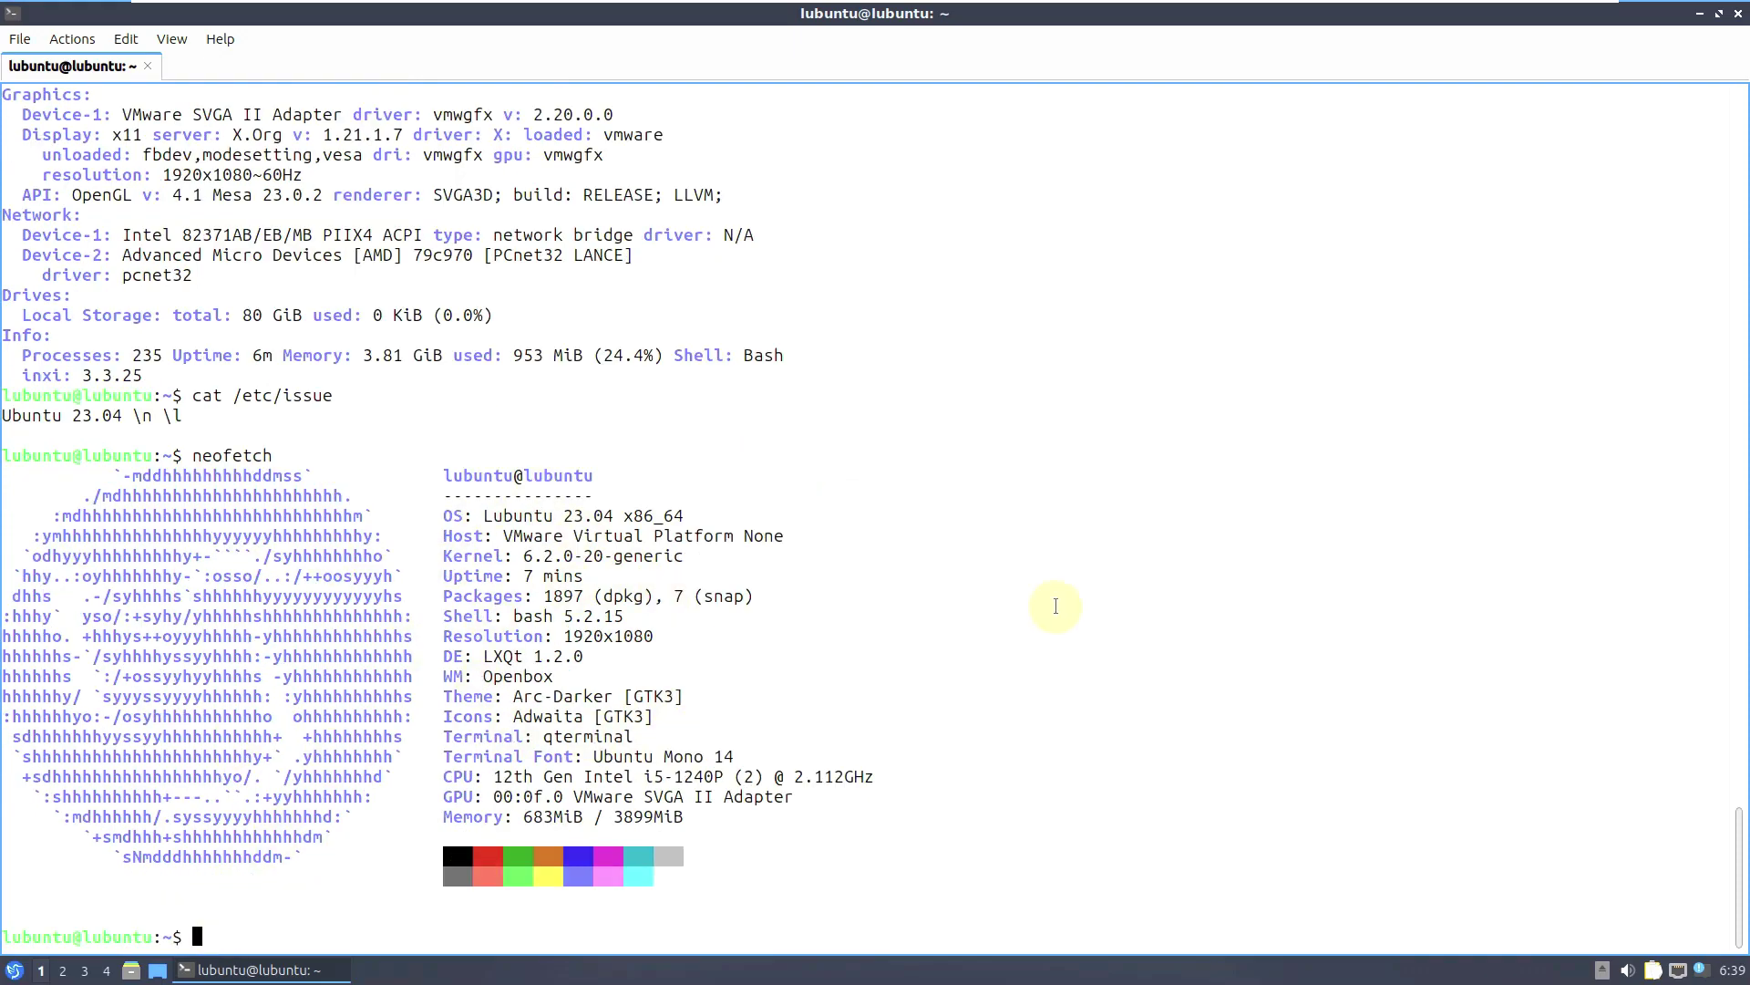
type("htop")
key("Return")
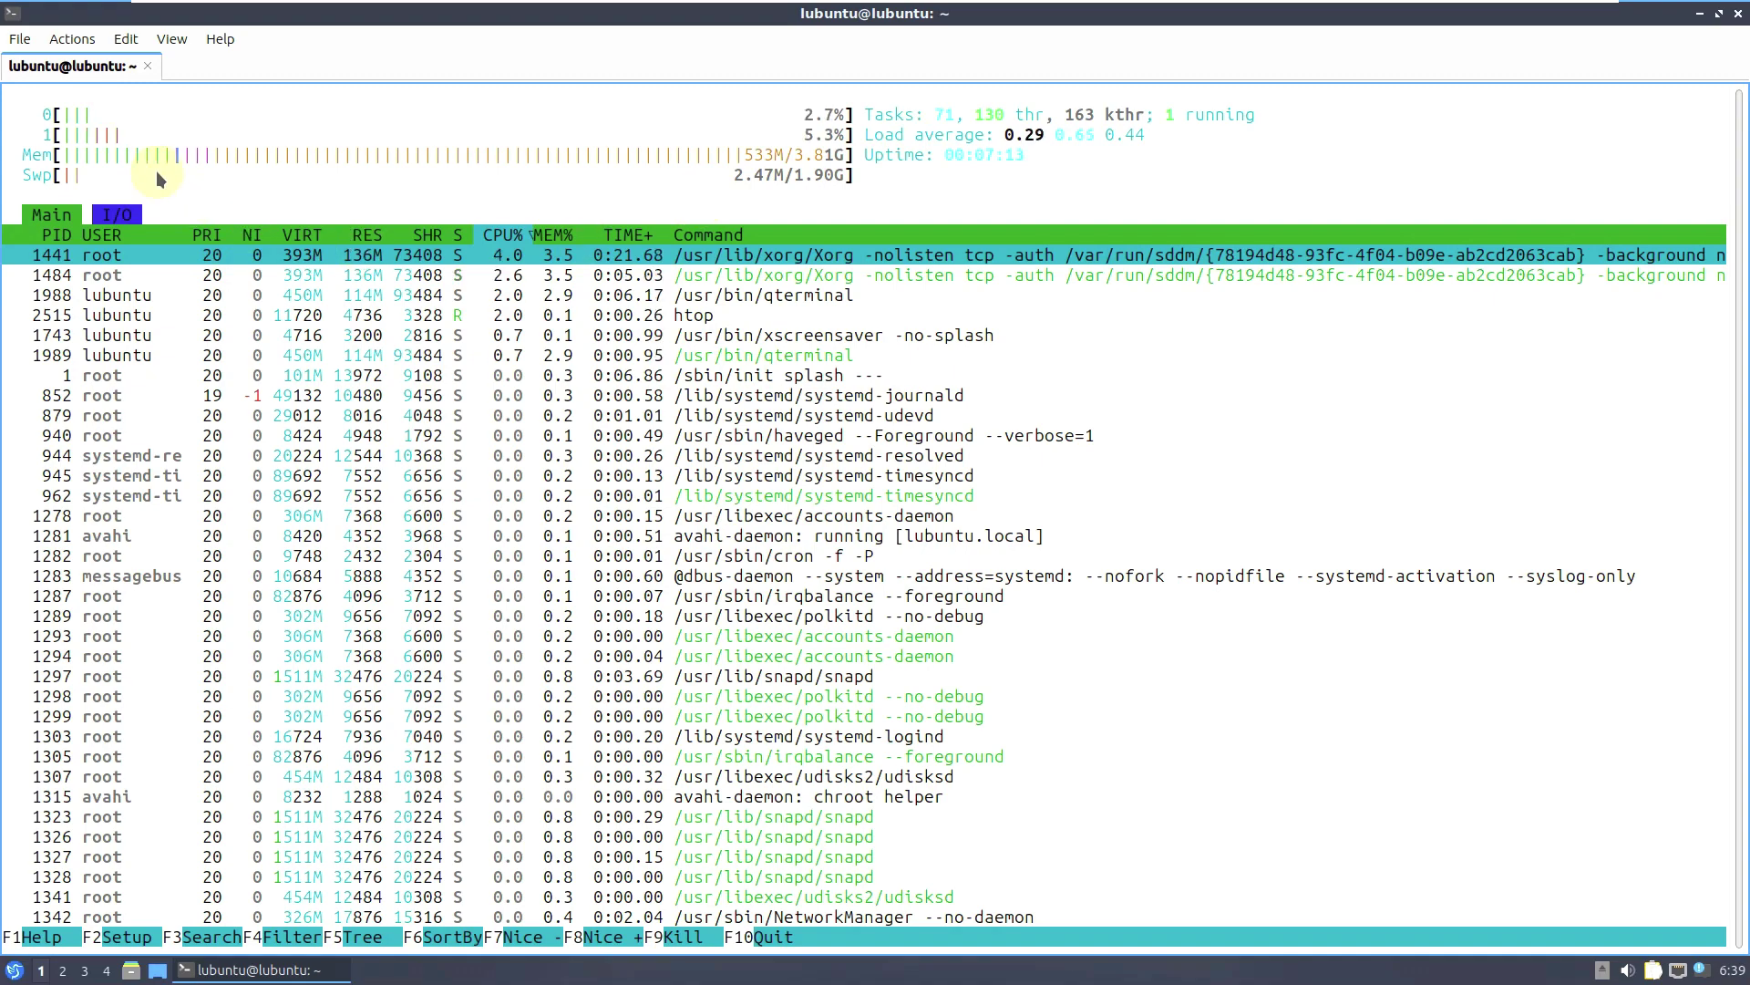
View QTerminal's About information, dismiss it, and close the terminal window
left_click(219, 38)
left_click(244, 69)
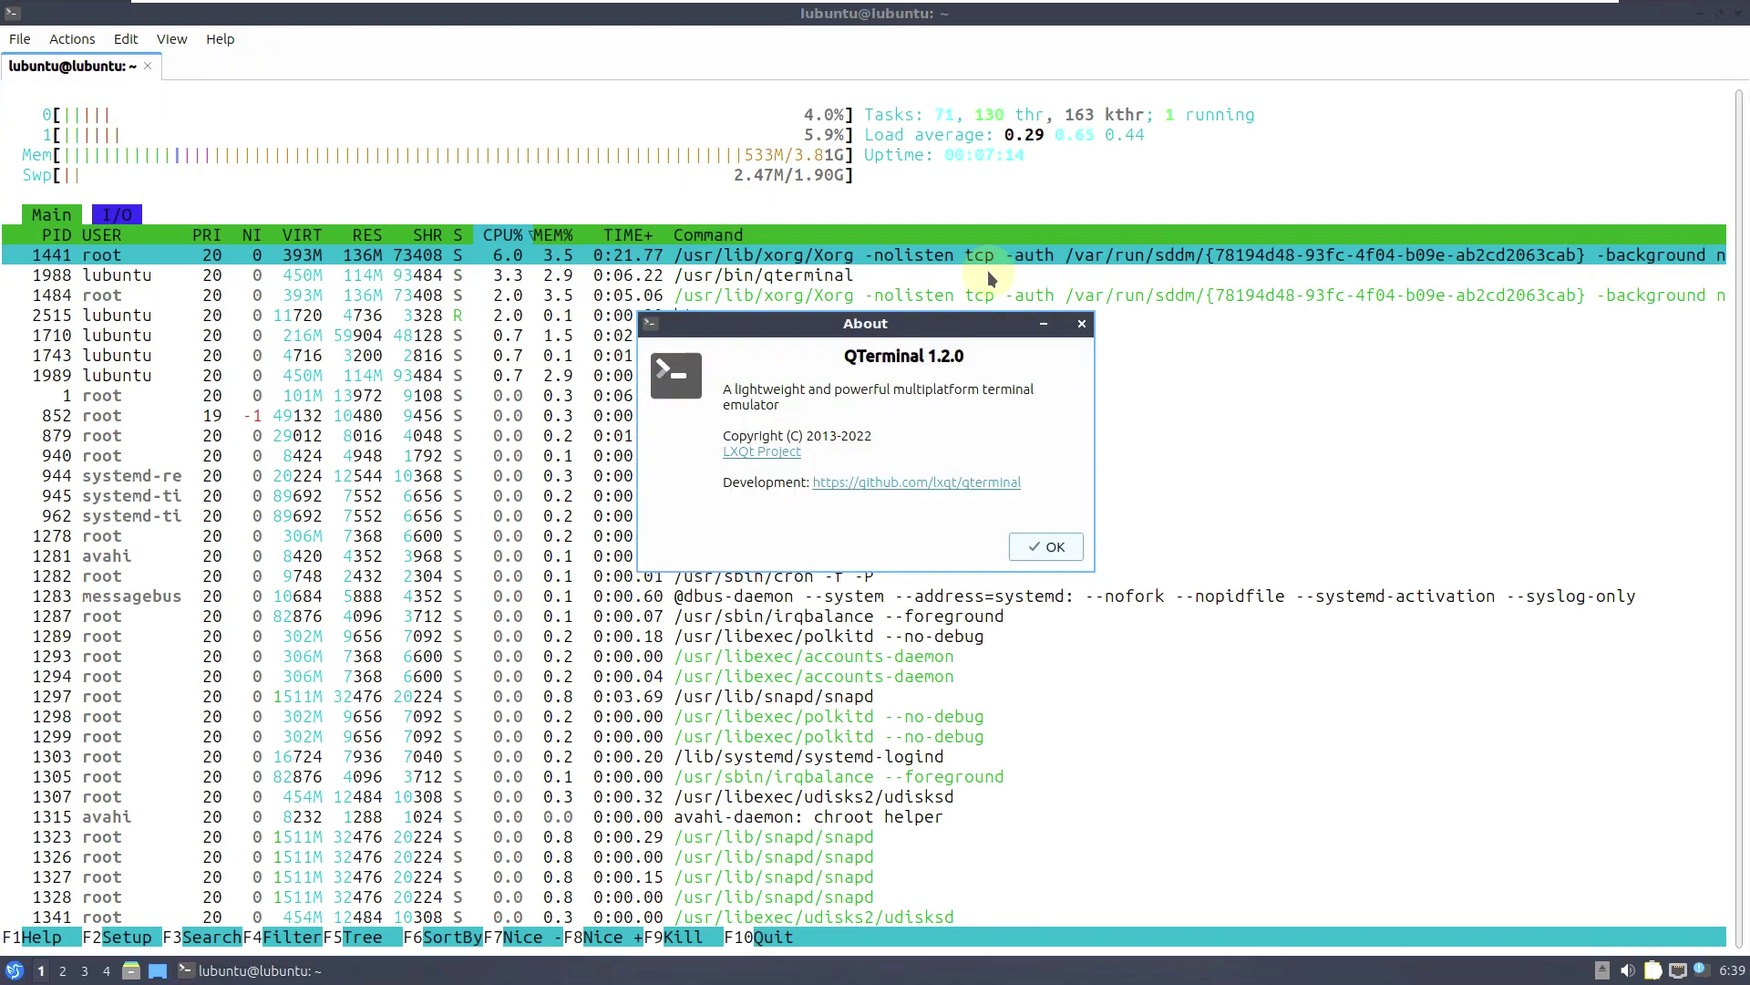
left_click(1048, 546)
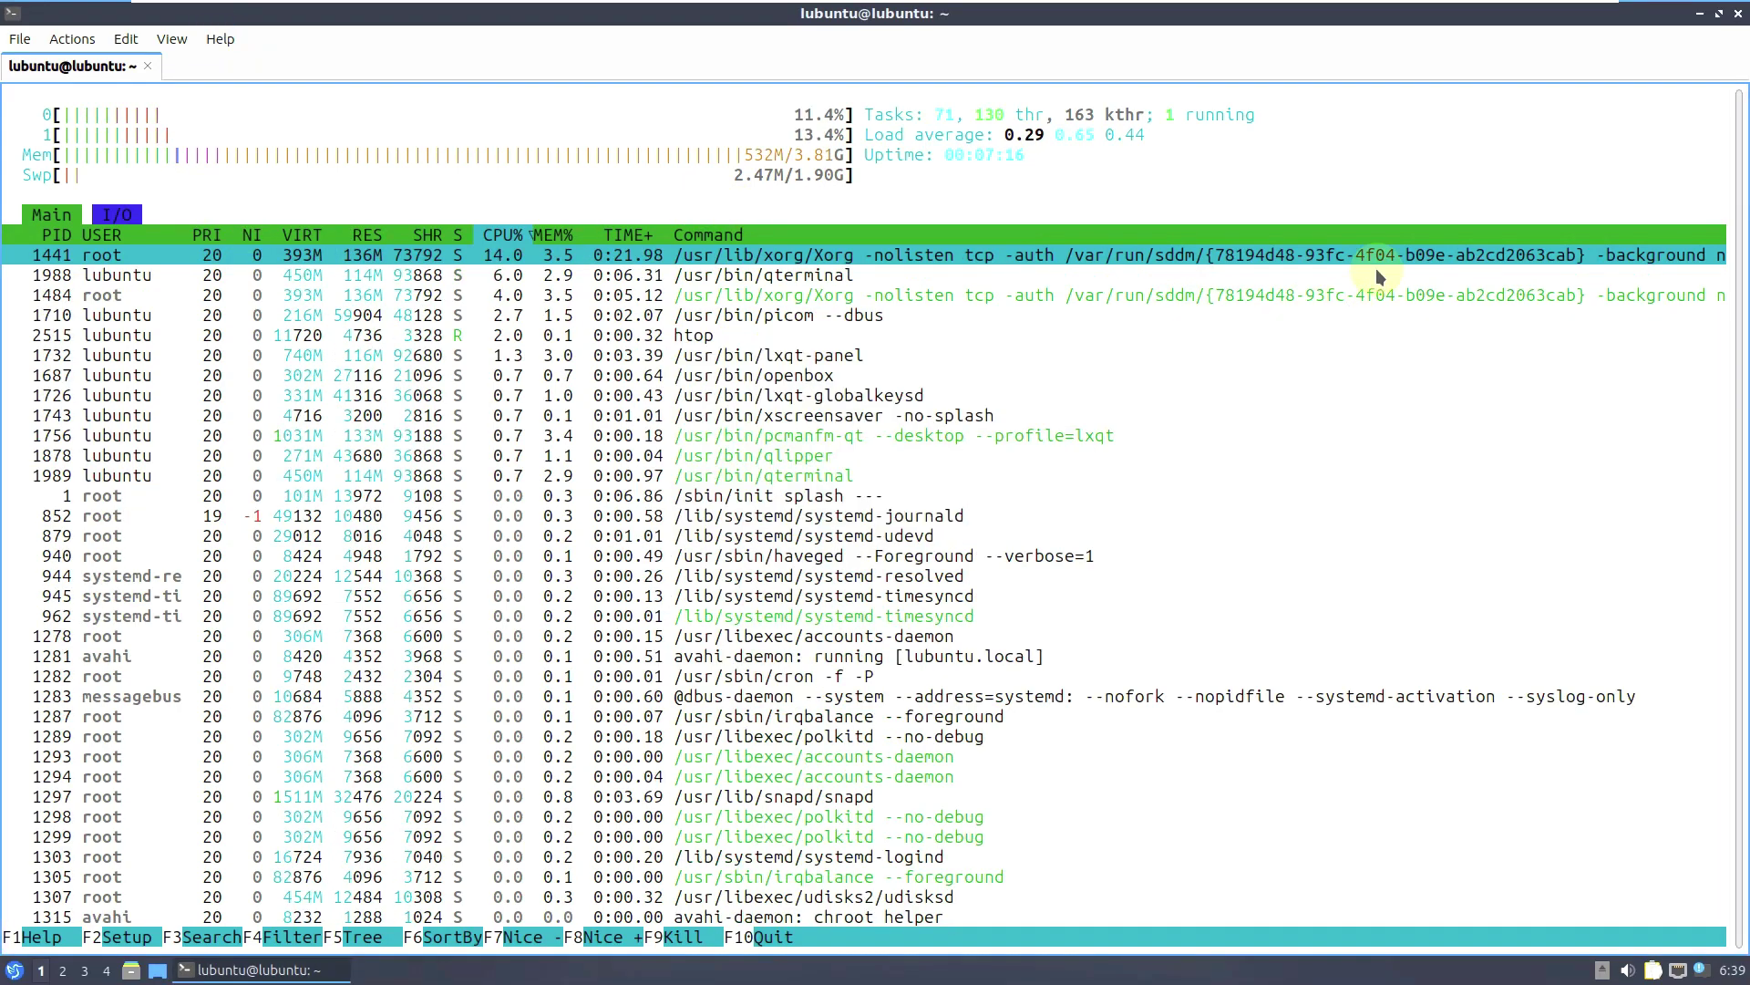
left_click(1737, 14)
Confirm quitting the terminal, launch Firefox from the Internet menu, and close the Privacy Notice tab
left_click(848, 473)
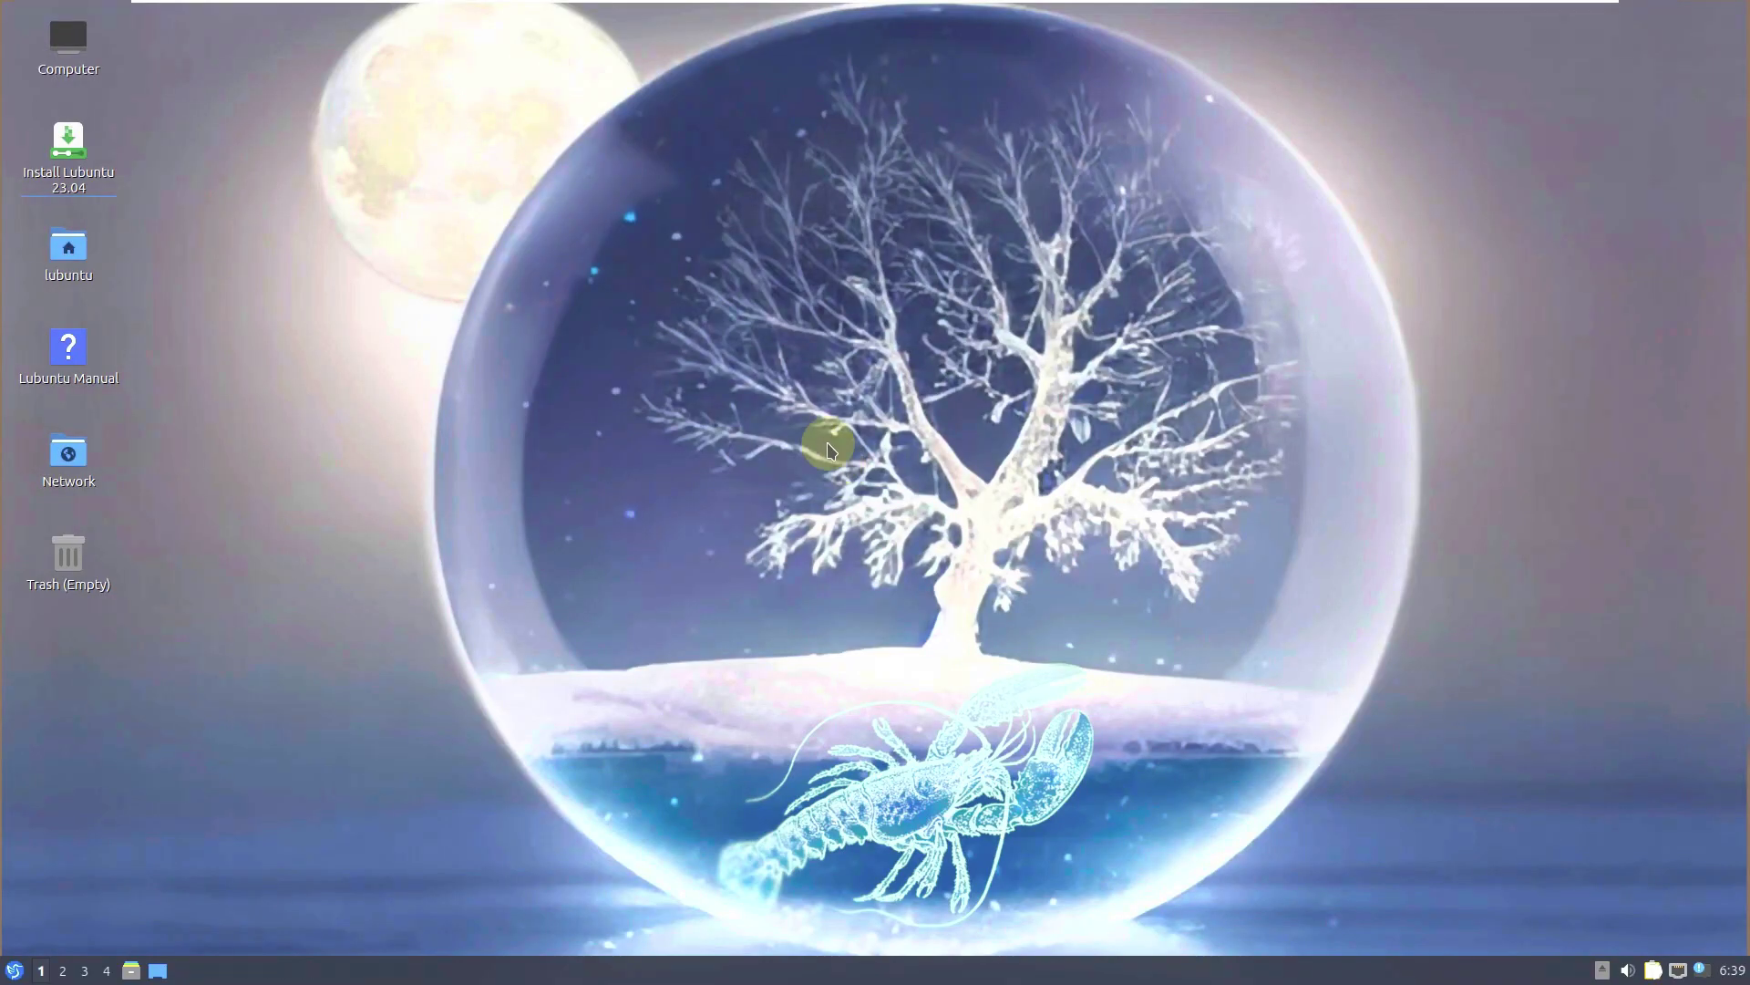
left_click(14, 970)
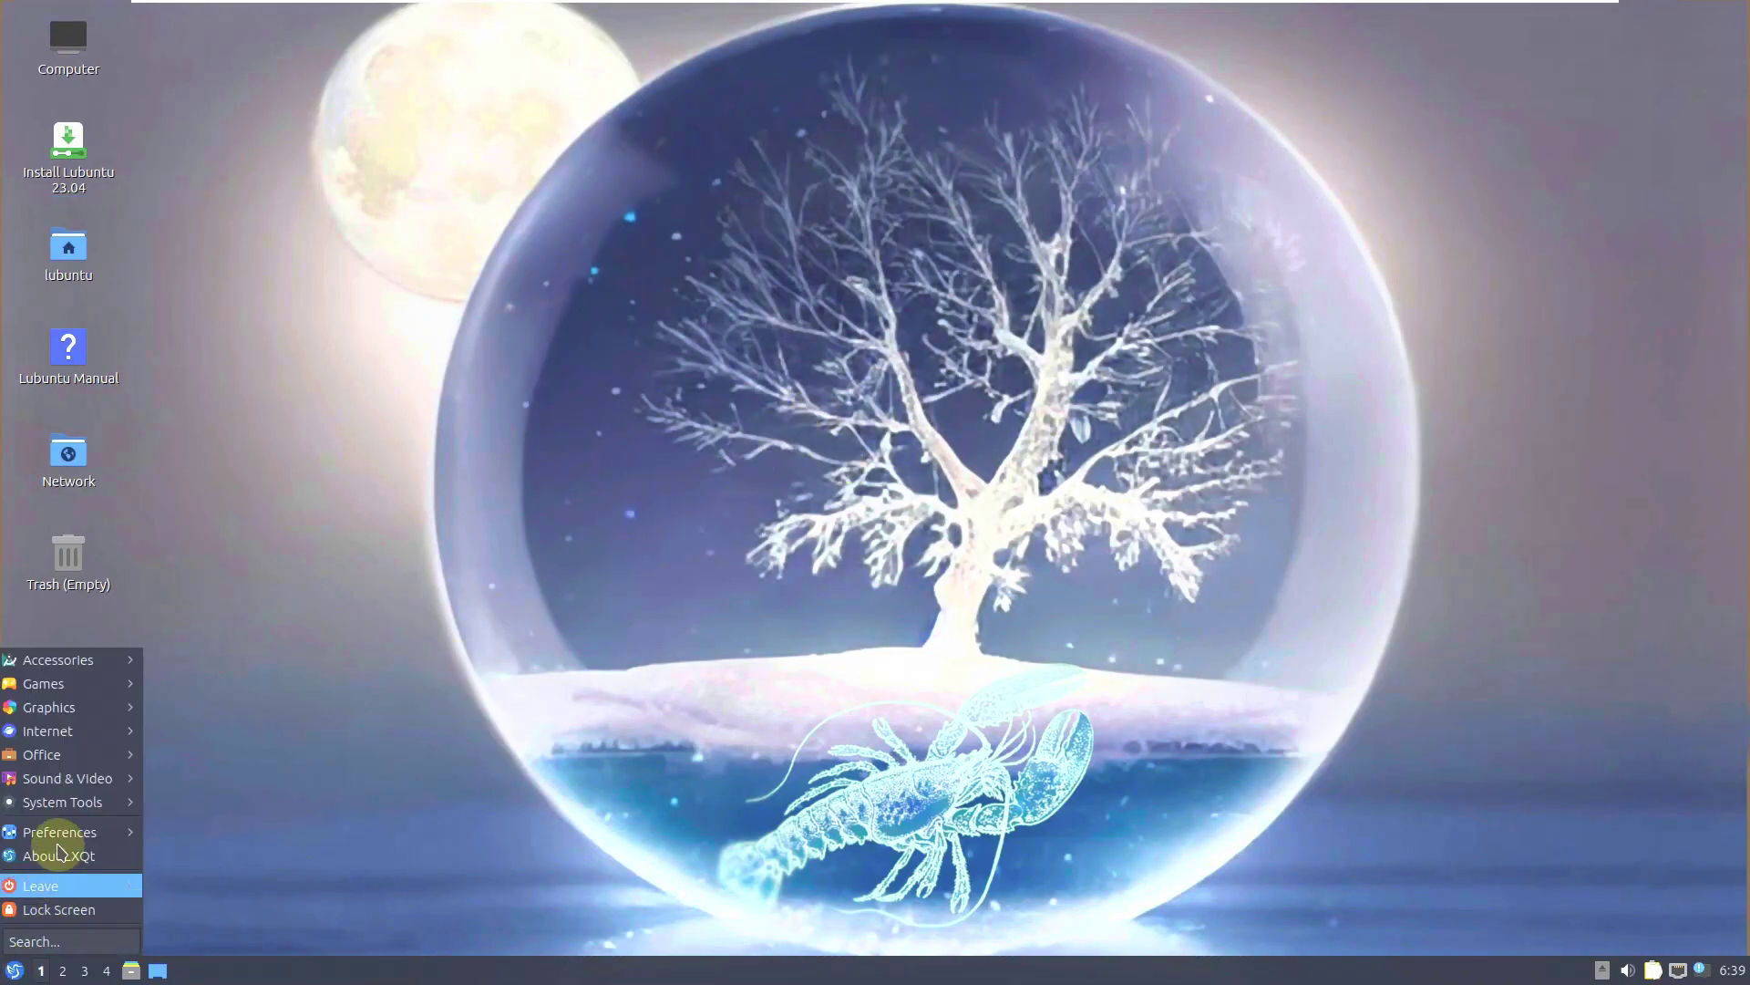
mouse_move(55, 758)
mouse_move(70, 730)
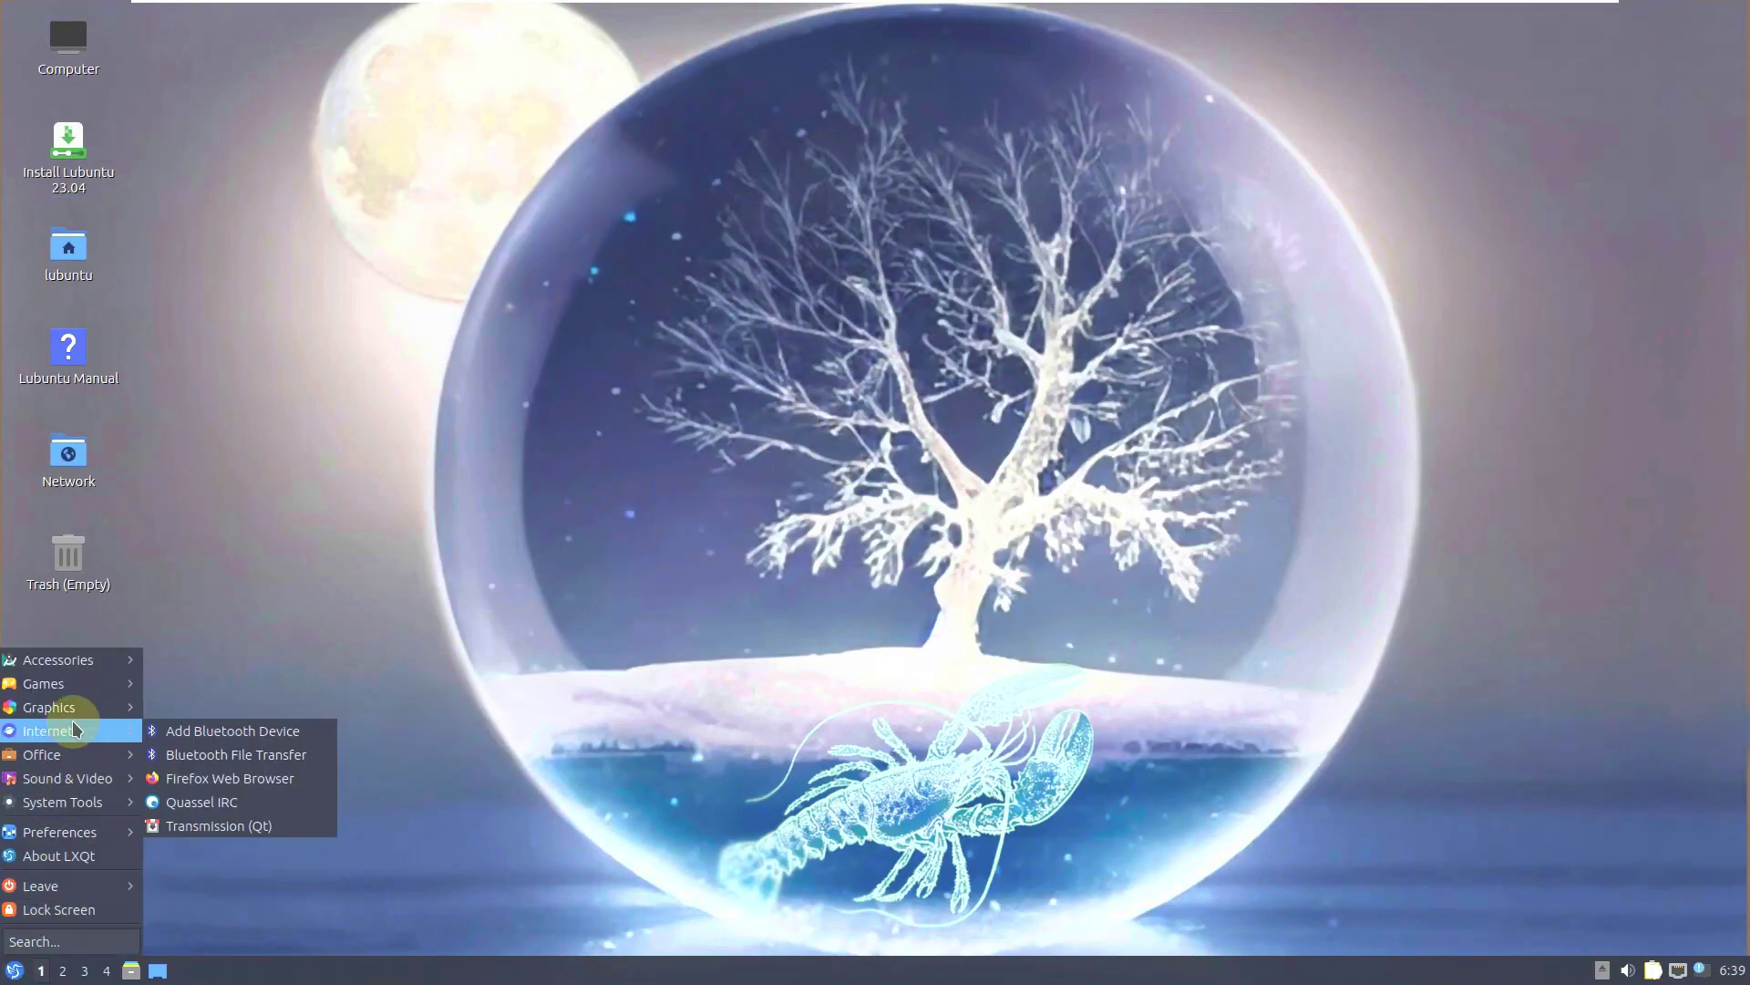
left_click(234, 778)
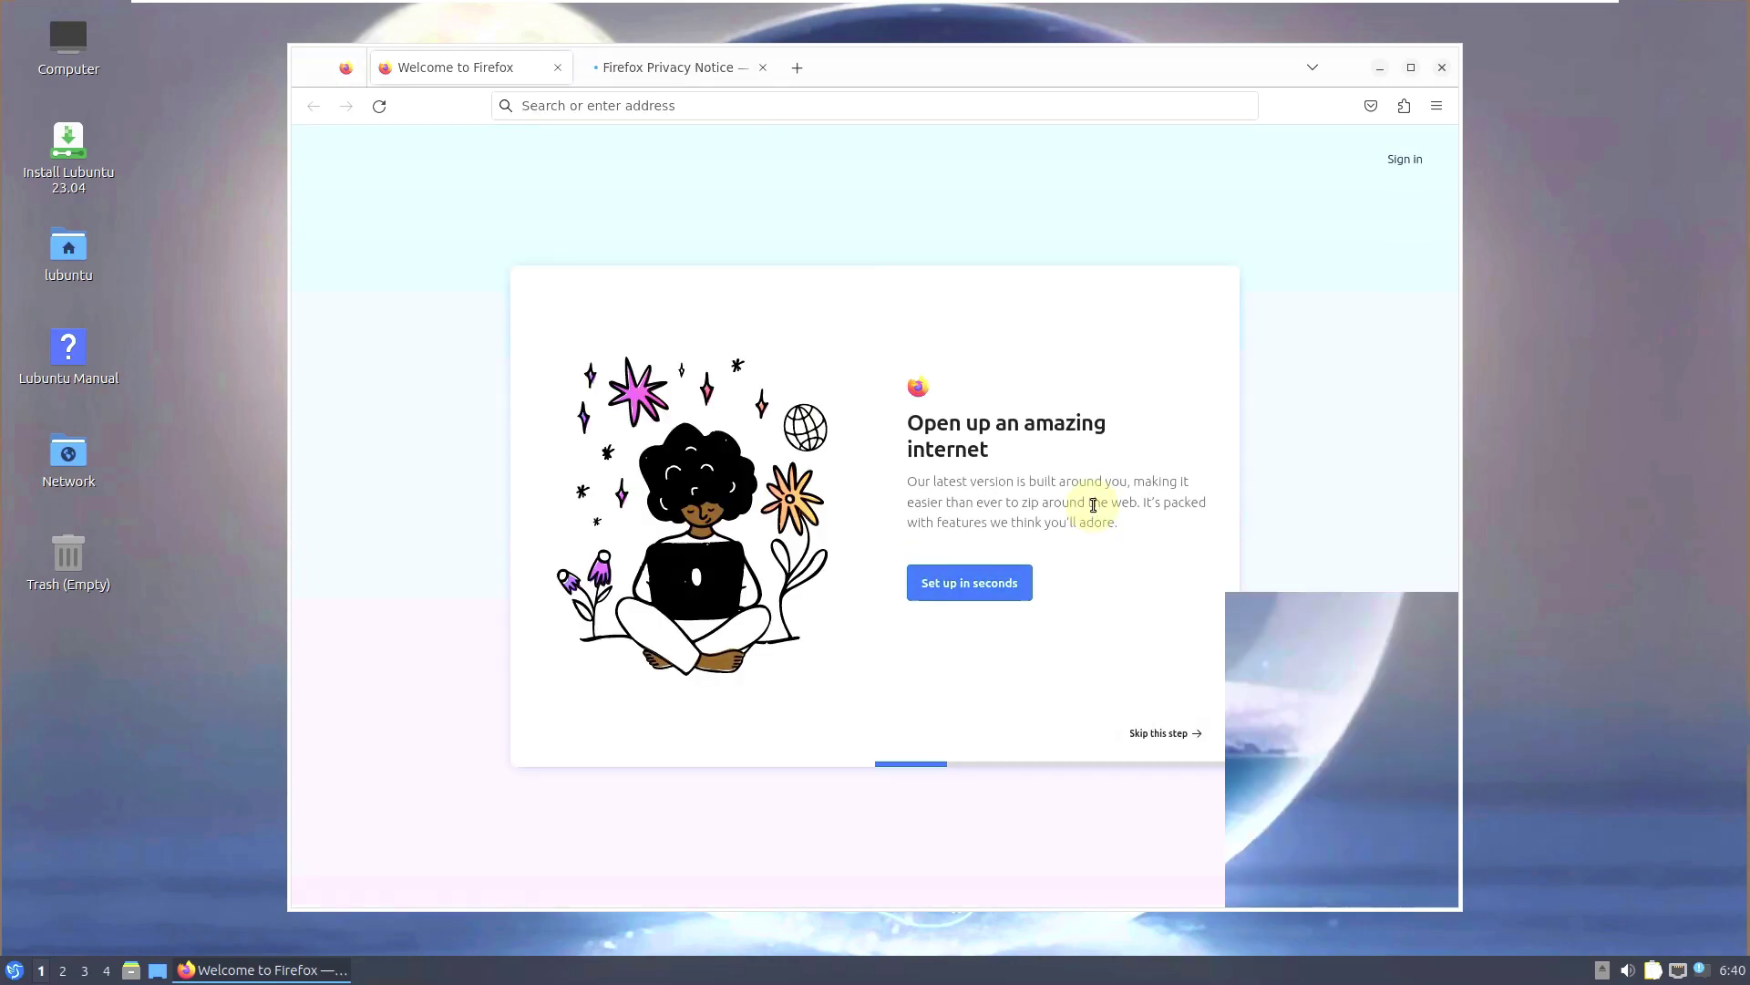
left_click(763, 67)
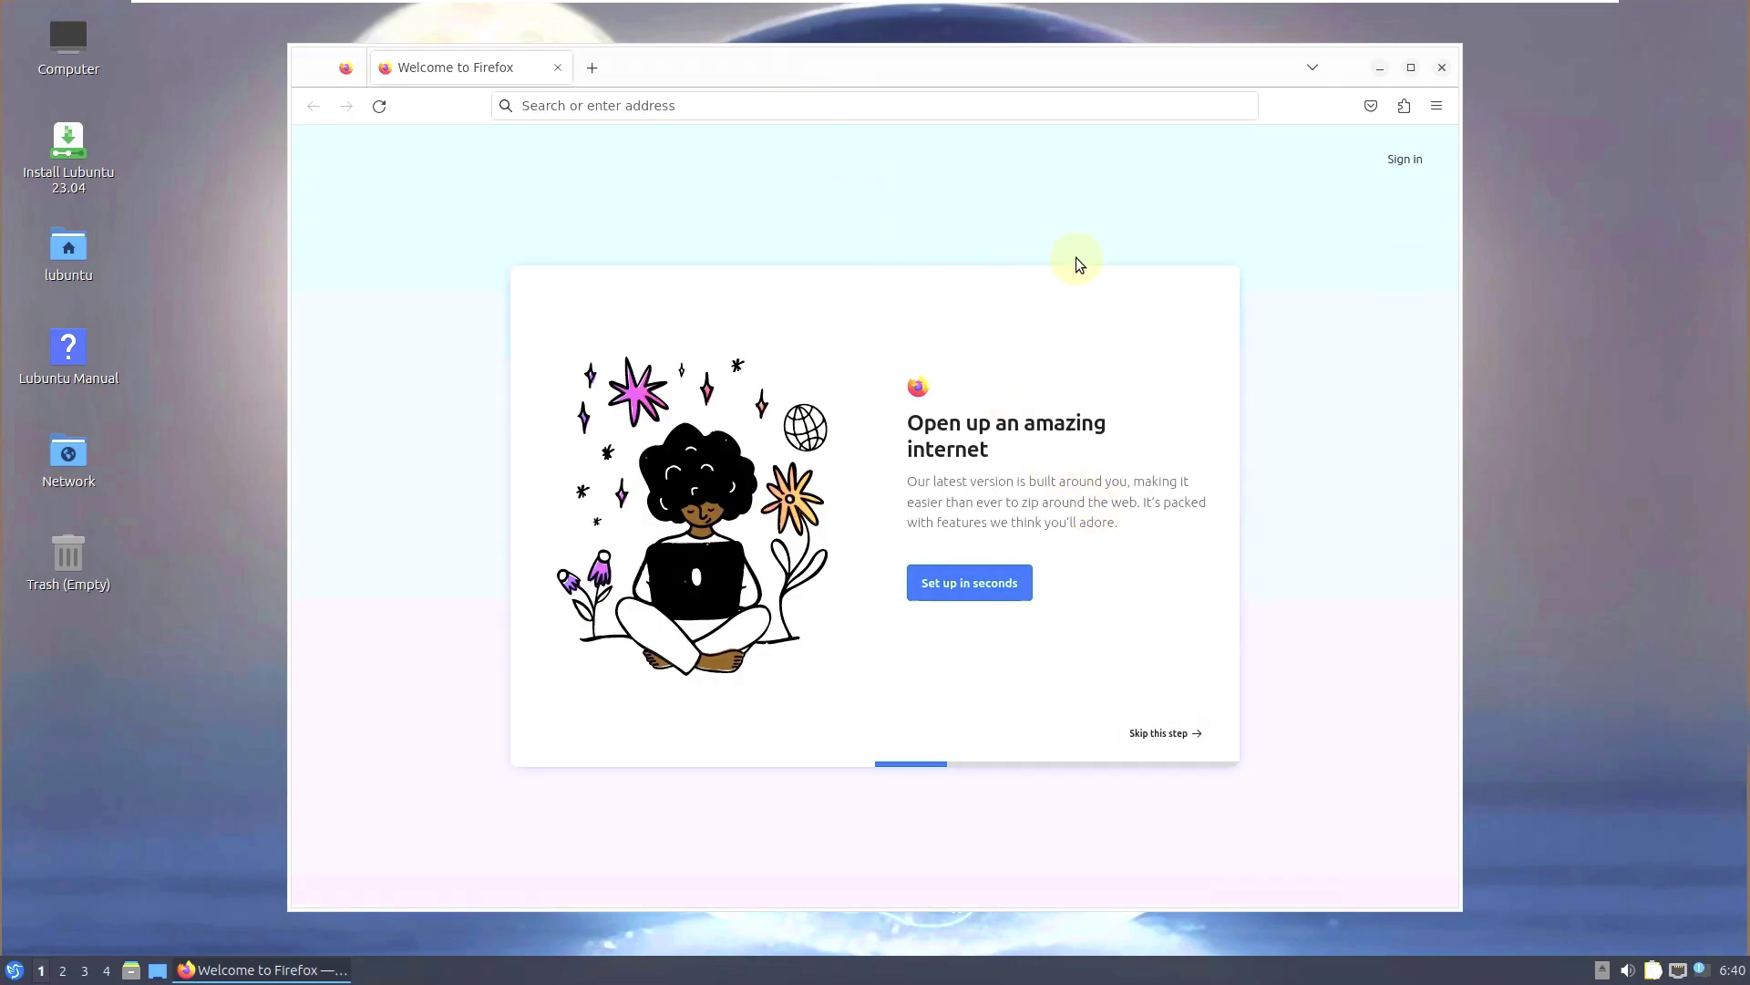
Check the Firefox version (111.0.1) in Help > About Firefox, then close it
left_click(1437, 106)
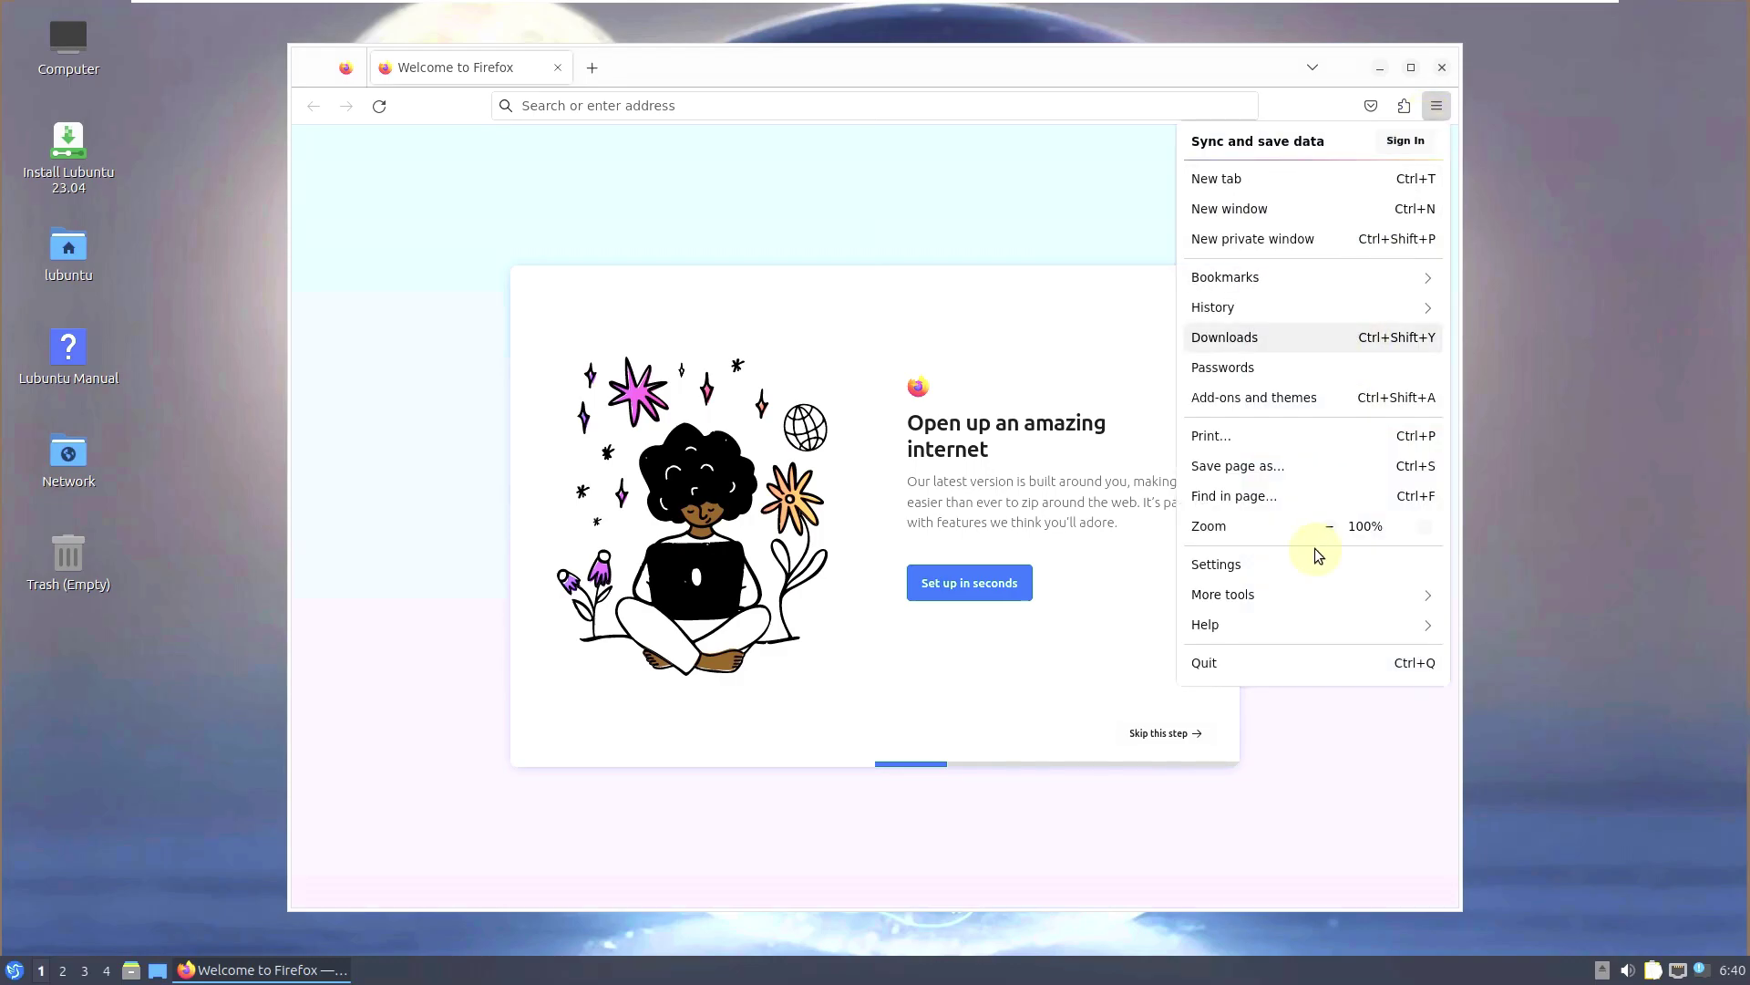
left_click(1305, 623)
left_click(1223, 336)
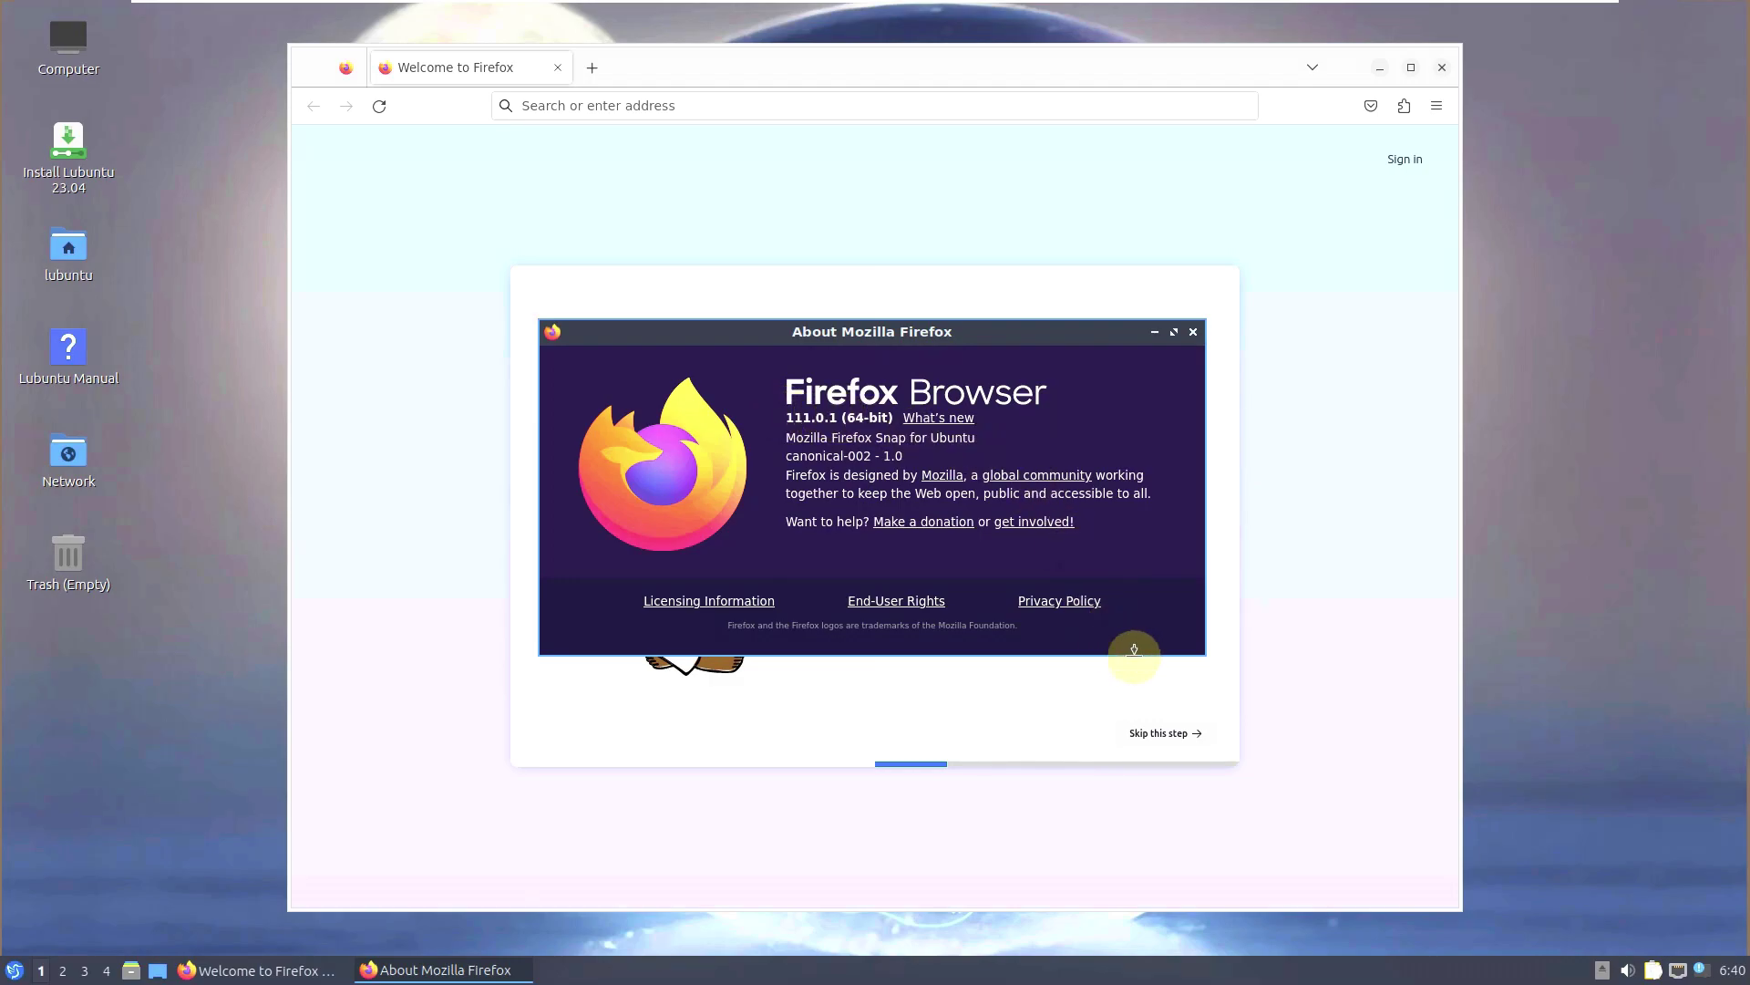
left_click(1192, 333)
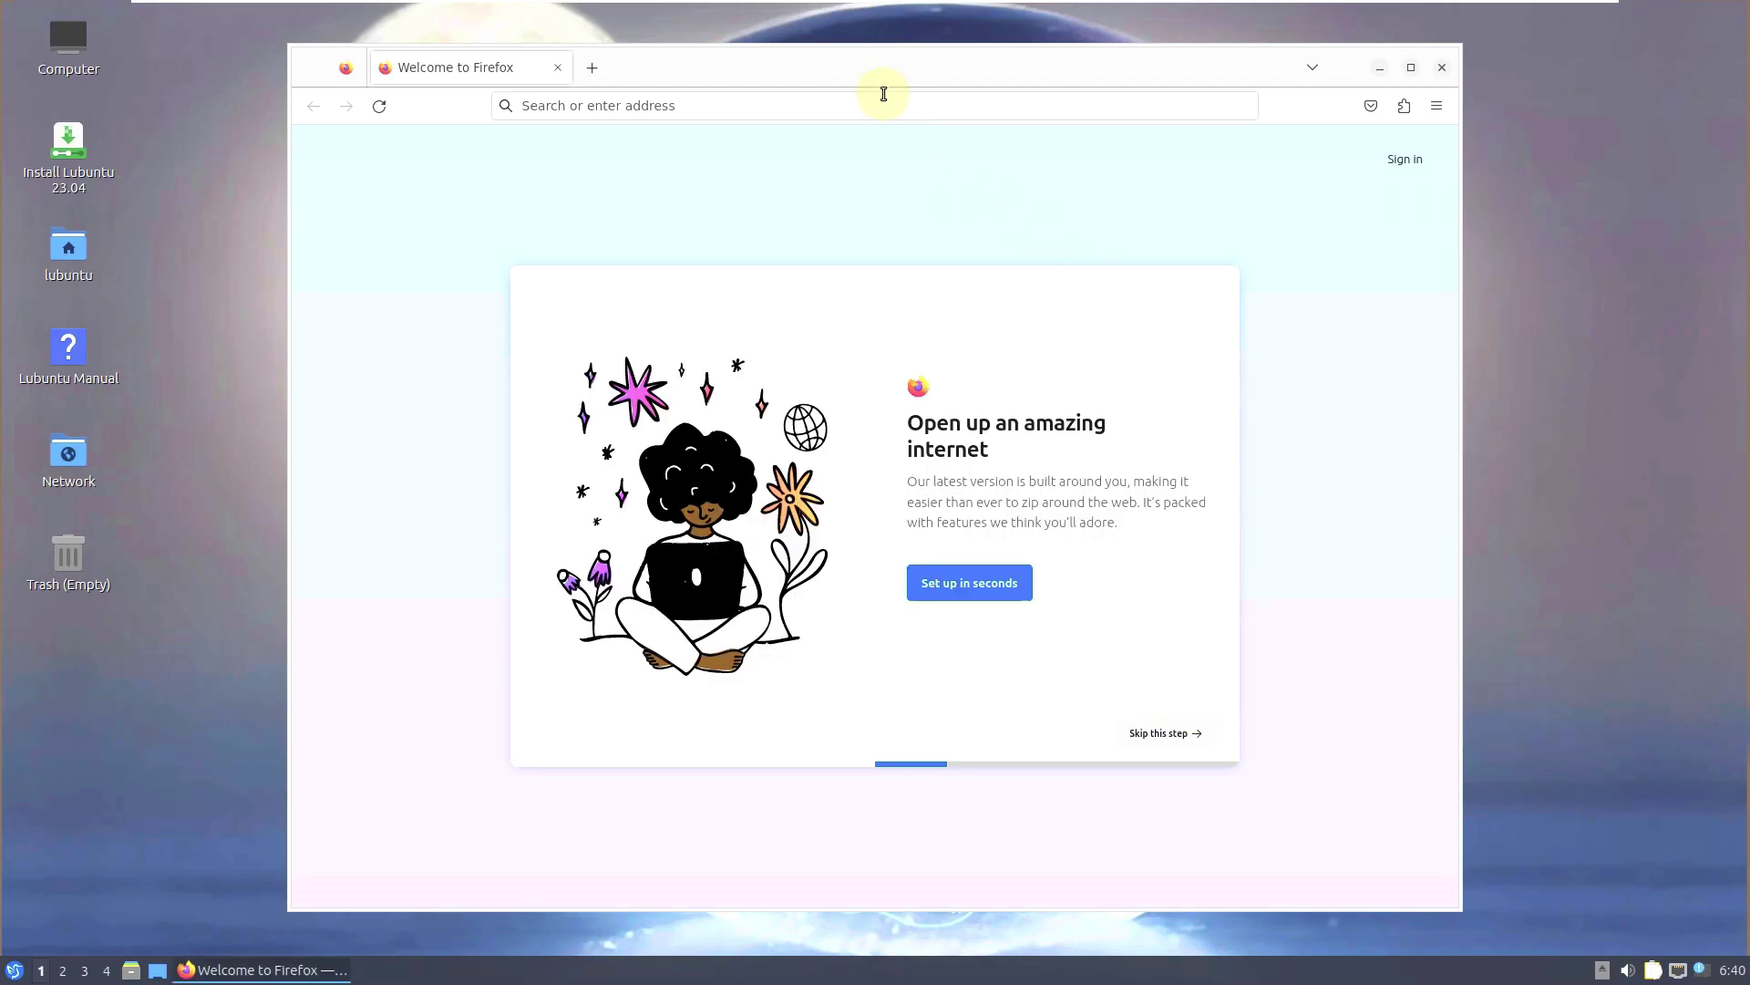
Search Google for 'lubuntu 23.04', fixing the 'ubuntu 23.04' suggestion by adding the 'l'
left_click(884, 94)
type("lubuntu")
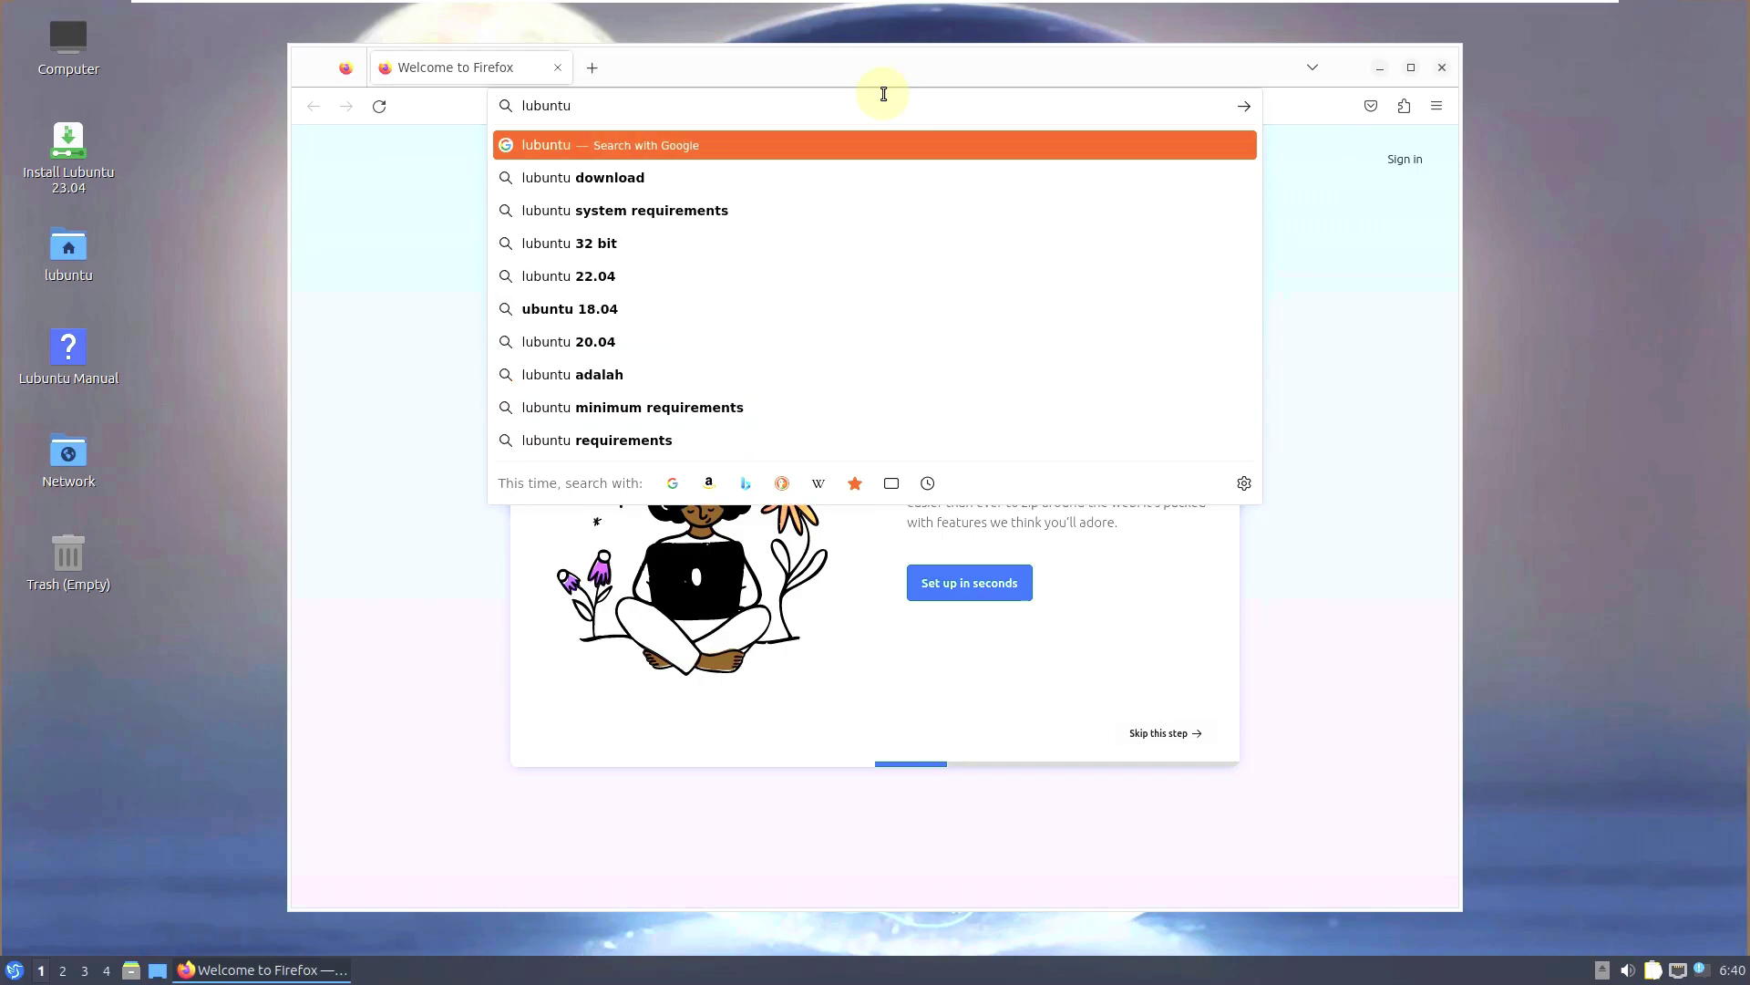
type(" 23.")
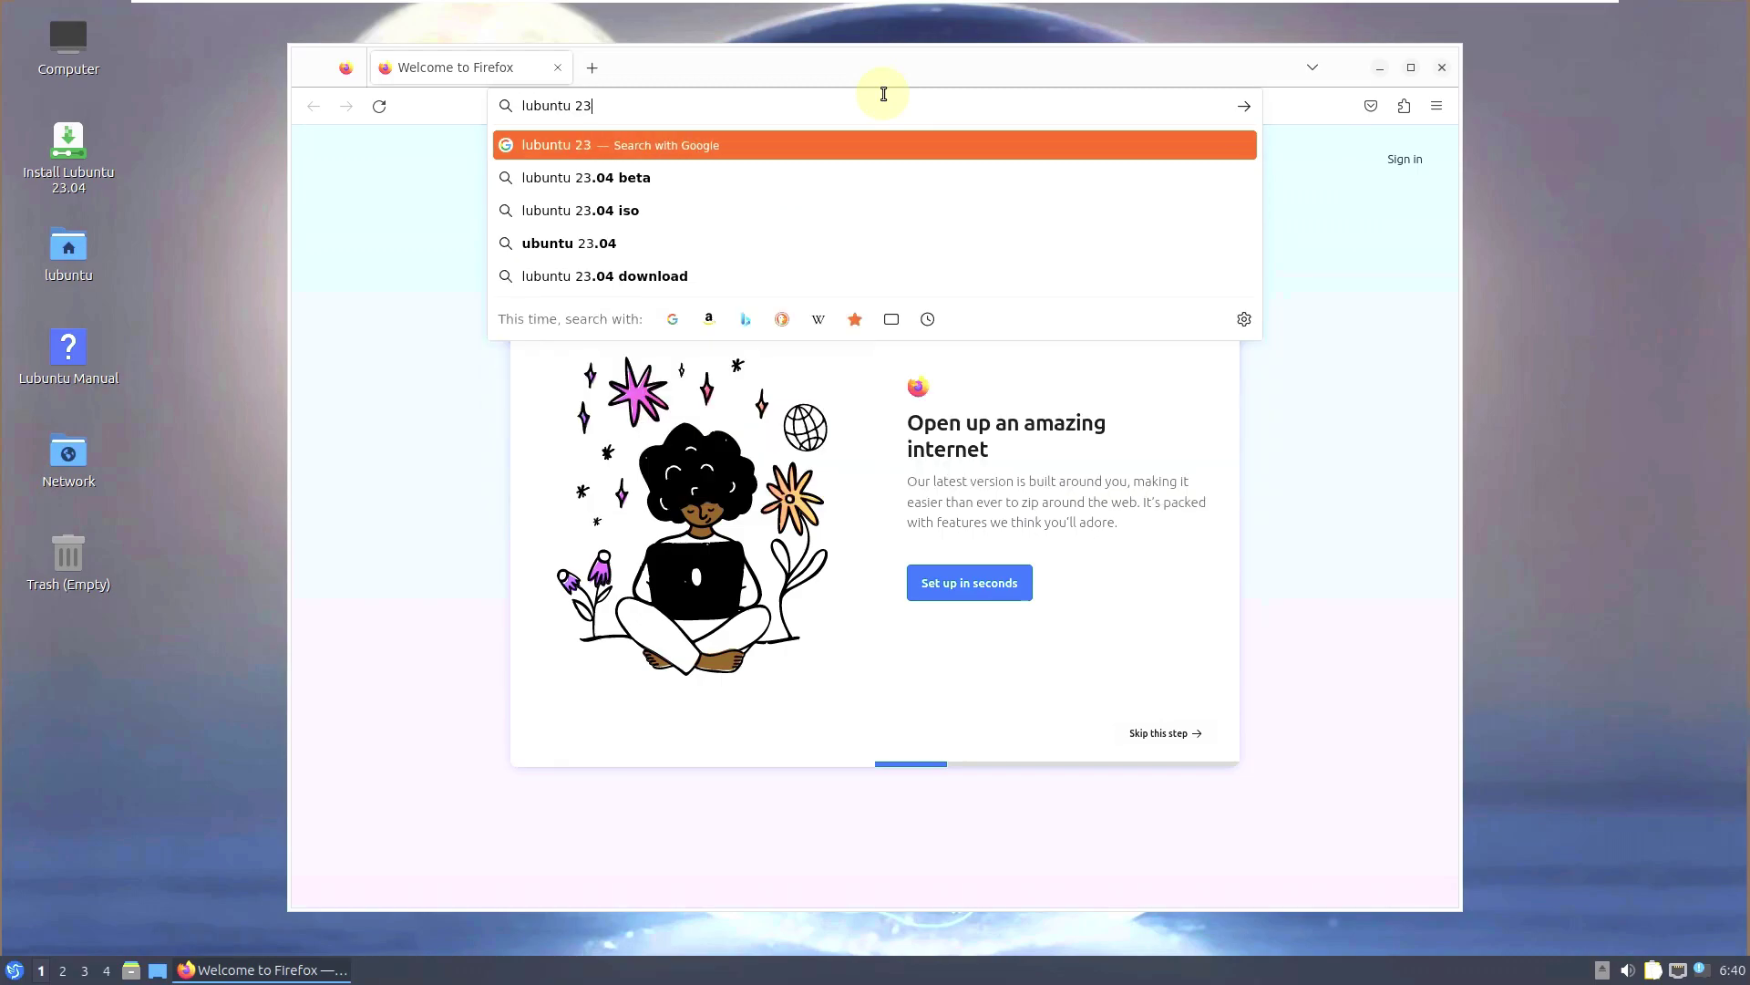
left_click(660, 239)
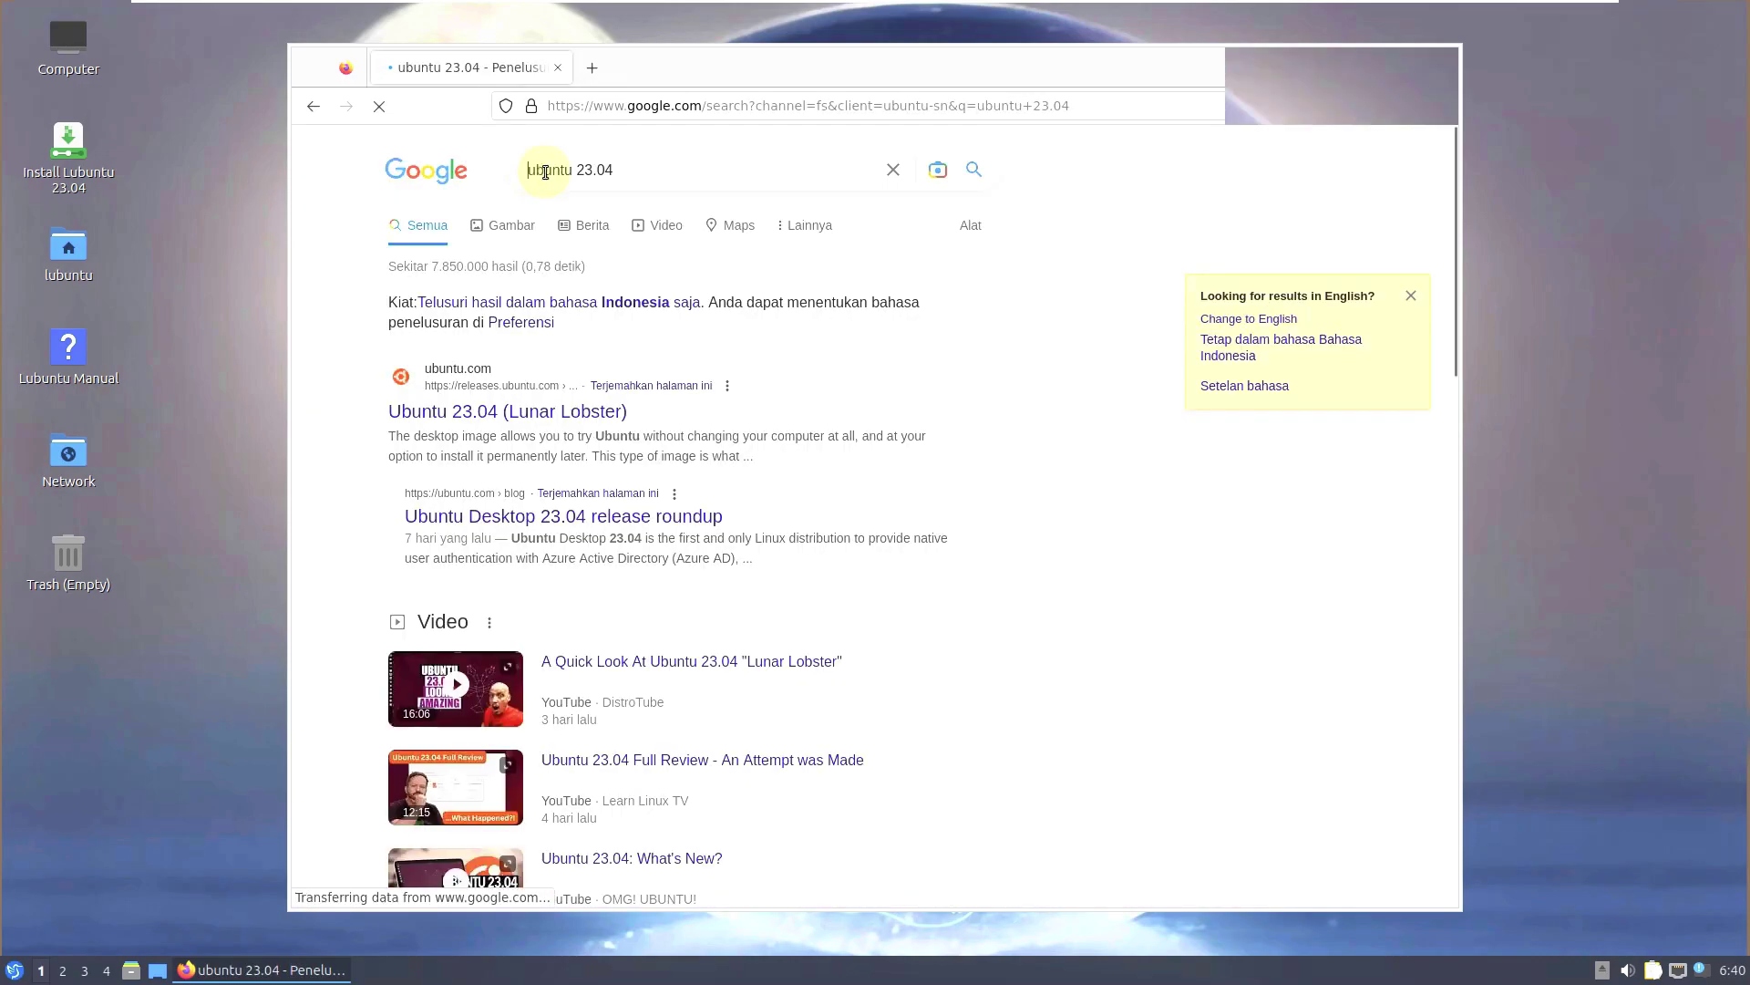
type("l")
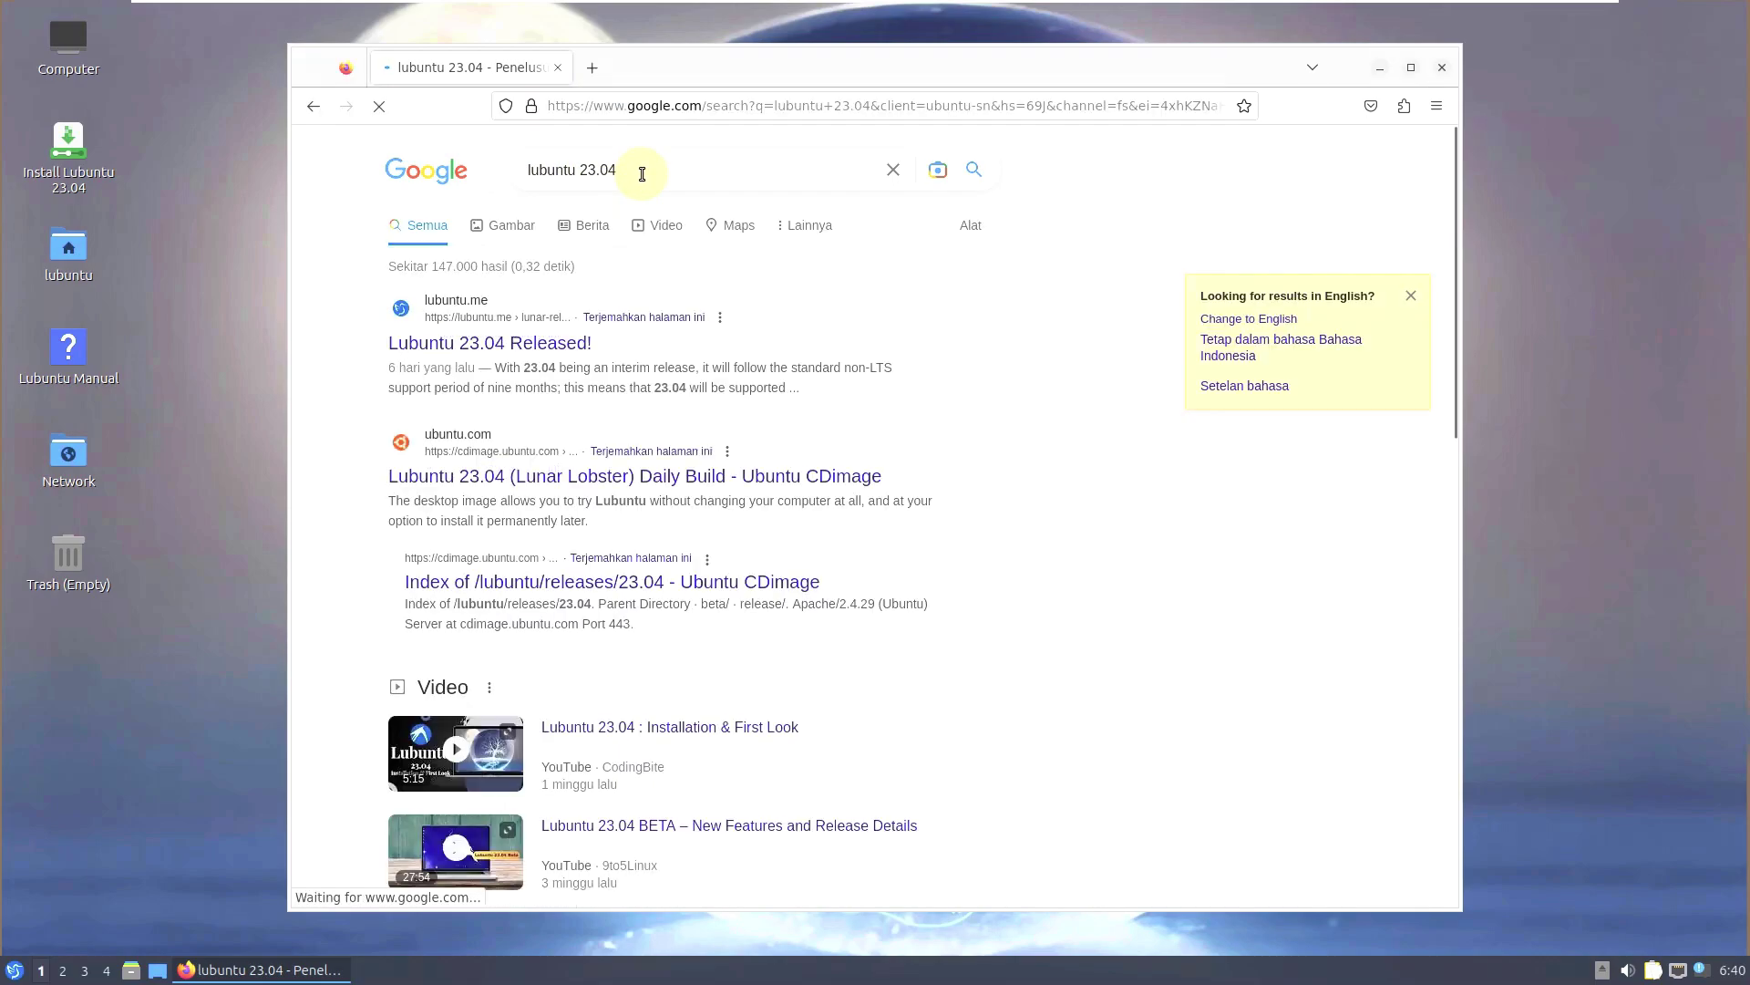
Open the lubuntu.me 'Lubuntu 23.04 Released!' post in a new tab and scroll through it
right_click(526, 343)
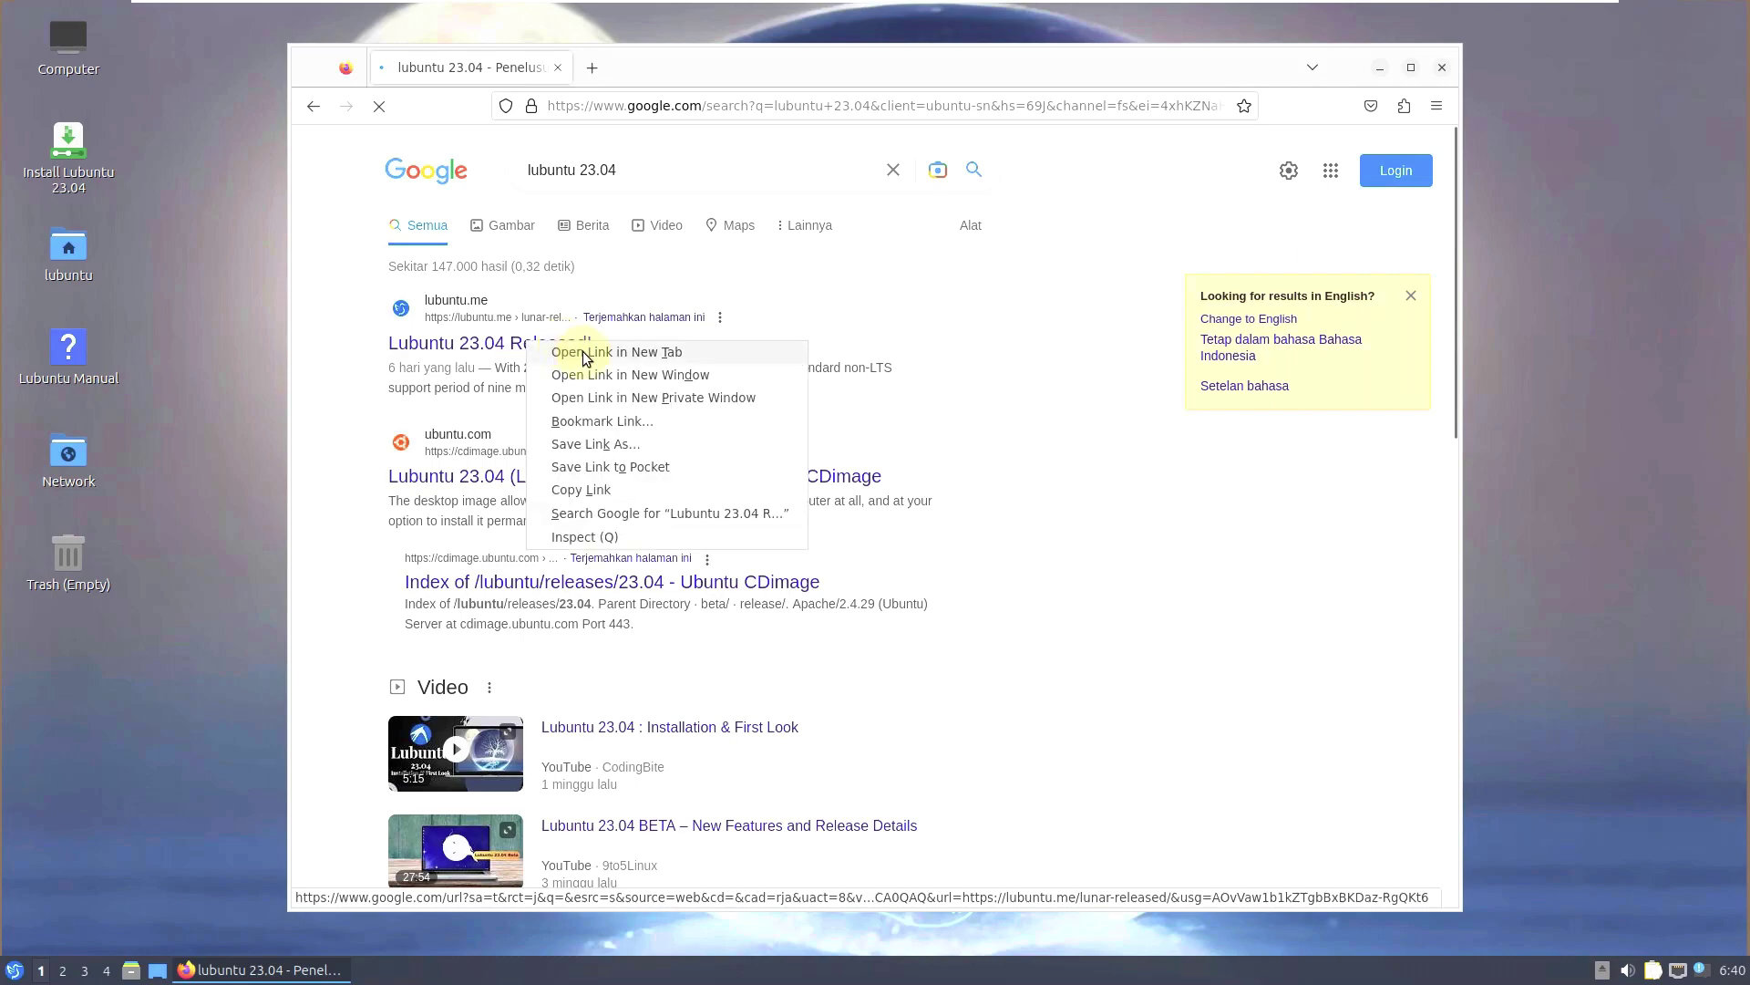
left_click(584, 353)
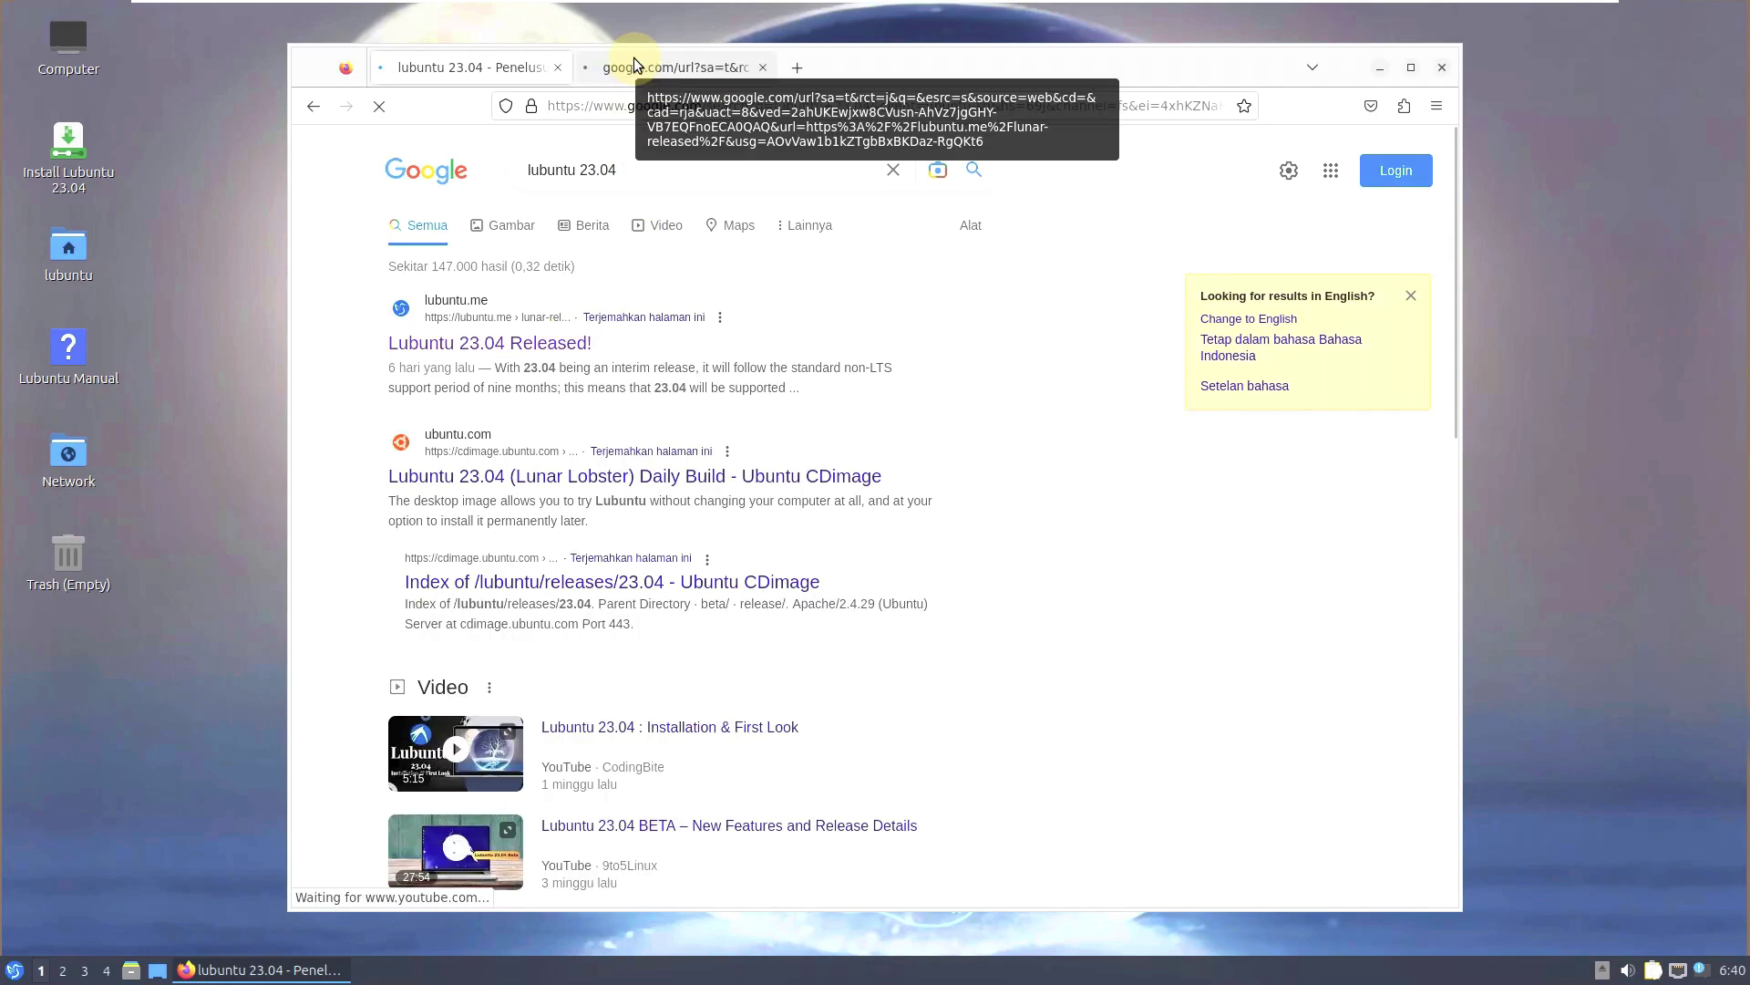
left_click(634, 62)
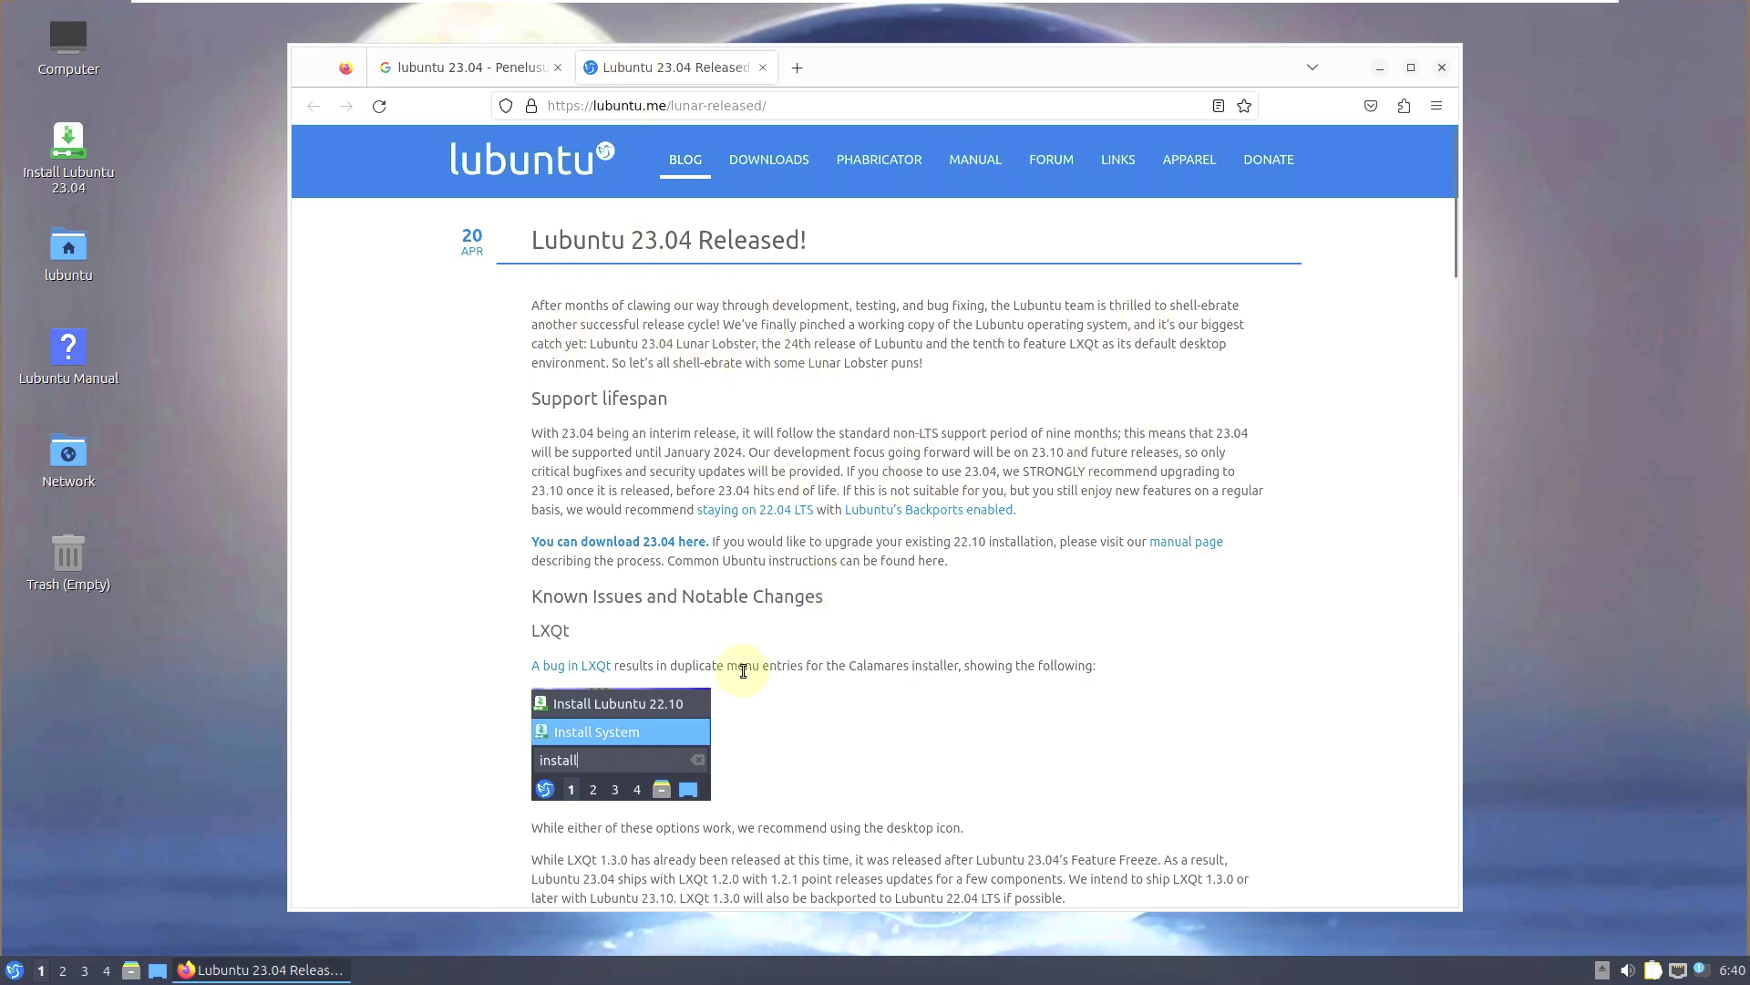
scroll(1008, 294, "down", 1)
scroll(1009, 294, "down", 7)
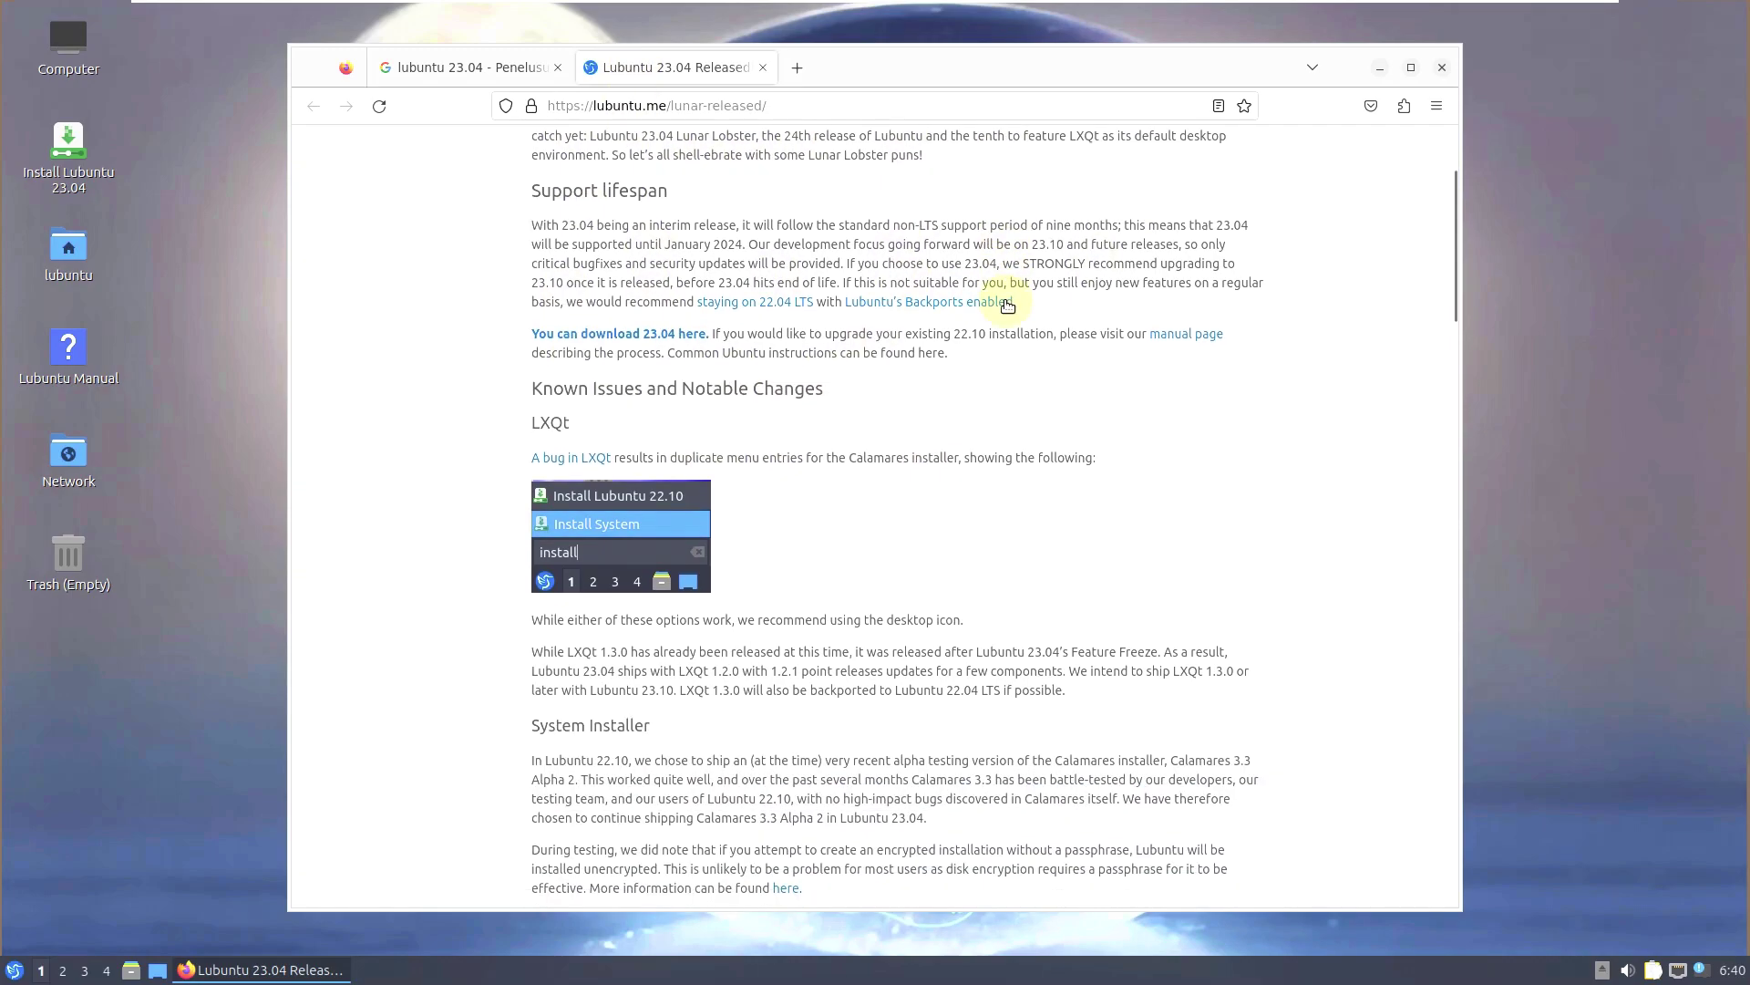
scroll(959, 431, "down", 8)
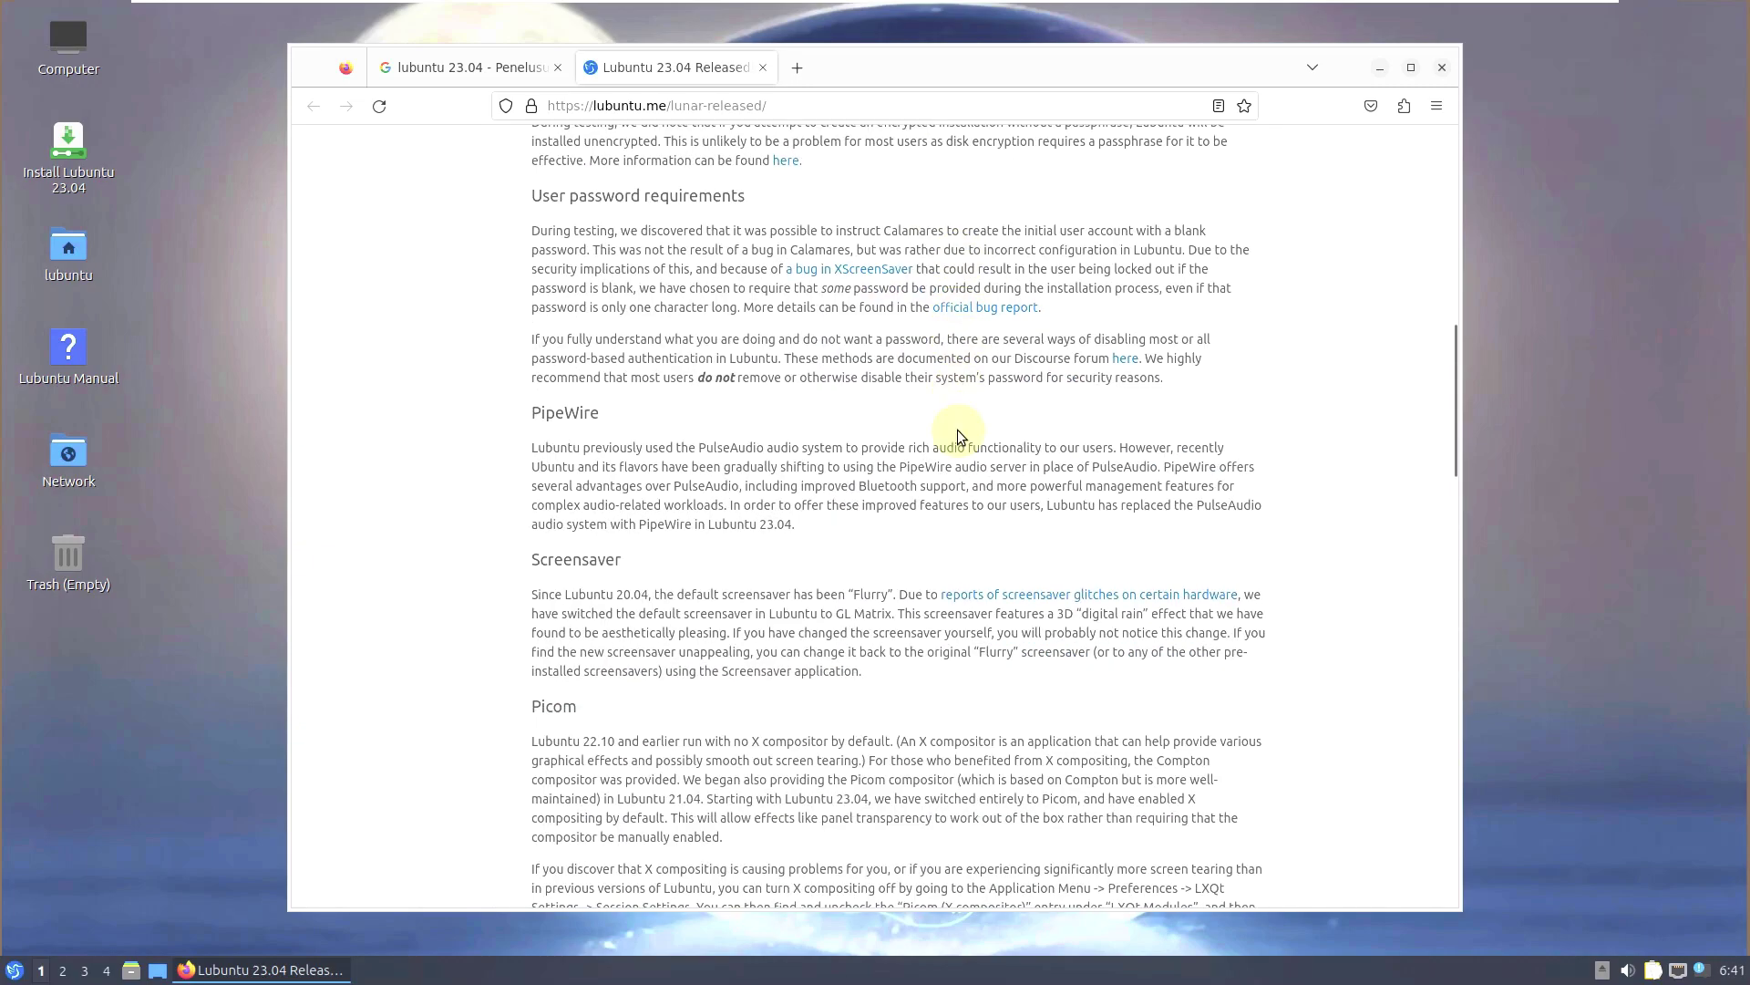
scroll(761, 500, "up", 12)
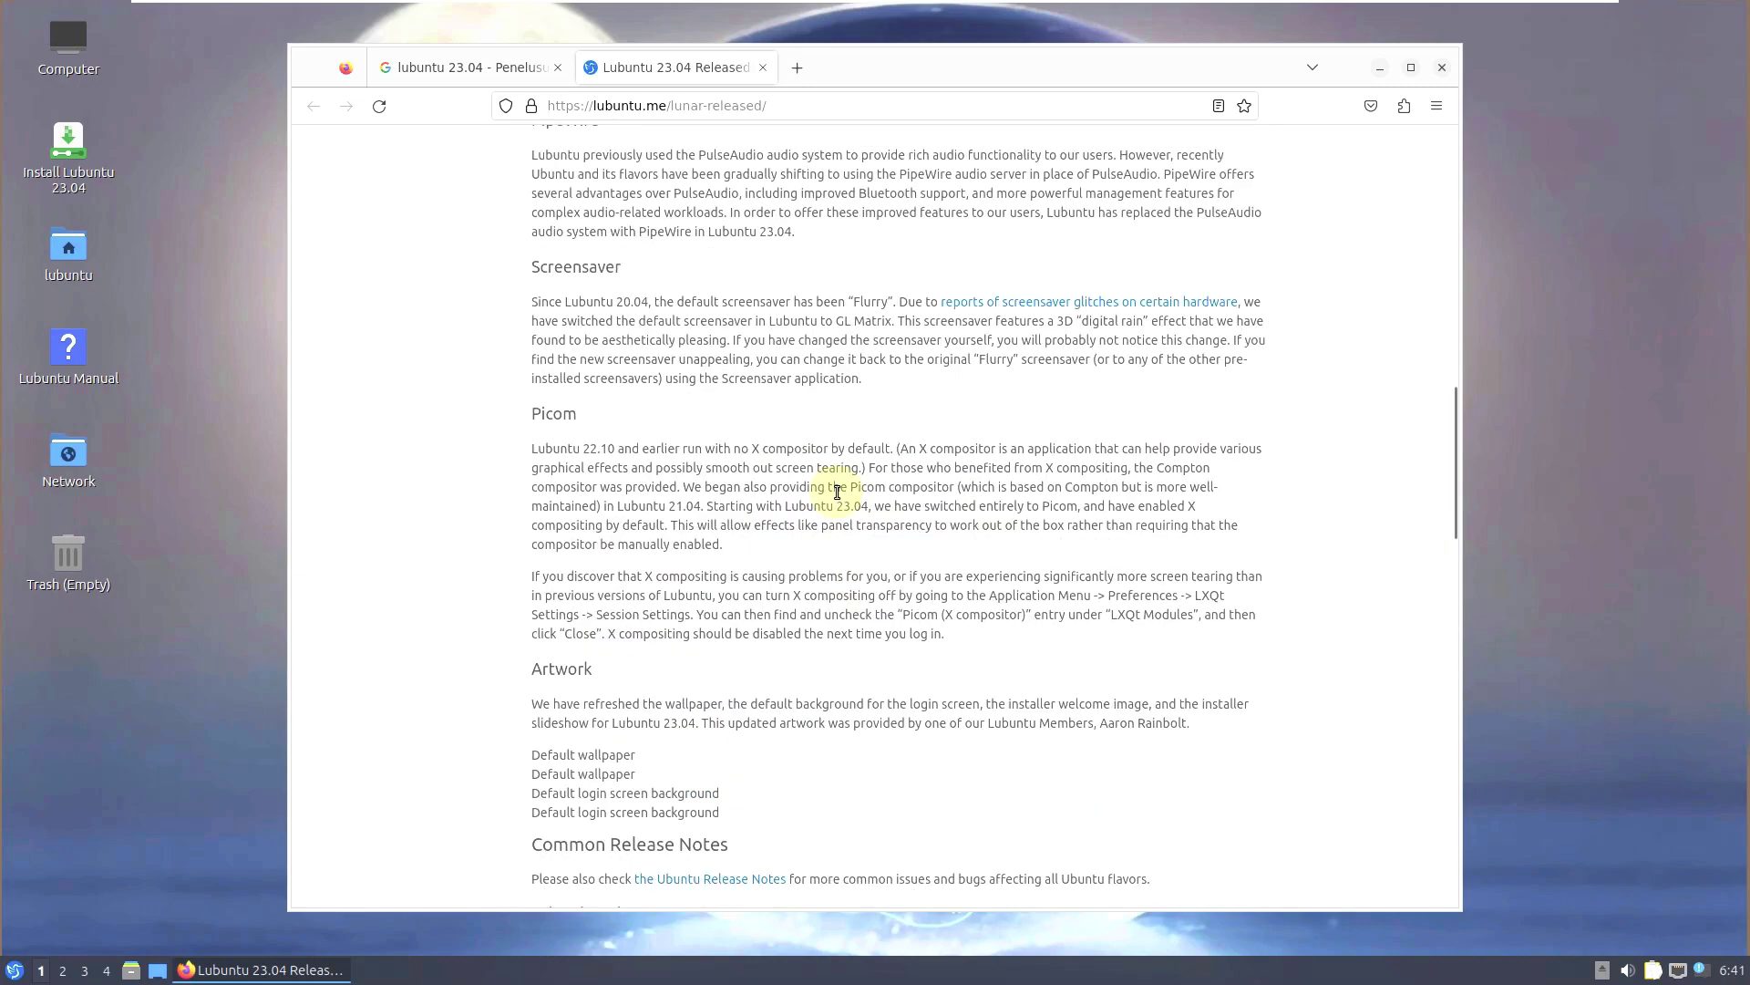
scroll(715, 605, "up", 5)
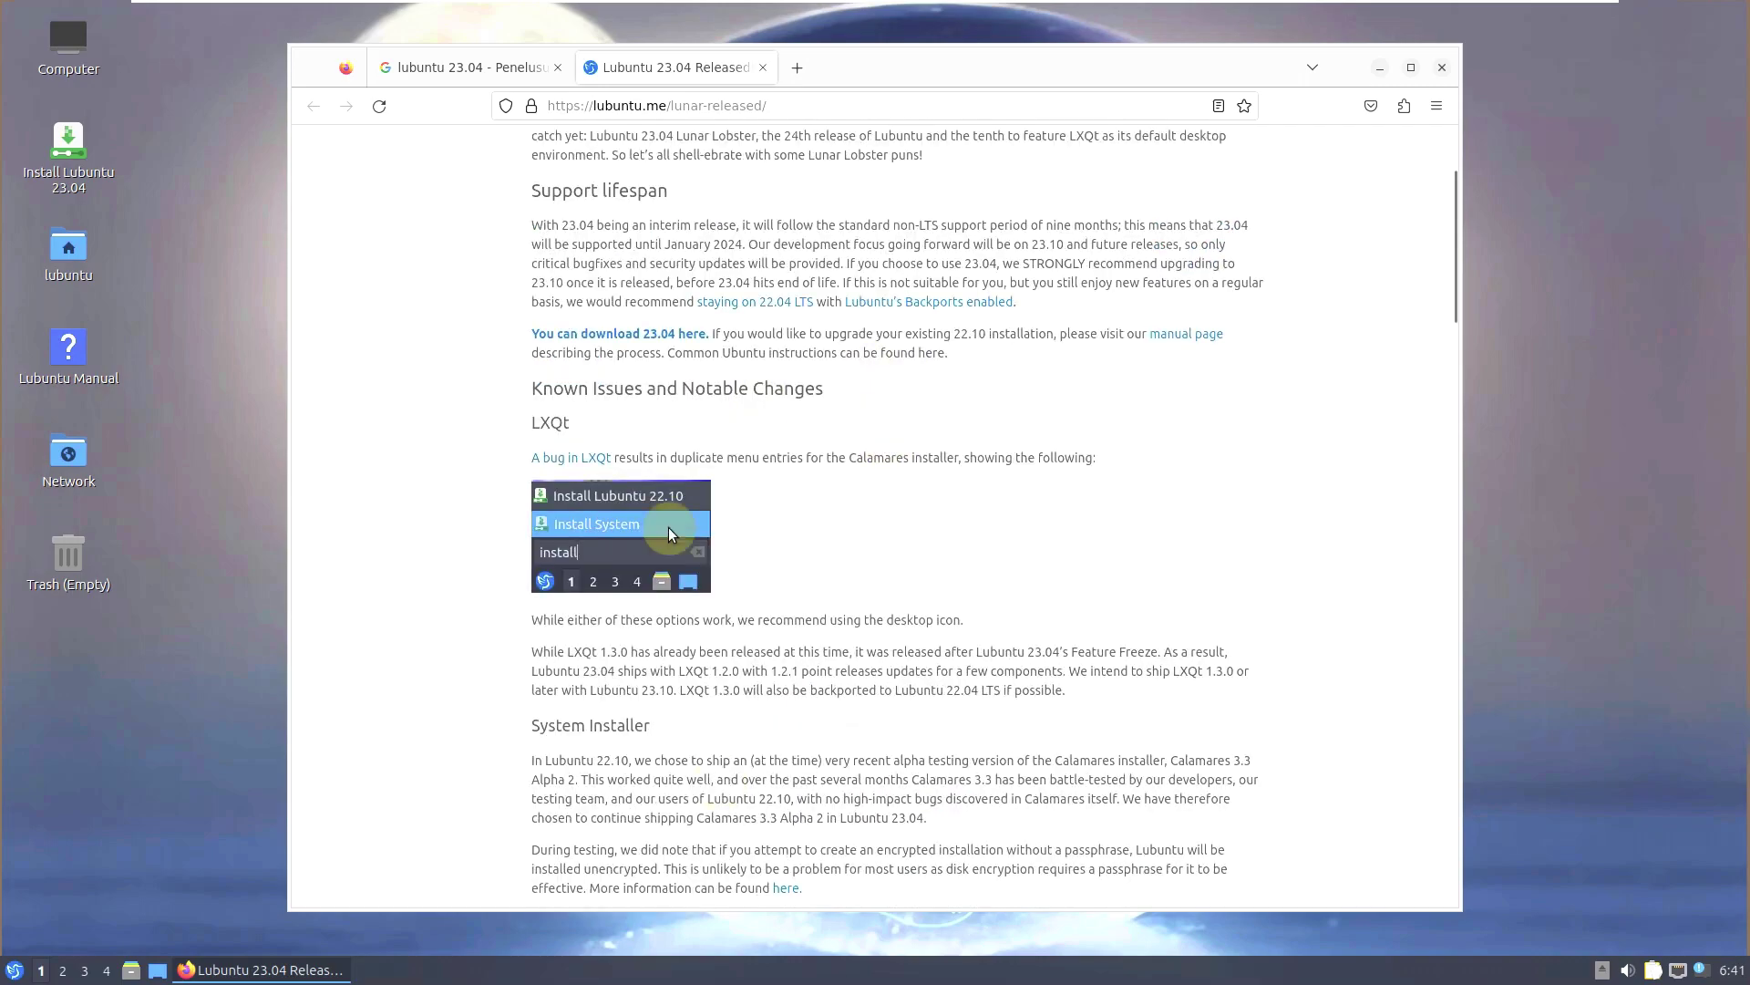
scroll(802, 593, "up", 2)
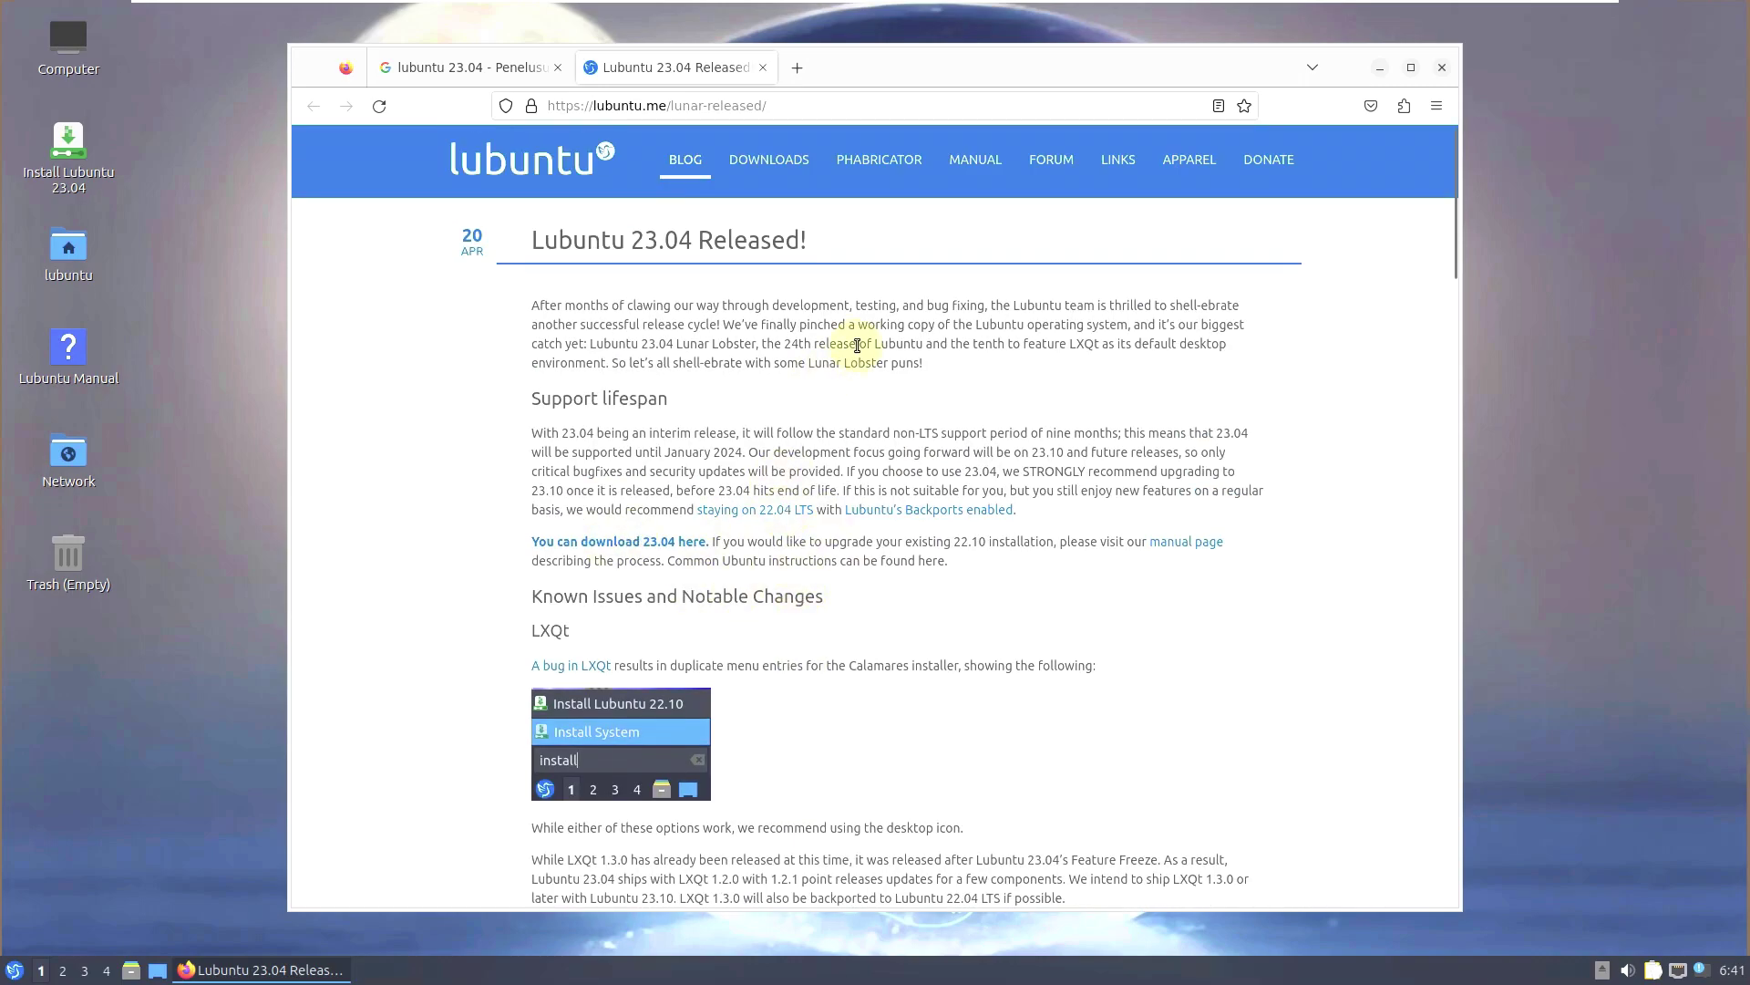
left_click(13, 968)
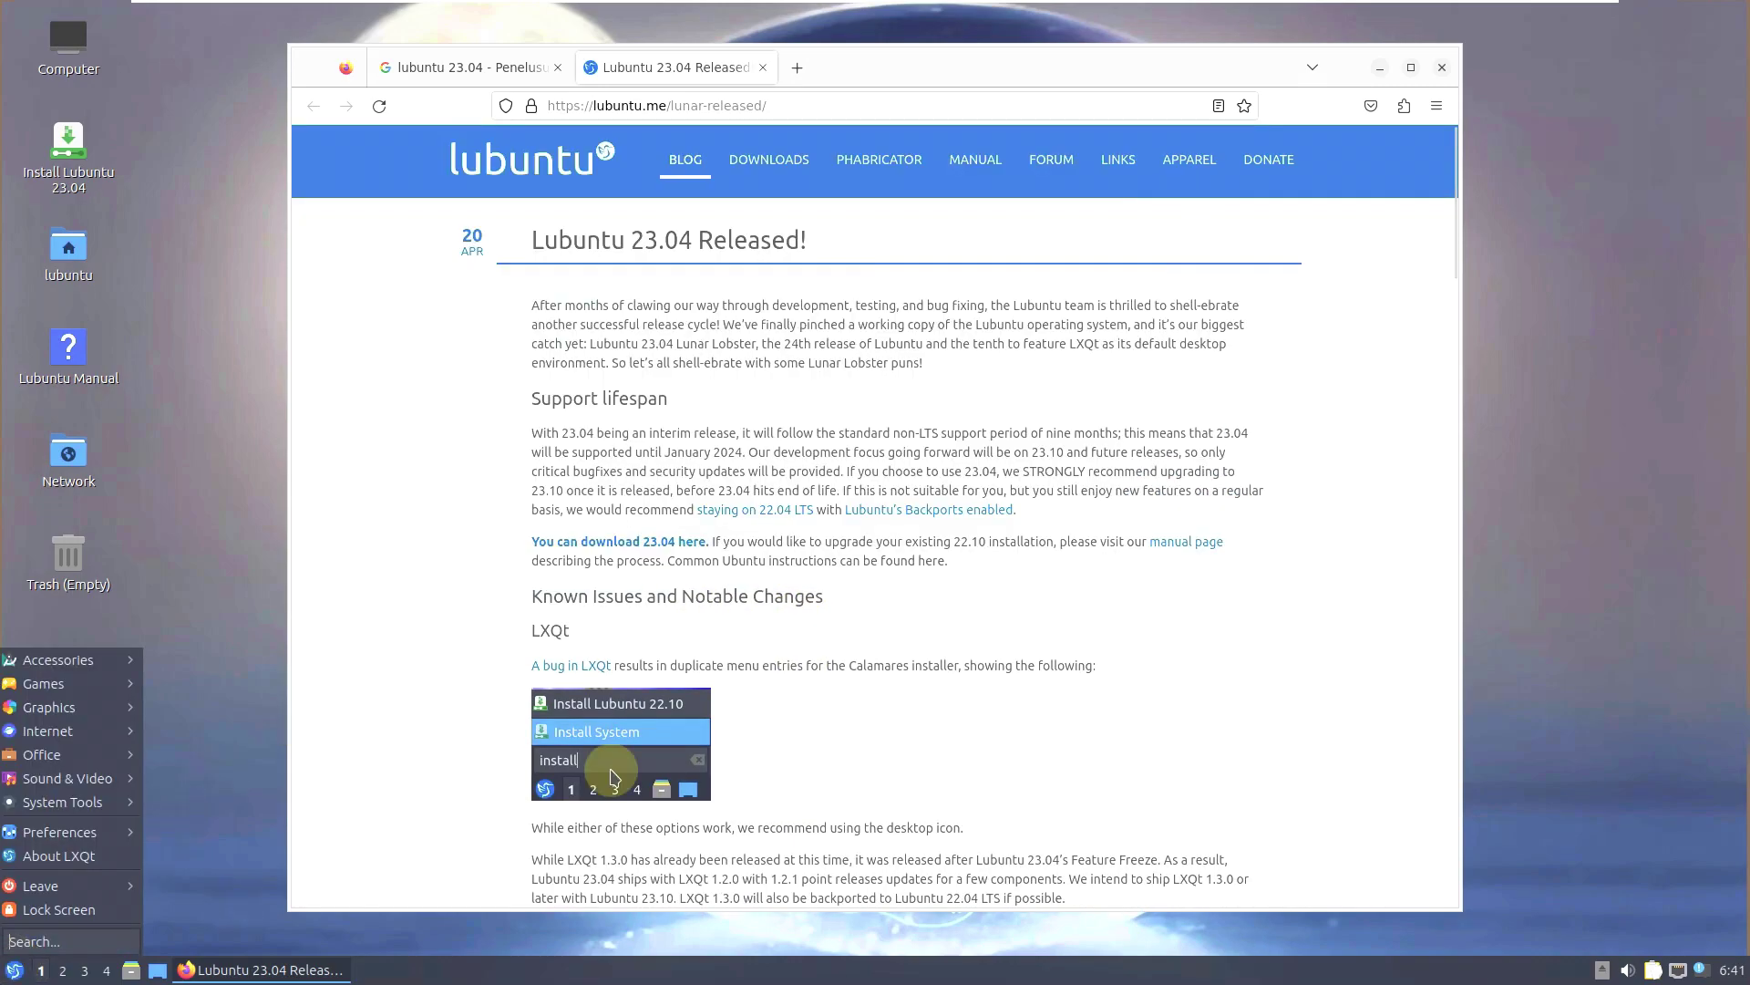
type("i")
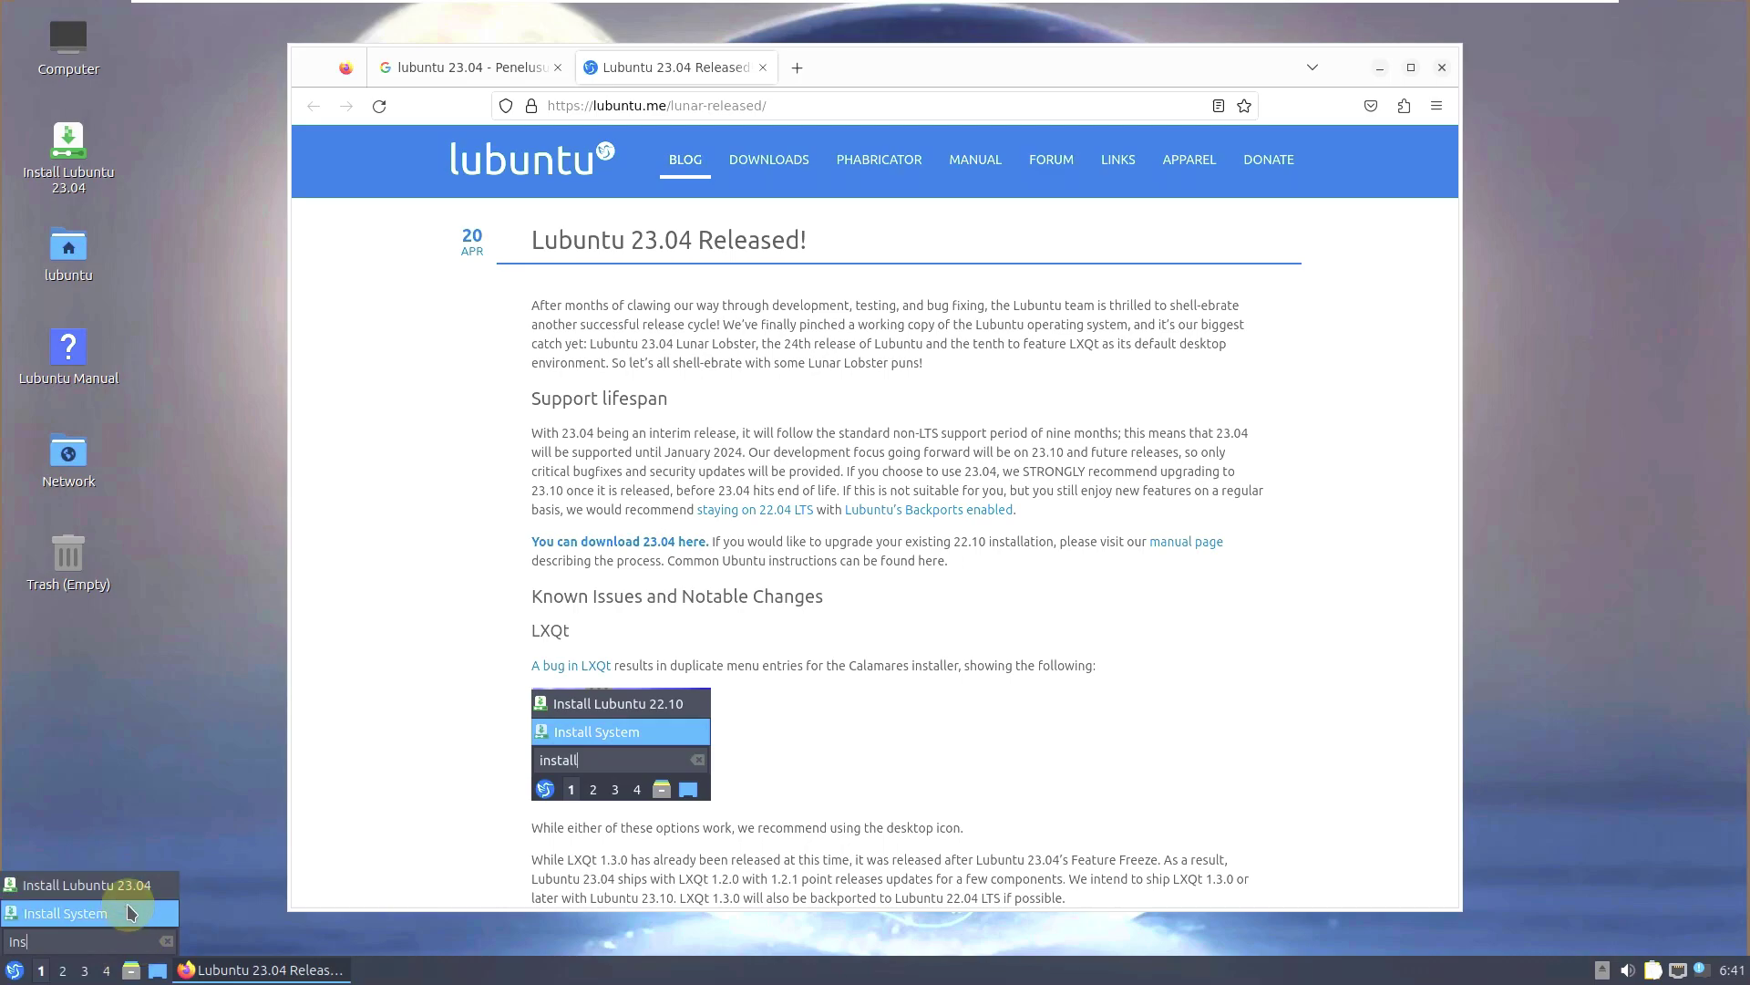
left_click(141, 743)
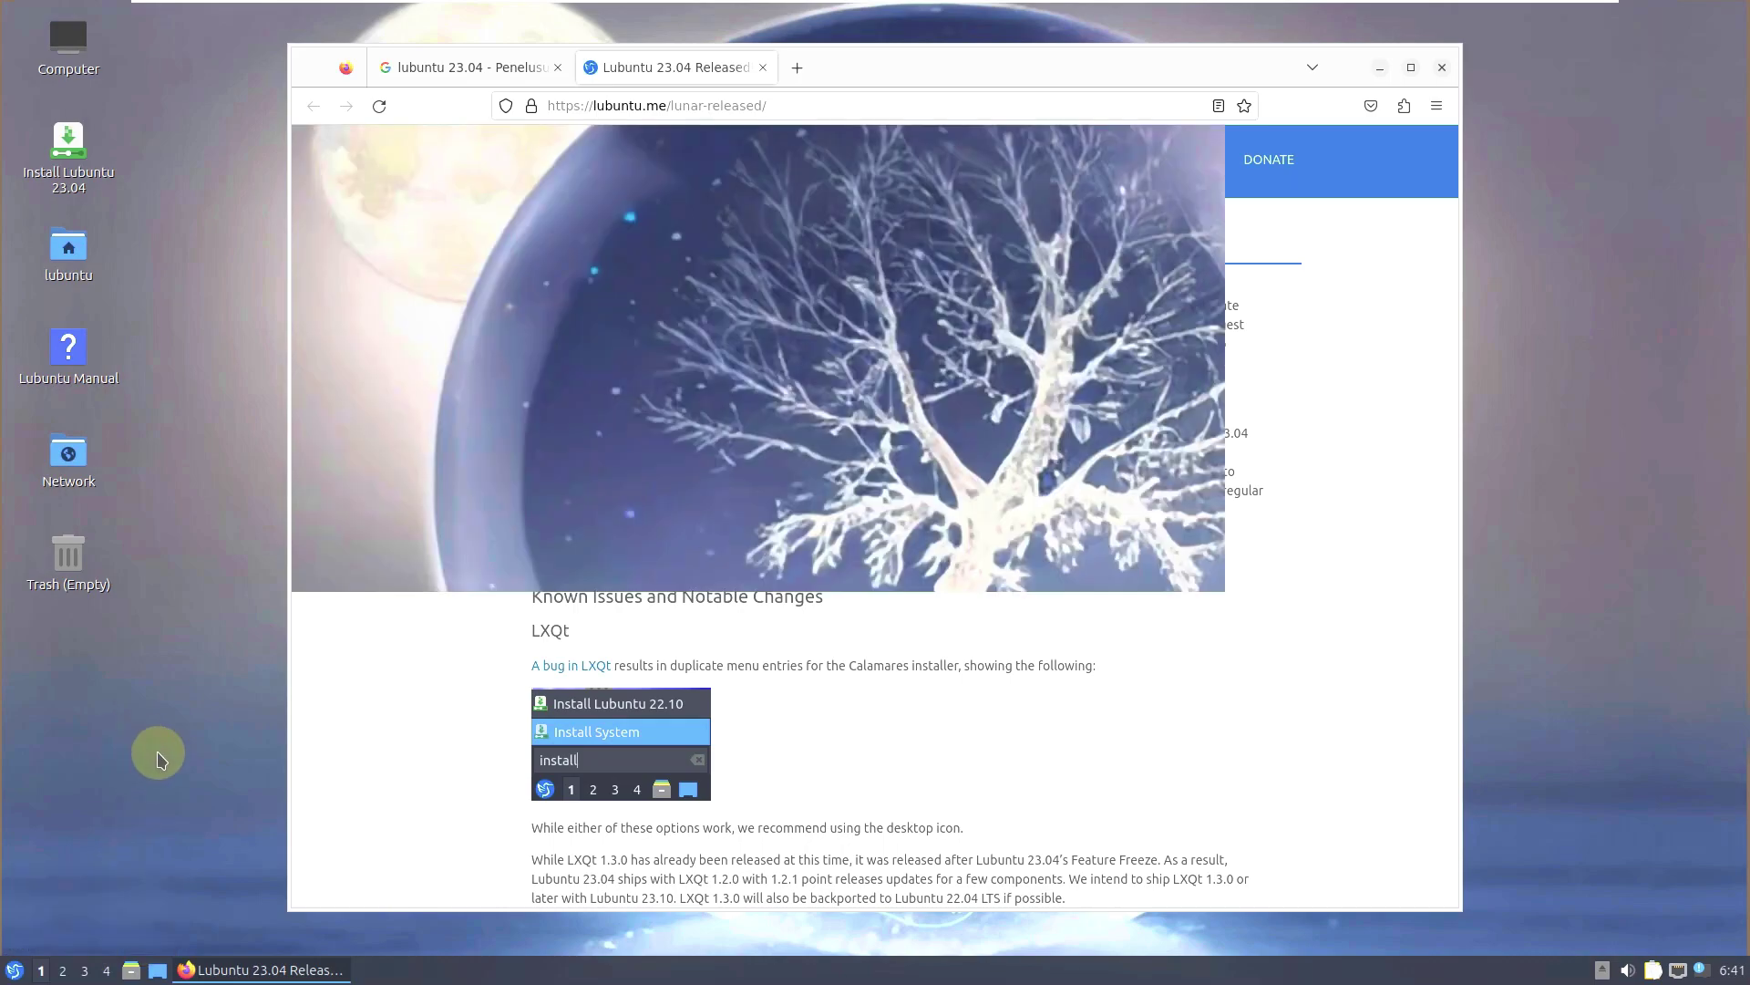
scroll(720, 593, "down", 6)
scroll(844, 547, "up", 5)
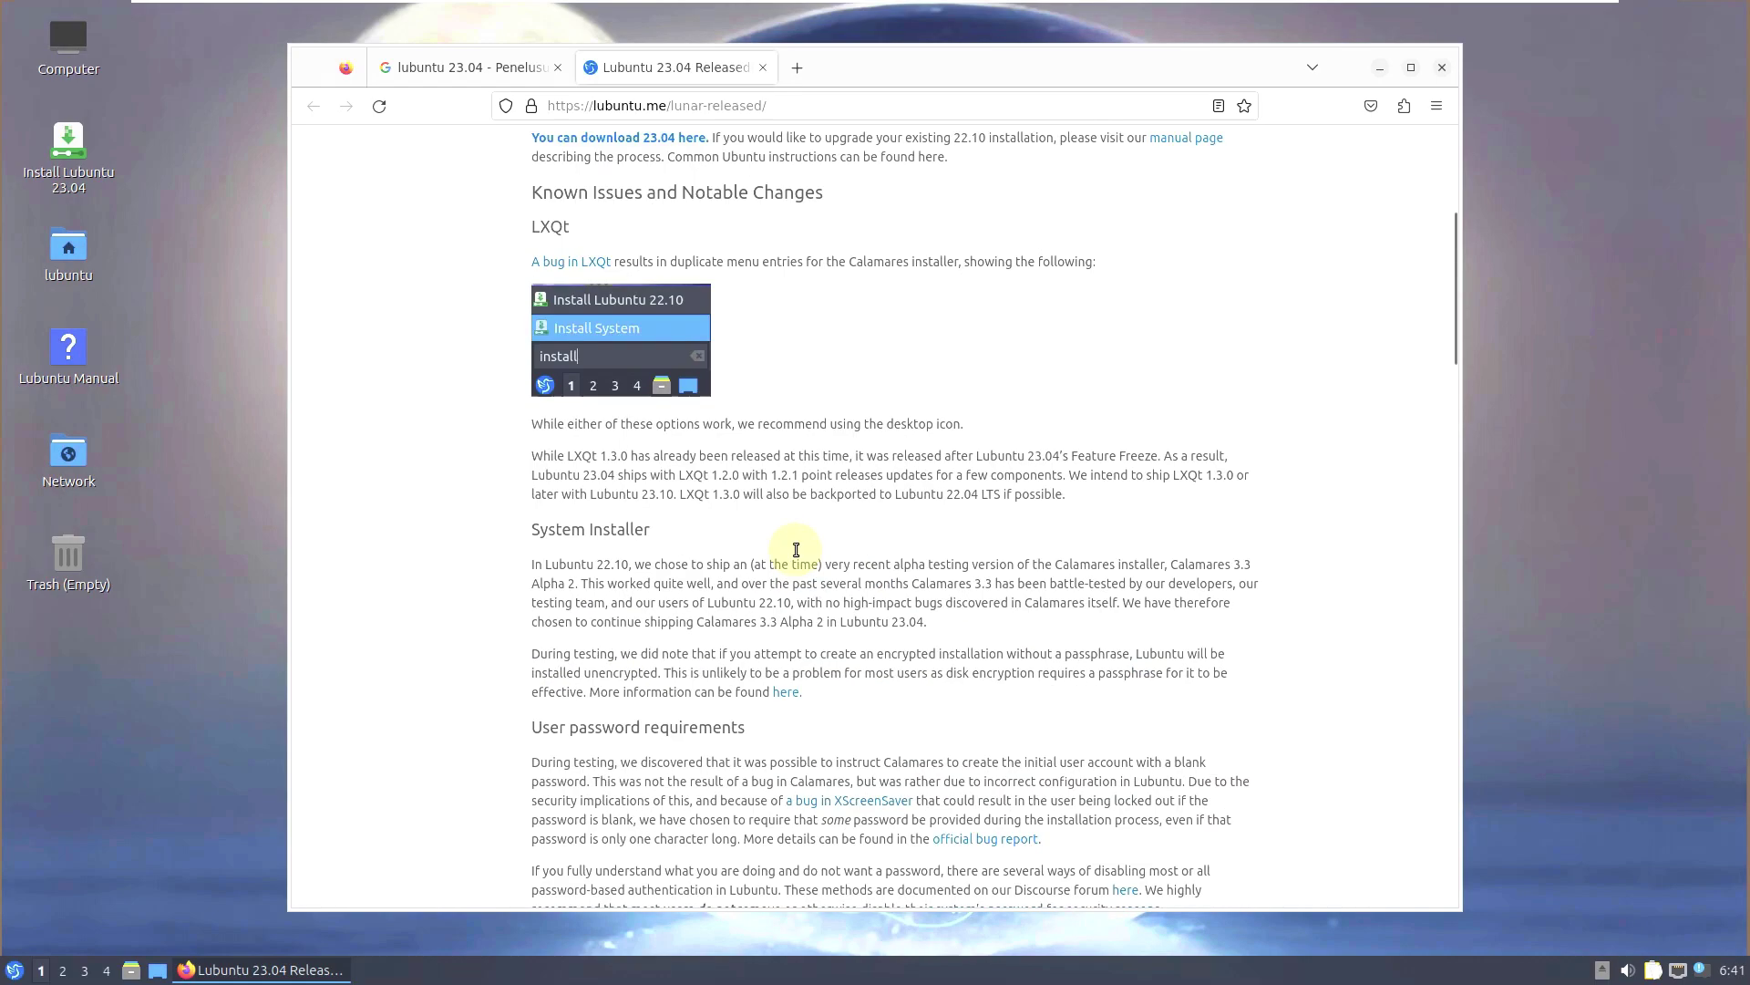
scroll(796, 550, "down", 4)
scroll(675, 693, "up", 5)
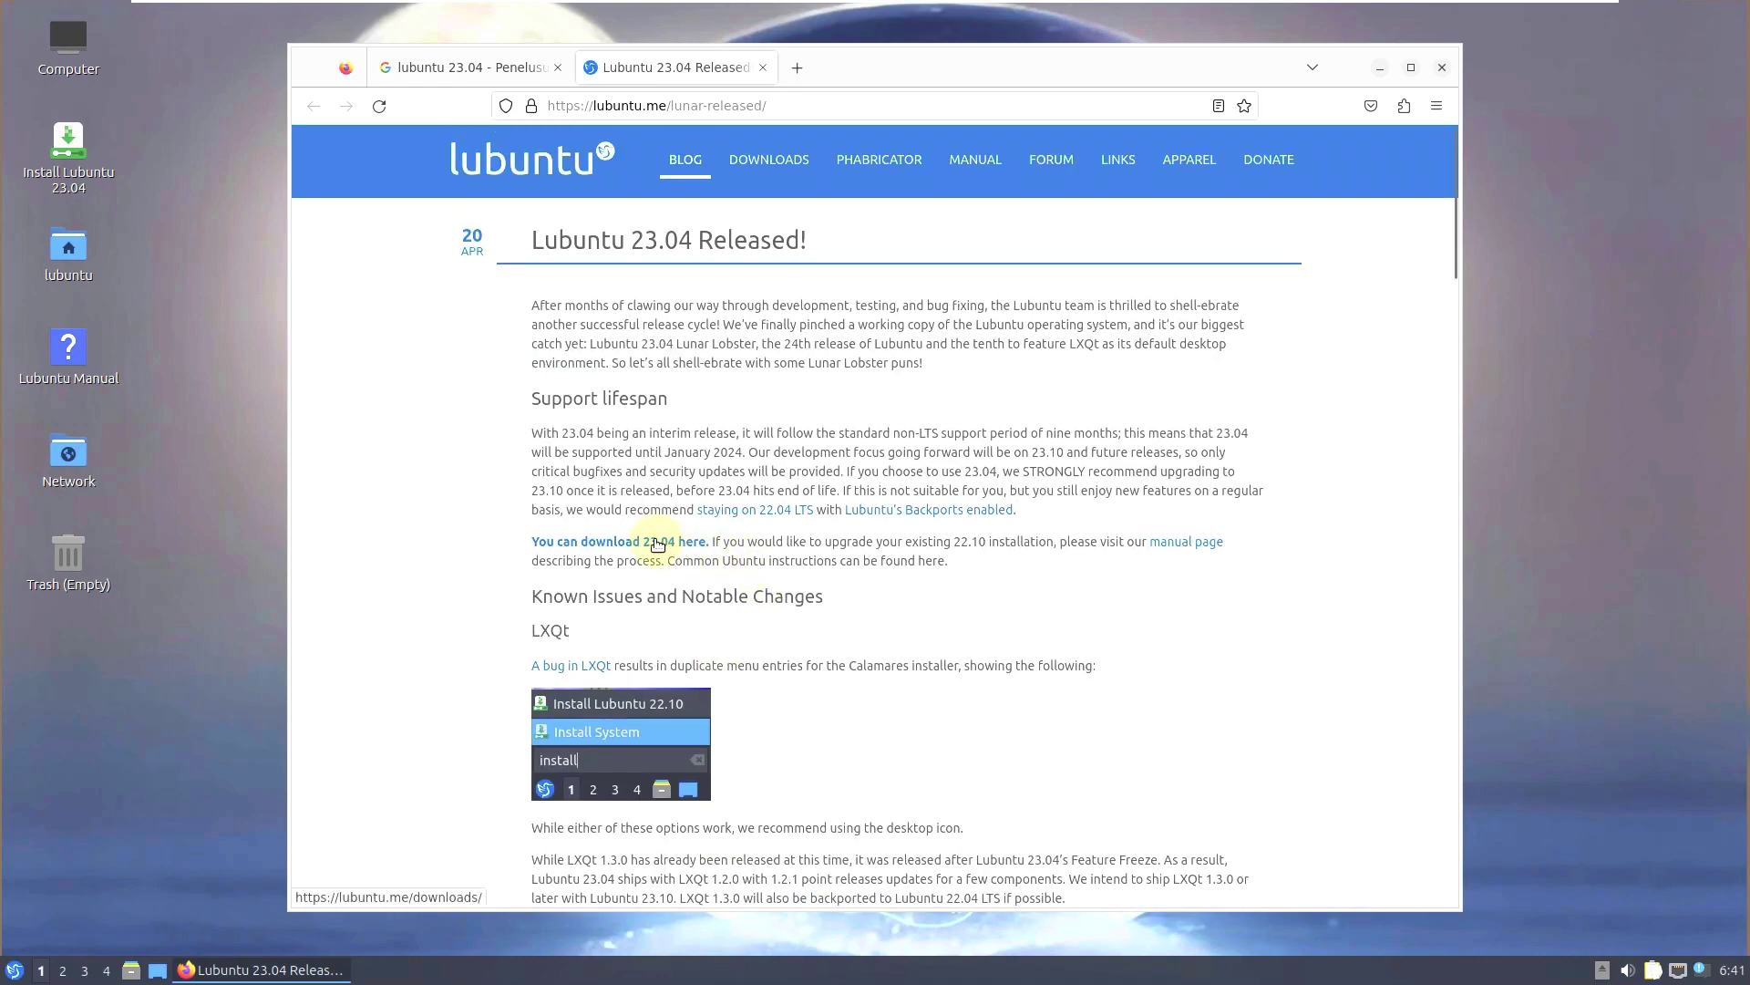
left_click(657, 544)
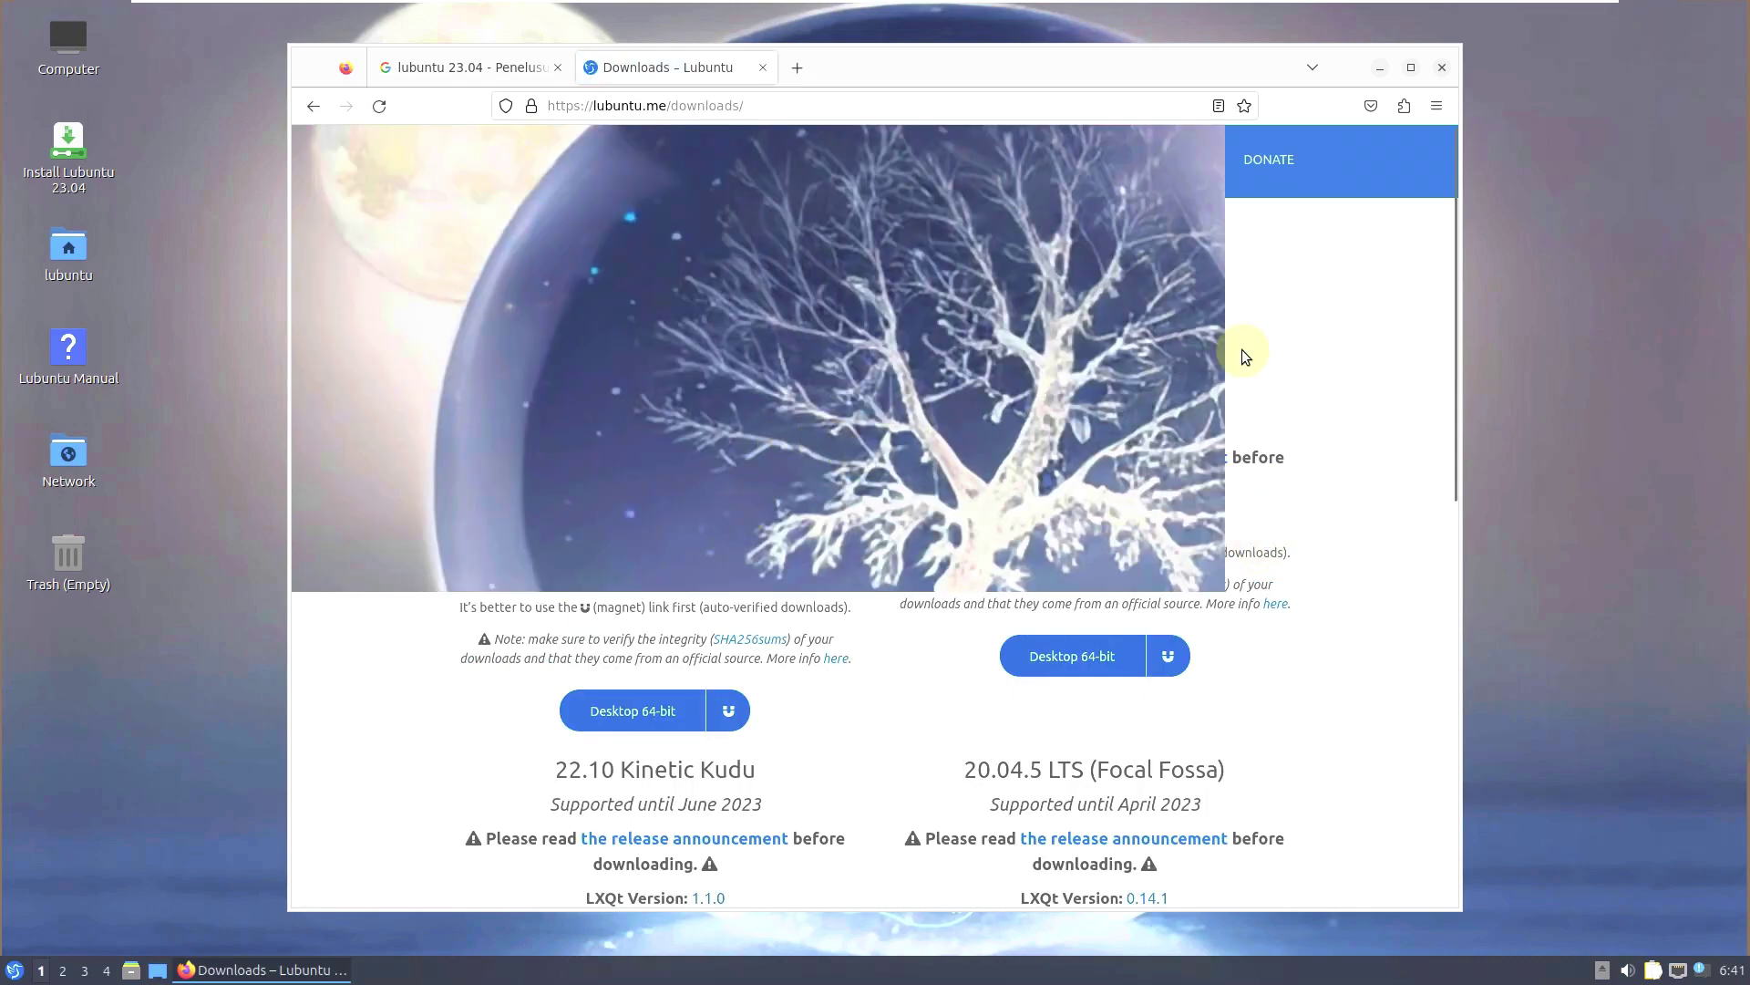
scroll(855, 708, "down", 6)
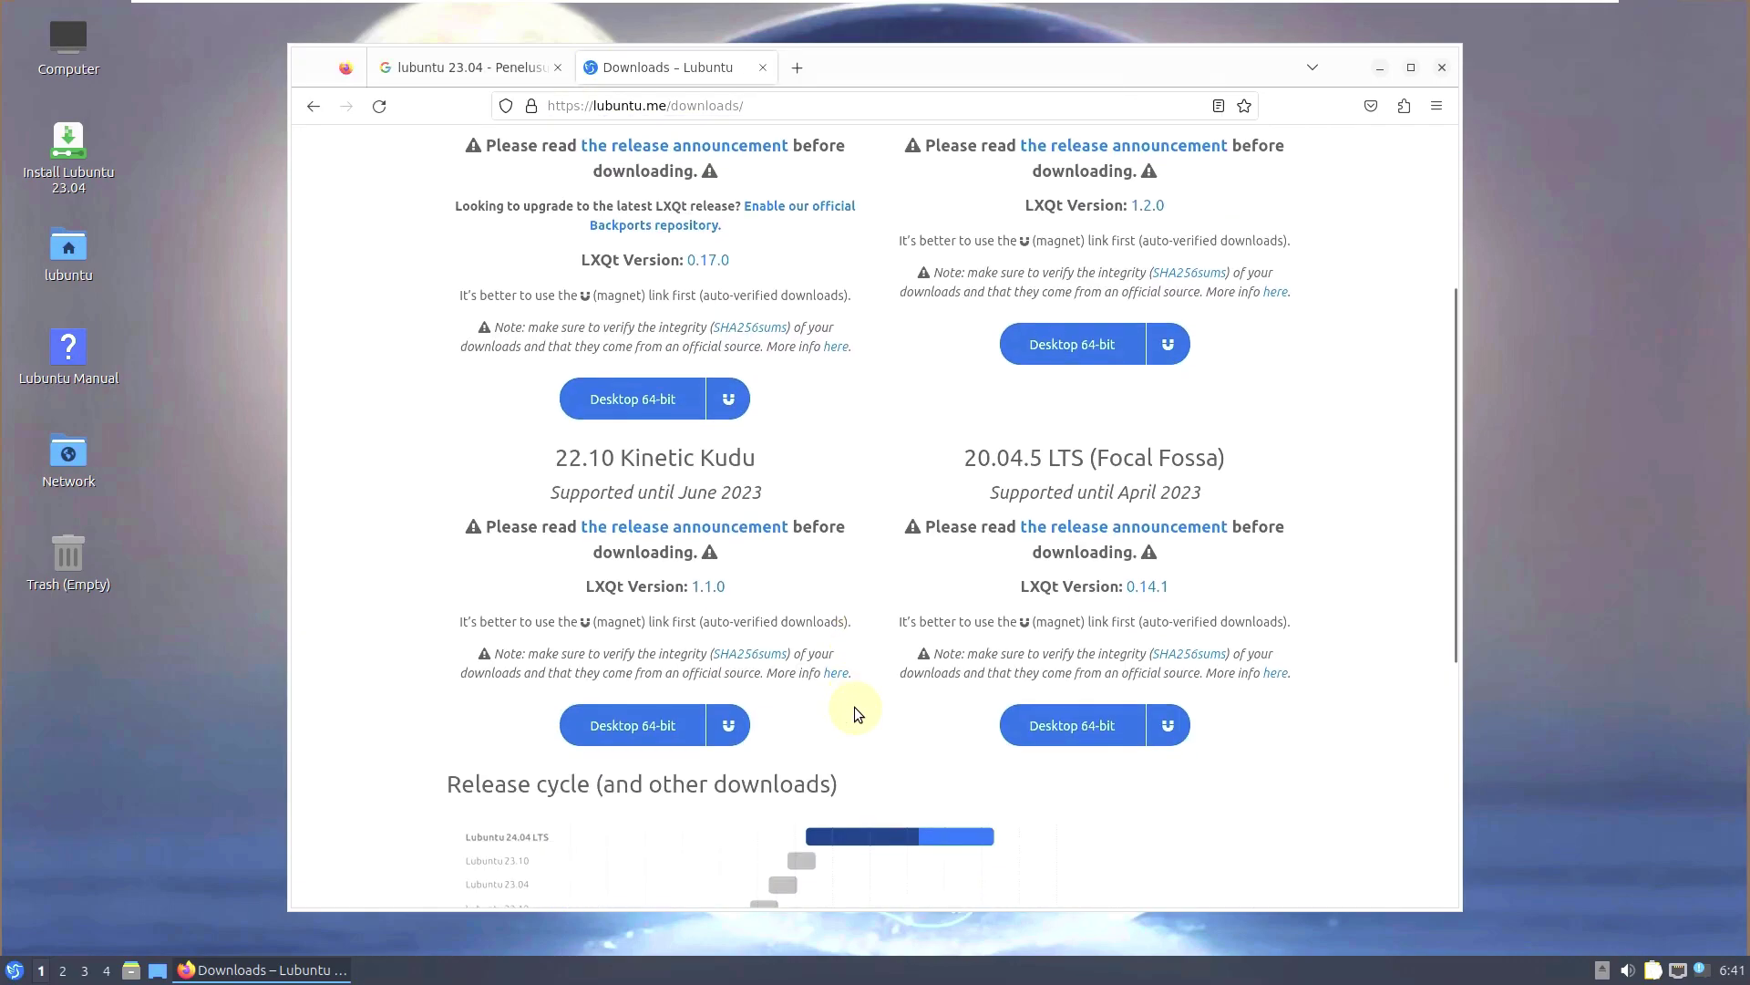
scroll(855, 707, "down", 4)
scroll(855, 707, "up", 10)
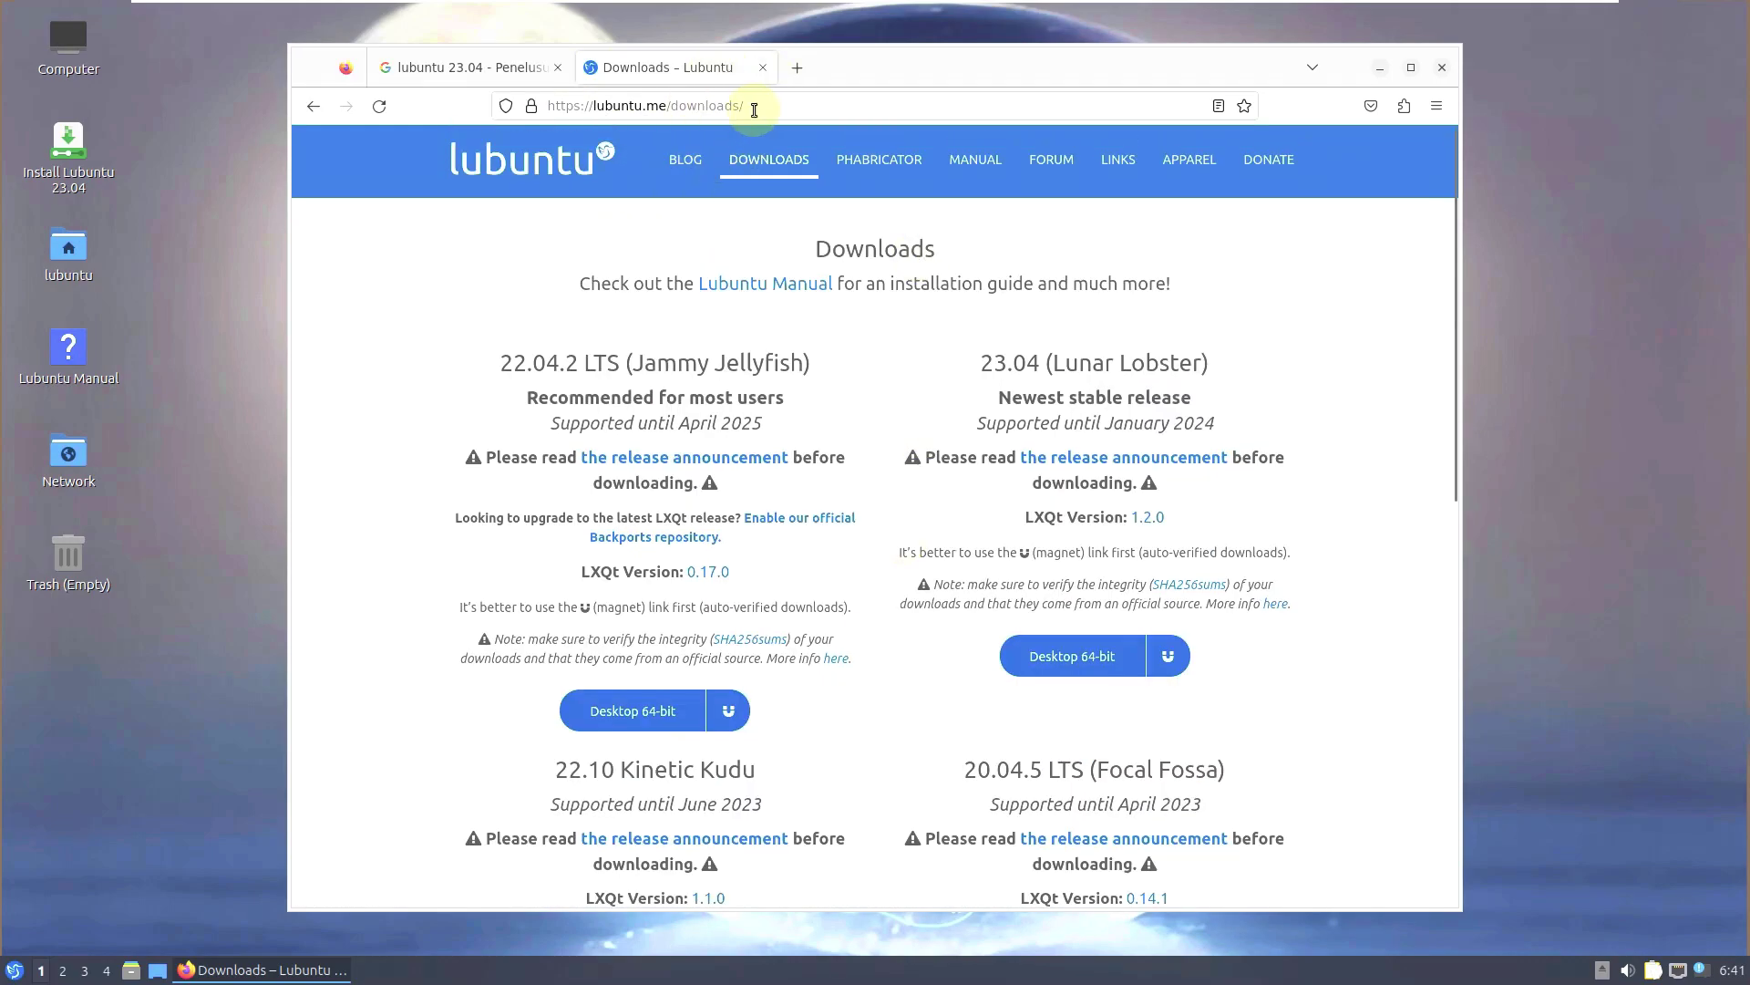
left_click(551, 104)
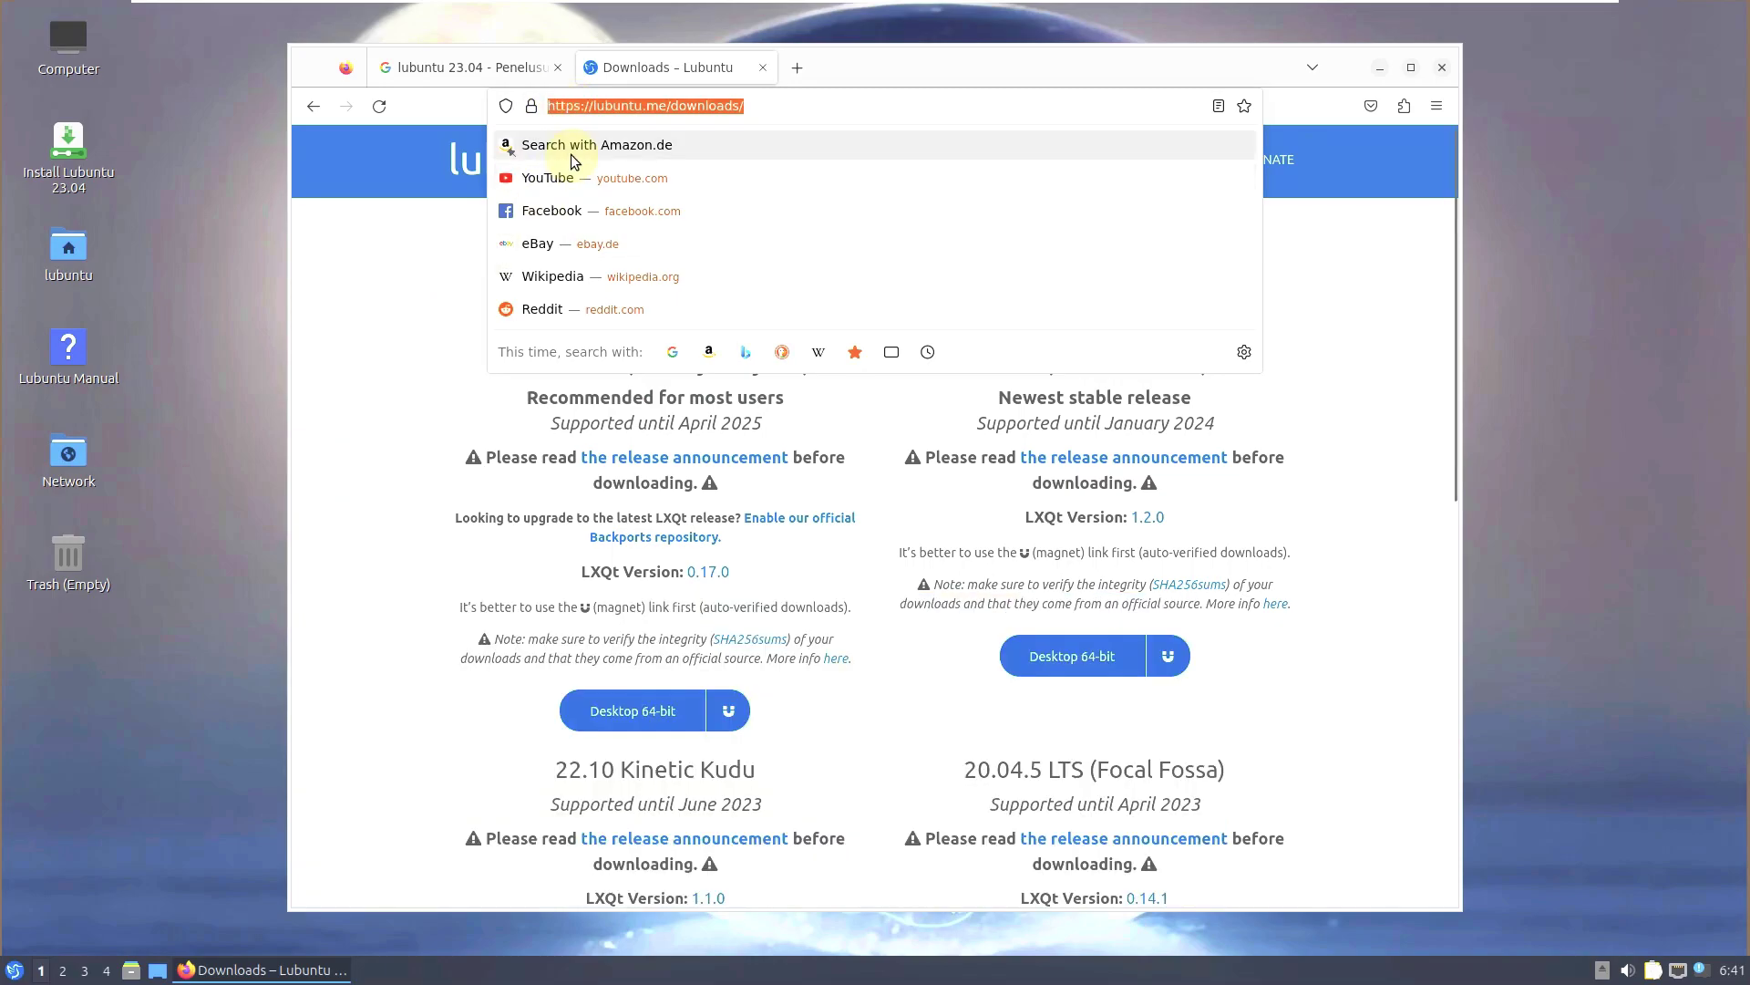
left_click(335, 392)
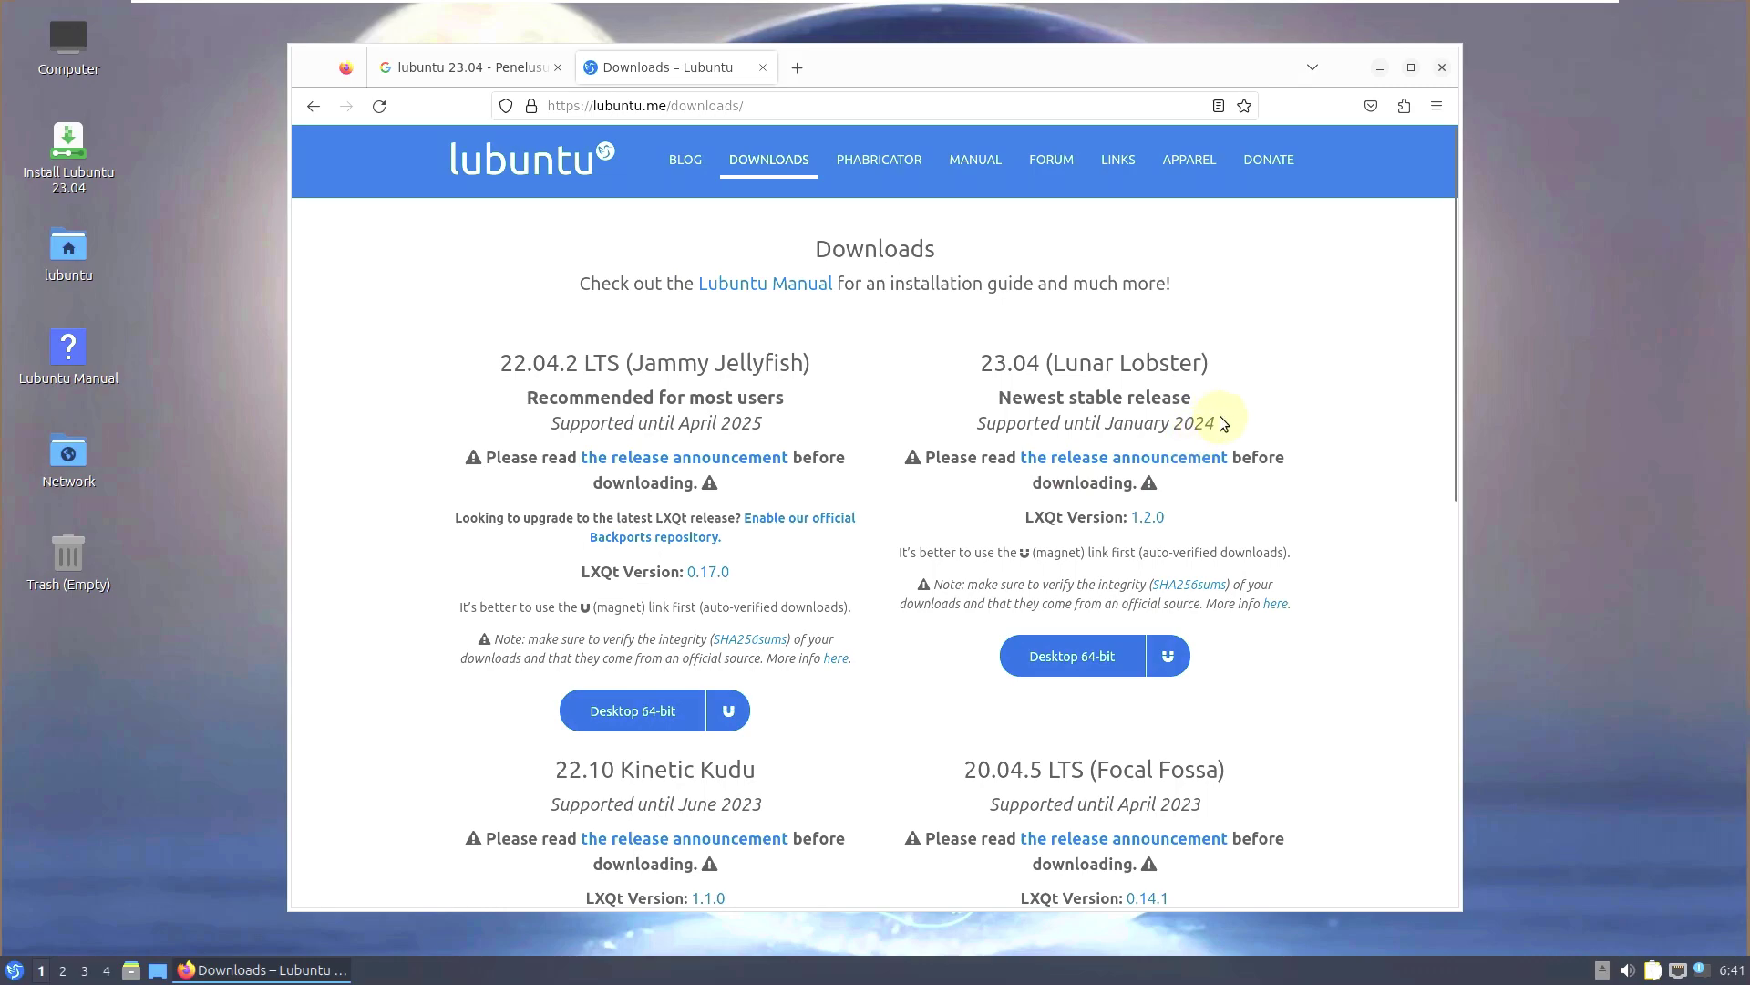
left_click_drag(1222, 422, 1111, 417)
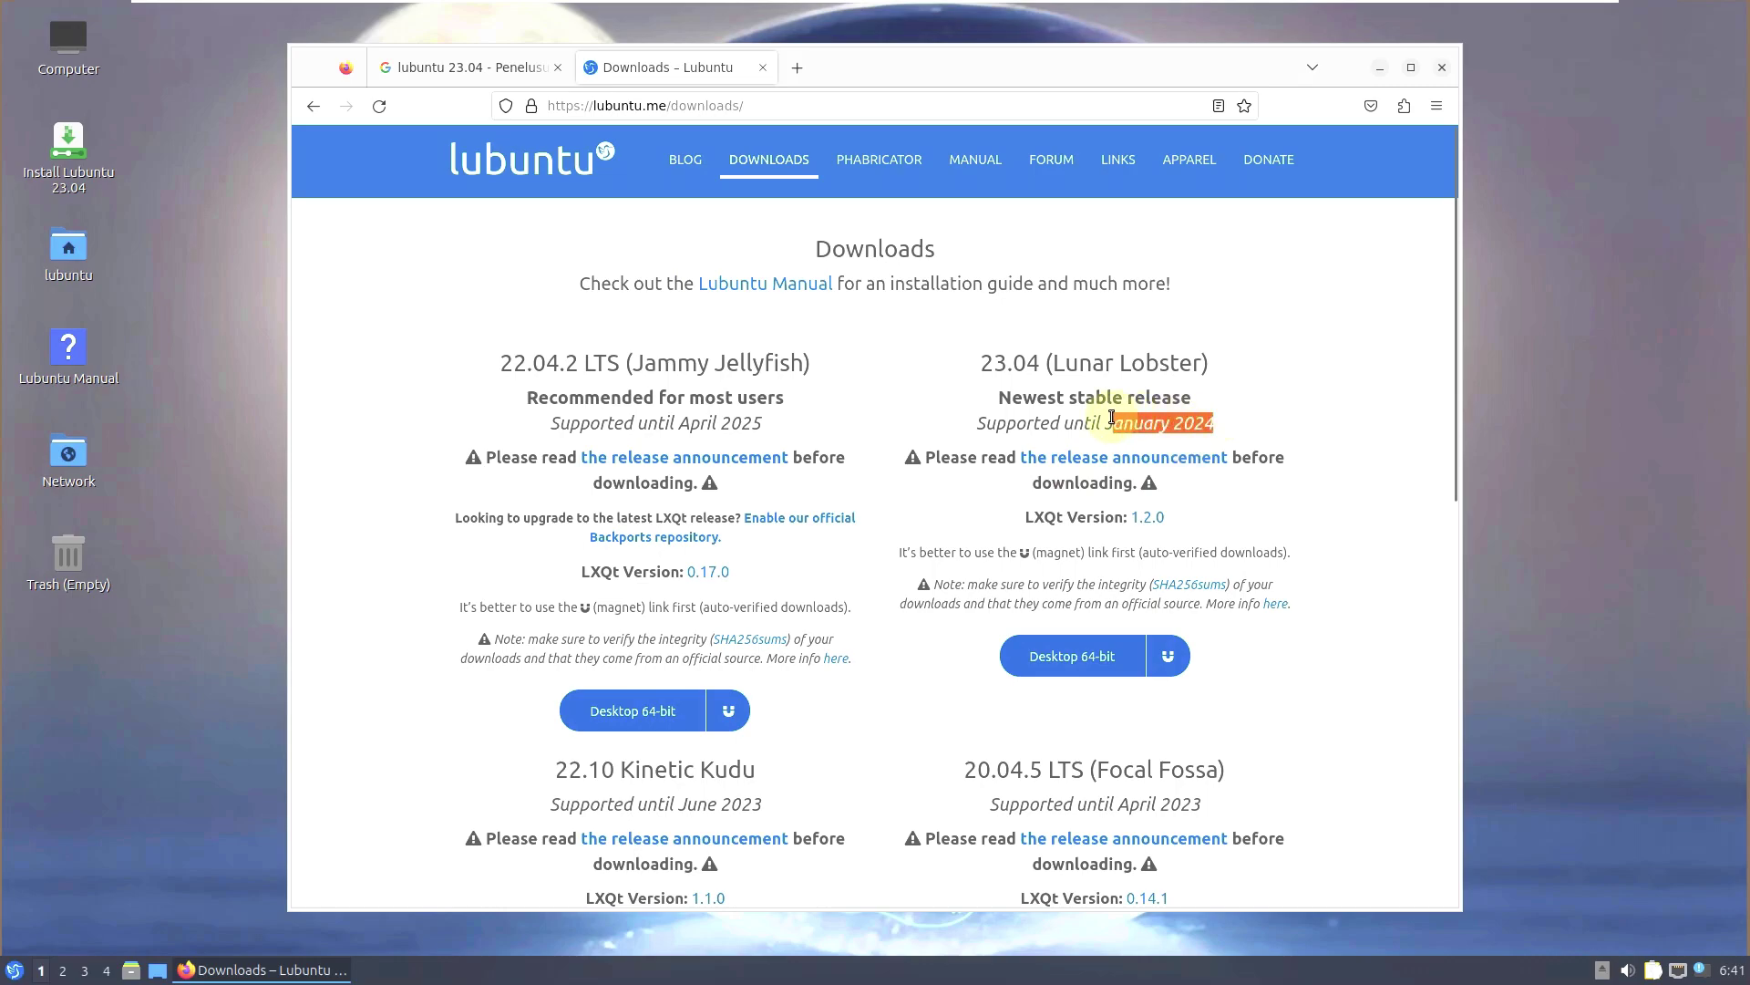
left_click(1269, 414)
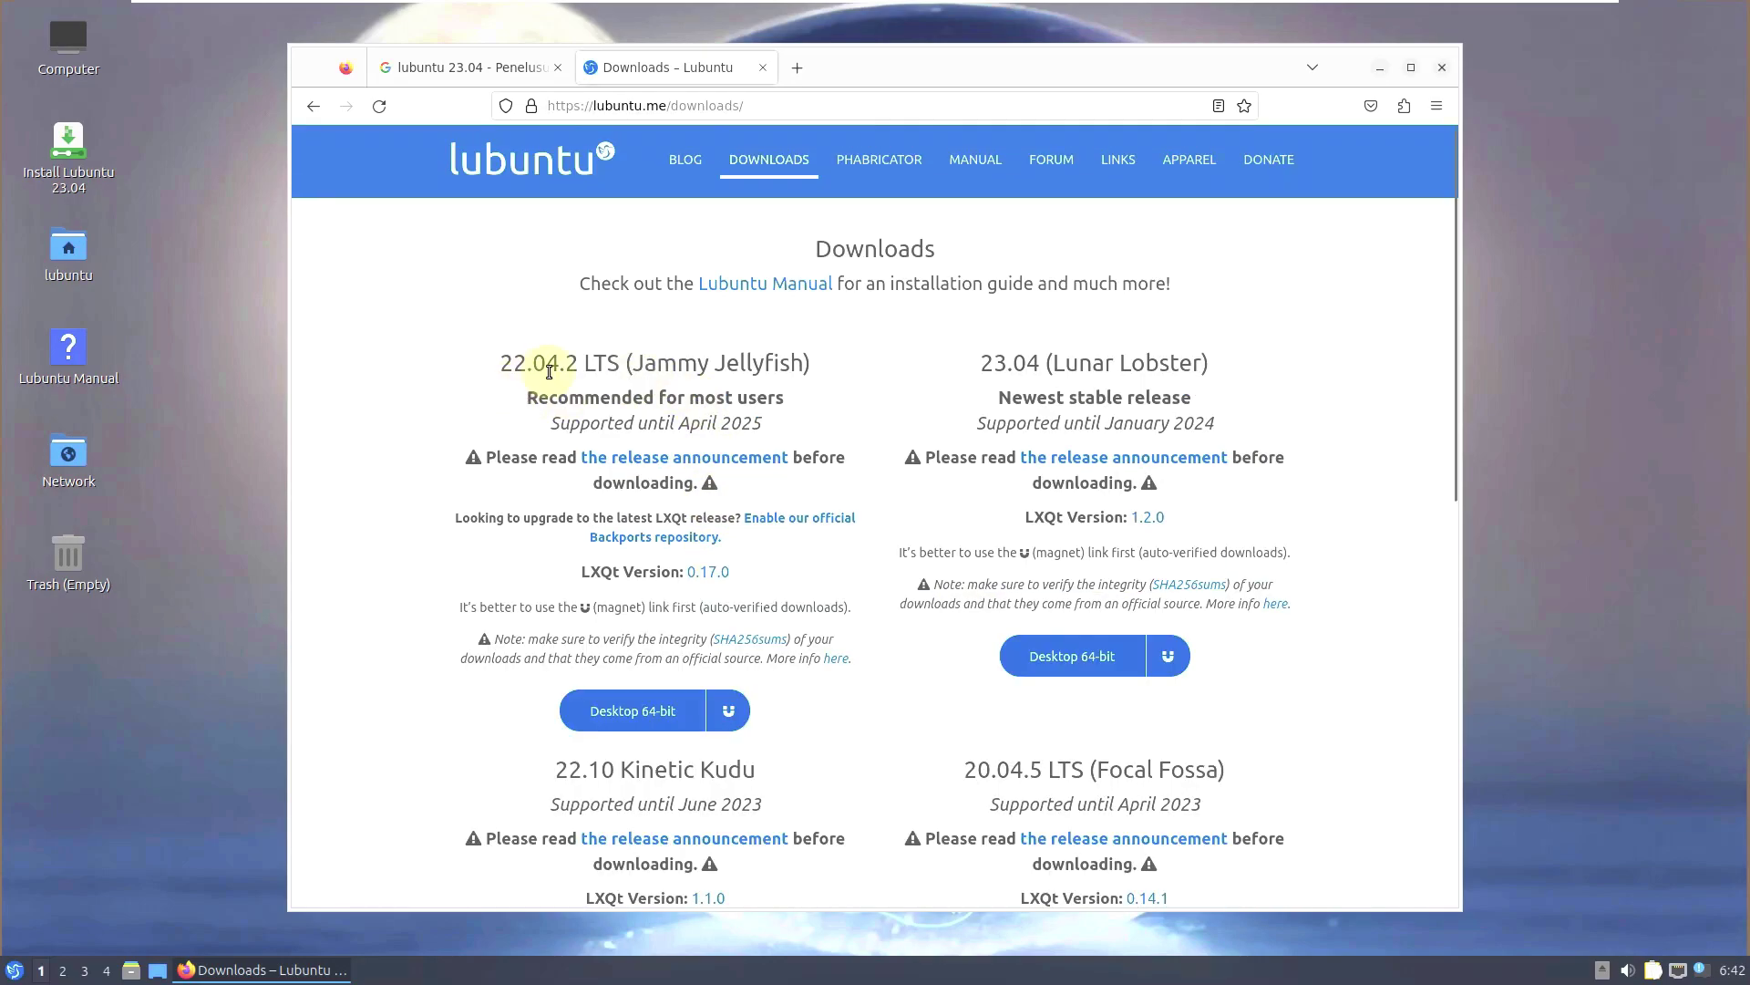
left_click_drag(780, 431, 687, 426)
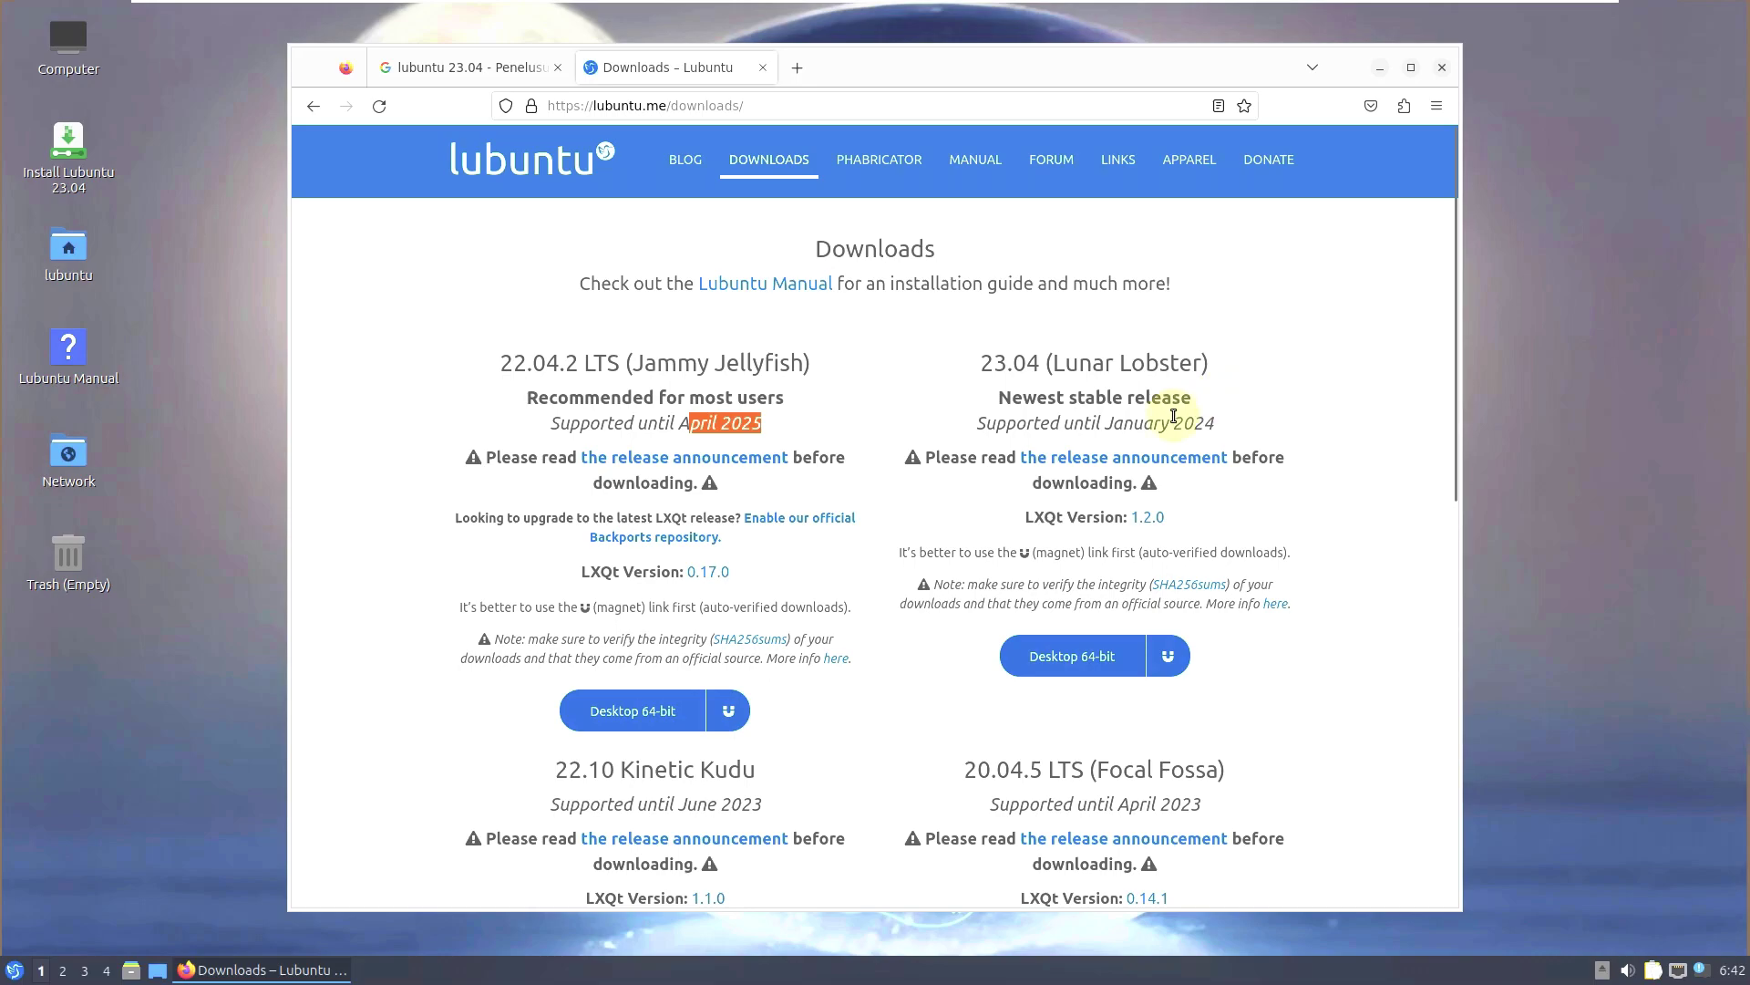
scroll(828, 717, "down", 3)
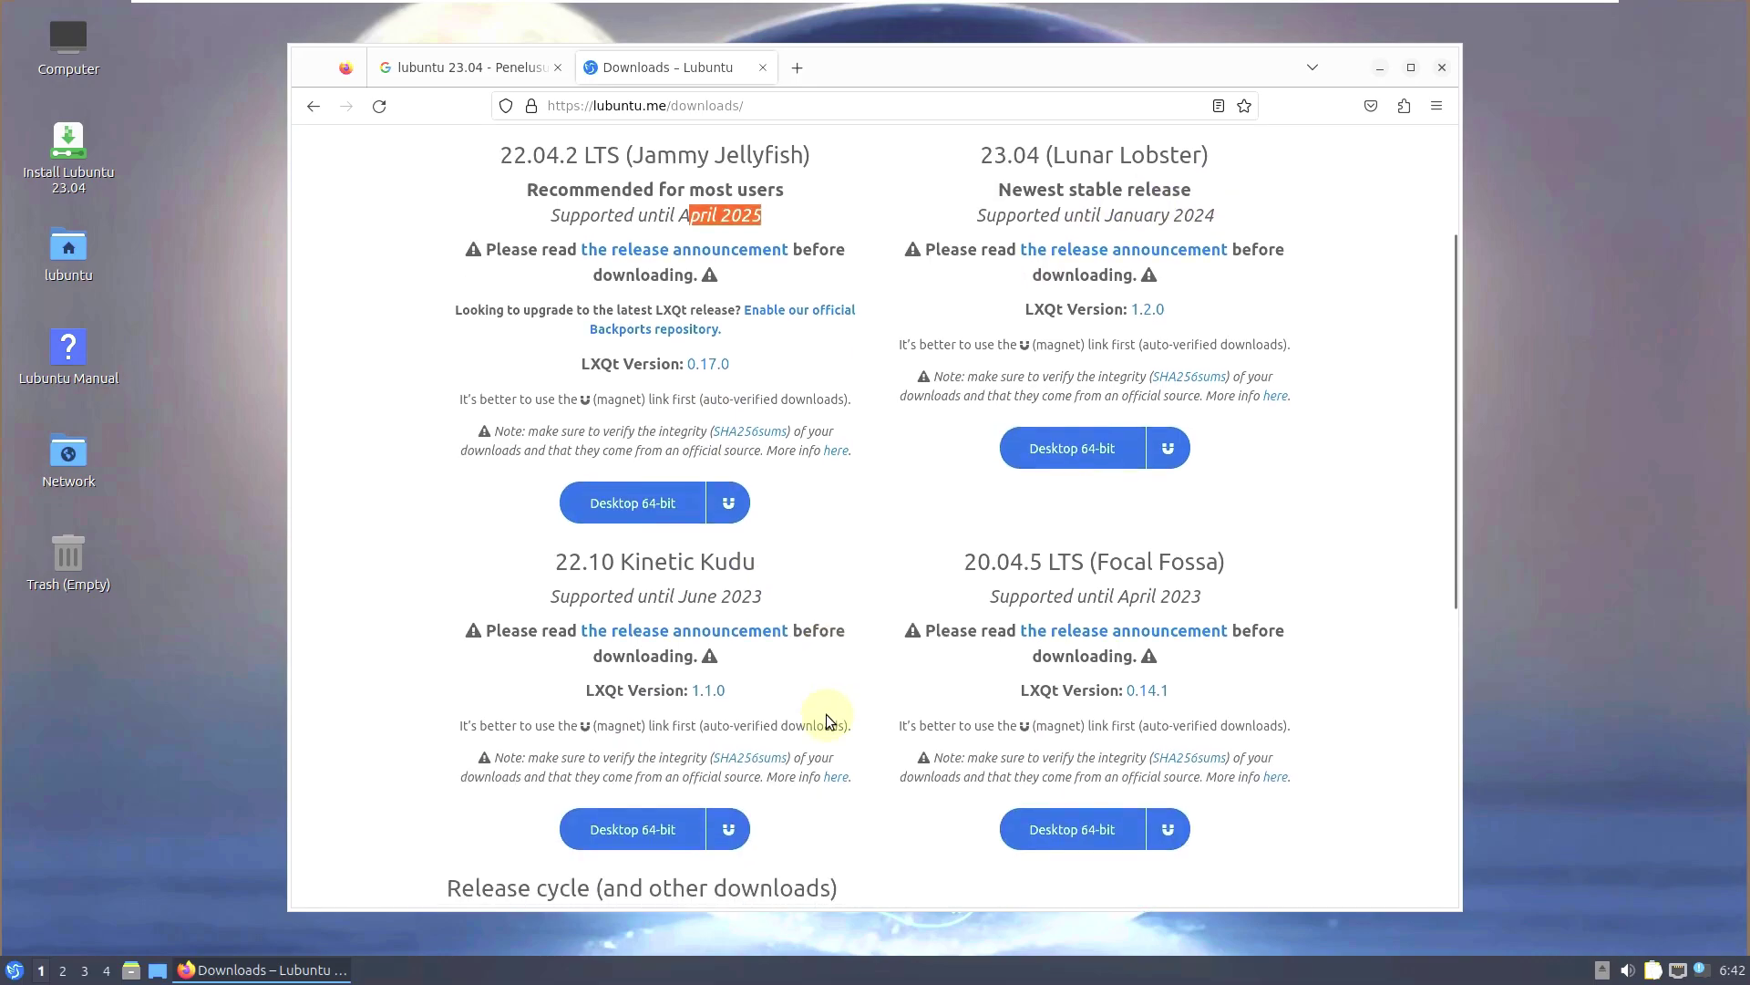
scroll(1113, 657, "up", 3)
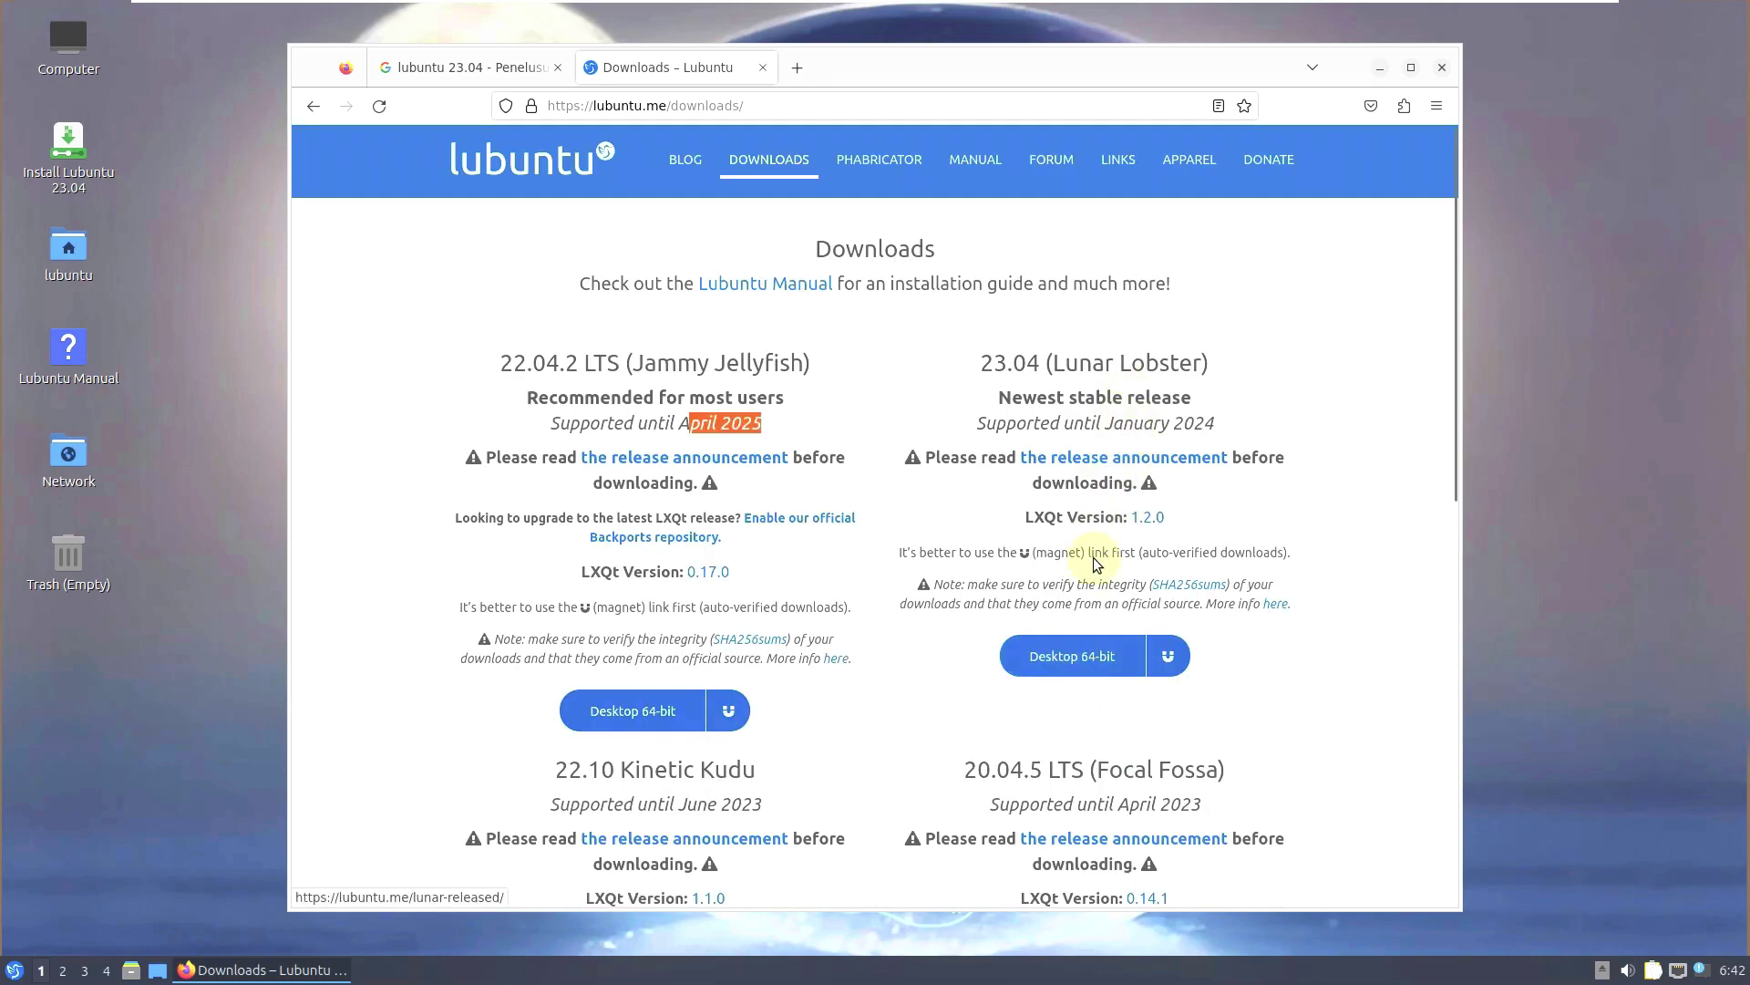
Start and cancel the lubuntu-23.04-desktop-amd64.iso download, then close Firefox
left_click(1101, 648)
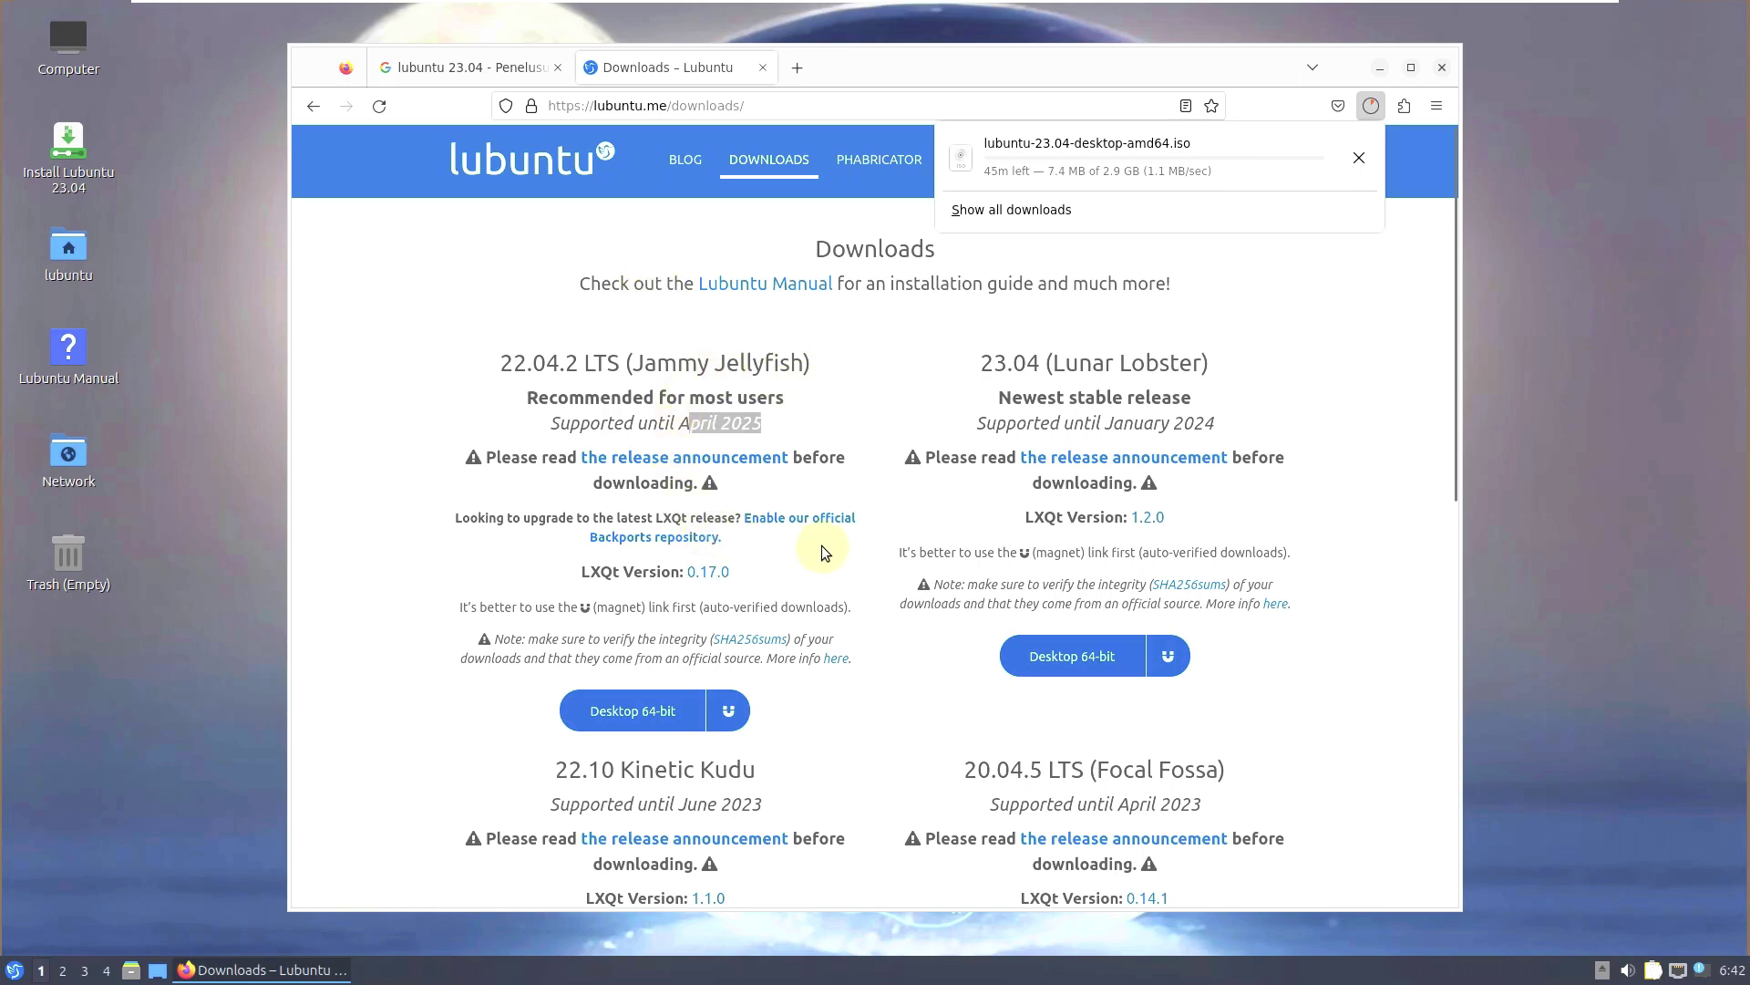
left_click(1359, 158)
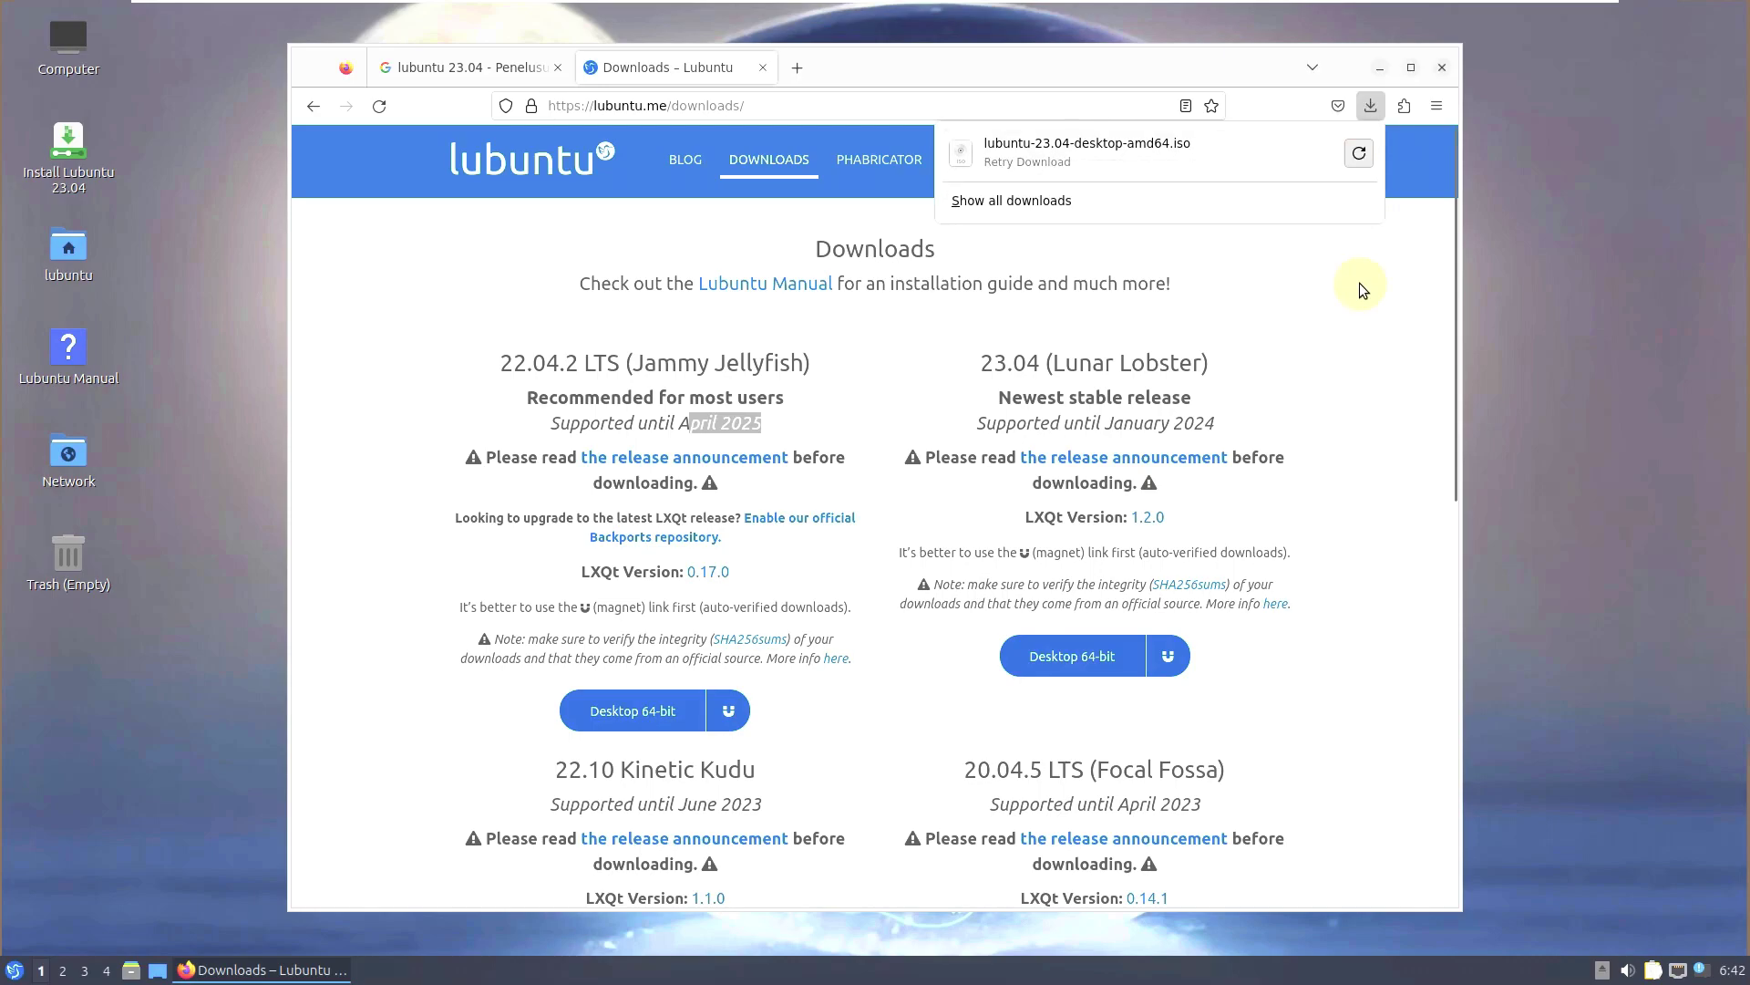
left_click(1446, 64)
left_click(1446, 64)
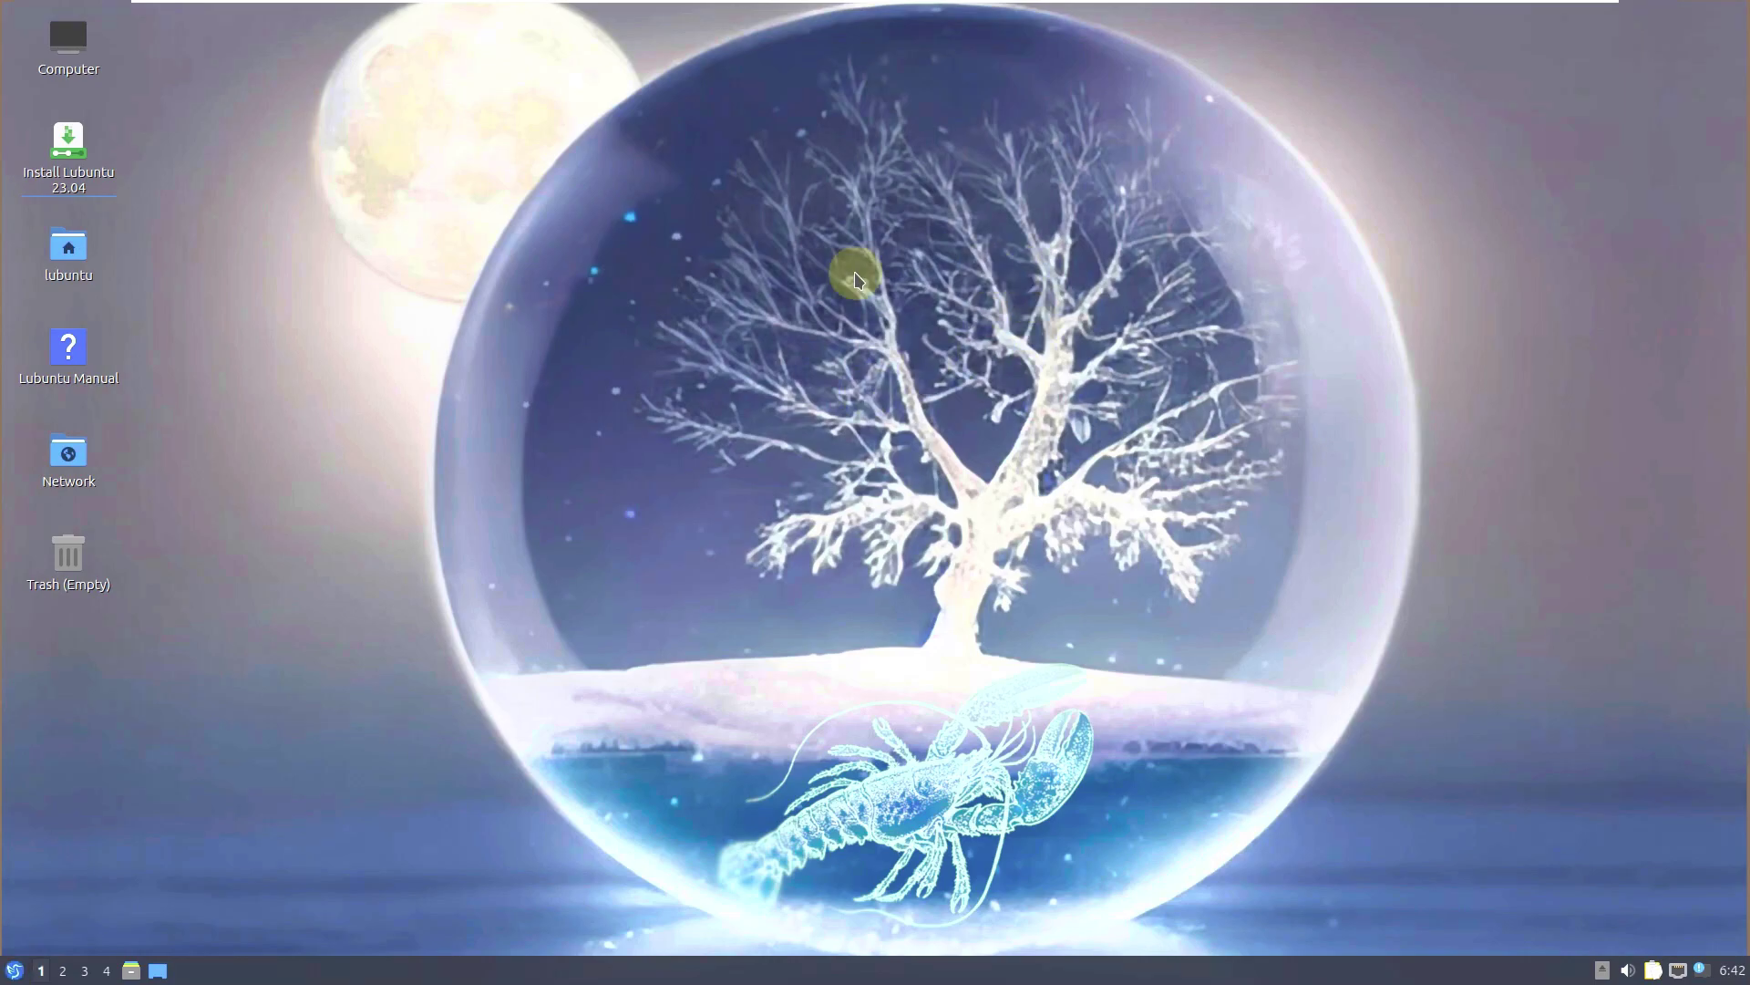
Launch the installer from the 'Install Lubuntu 23.04' desktop icon
left_click(68, 168)
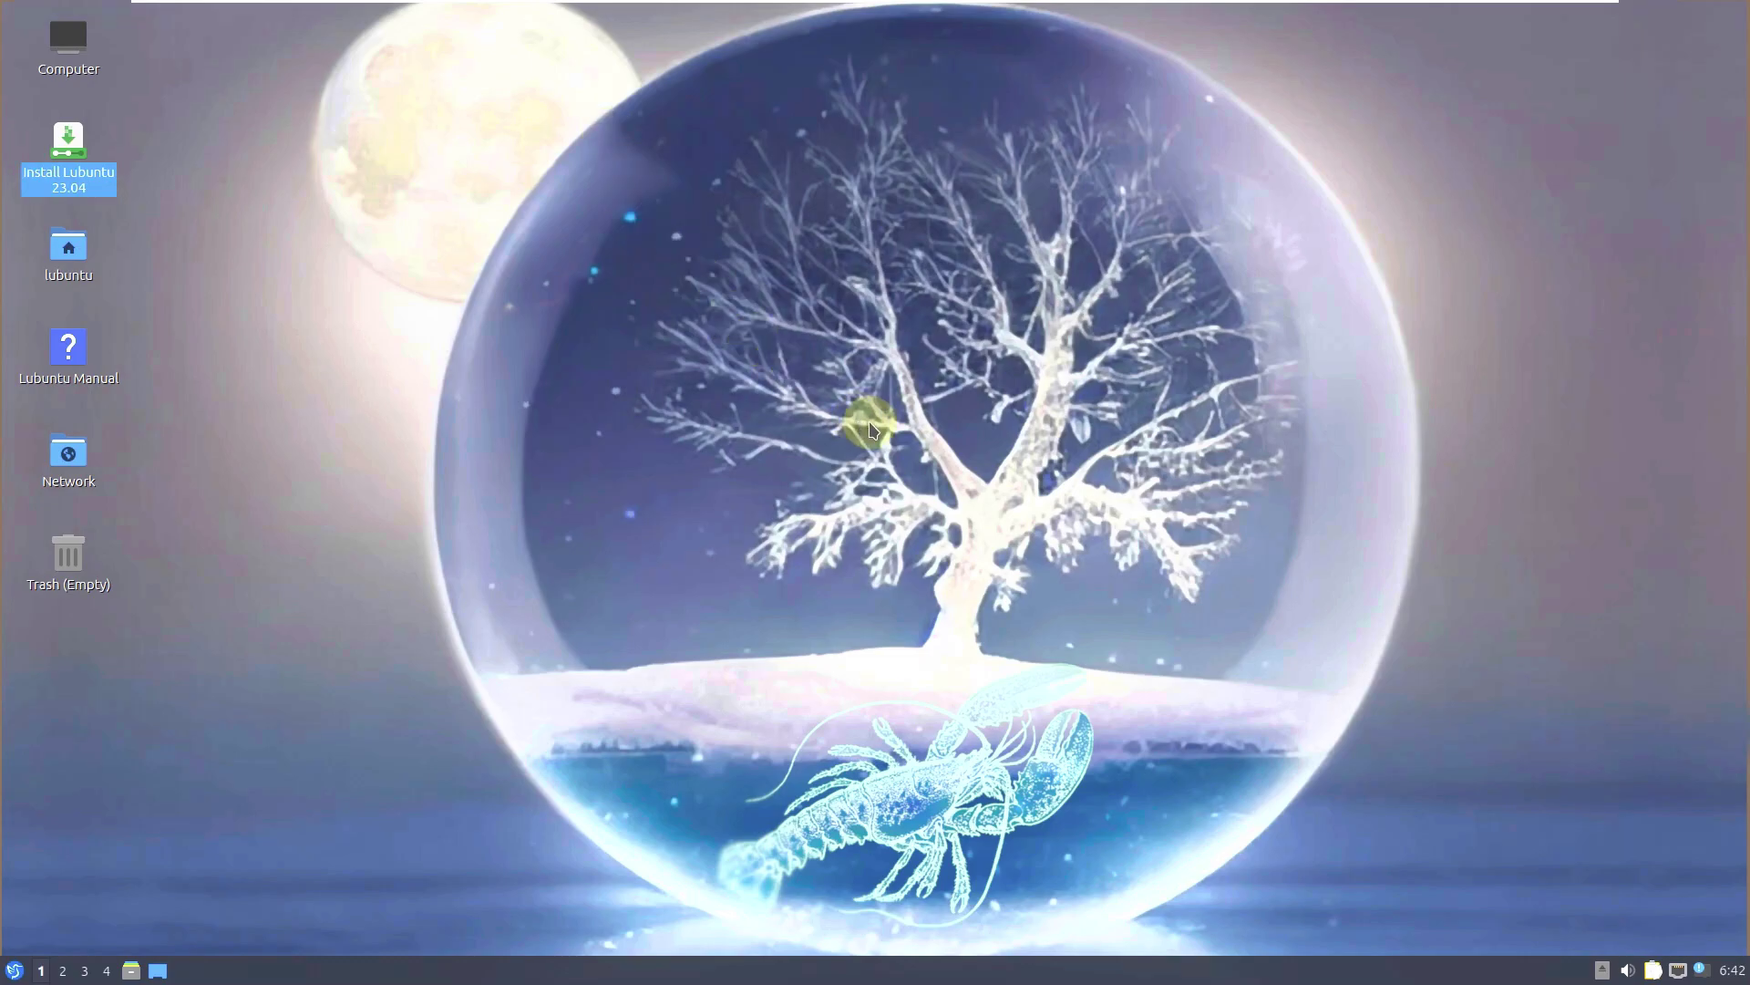
double_click(103, 187)
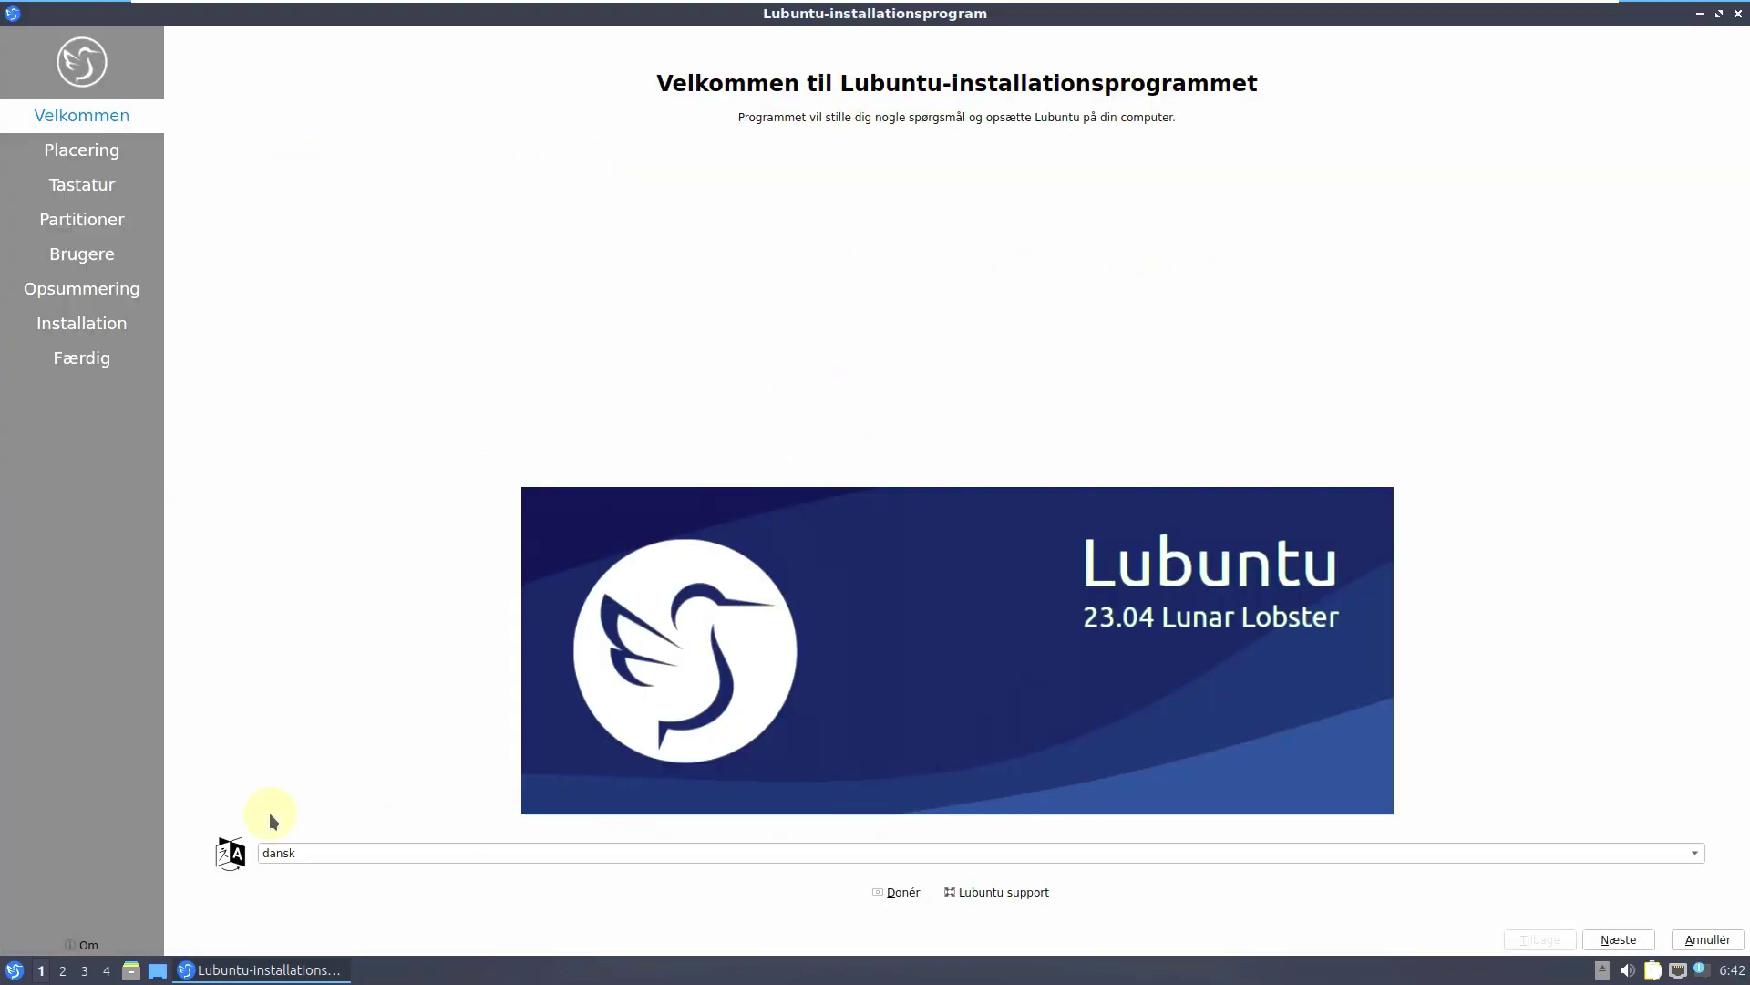
Set the installer language to American English and check the Calamares version (3.3.0-alpha2)
left_click(277, 857)
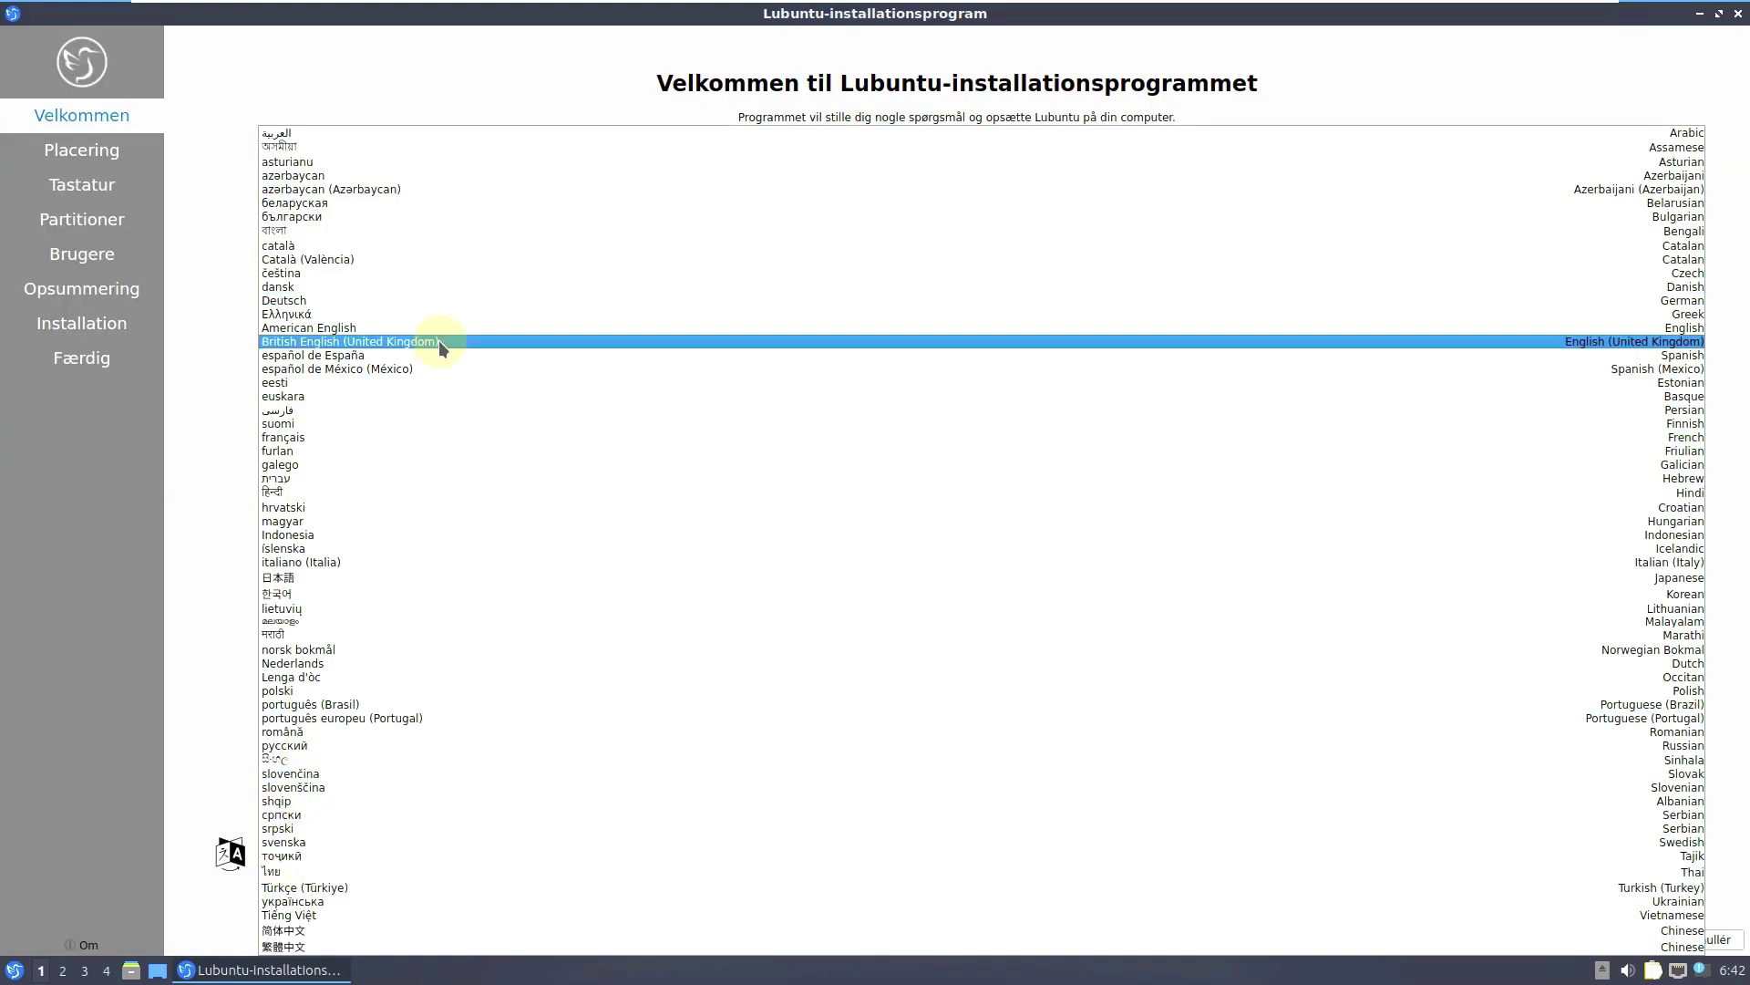
left_click(435, 329)
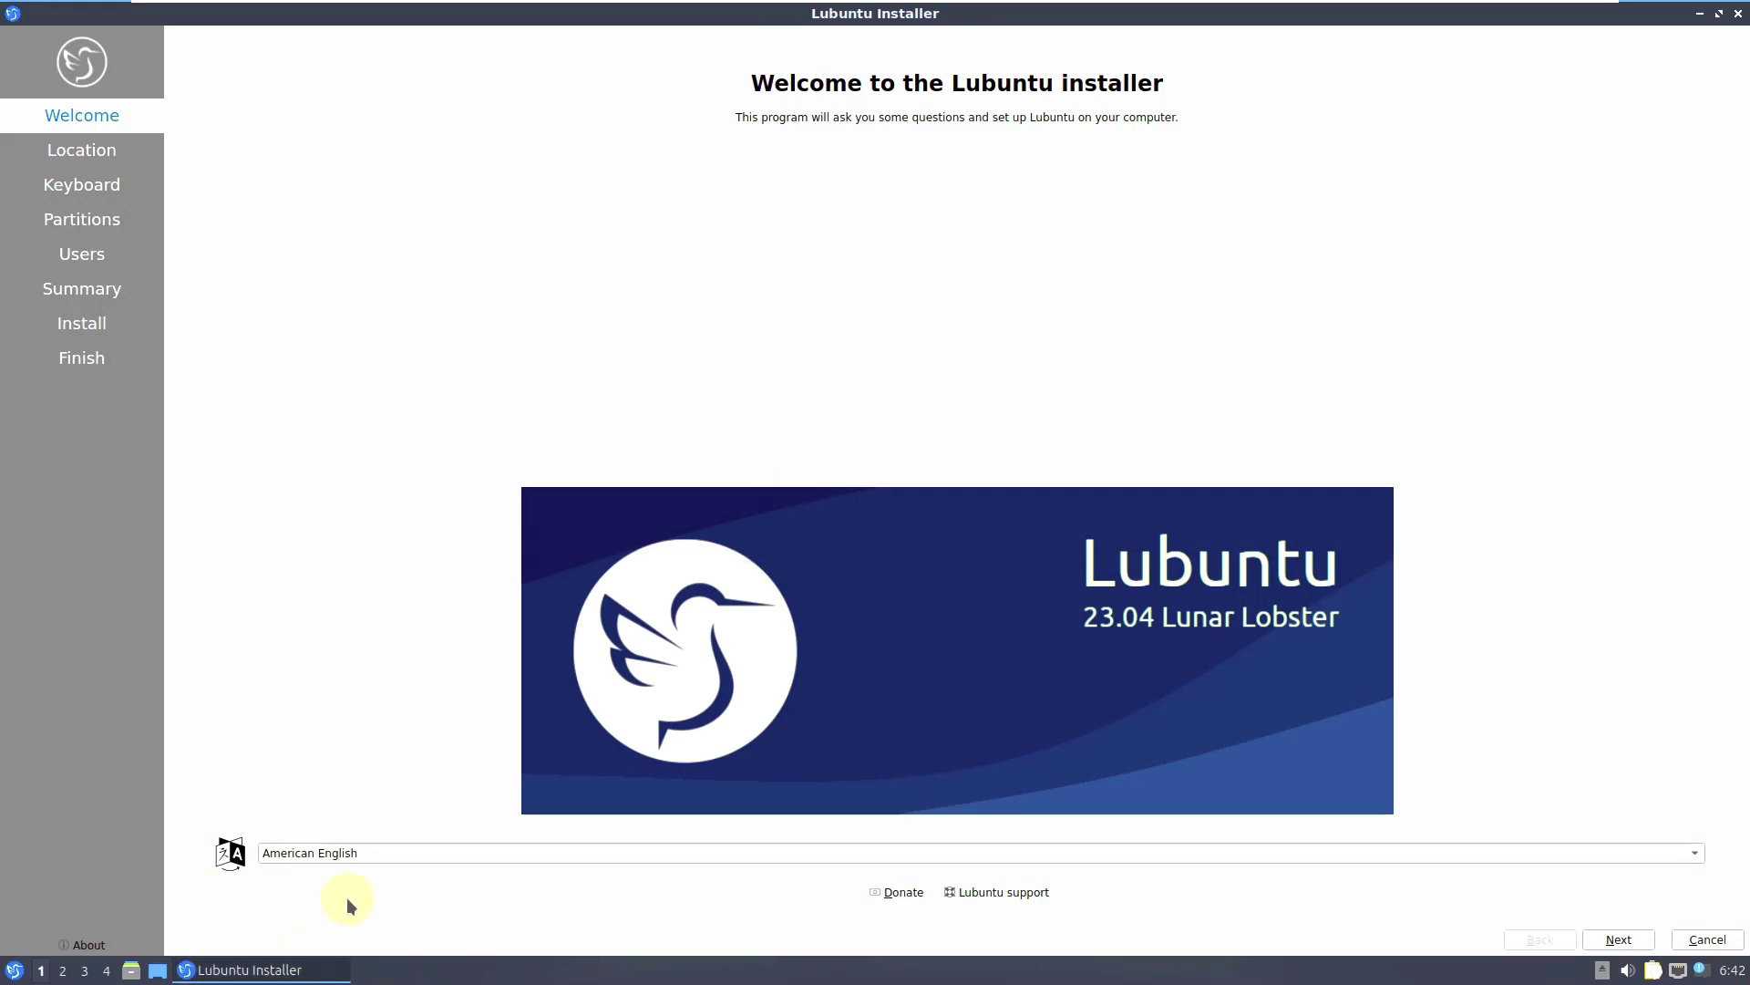
left_click(344, 852)
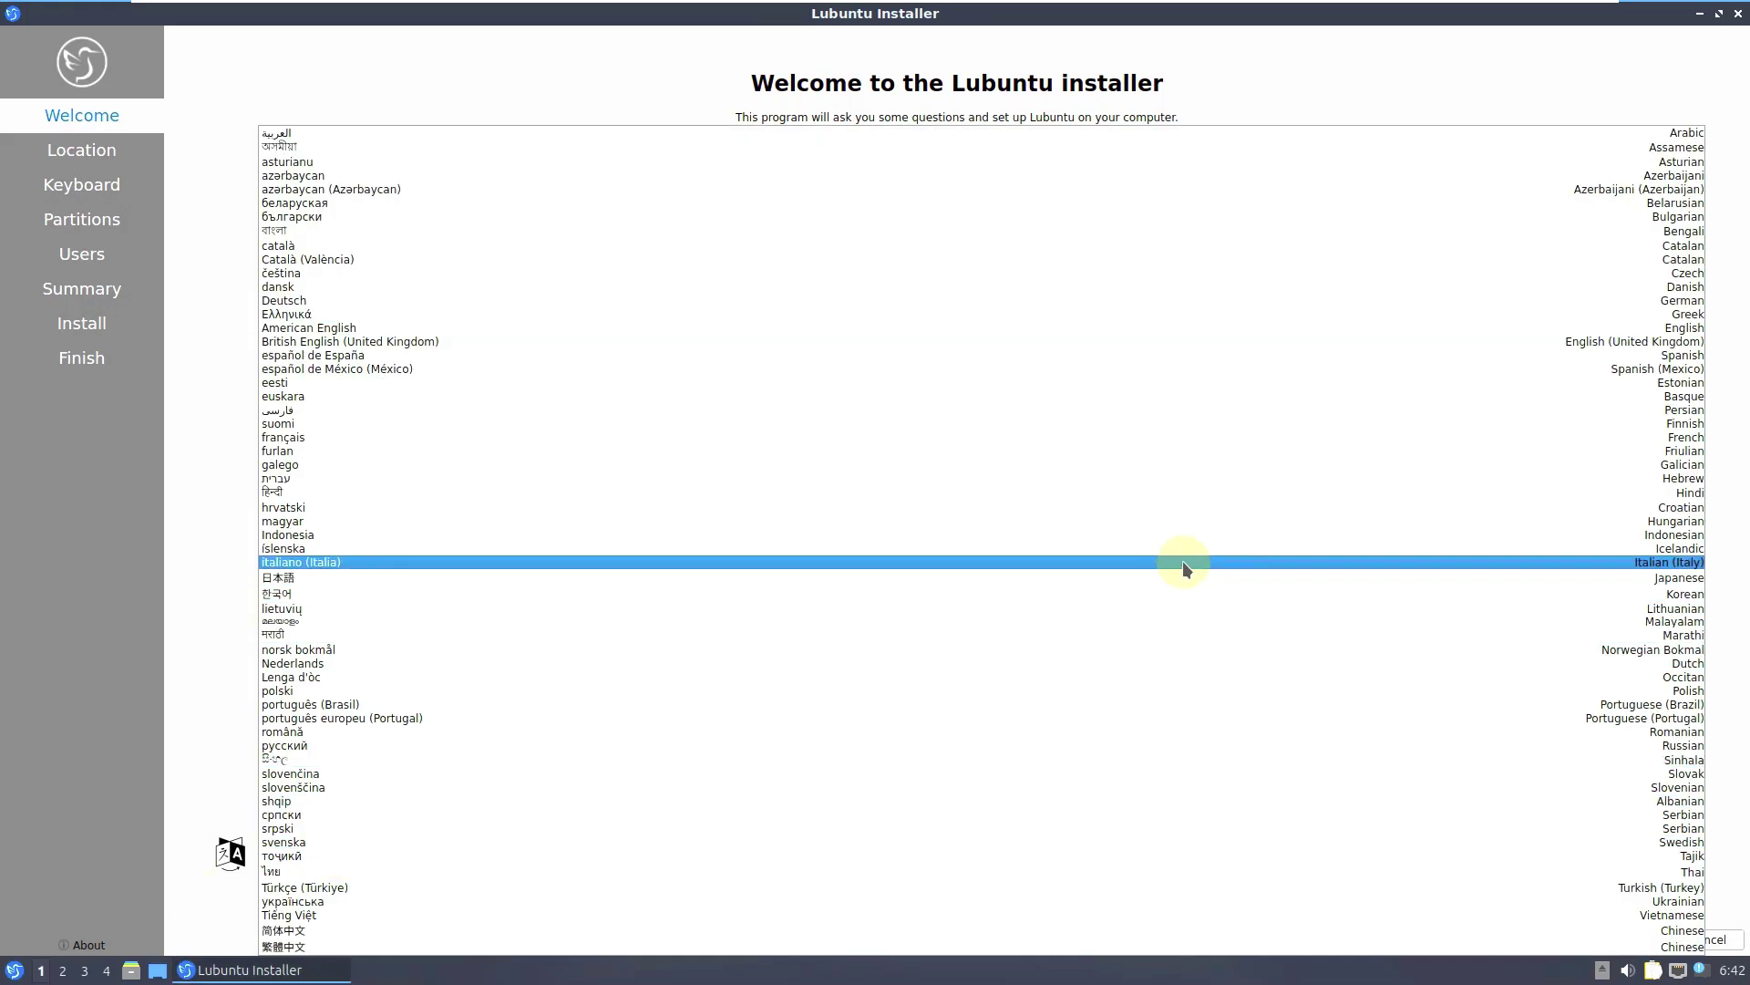
left_click(239, 543)
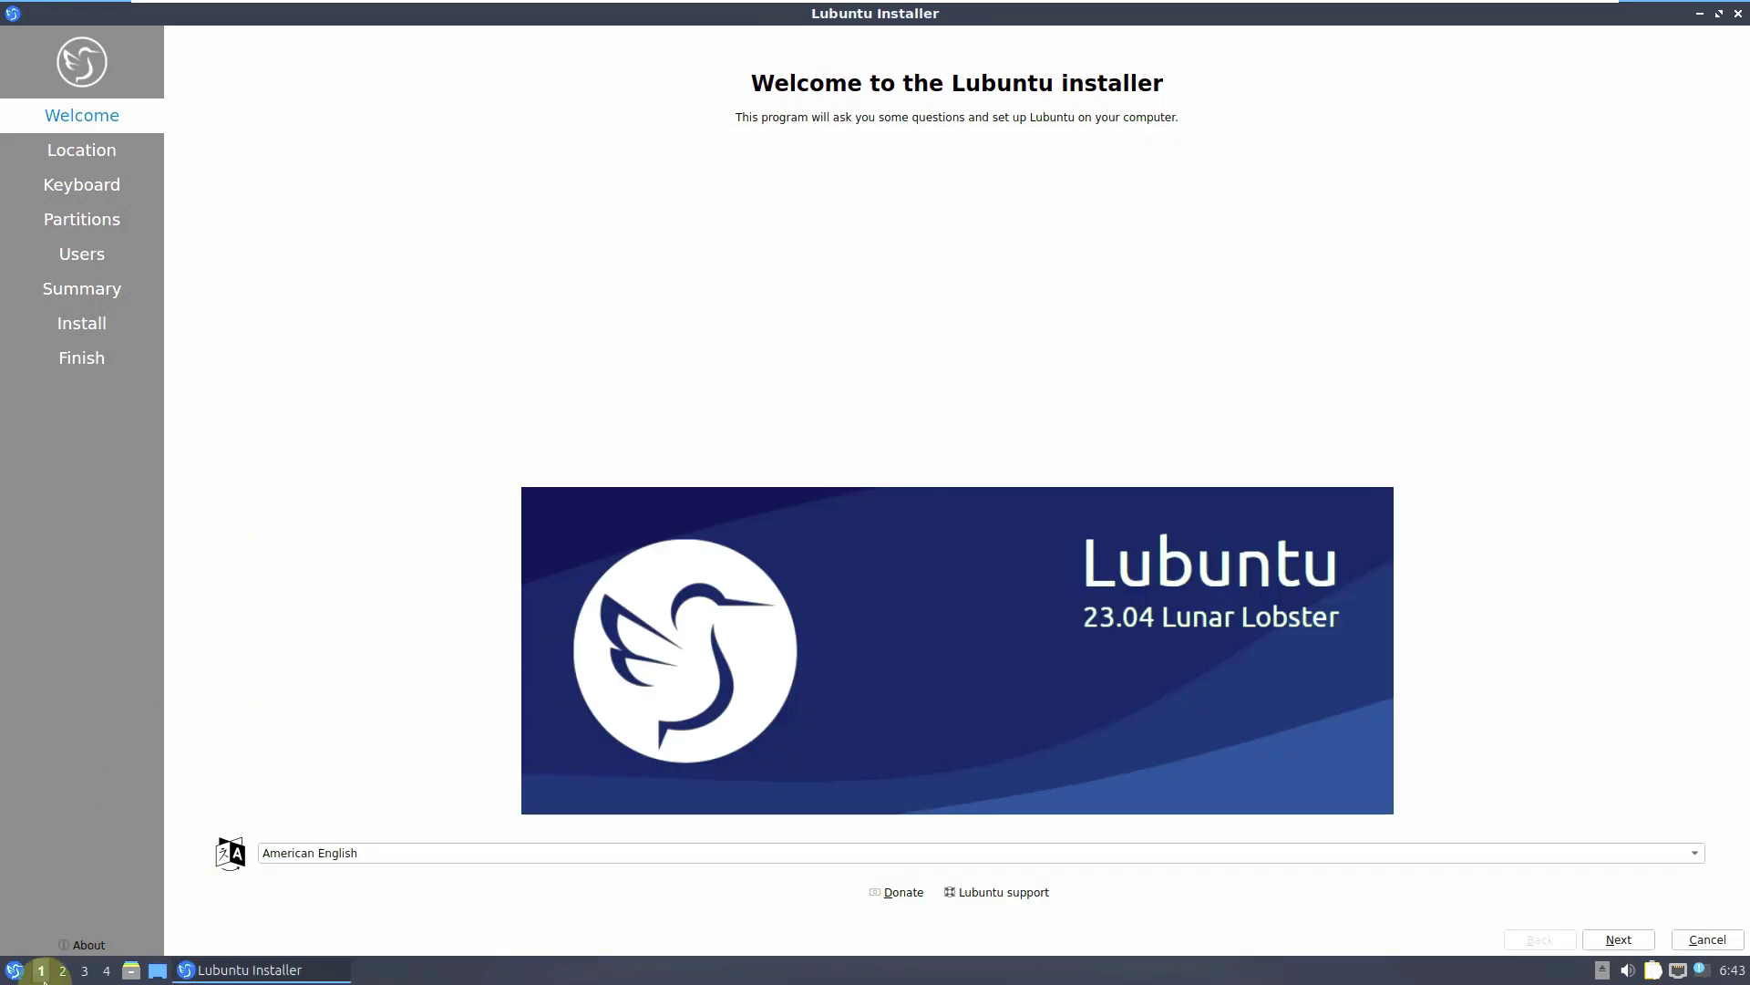
left_click(91, 944)
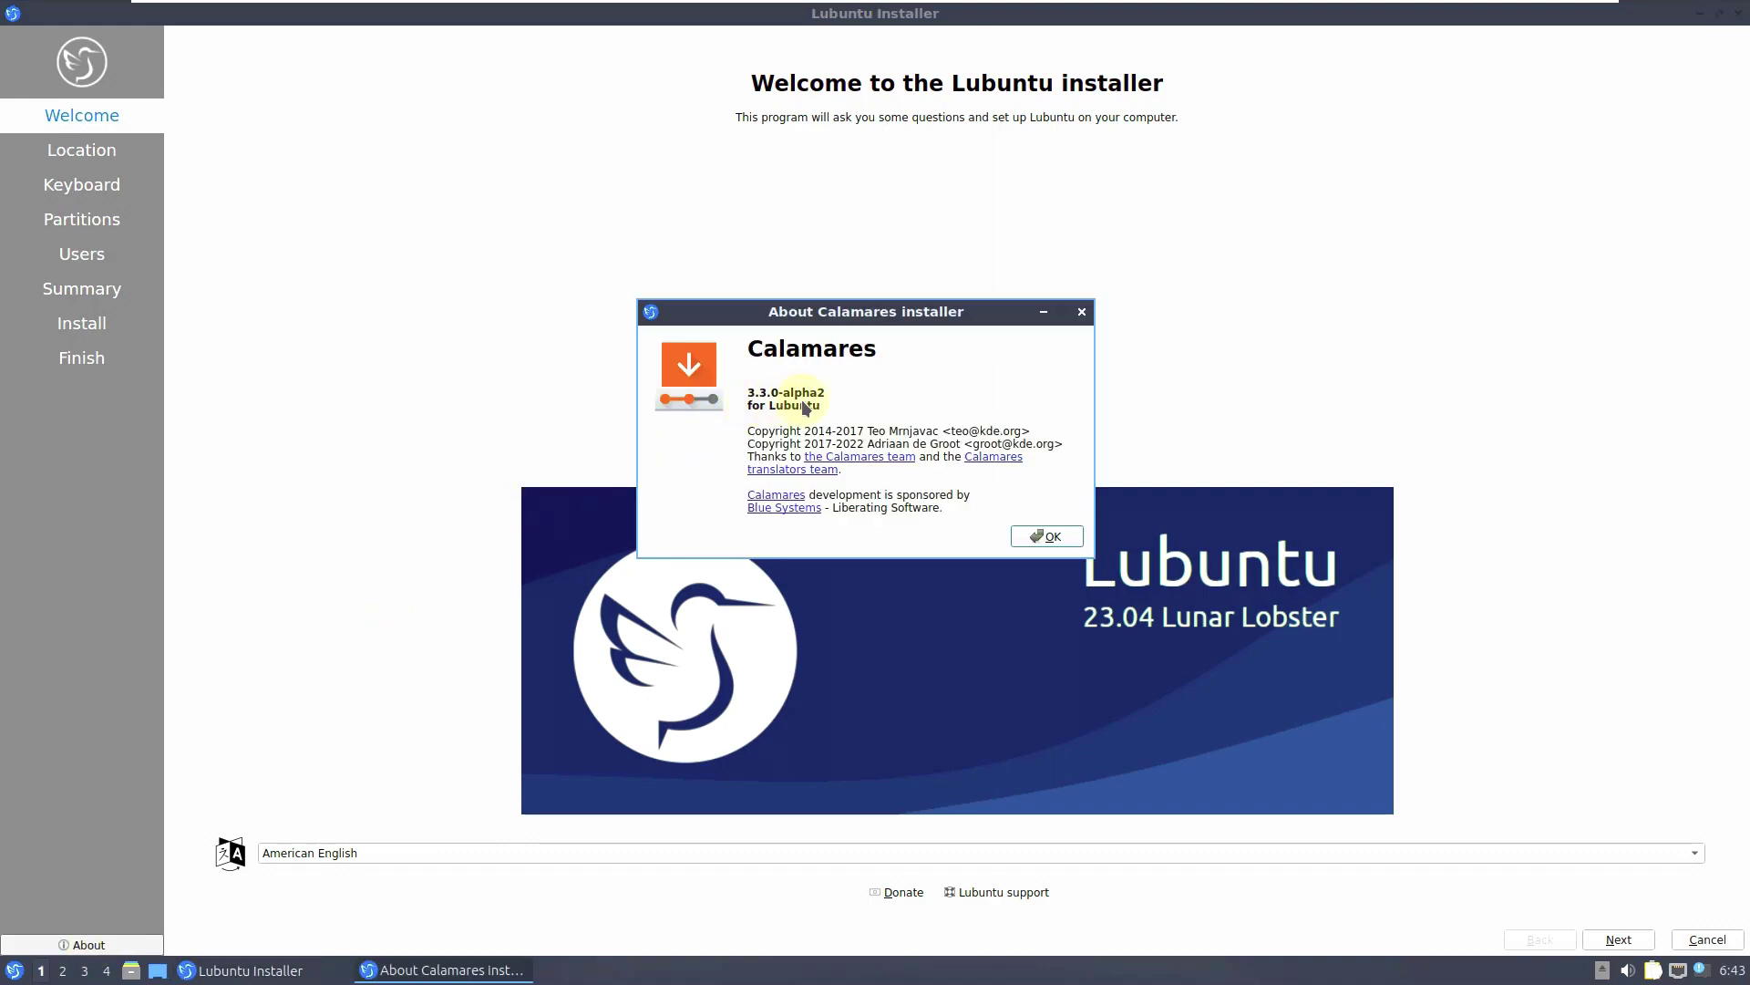
left_click(1046, 536)
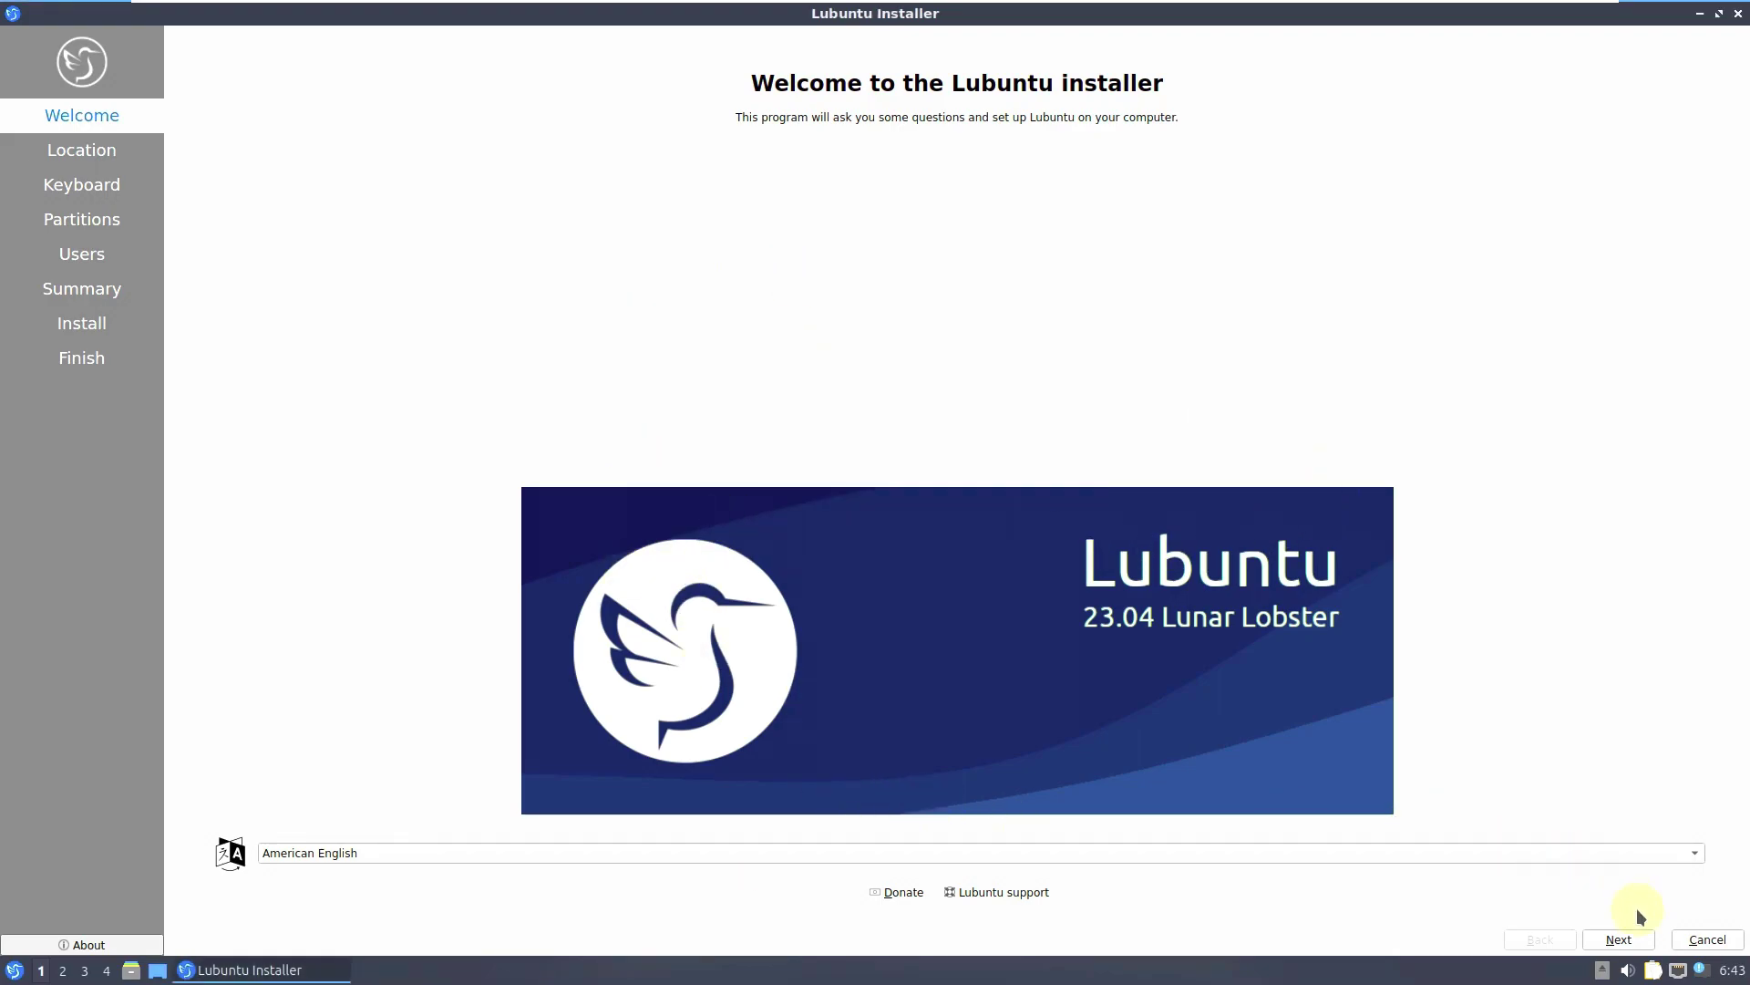
Pick Los Angeles on the time zone map, keeping region America and zone Los Angeles
left_click(1636, 940)
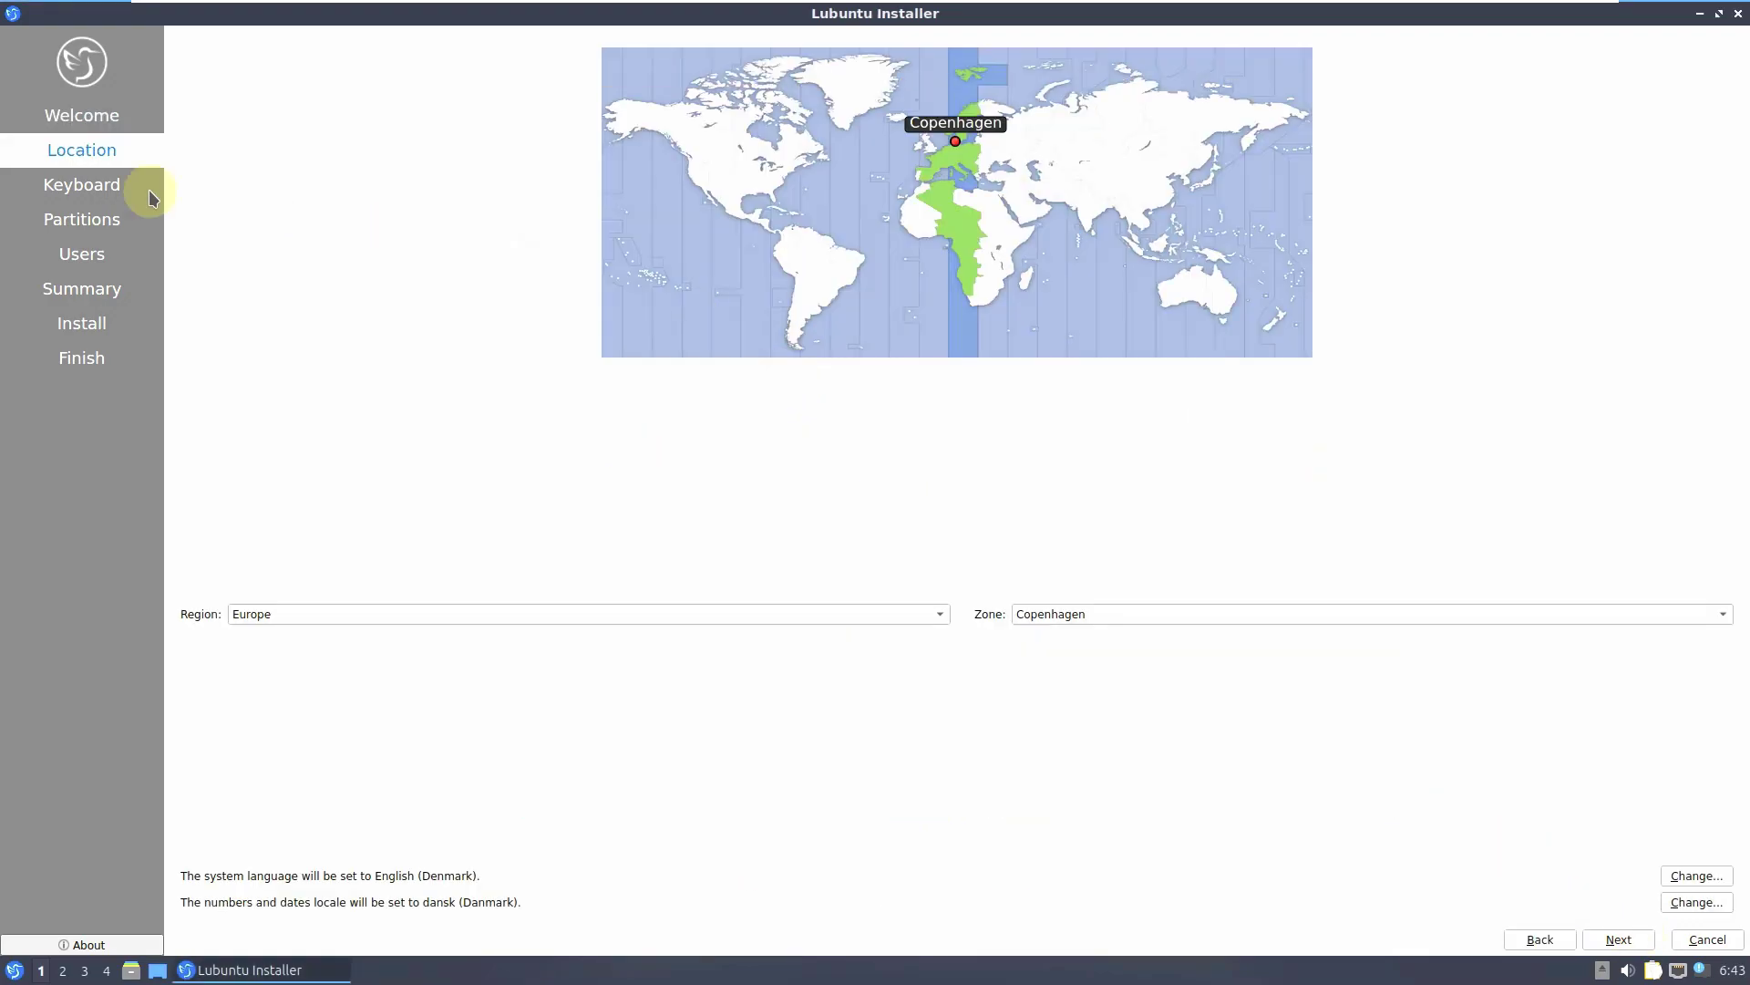
left_click(691, 180)
left_click(930, 609)
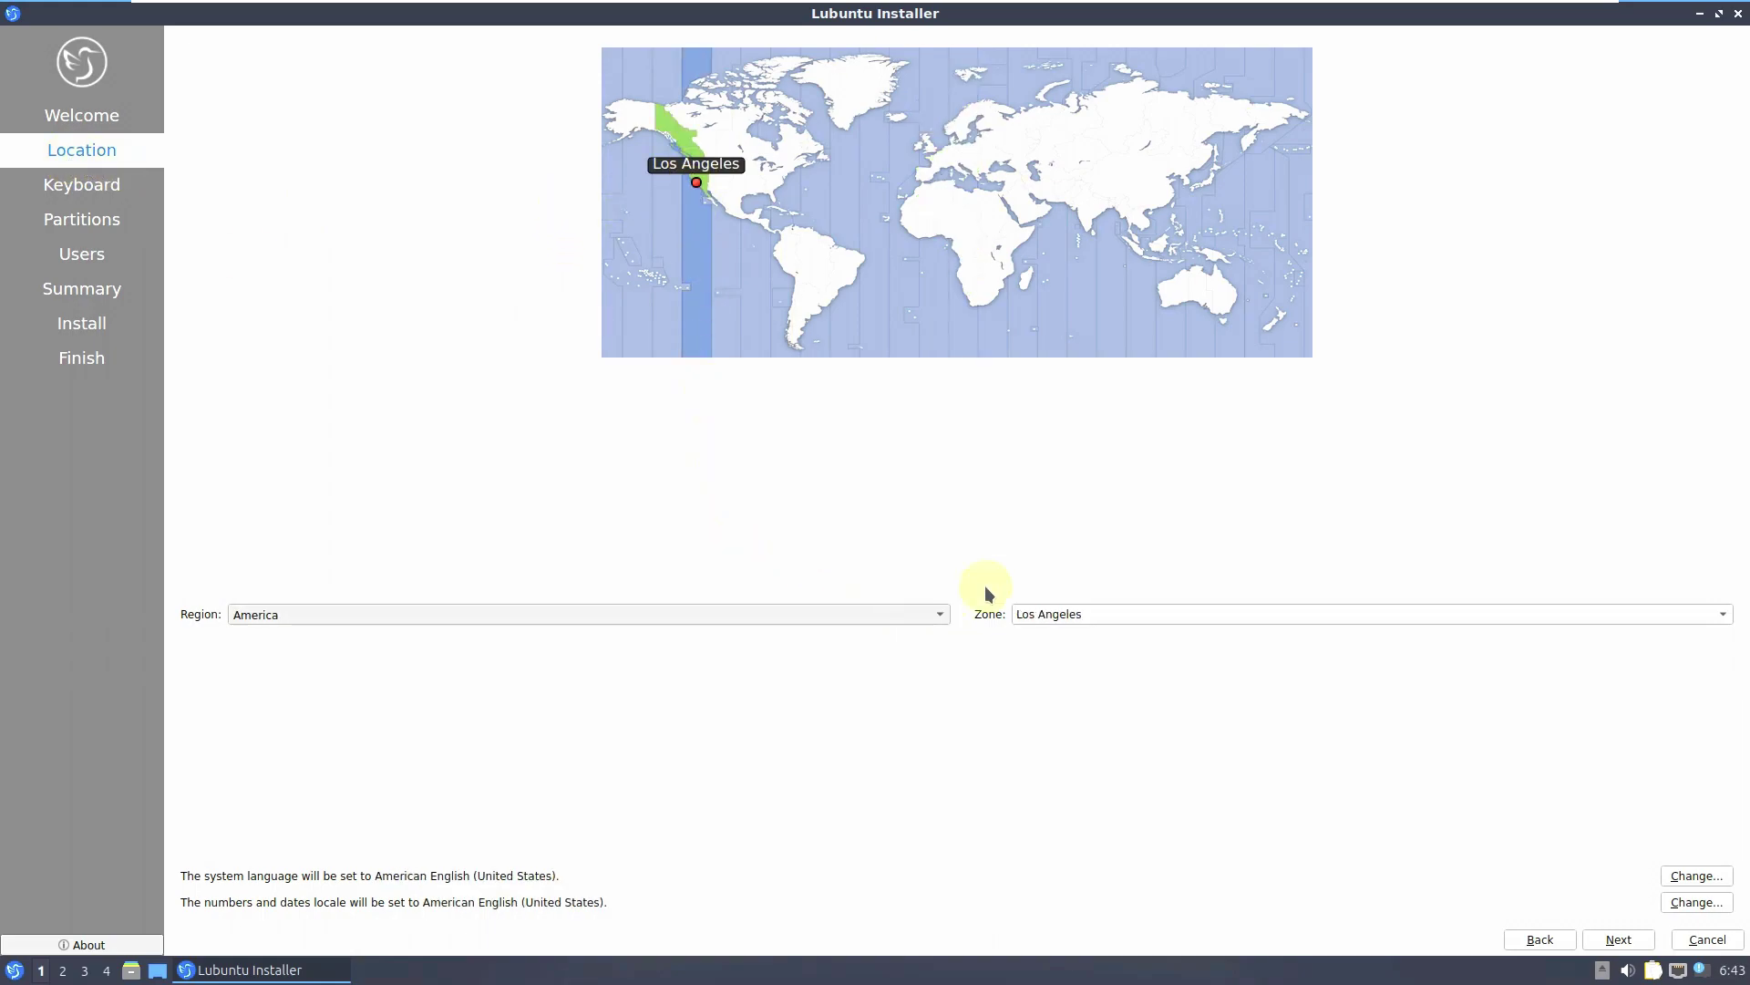
left_click(1256, 515)
left_click(1262, 615)
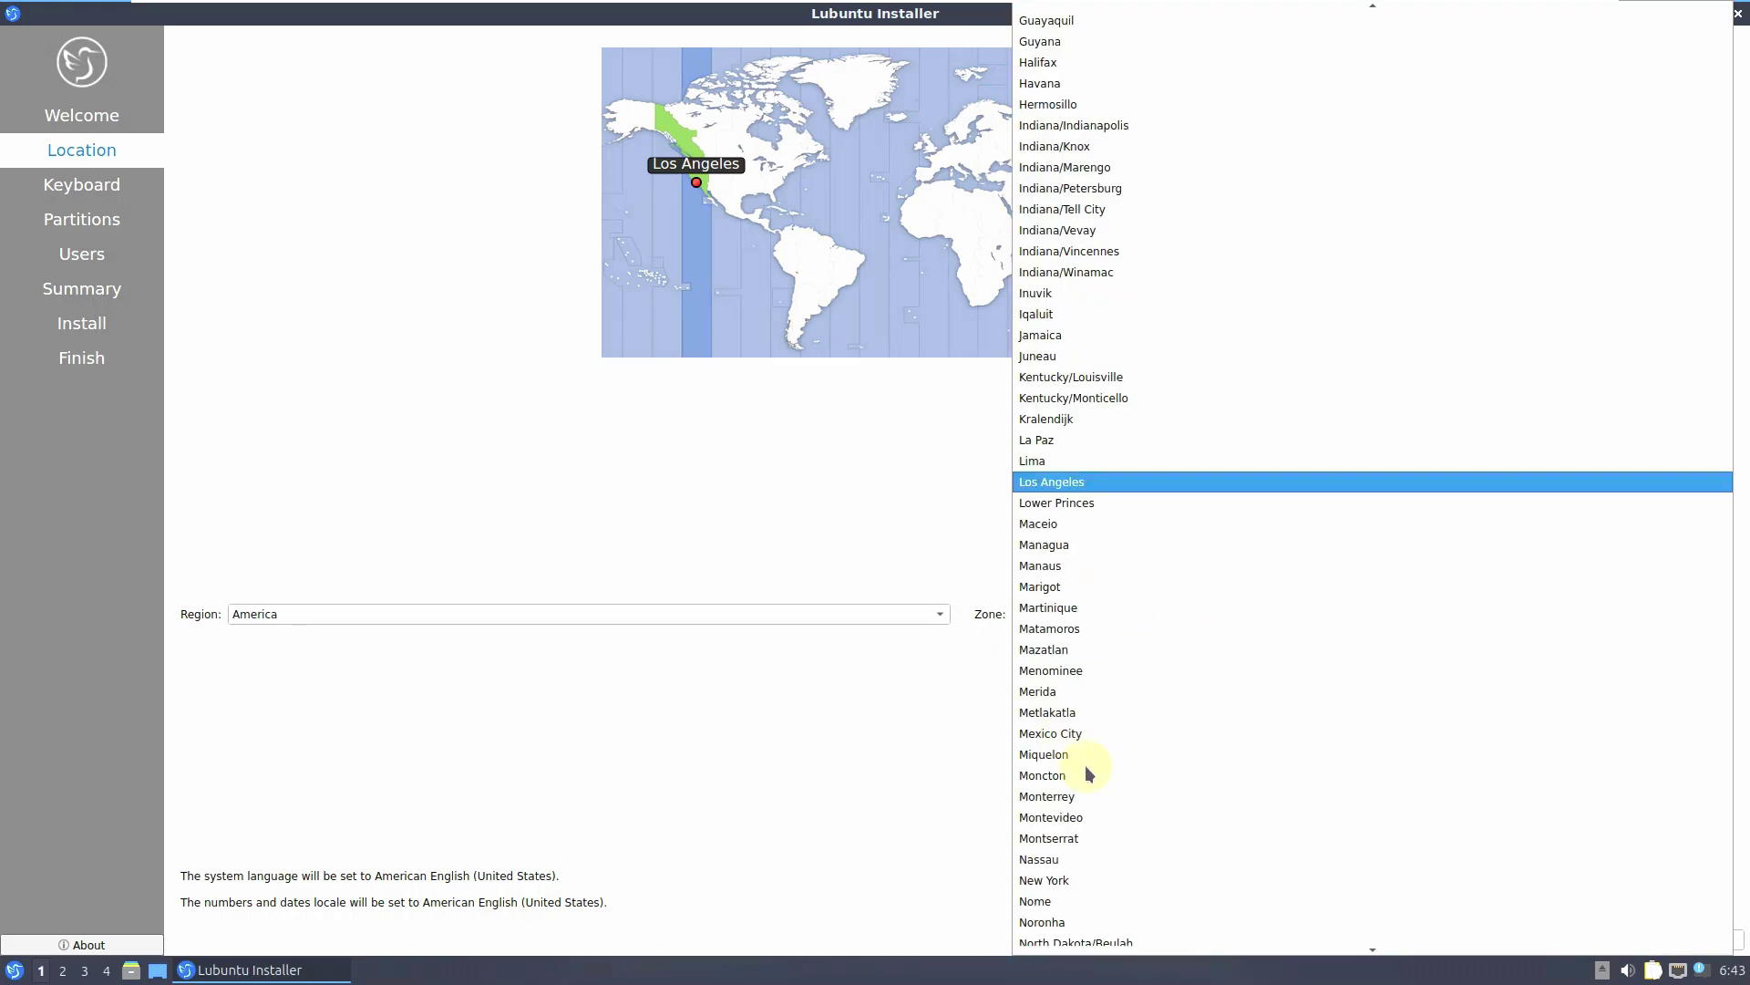
key("Escape")
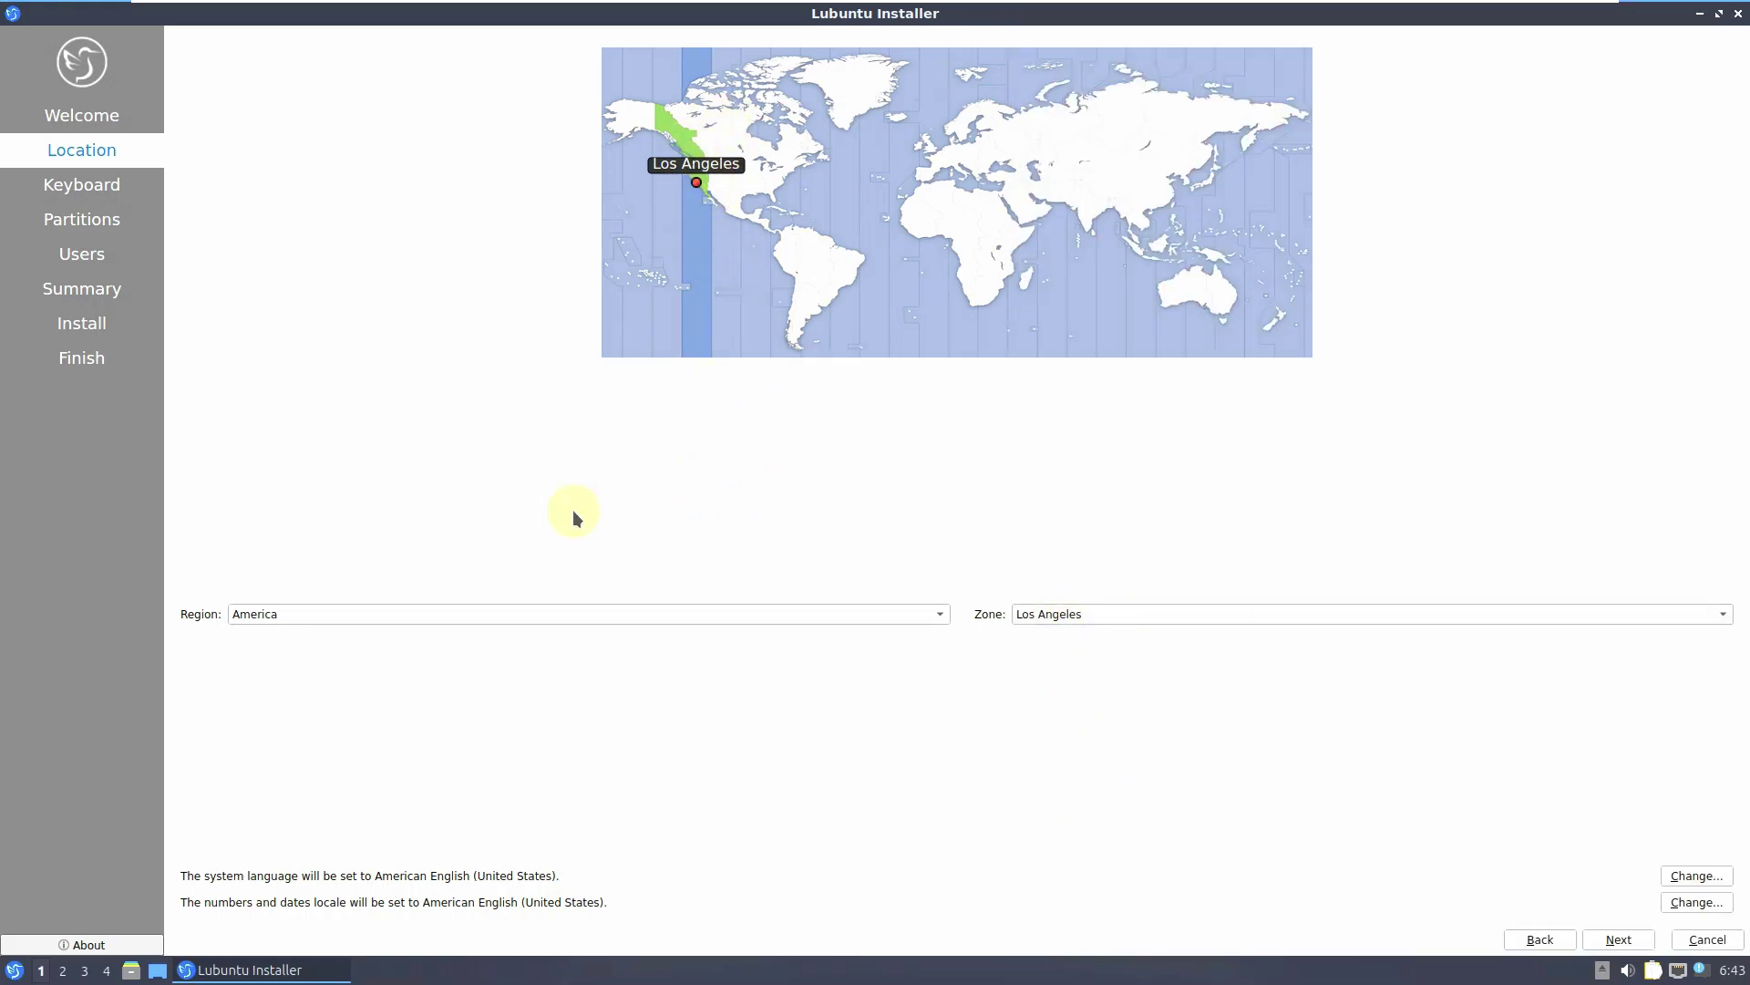
Leave the system language and locale unchanged, continue to Keyboard, and open the keyboard model list
left_click(1693, 879)
left_click(983, 575)
left_click(981, 575)
left_click(1616, 939)
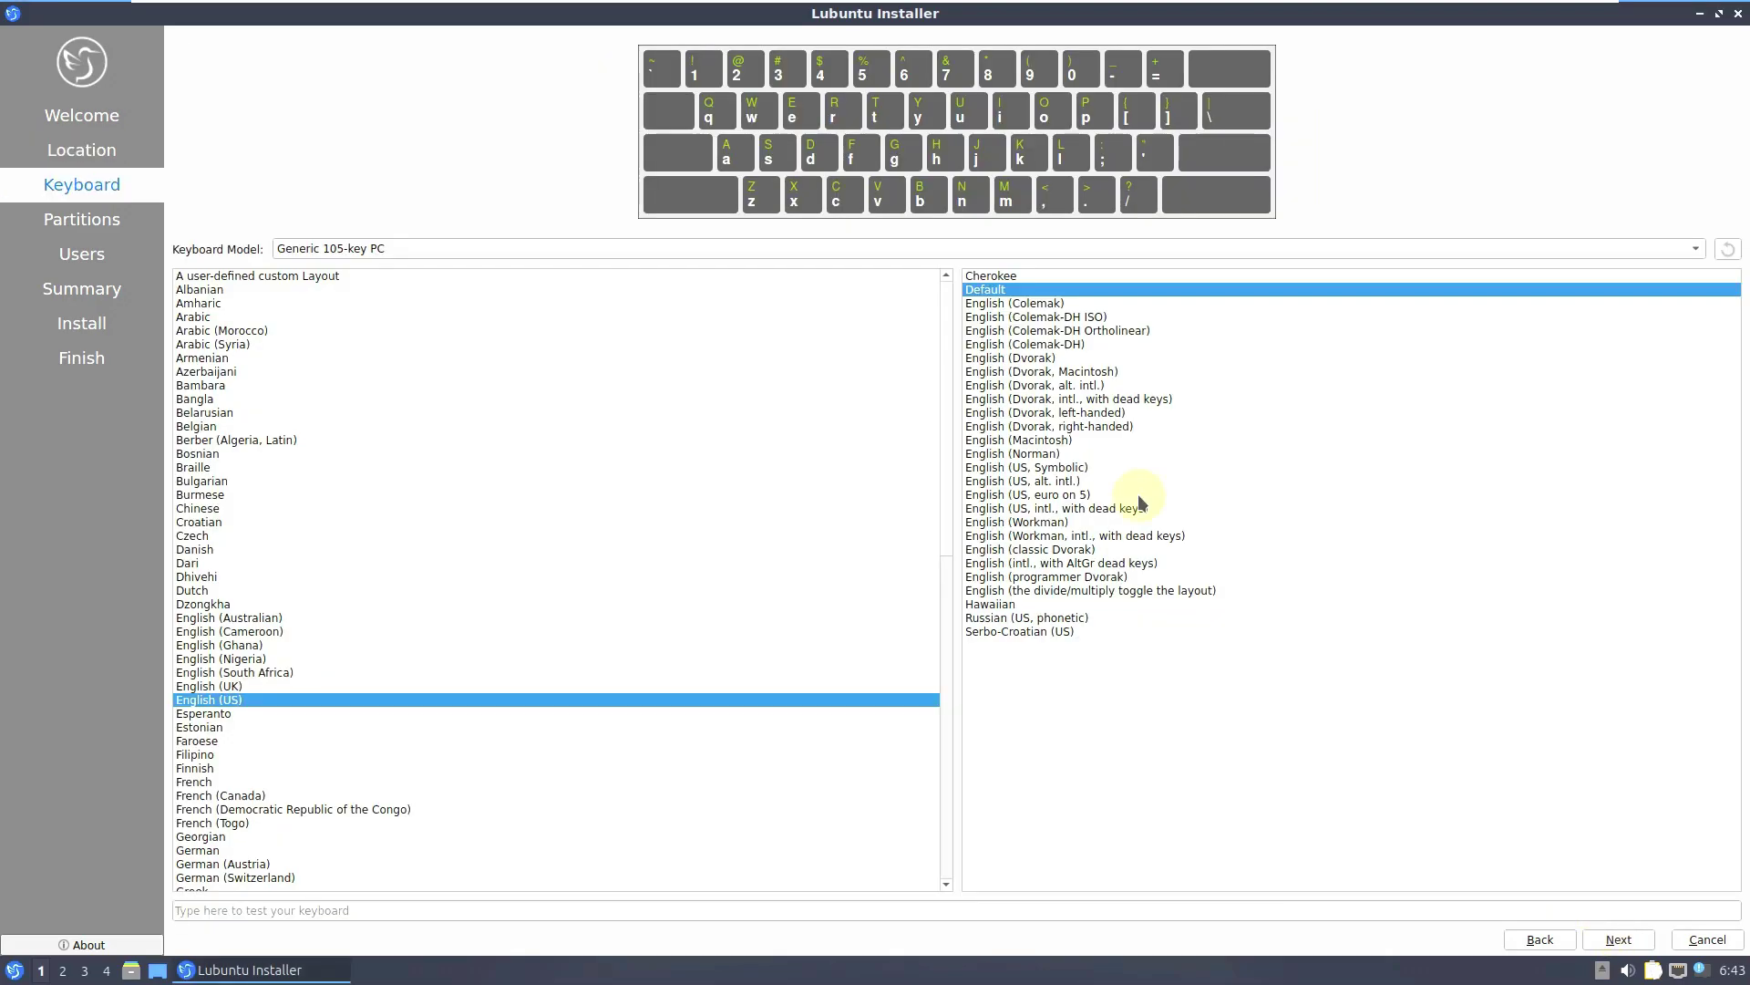
left_click(740, 241)
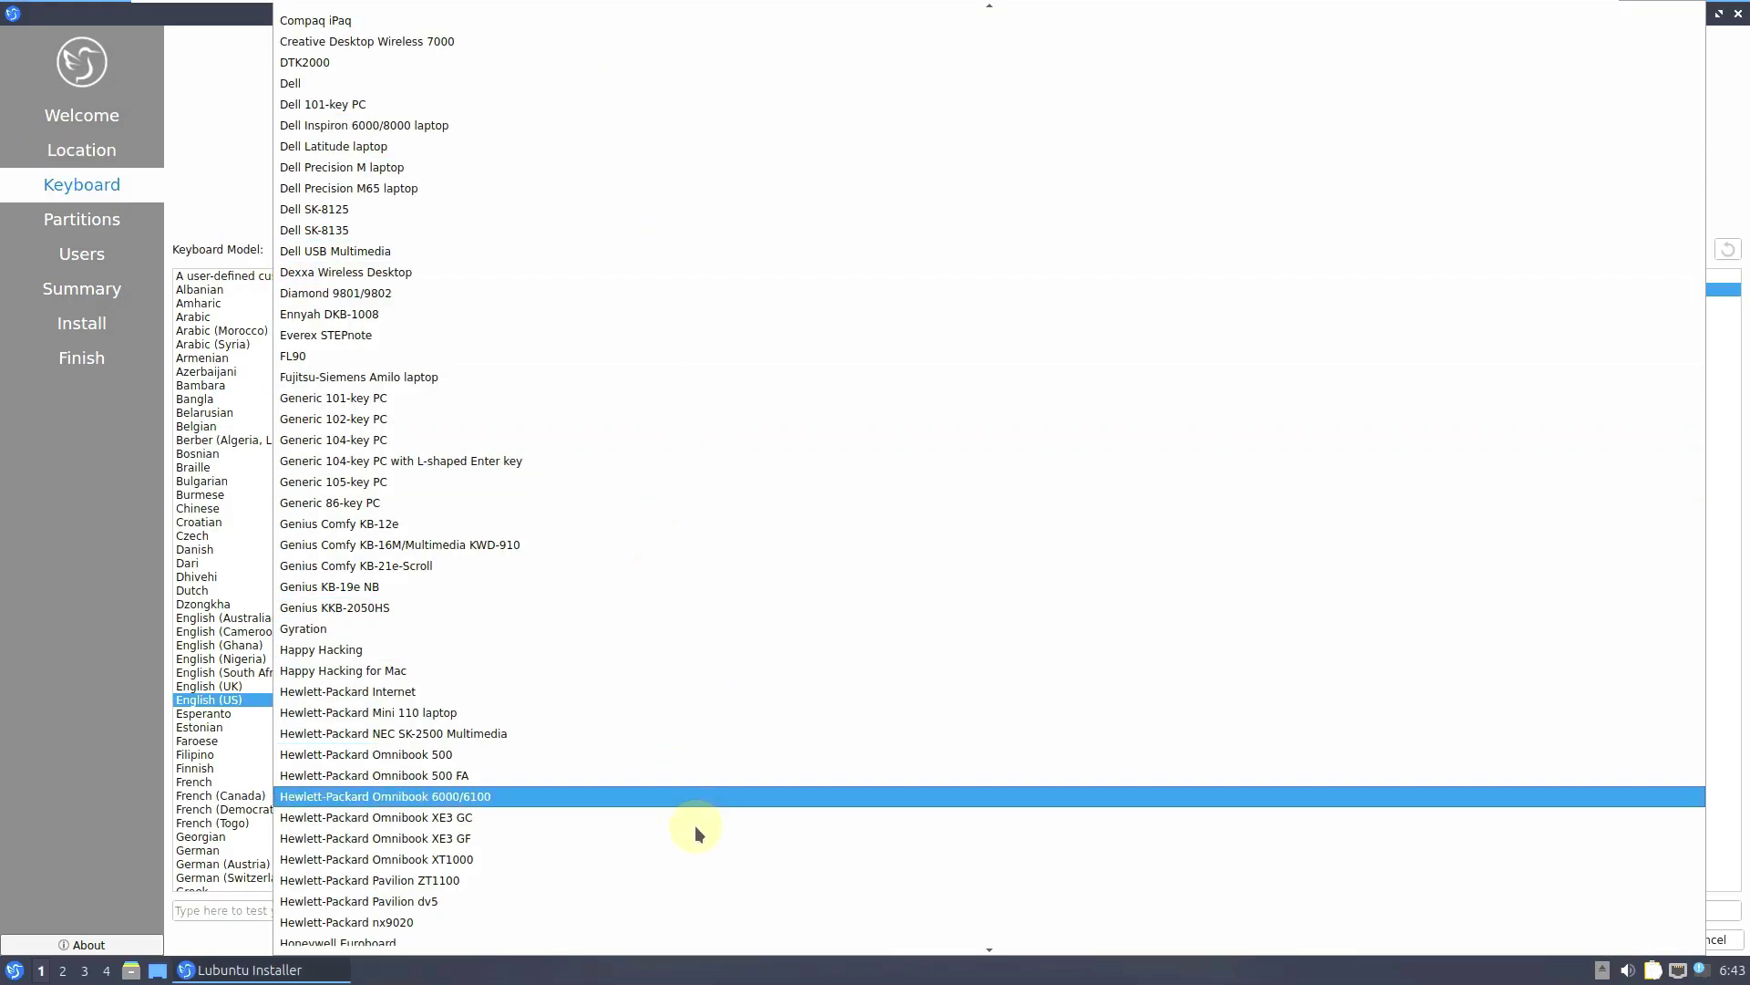
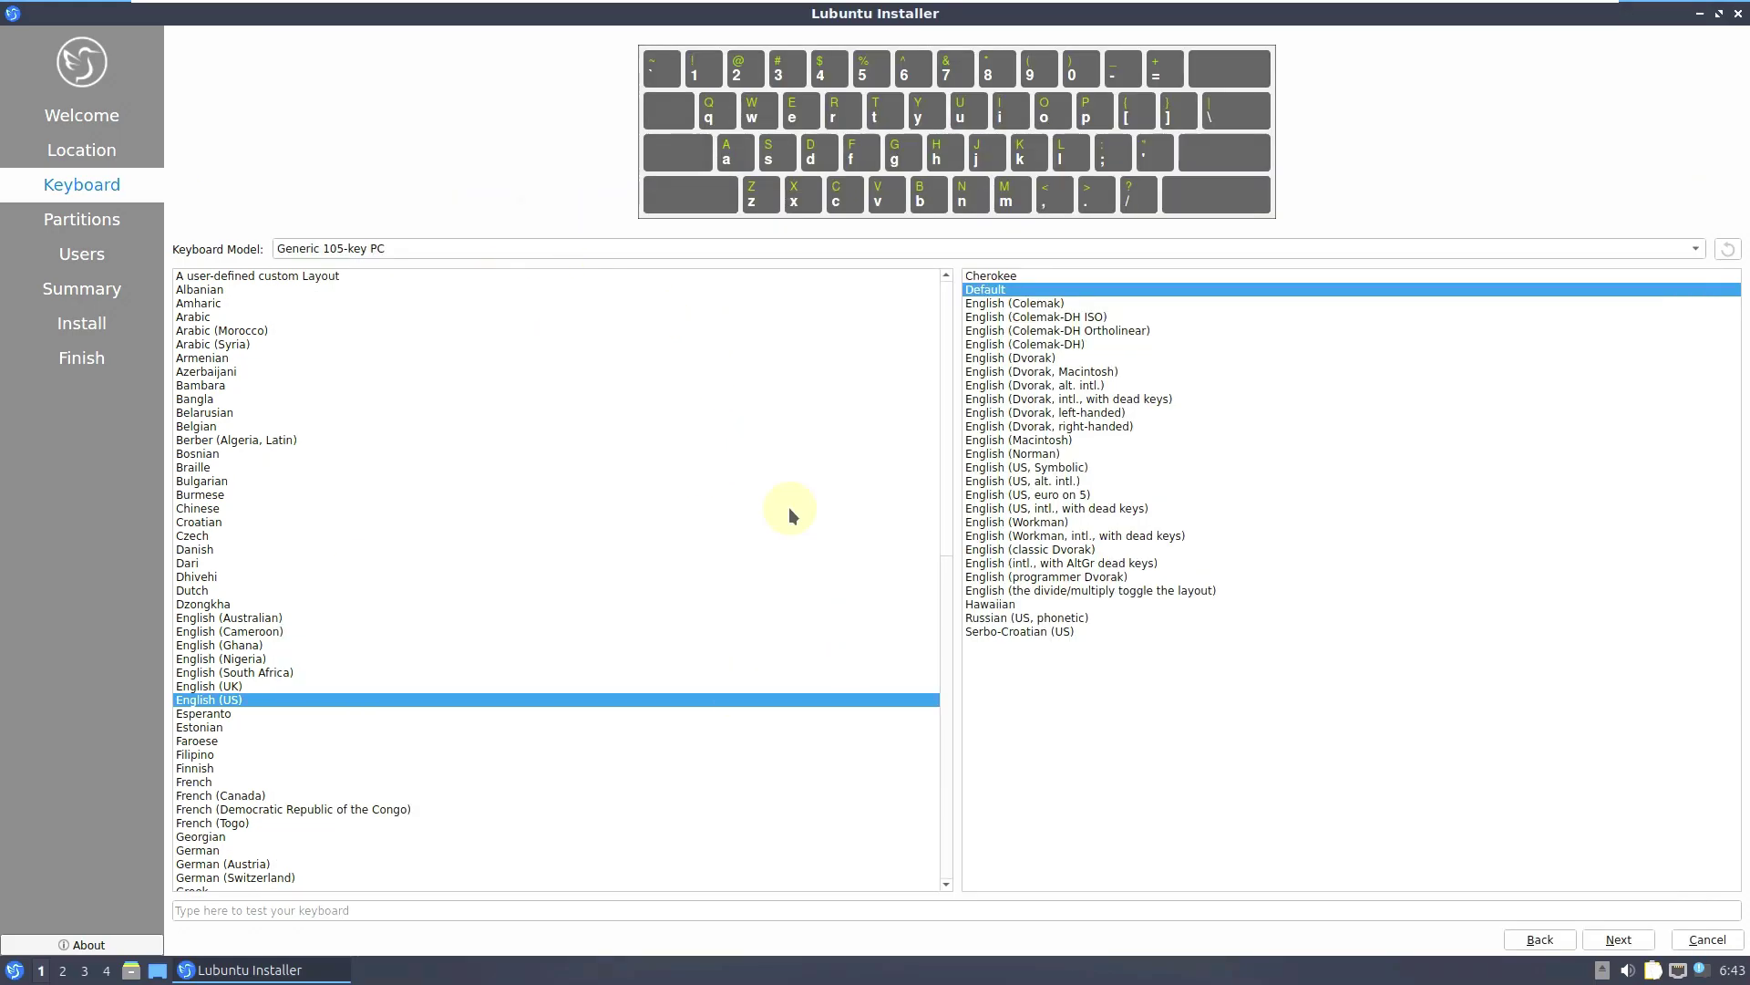
Keep the English (US) Default keyboard layout and advance to the Partitions page
scroll(944, 534, "down", 5)
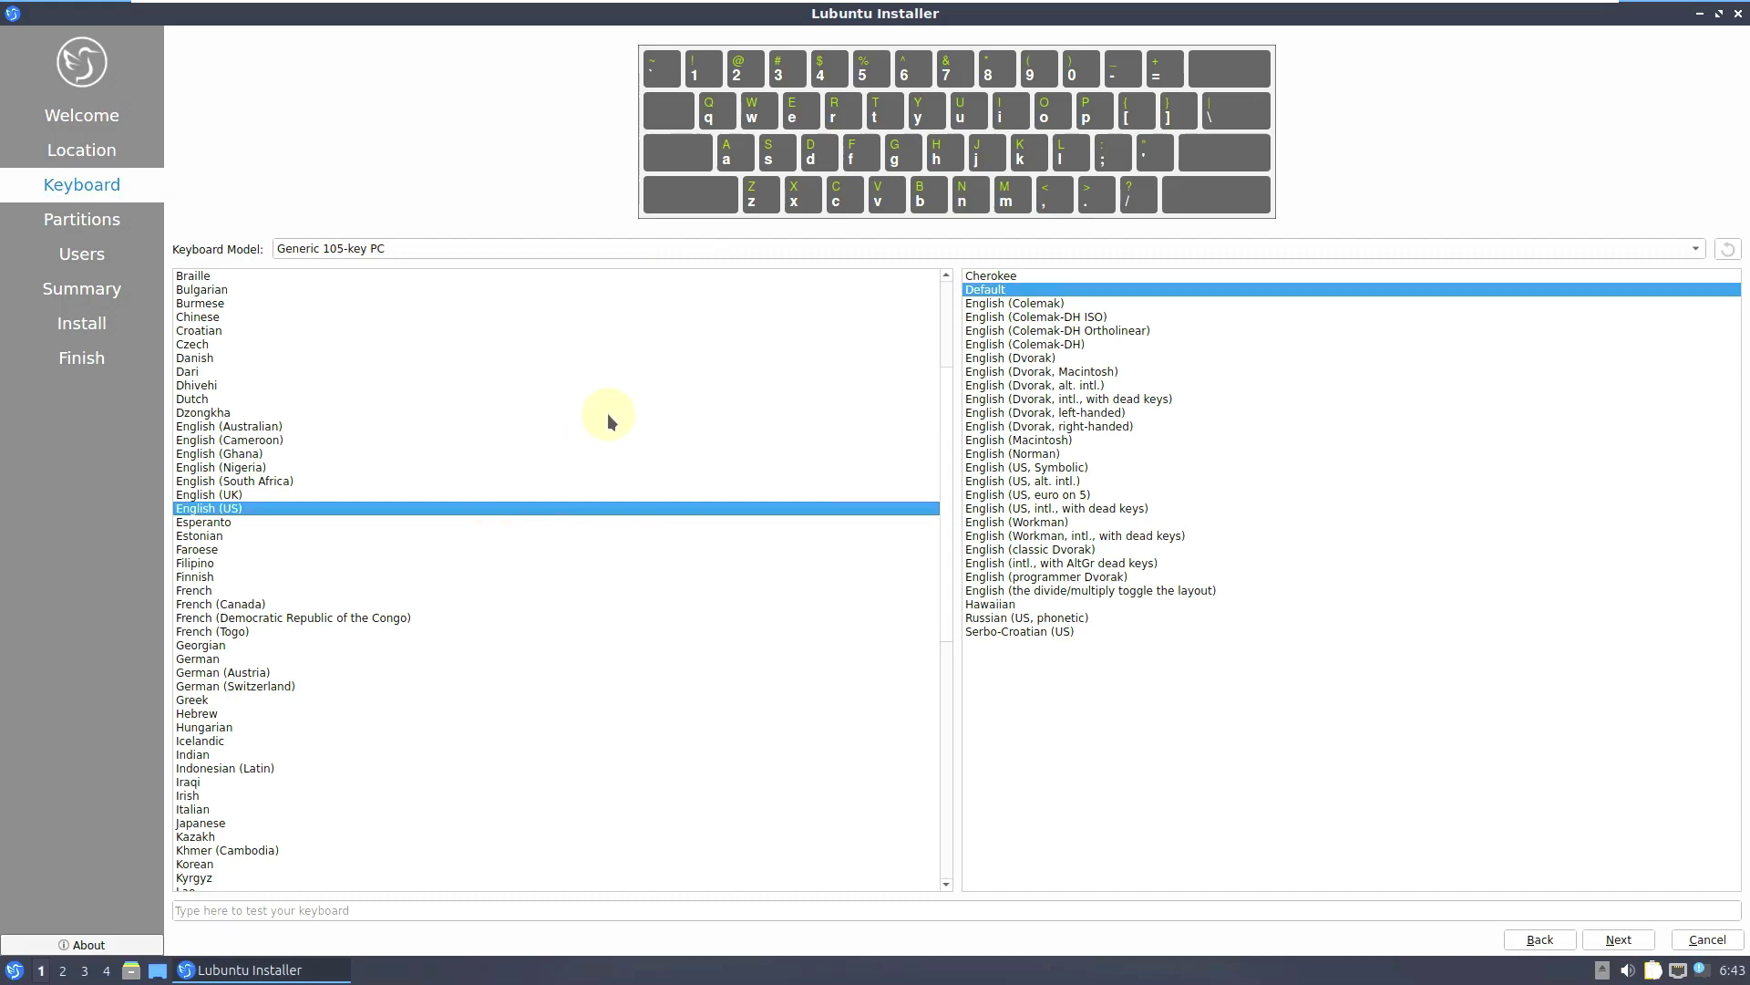
left_click(1604, 933)
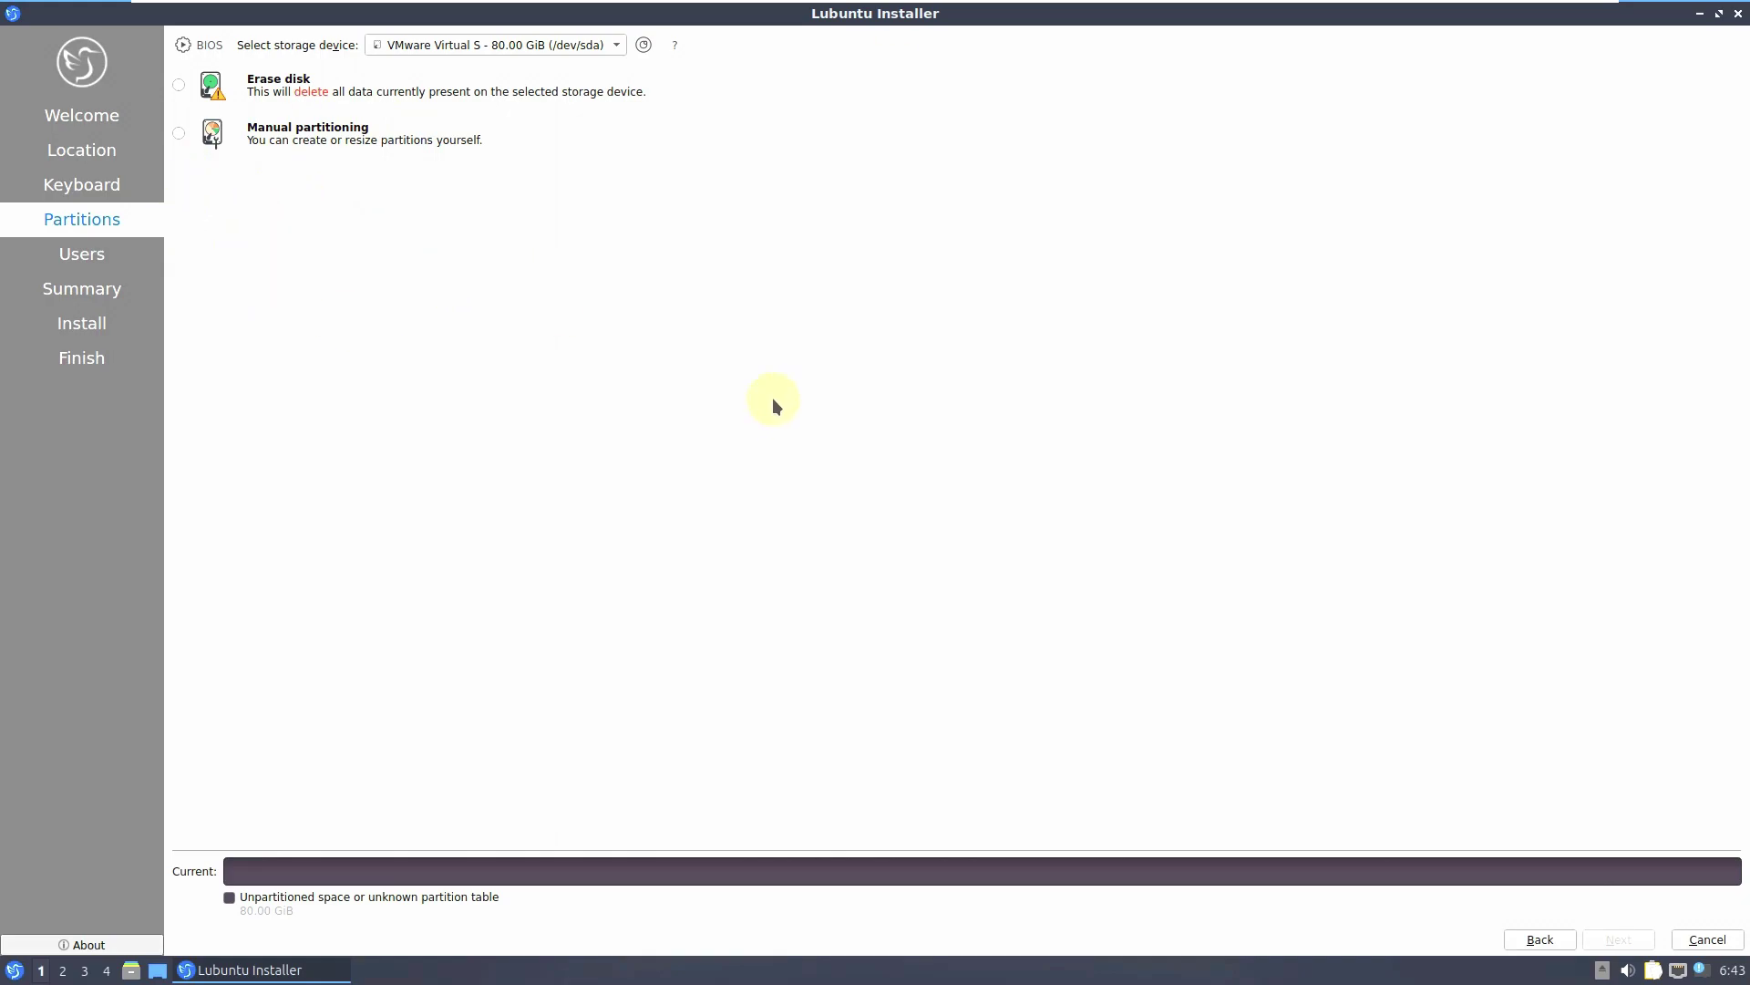
Choose Erase disk on the 80 GB VMware disk after briefly trying Manual partitioning
left_click(525, 43)
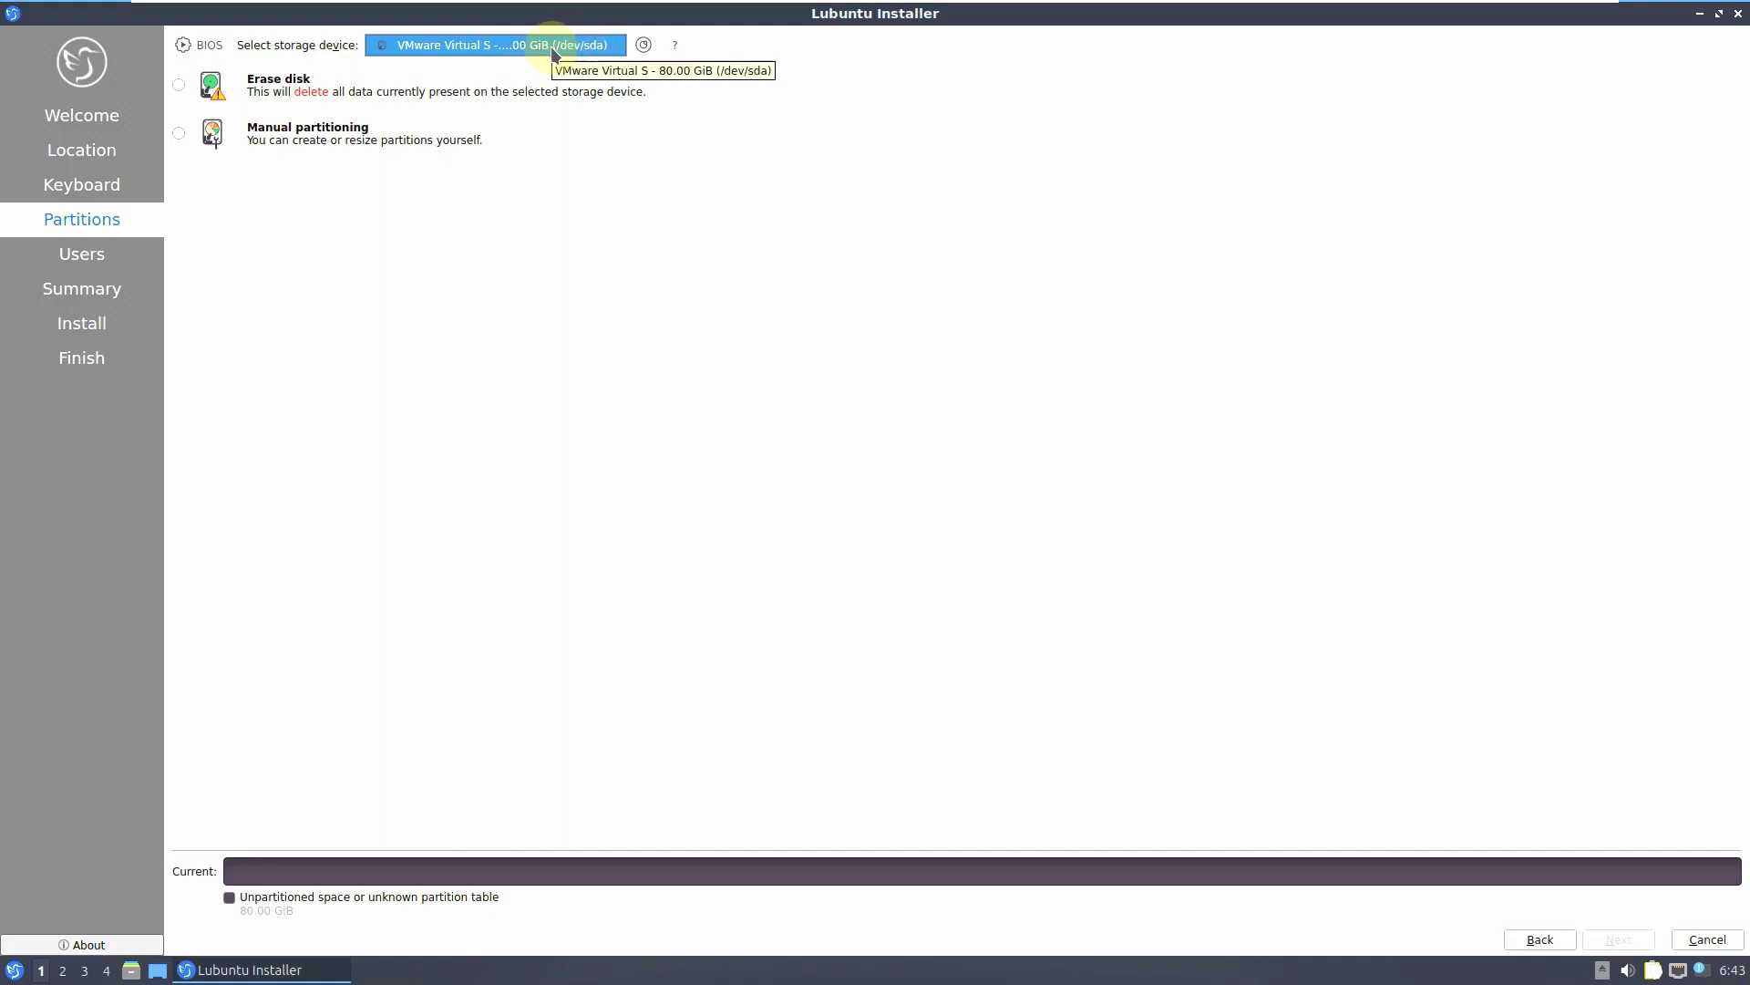
left_click(828, 230)
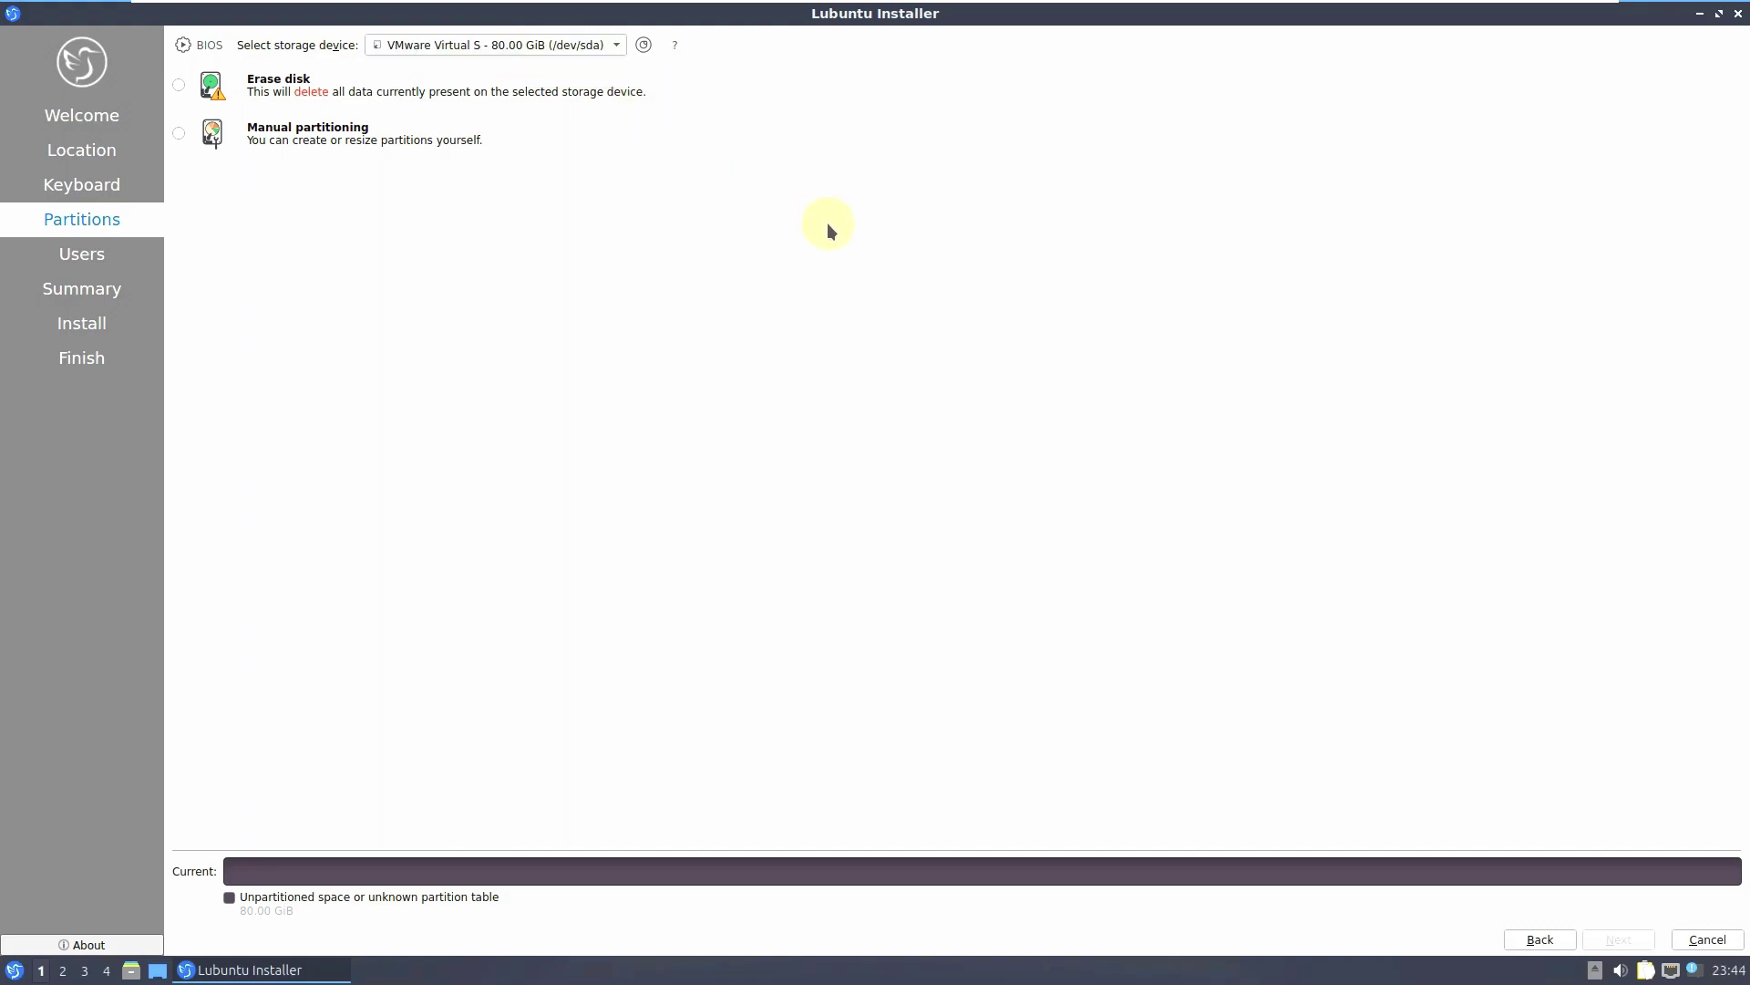
left_click(179, 86)
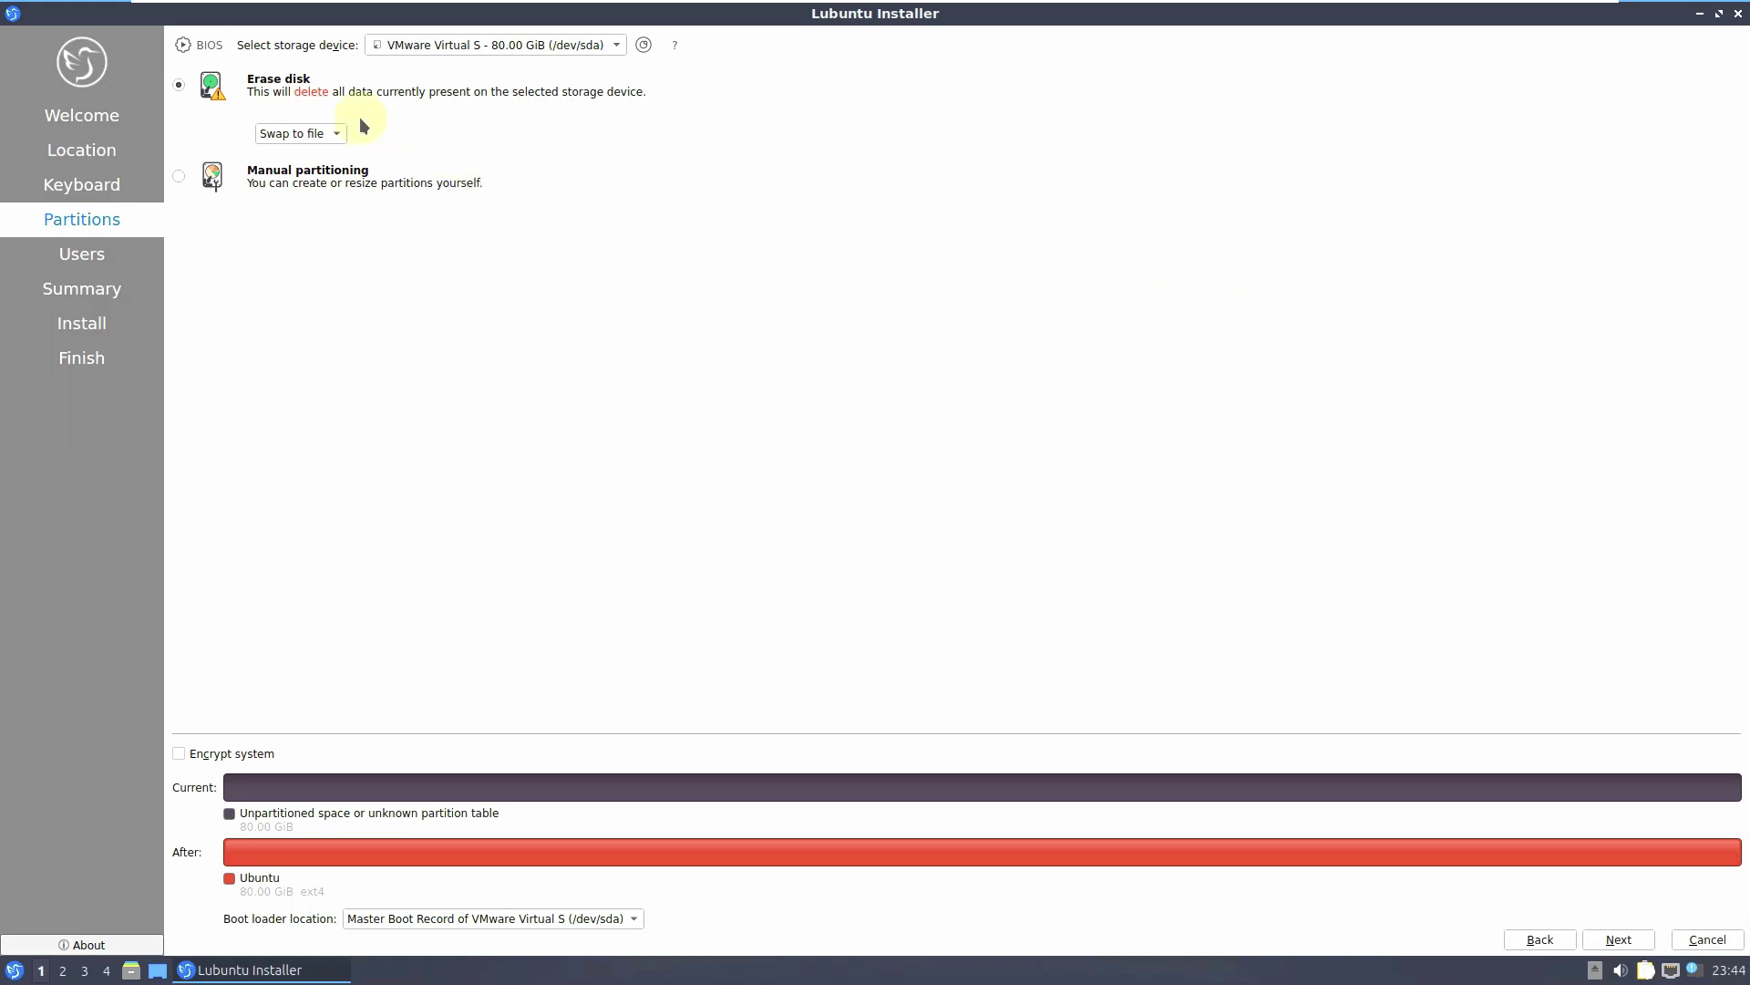
left_click(180, 177)
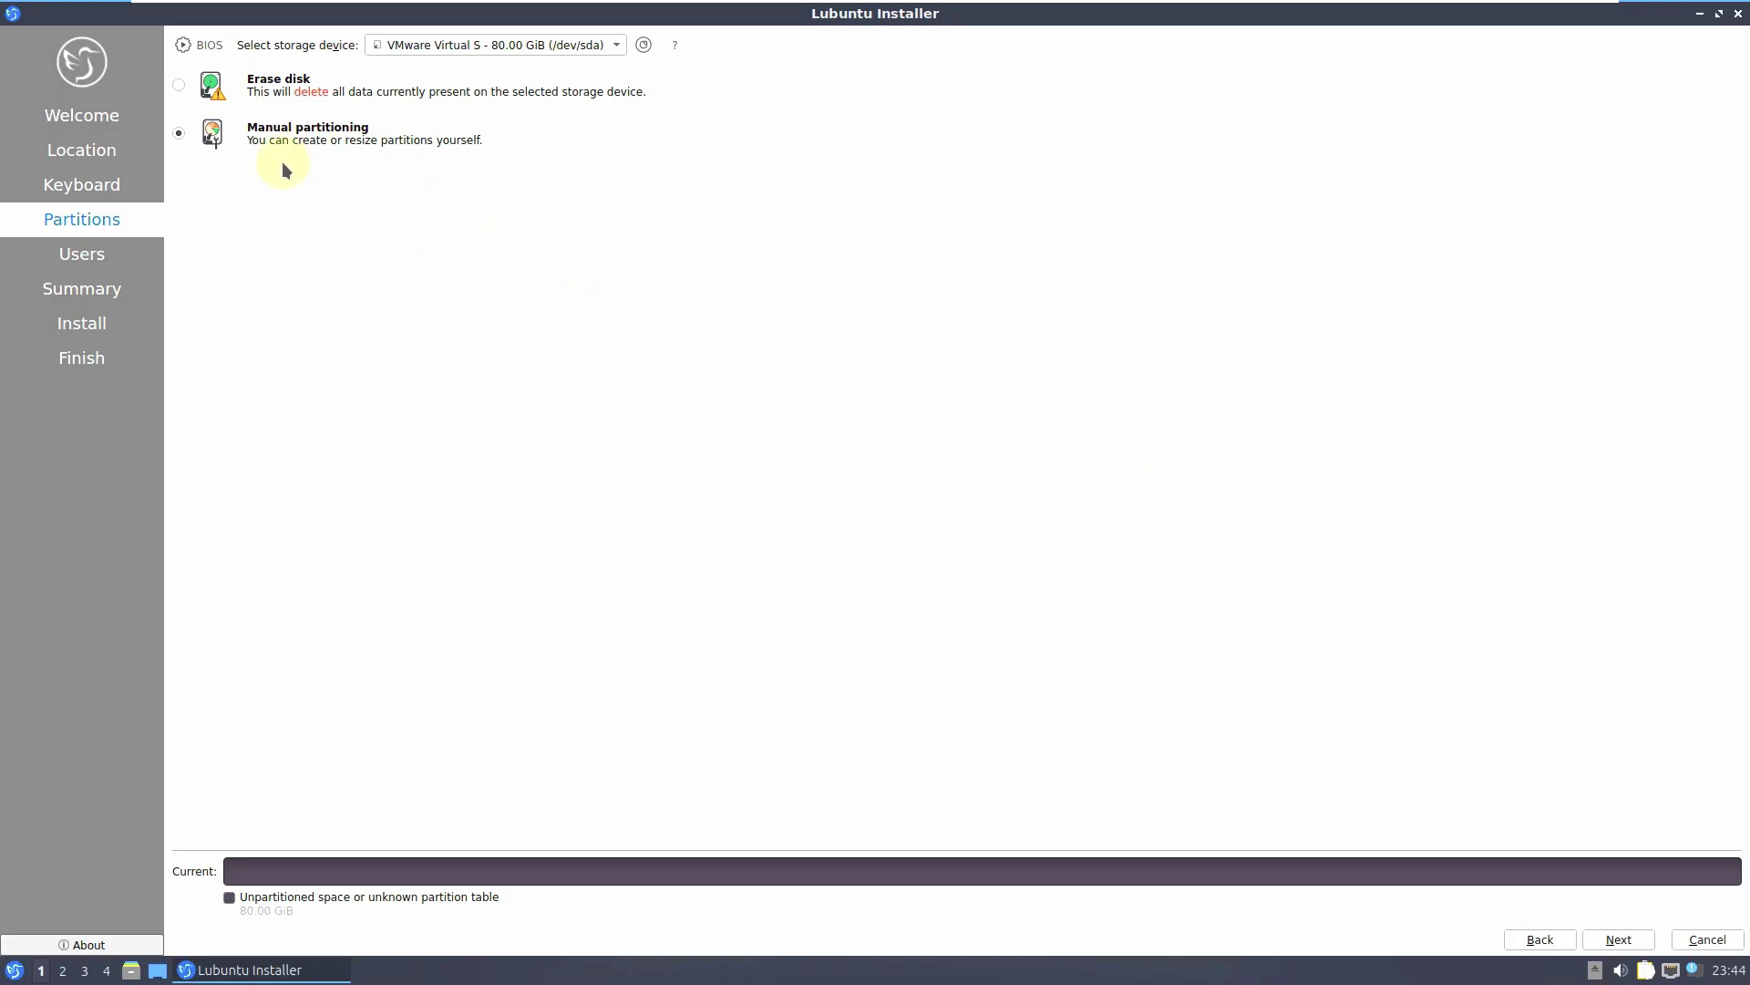
left_click(180, 86)
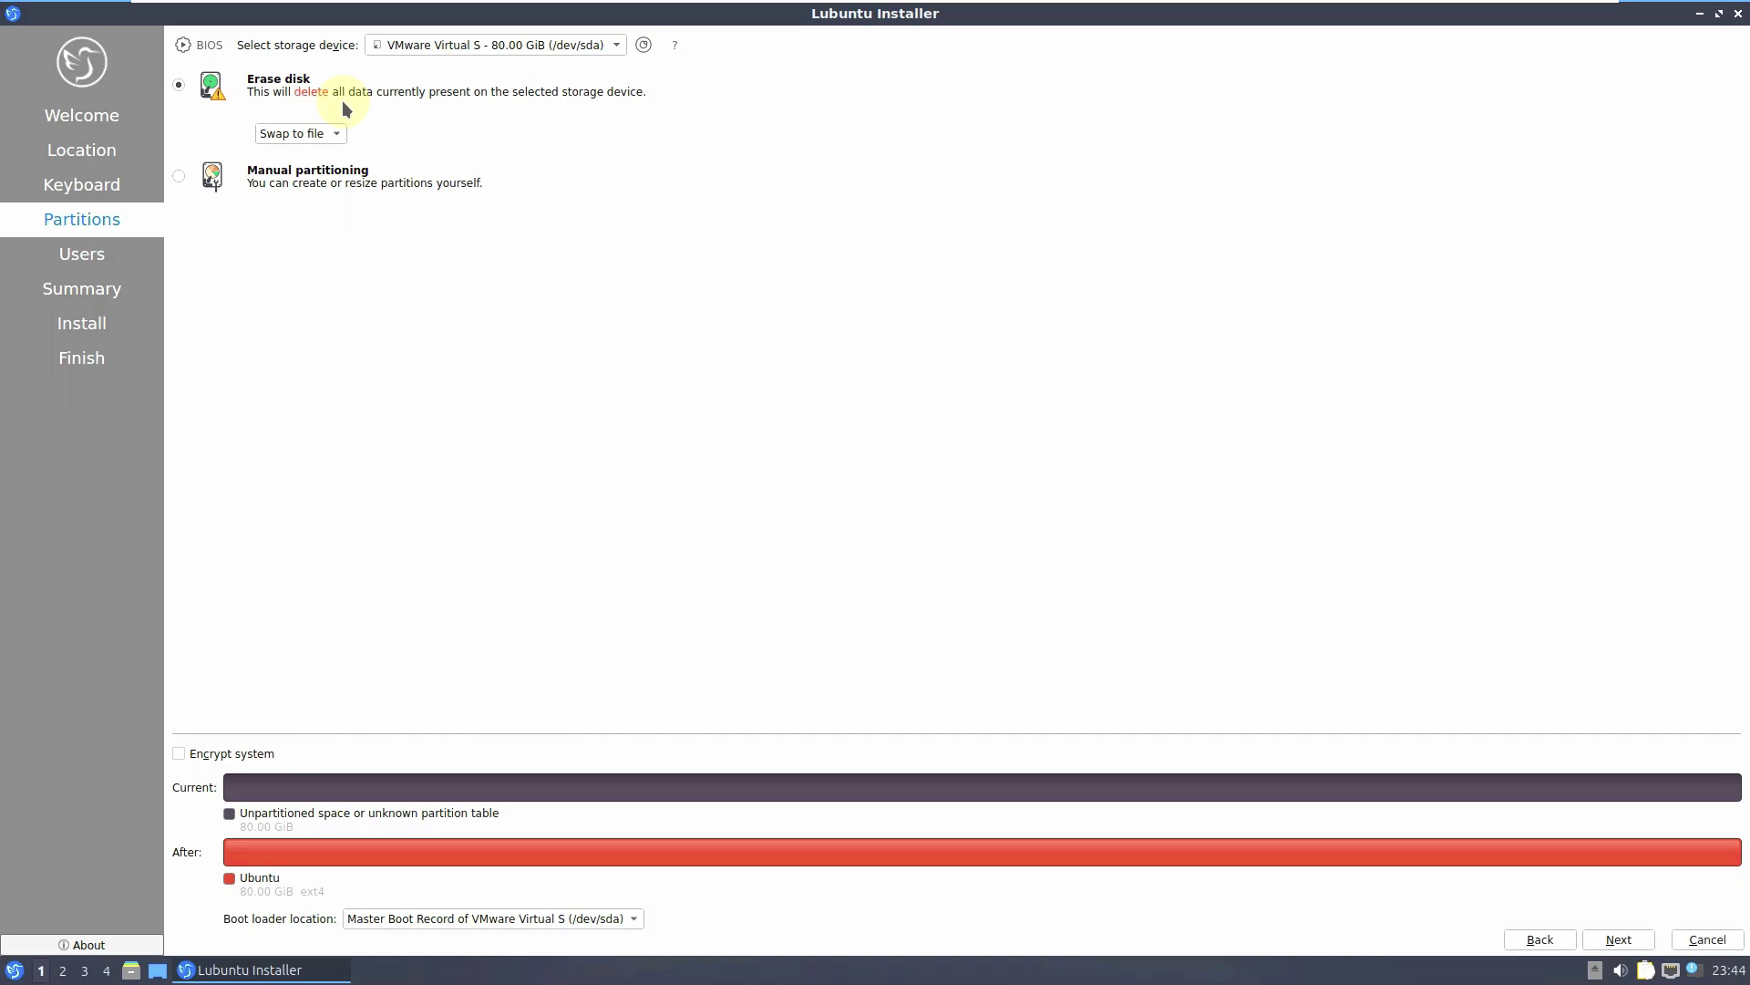
Keep Swap to file, leave encryption off, keep the Master Boot Record boot loader, and continue
left_click(320, 133)
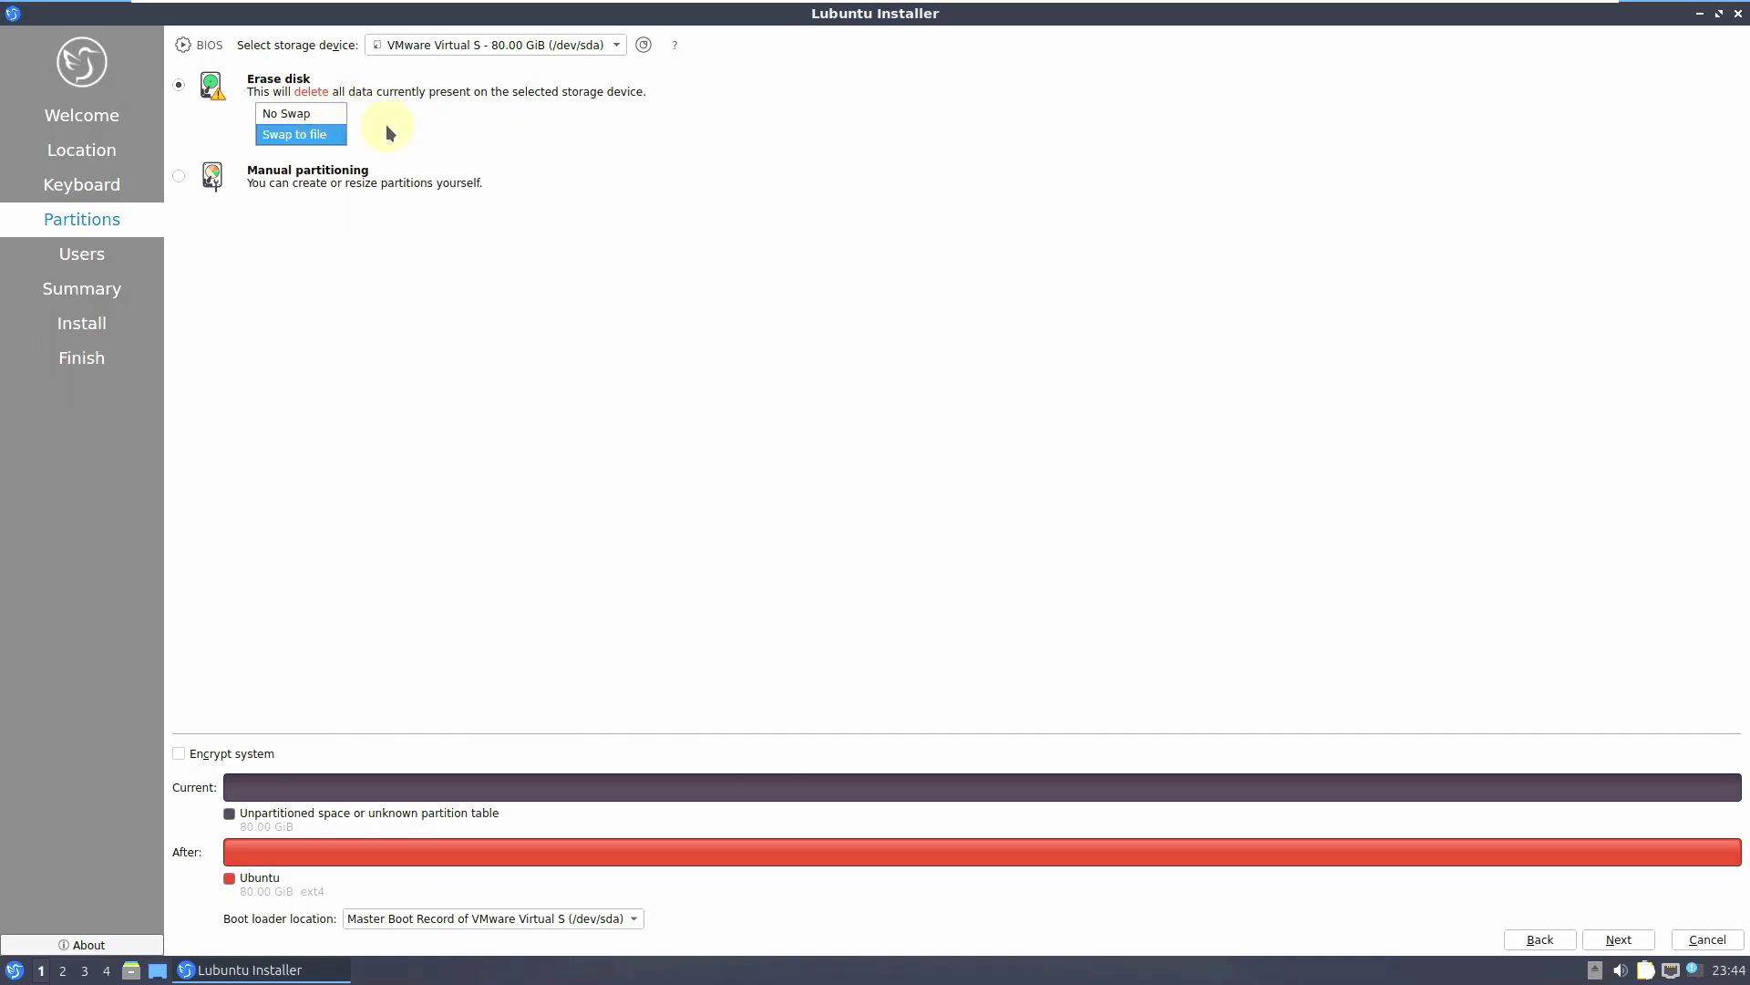
left_click(867, 193)
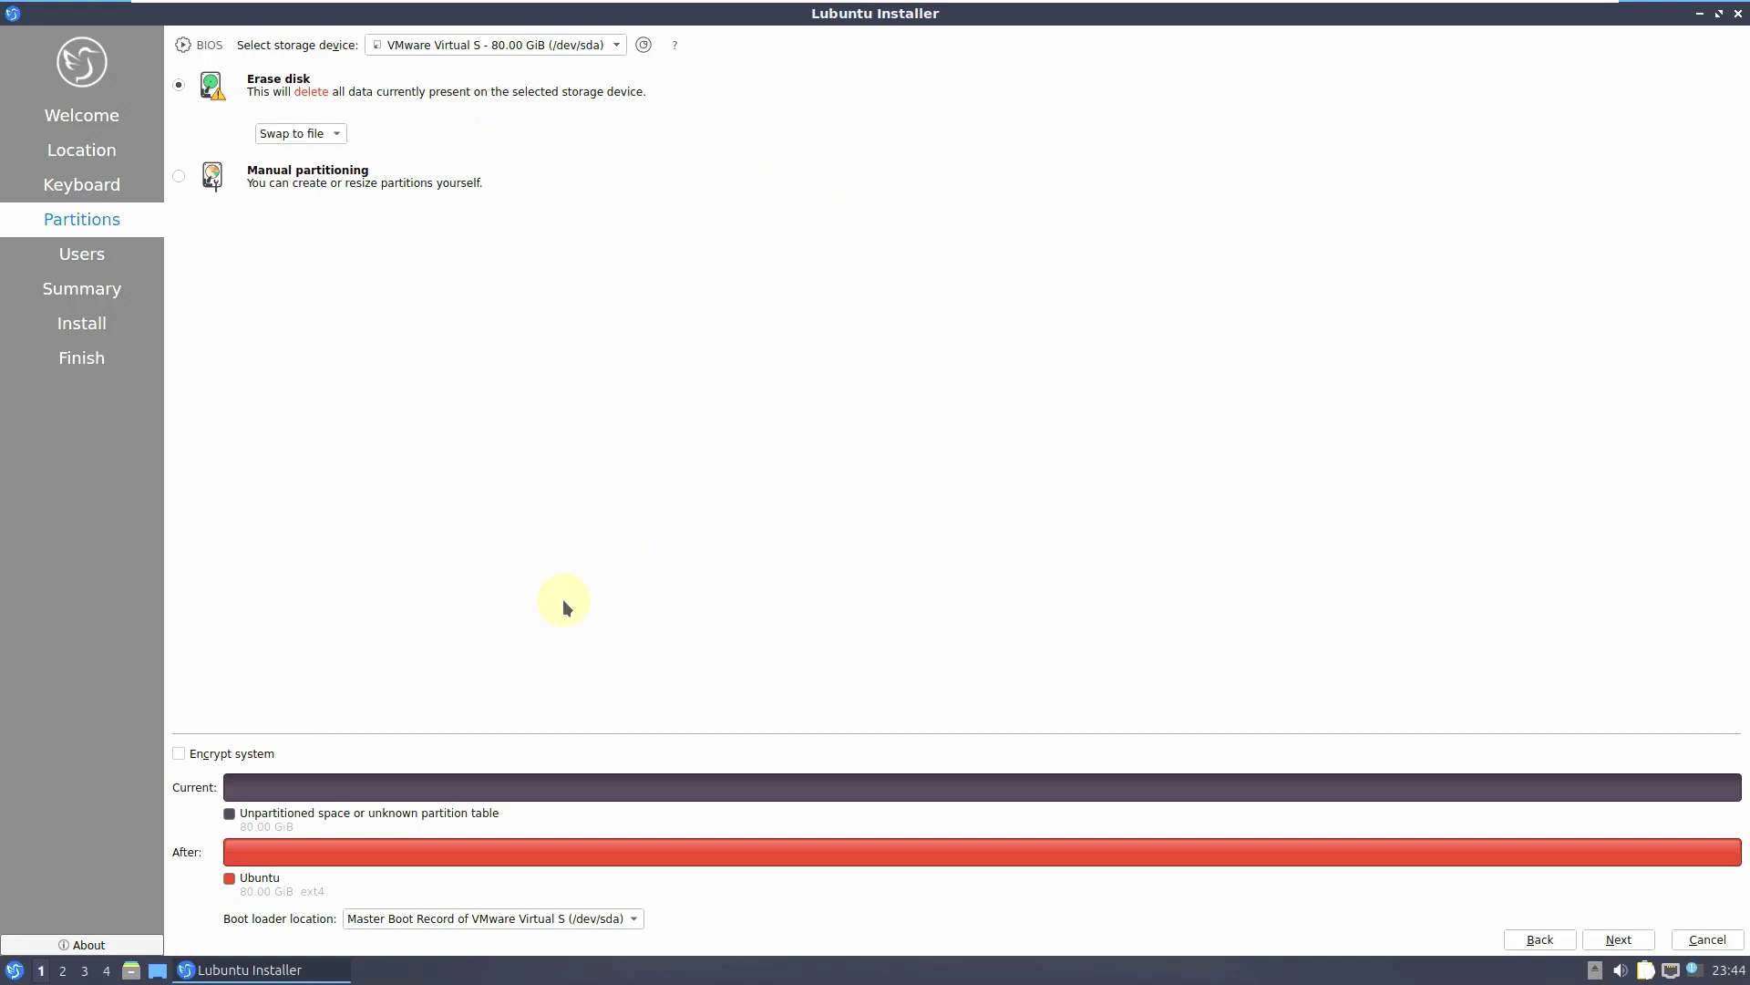
left_click(250, 753)
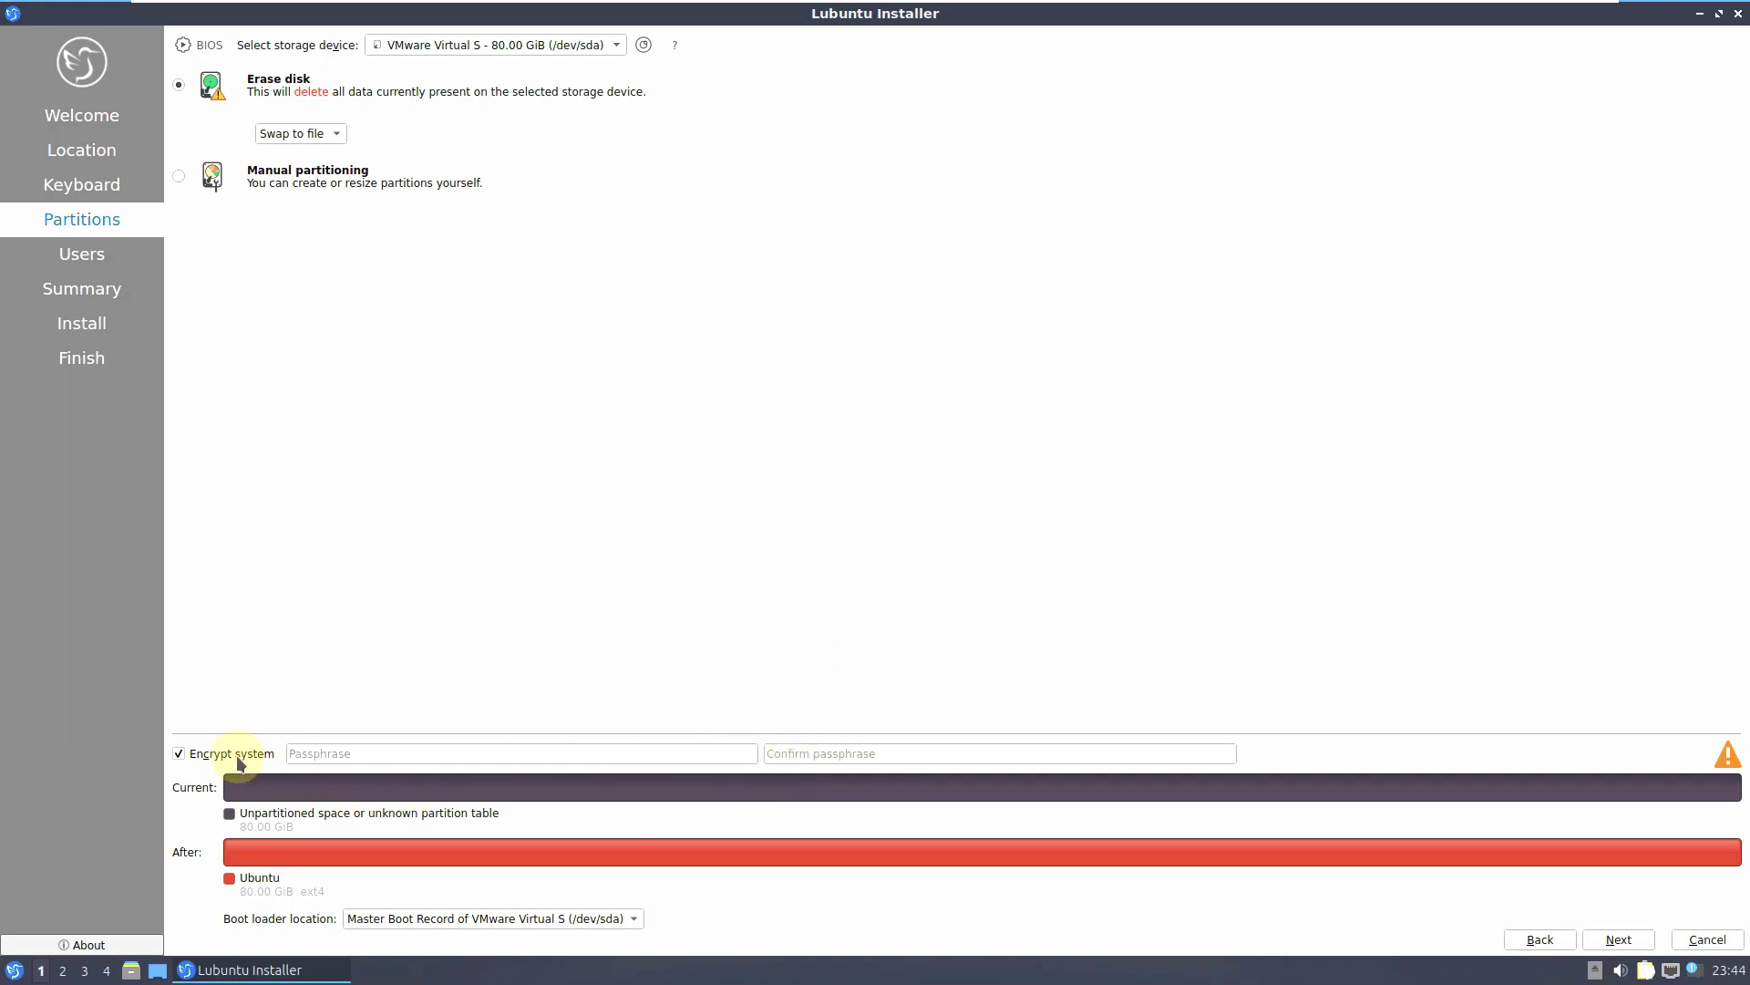
left_click(219, 753)
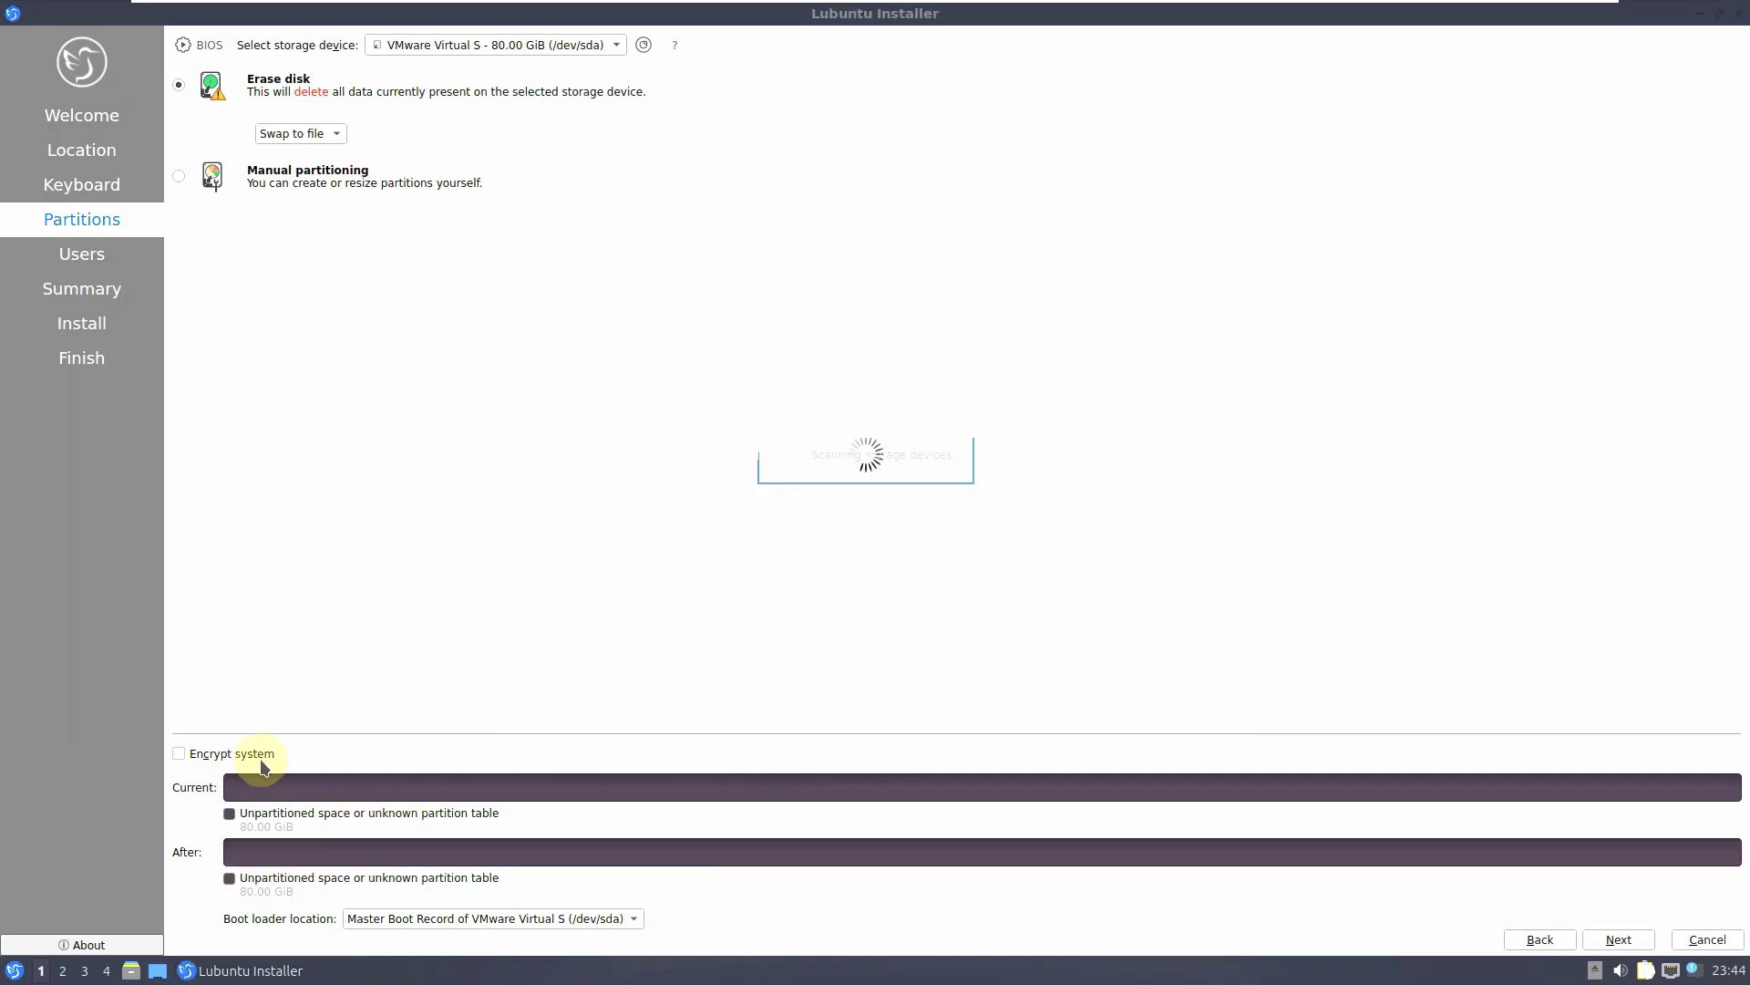
left_click(445, 919)
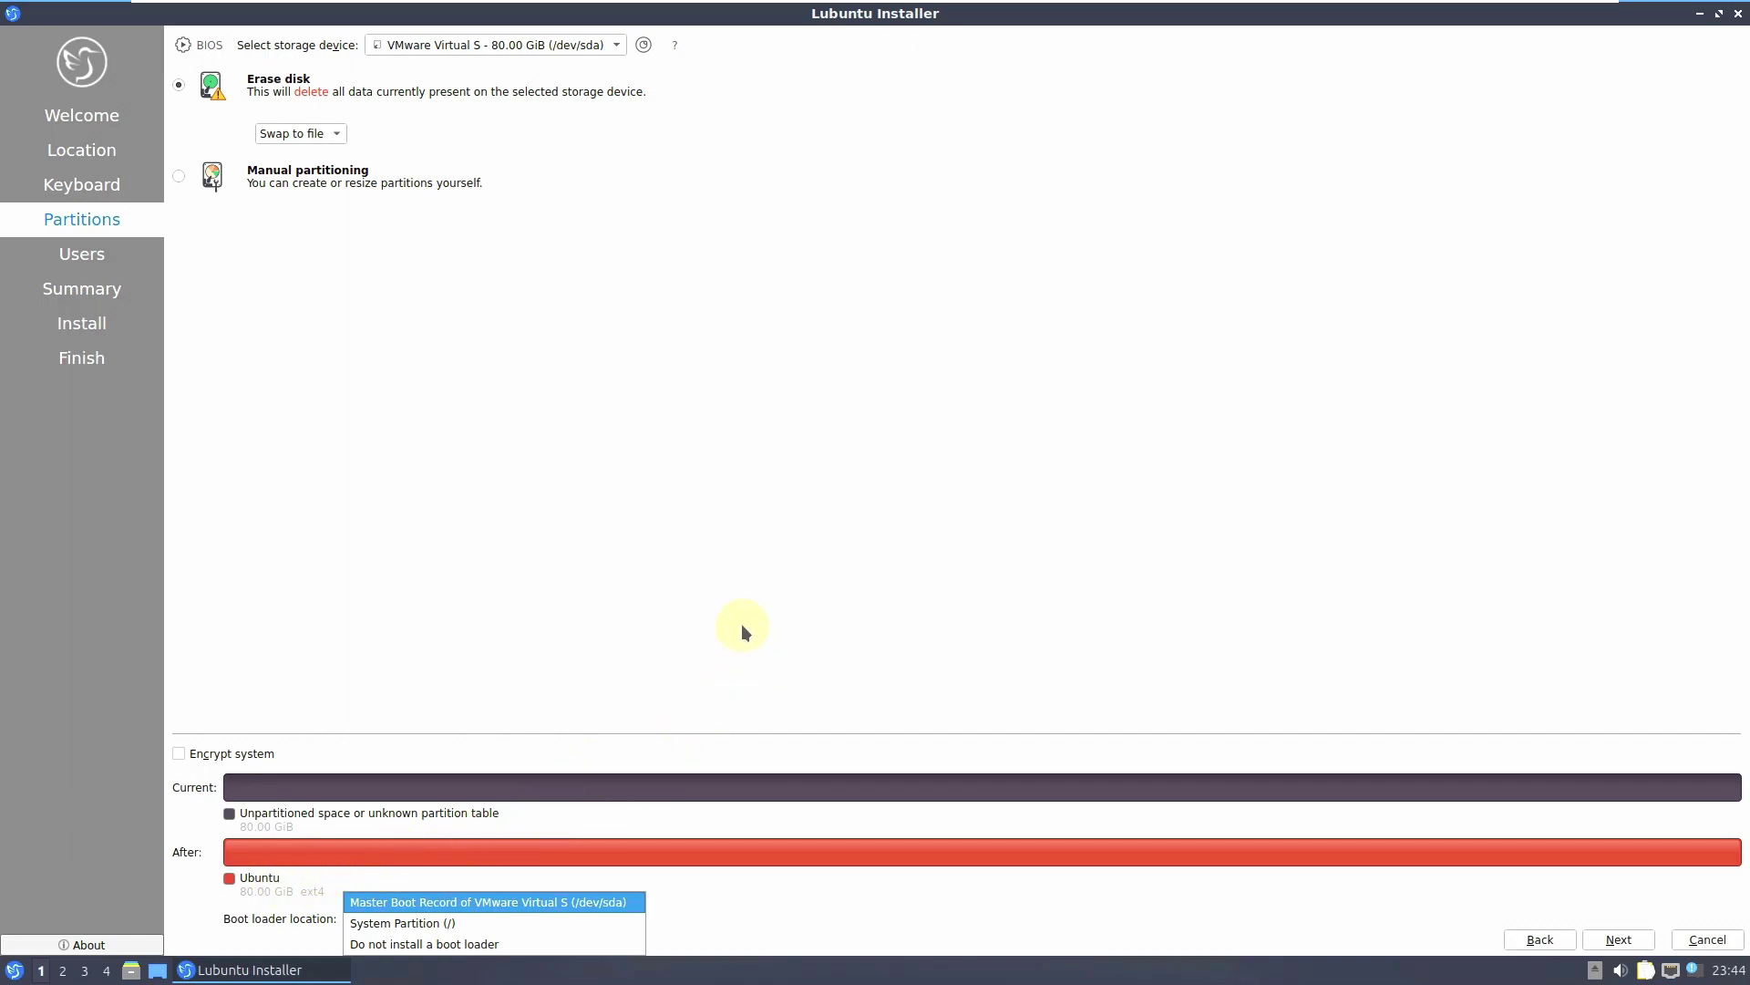
left_click(741, 575)
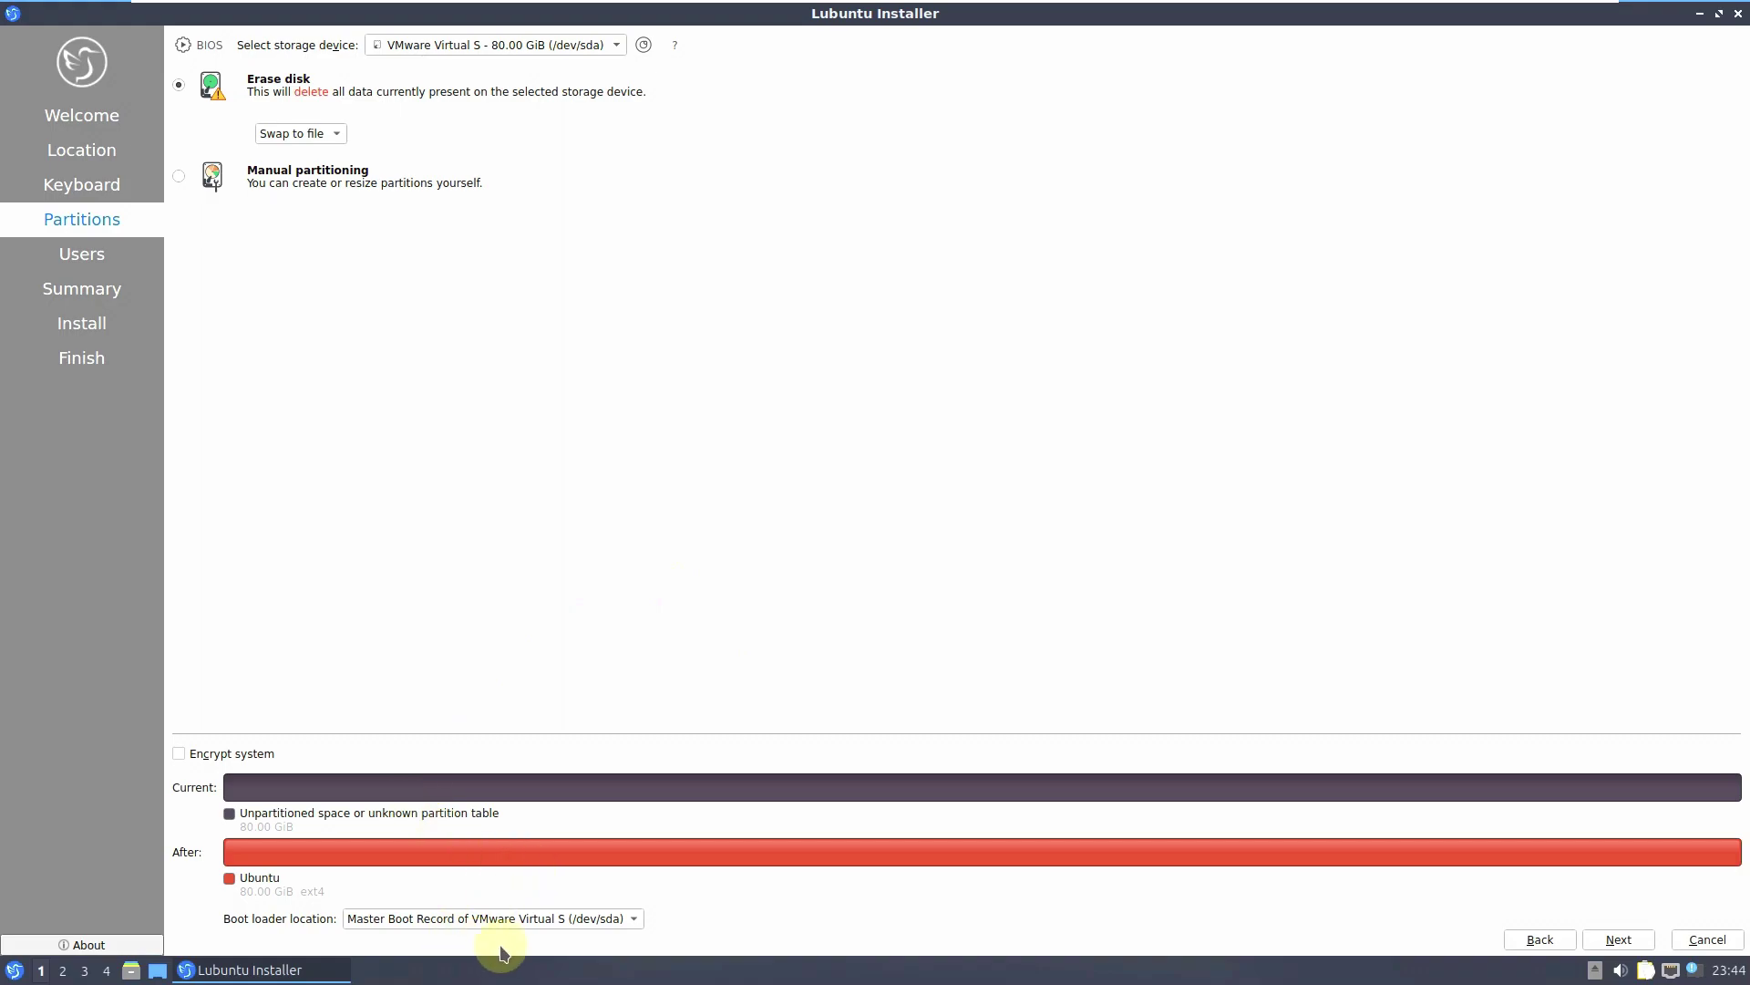
left_click(636, 920)
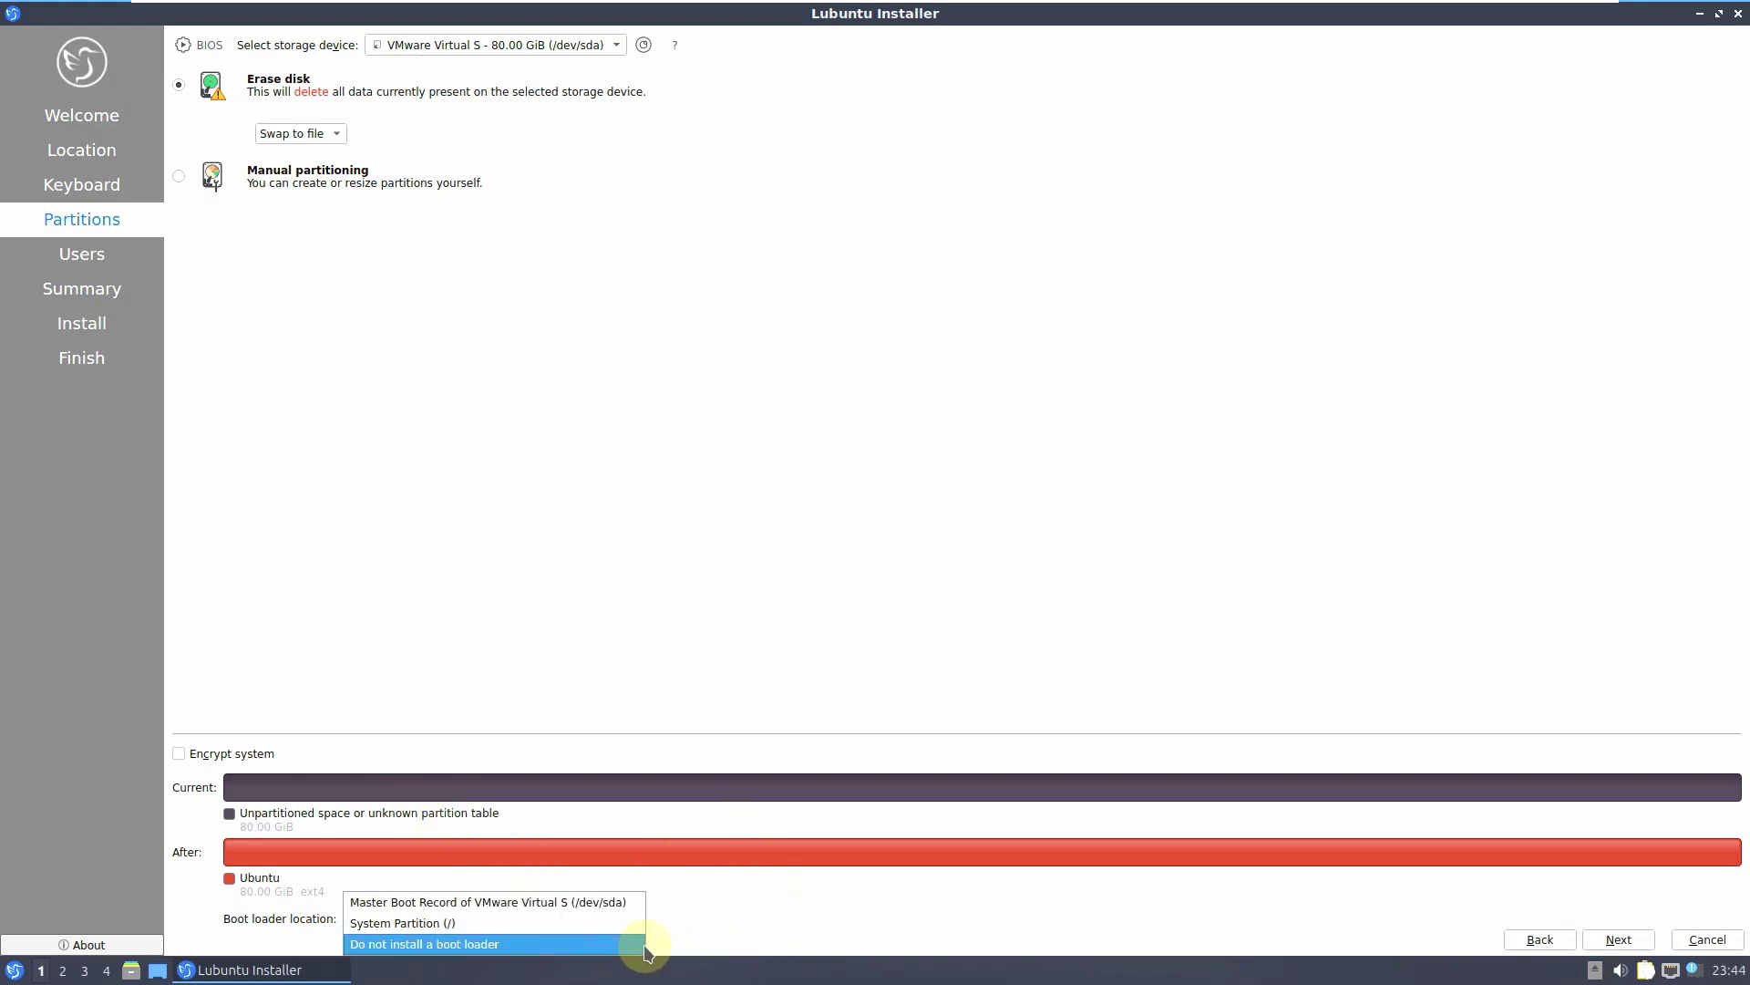
left_click(790, 911)
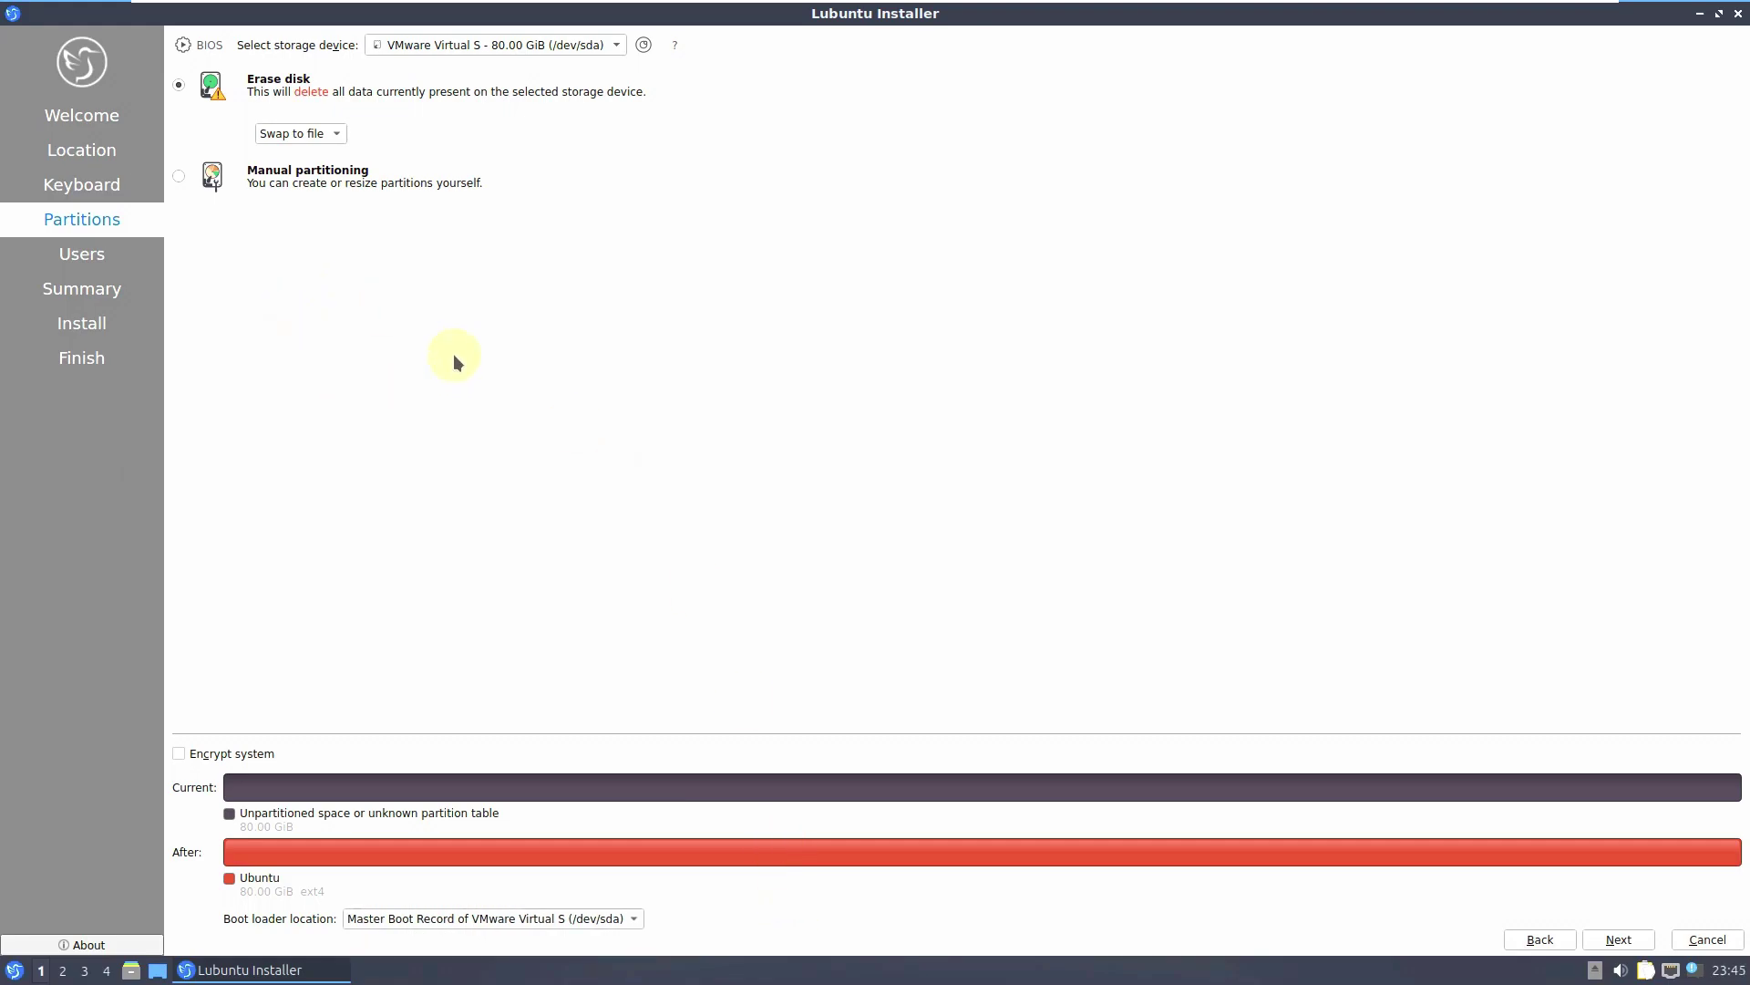
left_click(1608, 939)
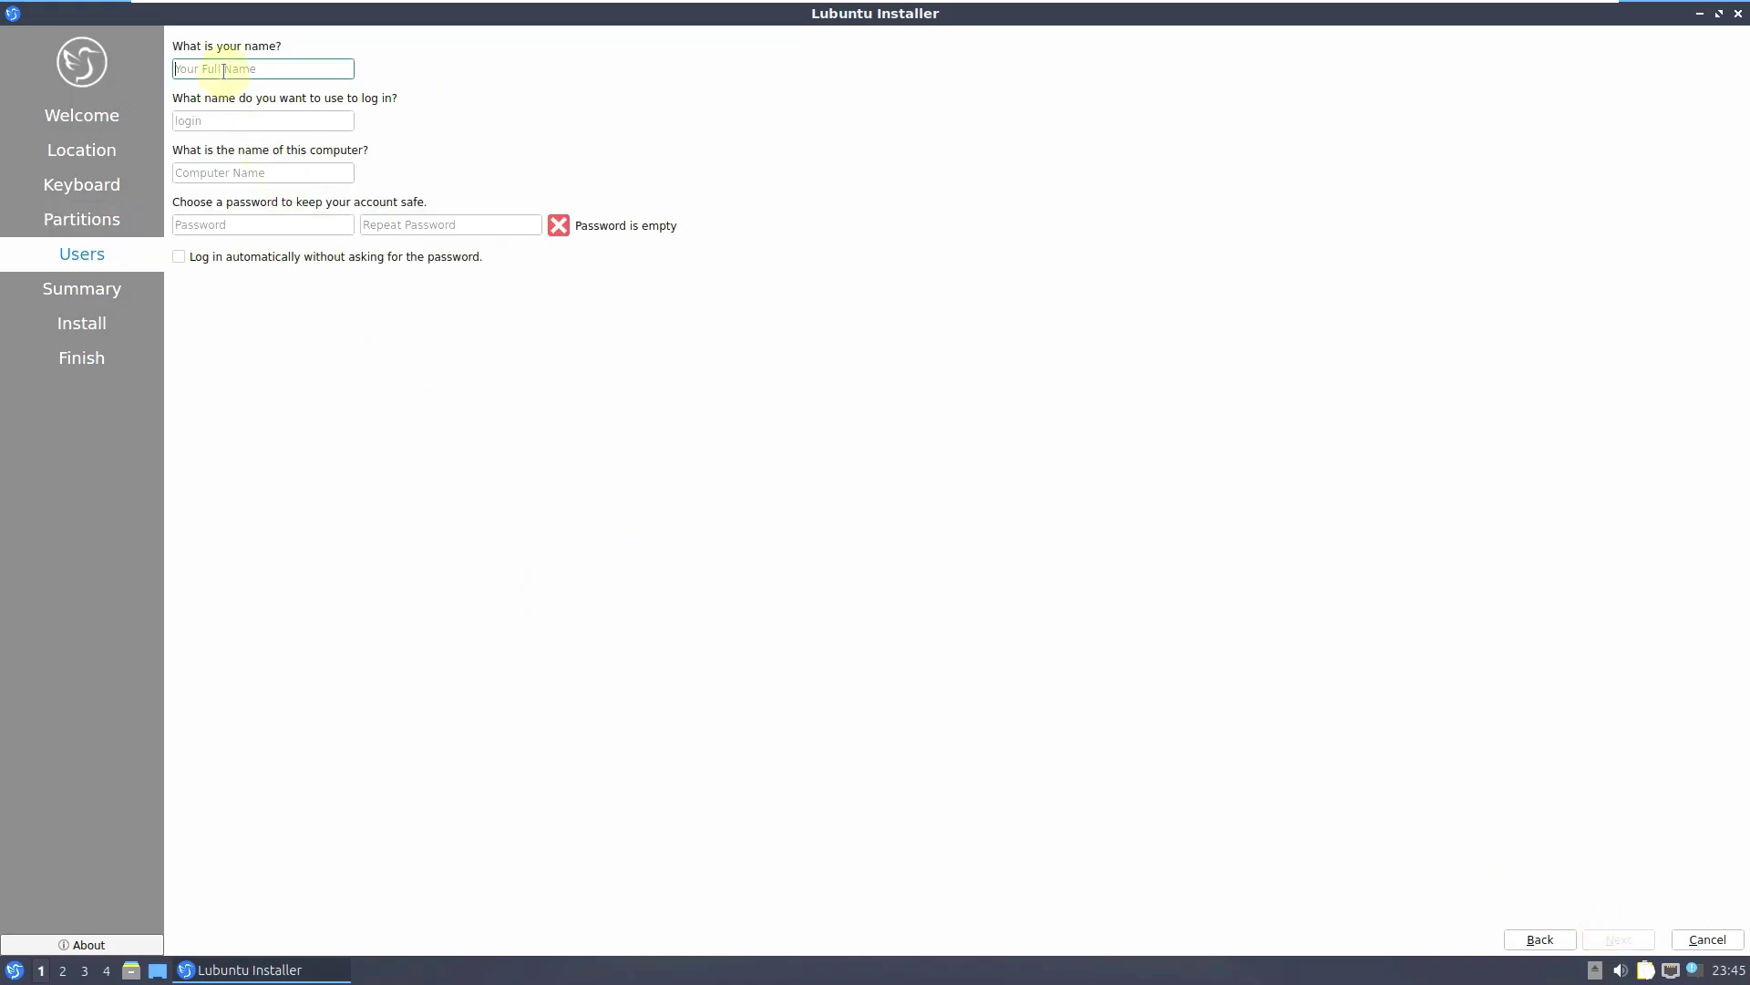
Enter the user's full name and trim the suffix so the computer name matches the login
type("runbo")
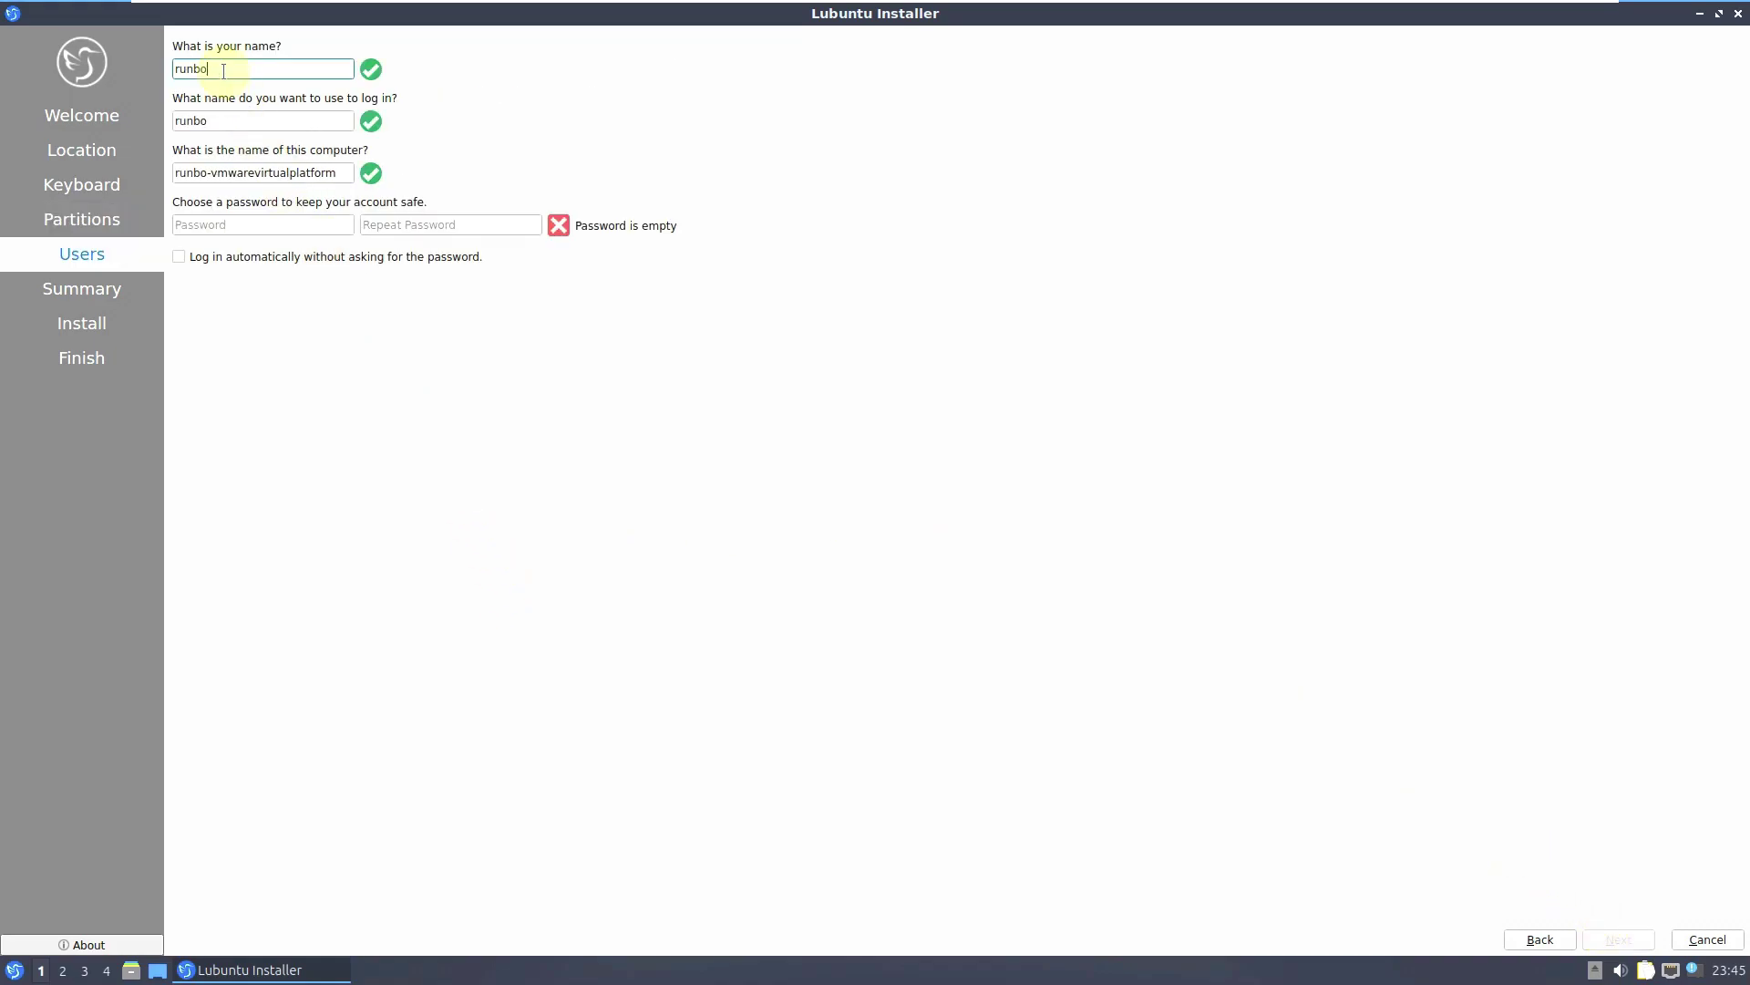
type("xing")
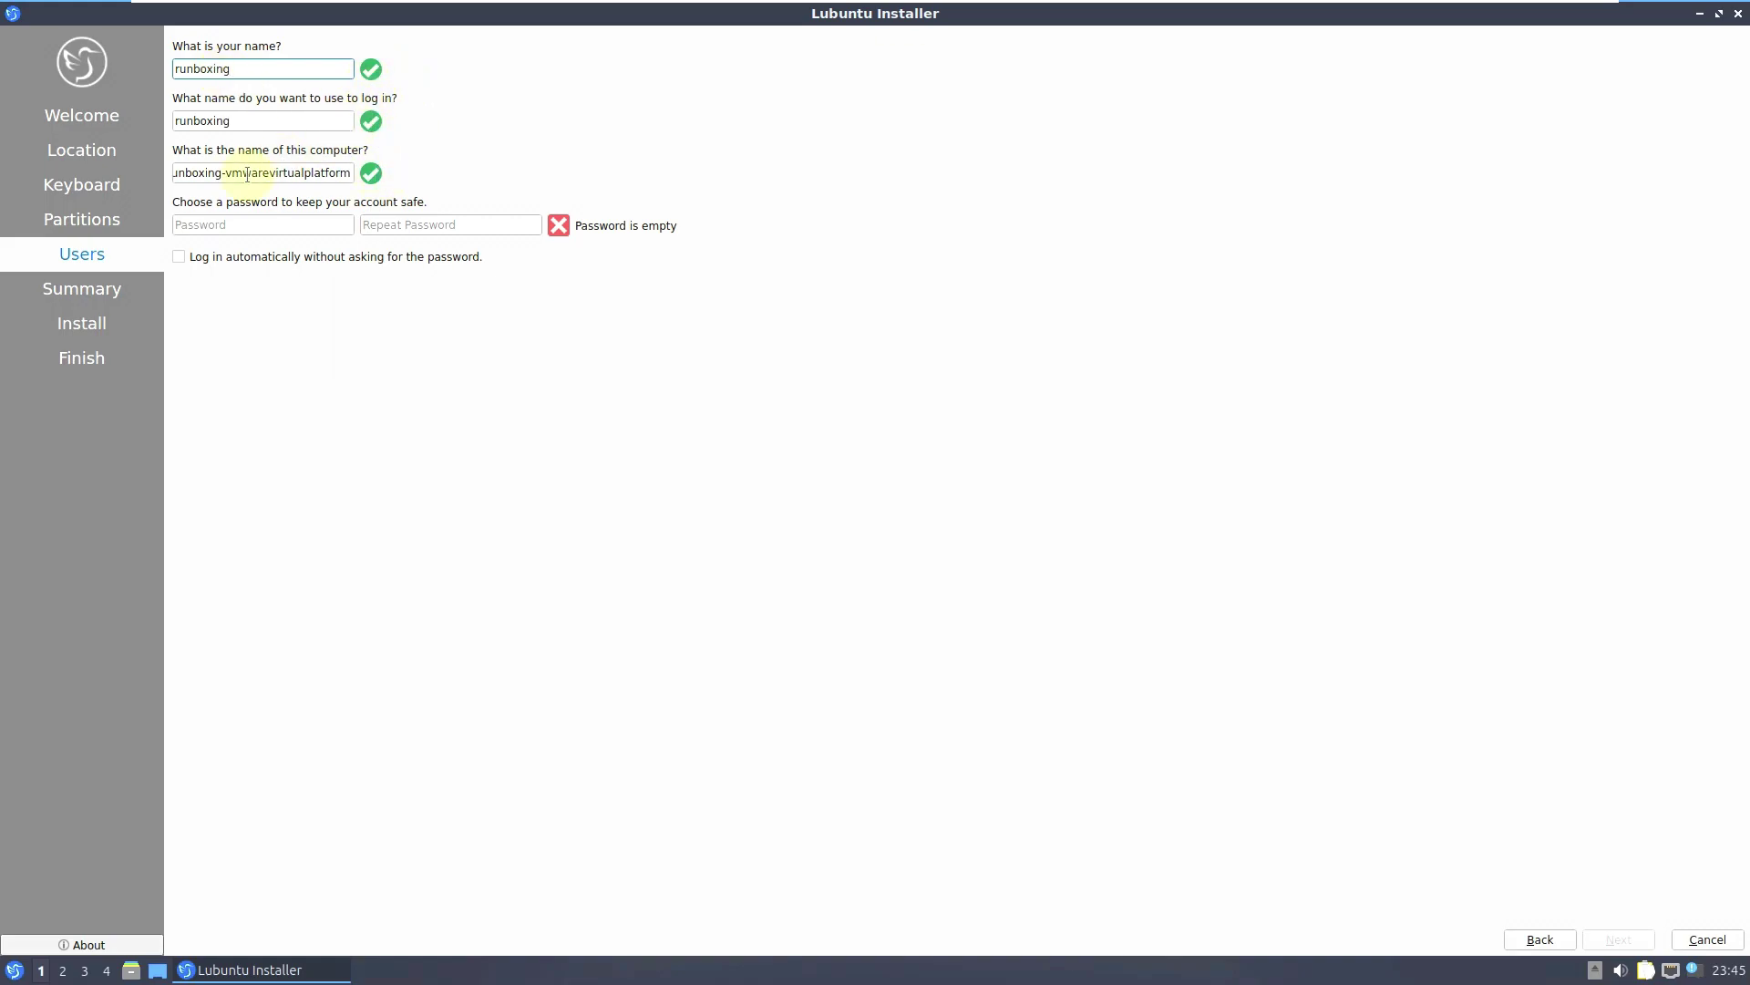
left_click_drag(221, 174, 430, 189)
key("BackSpace")
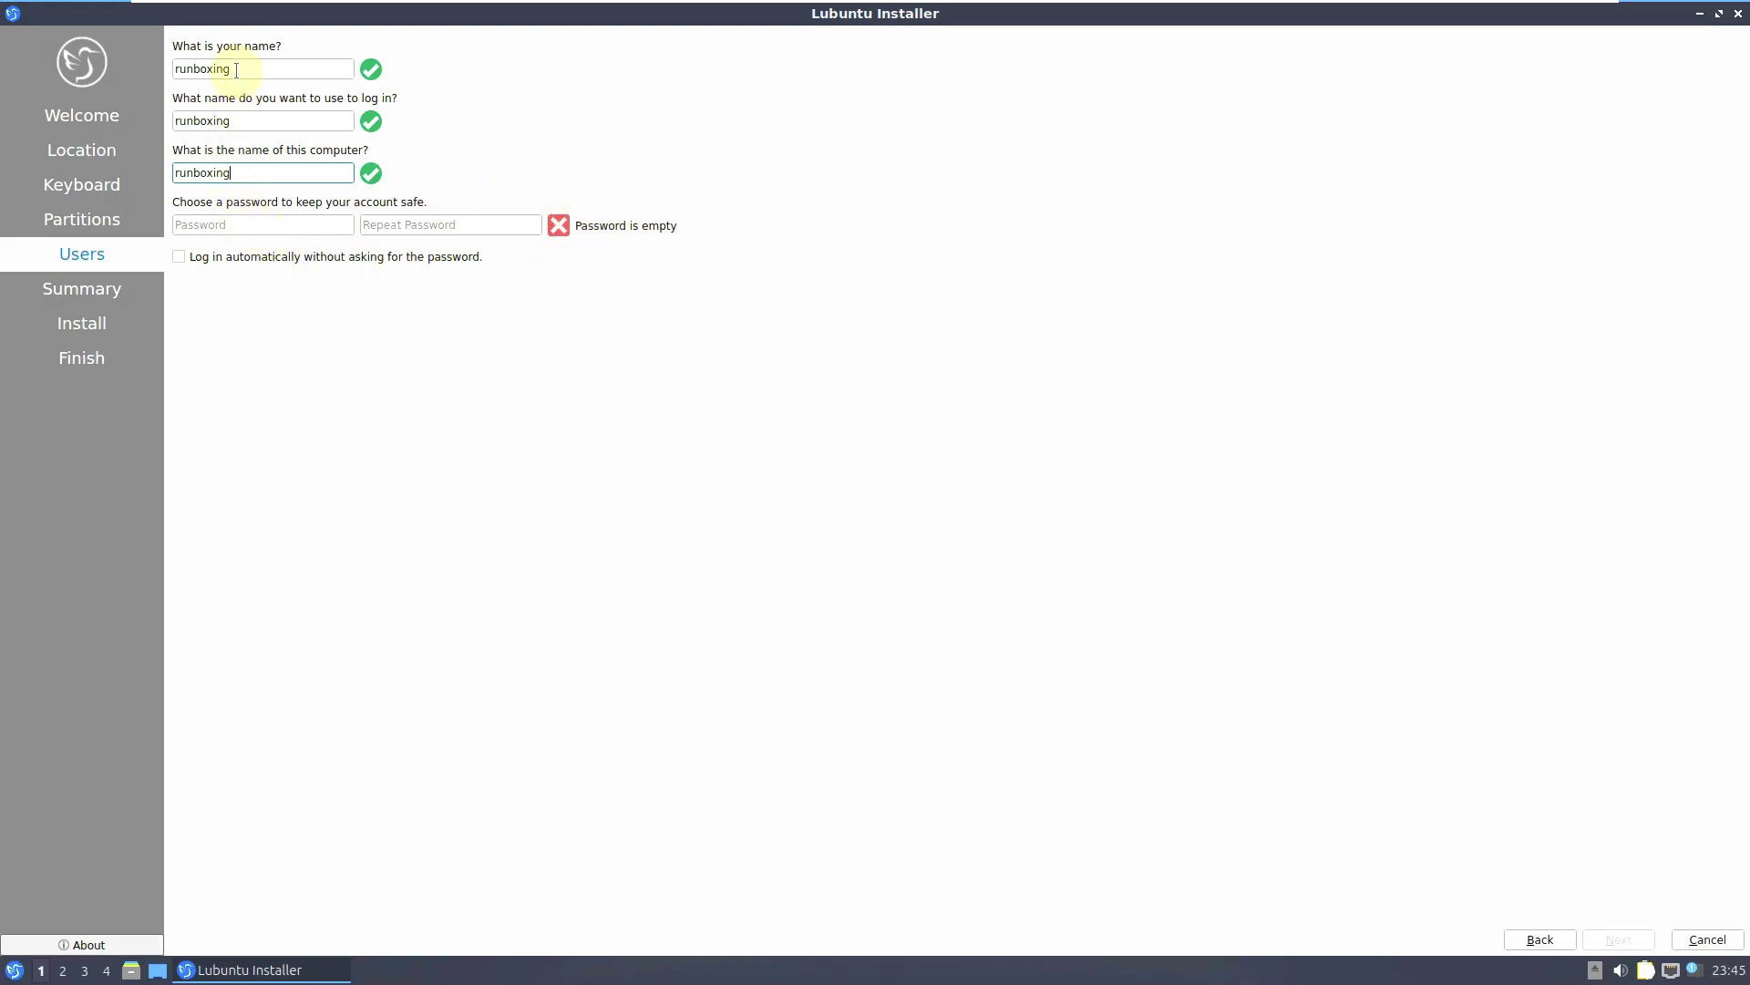
Enter the account password, enable Log in automatically, and continue to the Summary
left_click(280, 224)
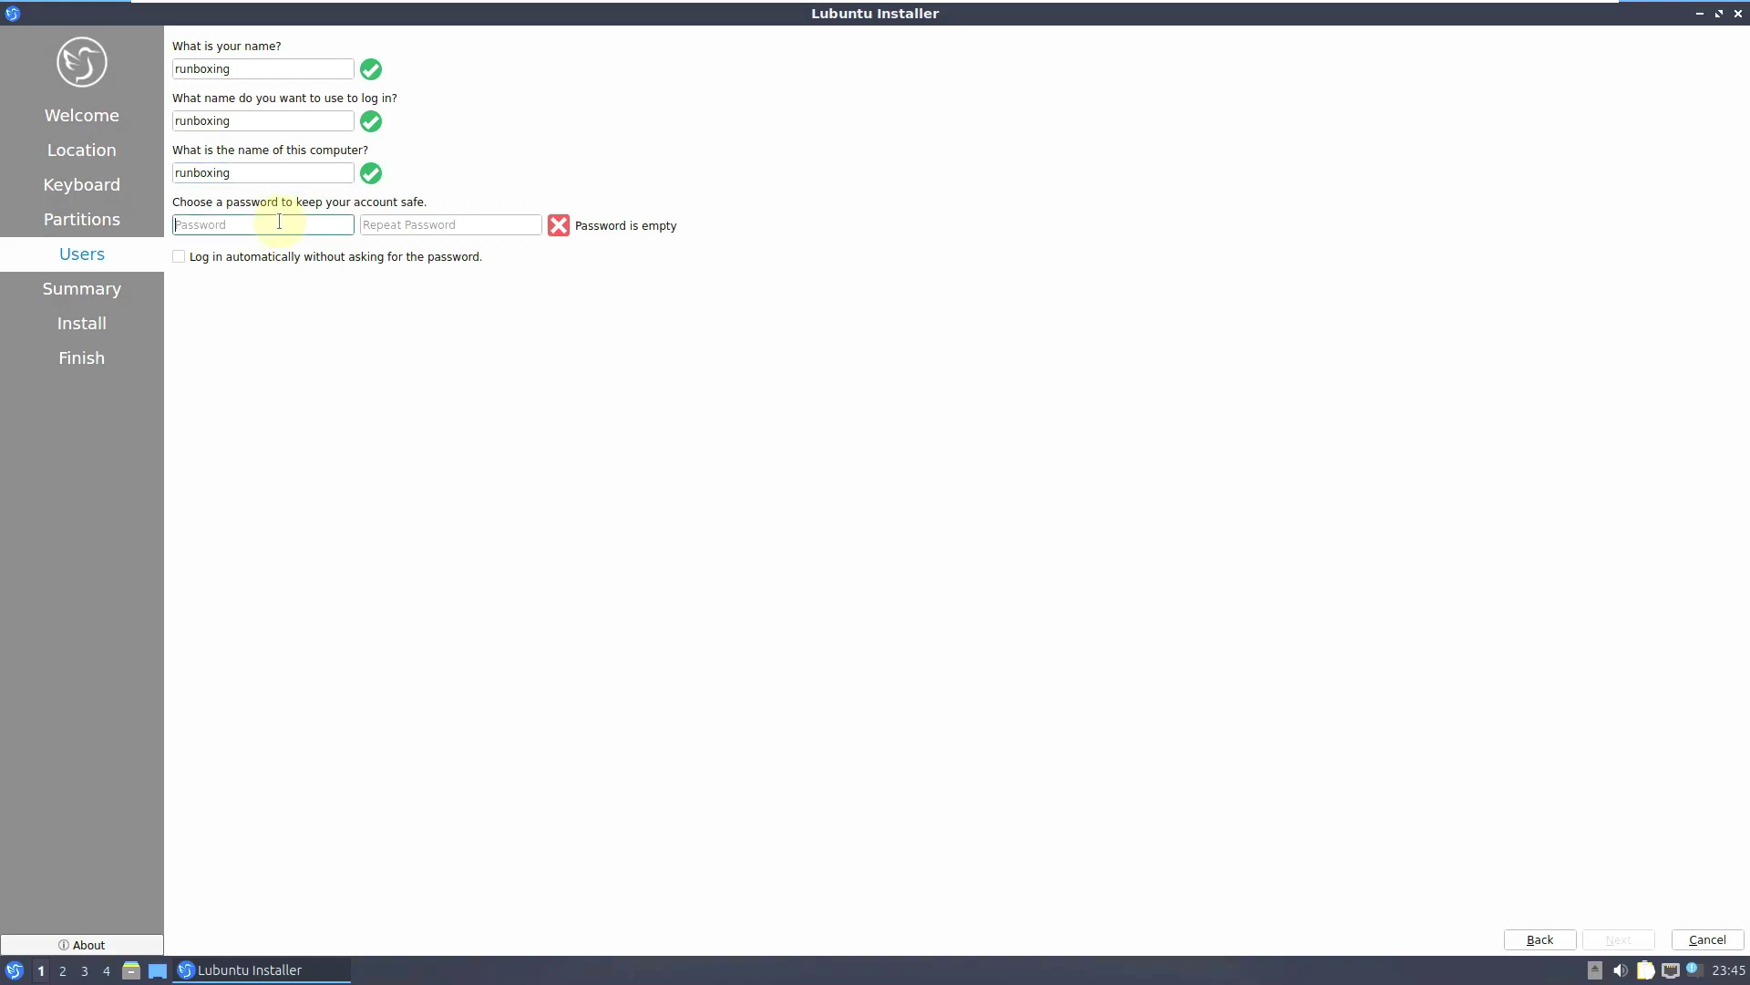
left_click(392, 224)
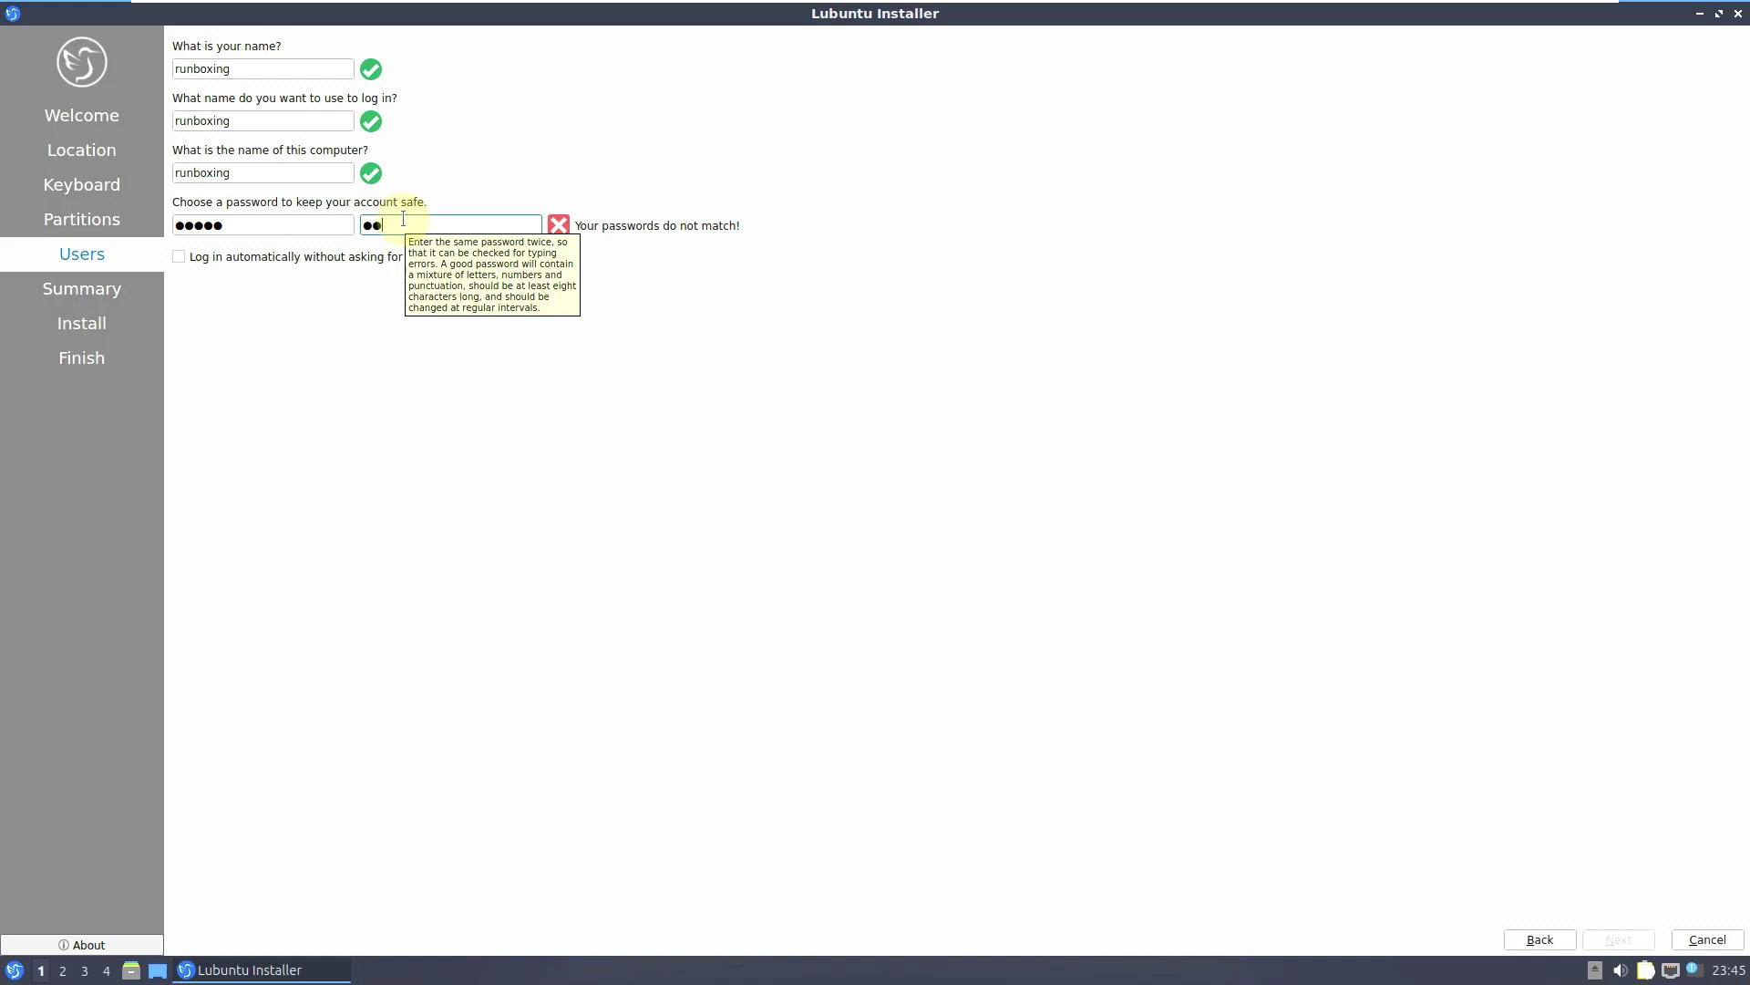
left_click(328, 256)
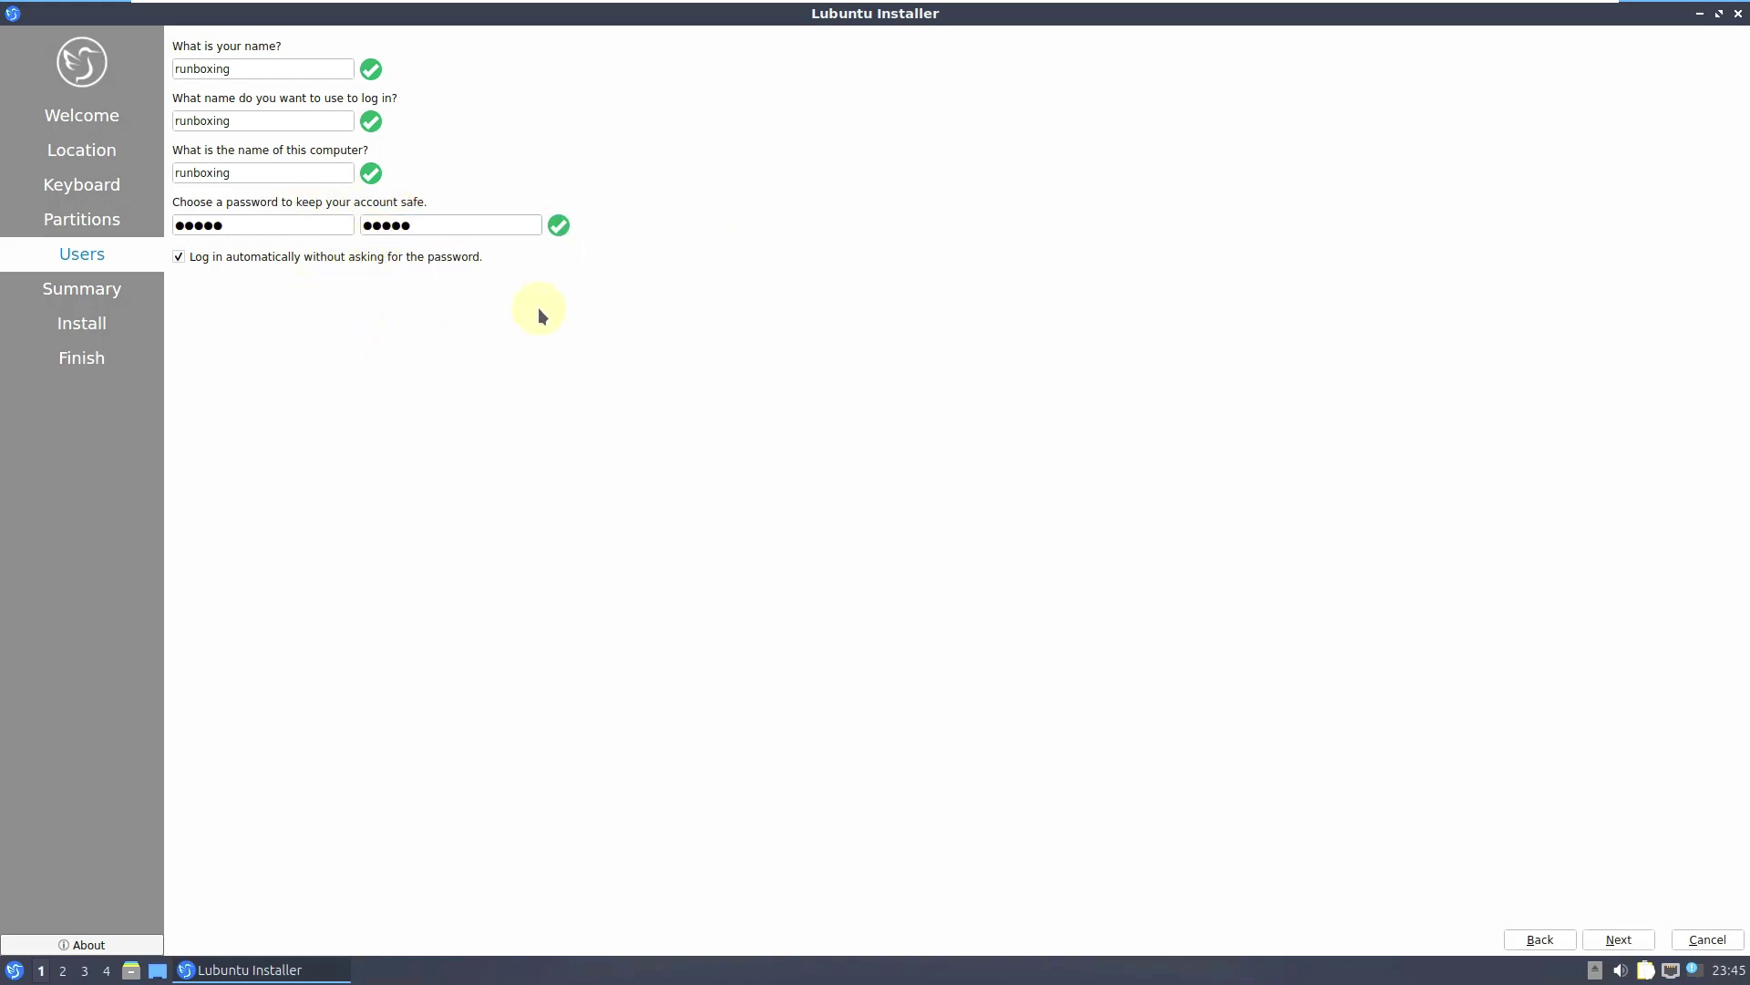
left_click_drag(304, 224, 165, 223)
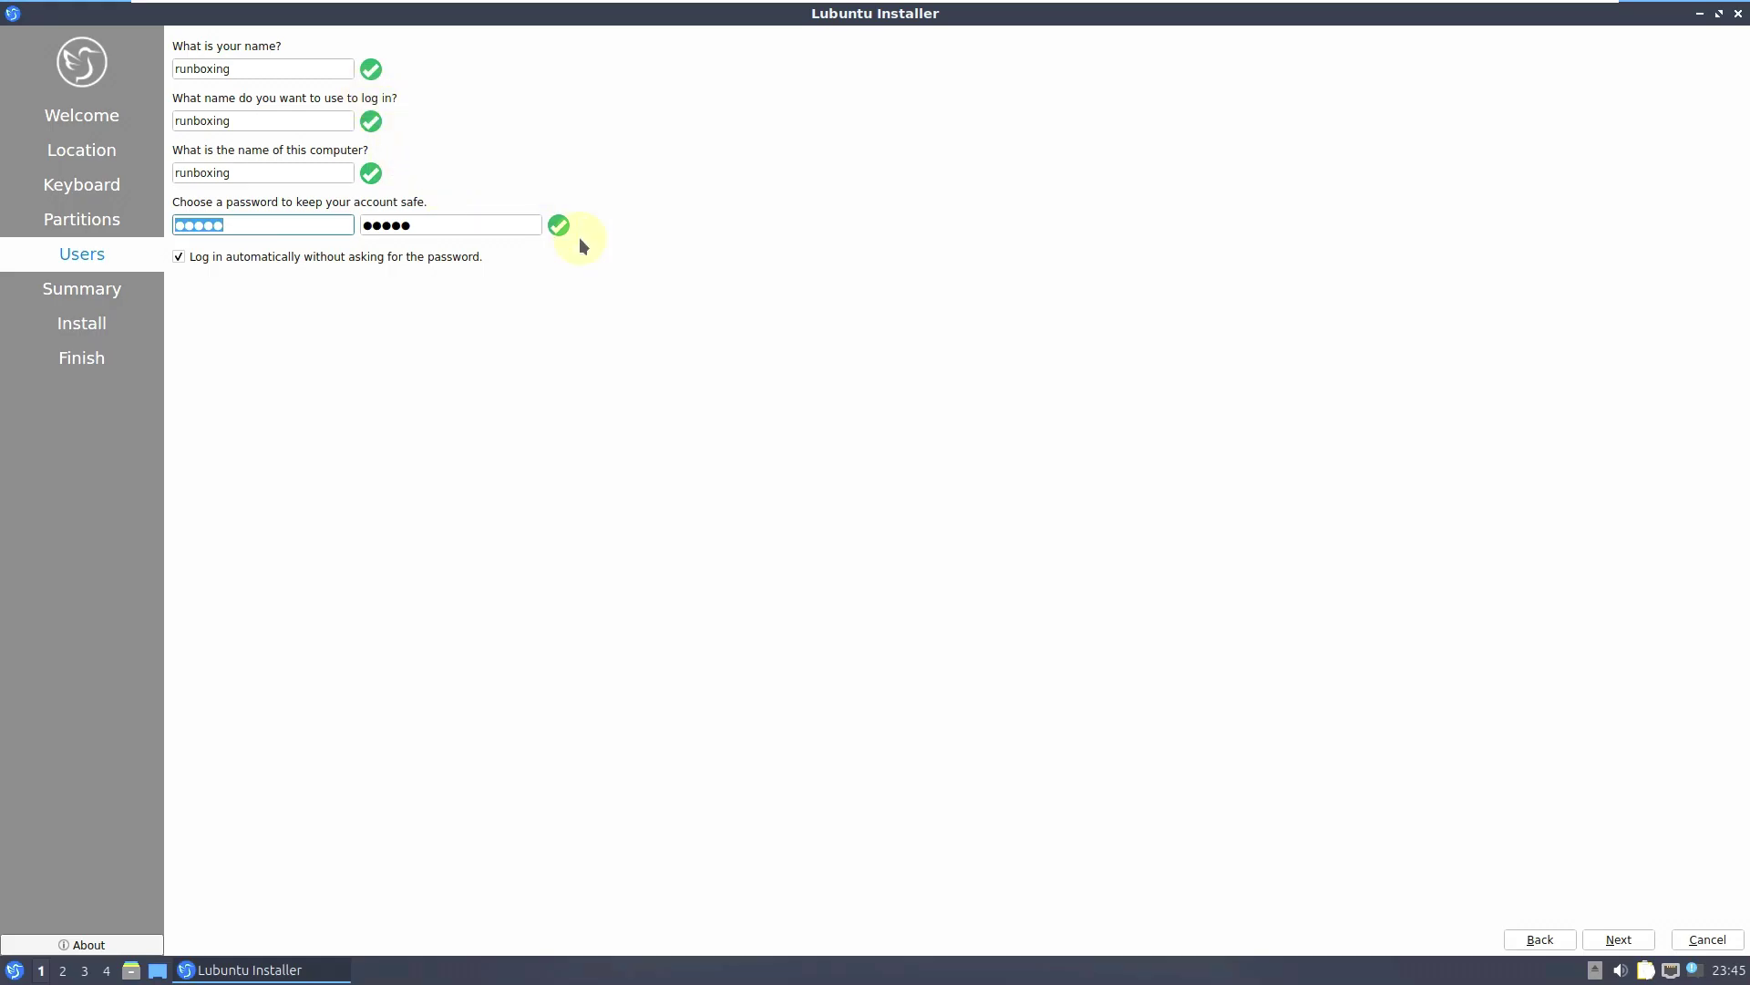
left_click(1618, 939)
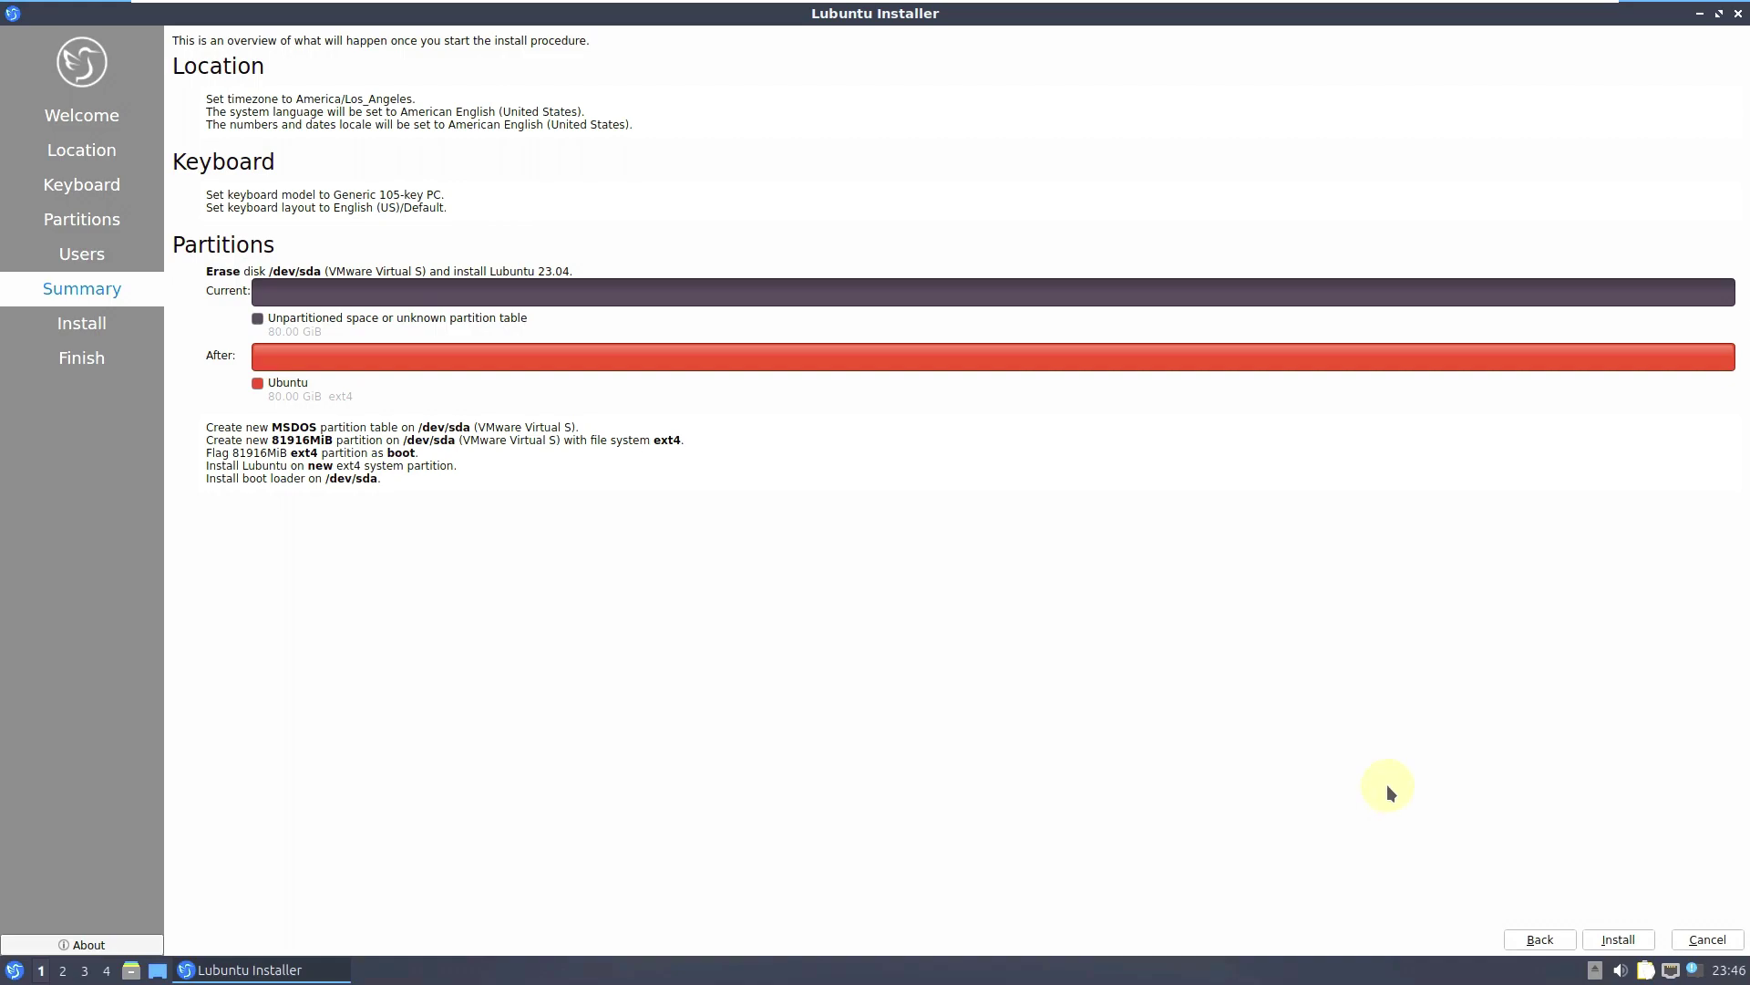
Cancel and close the Lubuntu Installer, then browse the application menu's categories
left_click(1738, 14)
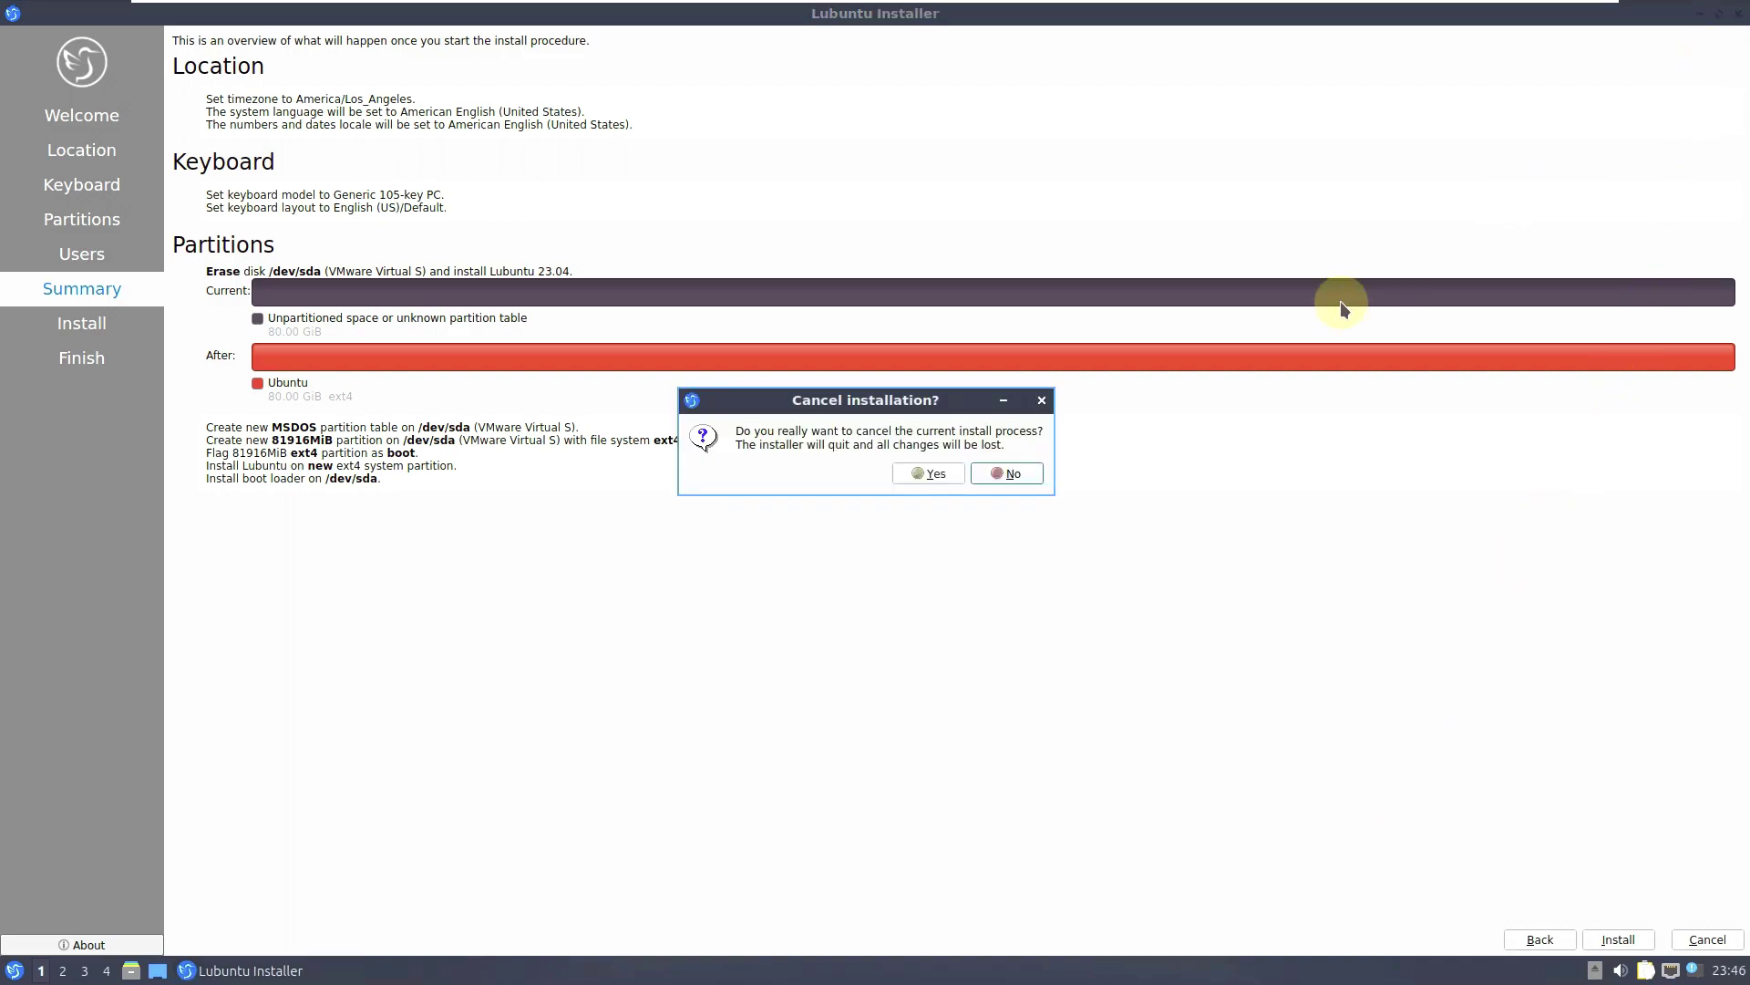
left_click(930, 473)
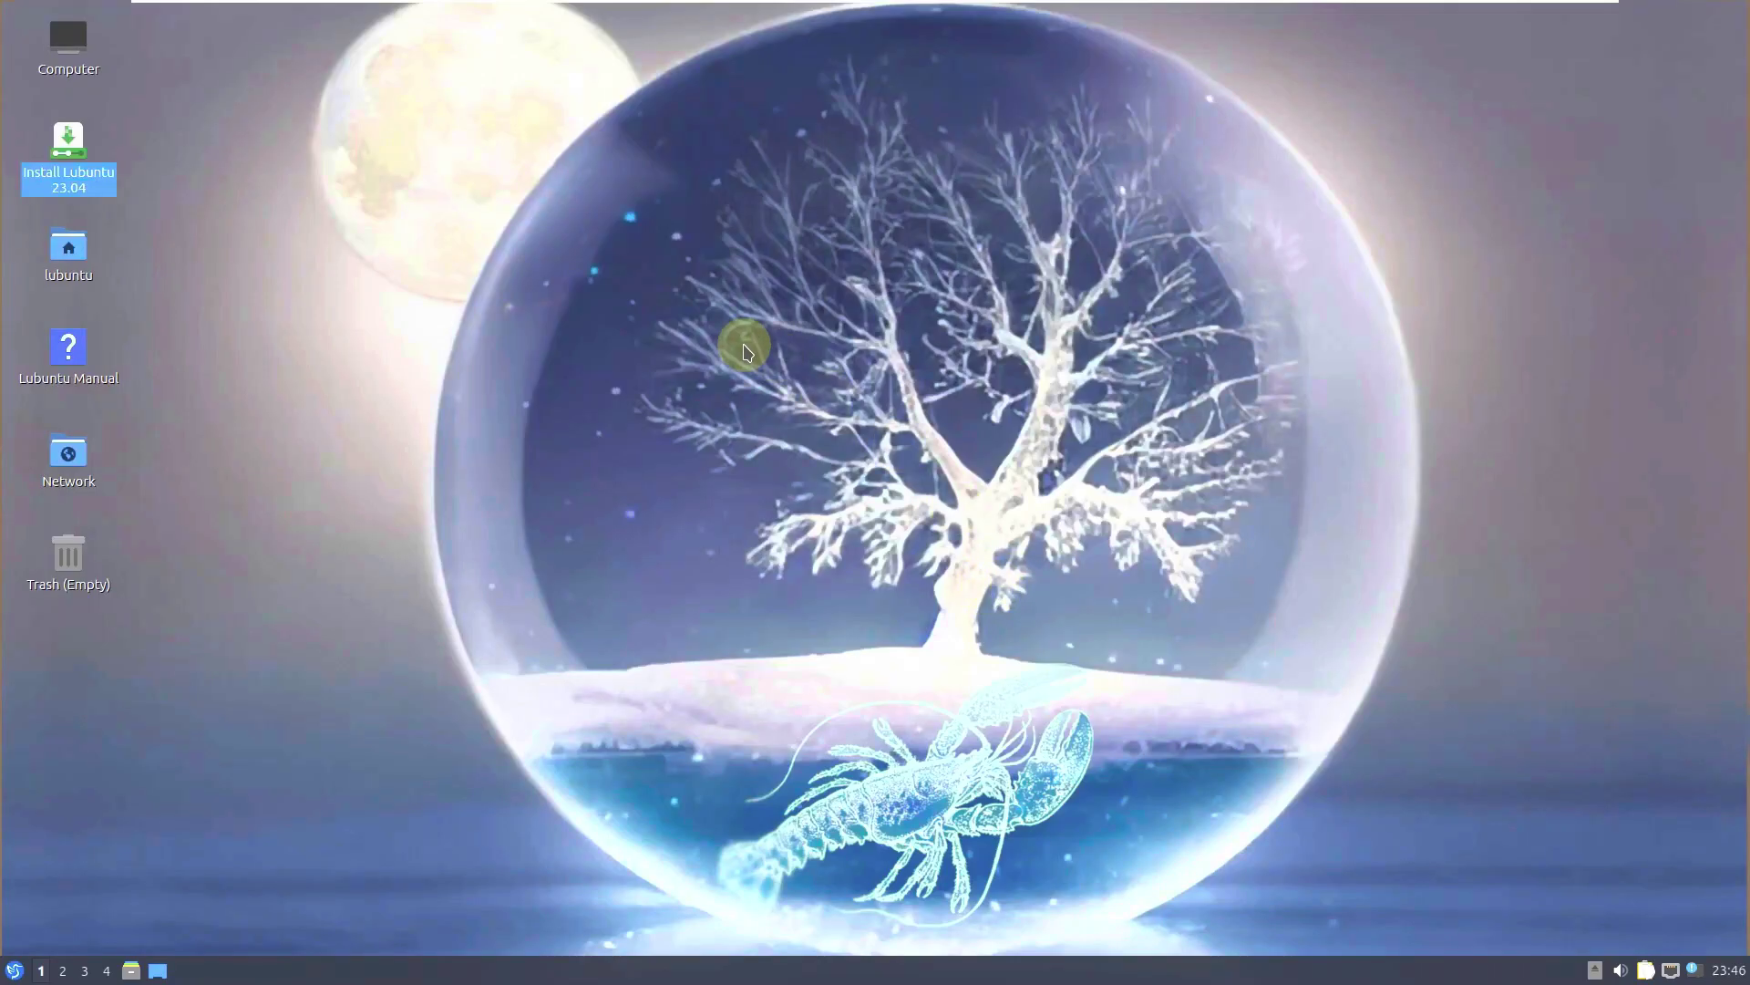
left_click(7, 973)
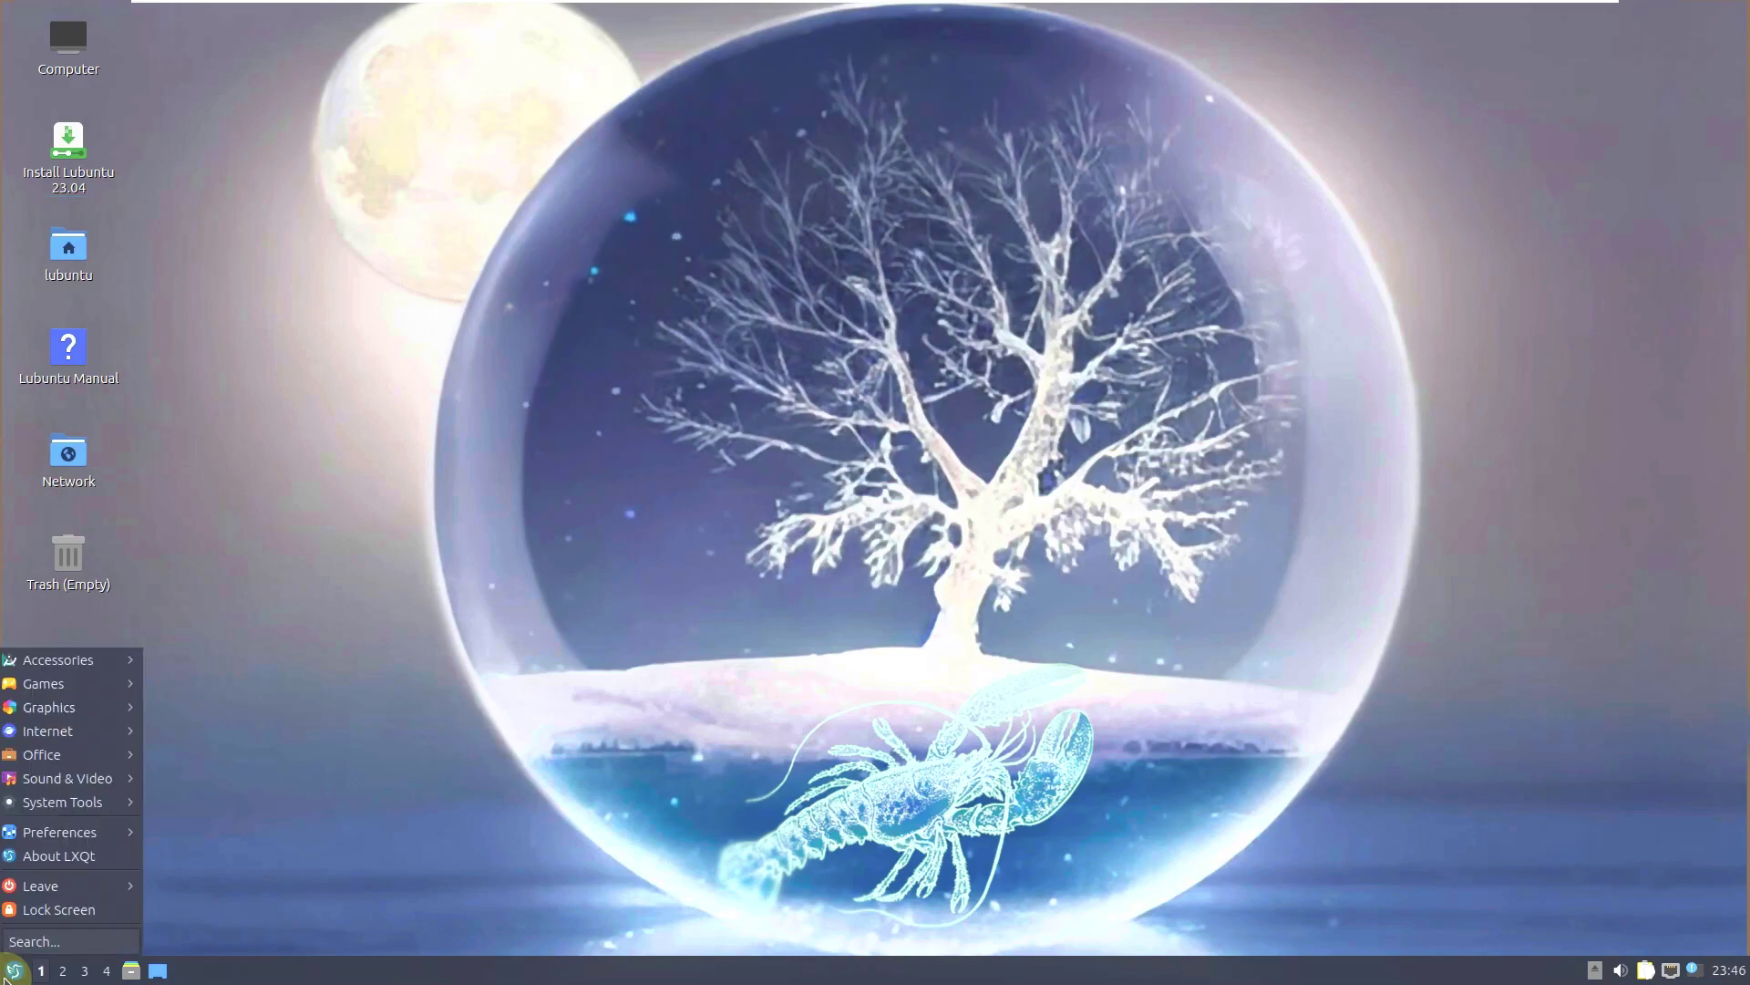
mouse_move(100, 668)
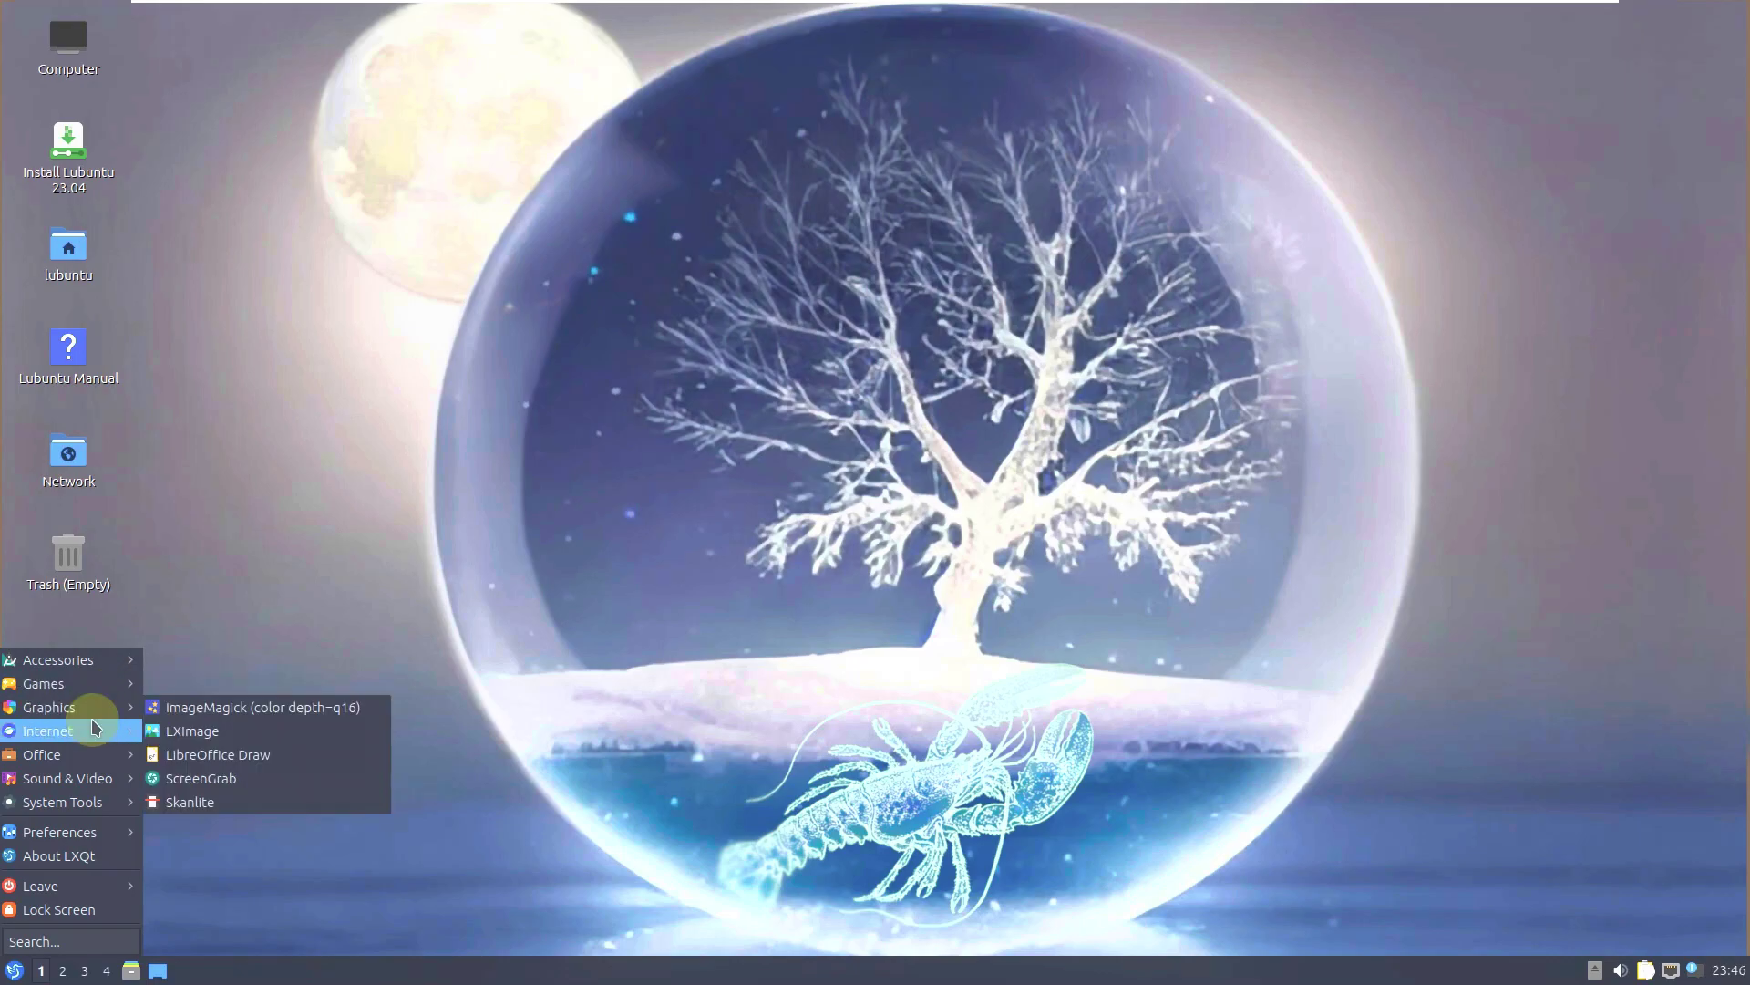
mouse_move(101, 756)
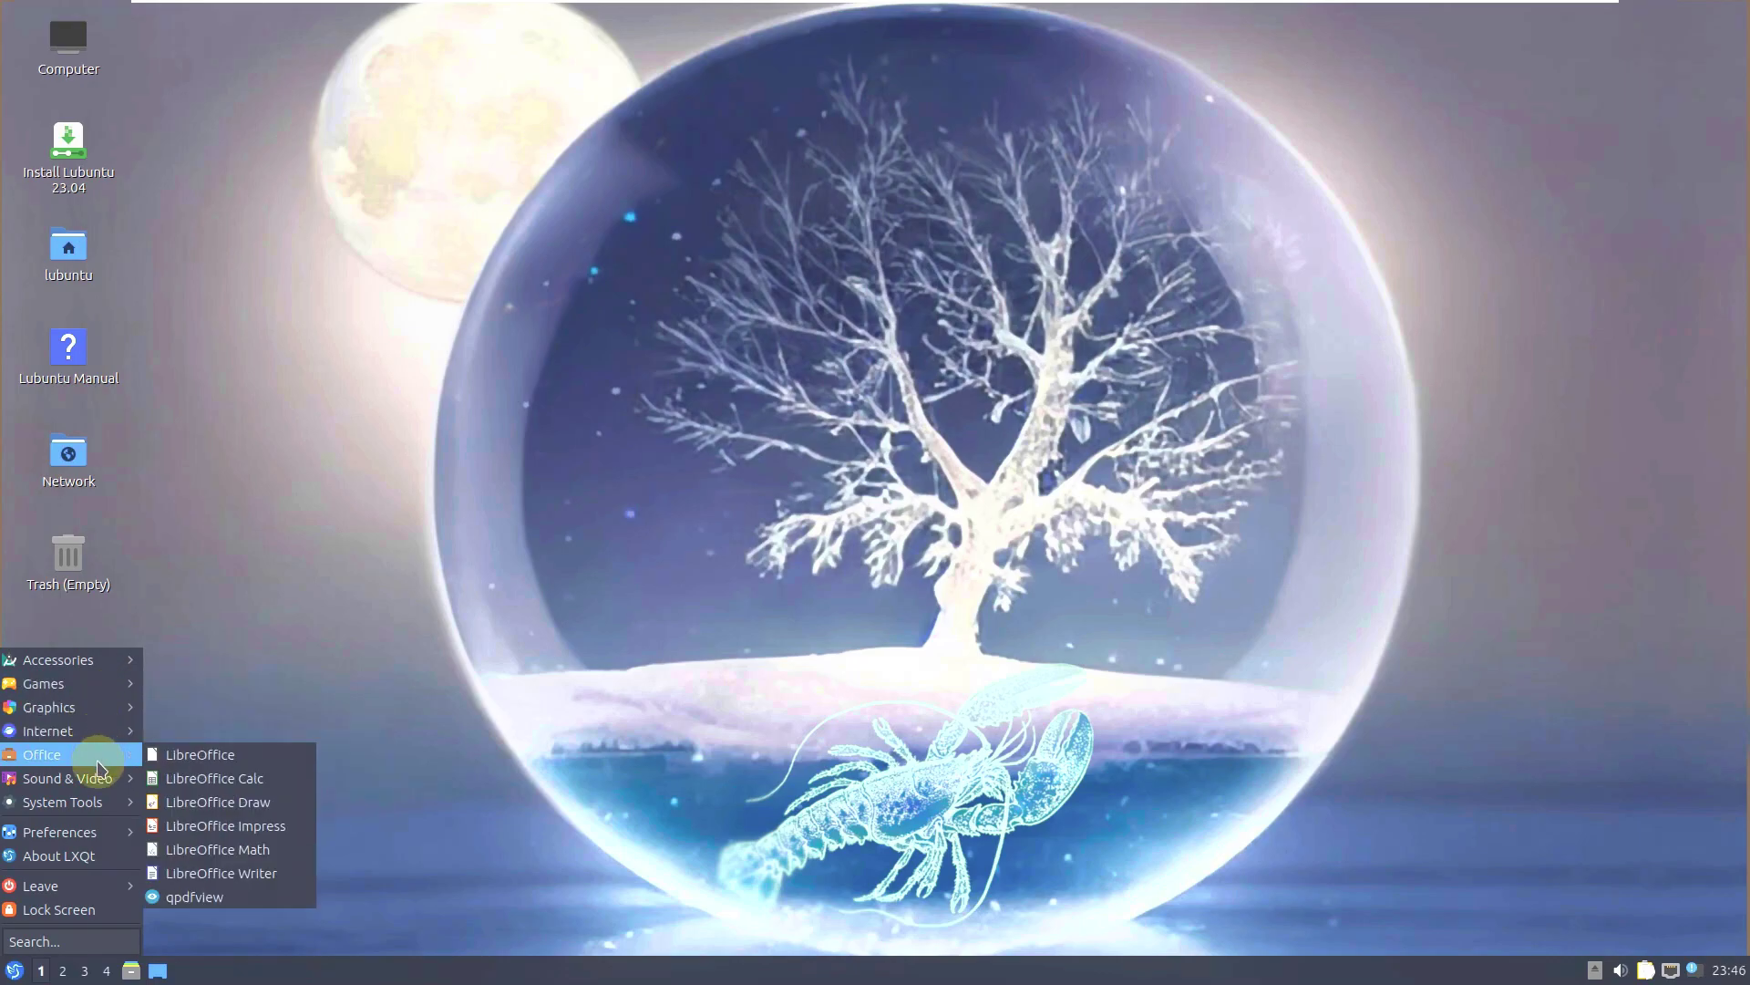
mouse_move(113, 806)
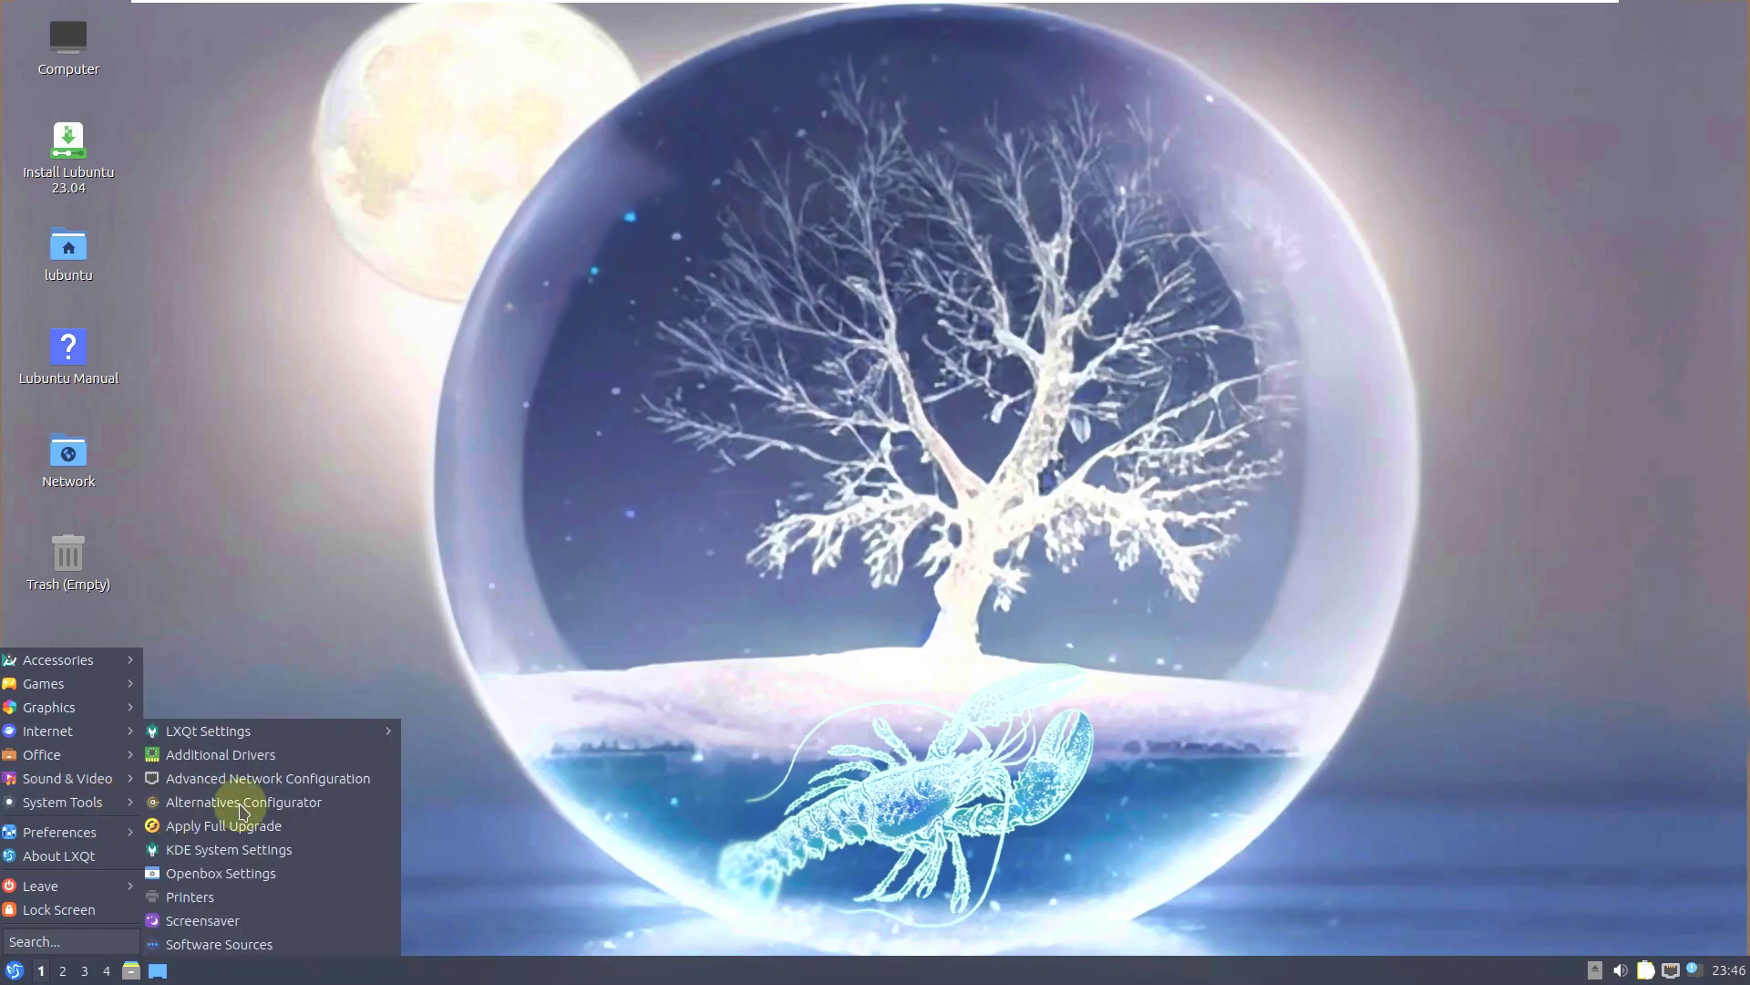
mouse_move(273, 730)
left_click(599, 731)
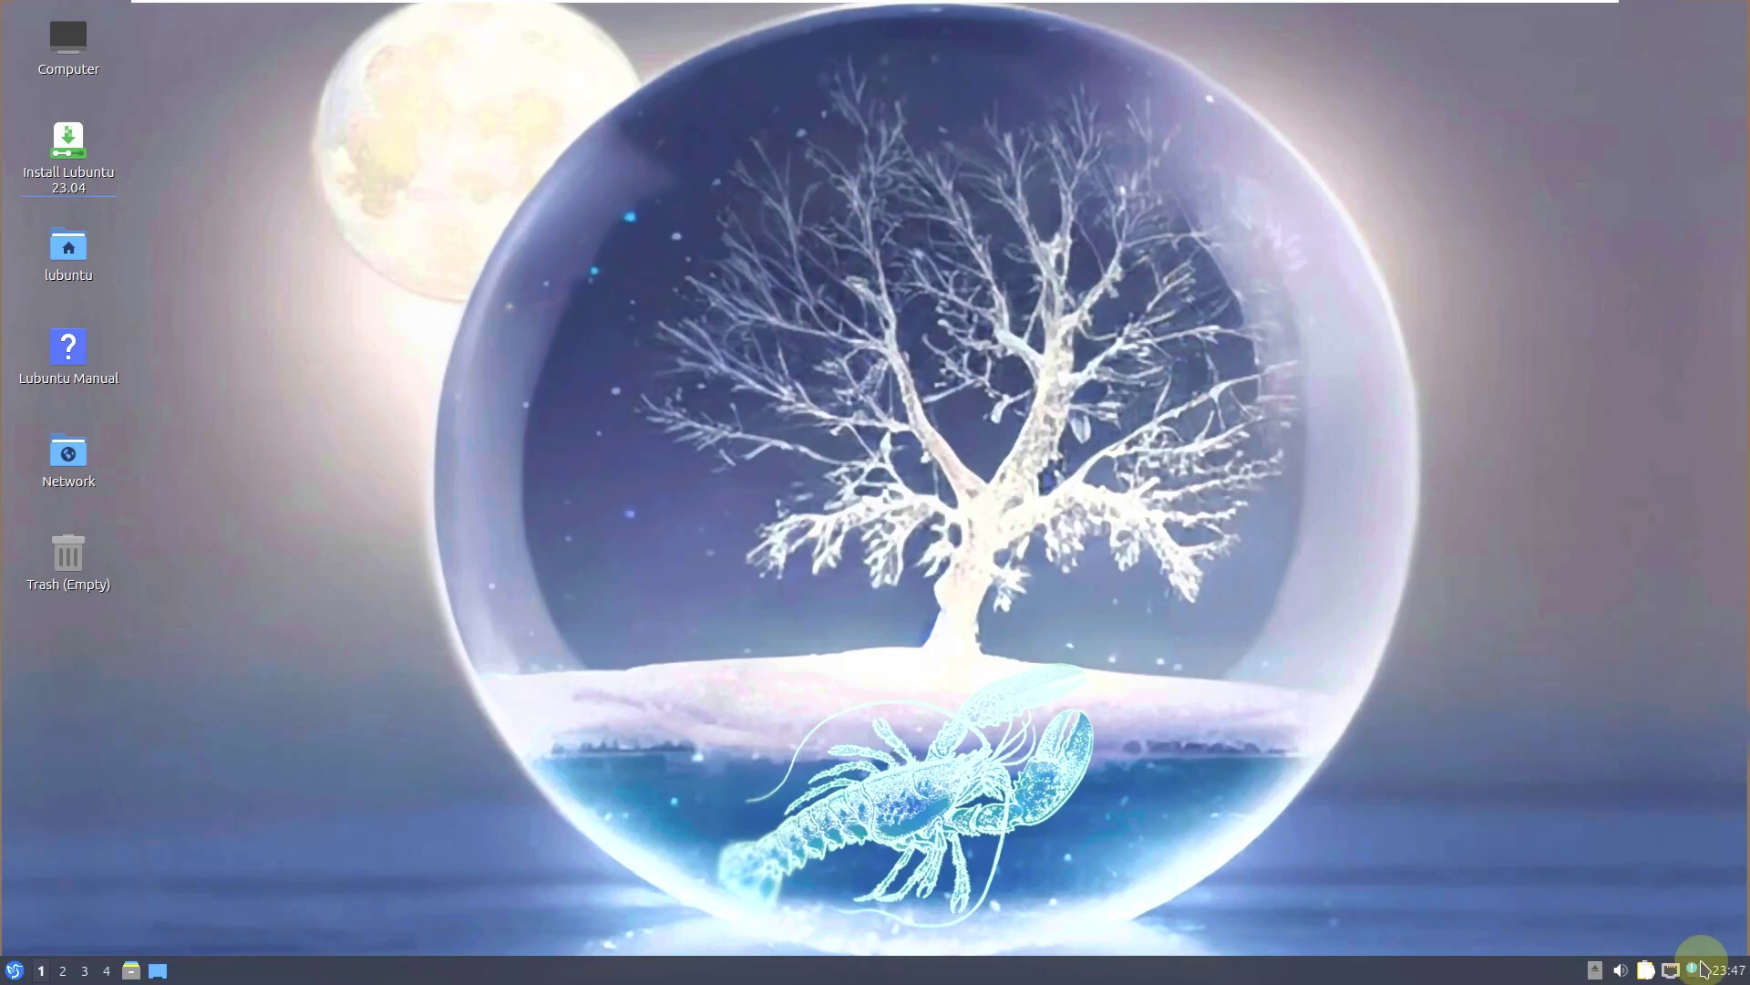
Check the calendar, clear all notifications, view the clipboard and volume mixer, and open the desktop menu
left_click(1730, 971)
left_click(1730, 972)
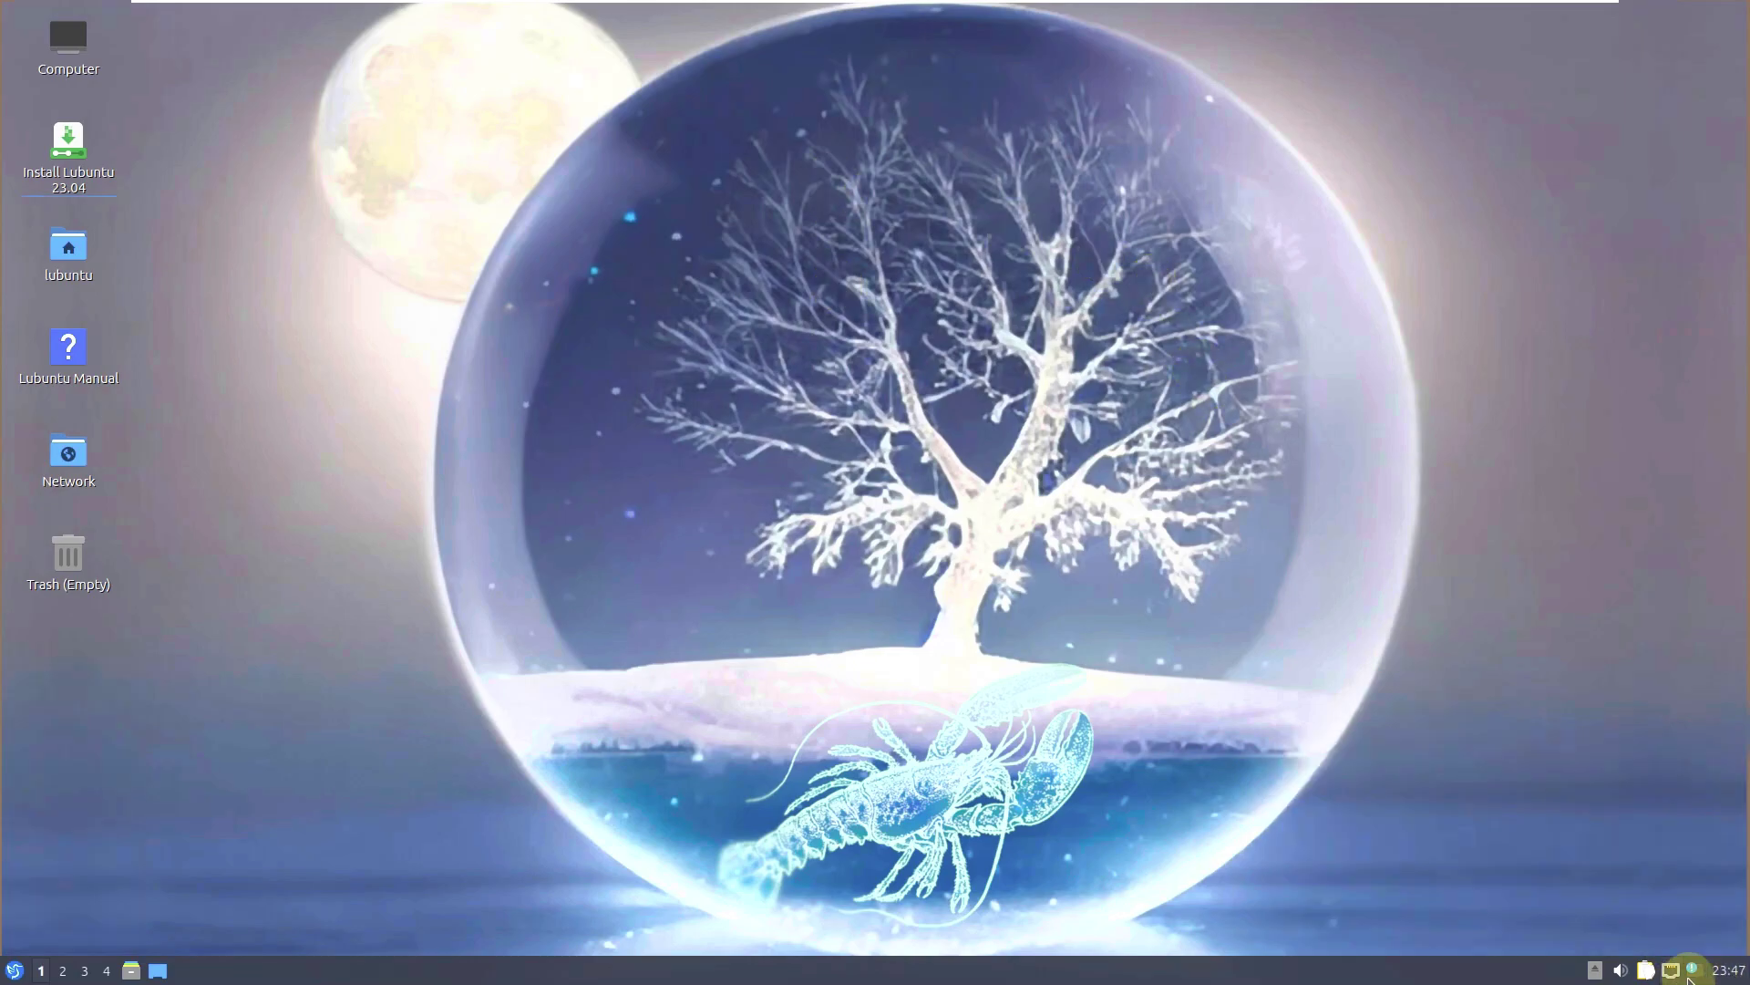
left_click(1698, 972)
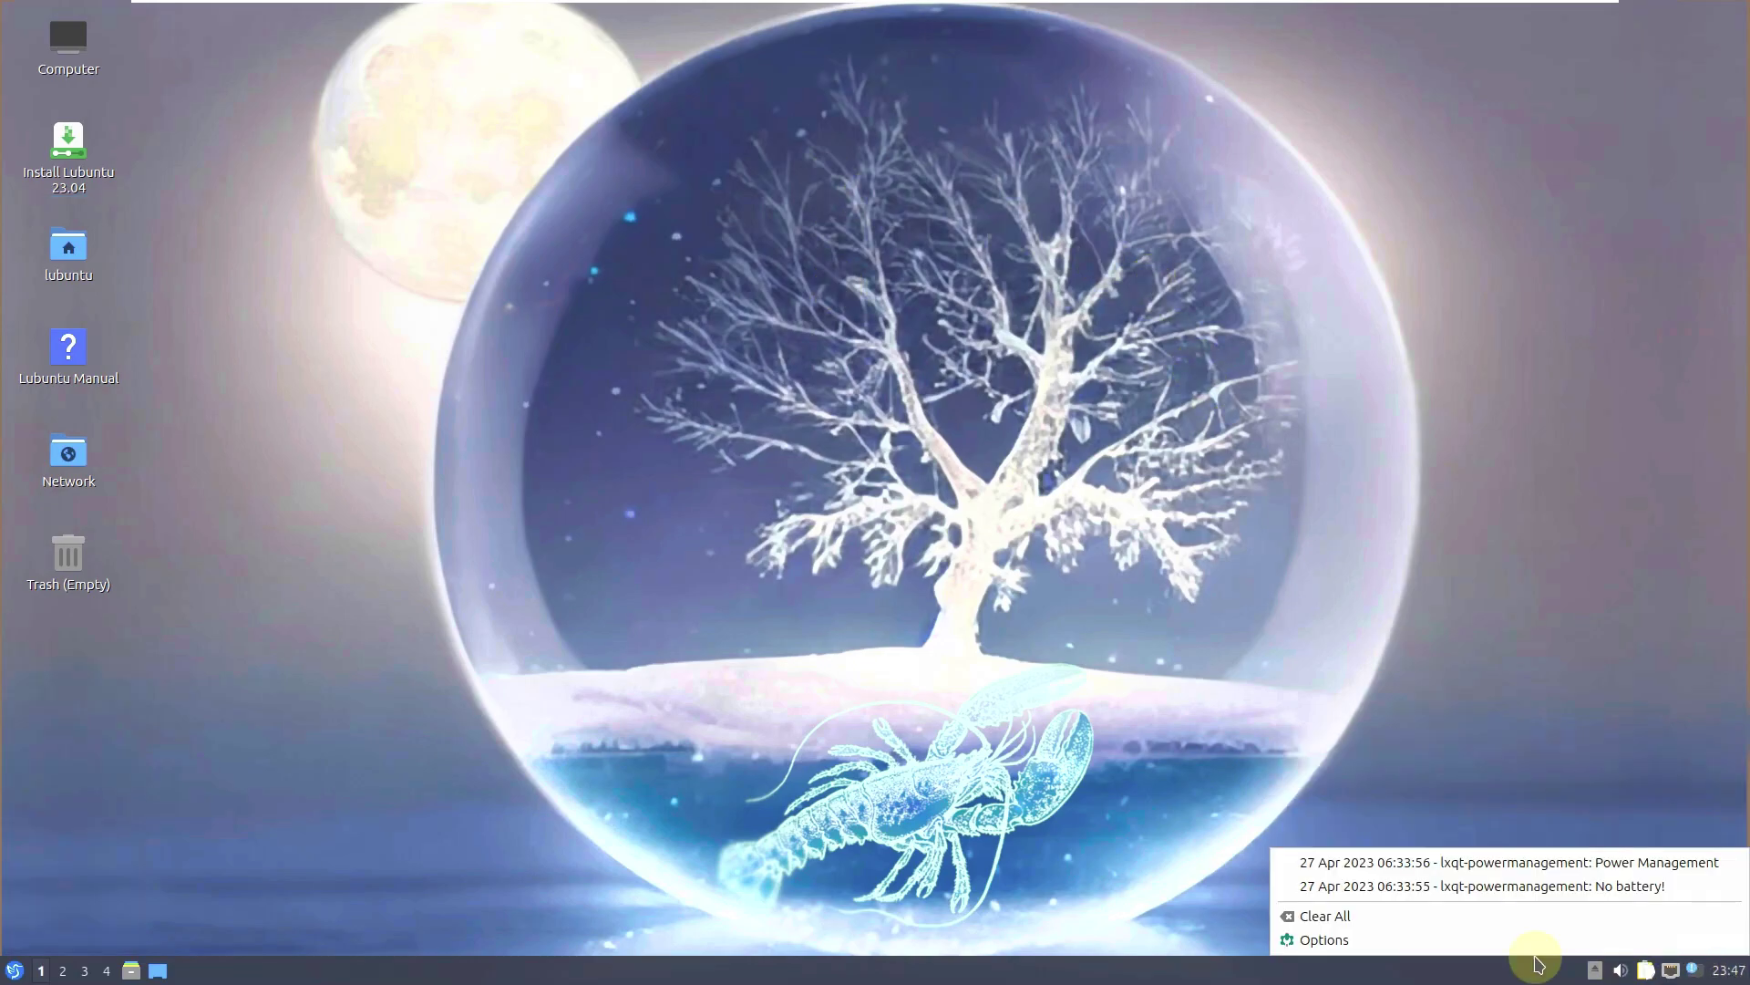
left_click(1366, 917)
left_click(1679, 974)
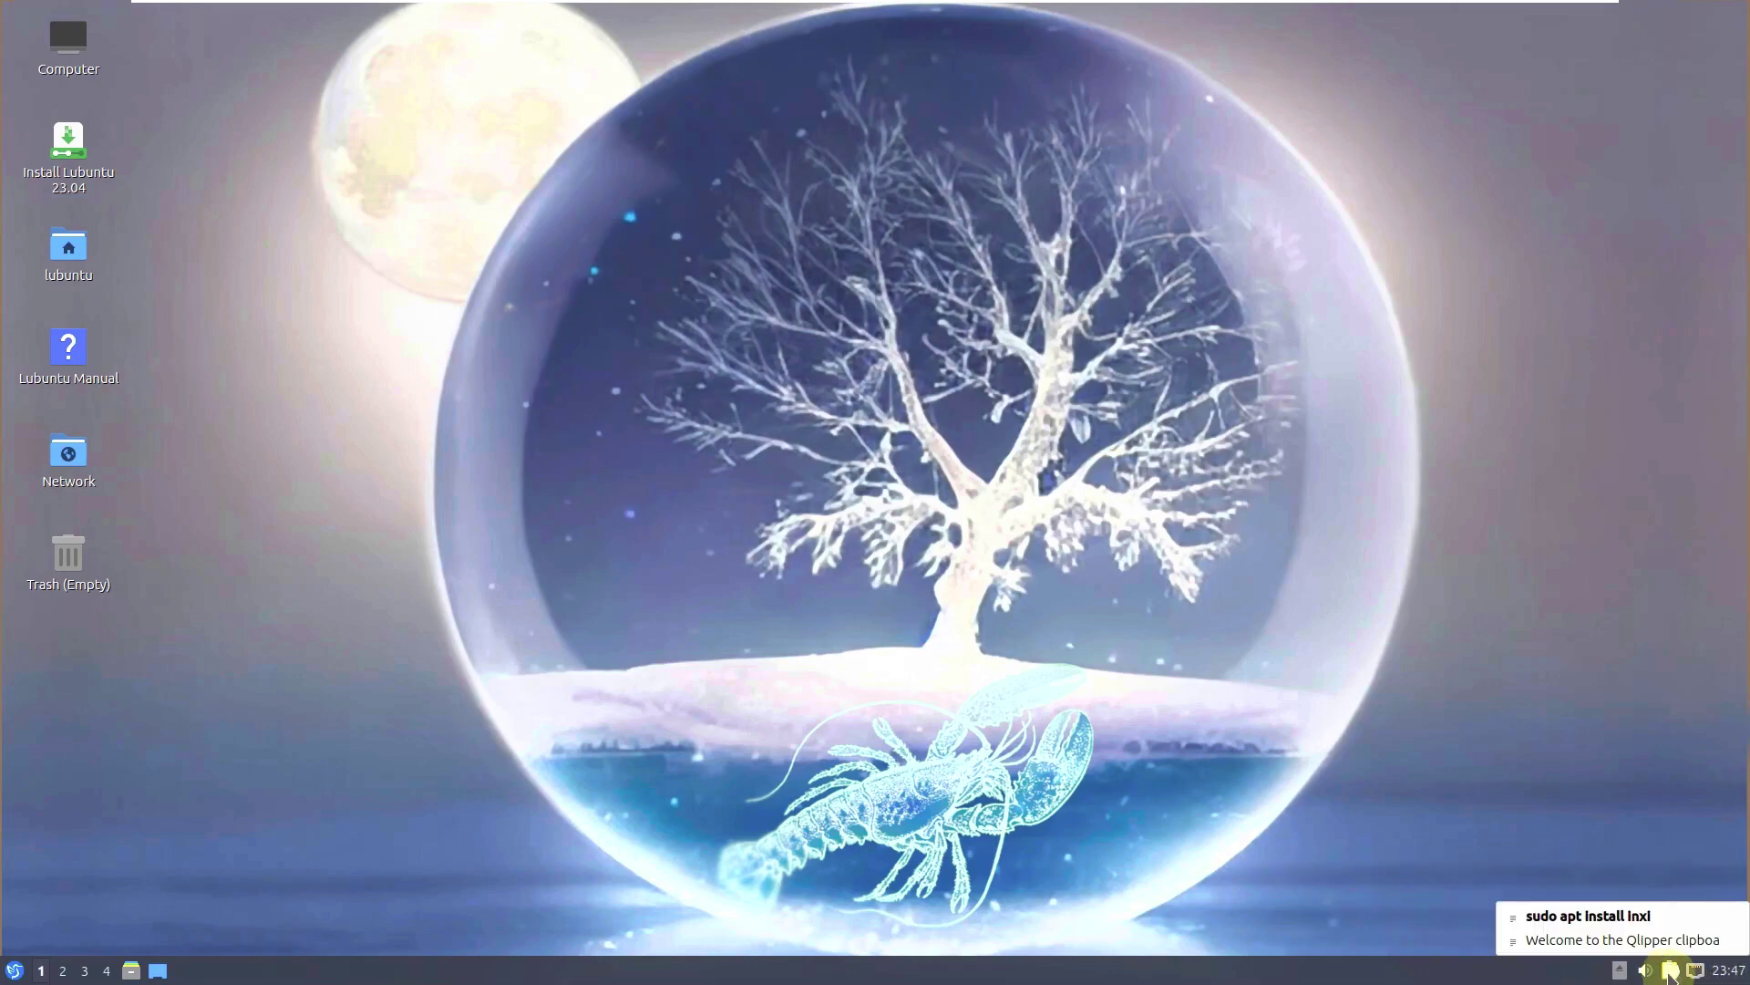
left_click(1647, 971)
left_click(1647, 972)
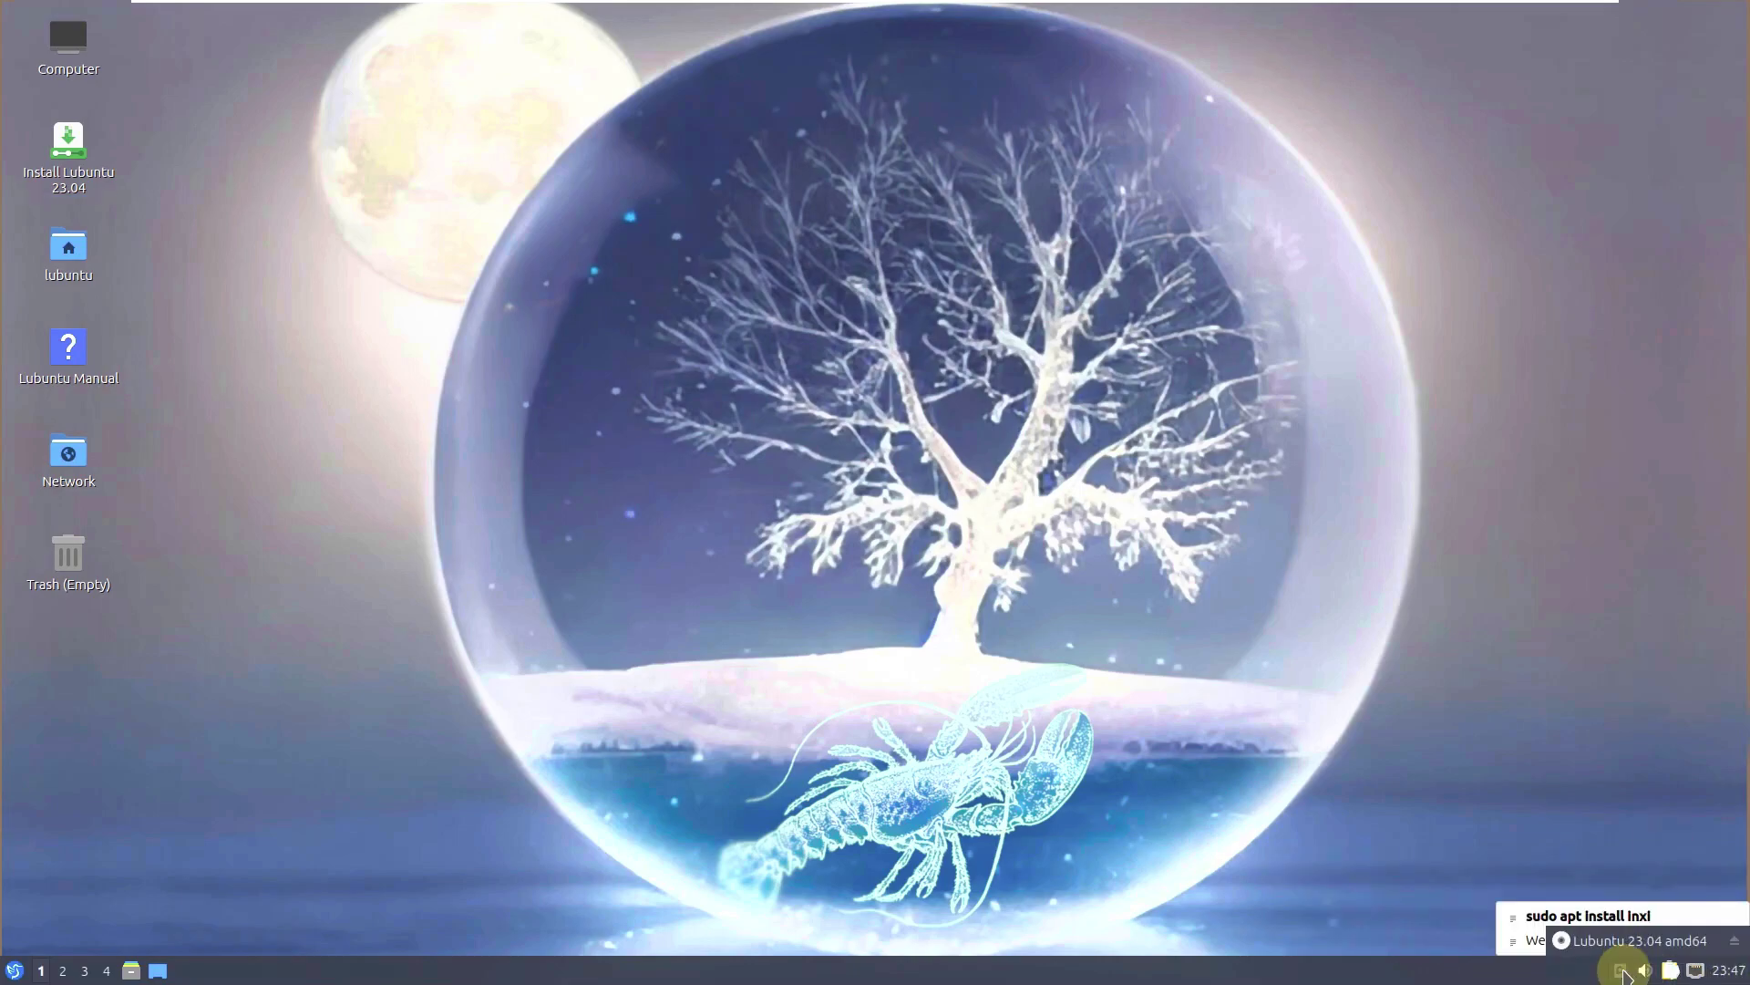
right_click(587, 261)
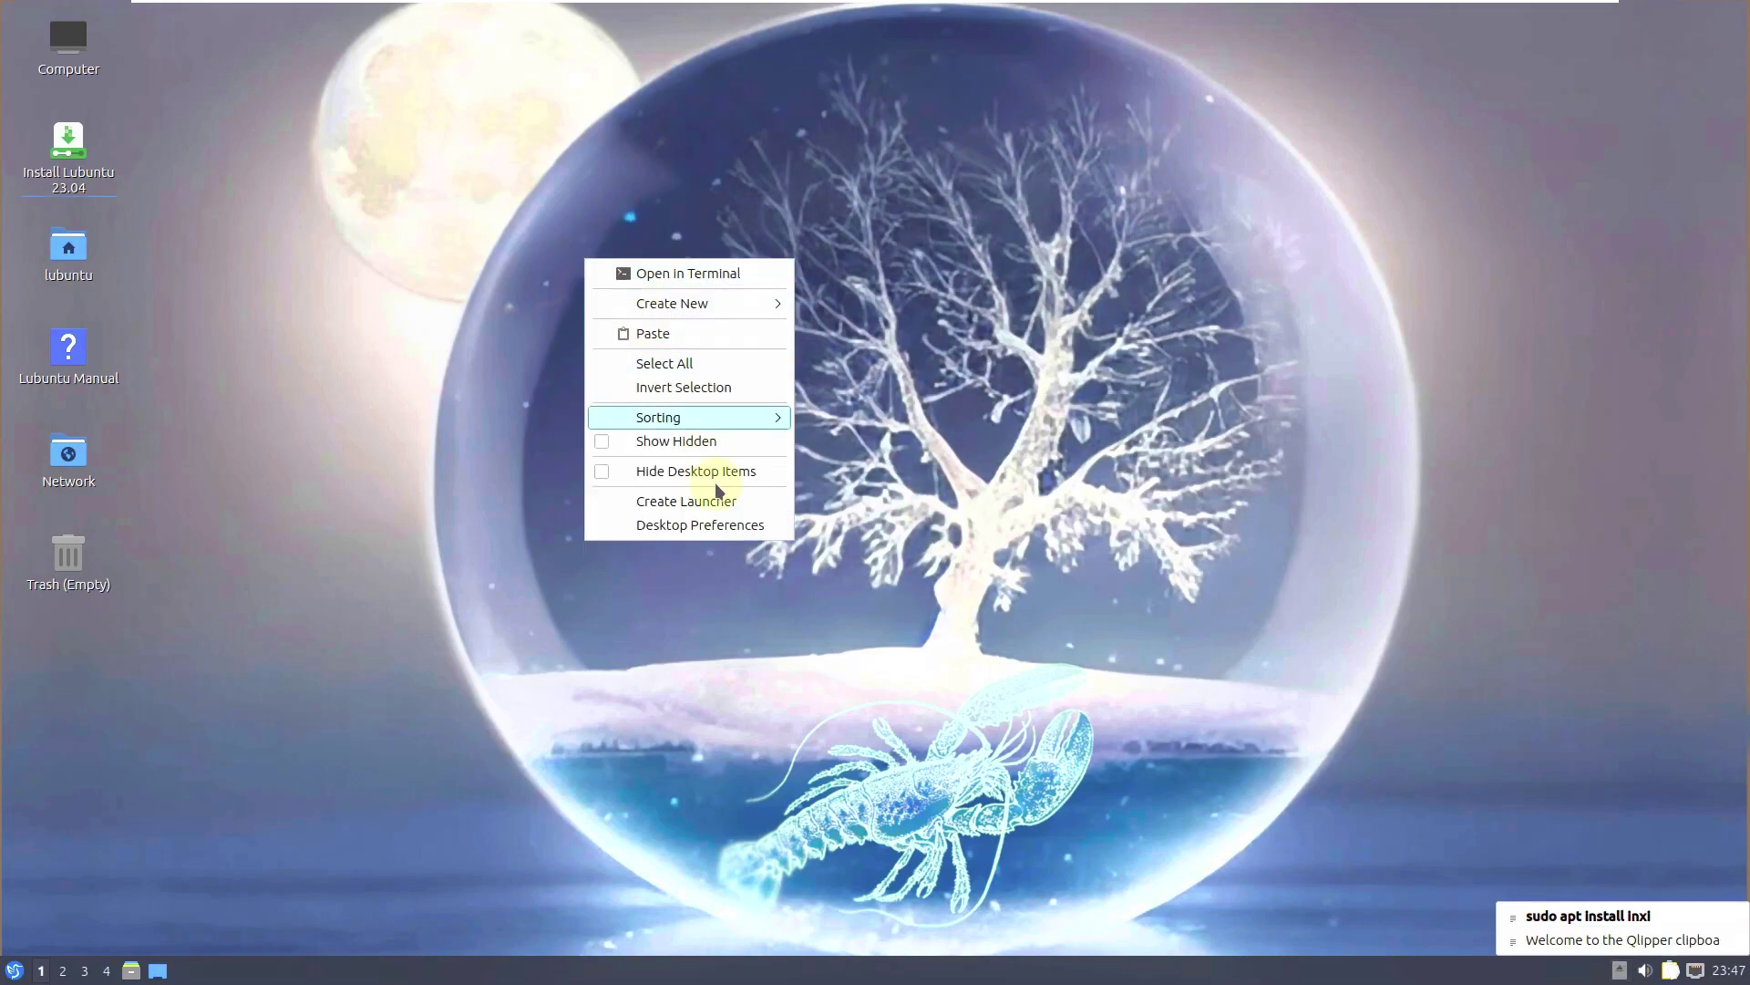
Apply 2110-friends-dark.png as the wallpaper via the Desktop Preferences Background settings
left_click(730, 533)
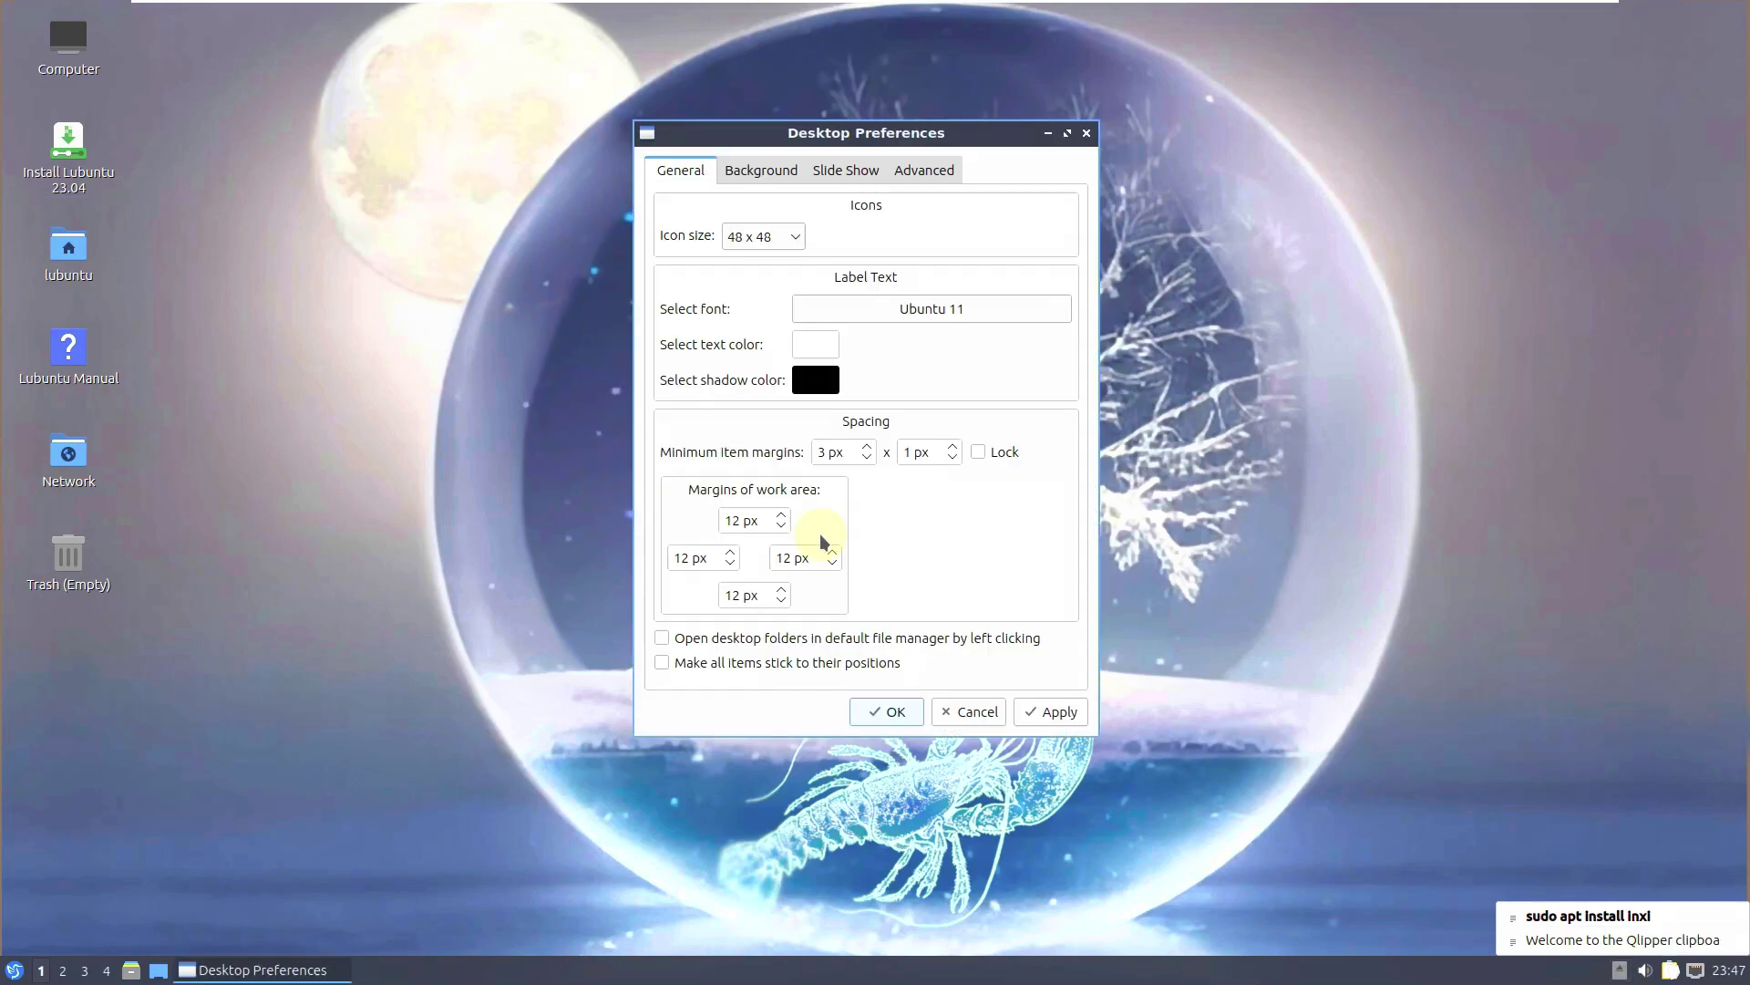
left_click(766, 175)
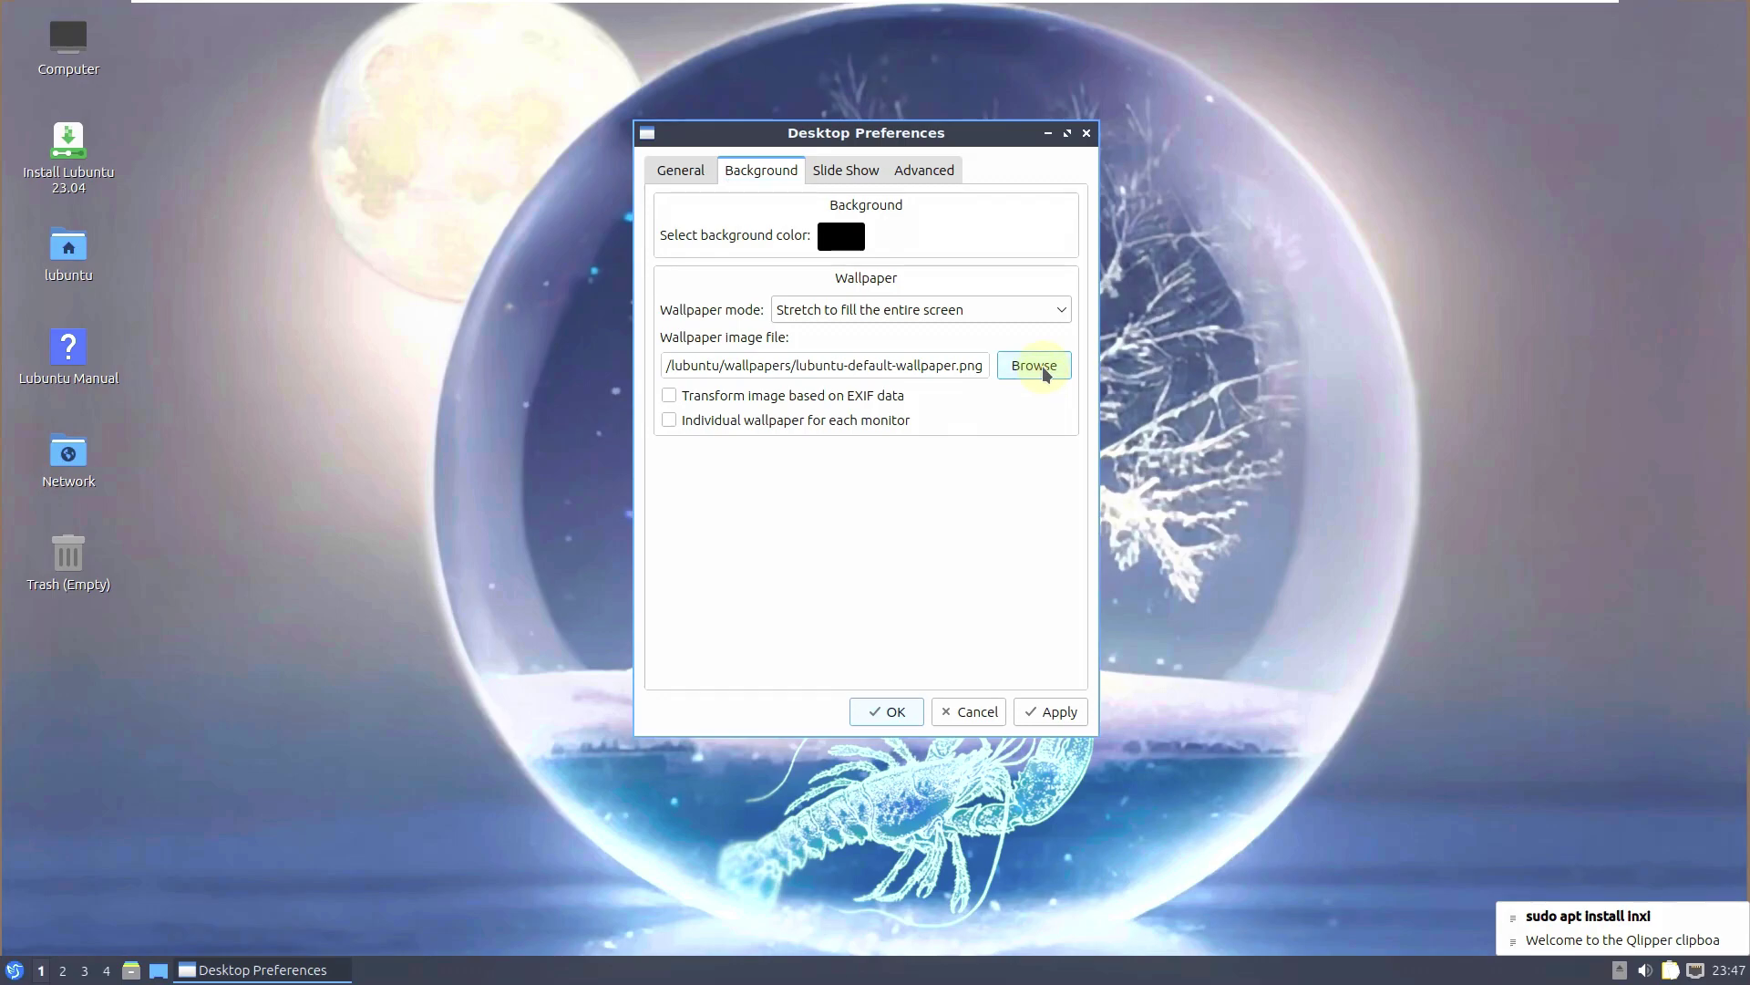
left_click(1042, 365)
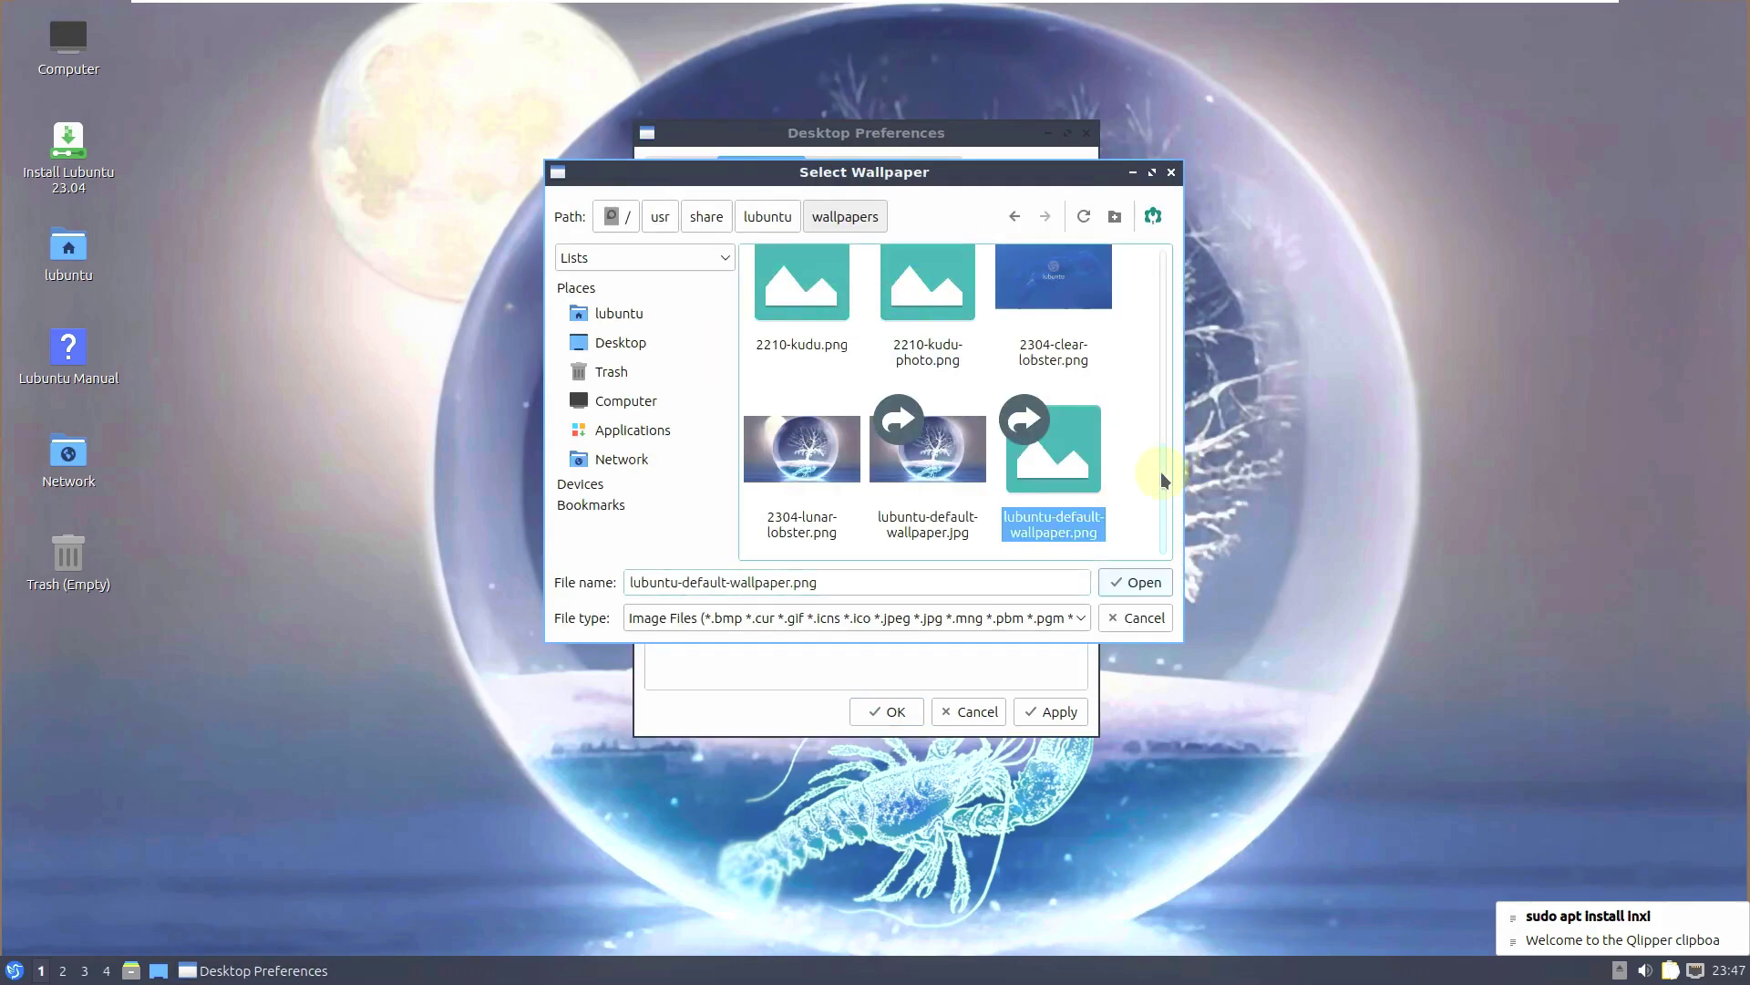
left_click_drag(1162, 473, 1140, 309)
scroll(1063, 293, "down", 2)
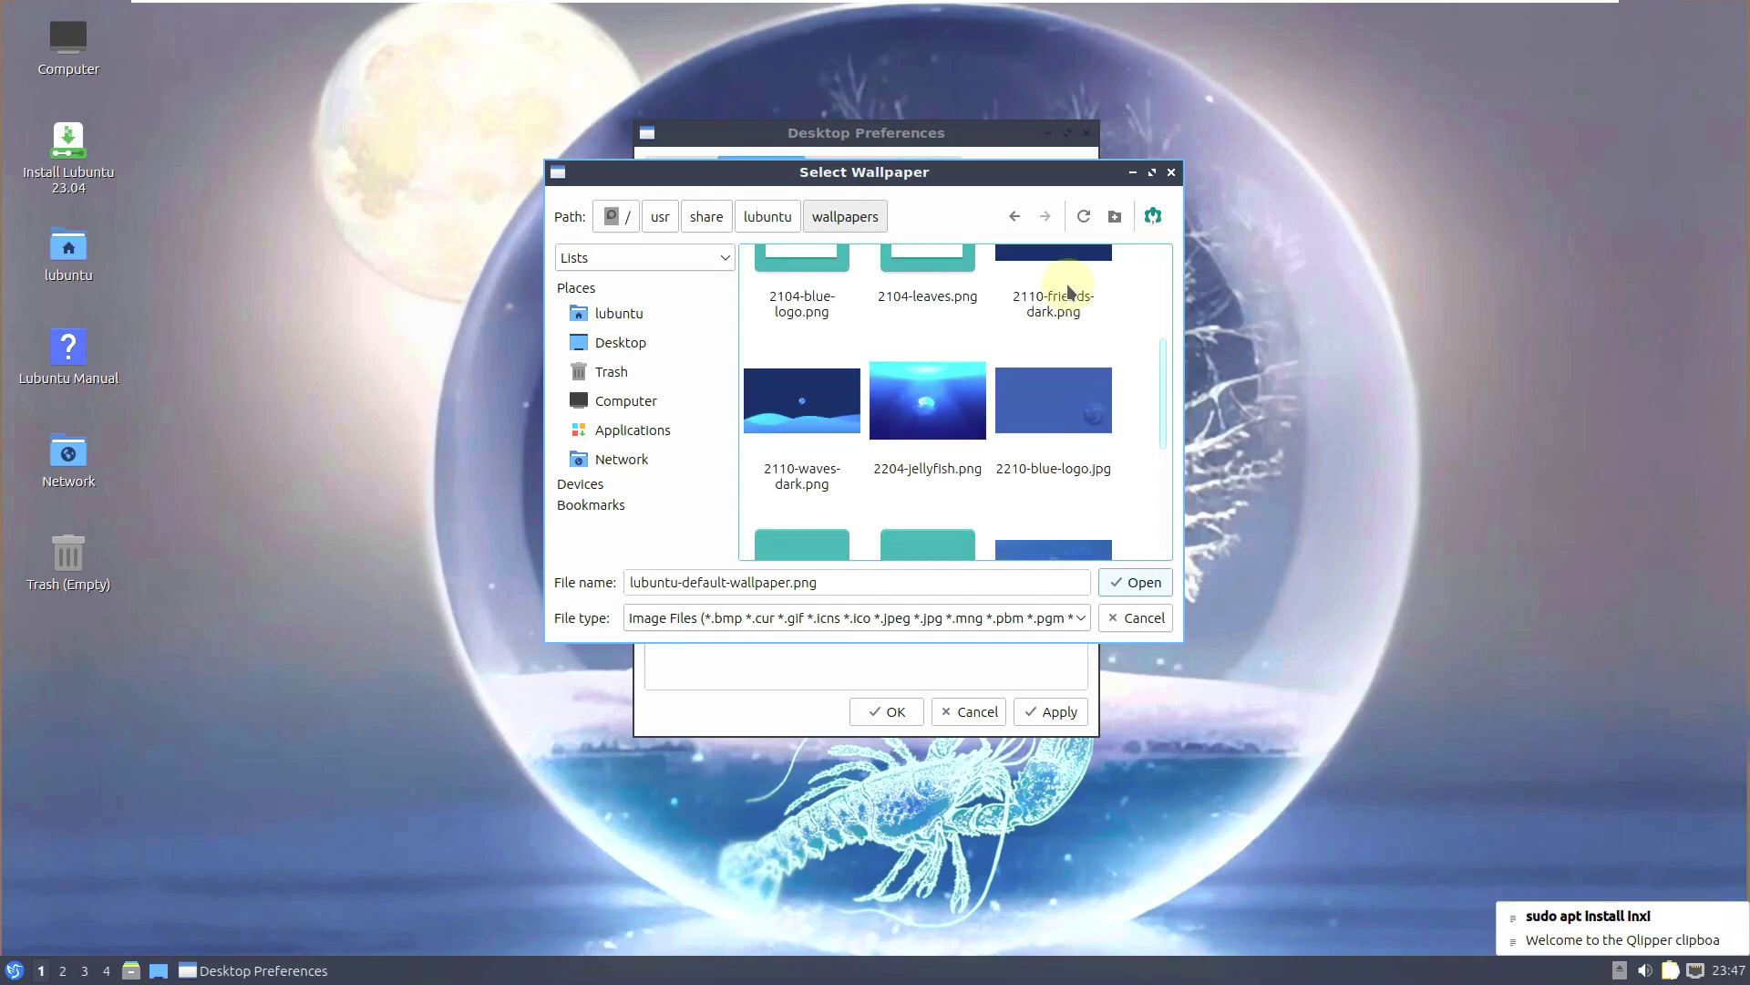
scroll(1048, 292, "up", 2)
left_click(1039, 415)
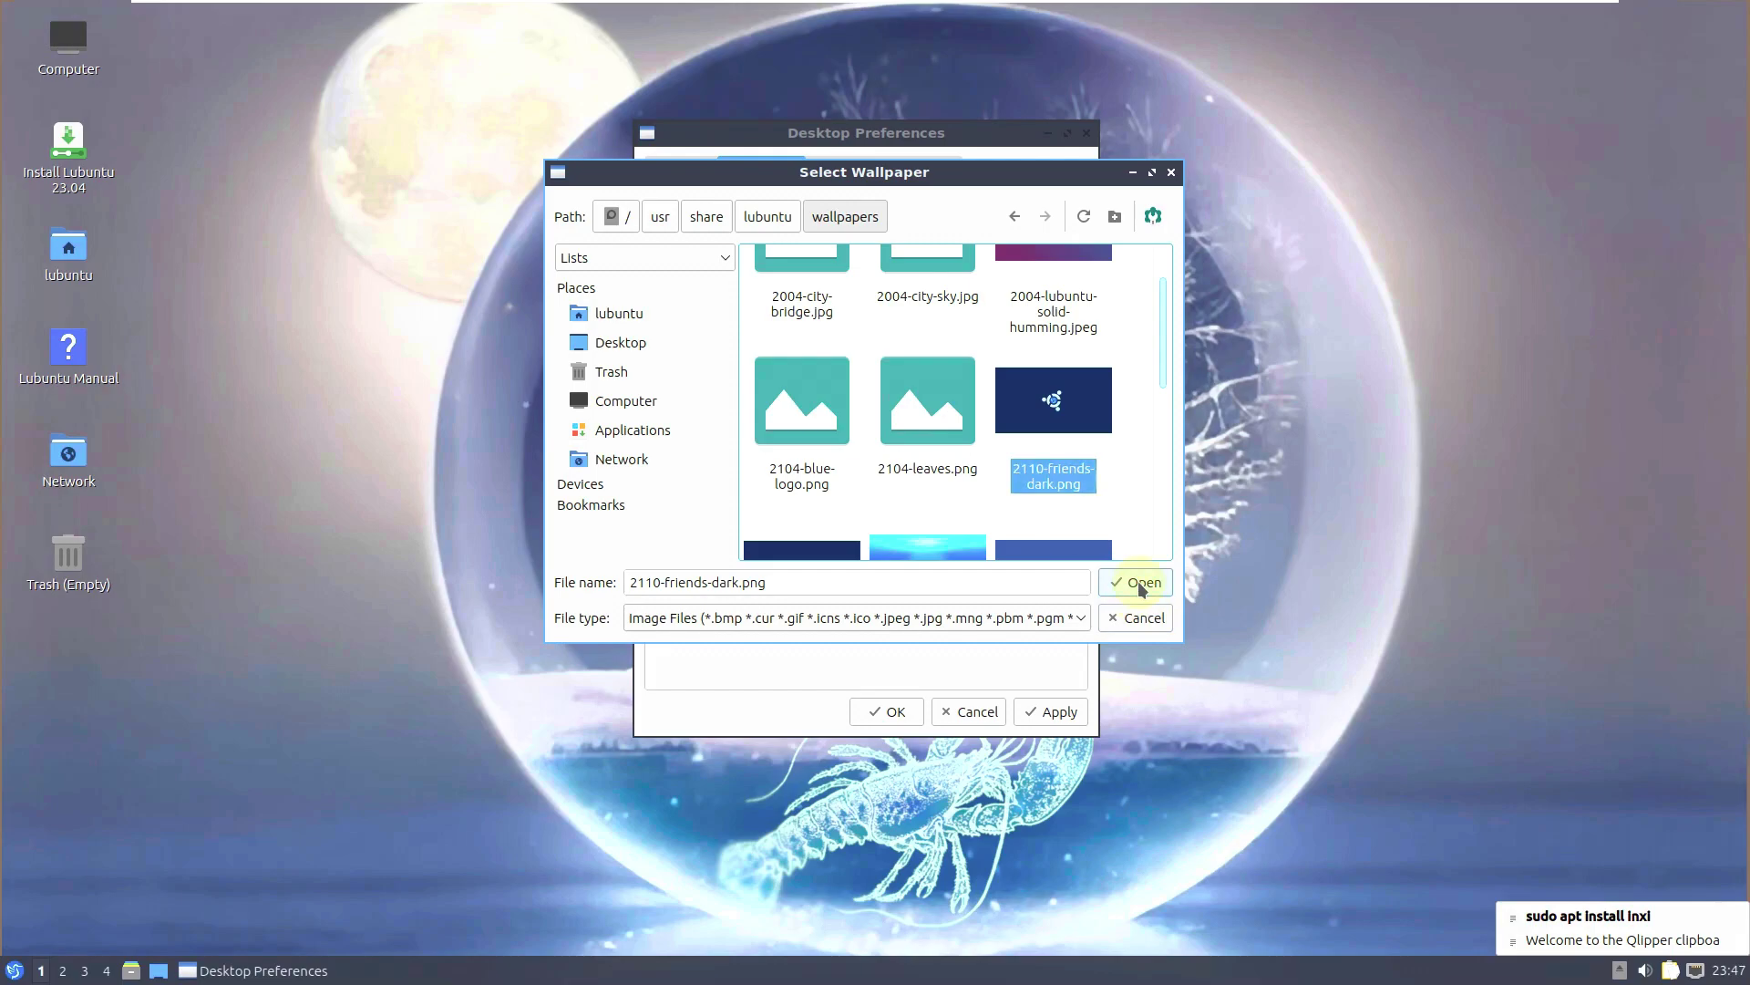
left_click(1140, 583)
left_click(1048, 712)
left_click(882, 713)
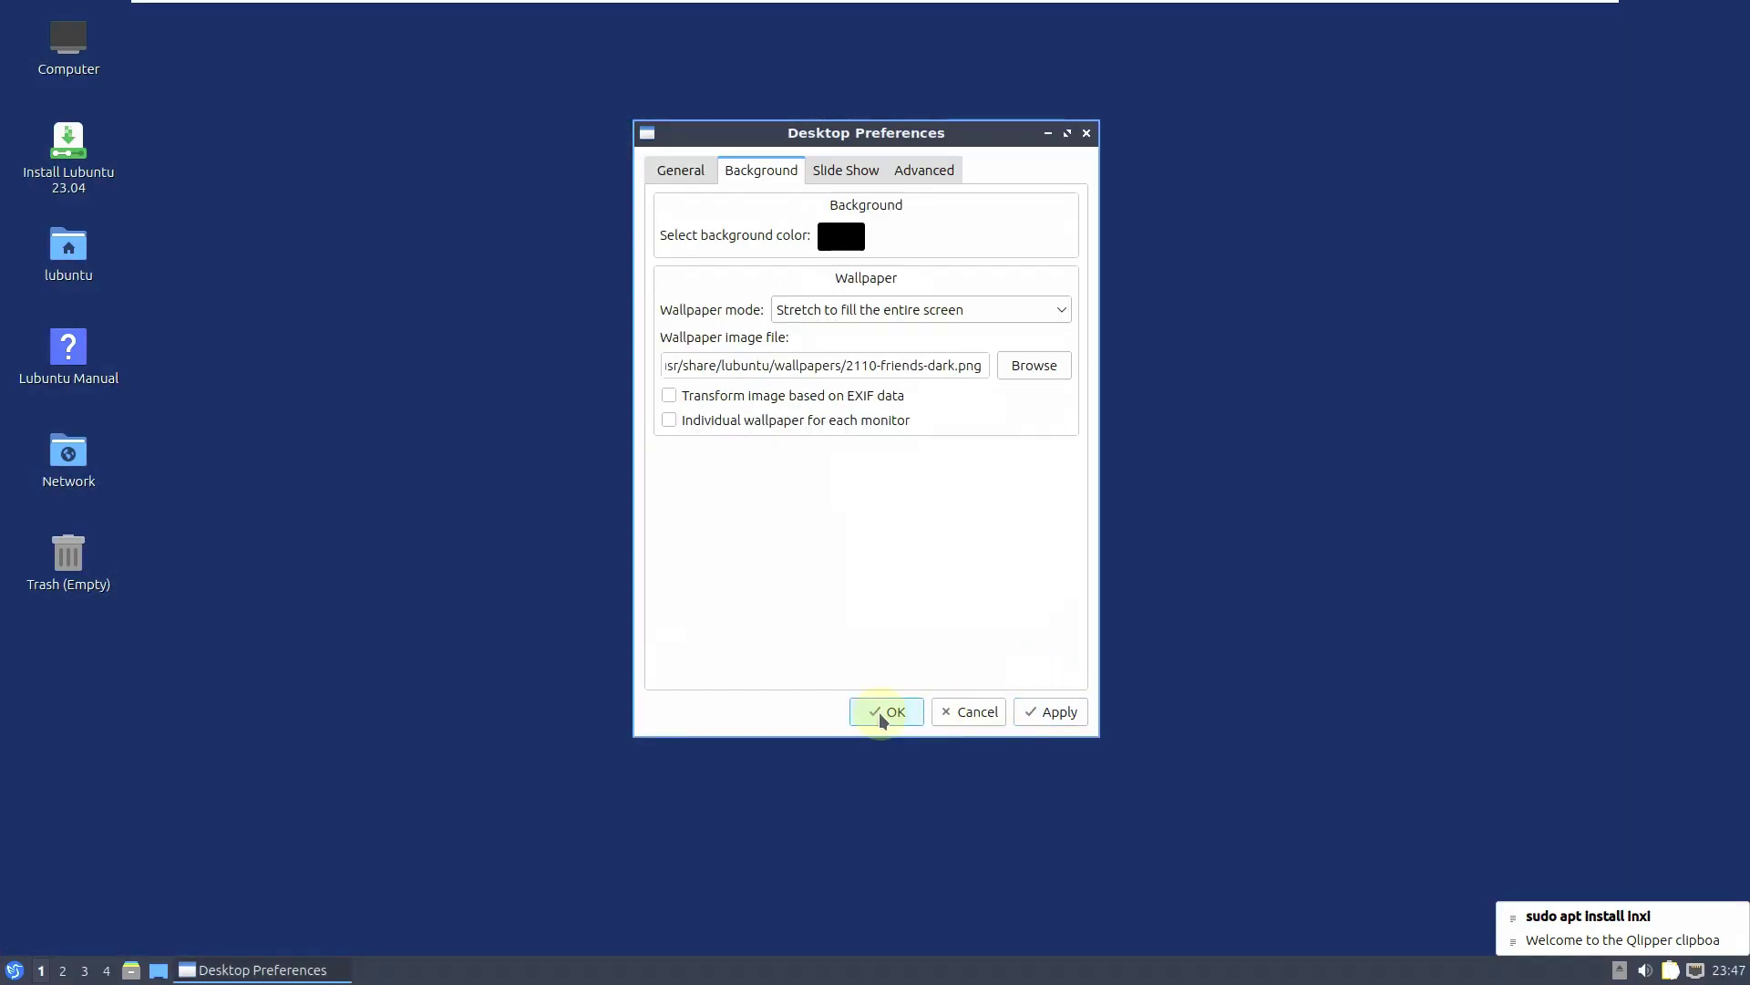
right_click(650, 966)
left_click(753, 869)
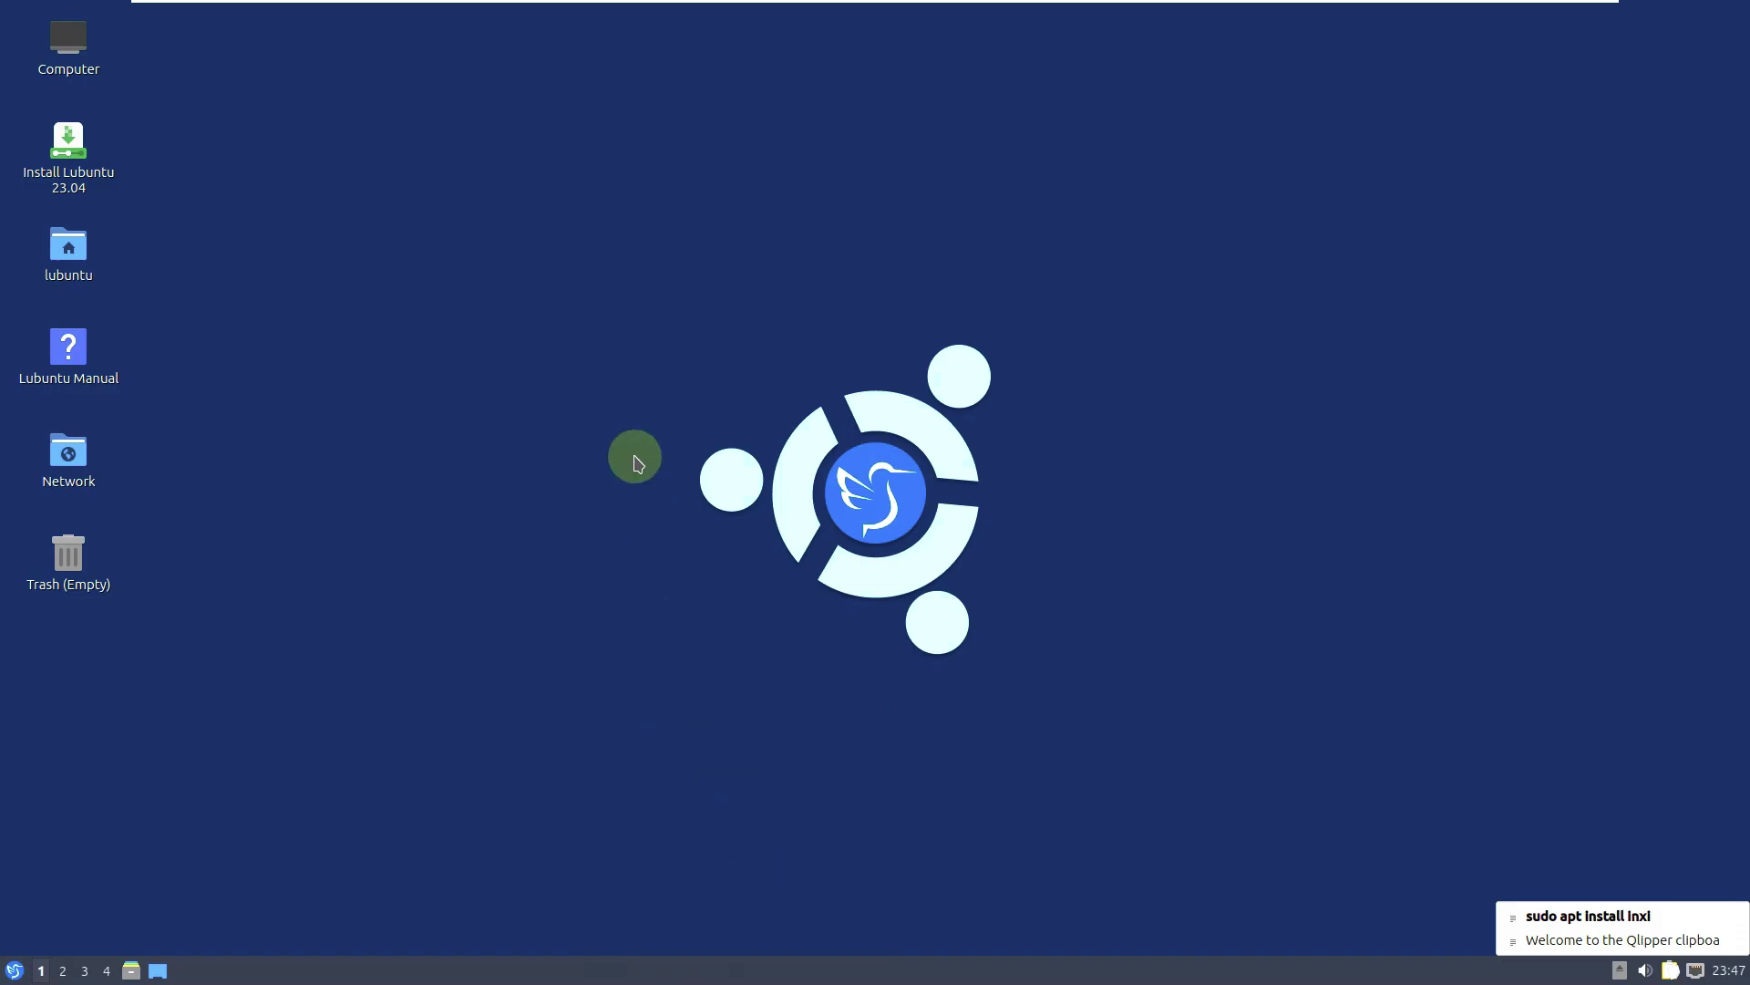
left_click(673, 355)
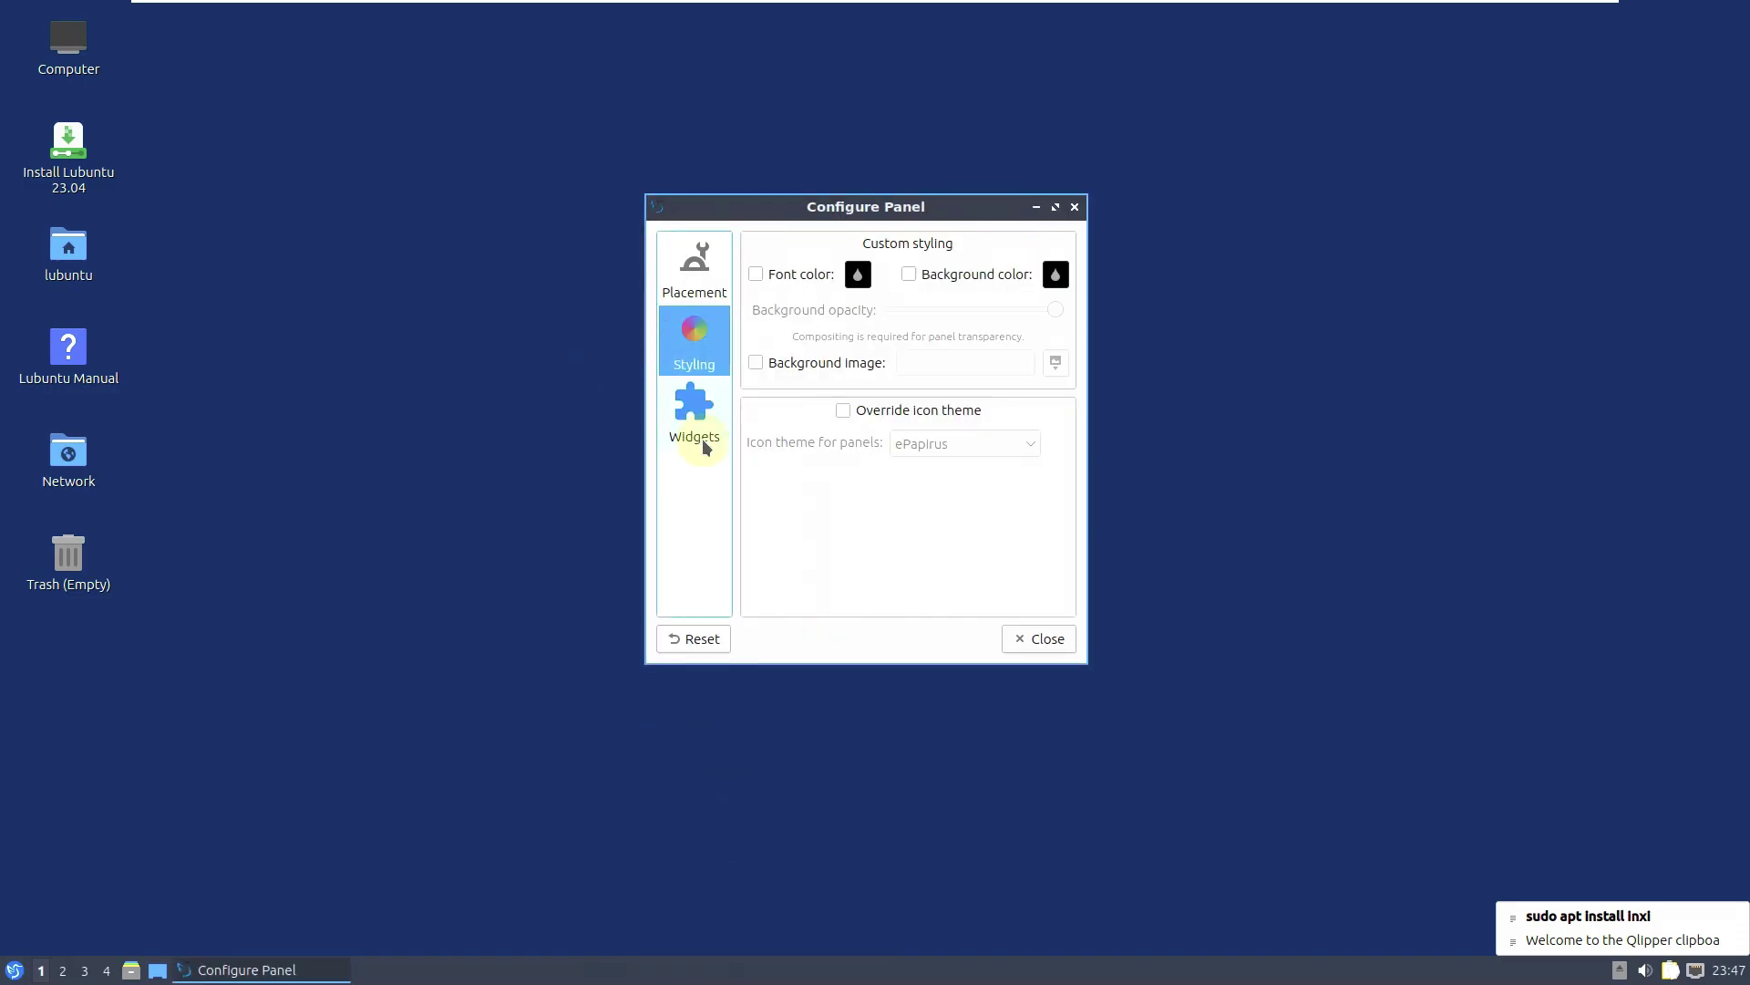
left_click(703, 443)
left_click(1040, 638)
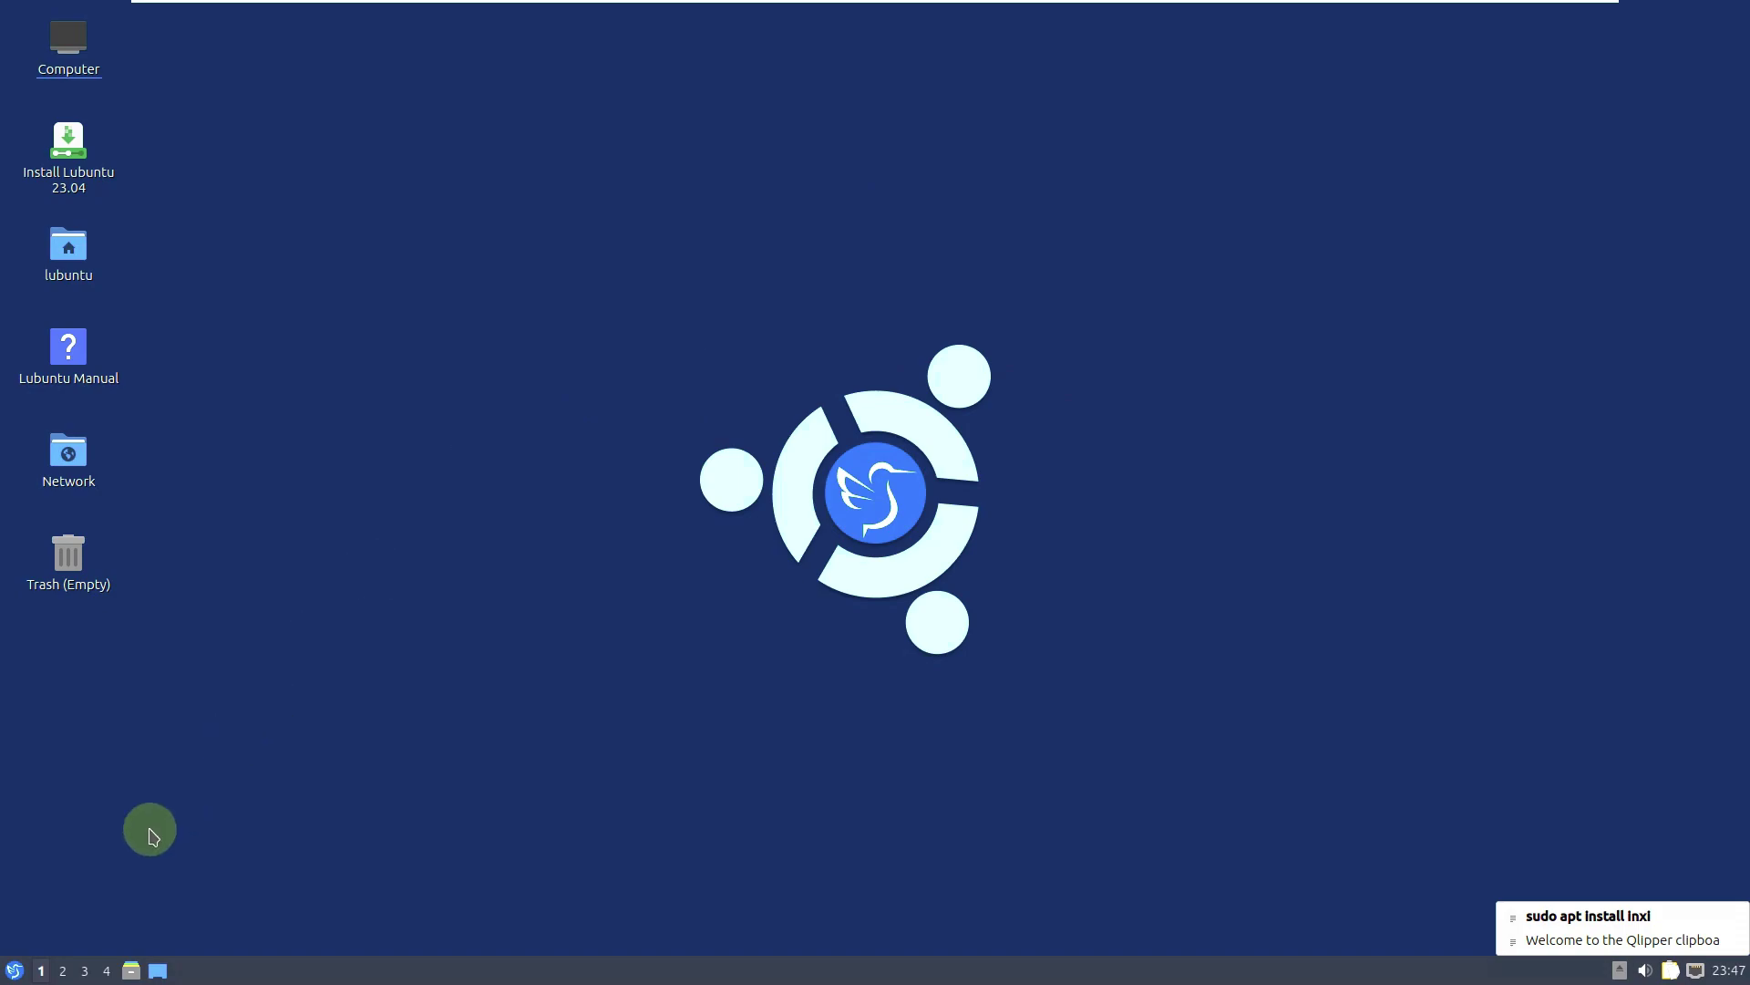
left_click(133, 971)
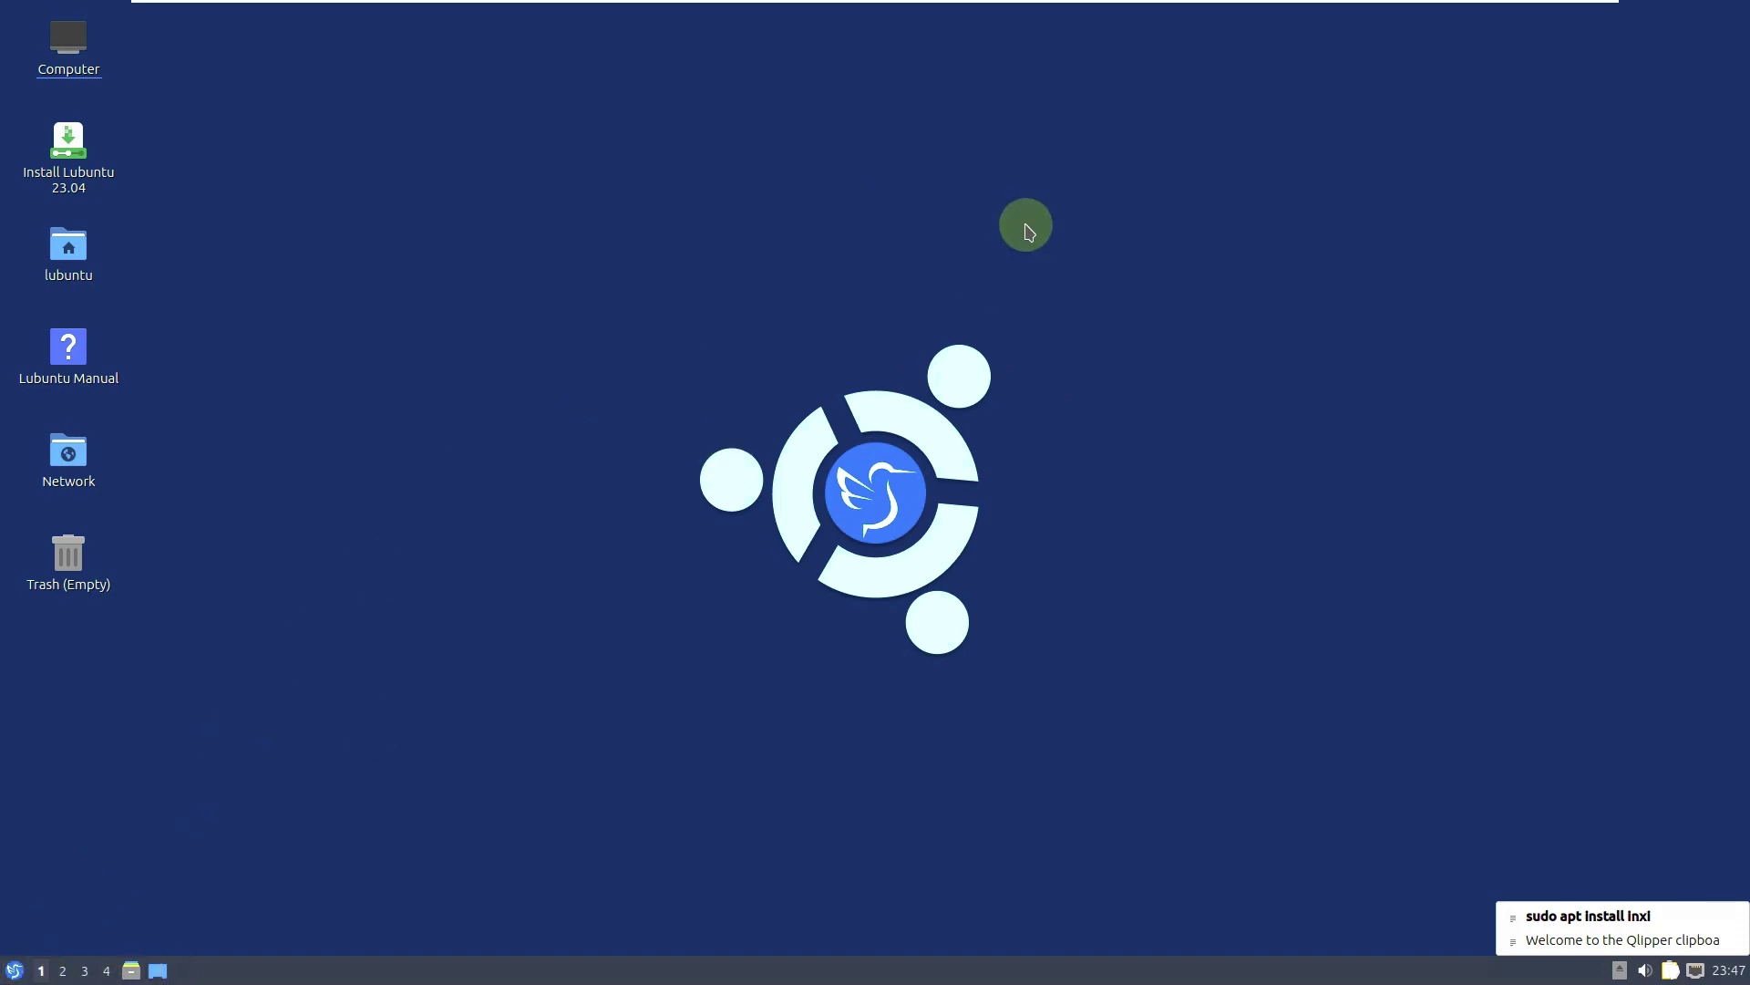
left_click(777, 260)
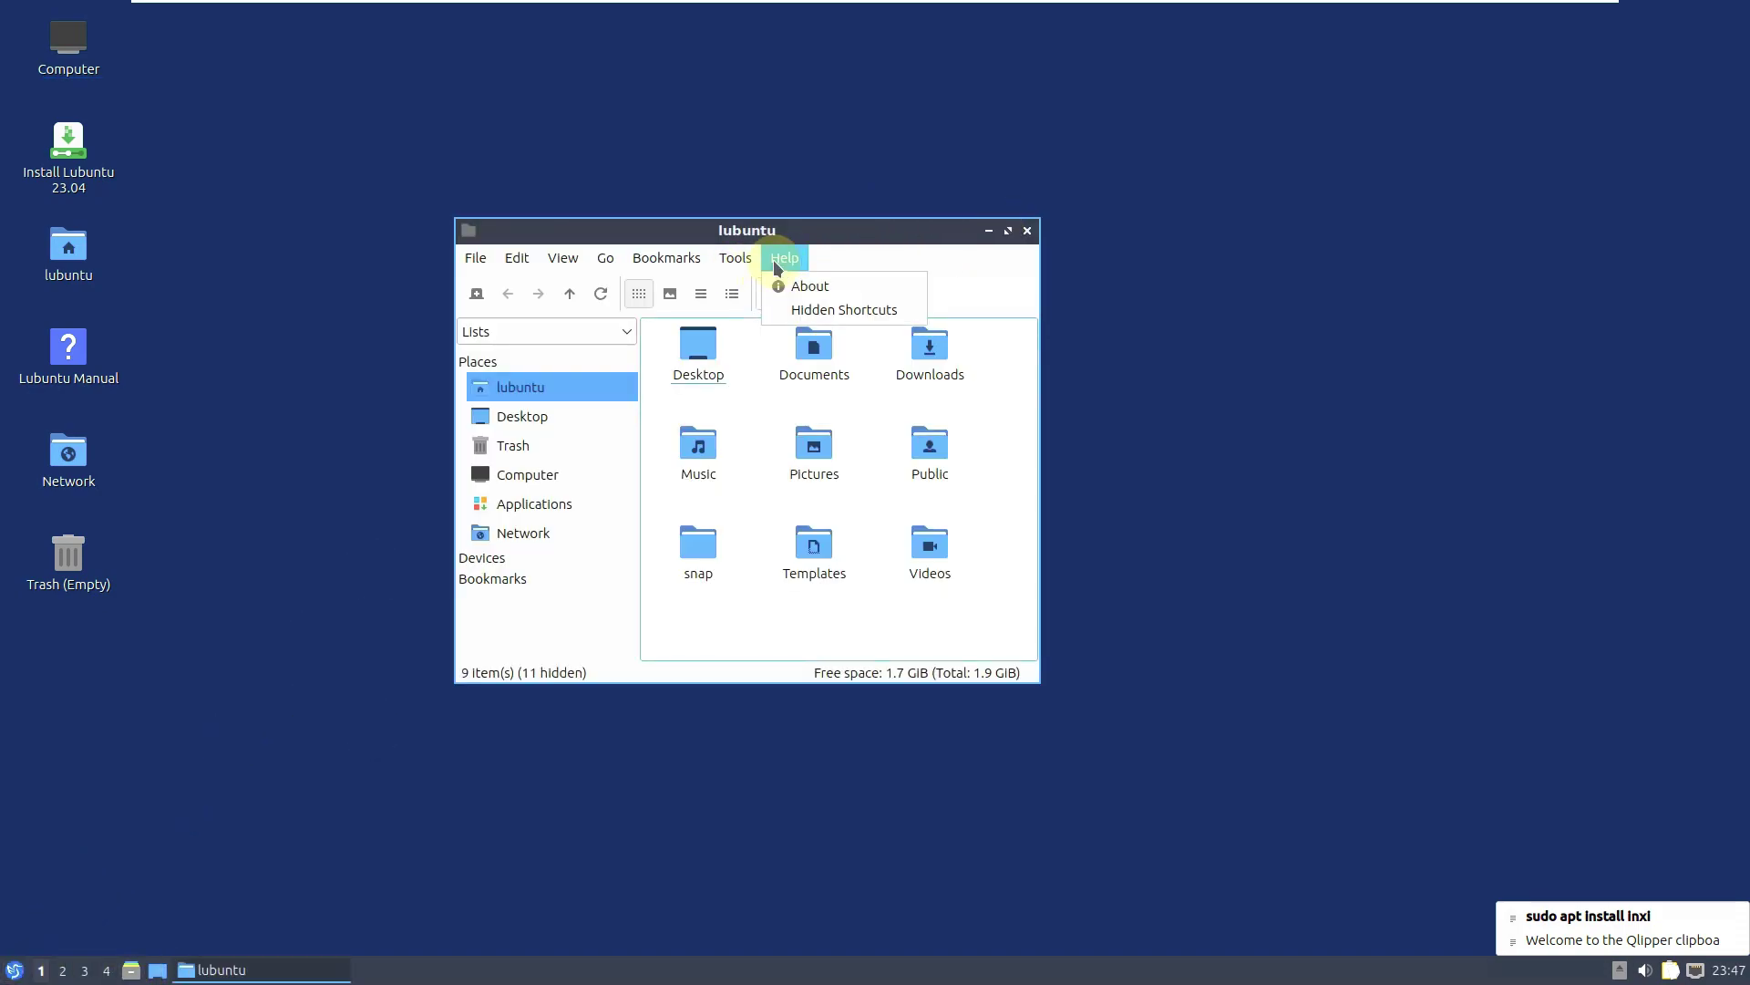
left_click(824, 287)
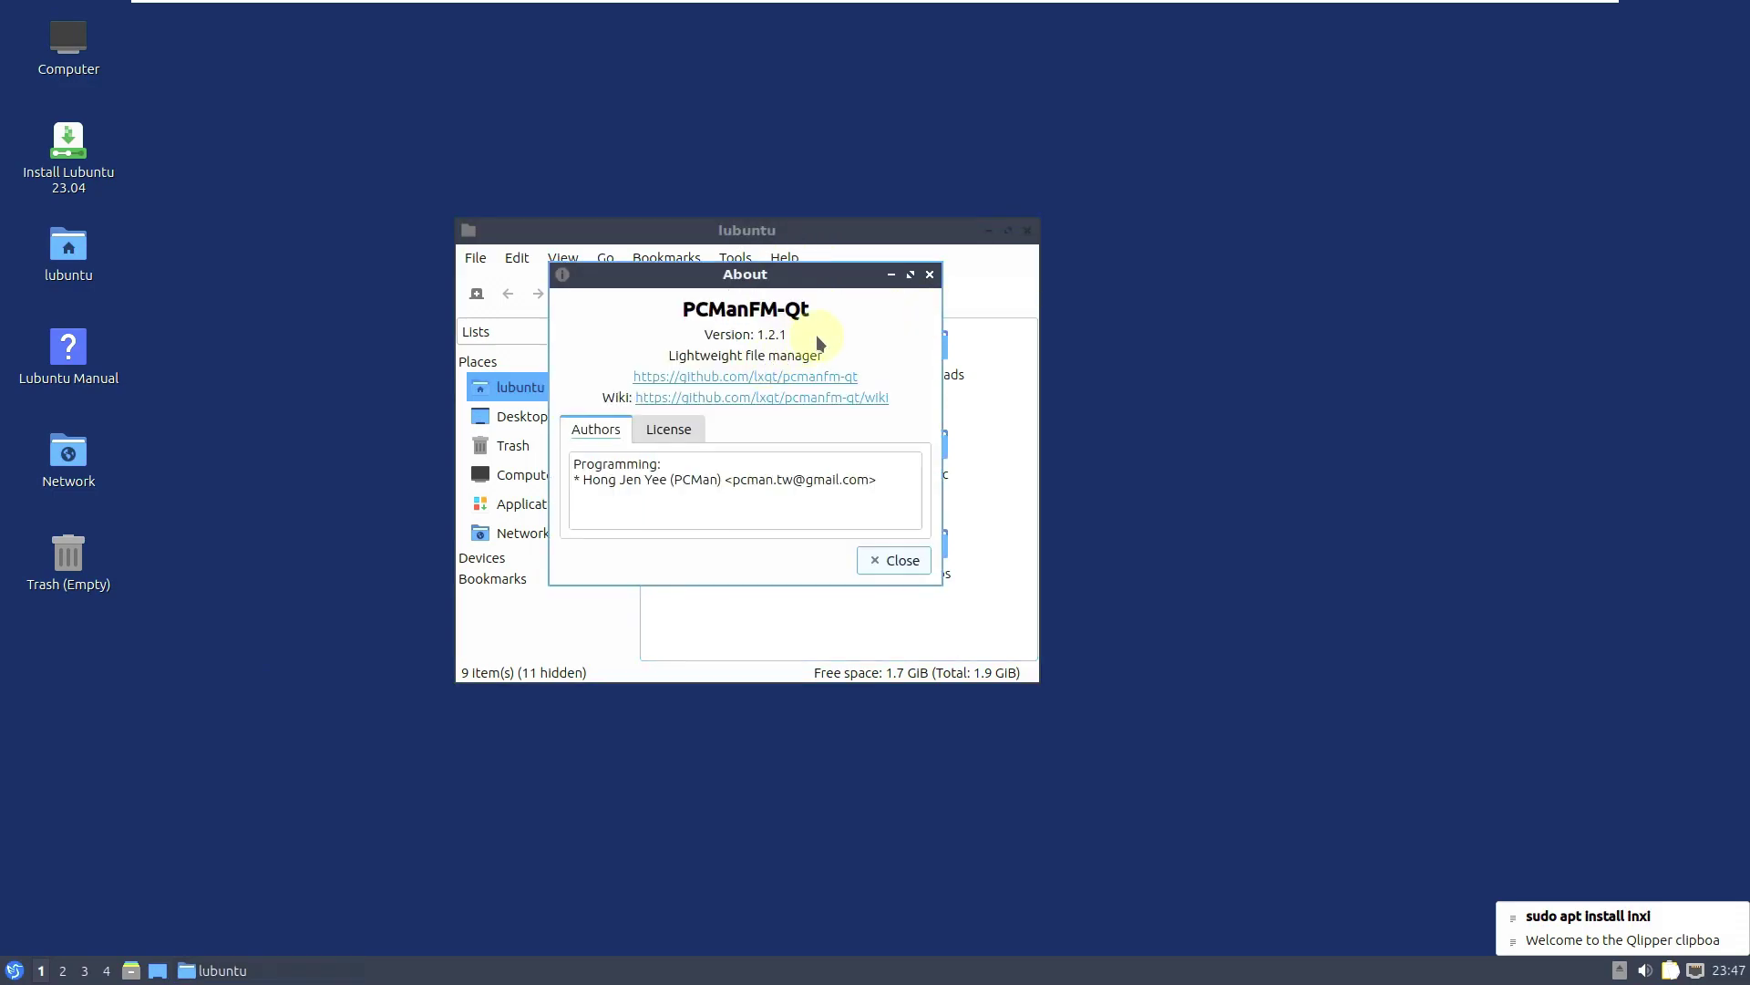
left_click(930, 275)
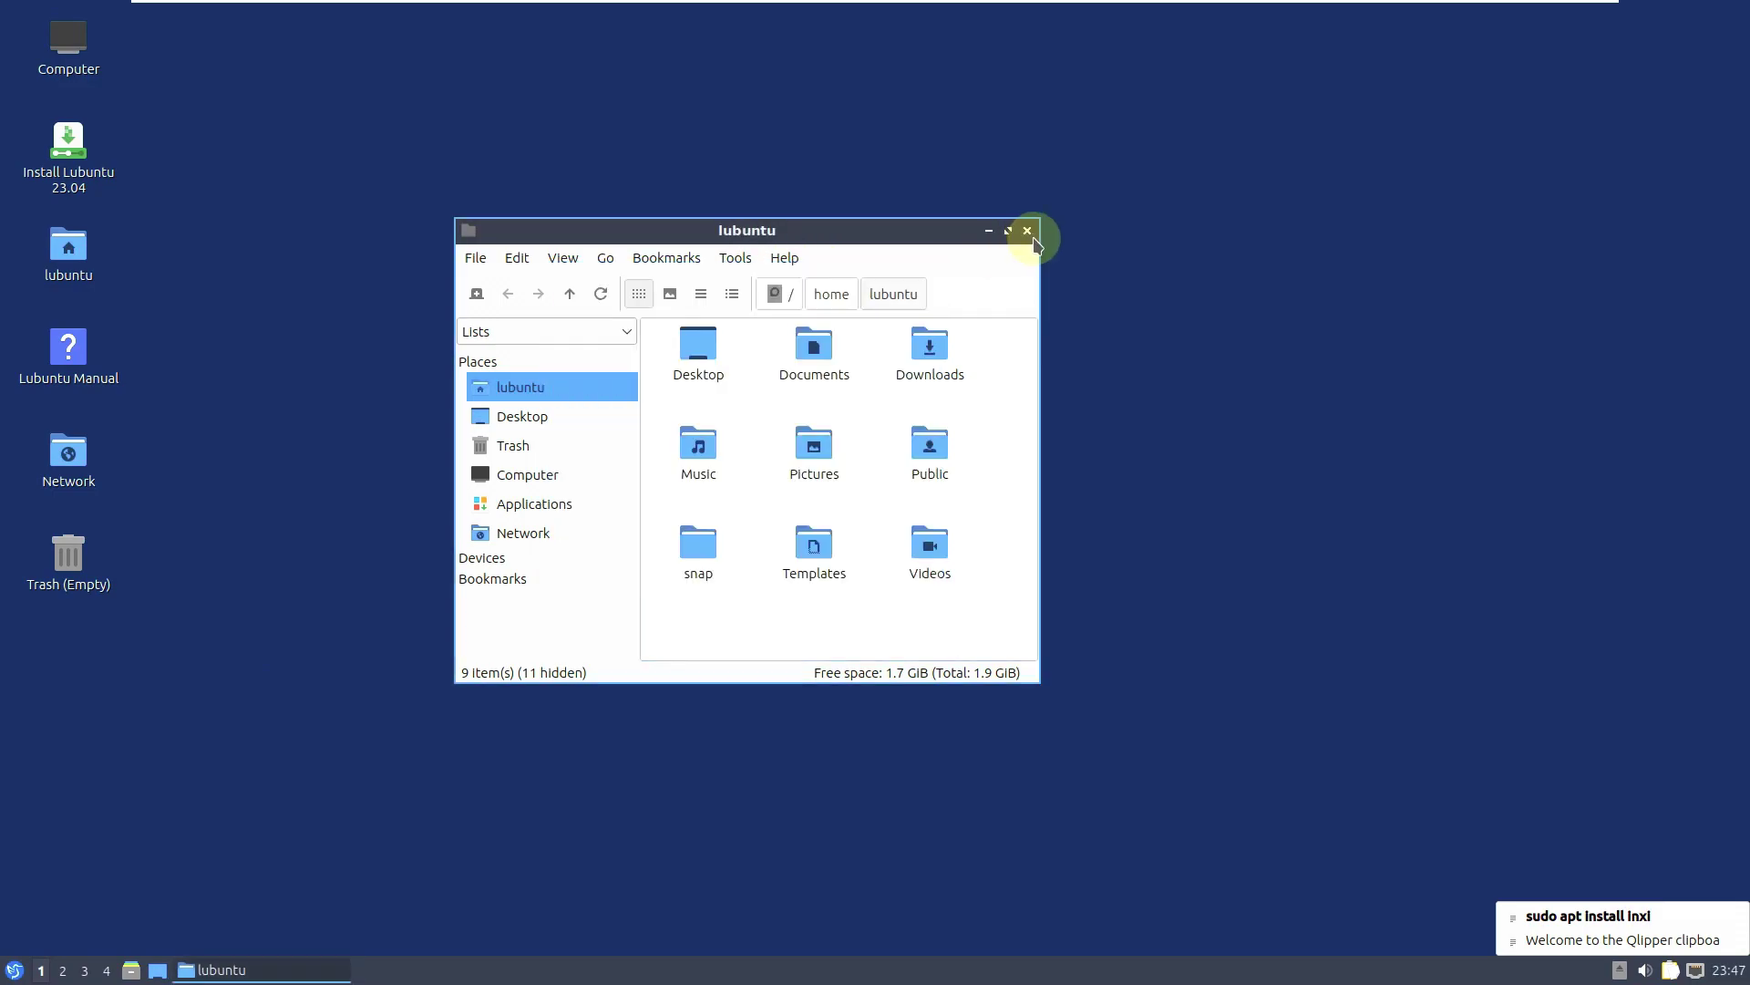
left_click(1027, 230)
Launch the FeatherPad text editor from the application menu
left_click(14, 970)
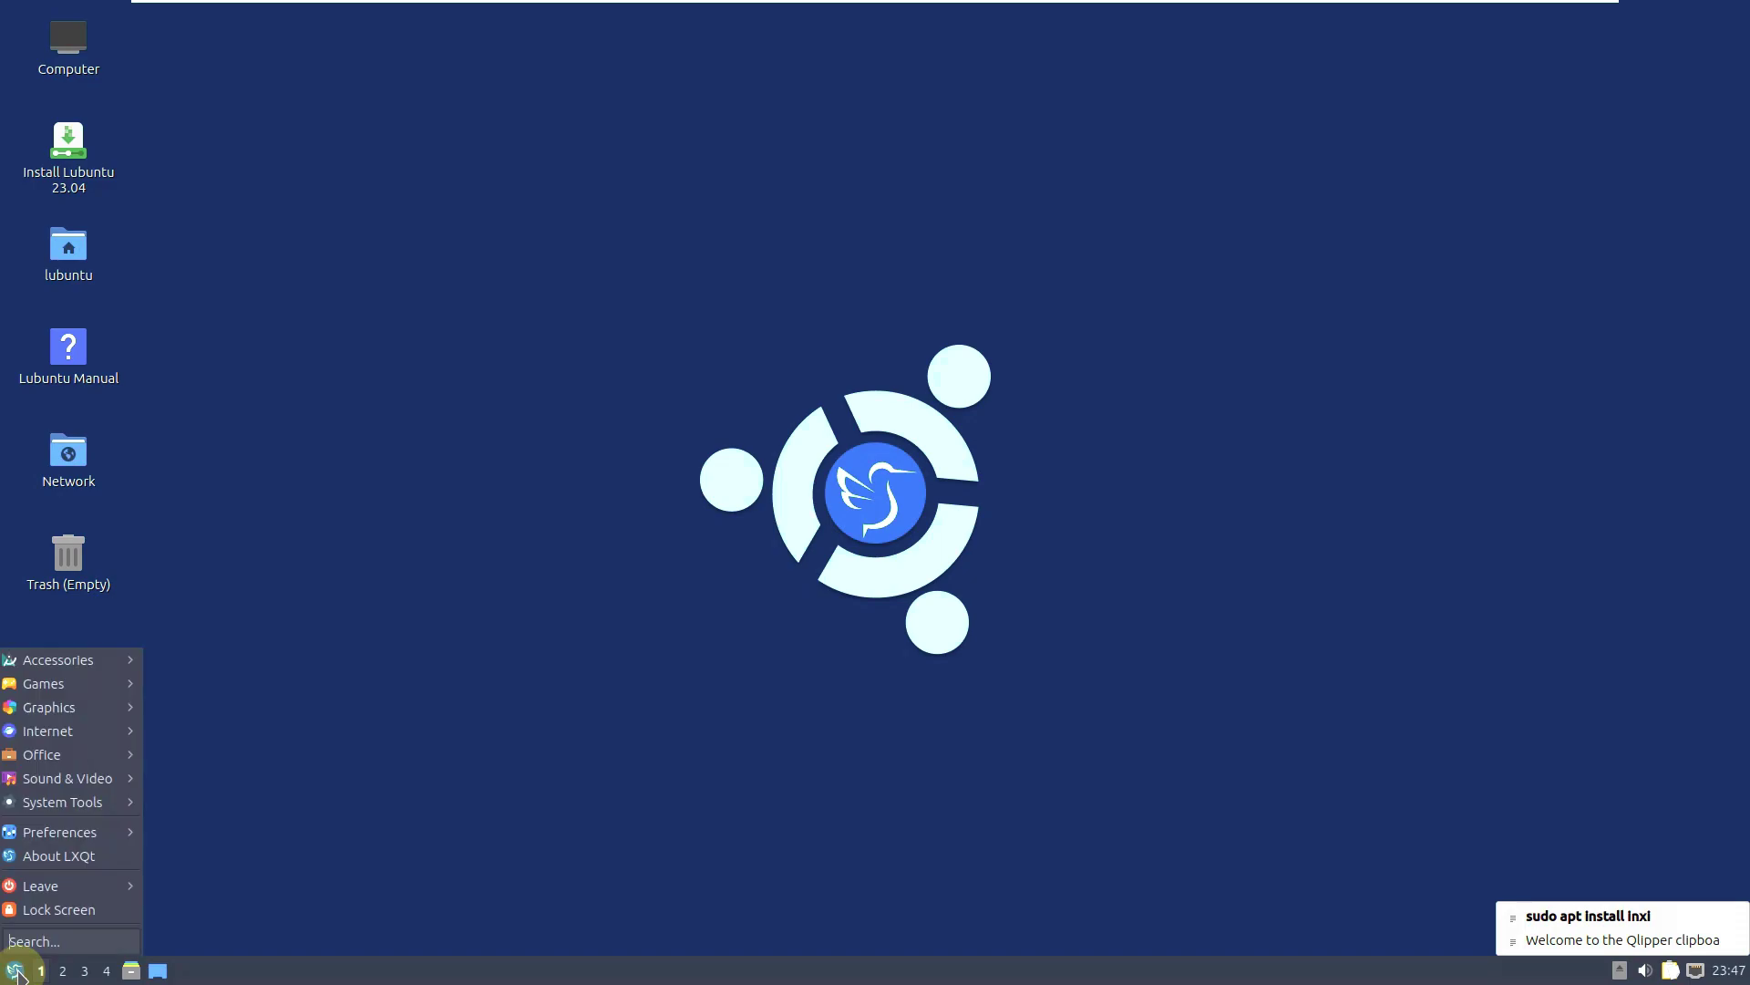
mouse_move(56, 666)
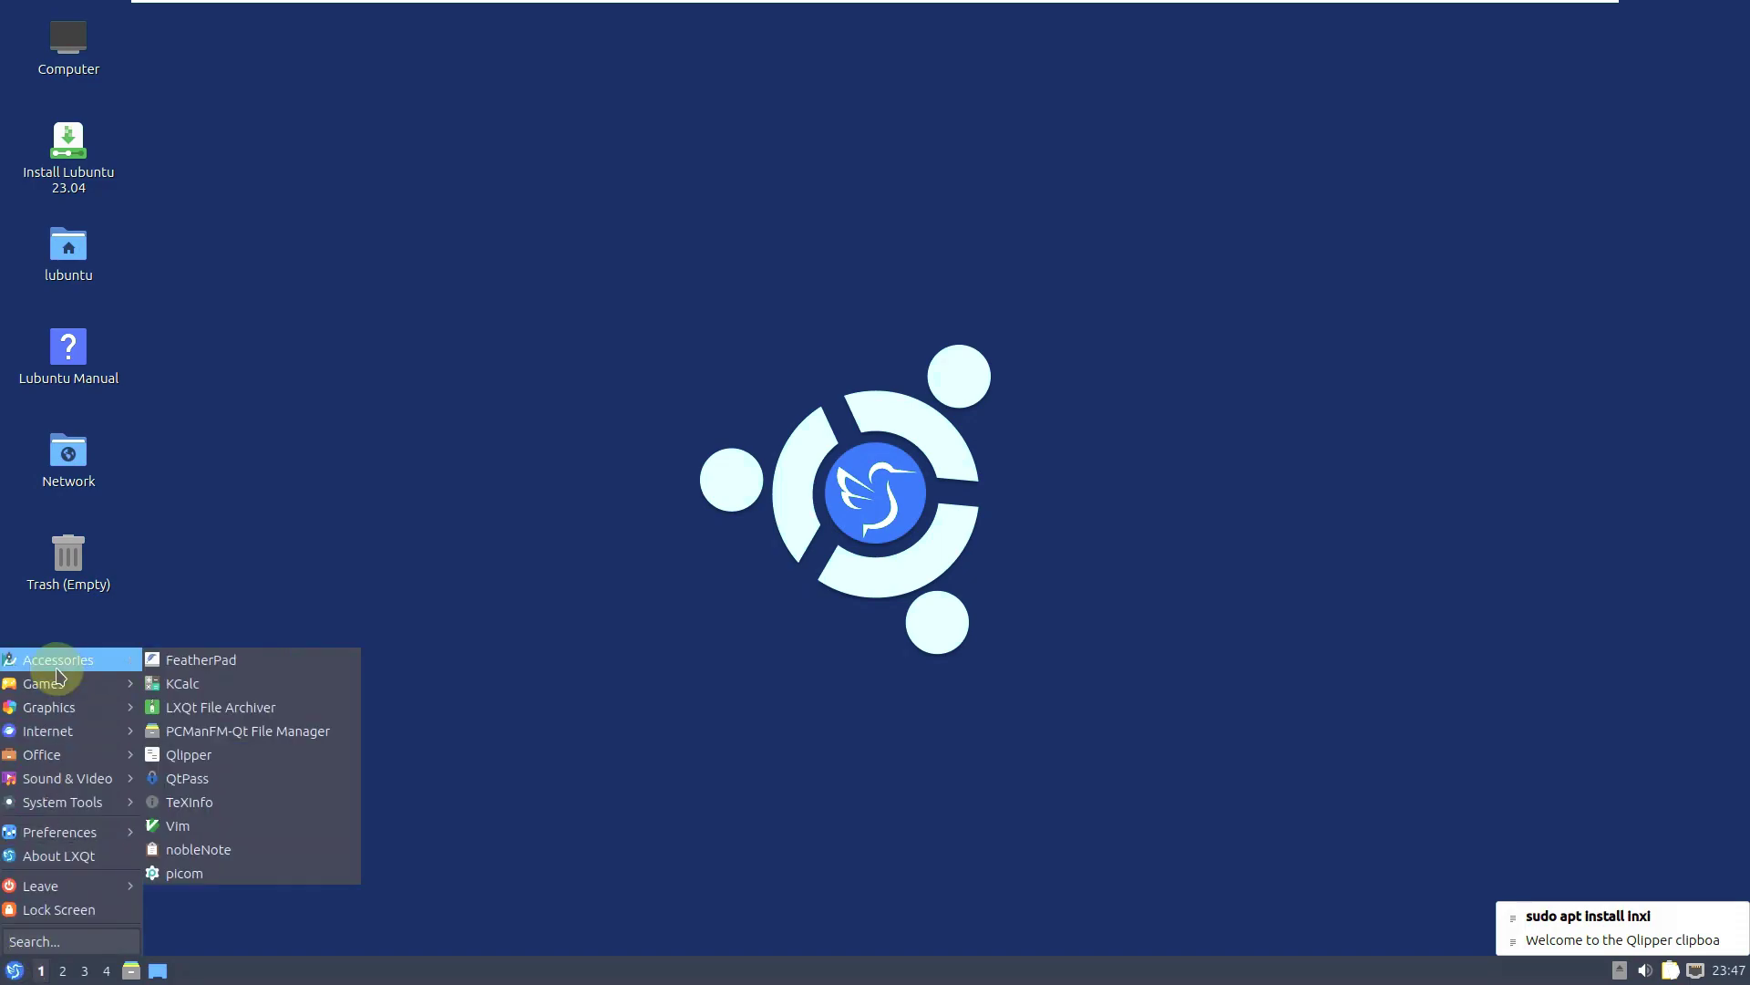
left_click(217, 660)
Launch LibreOffice Draw from the Graphics category
key("super")
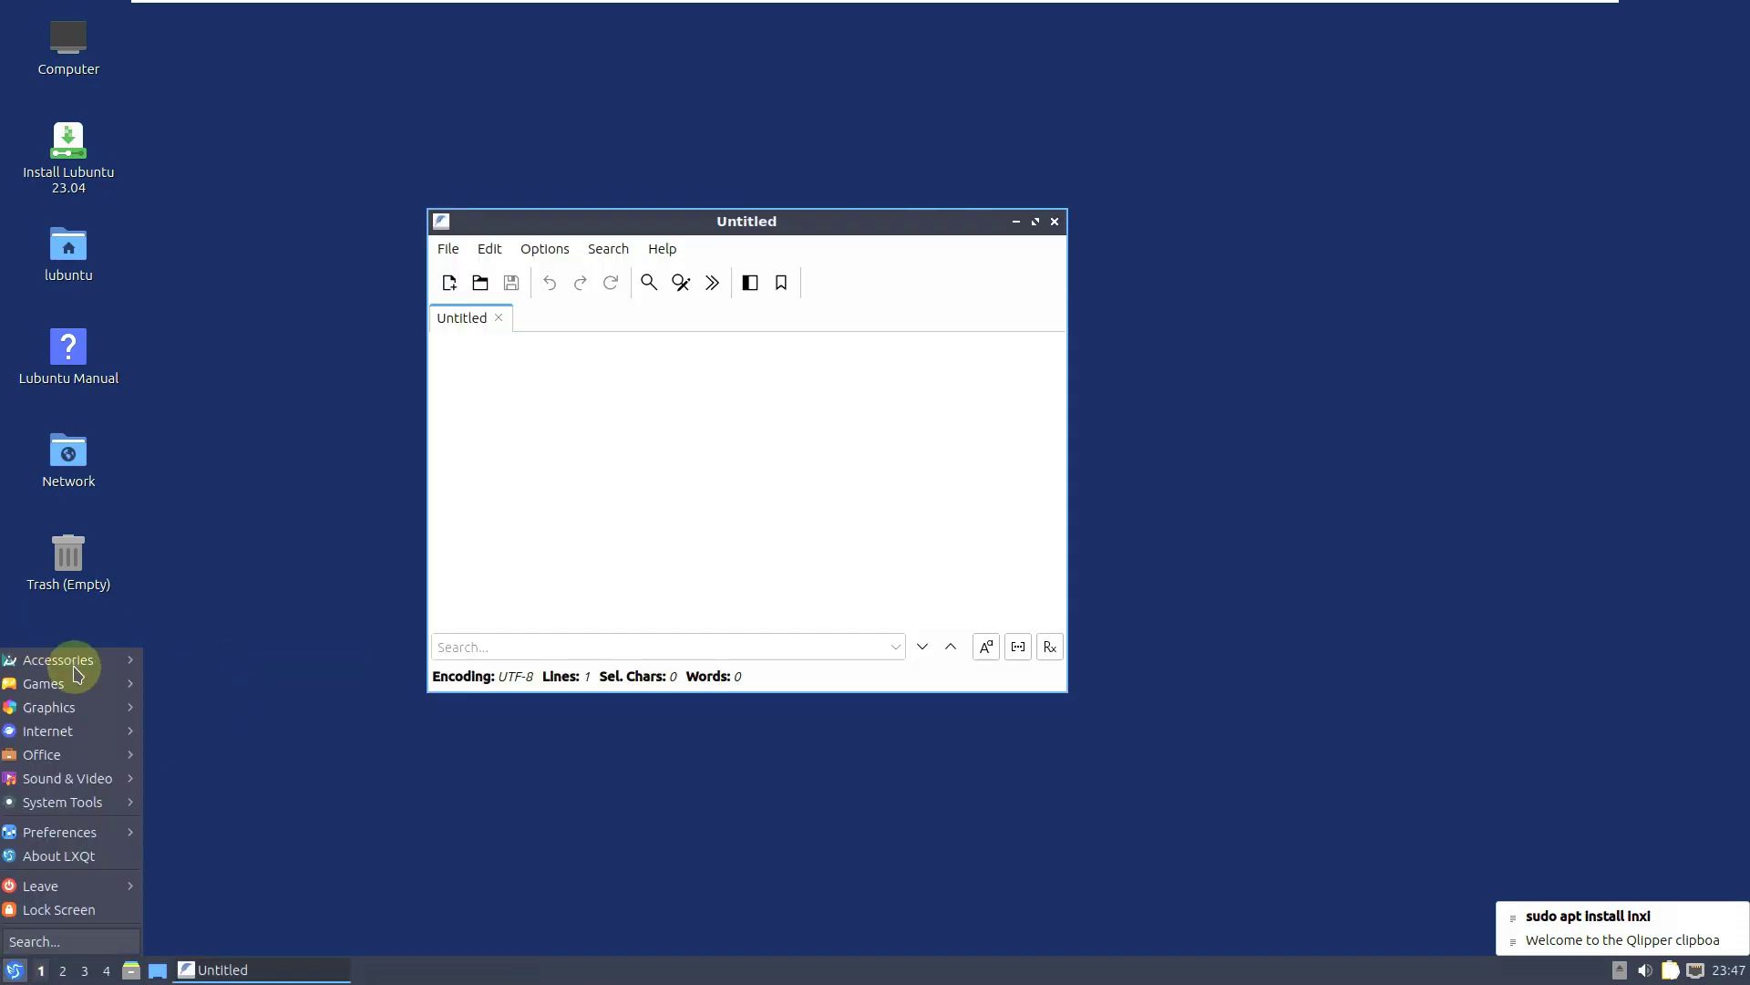
mouse_move(64, 666)
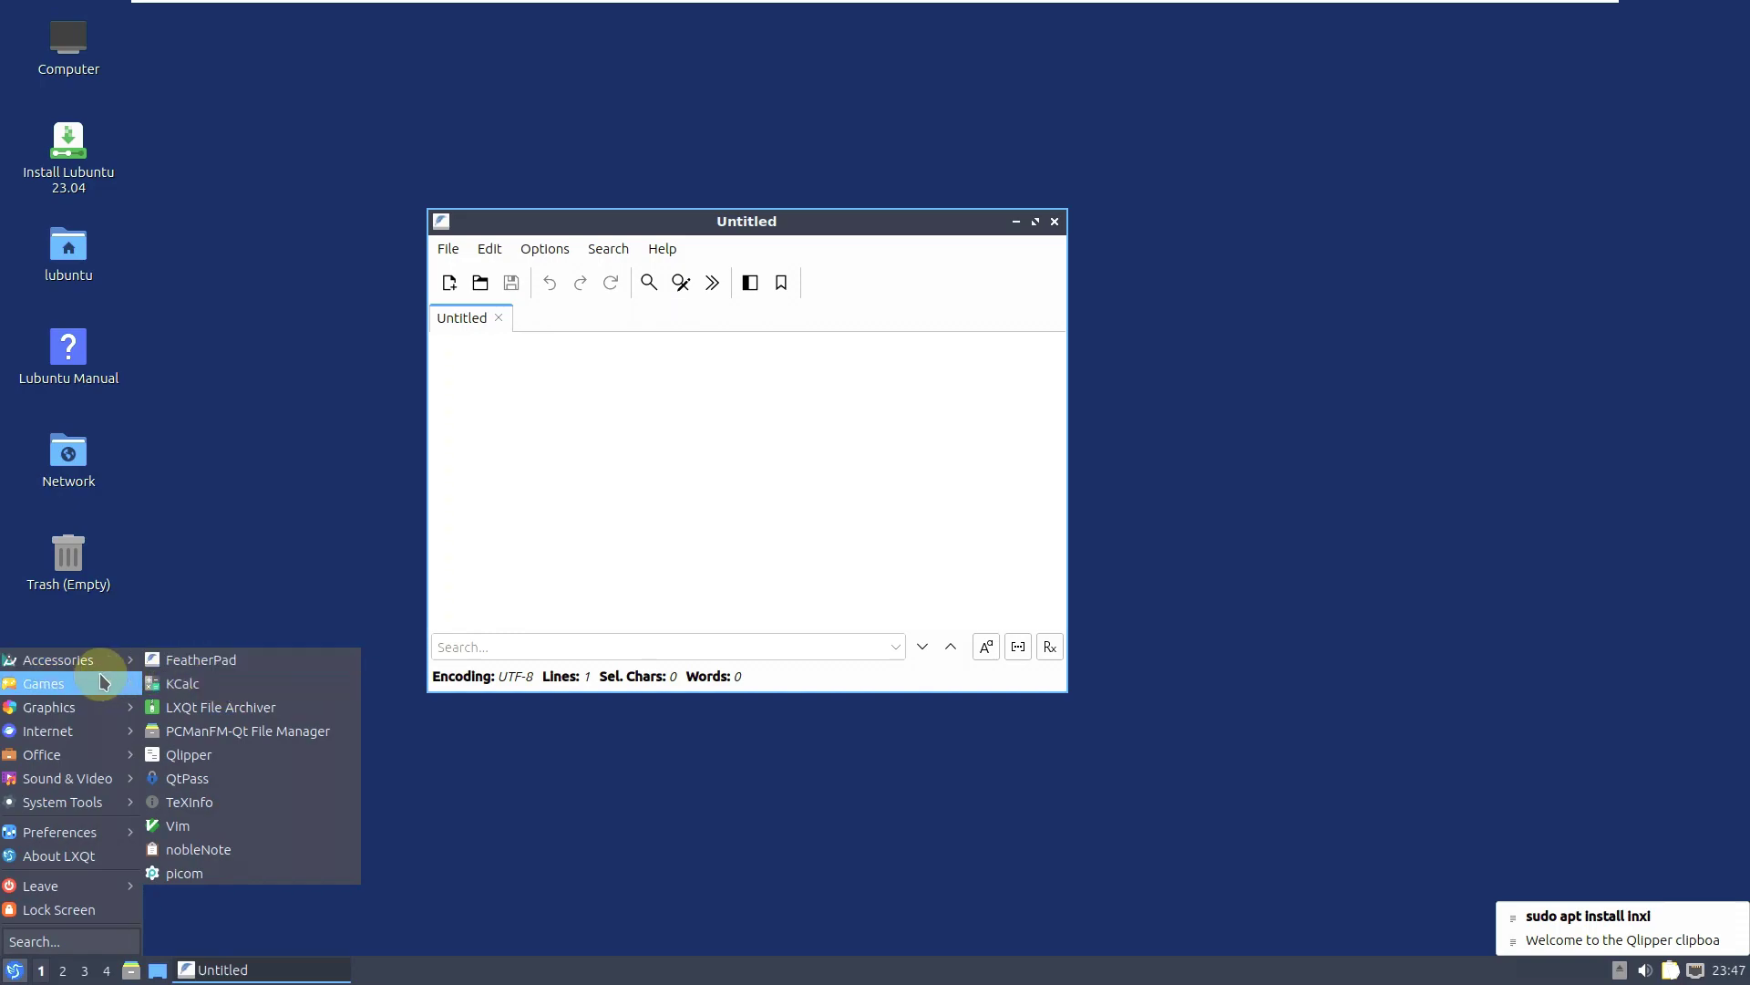
mouse_move(88, 713)
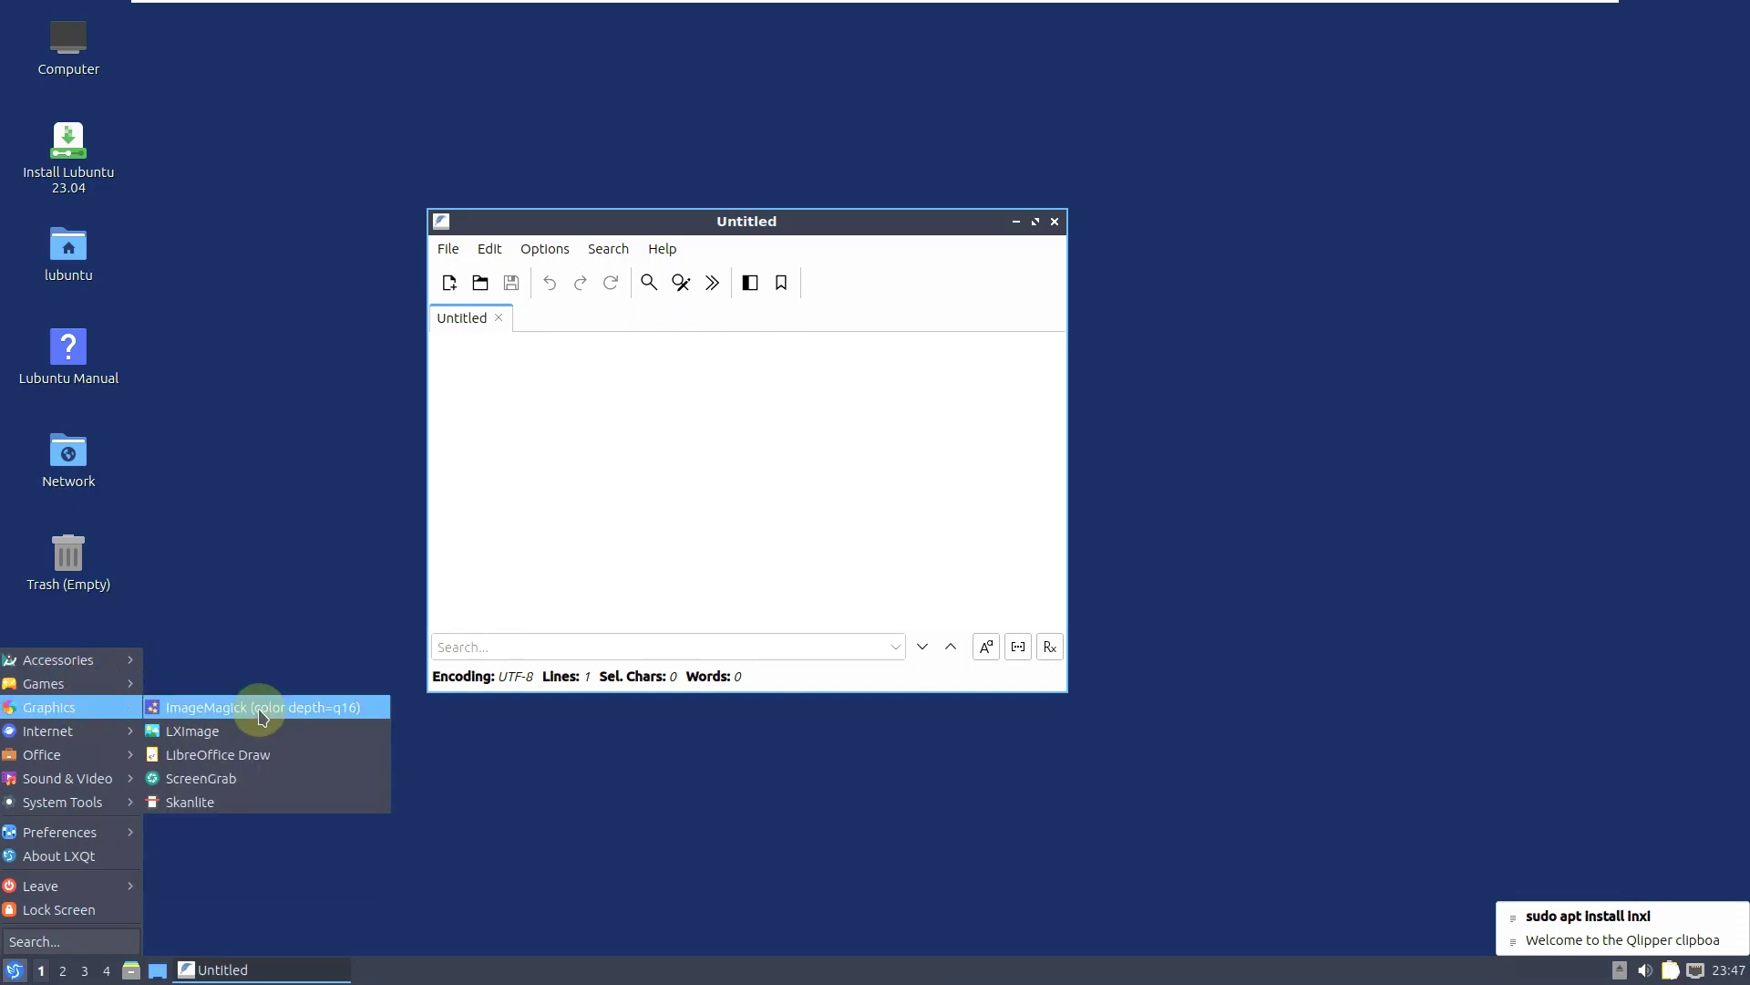
left_click(50, 889)
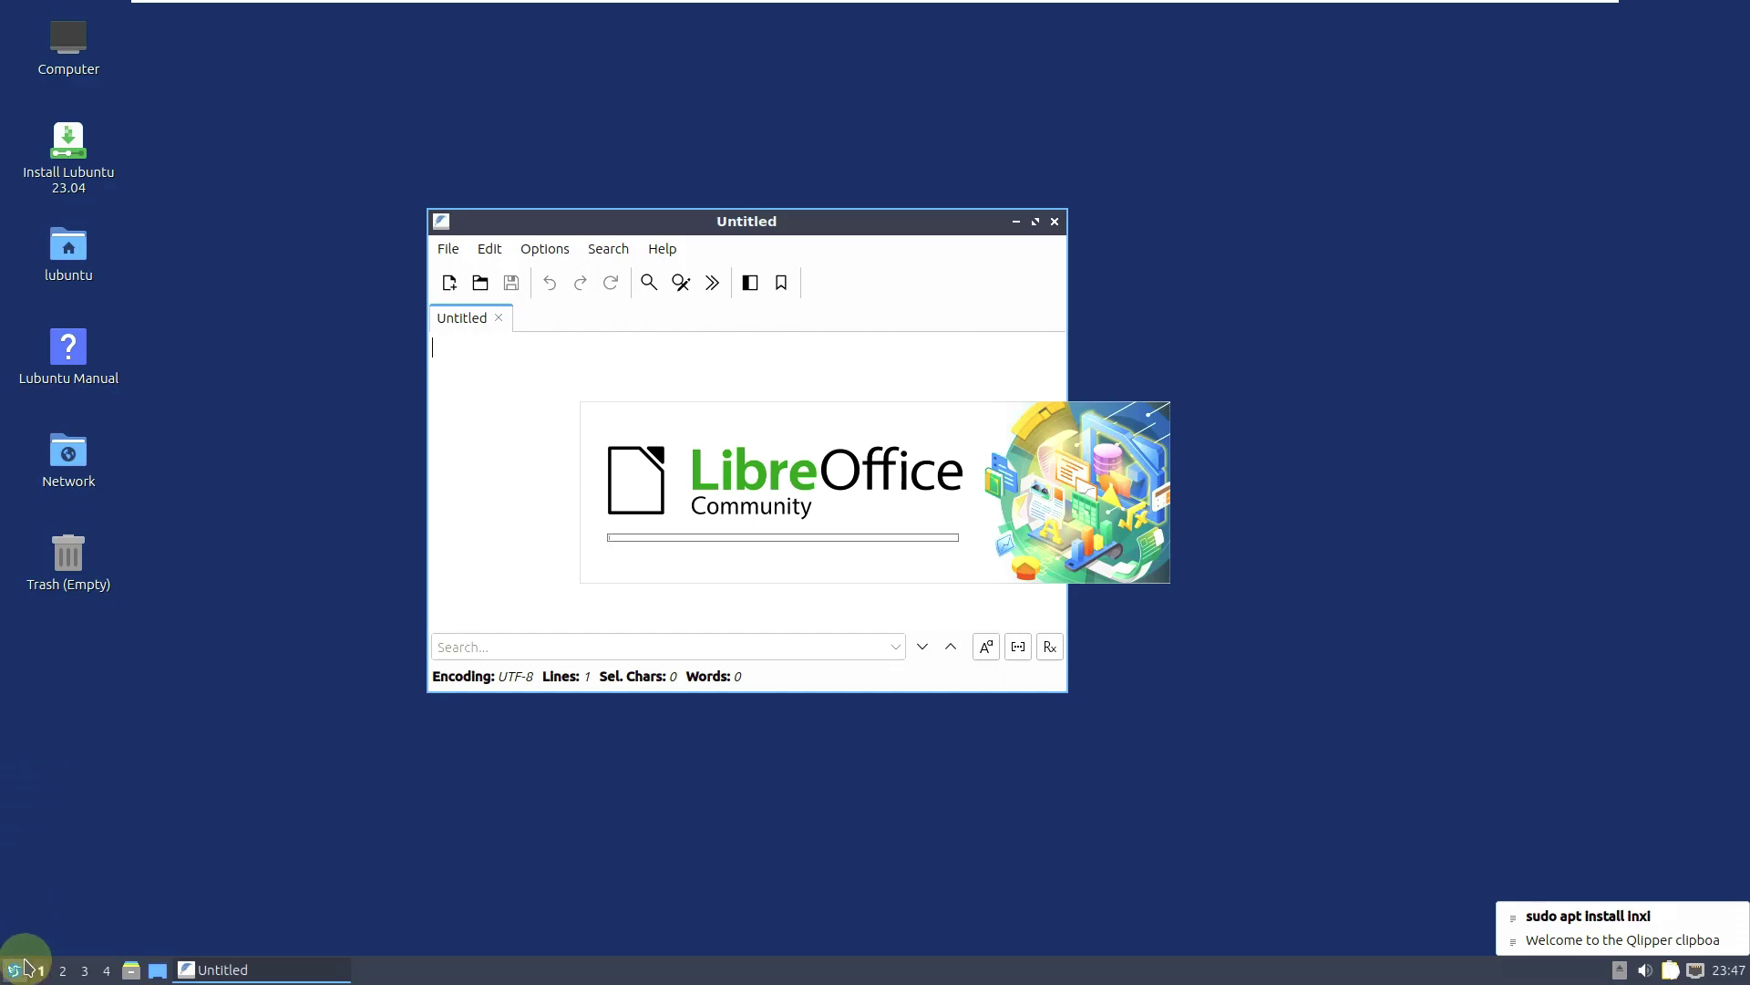
left_click(20, 967)
left_click(71, 710)
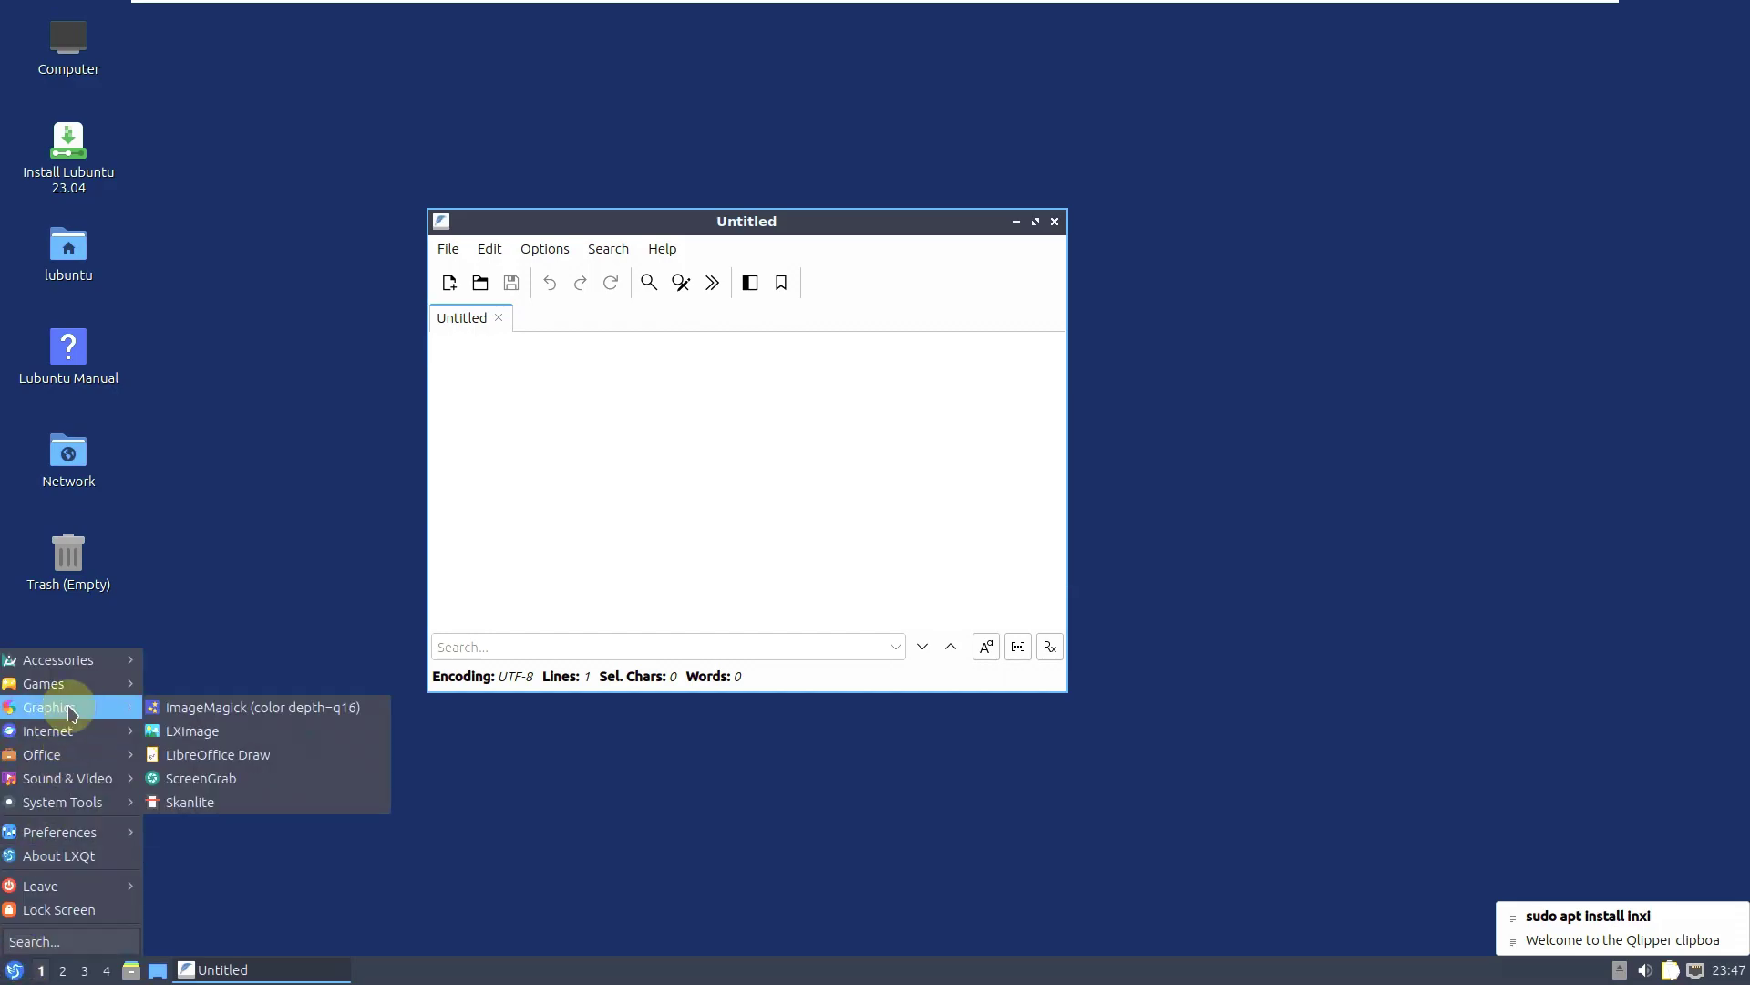
mouse_move(84, 727)
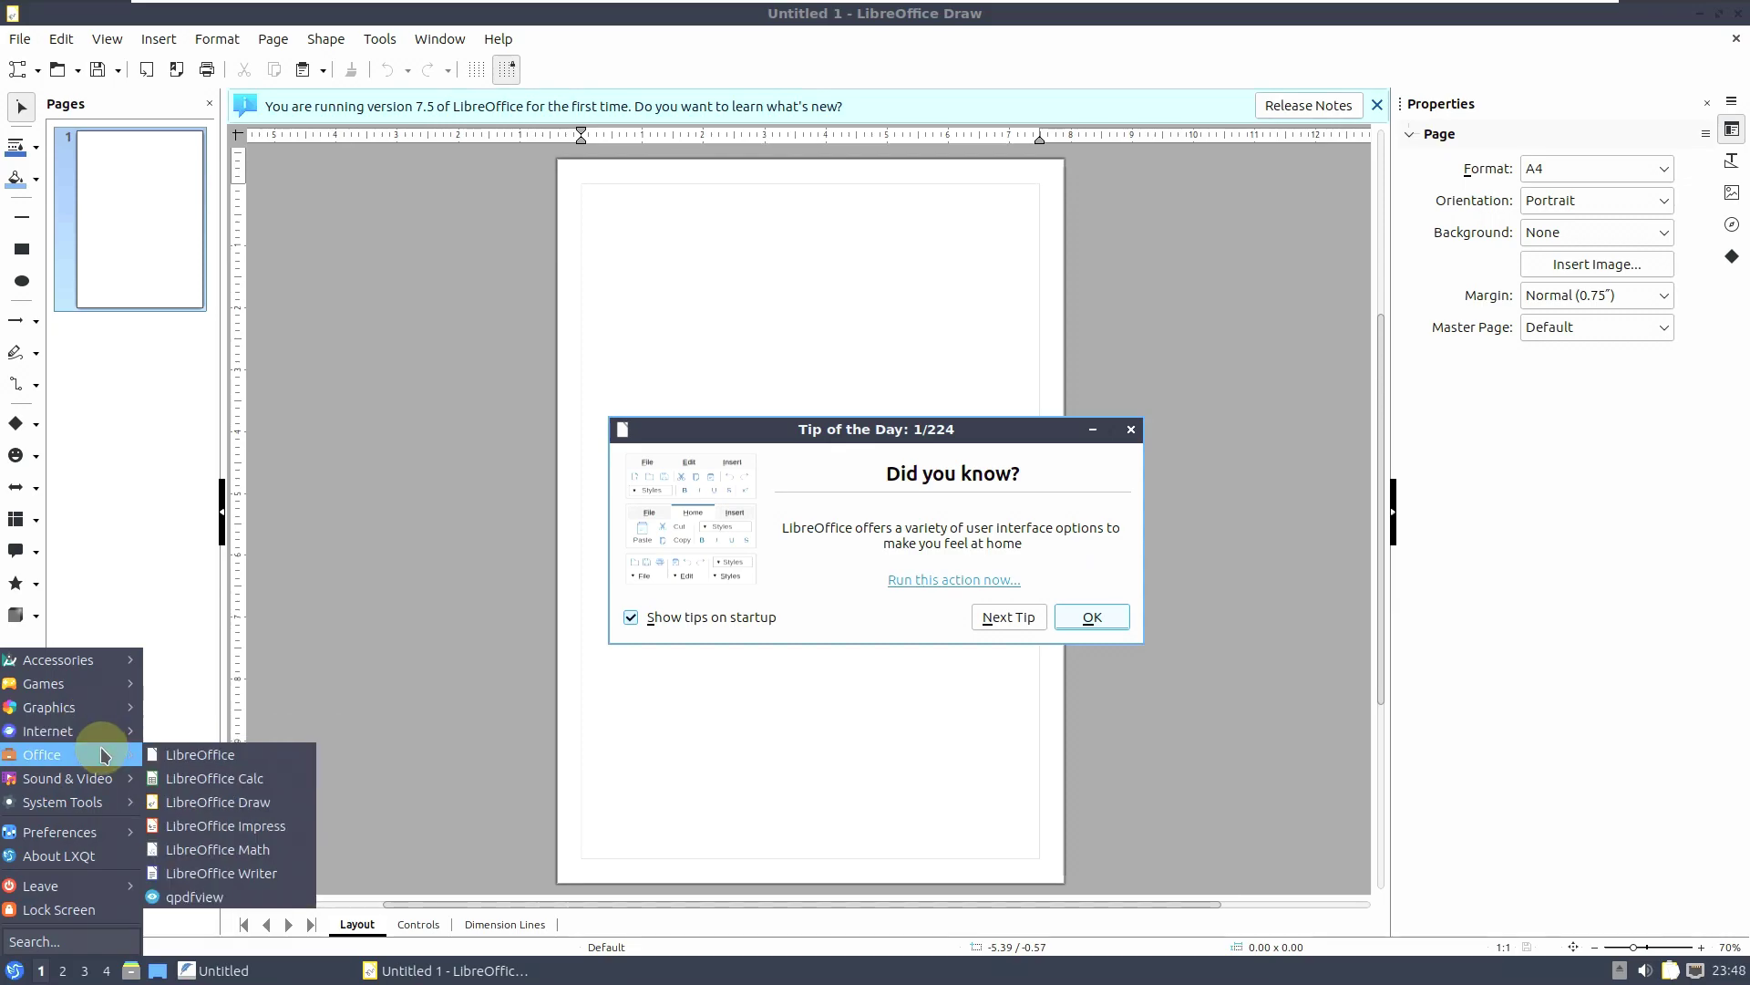
Launch qpdfview, VLC, Discover and Software Sources from the application menu
left_click(194, 896)
left_click(11, 972)
mouse_move(38, 782)
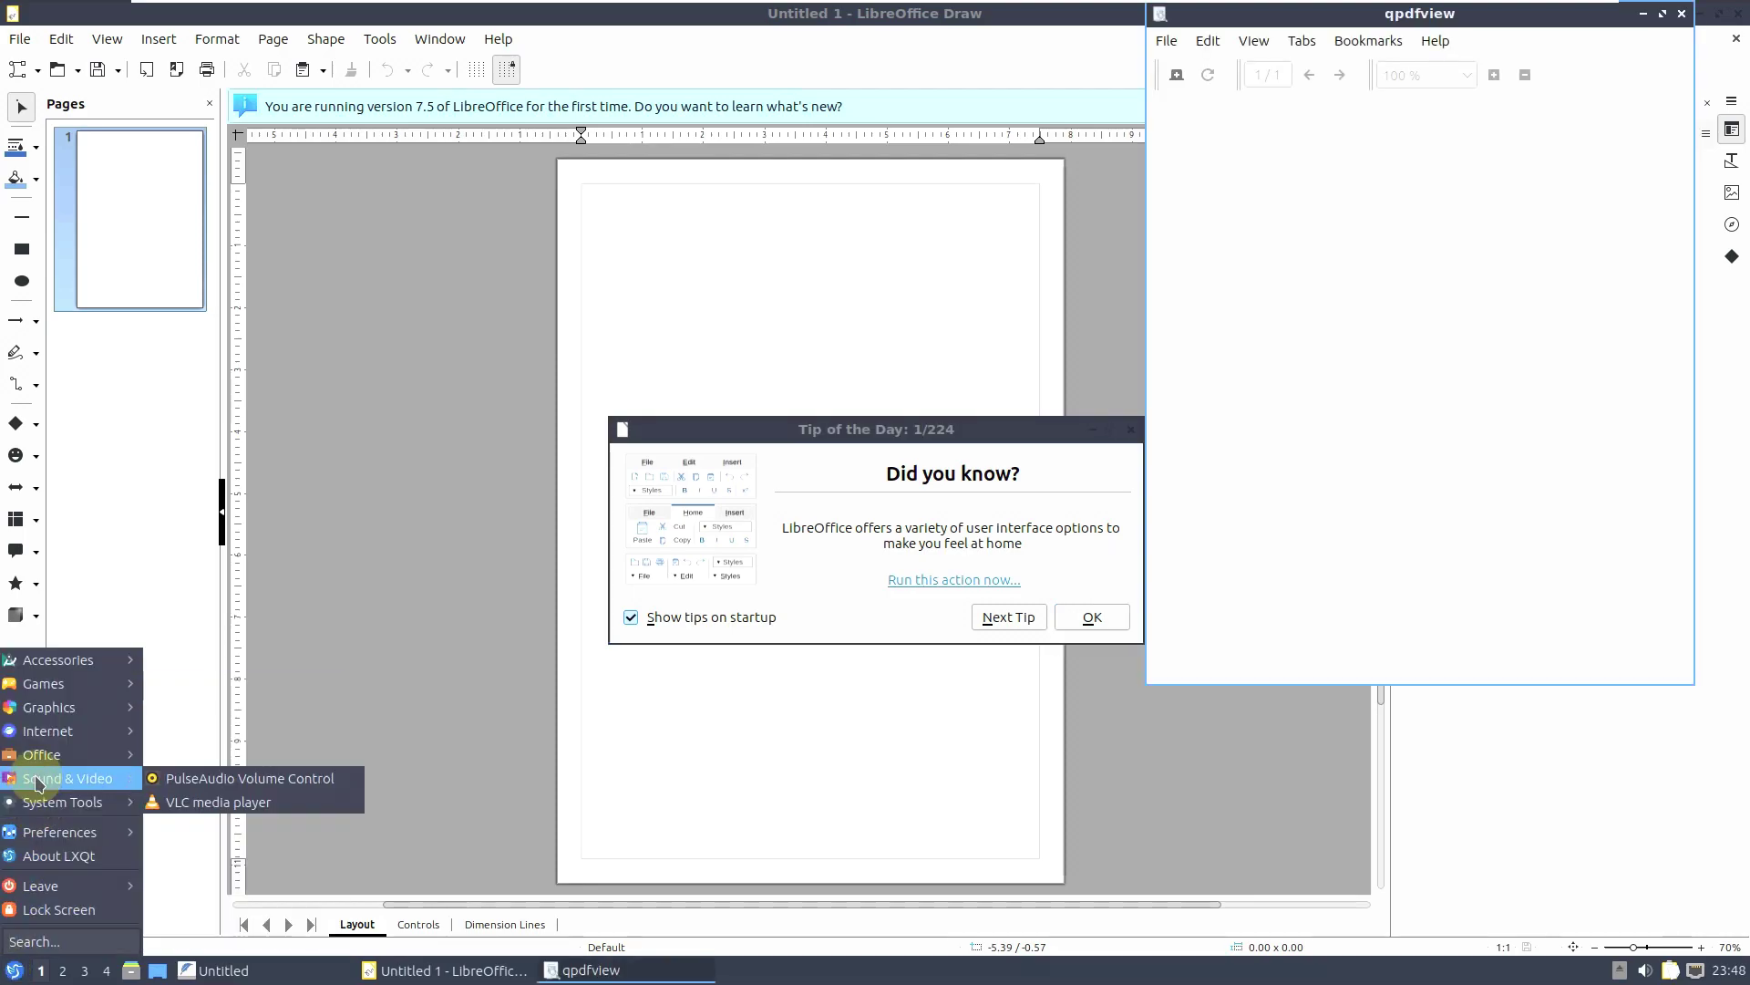
left_click(168, 806)
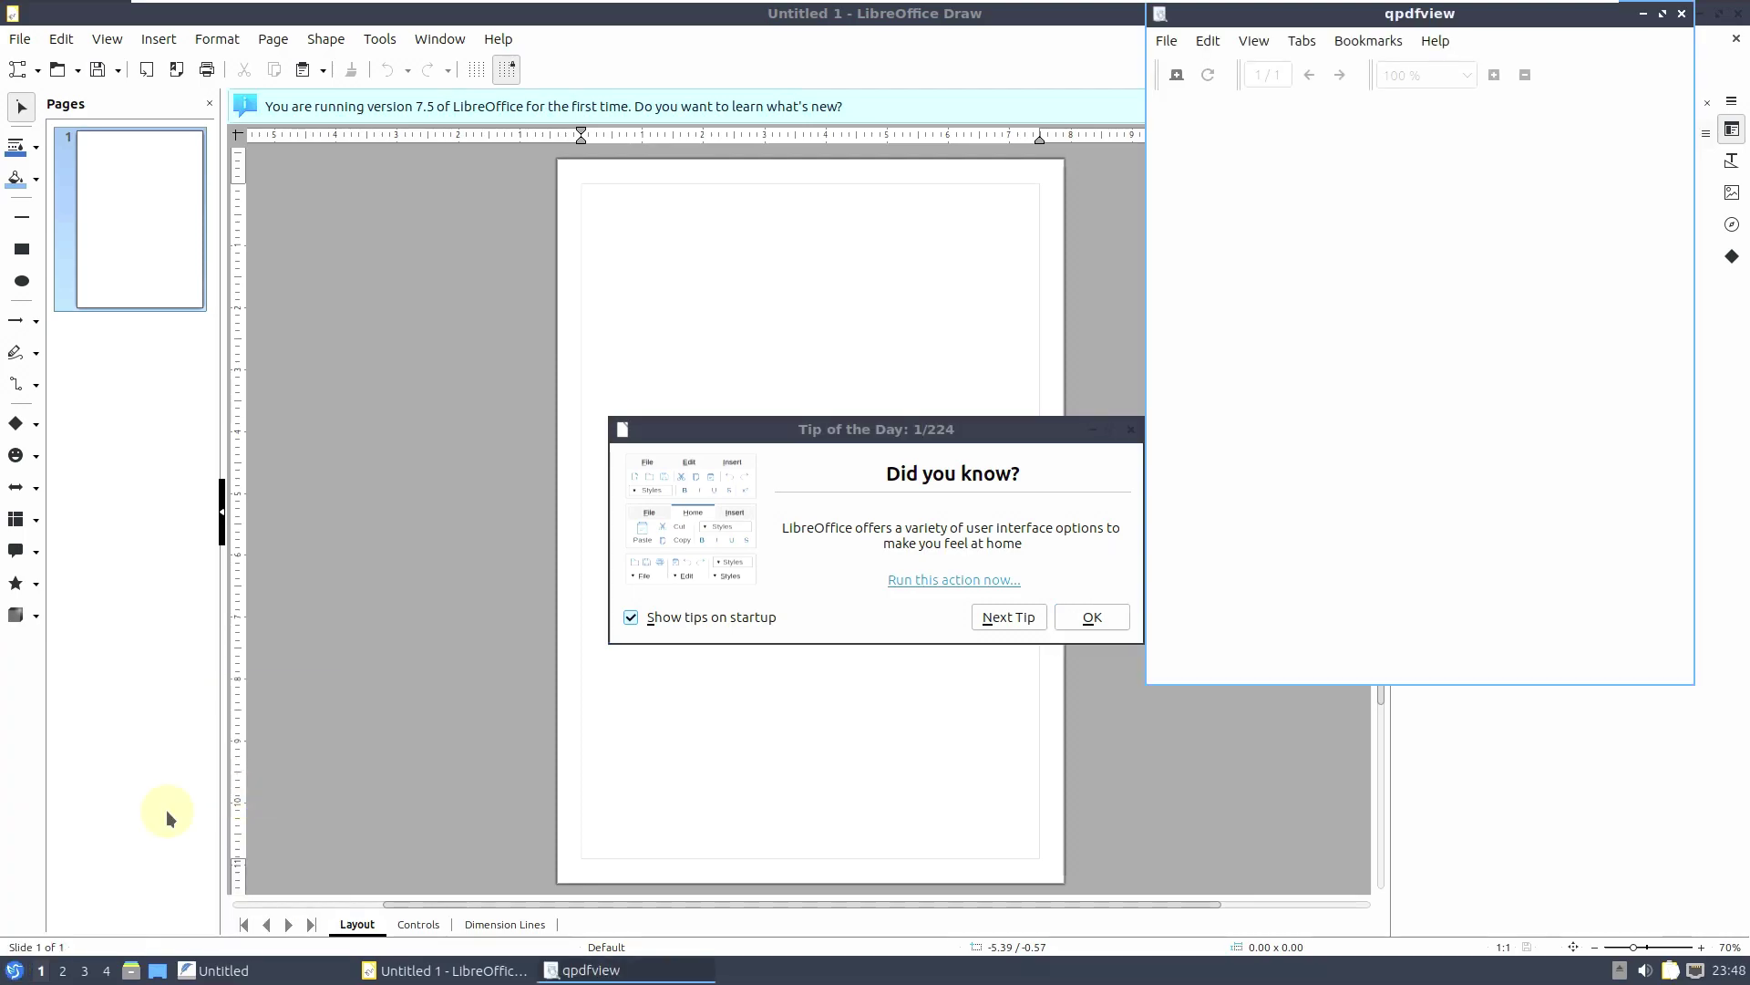
left_click(13, 969)
mouse_move(33, 807)
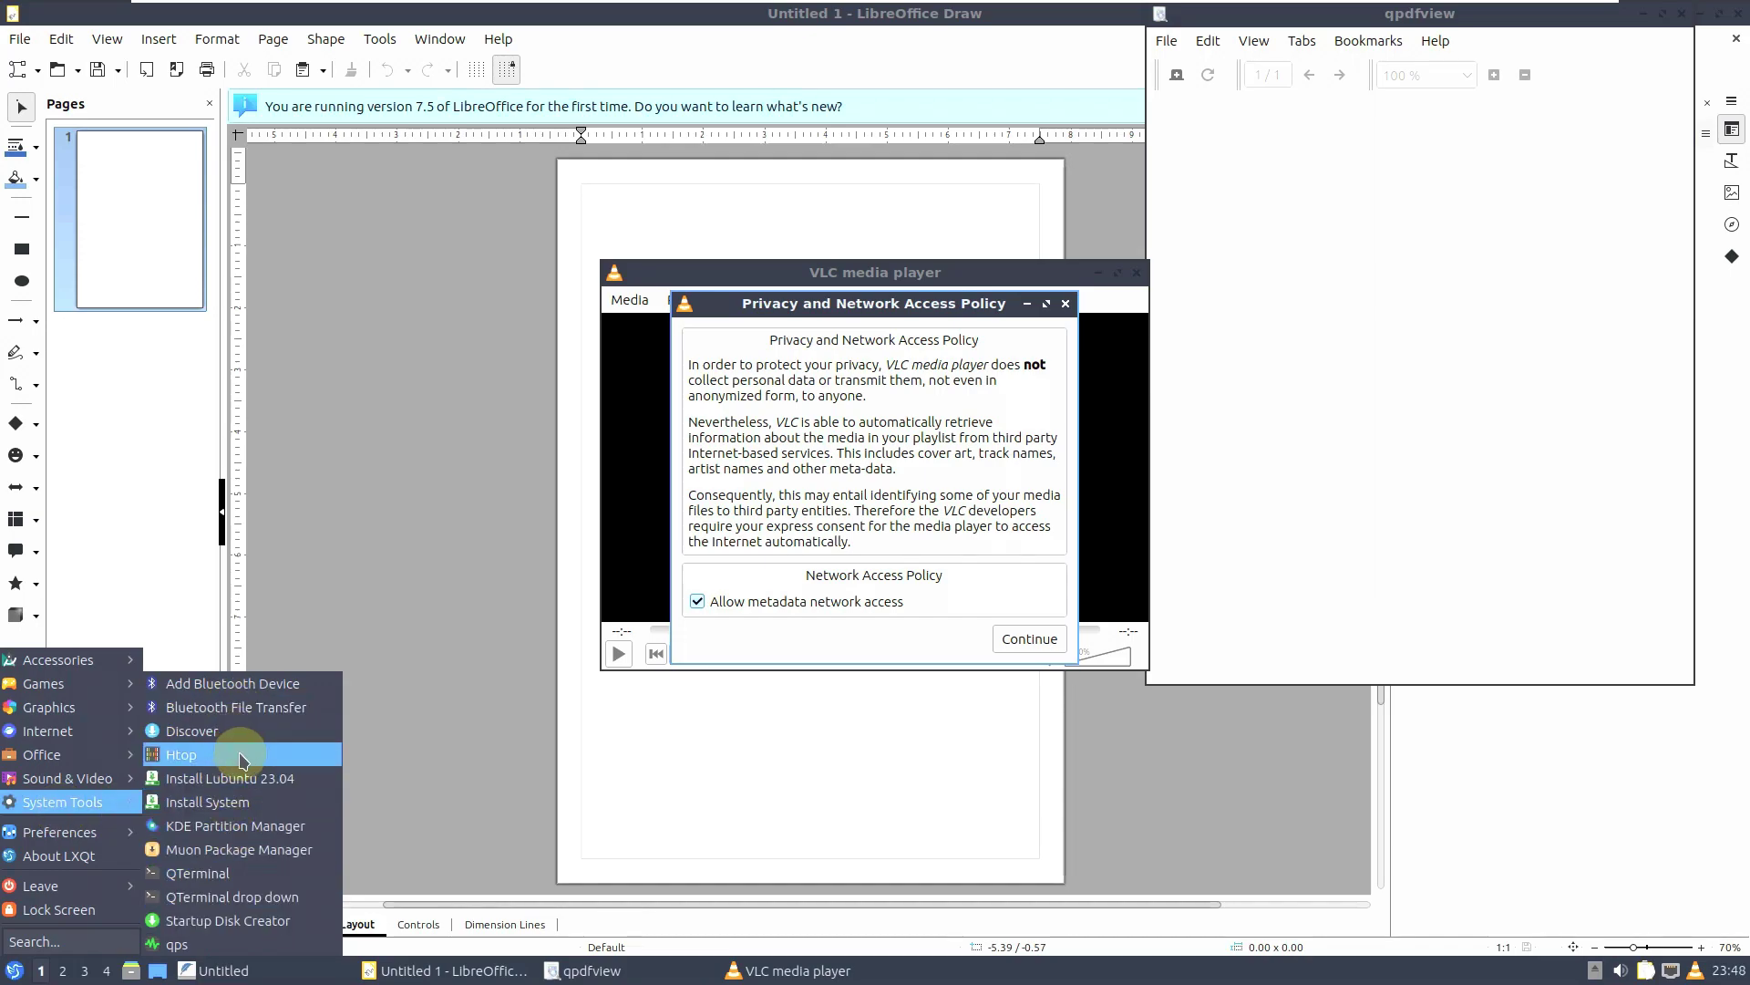
left_click(11, 966)
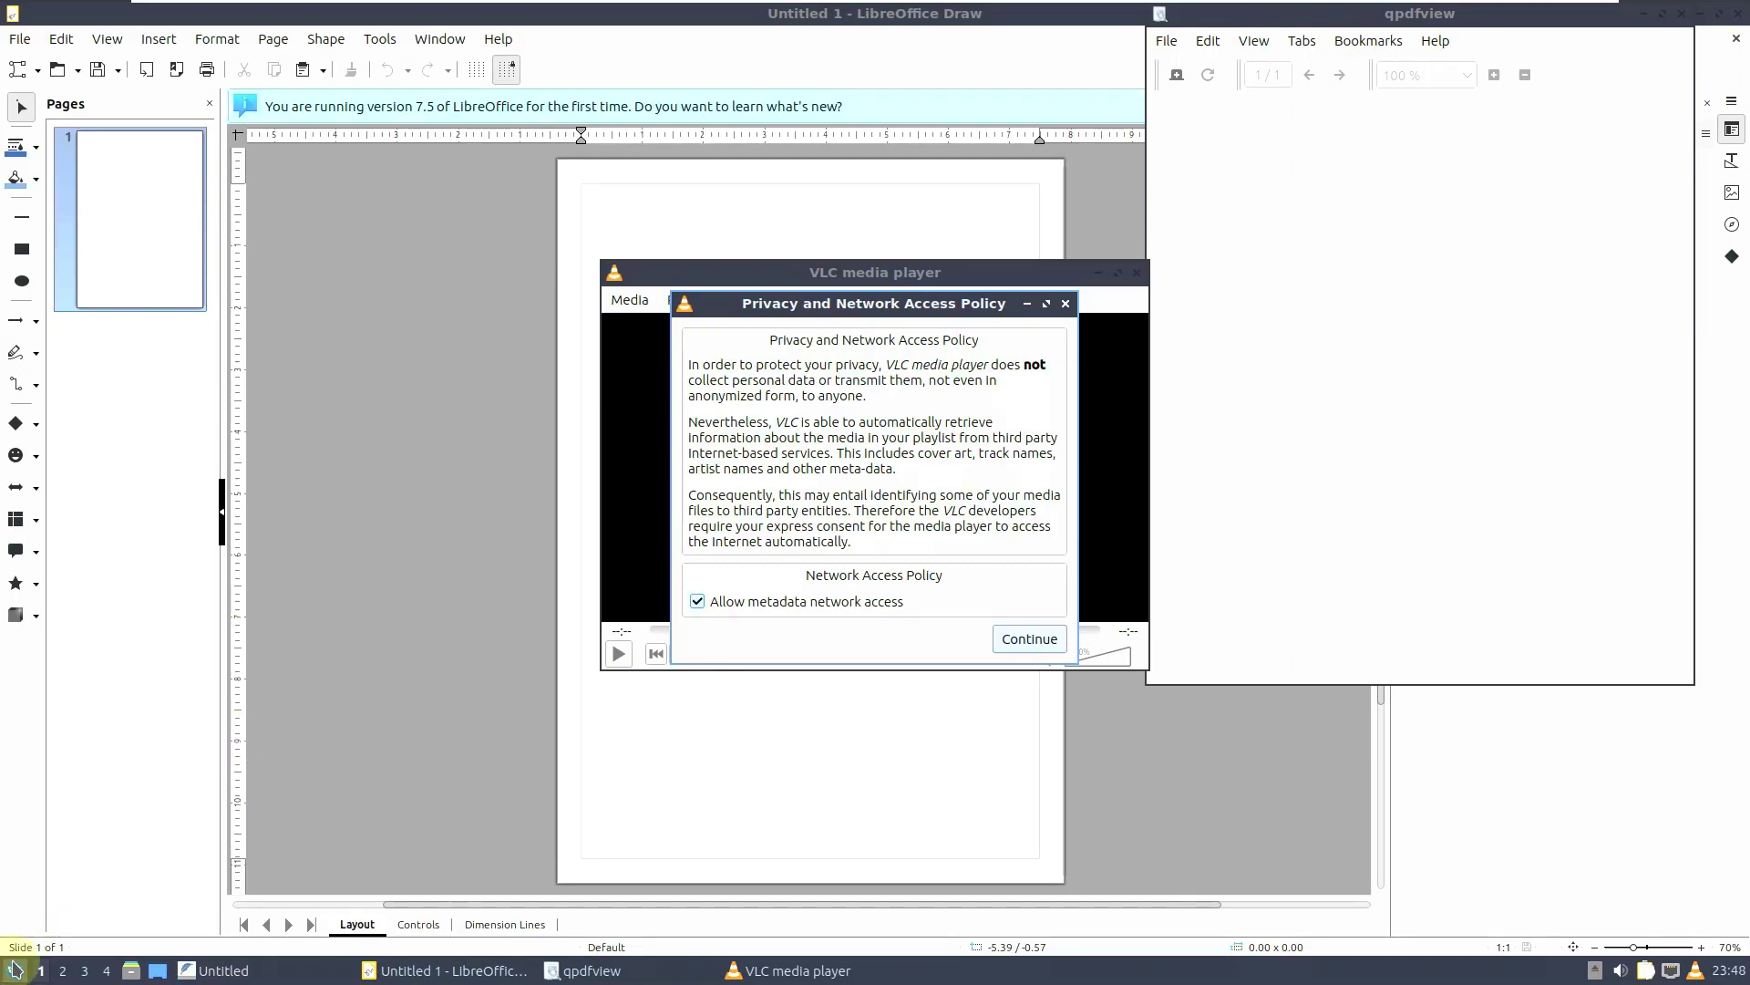
left_click(16, 968)
mouse_move(276, 740)
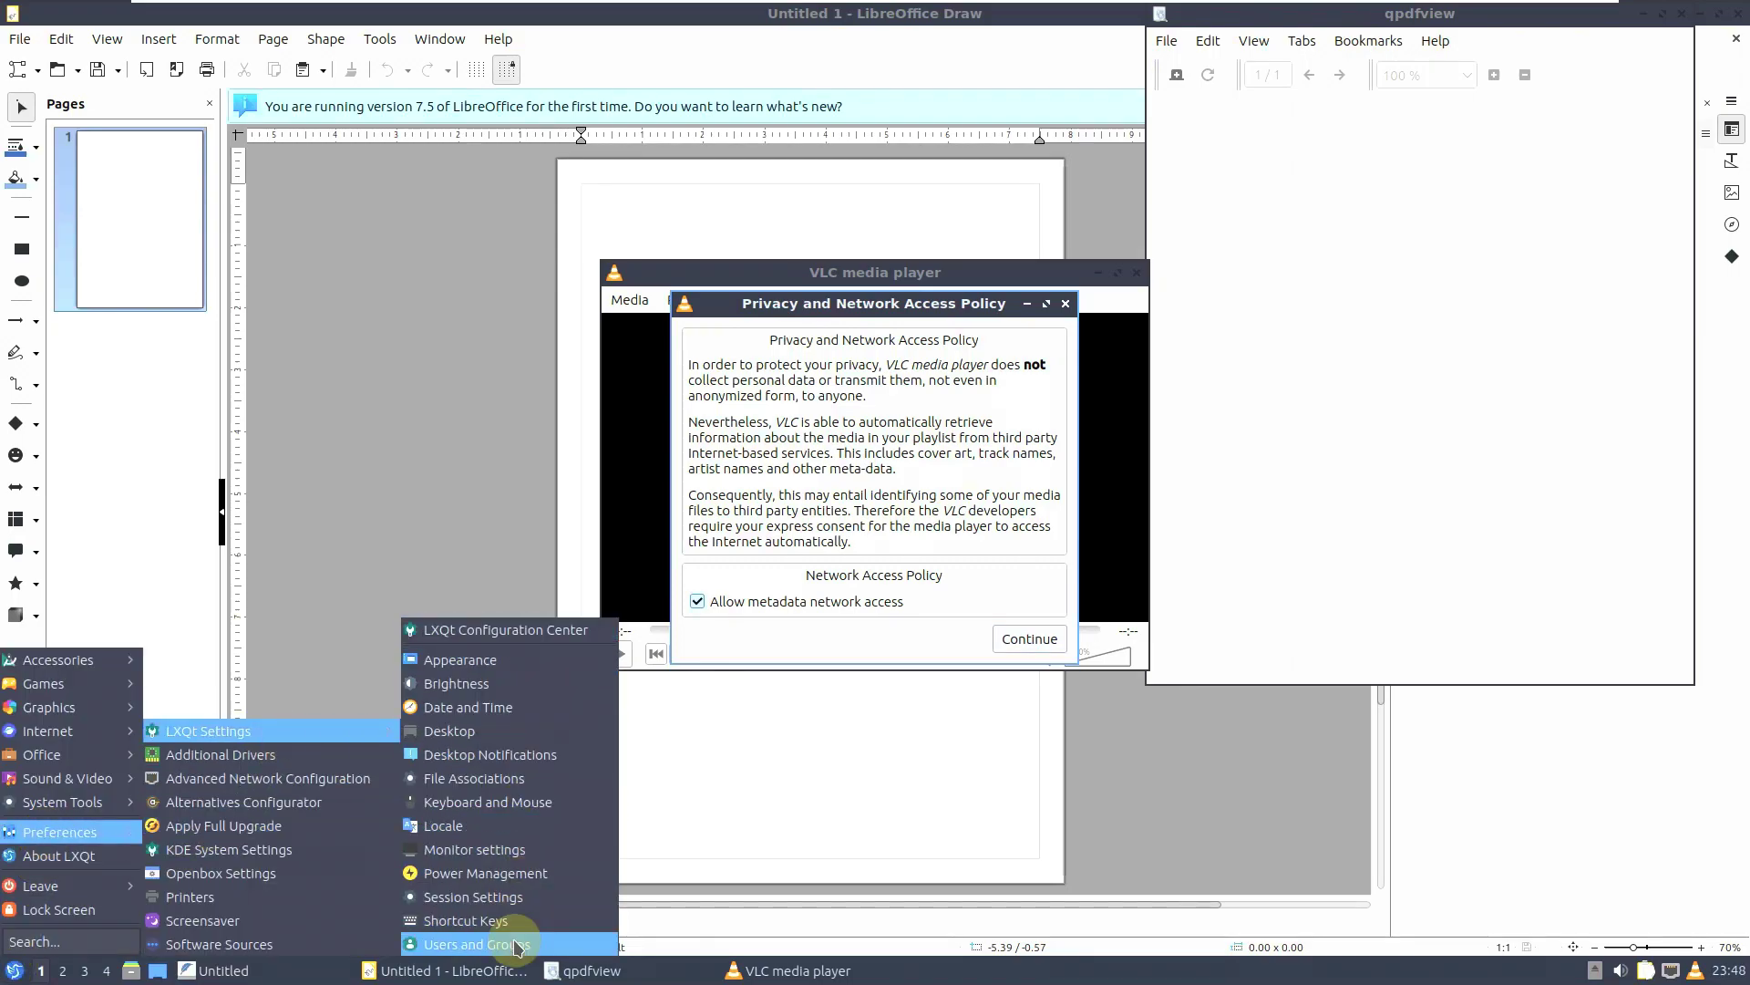
mouse_move(86, 813)
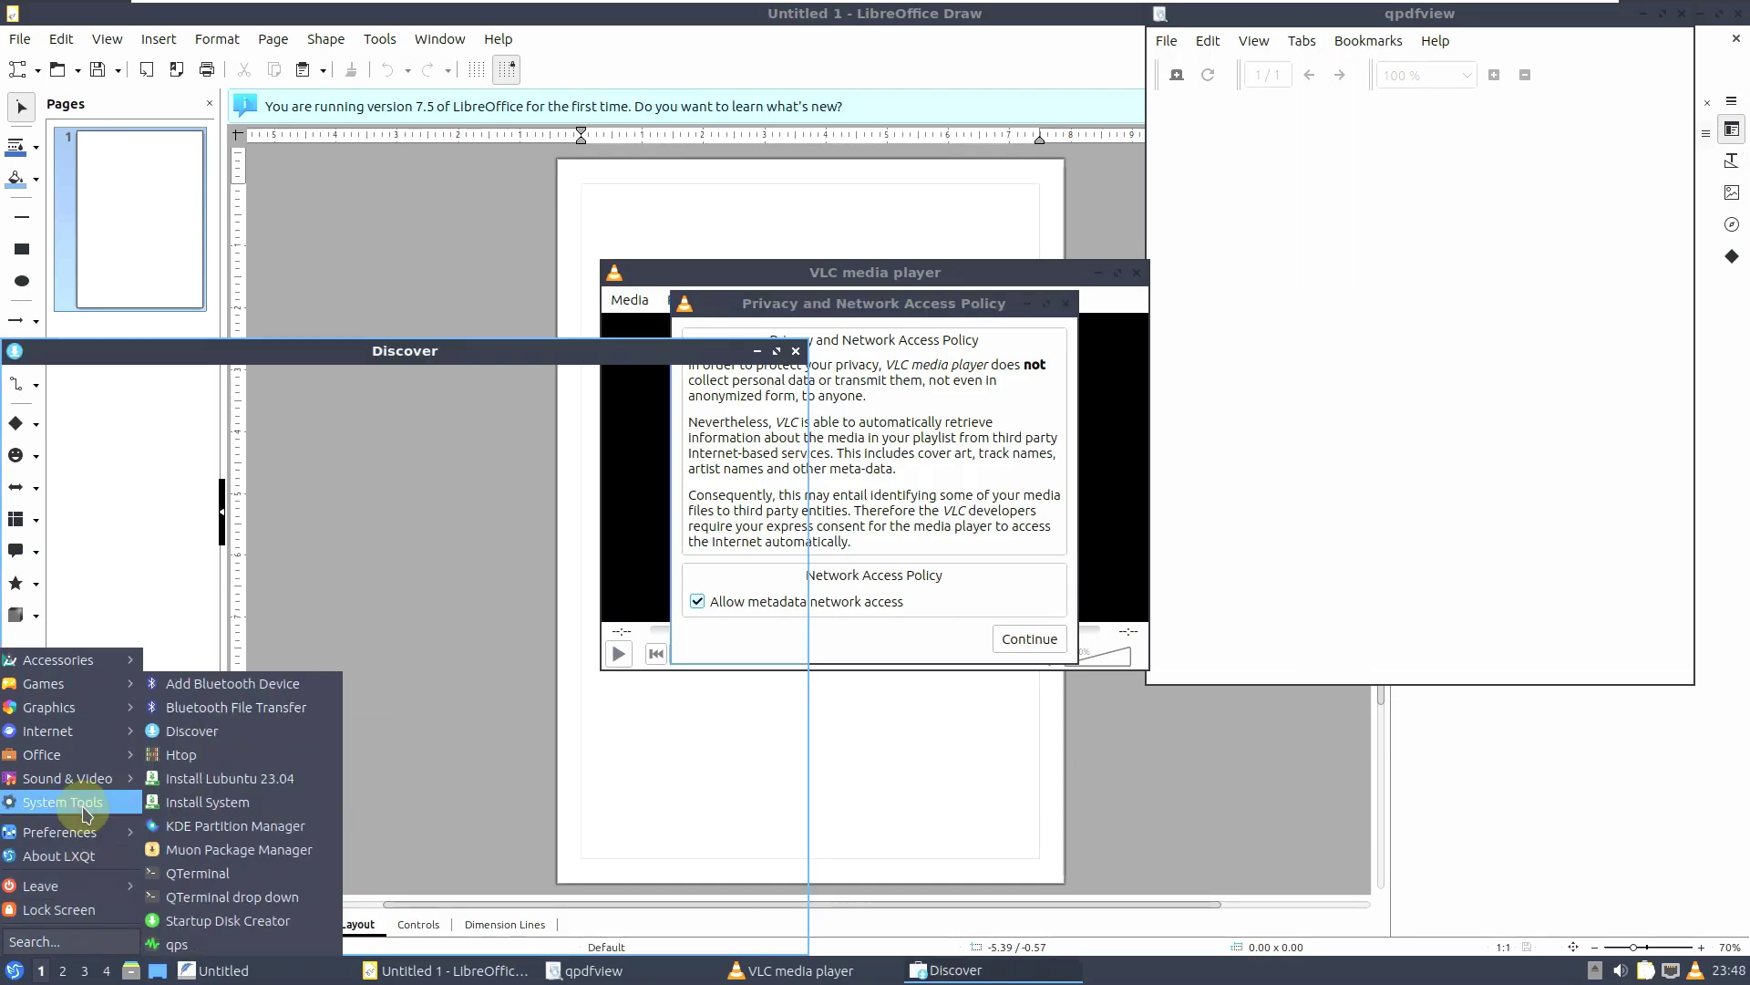
left_click(315, 937)
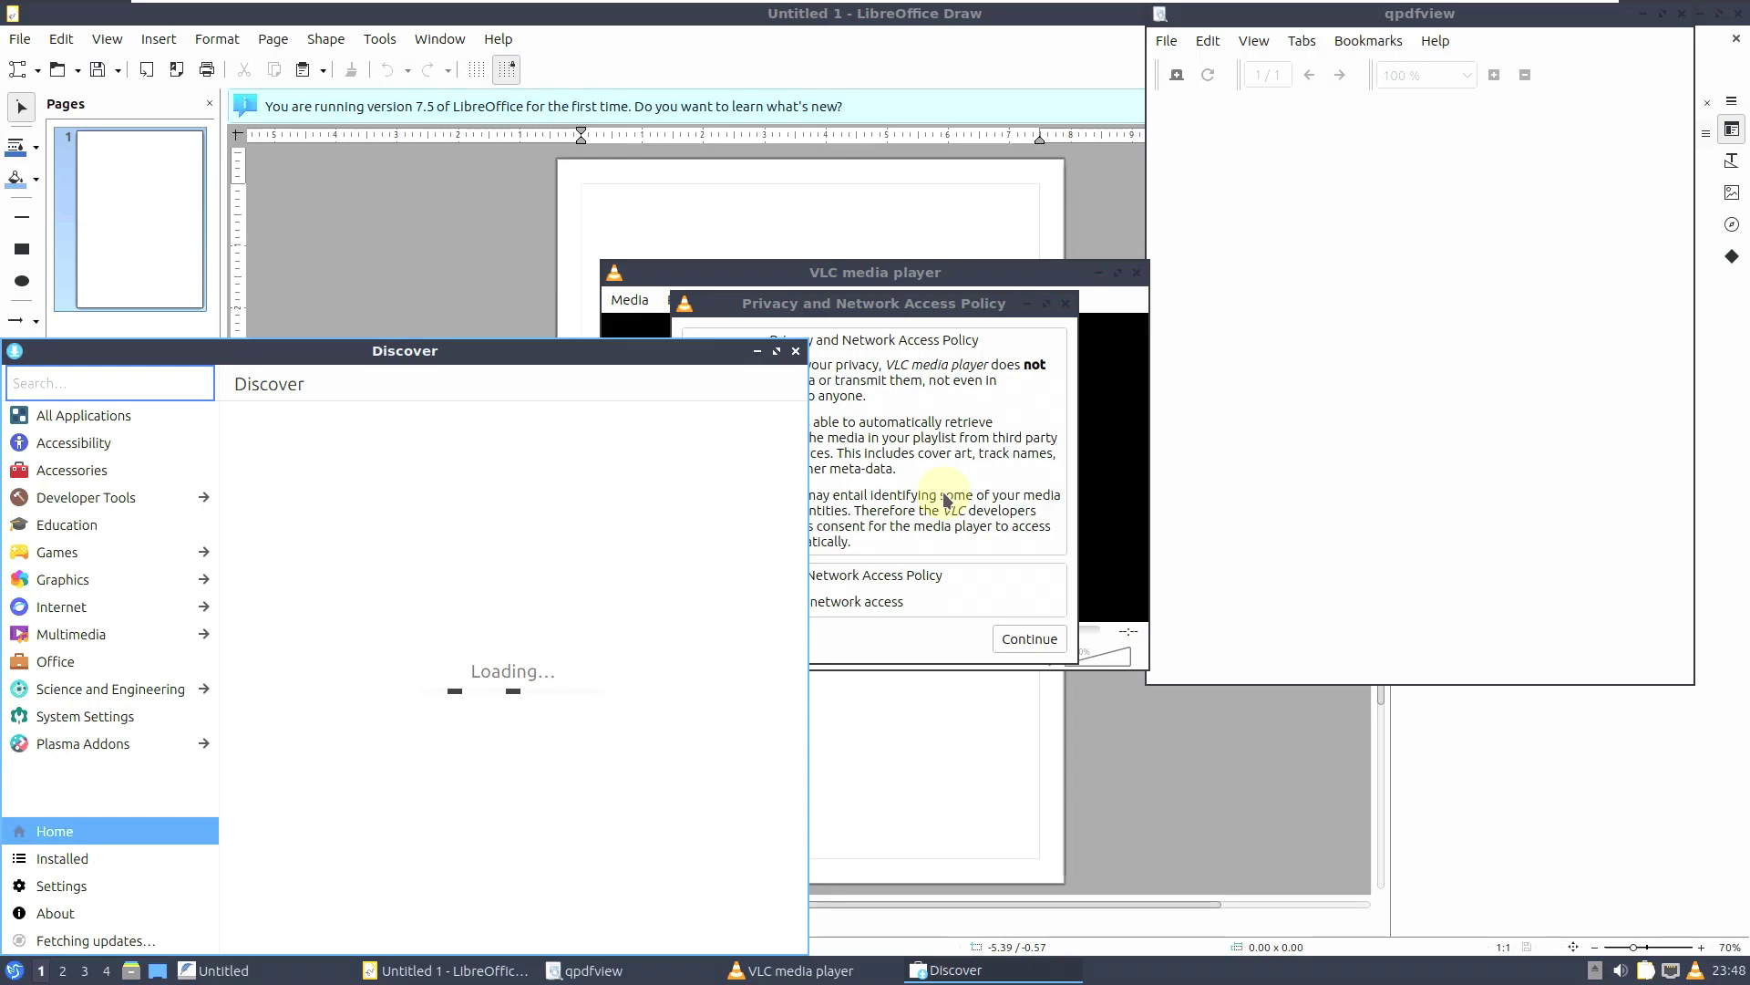
Dismiss Draw's Tip of the Day and open Help > About LibreOffice
left_click(1058, 173)
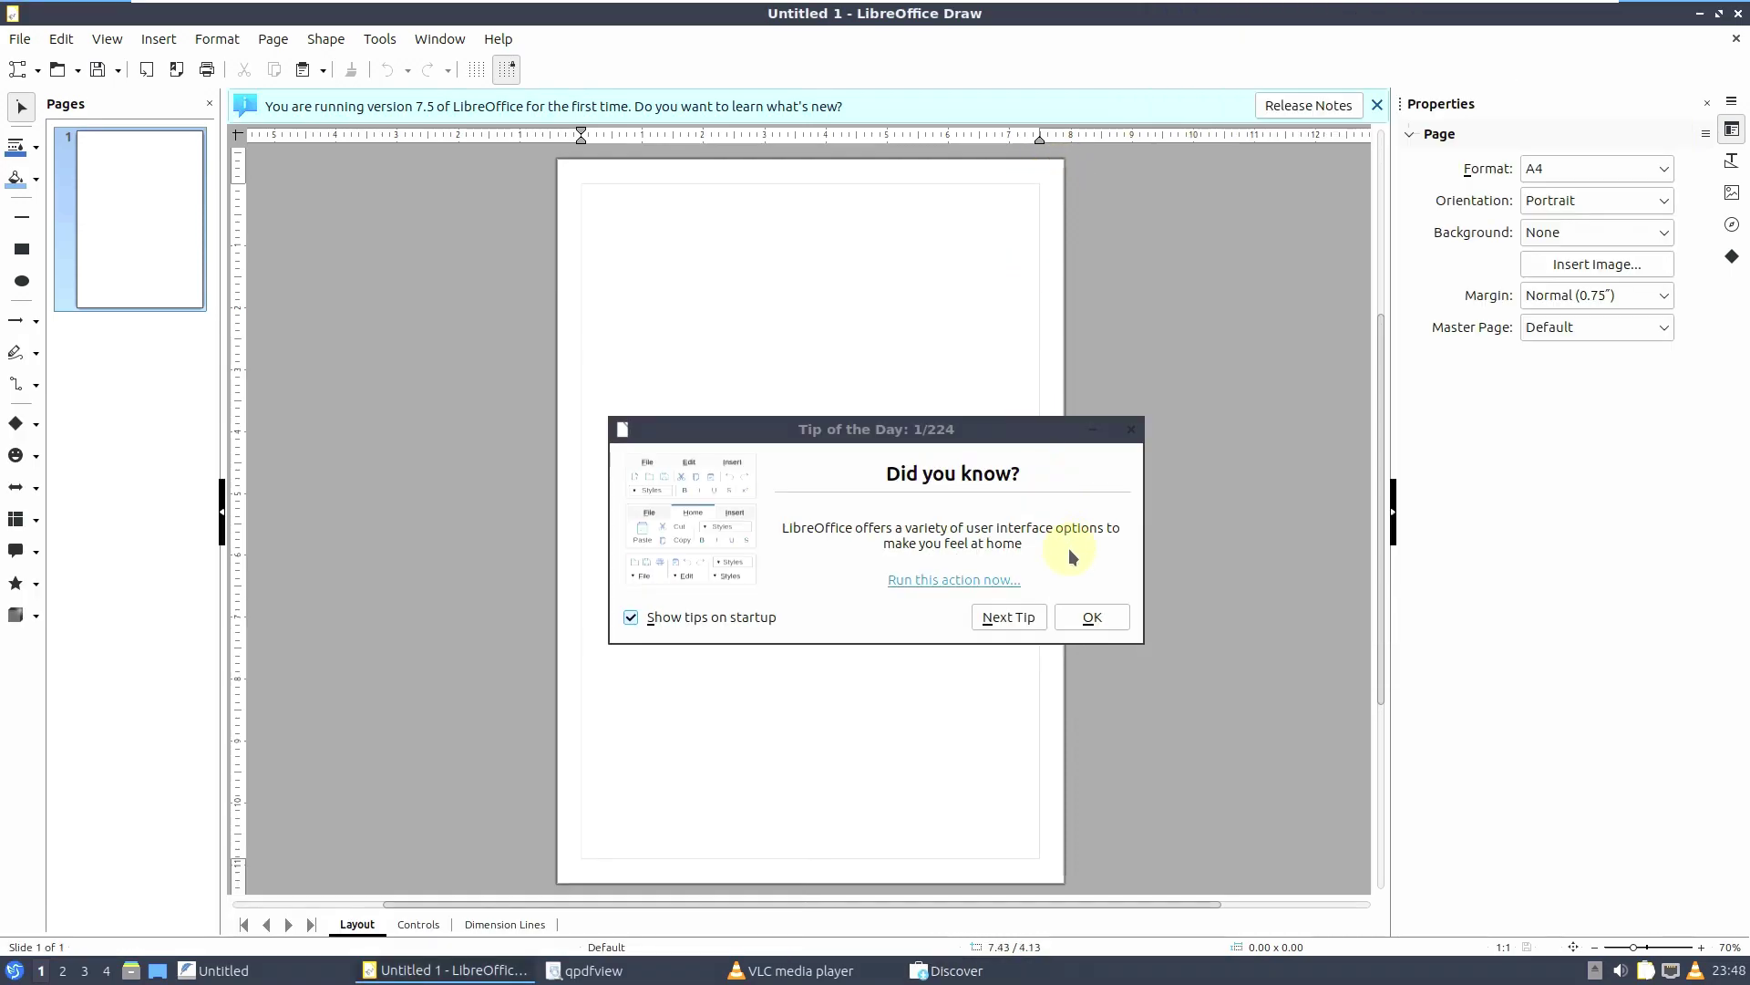
left_click(1131, 428)
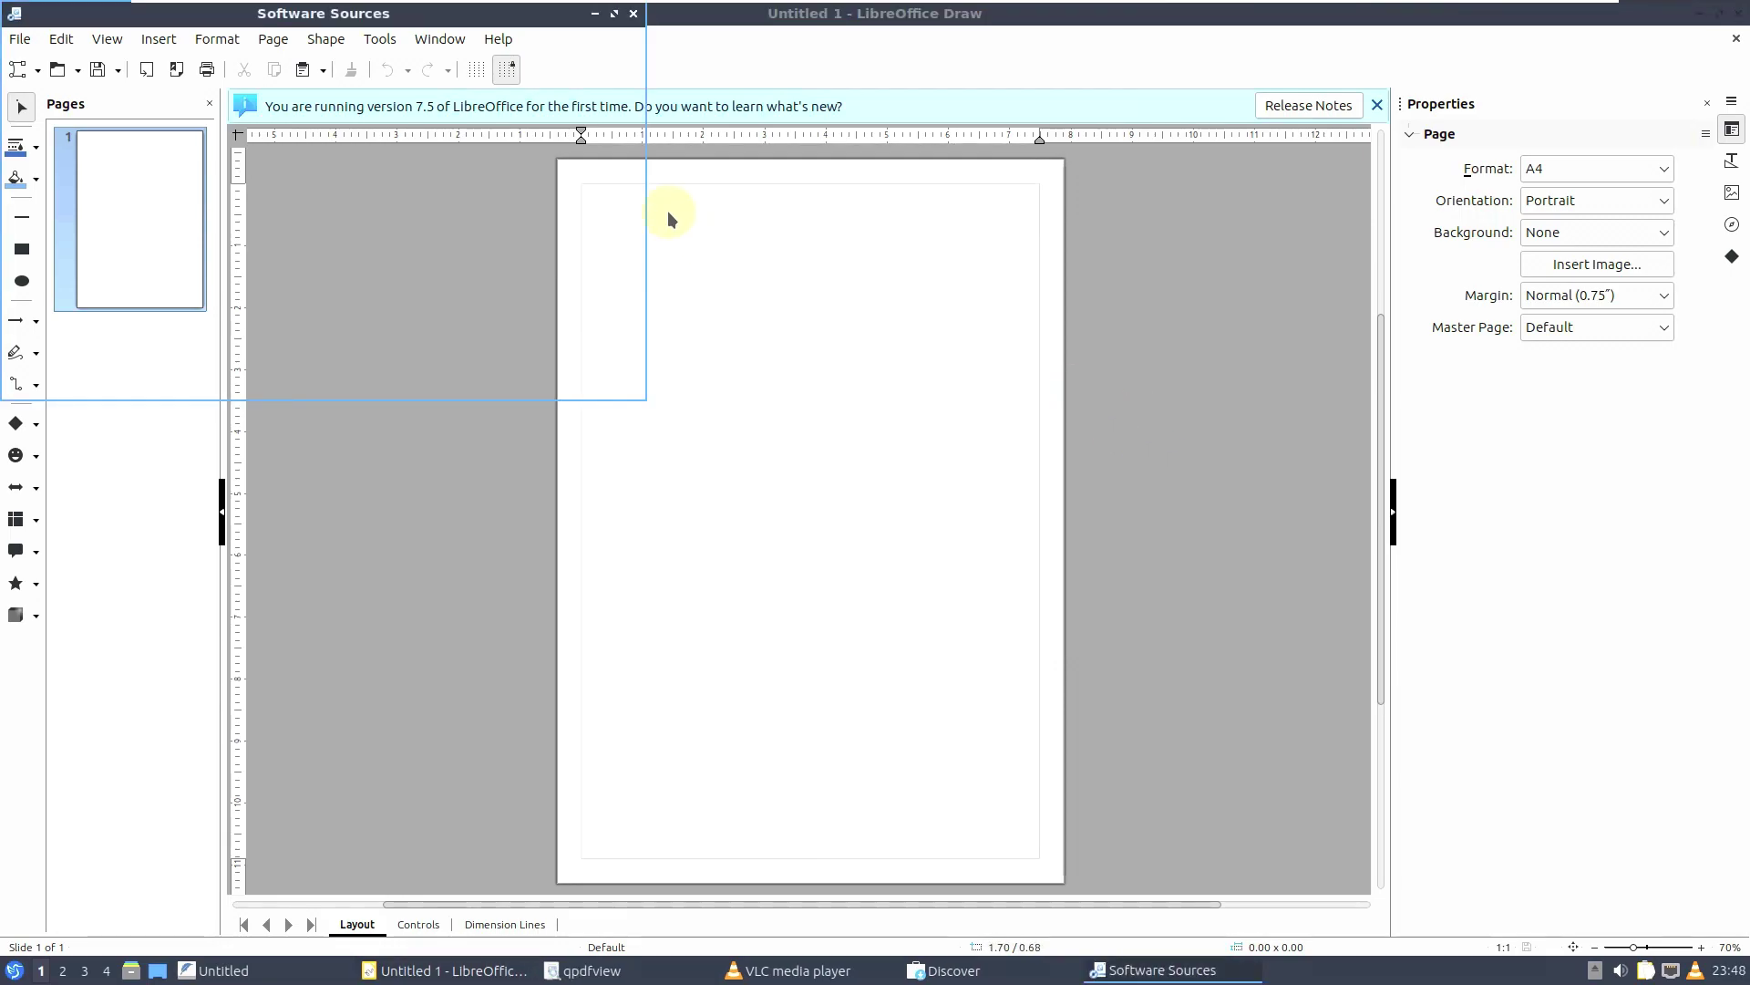
left_click(870, 20)
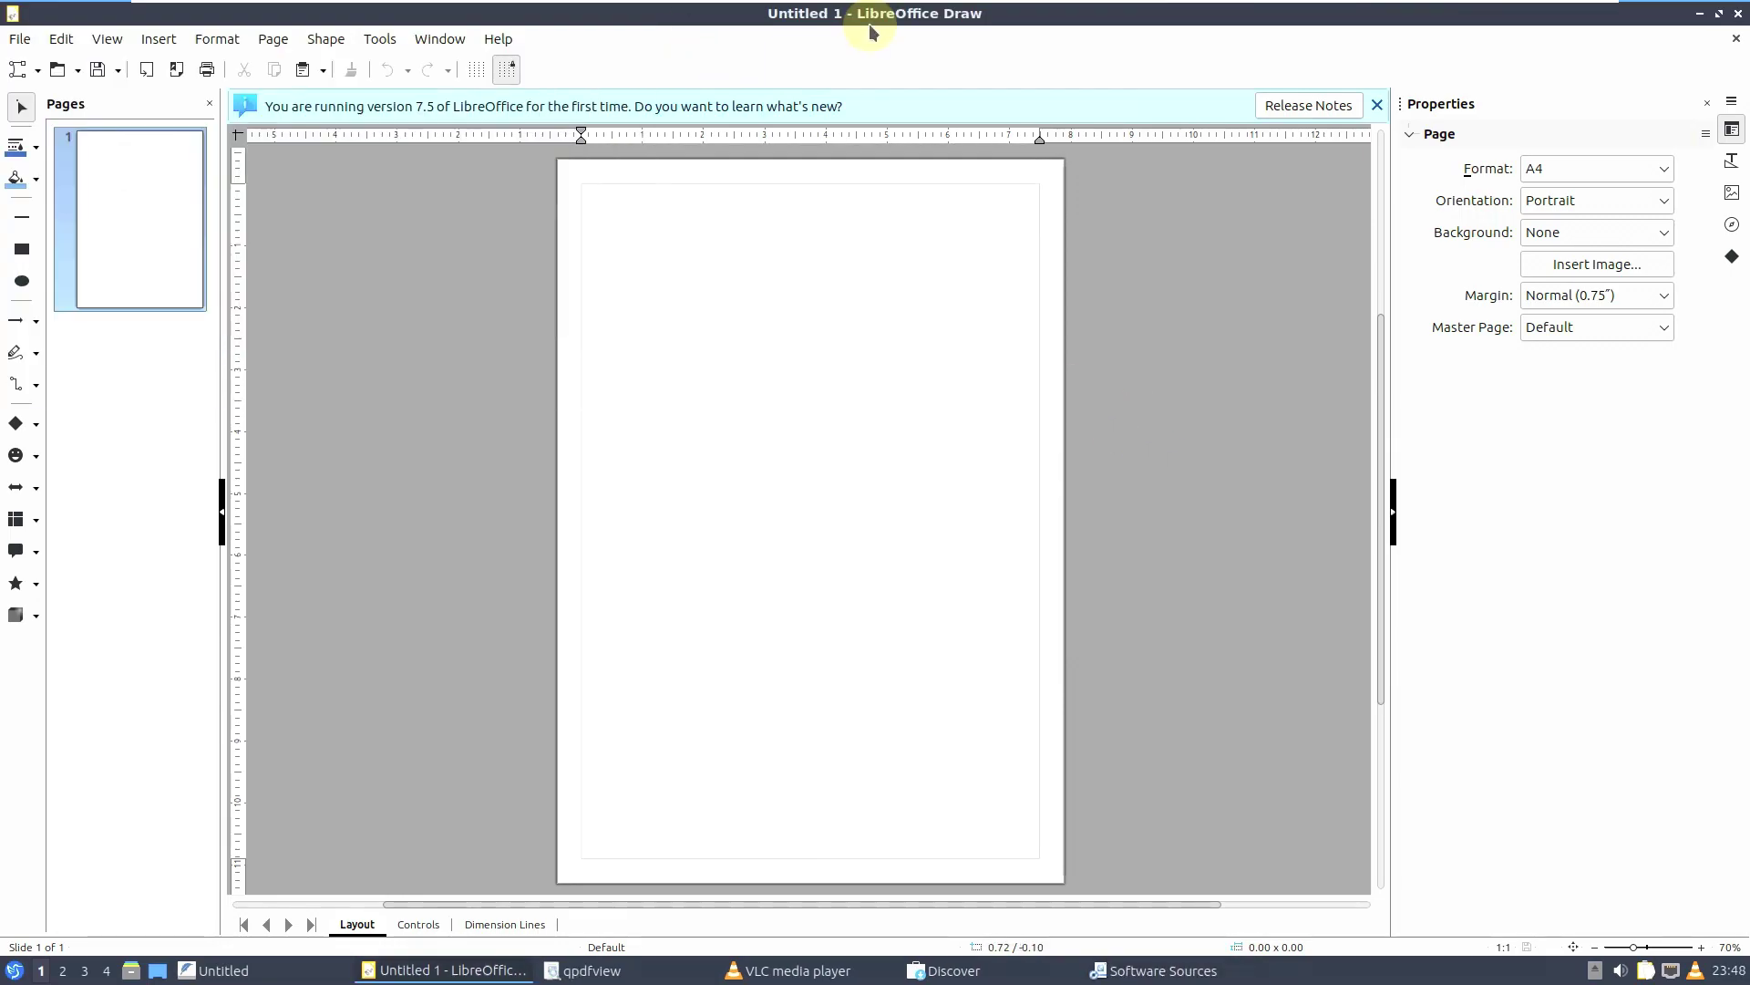
left_click(497, 39)
left_click(593, 355)
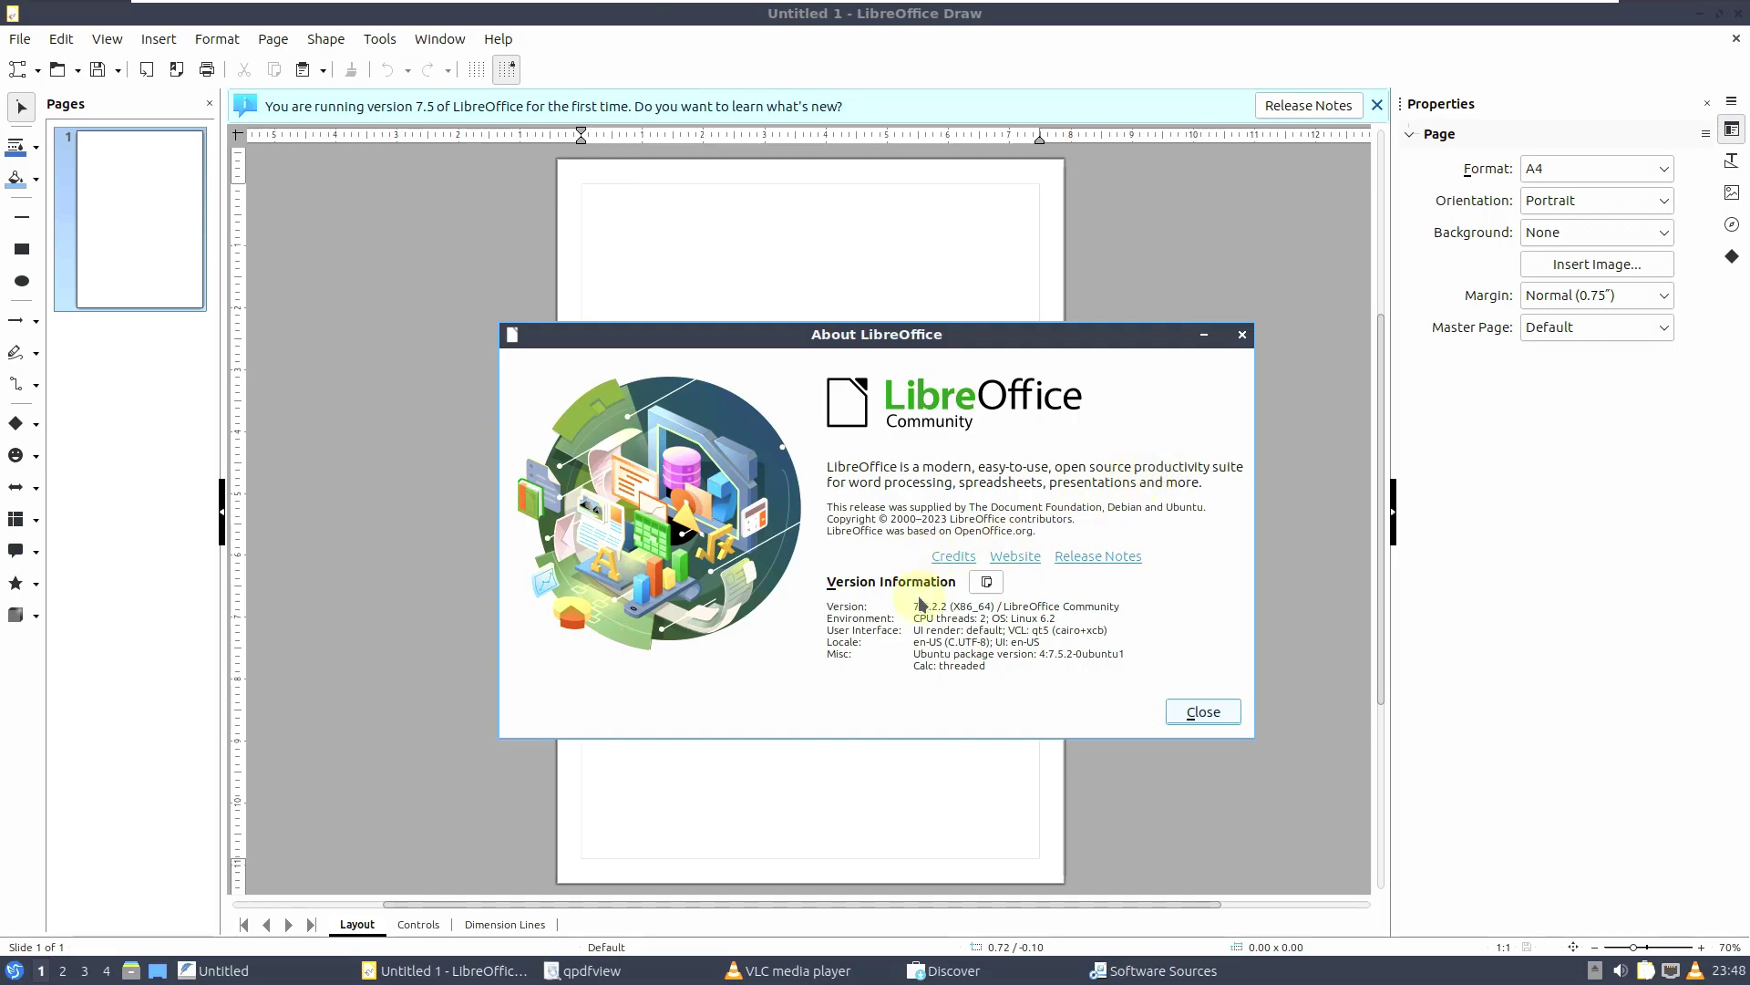
Close the About LibreOffice box and quit LibreOffice Draw
left_click(1203, 712)
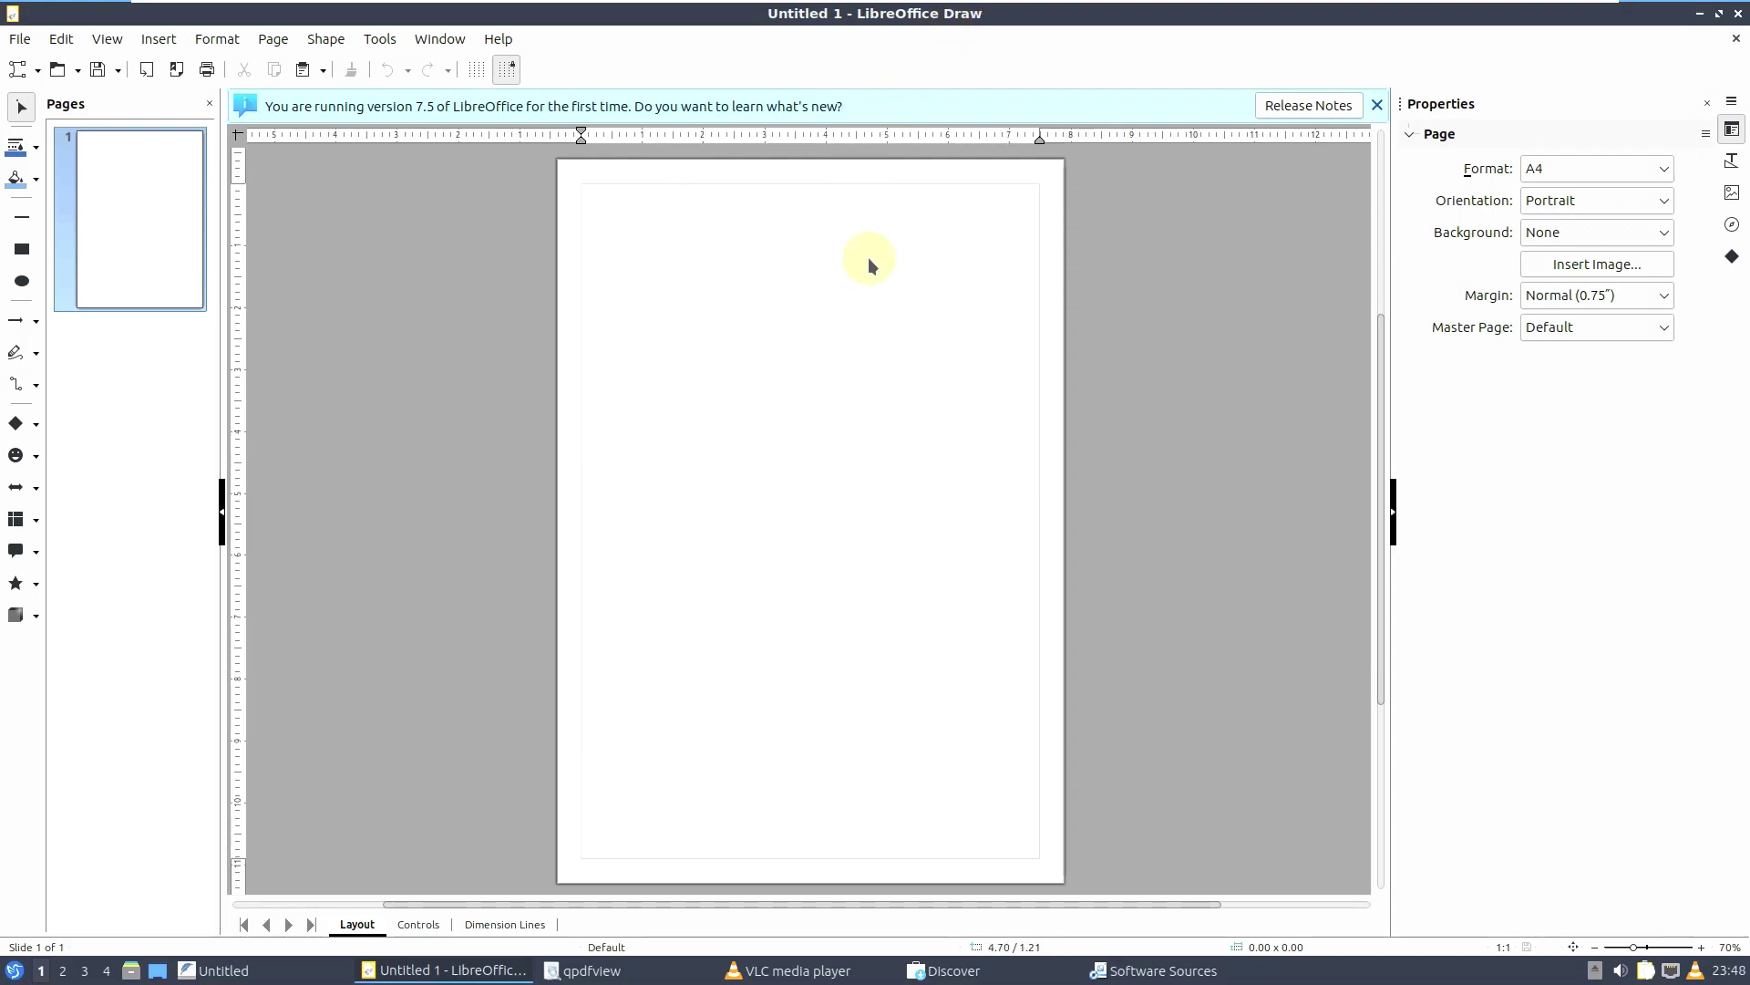
left_click(1738, 14)
left_click(902, 303)
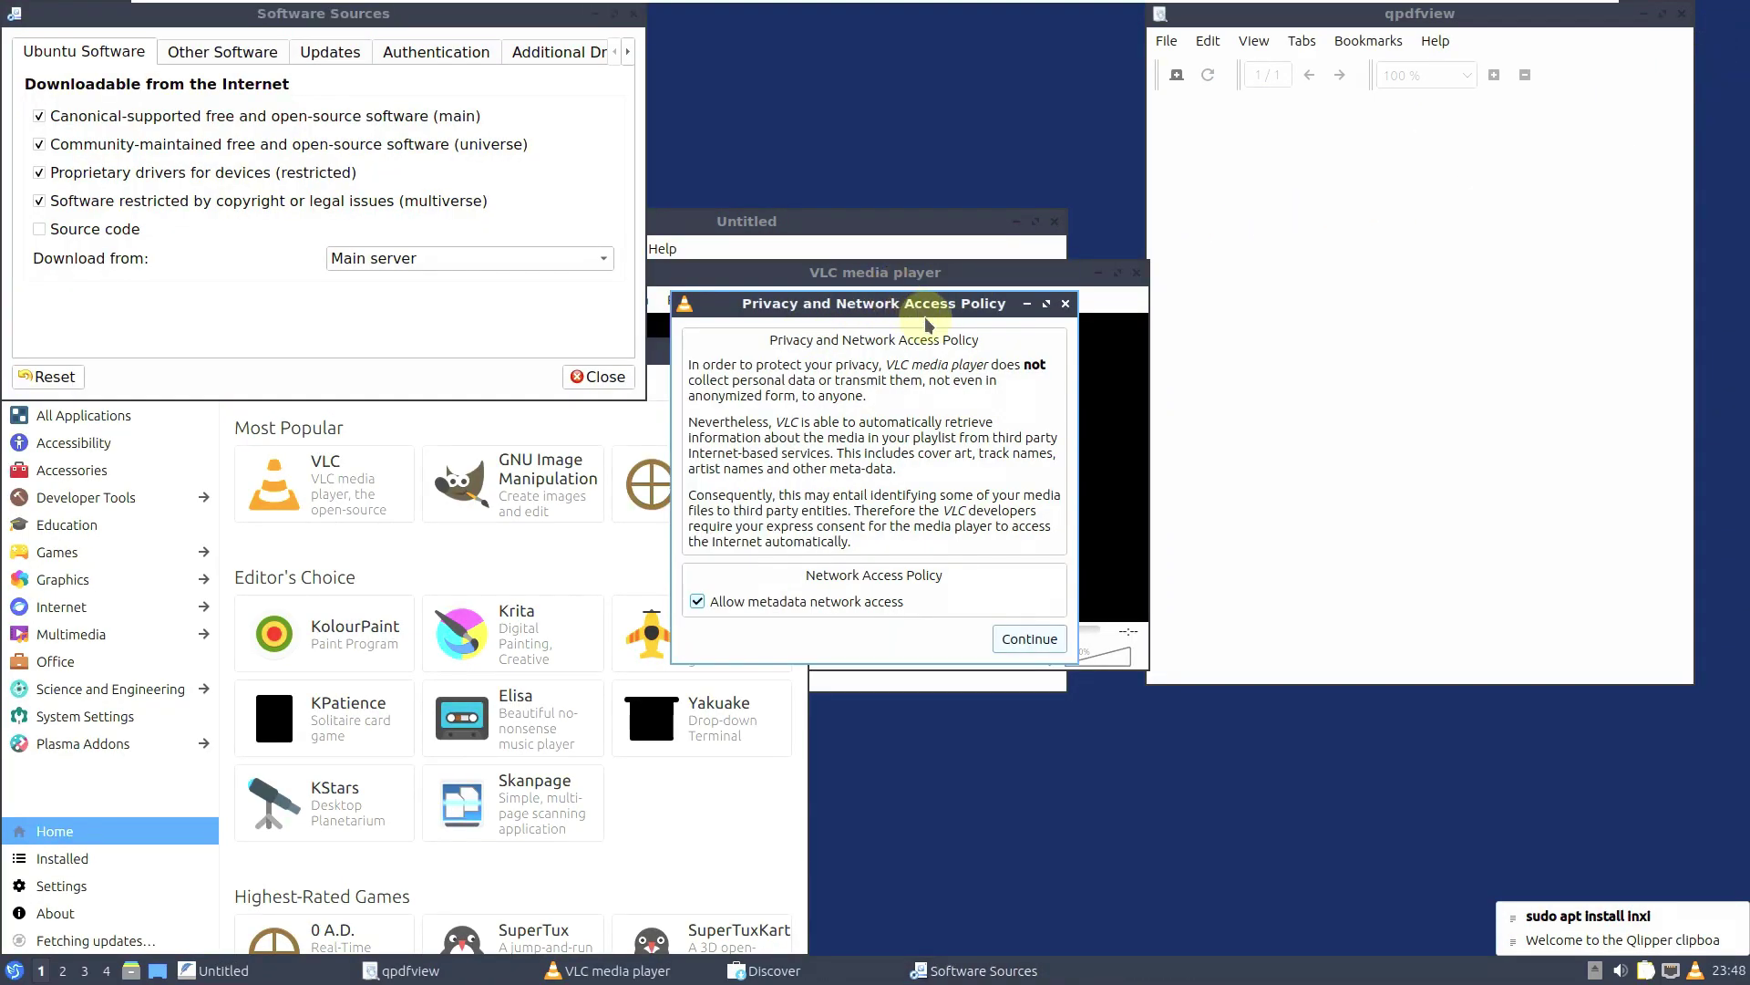
Accept VLC's network policy, check its About box (3.0.18), and quit VLC
left_click(1065, 303)
left_click(1029, 299)
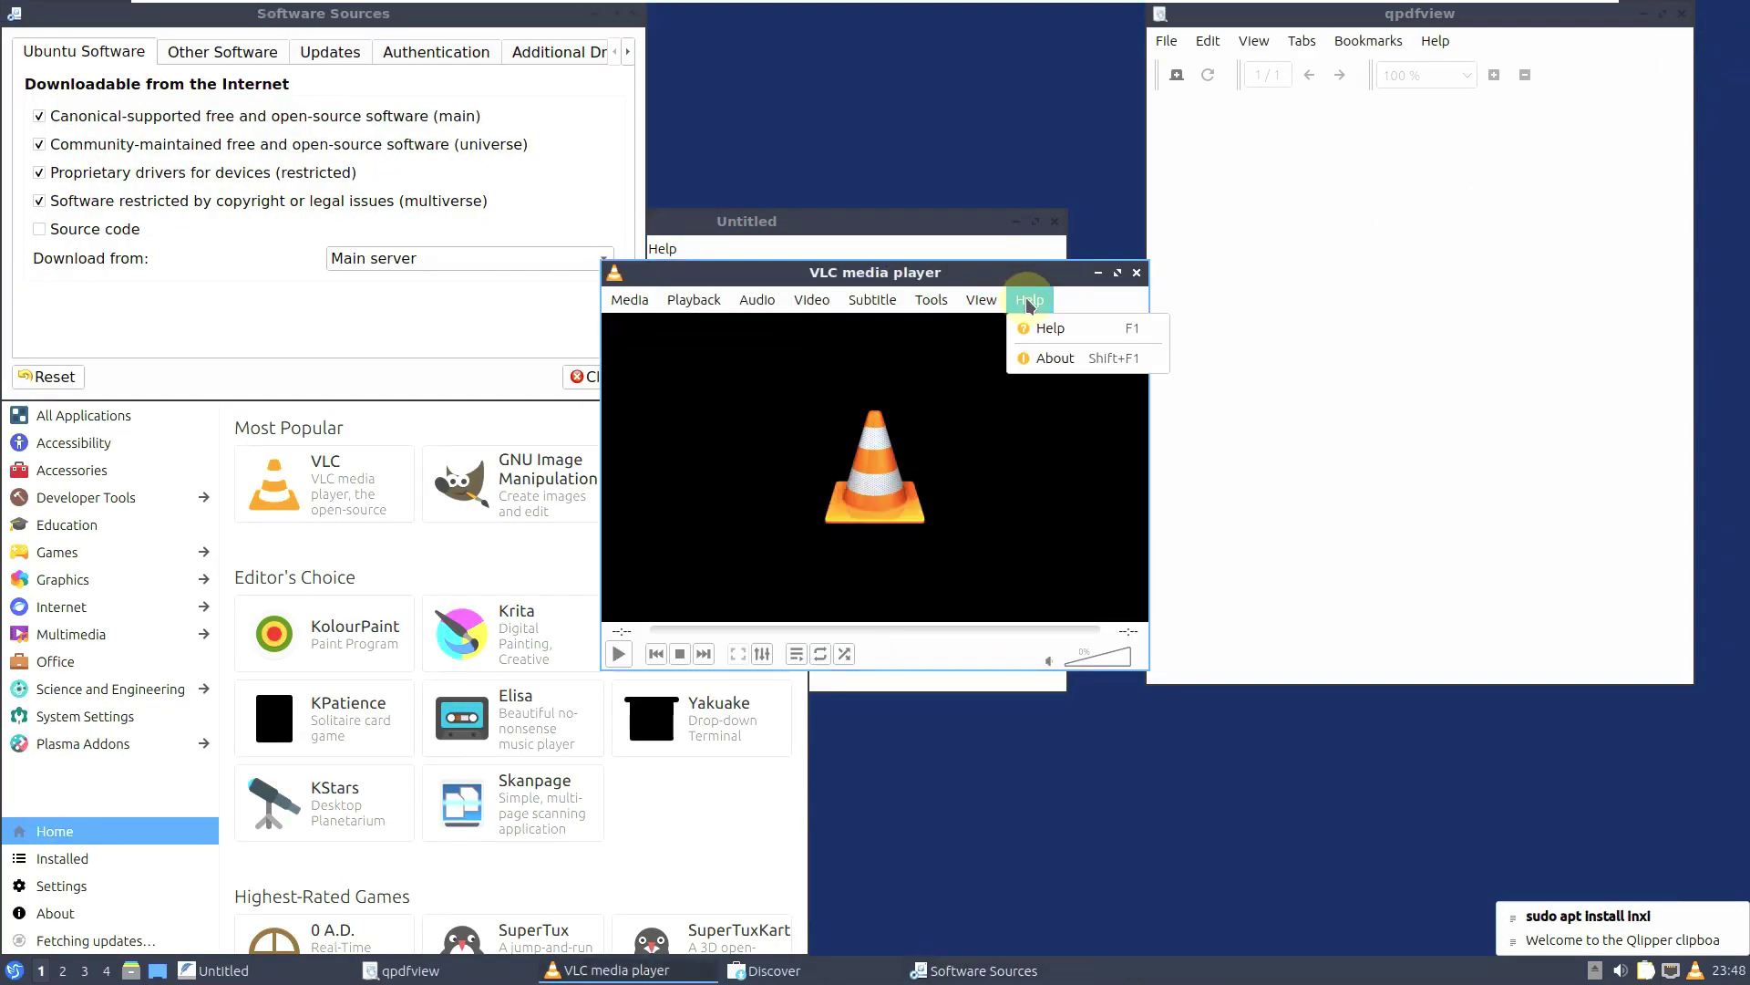
left_click(1054, 358)
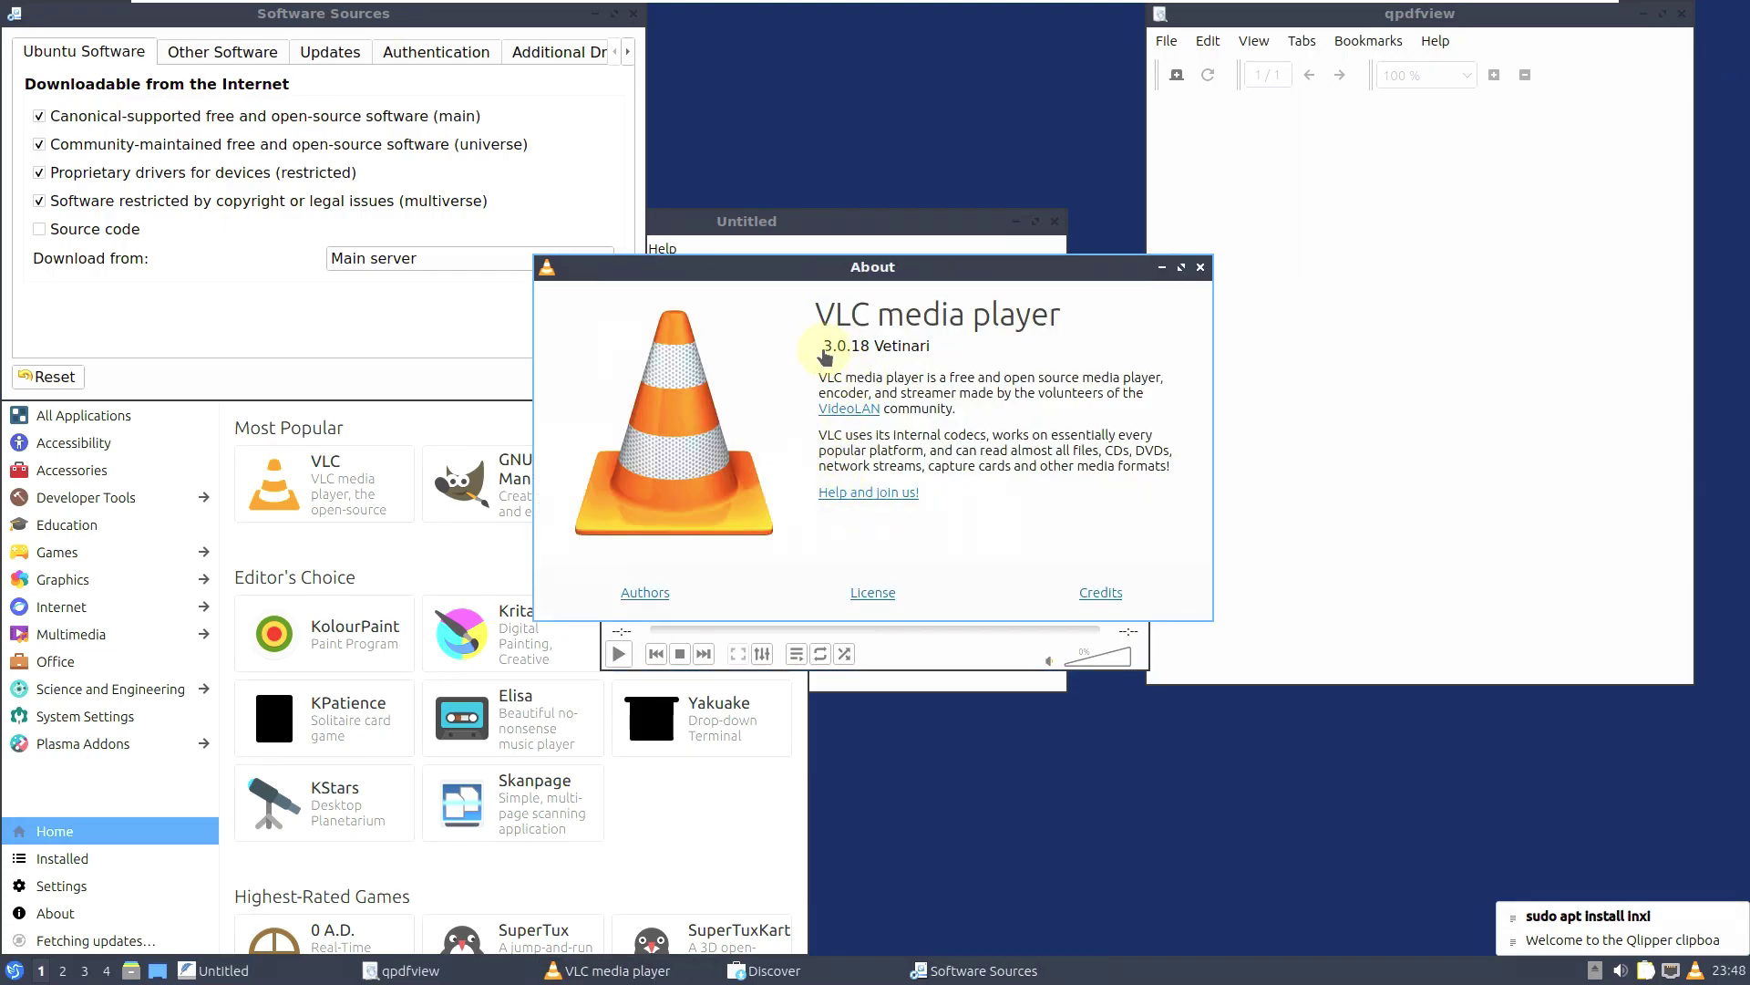
left_click(1199, 268)
left_click(1129, 271)
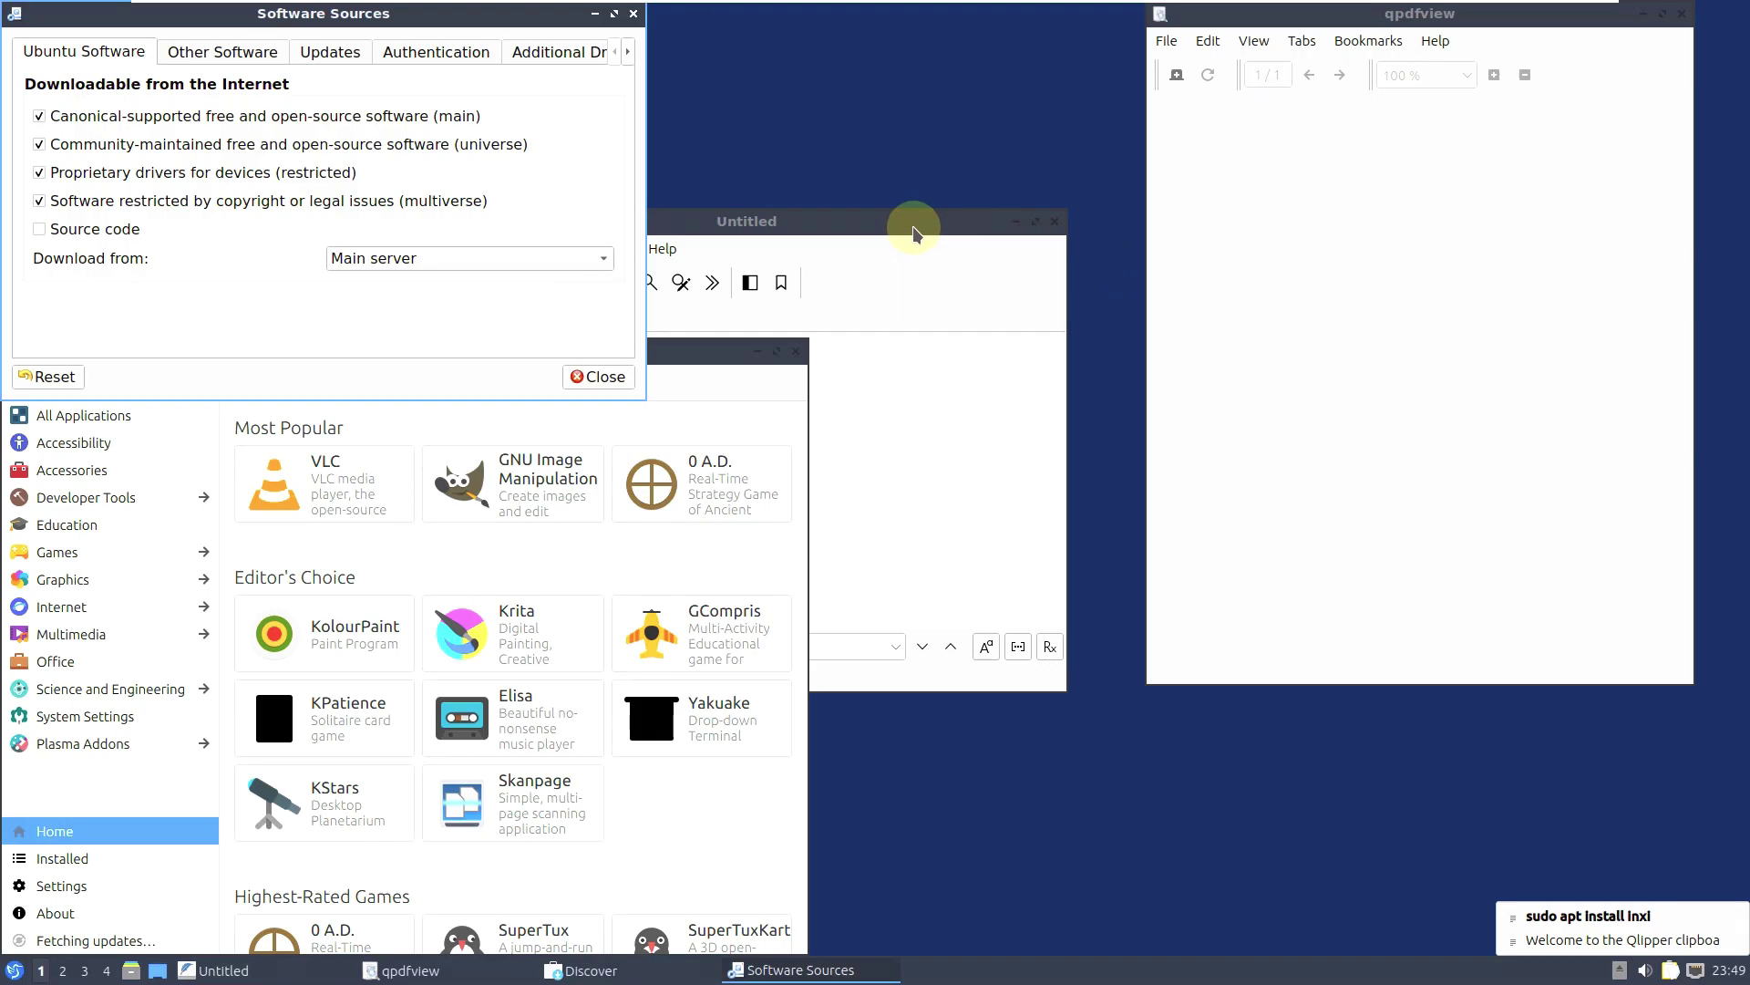
Check FeatherPad's About box (1.3.5) and close the editor
left_click_drag(914, 223, 1338, 217)
left_click(1081, 245)
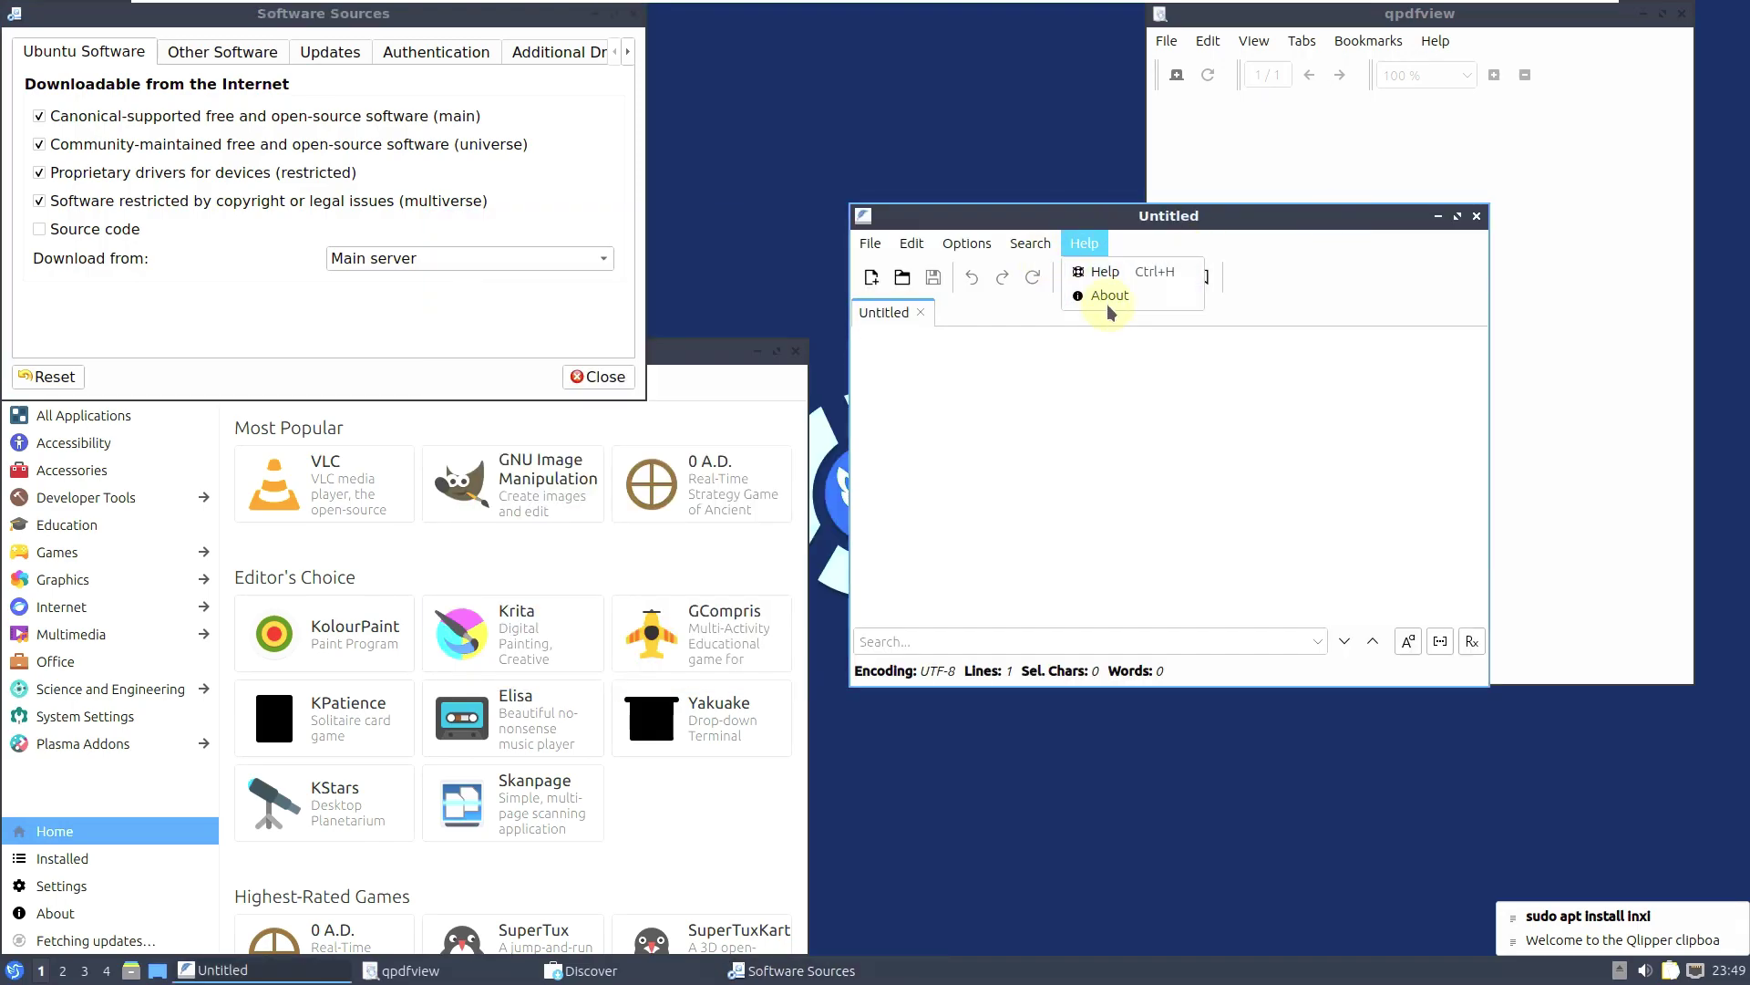
left_click(1110, 299)
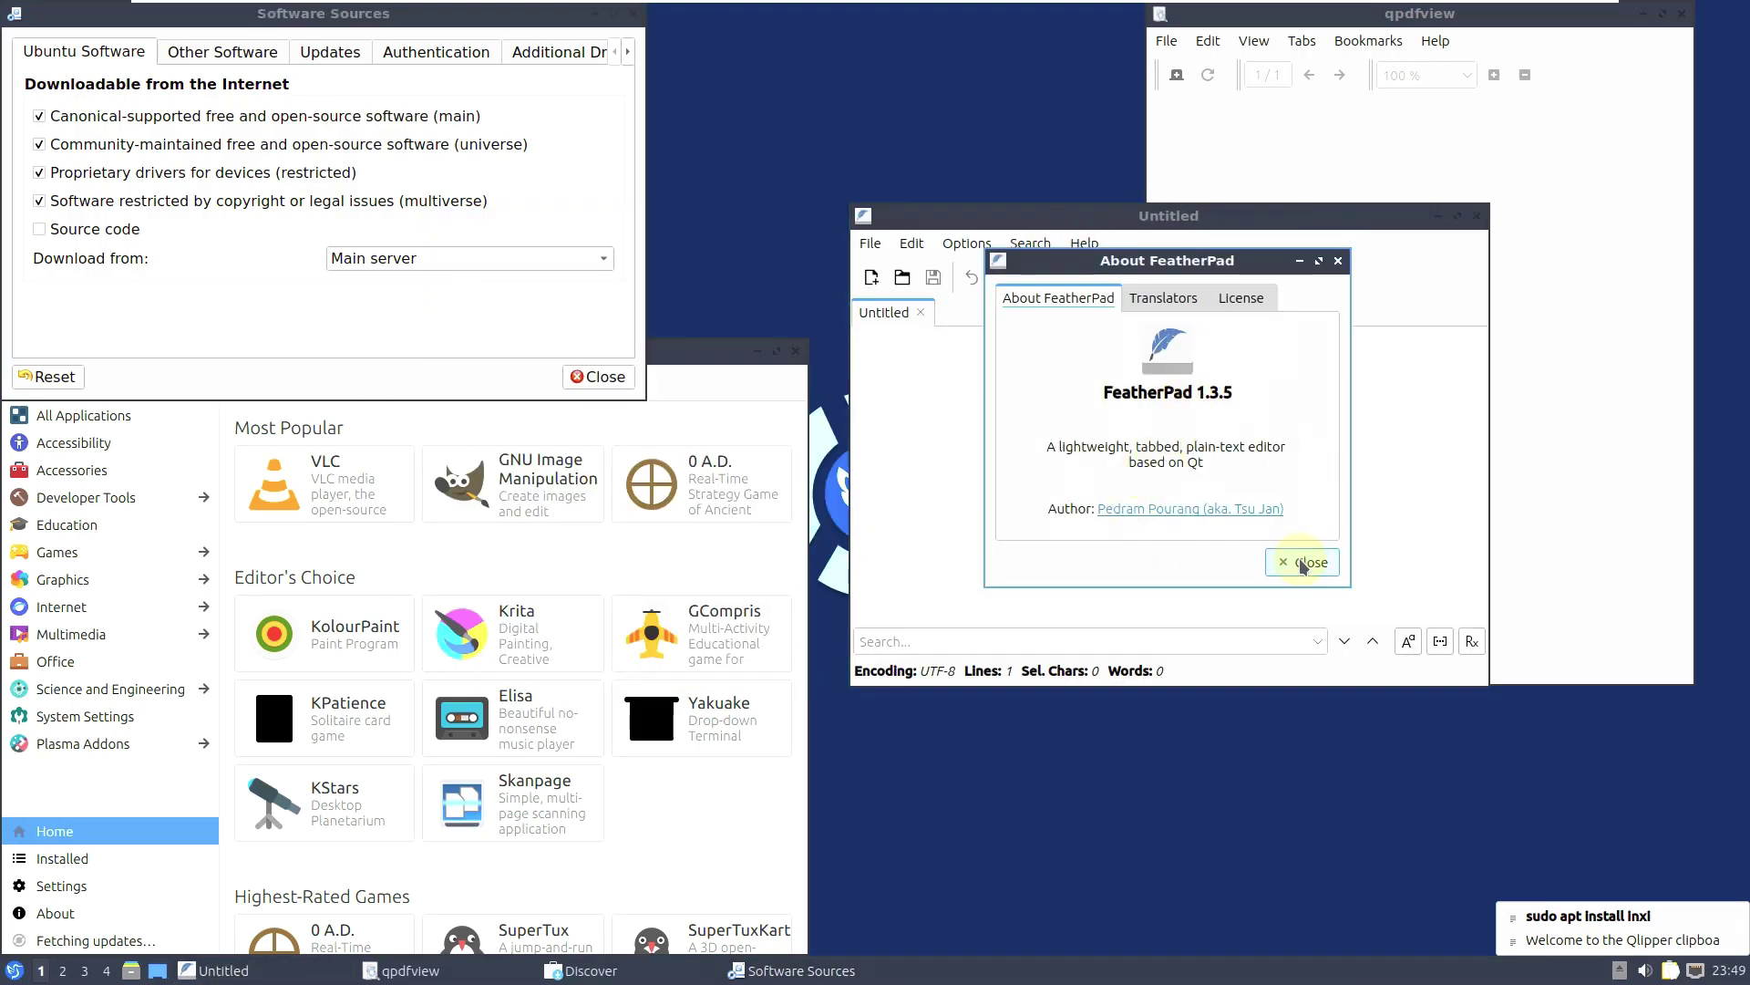
left_click(1303, 562)
left_click(1476, 217)
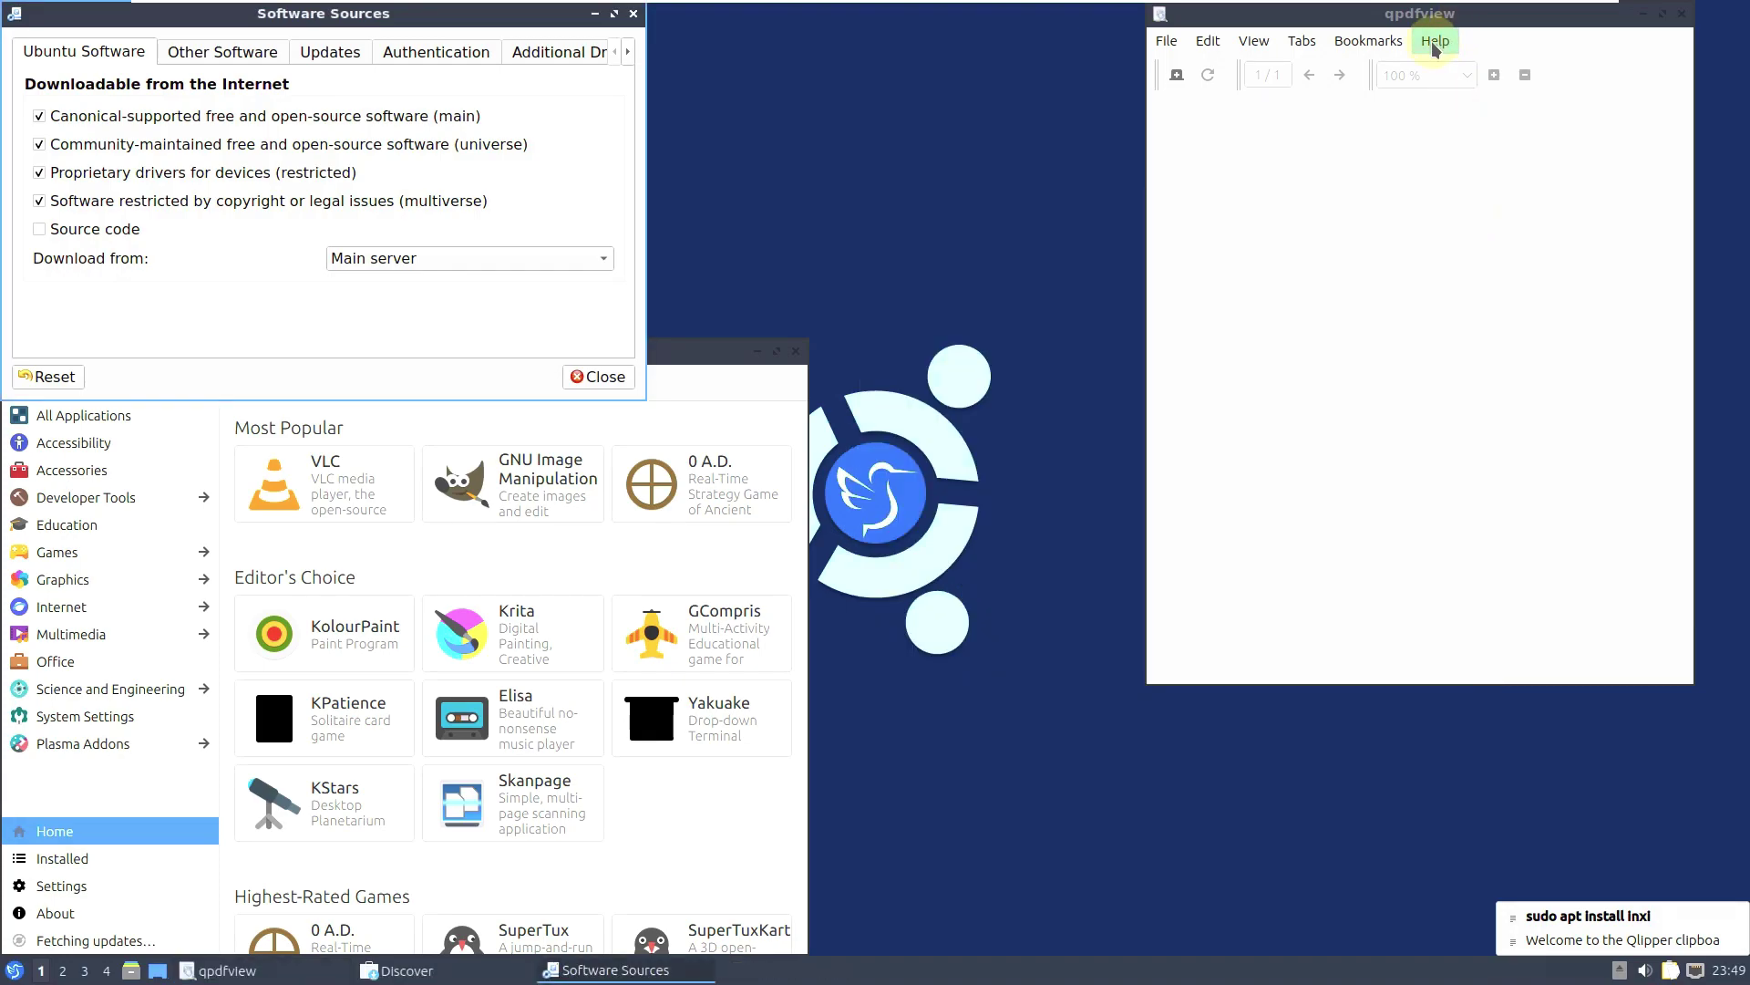
Check qpdfview's About box (0.5.0) and close the viewer
left_click(1435, 42)
left_click(1455, 100)
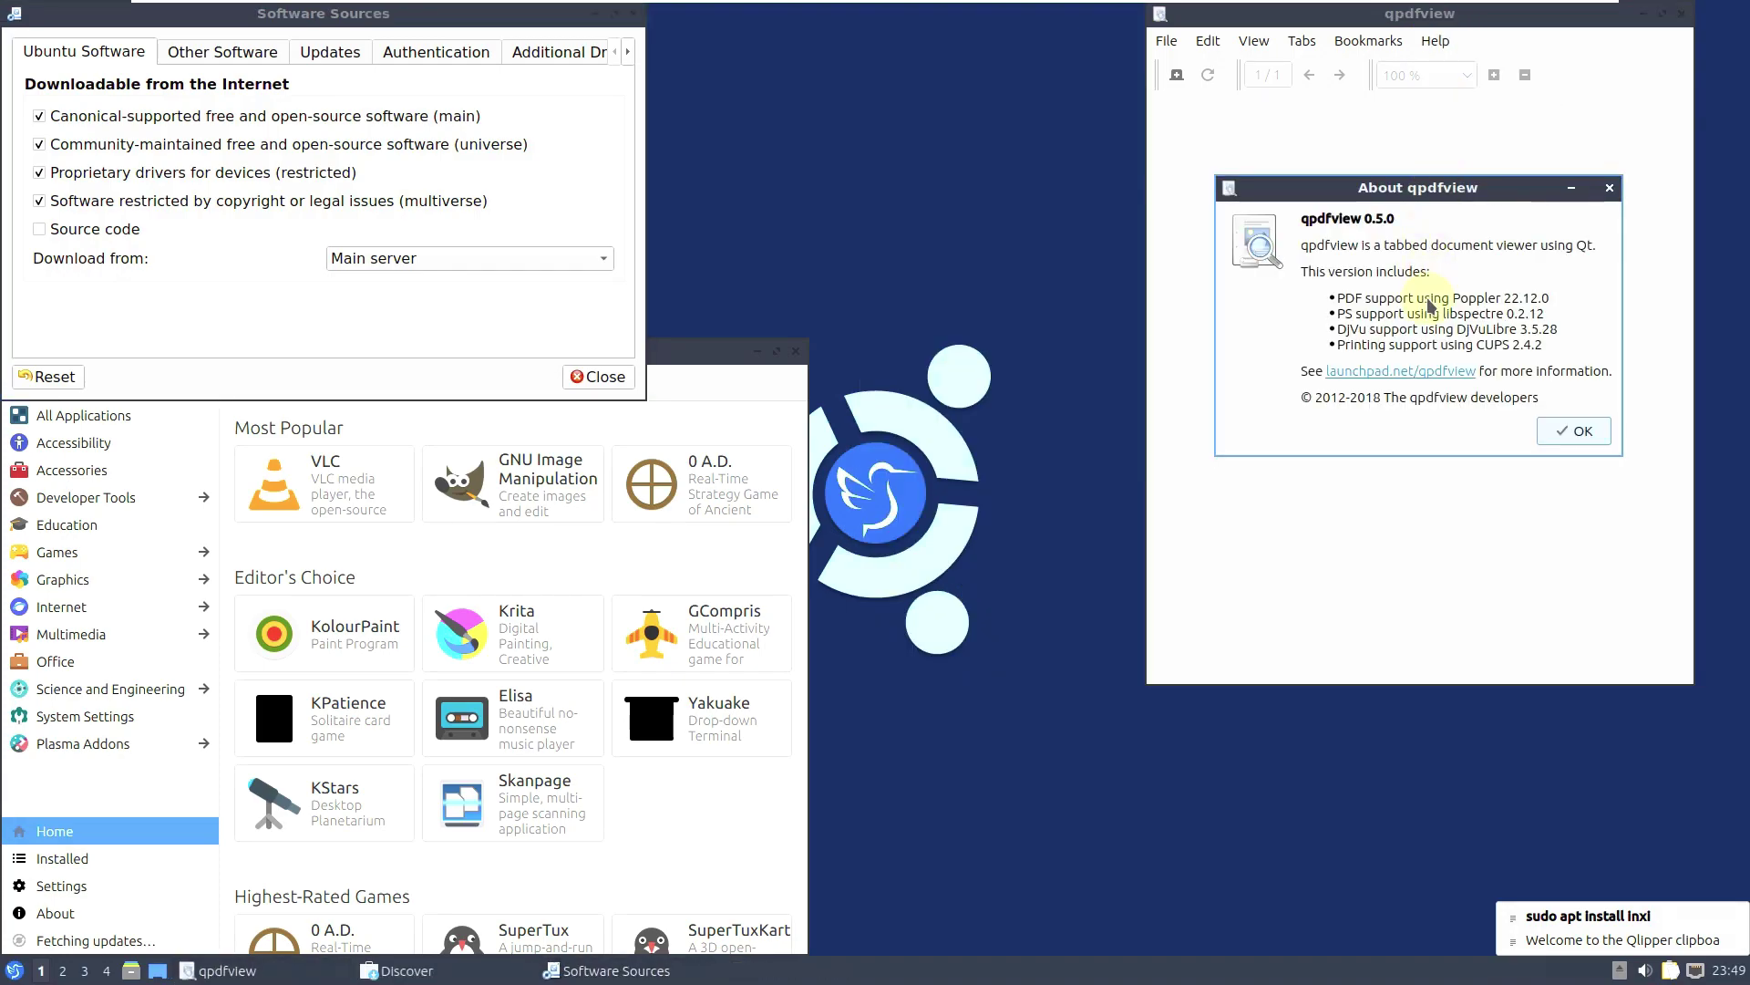
left_click(1575, 432)
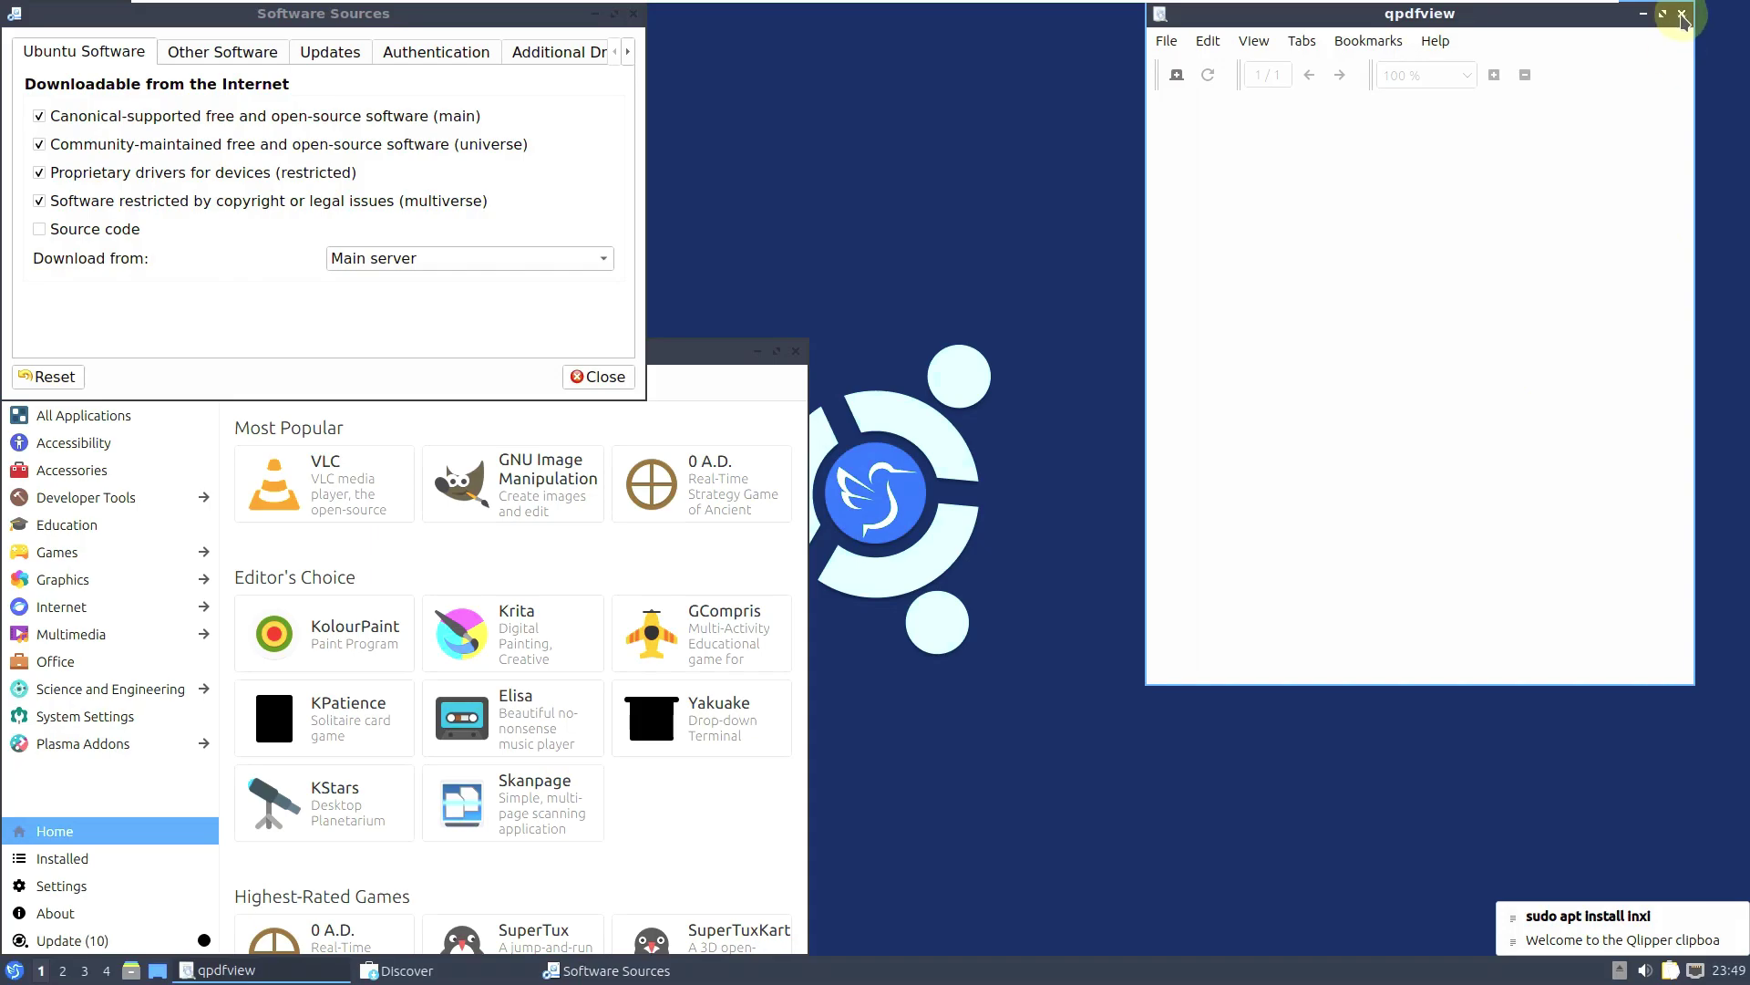
left_click(1683, 13)
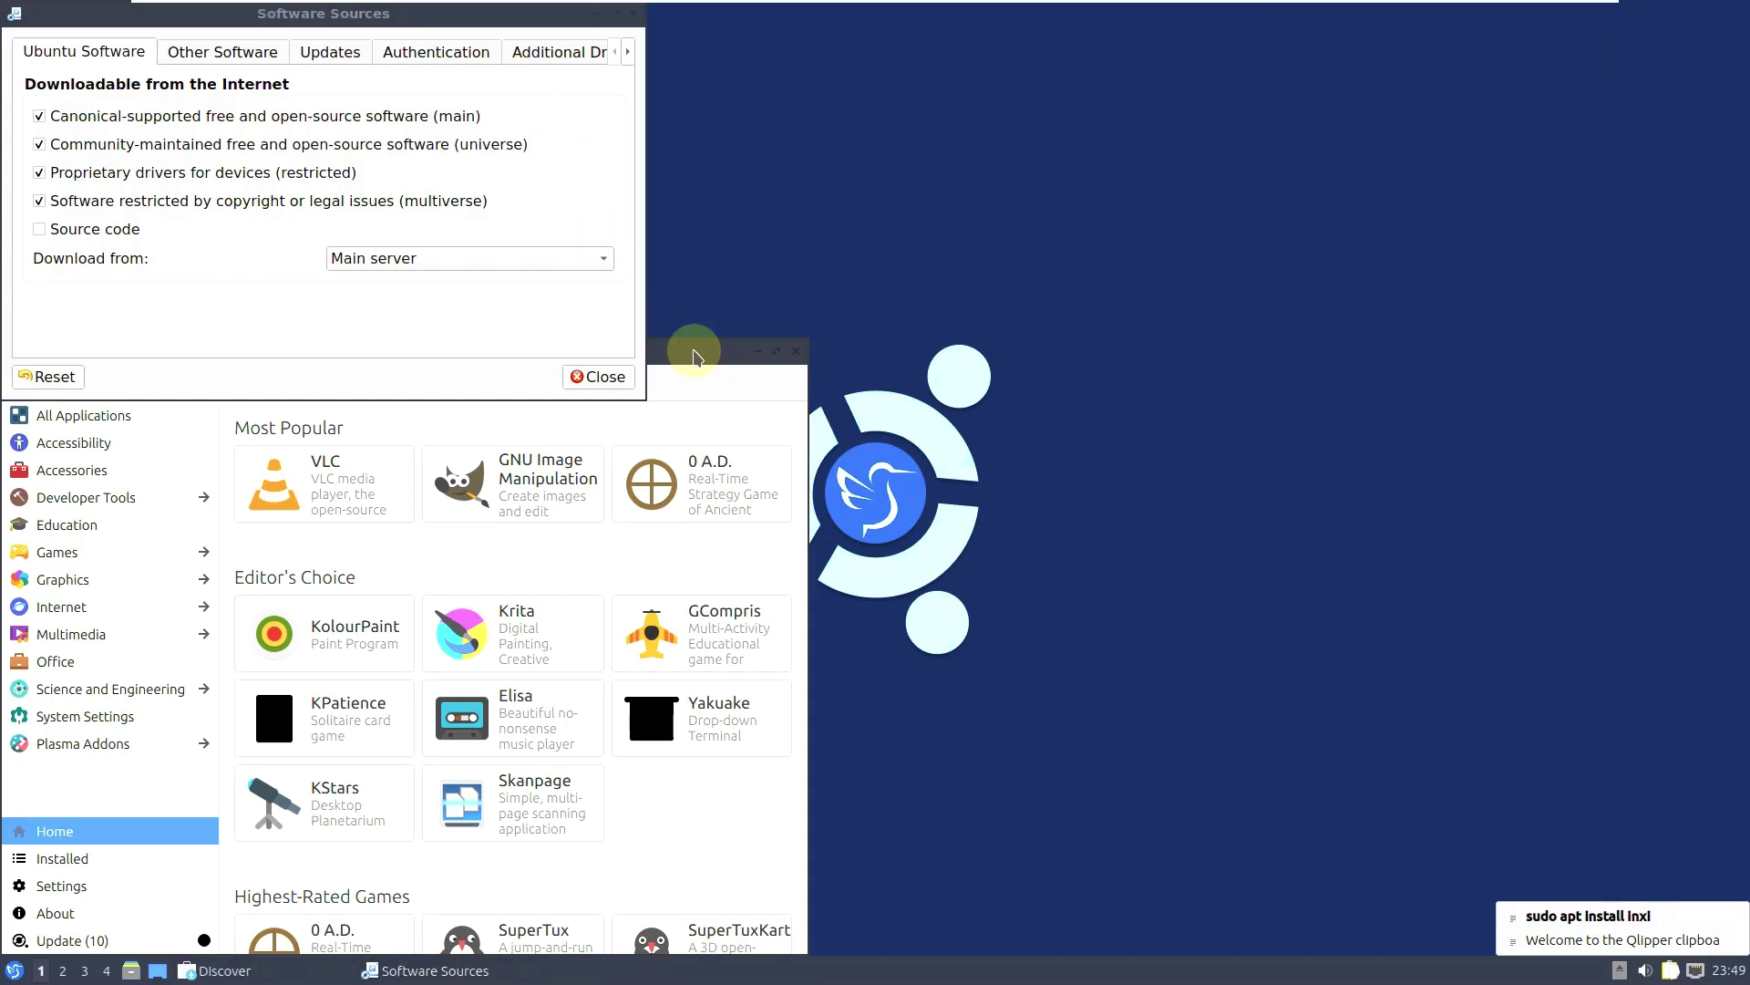
Browse Software Sources' Other Software, Updates, Authentication and Additional Drivers tabs, close it, and maximize Discover
left_click_drag(671, 339, 1363, 250)
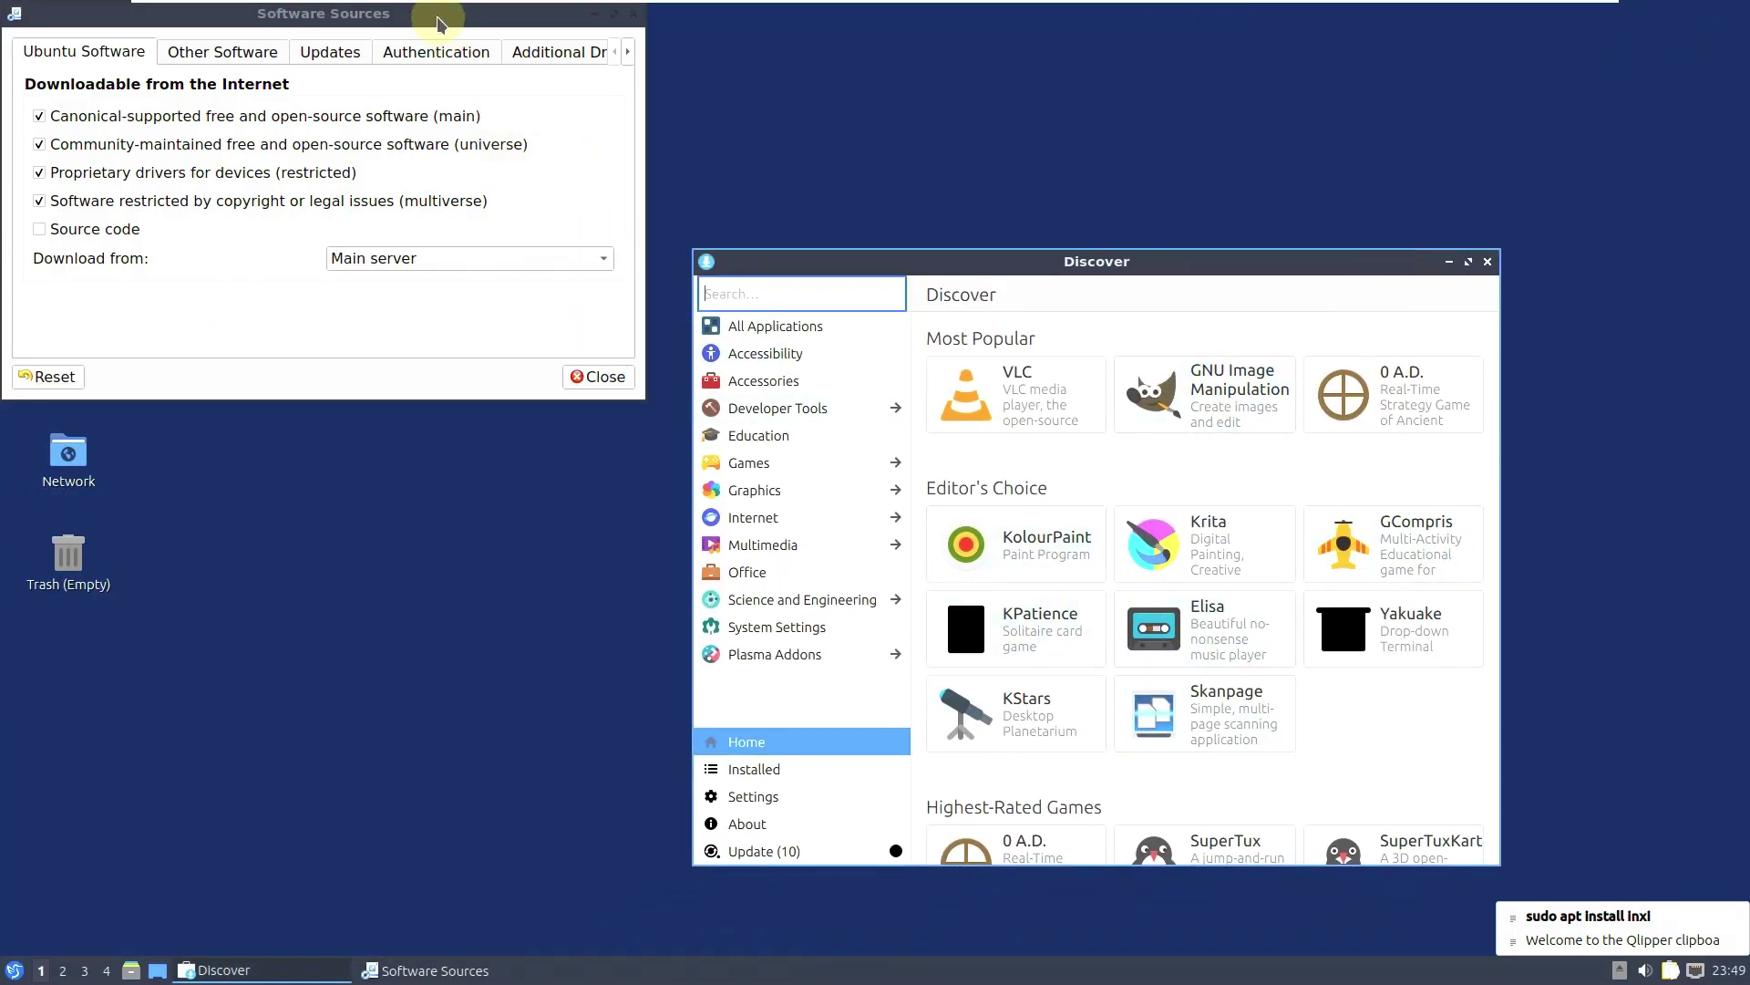
left_click_drag(448, 13, 494, 243)
left_click(273, 281)
left_click(357, 289)
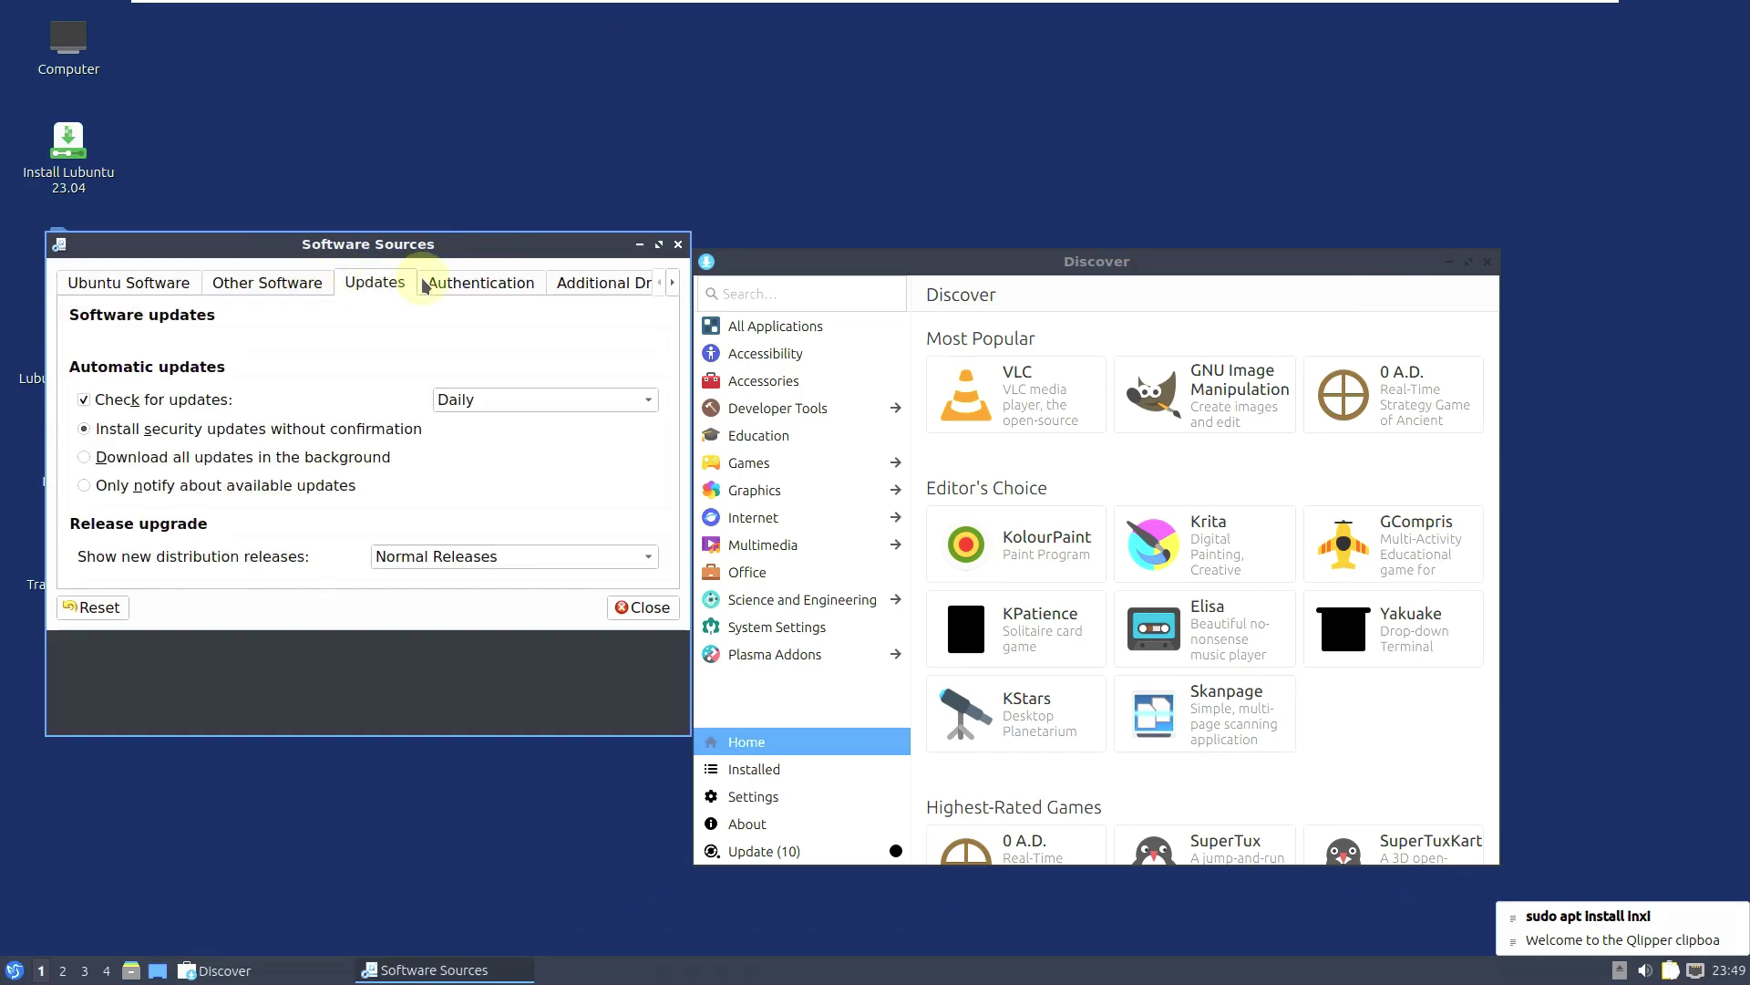
left_click(427, 283)
left_click(590, 282)
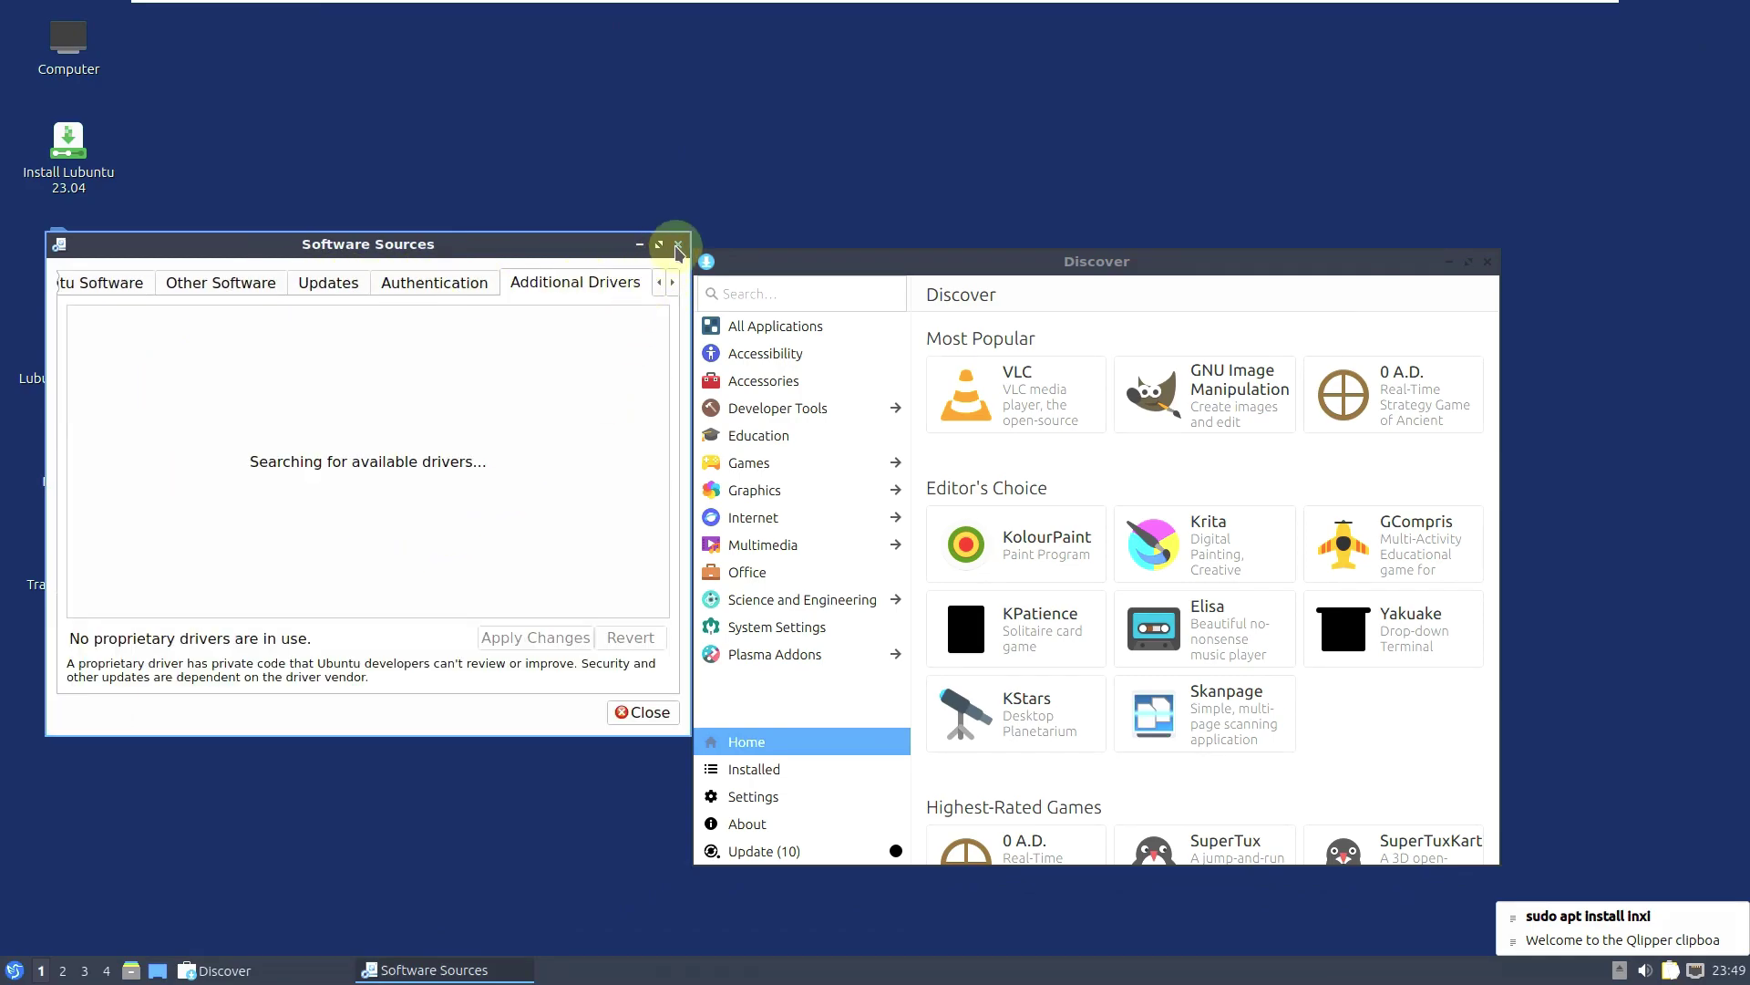
left_click(677, 243)
left_click(1468, 262)
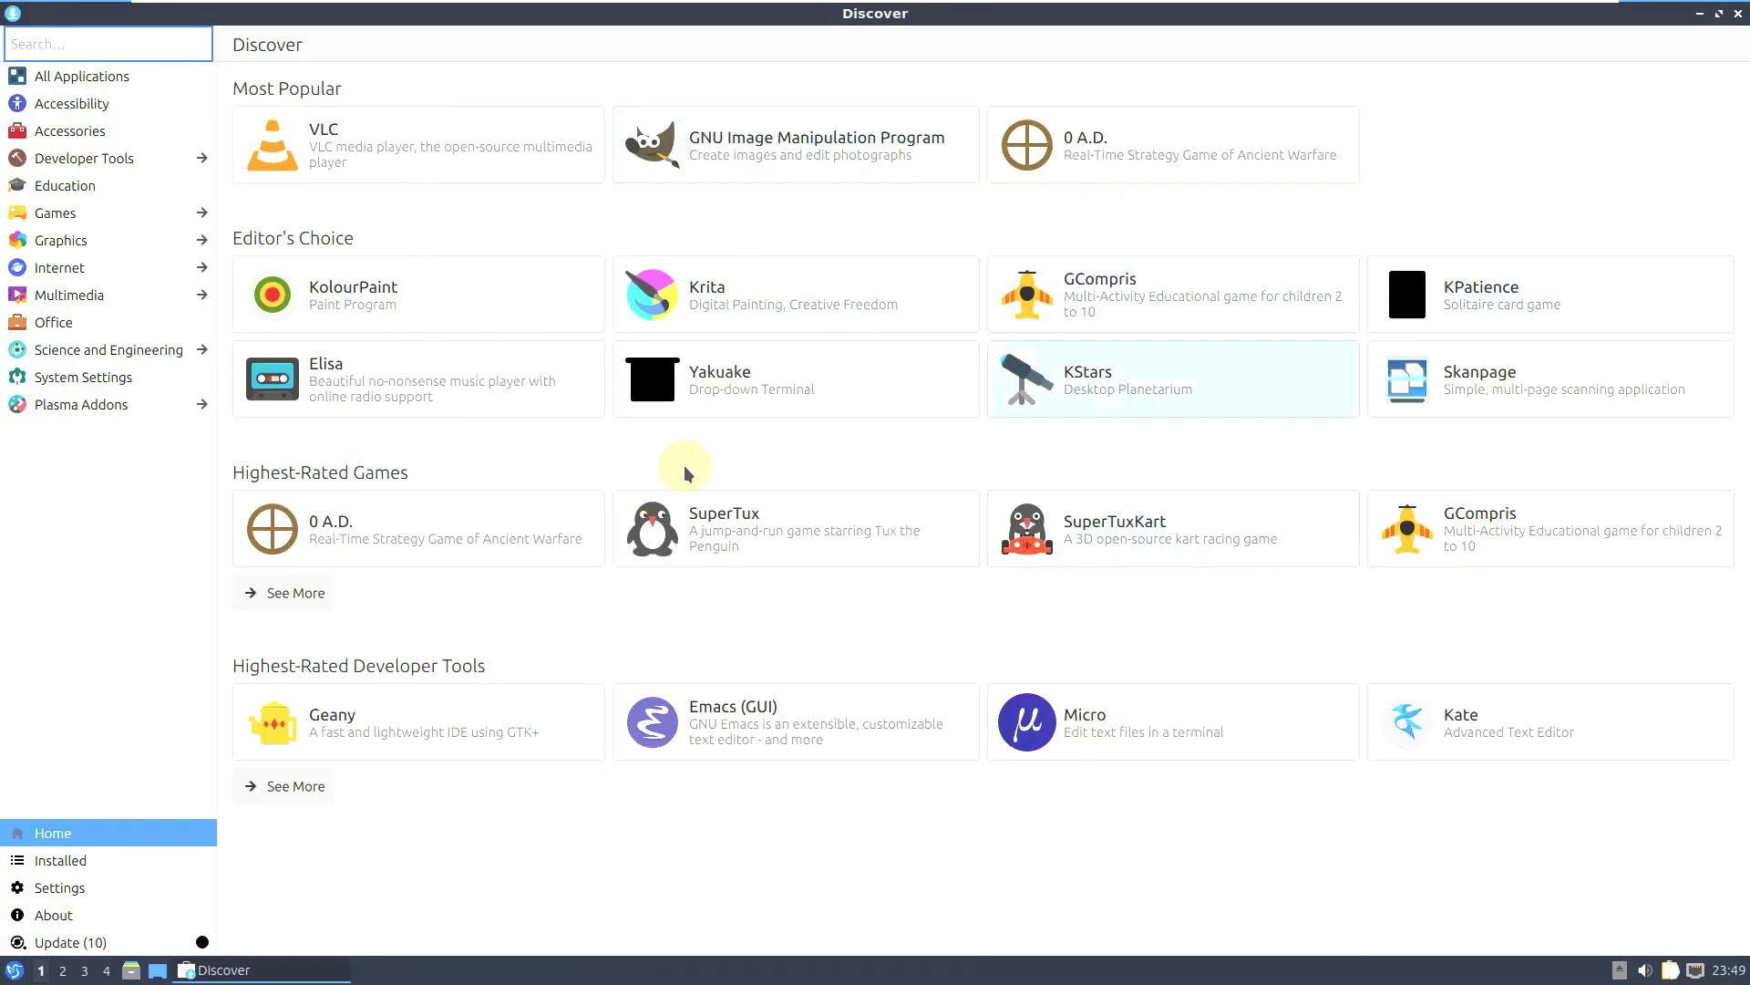
Browse Discover's Installed list, Settings, About (5.27.4) and Update (10) pages, then close Discover
left_click(141, 859)
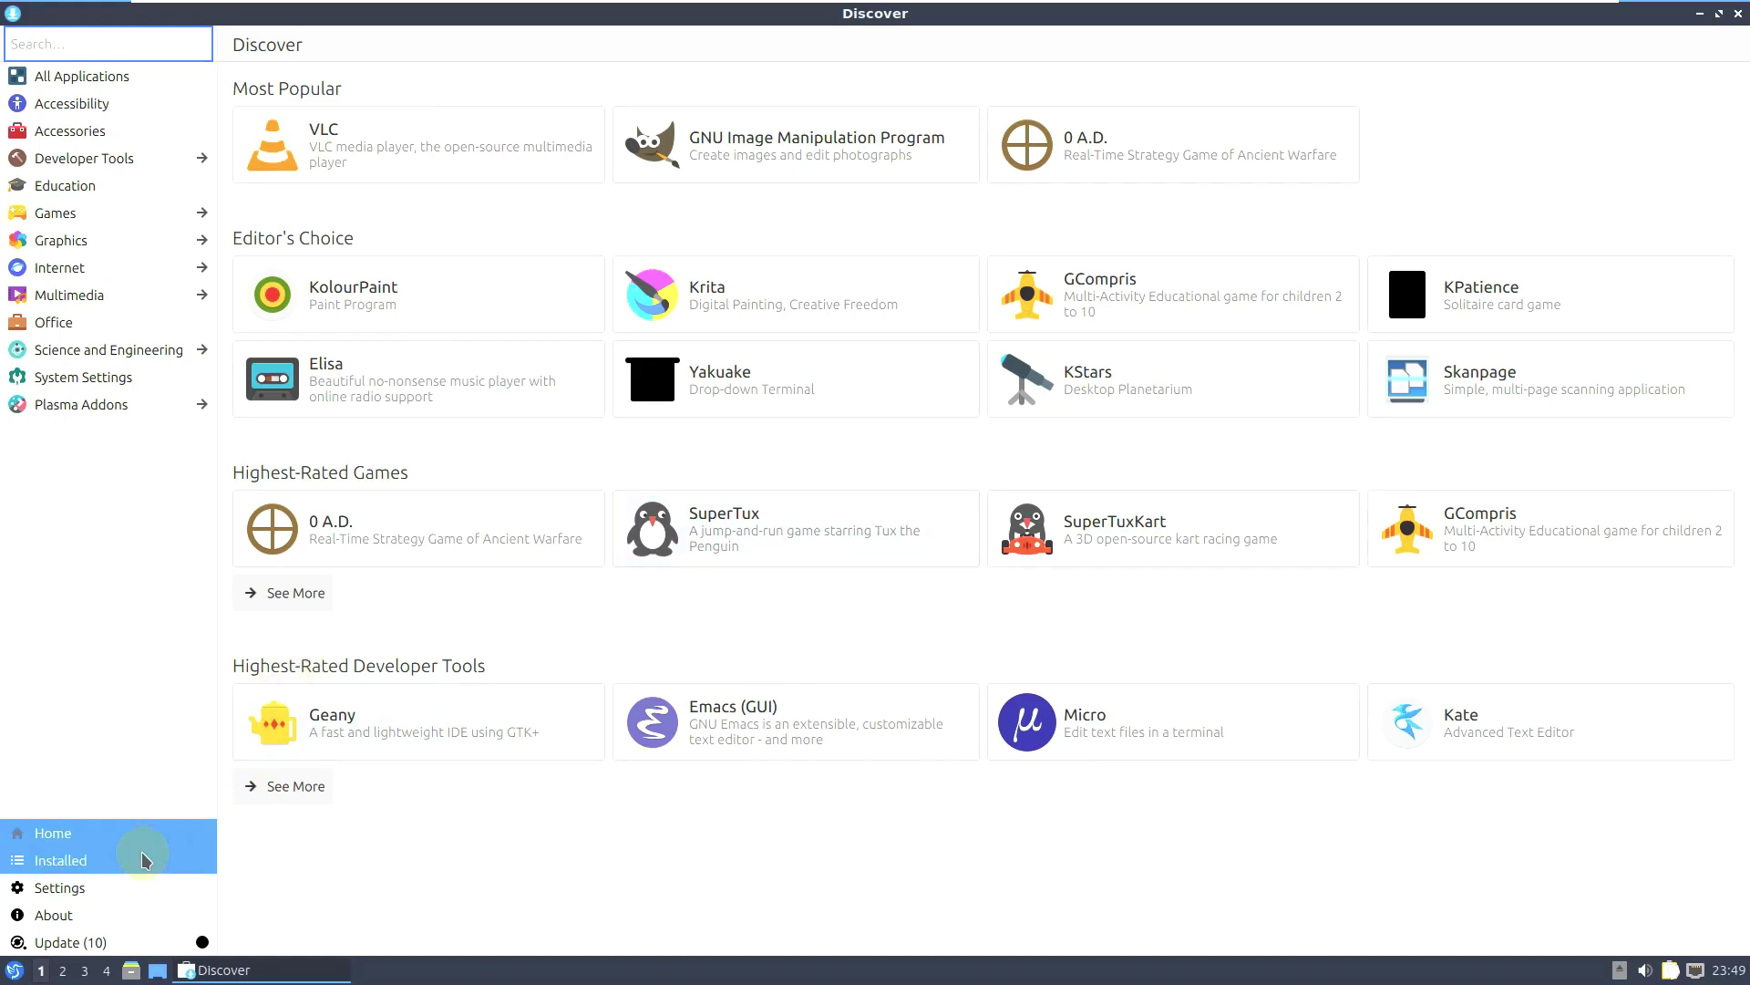
scroll(791, 381, "down", 10)
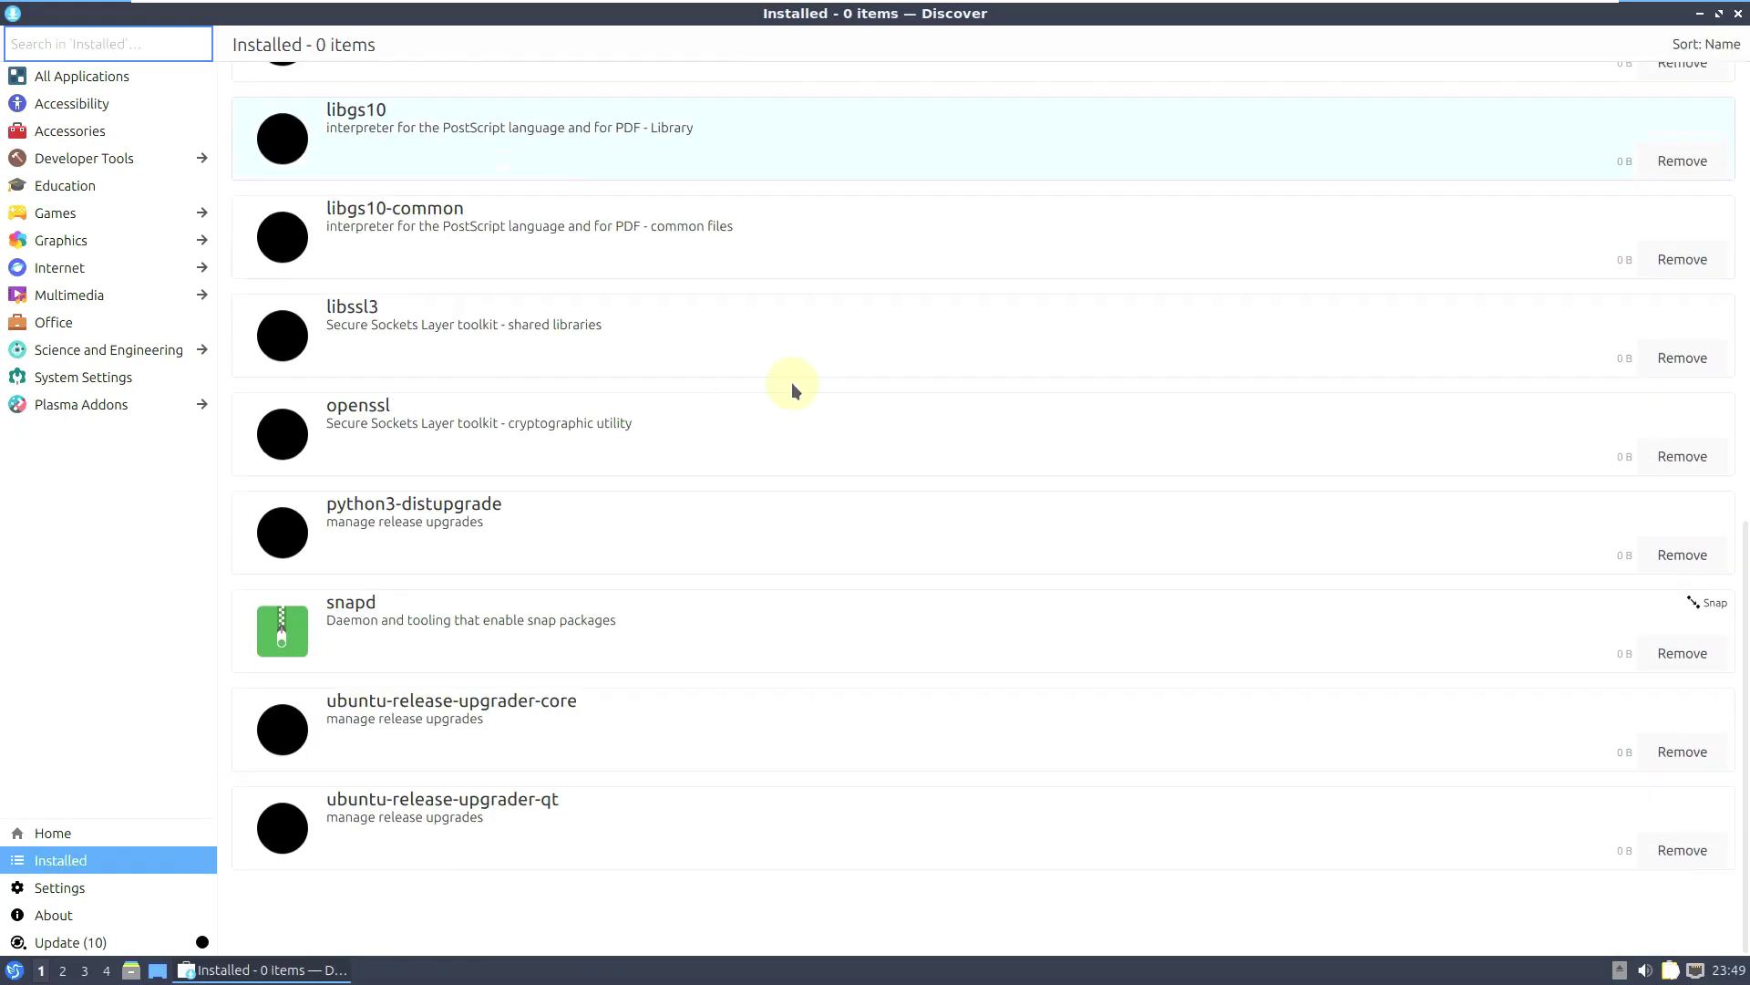
scroll(817, 391, "up", 10)
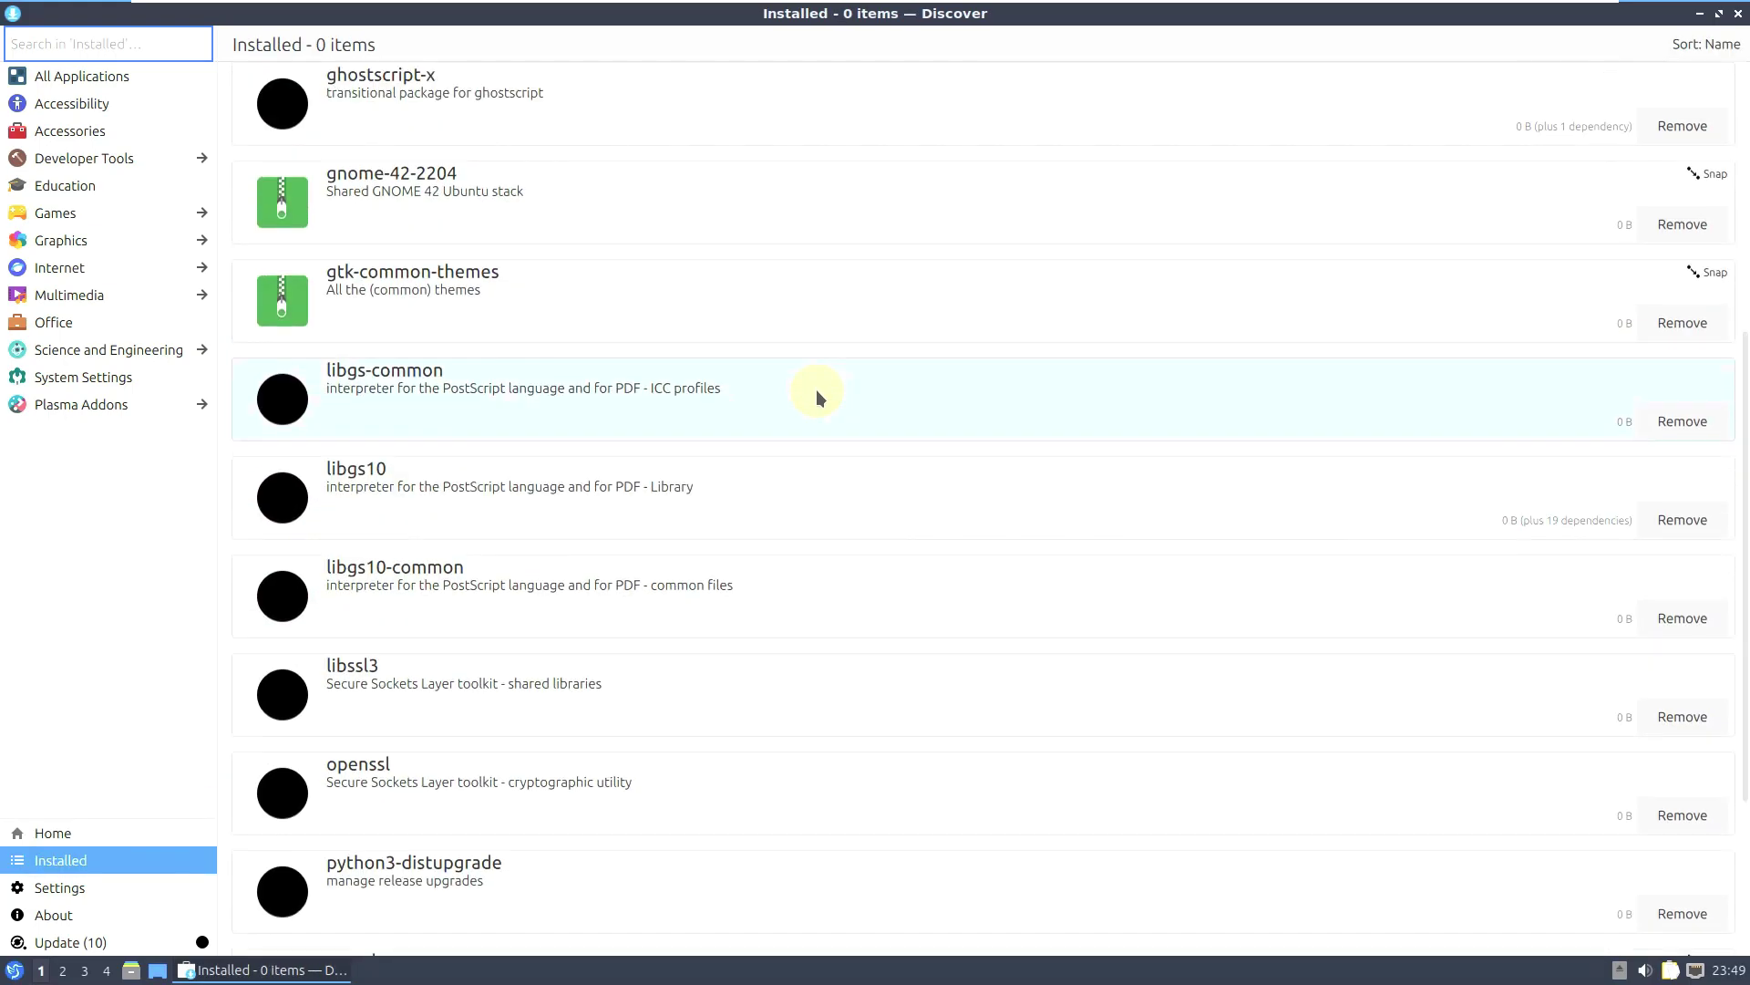
left_click(96, 889)
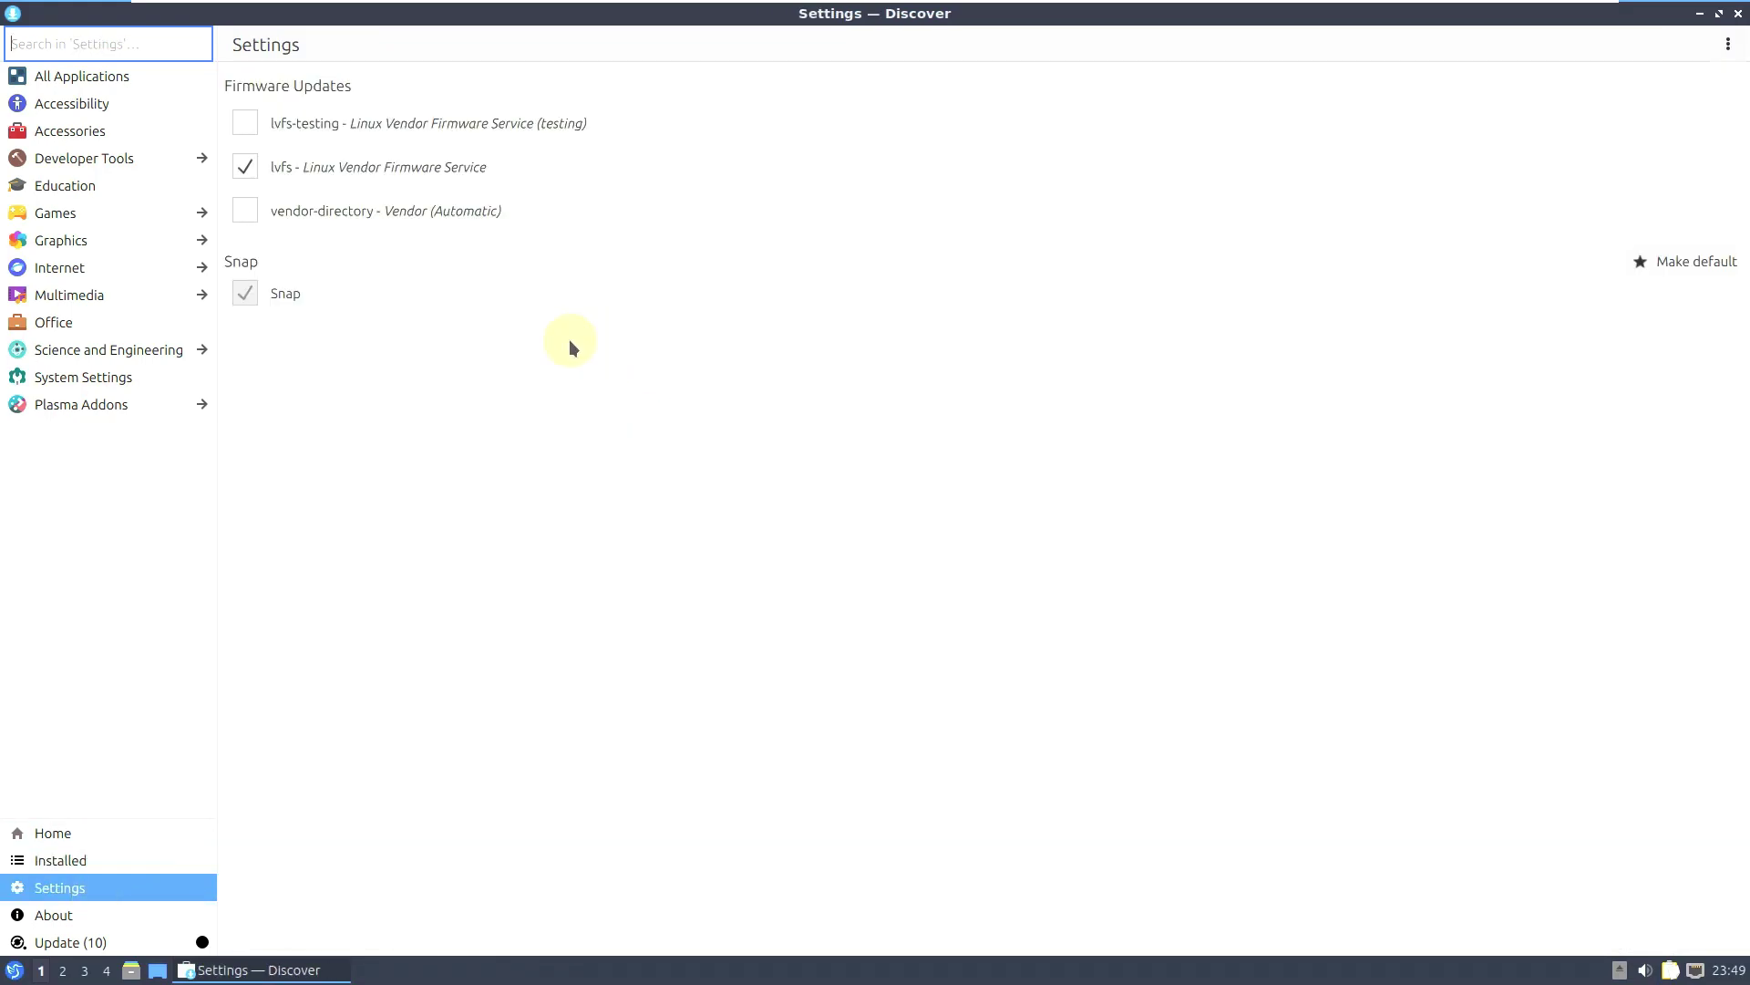
left_click(162, 911)
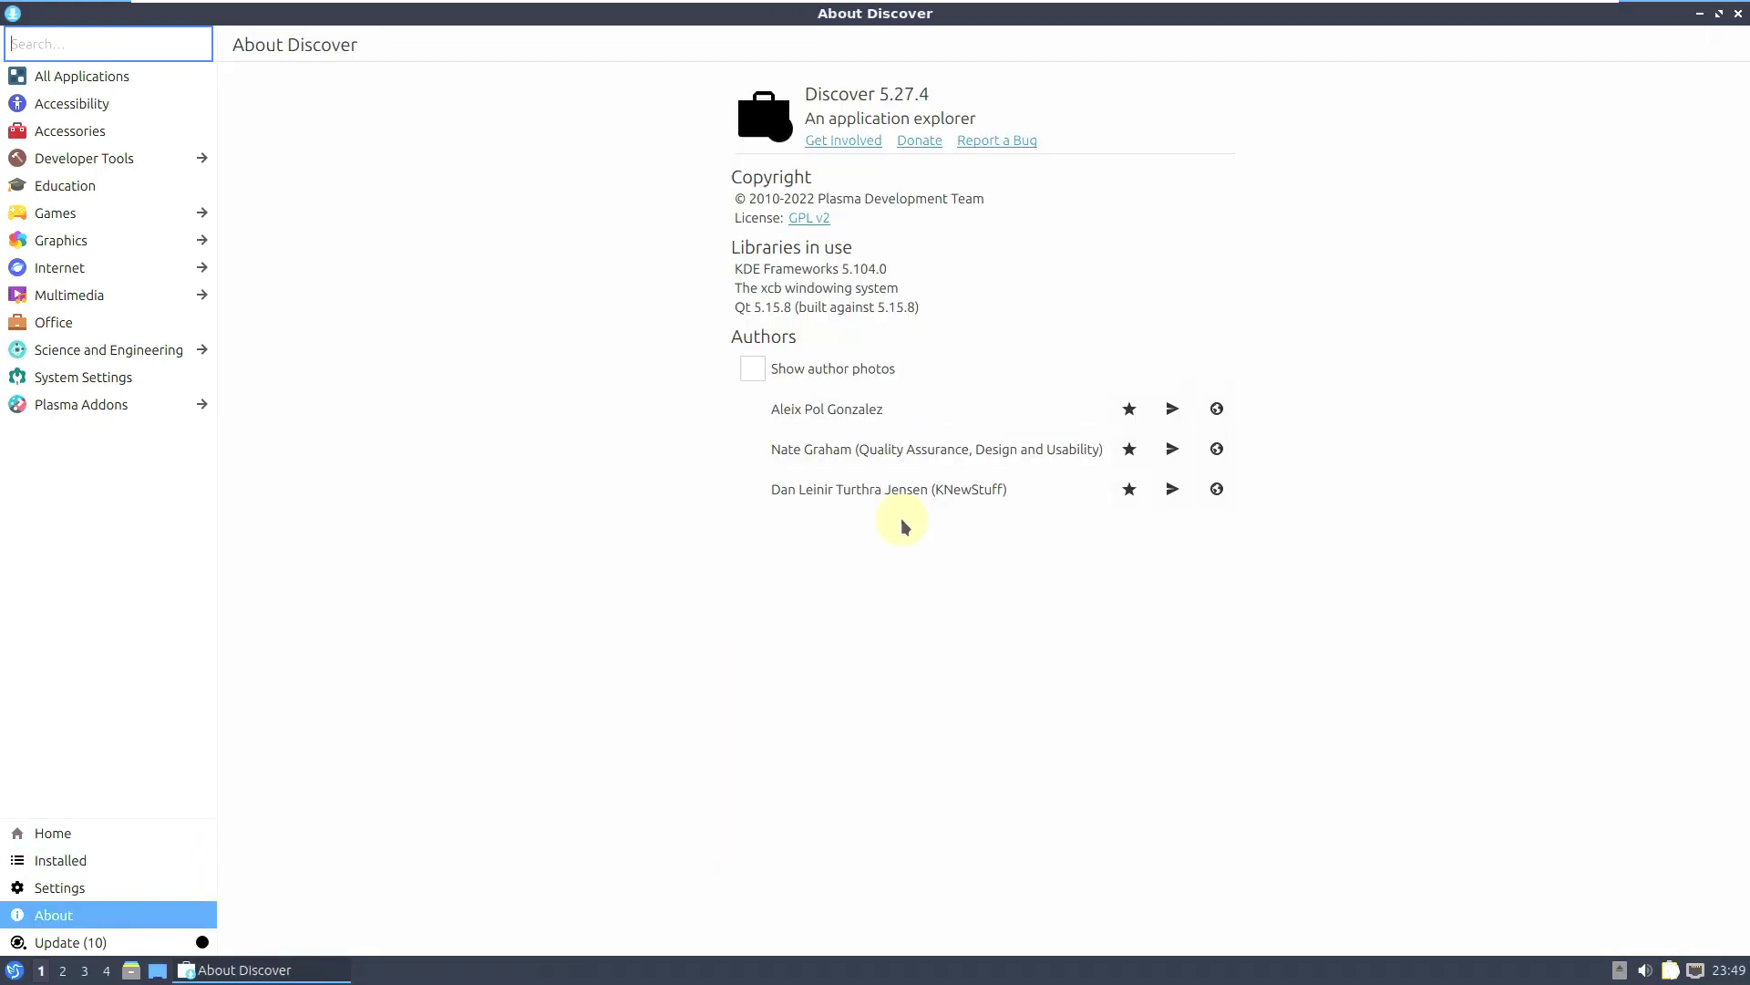
left_click(130, 945)
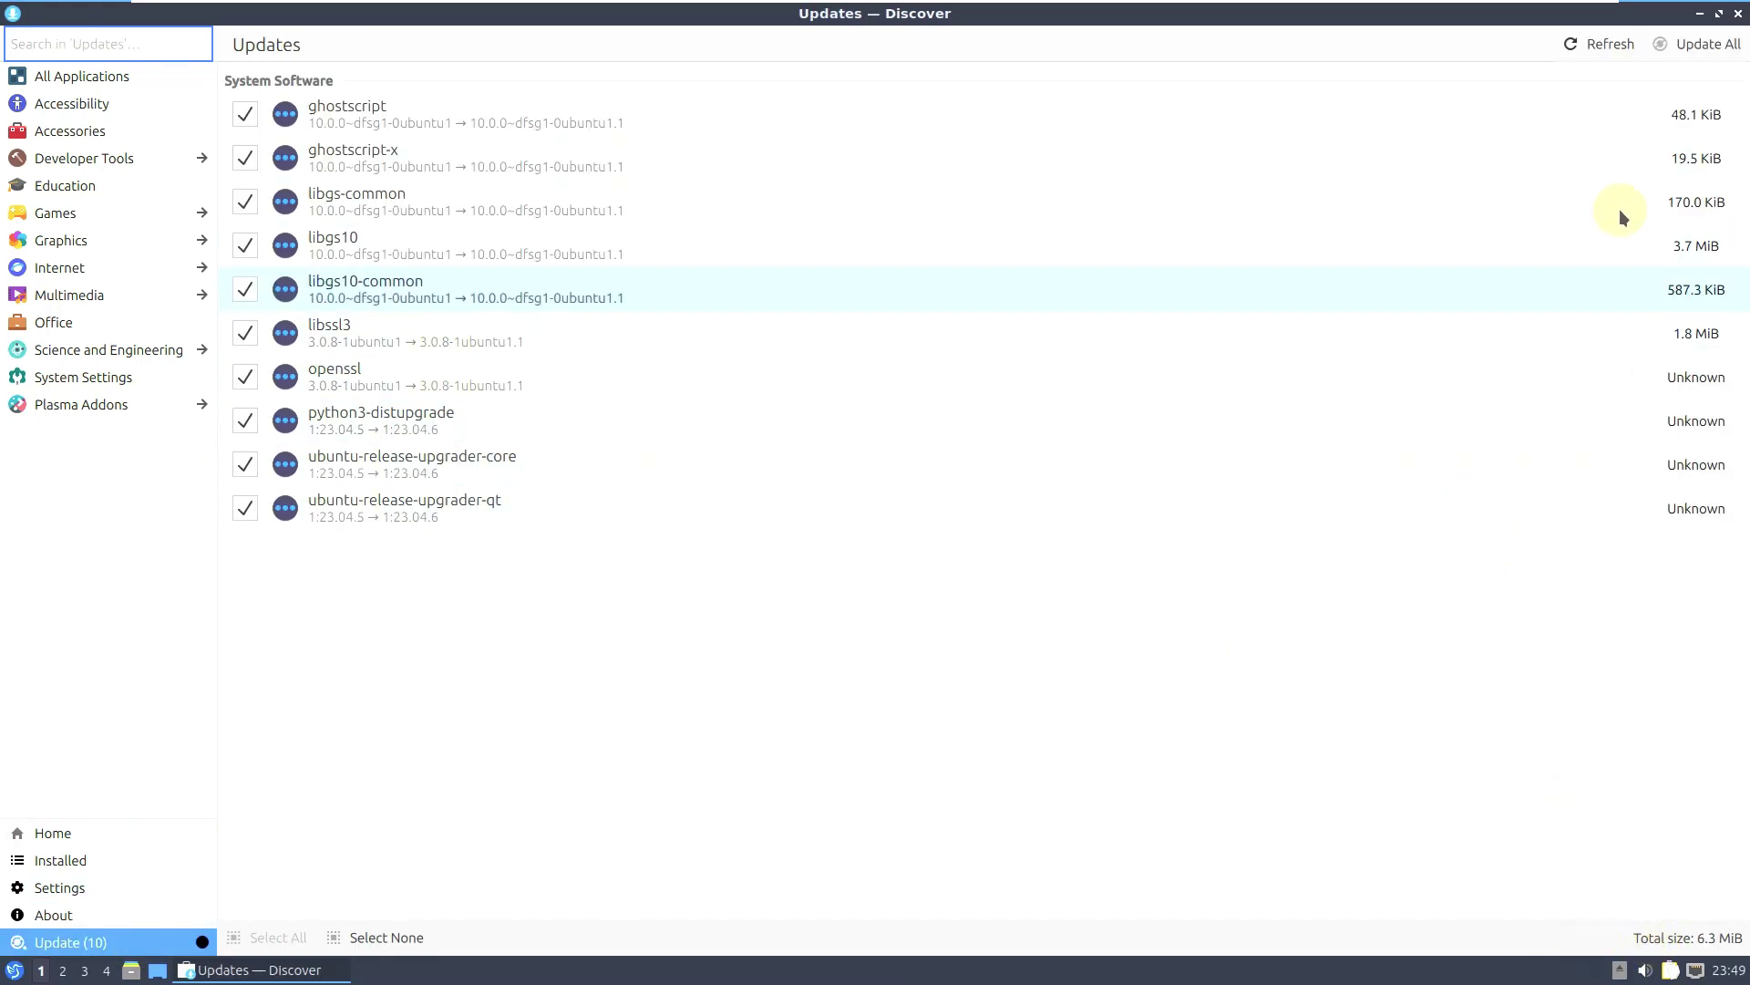
left_click(1737, 14)
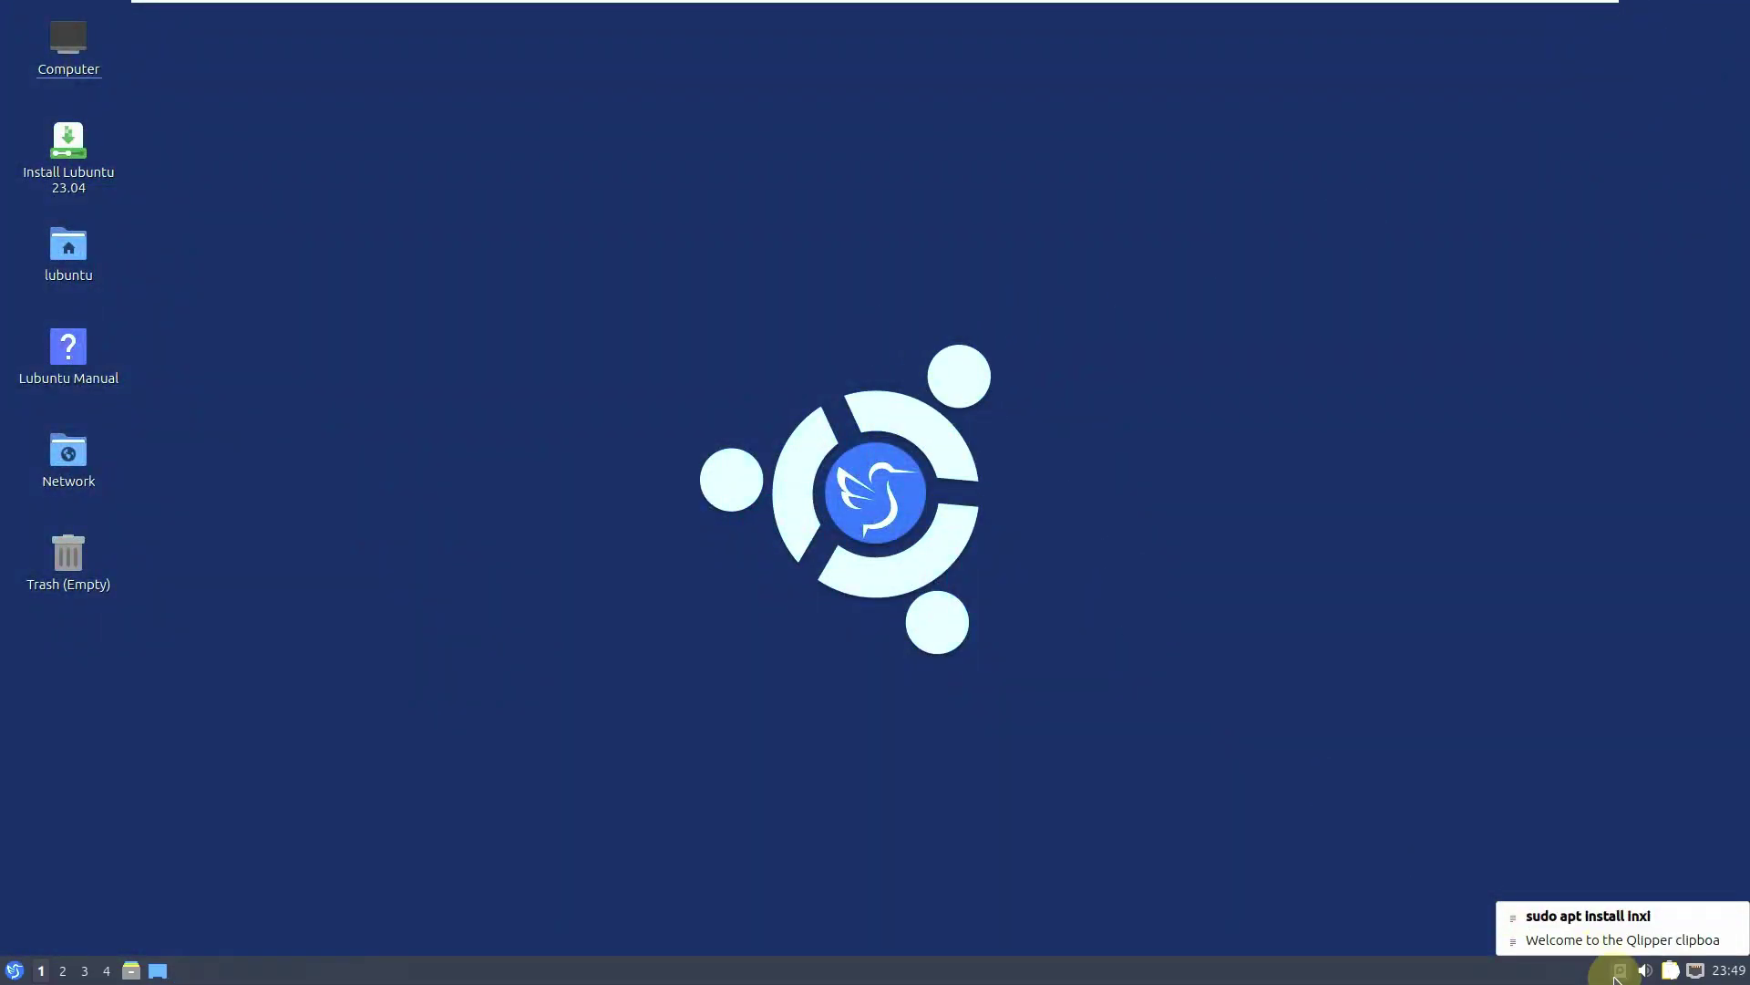
Launch qps from System Tools, scroll through its tree of 252 running processes, then close it
left_click(14, 970)
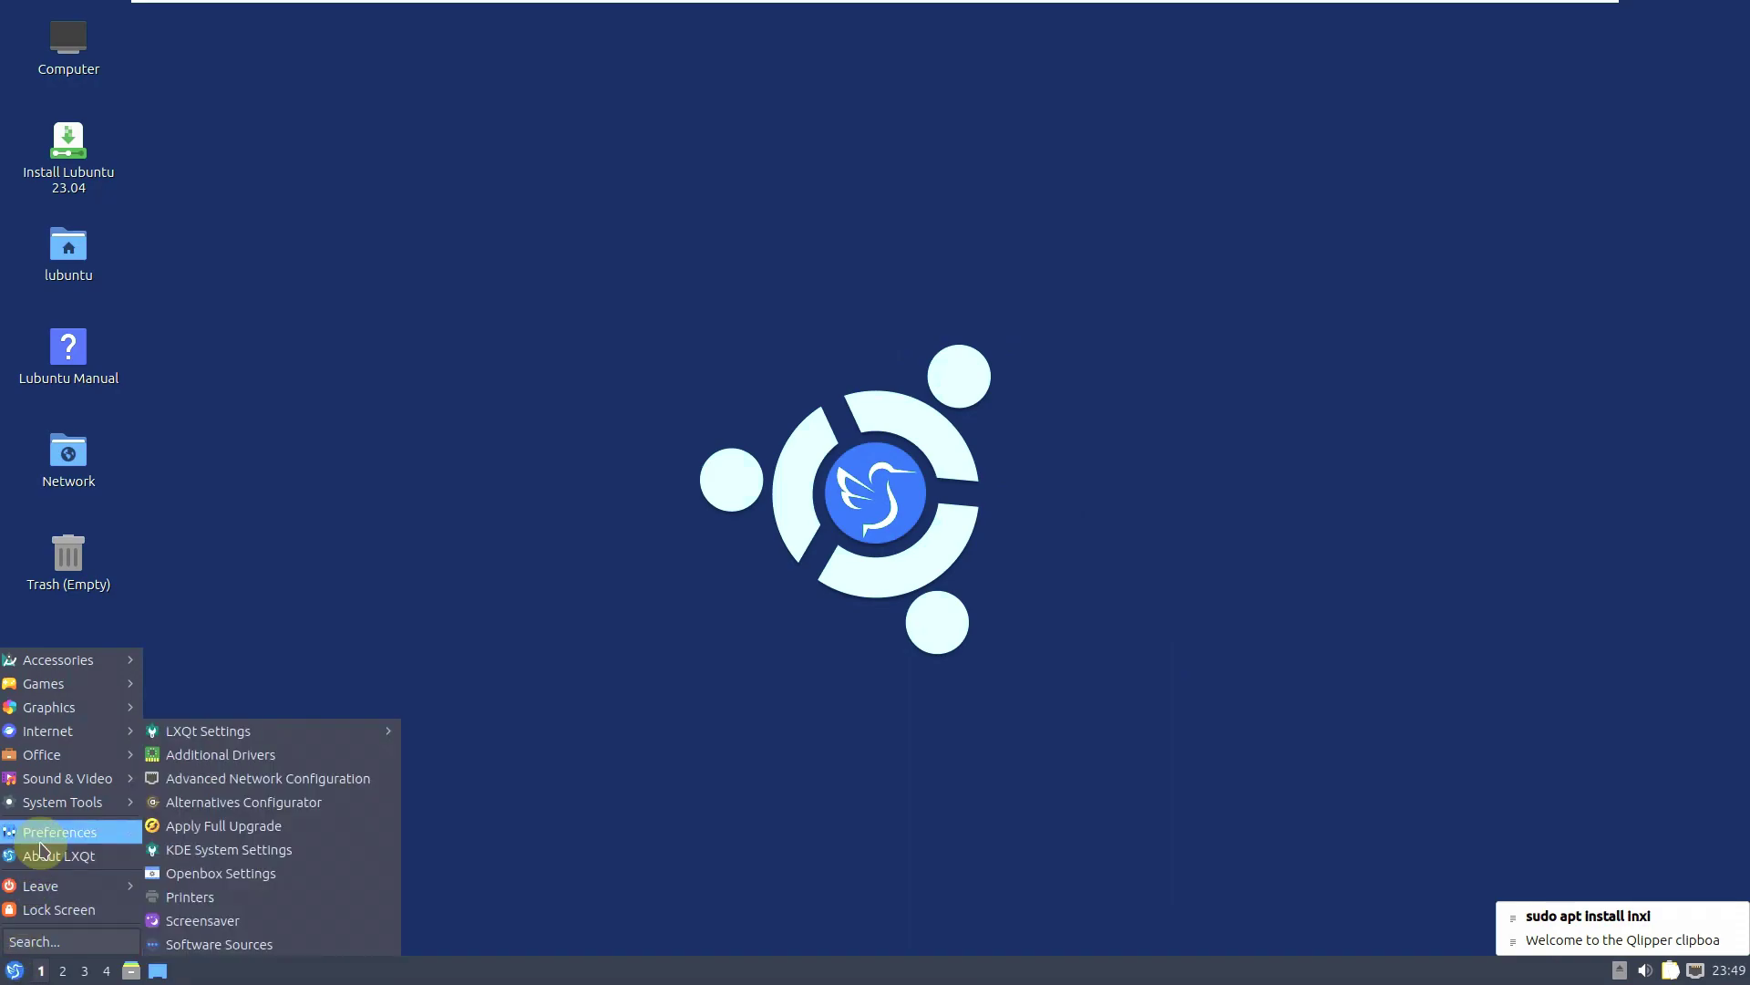
mouse_move(48, 807)
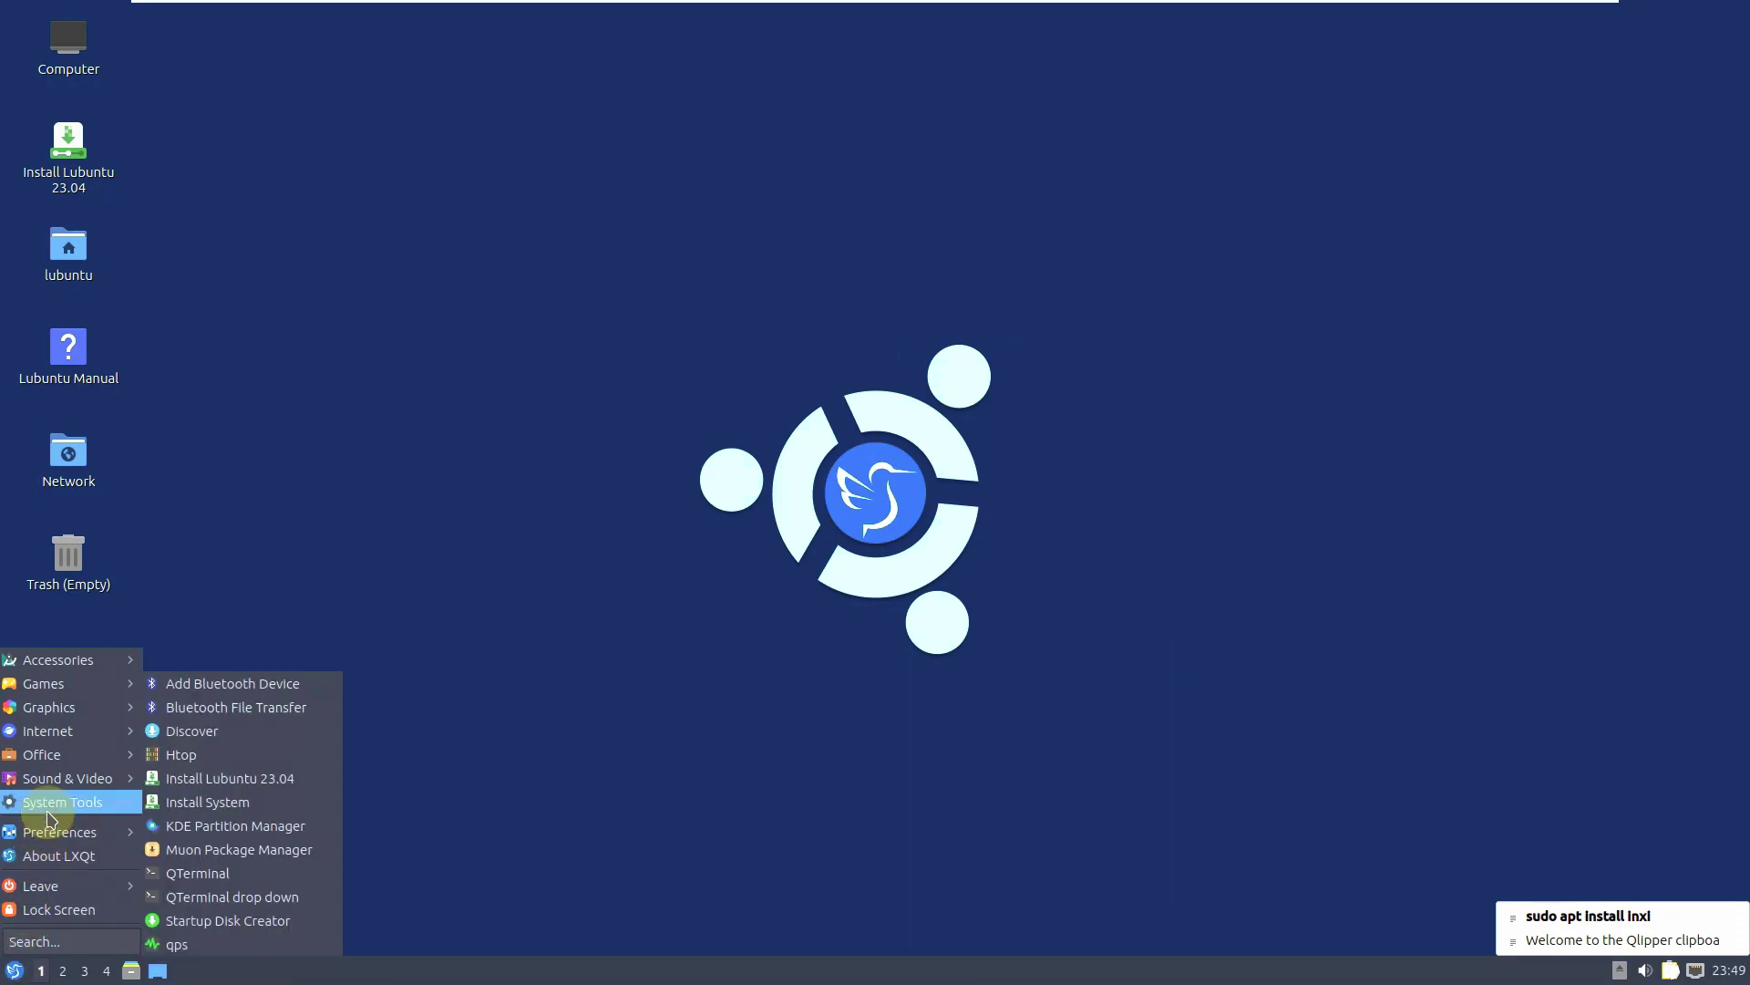
left_click(292, 942)
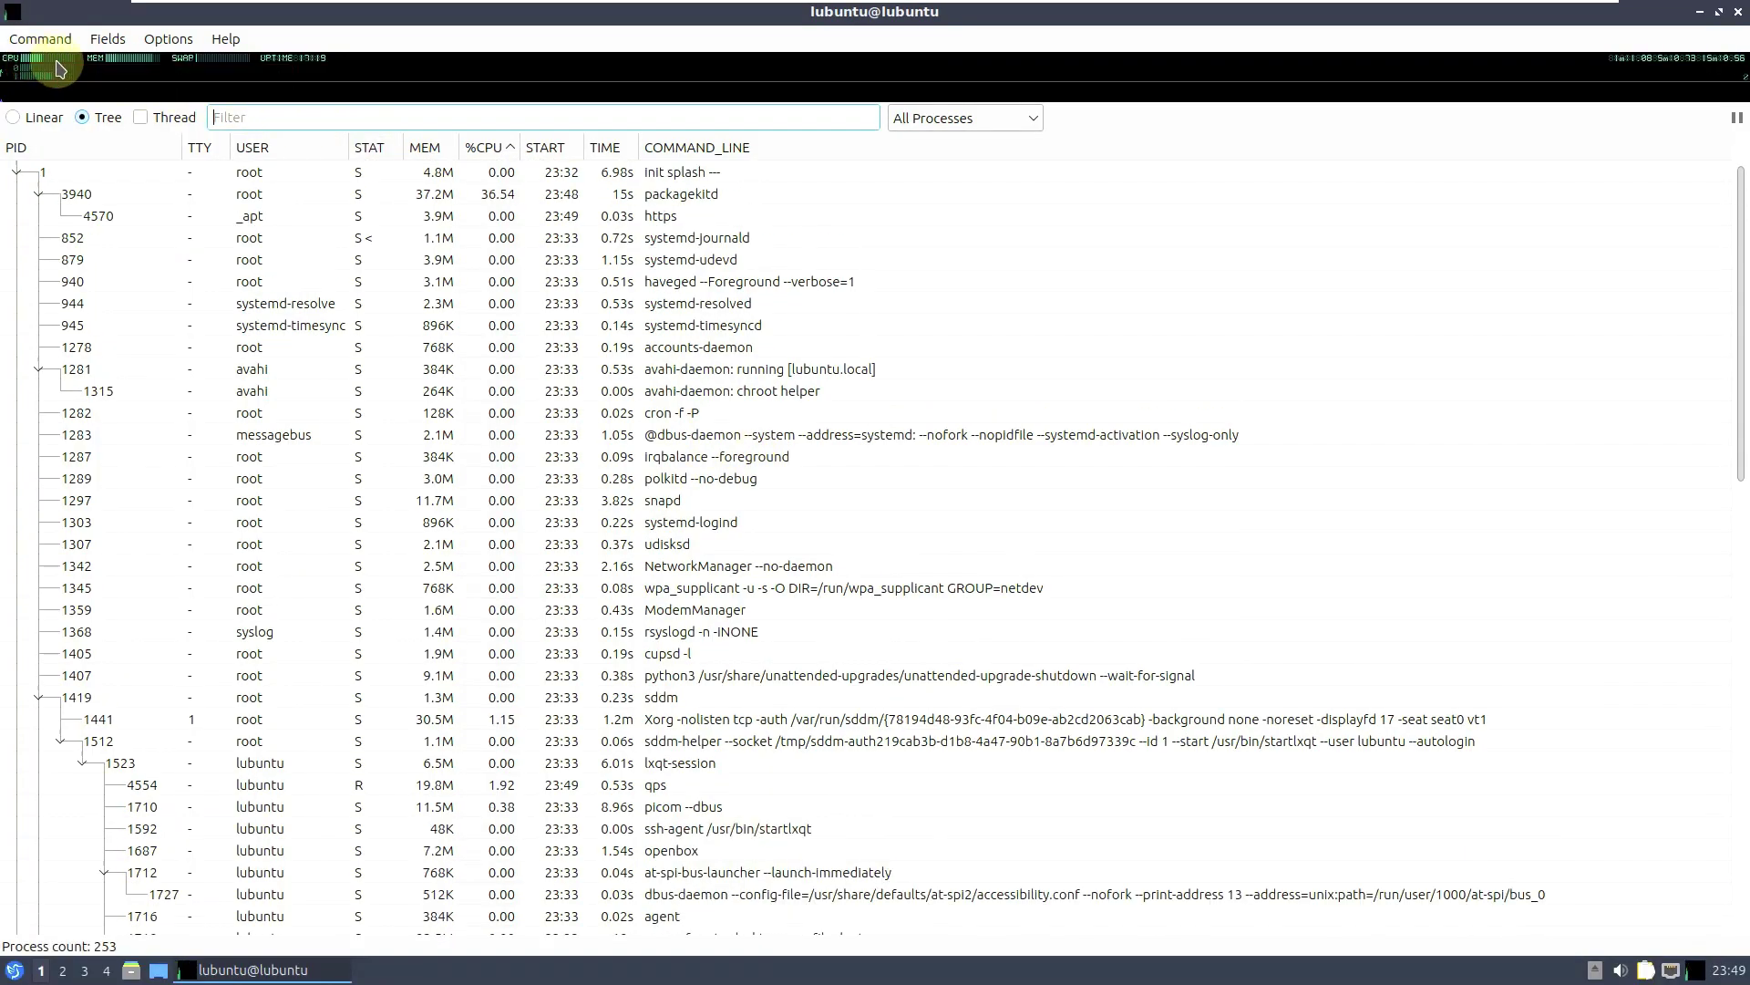
mouse_move(48, 63)
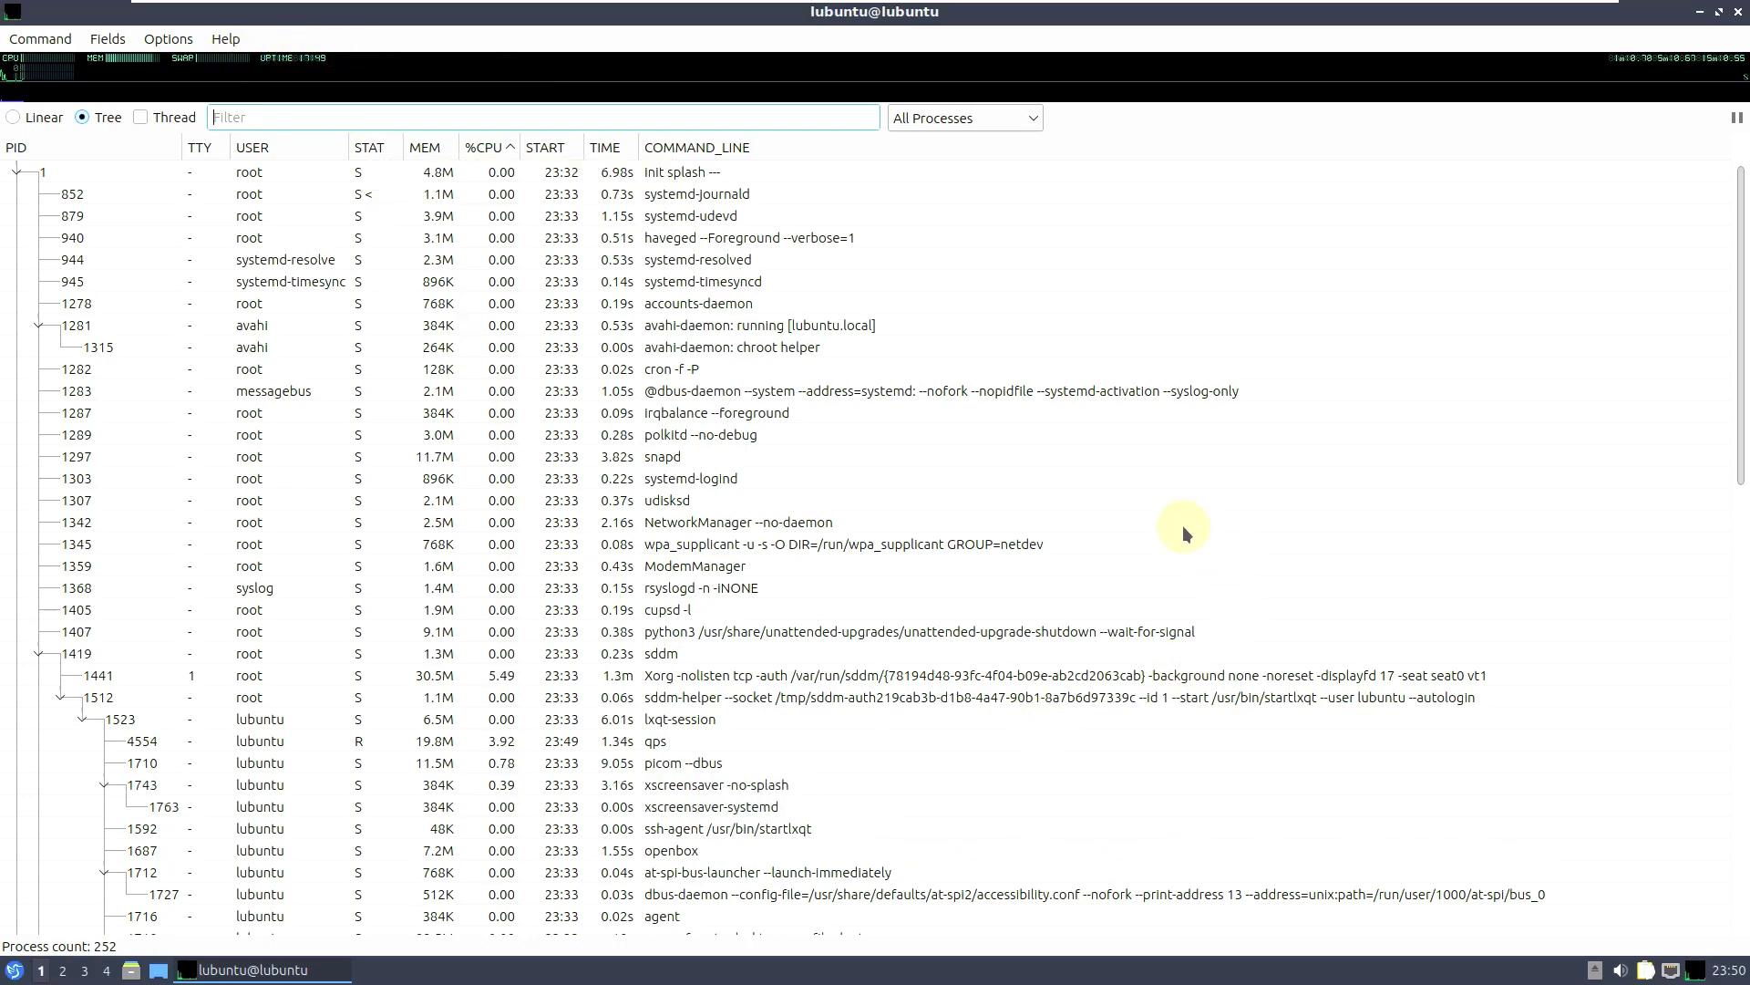
scroll(425, 257, "down", 9)
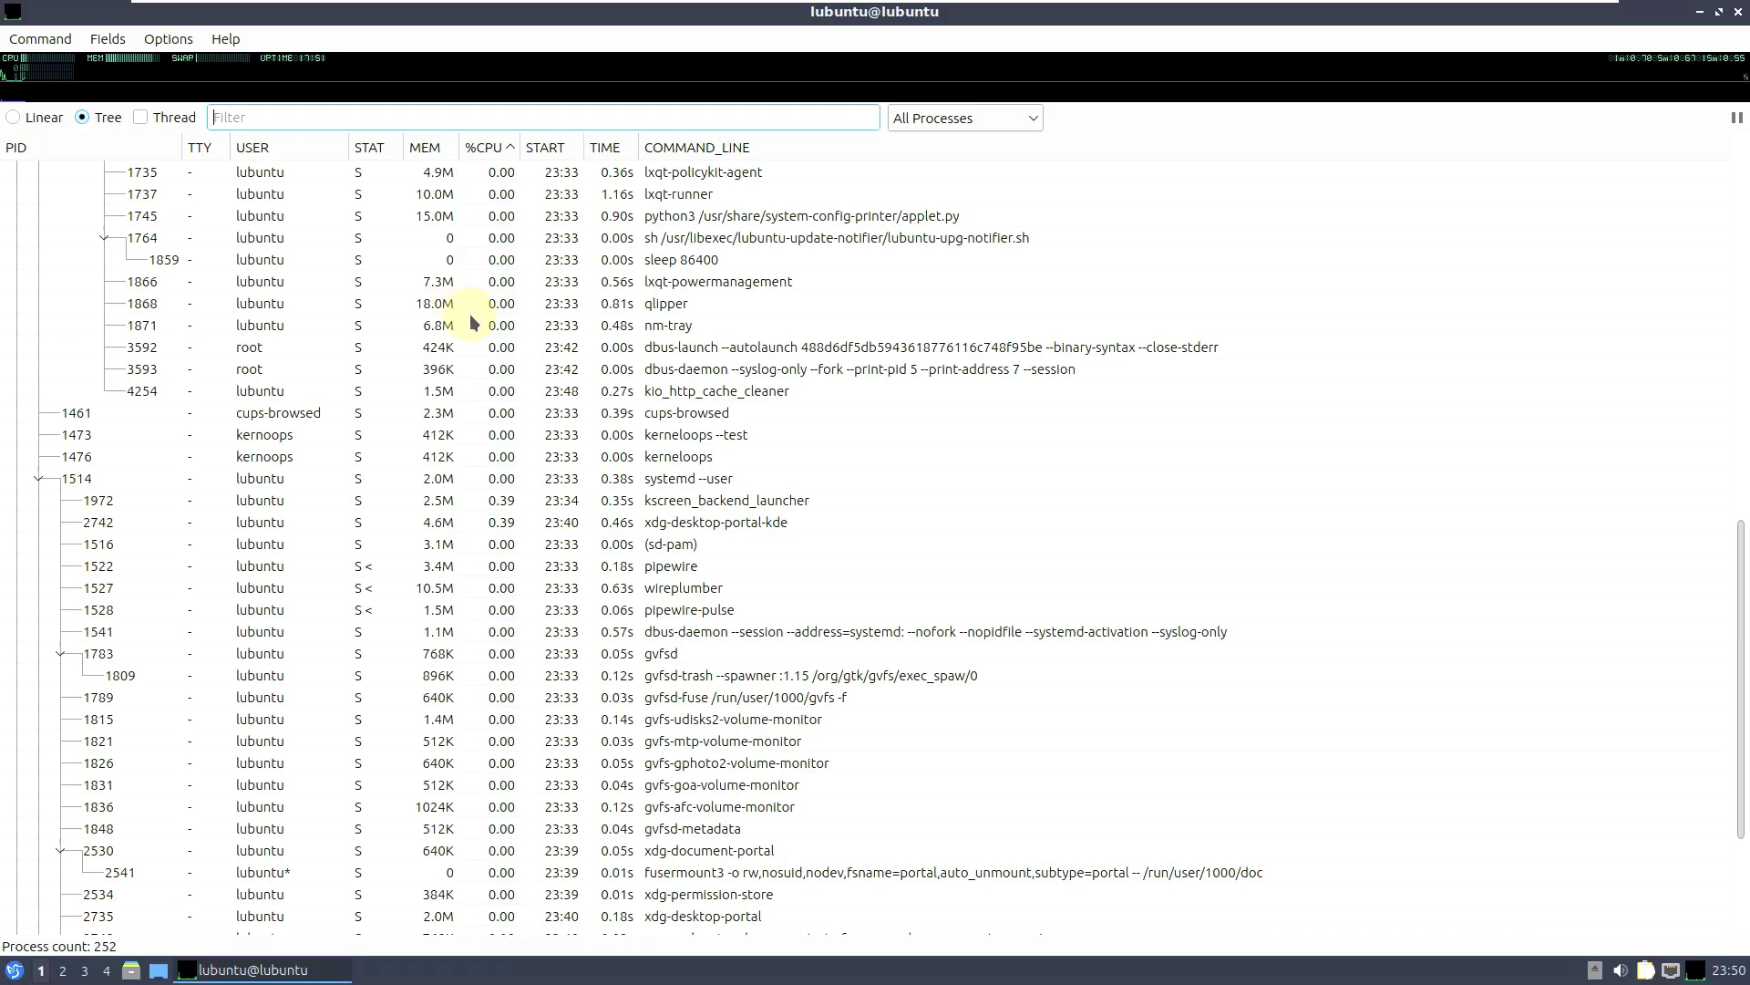
scroll(468, 314, "down", 2)
left_click(1738, 13)
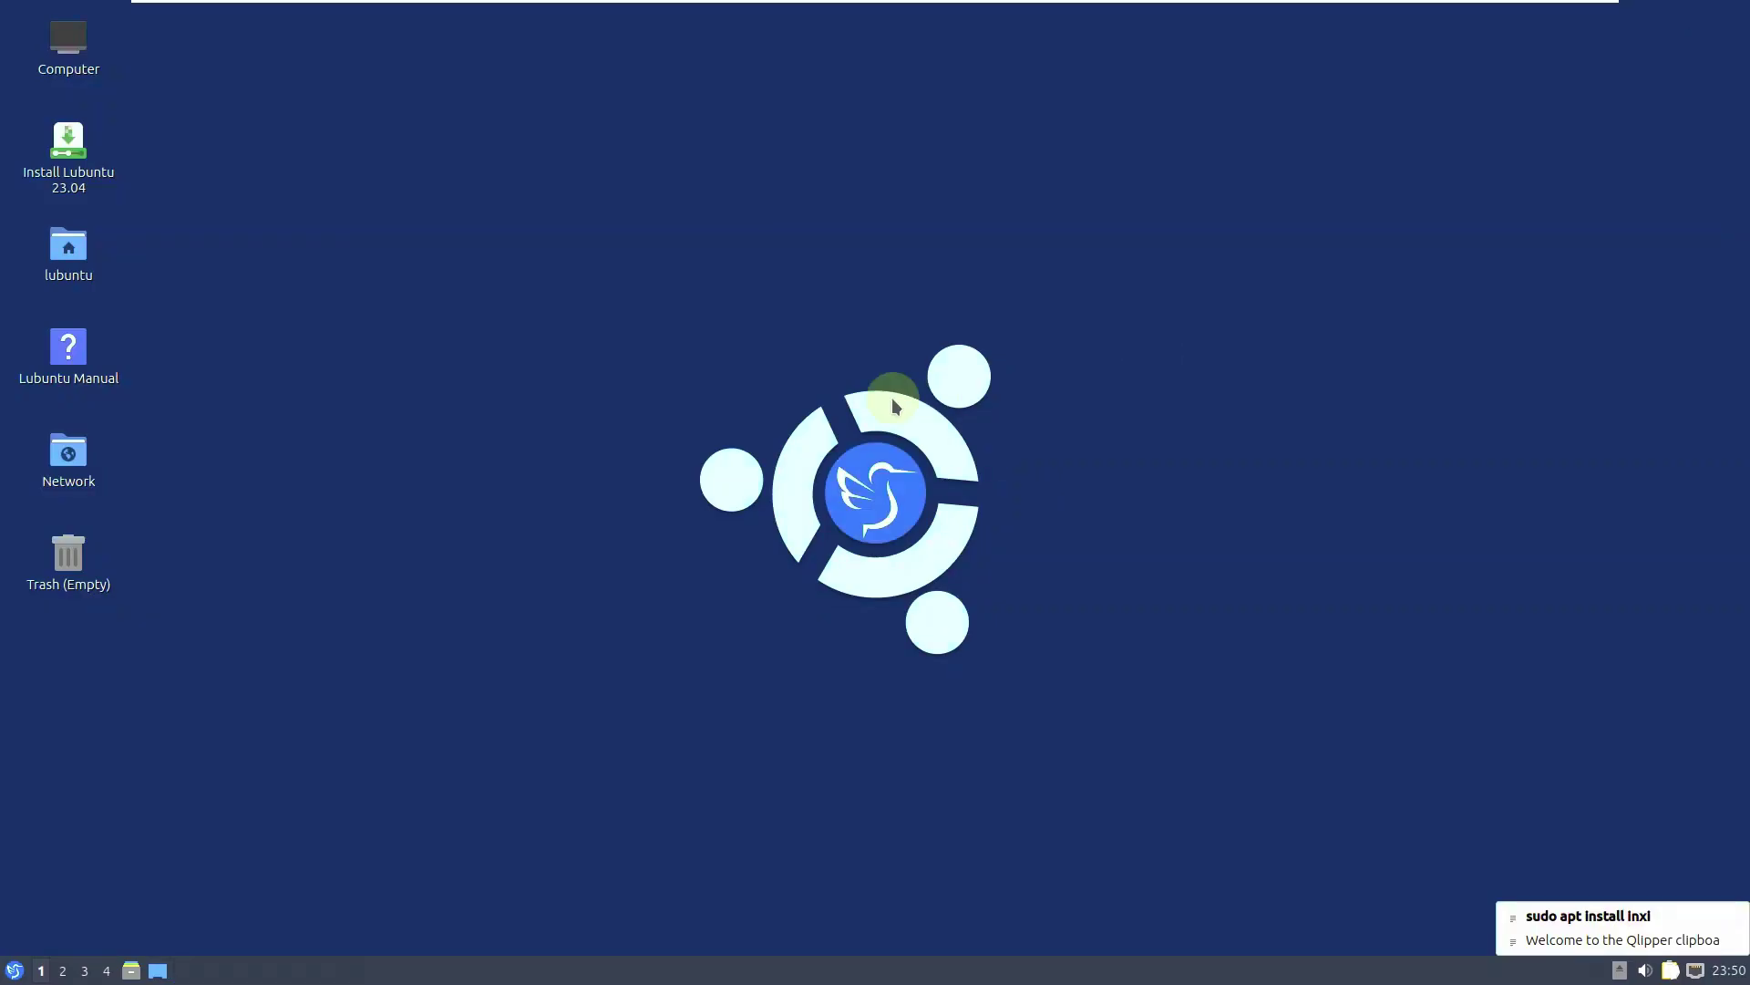
Check the mounted Lubuntu 23.04 live media, then shut the system down via Leave > Shutdown
left_click(1621, 971)
left_click(1550, 855)
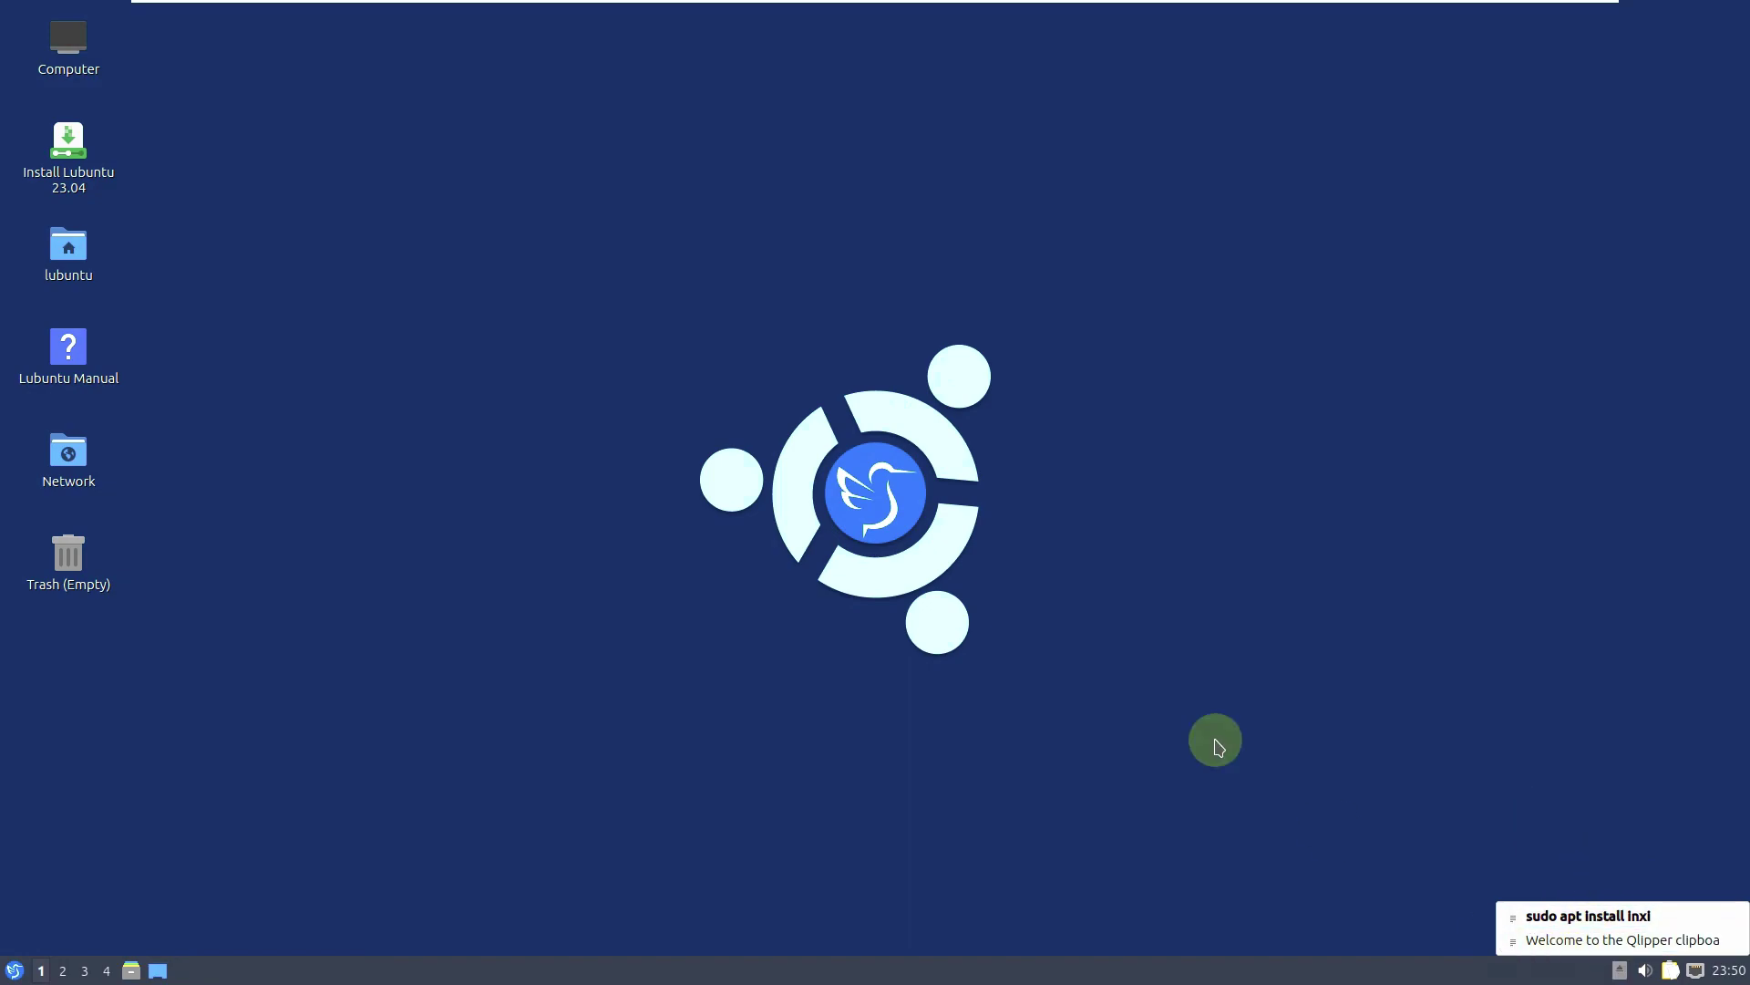
left_click(18, 968)
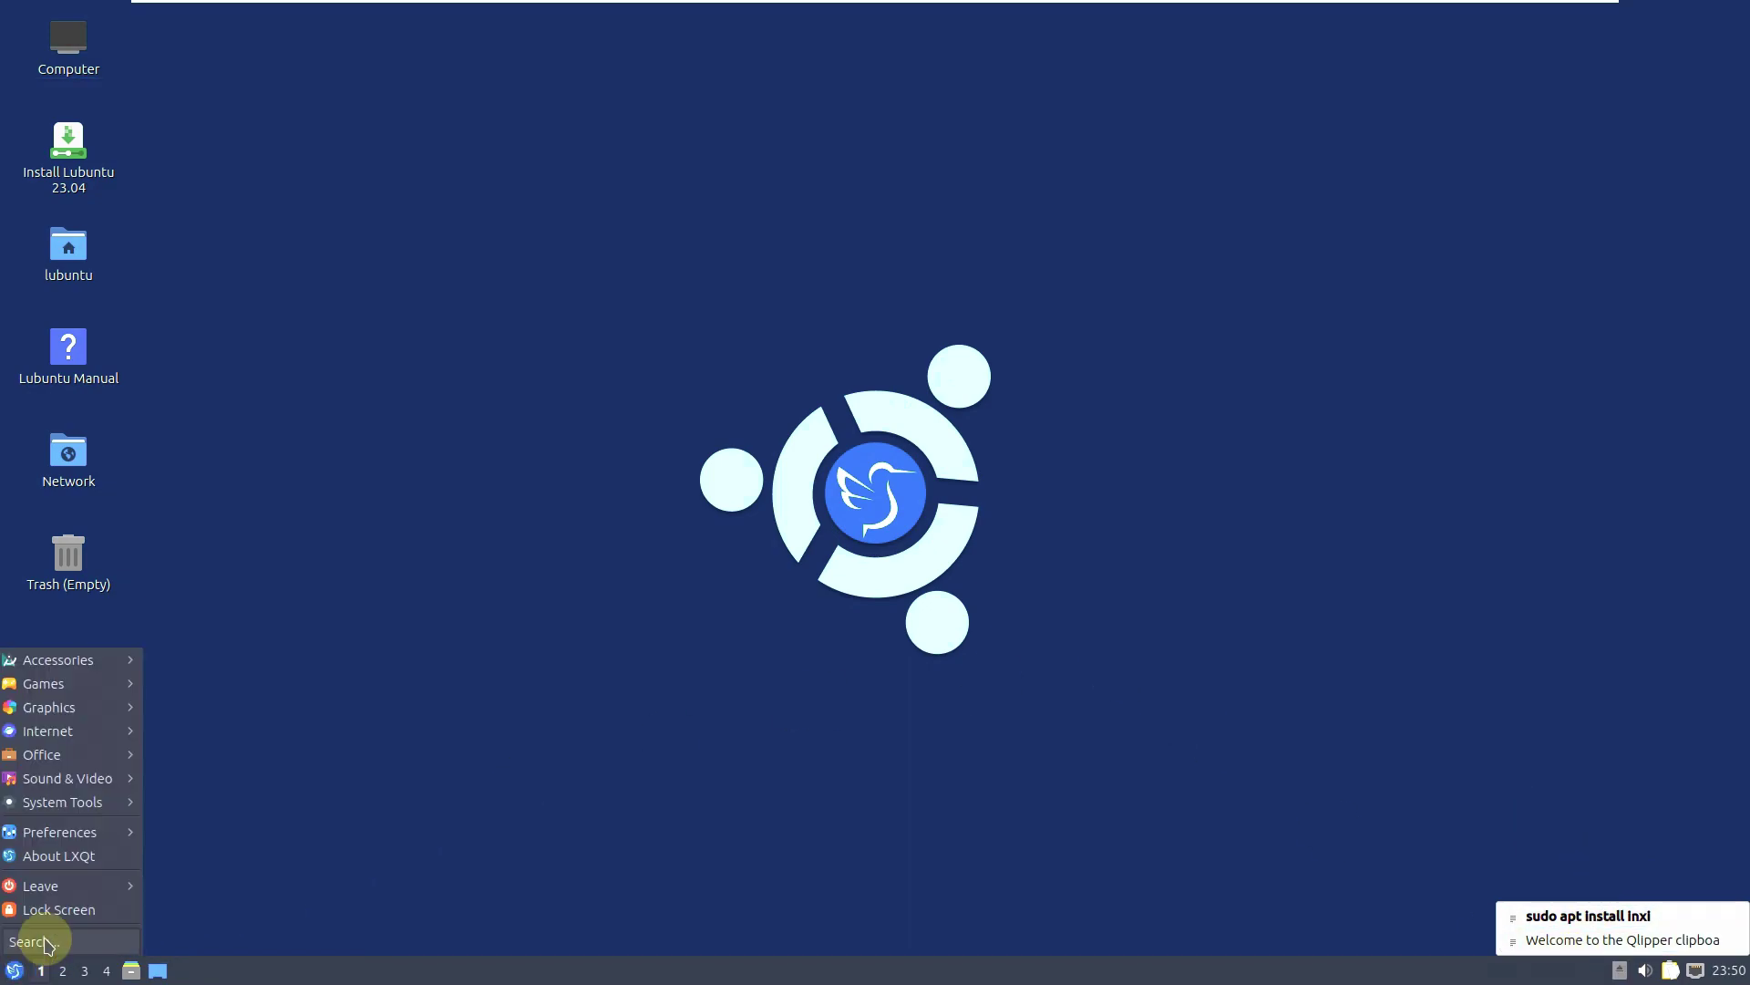
mouse_move(77, 898)
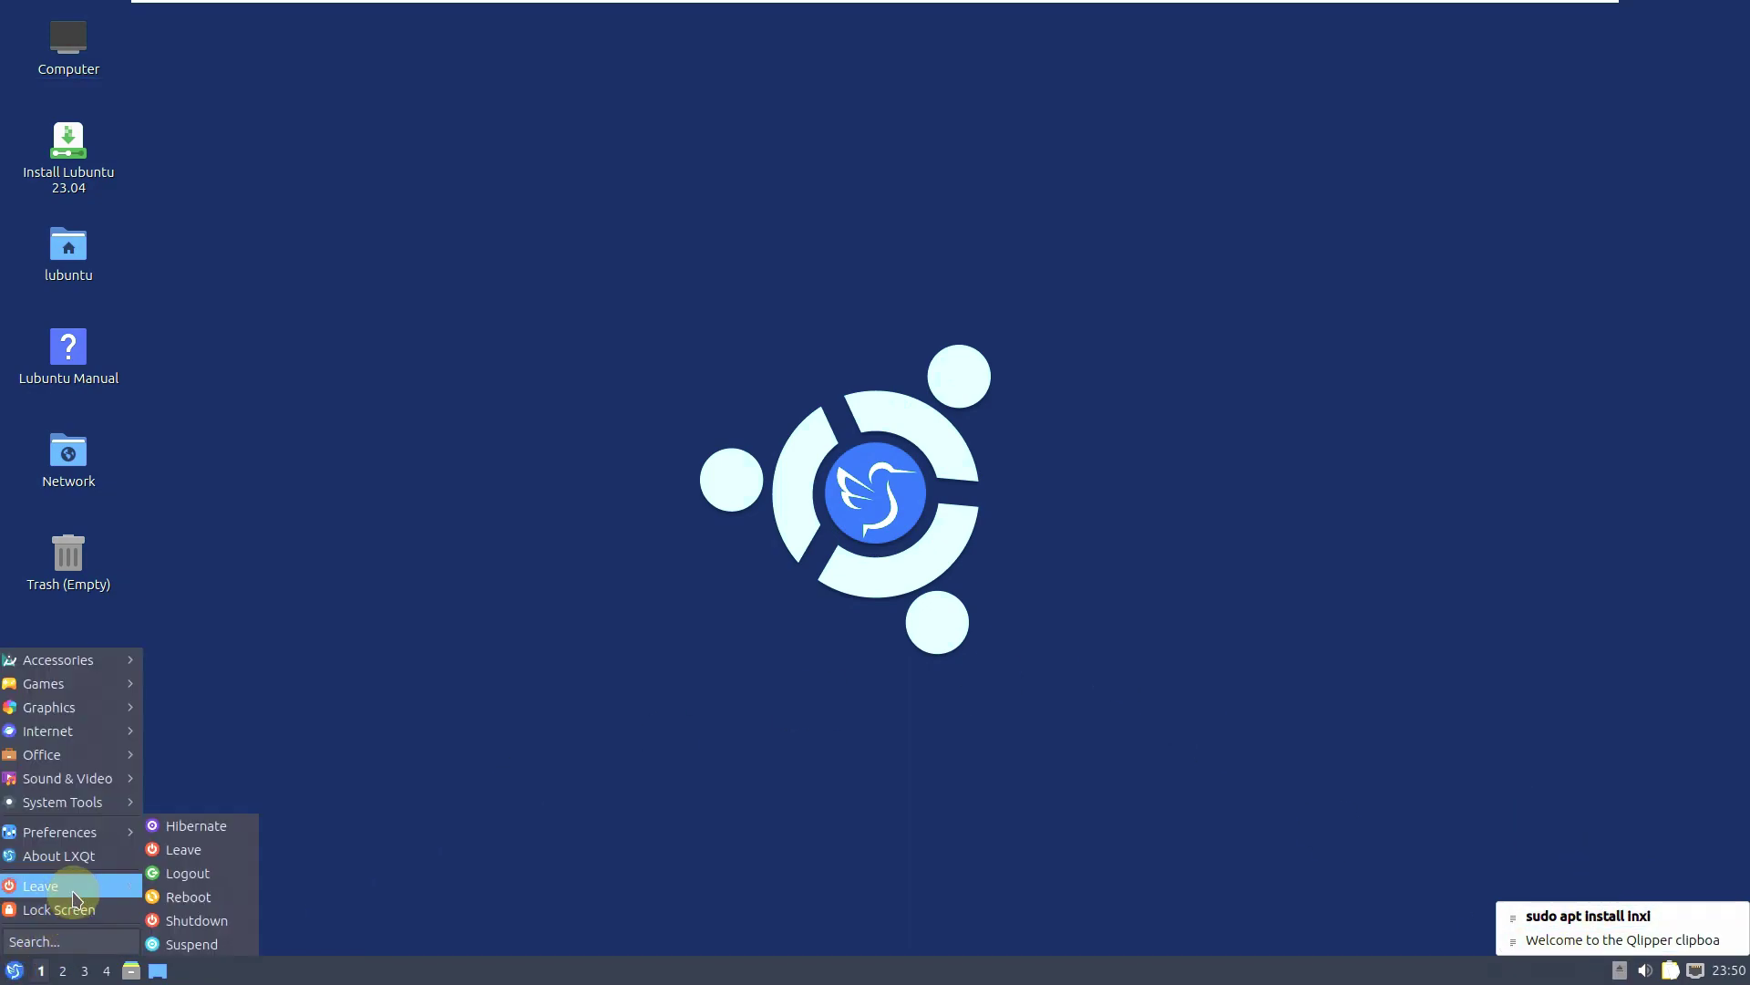
left_click(219, 920)
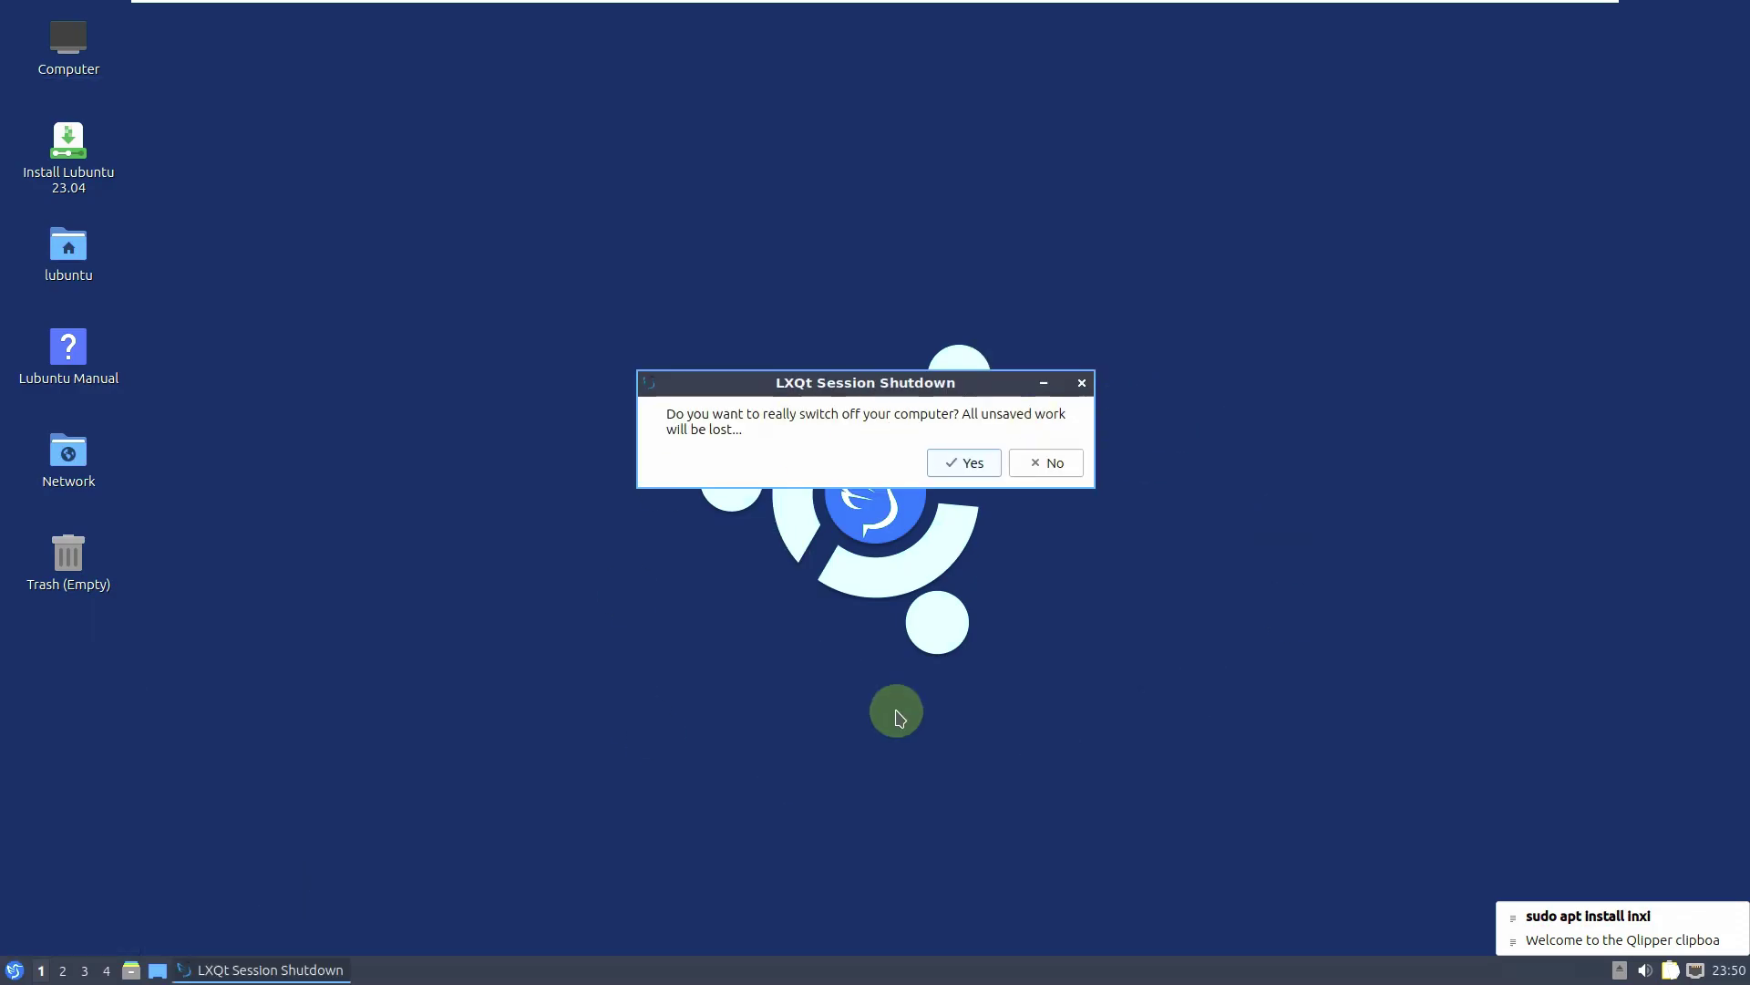
left_click(972, 463)
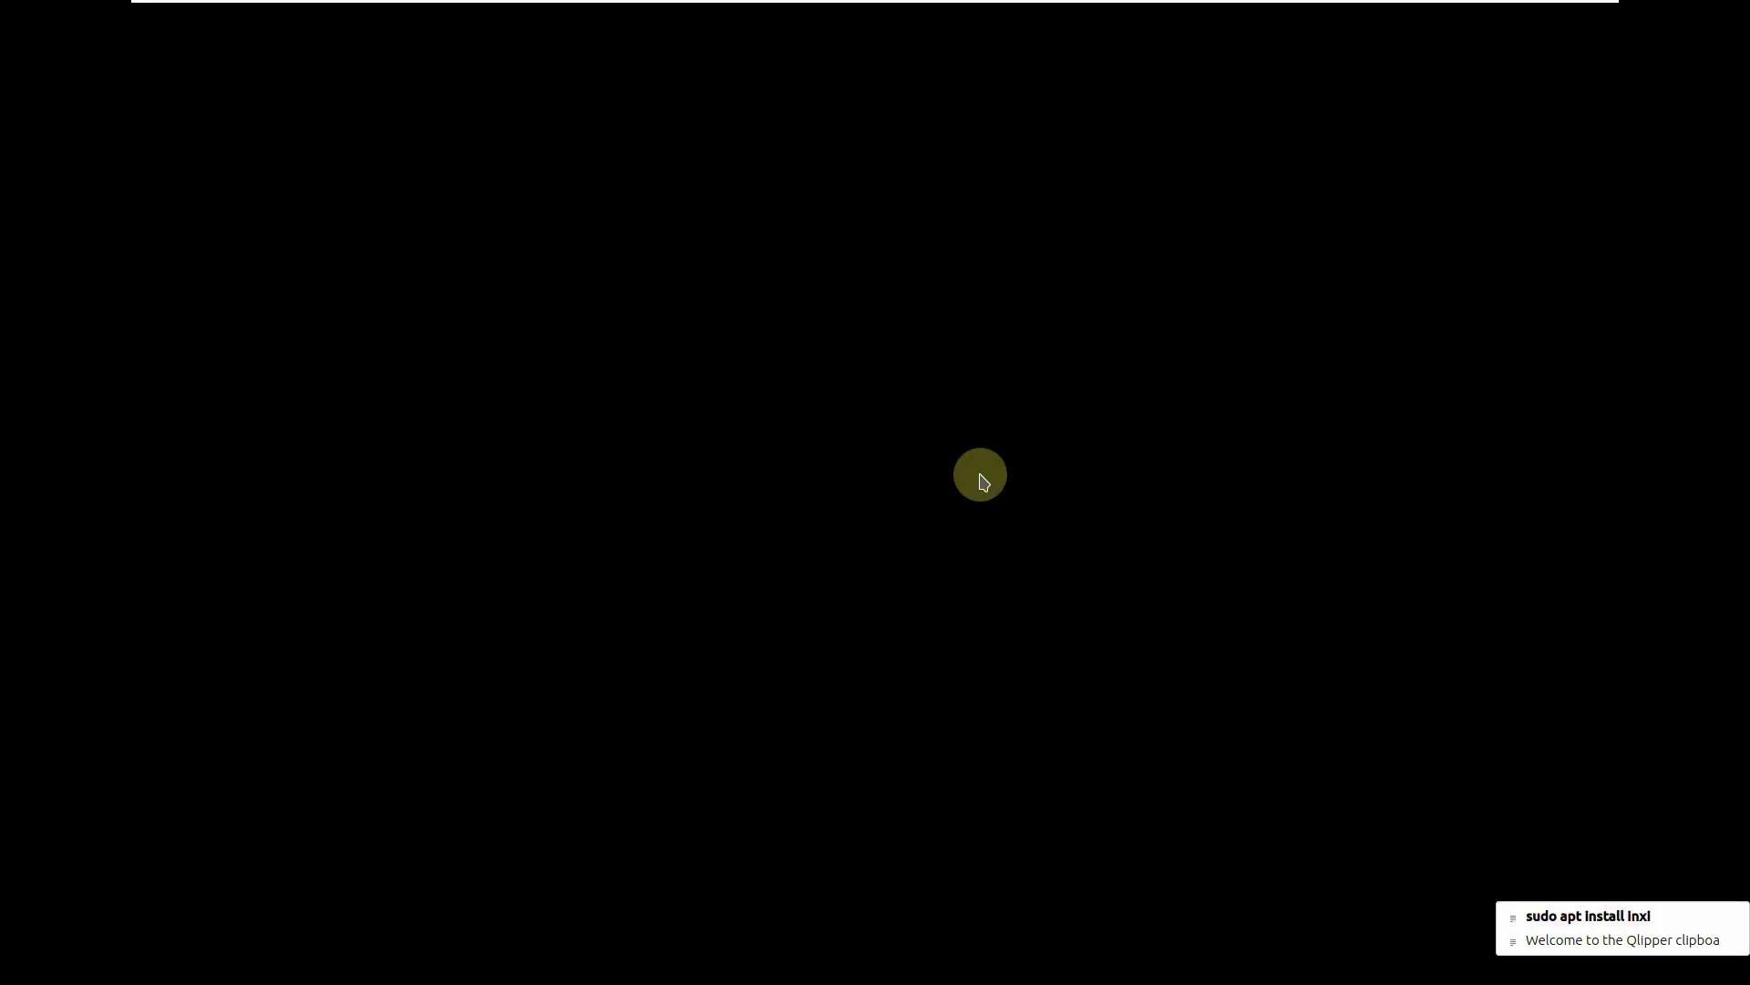